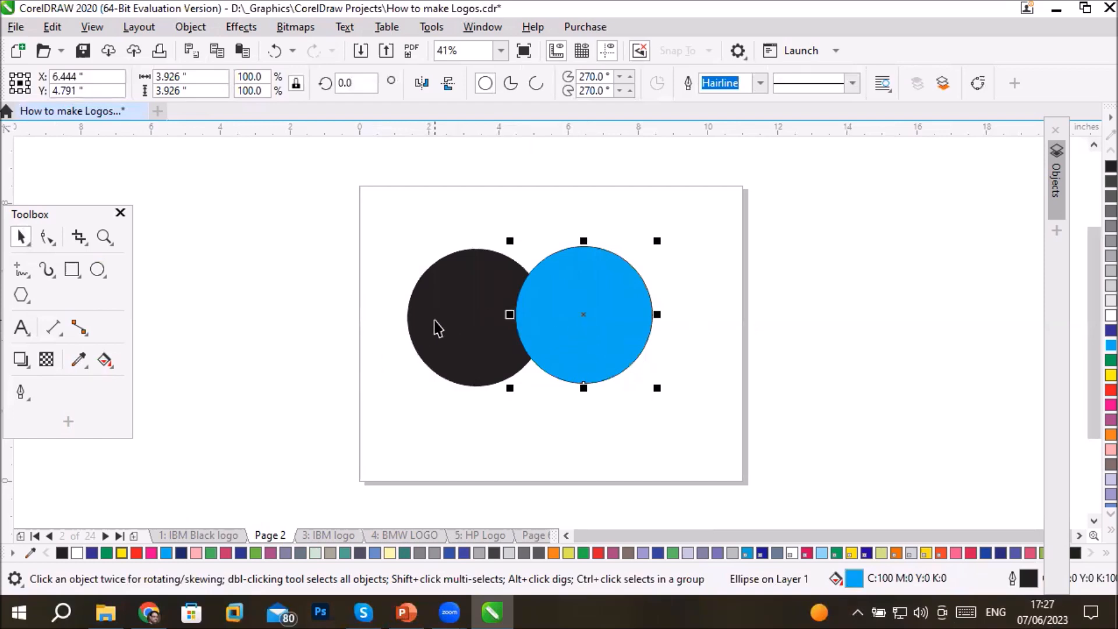
- Bring up the Shape docker from the object shaping options and place it beside the page
left_click(184, 27)
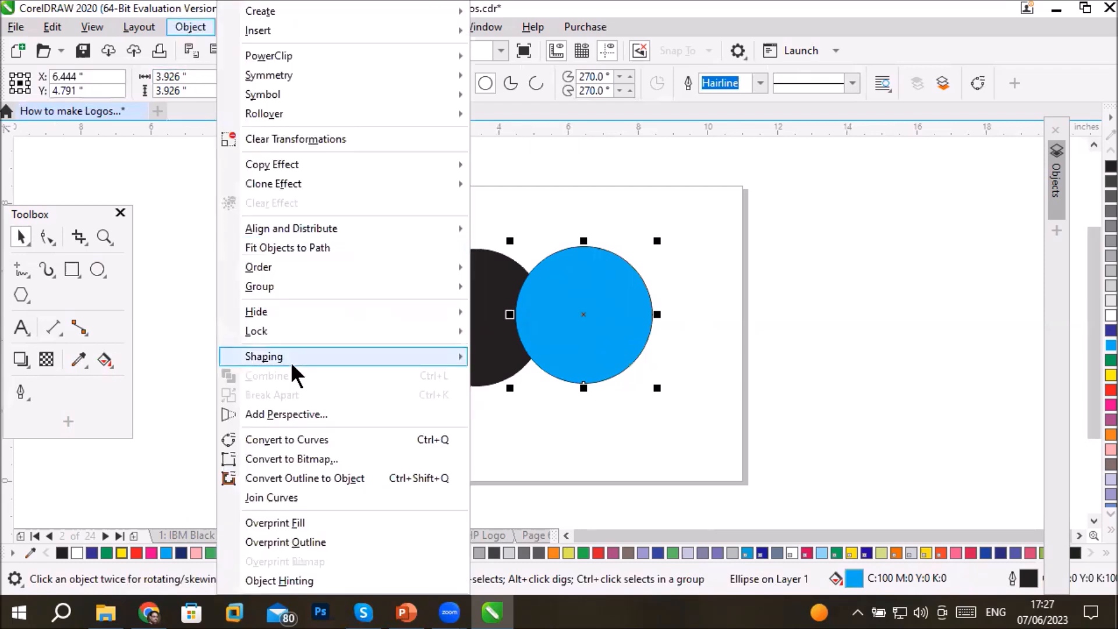
mouse_move(291, 363)
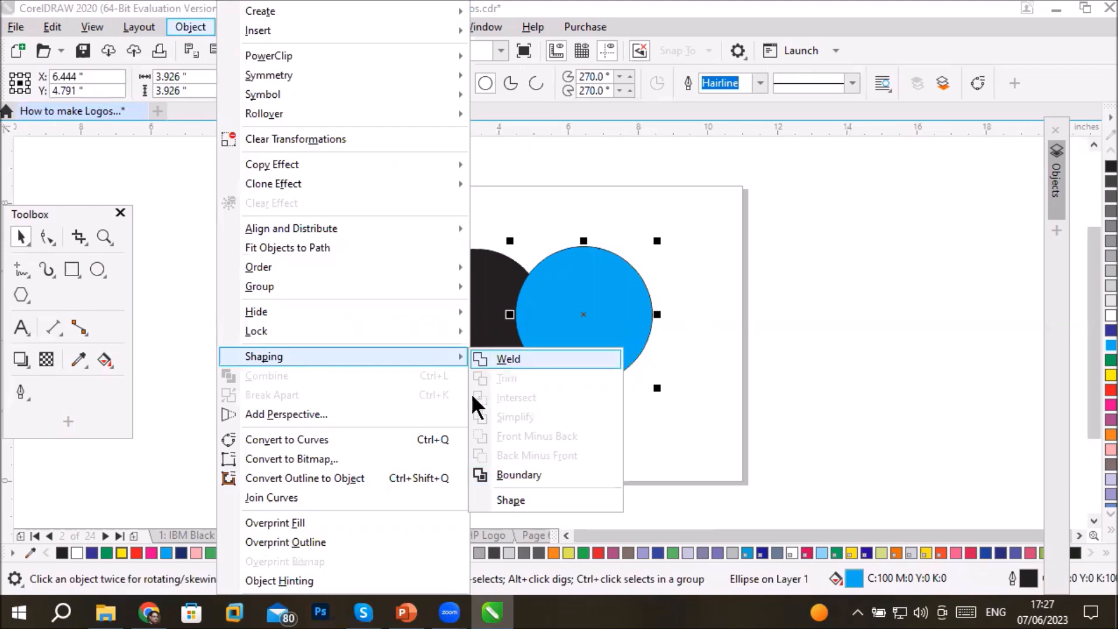
left_click(523, 501)
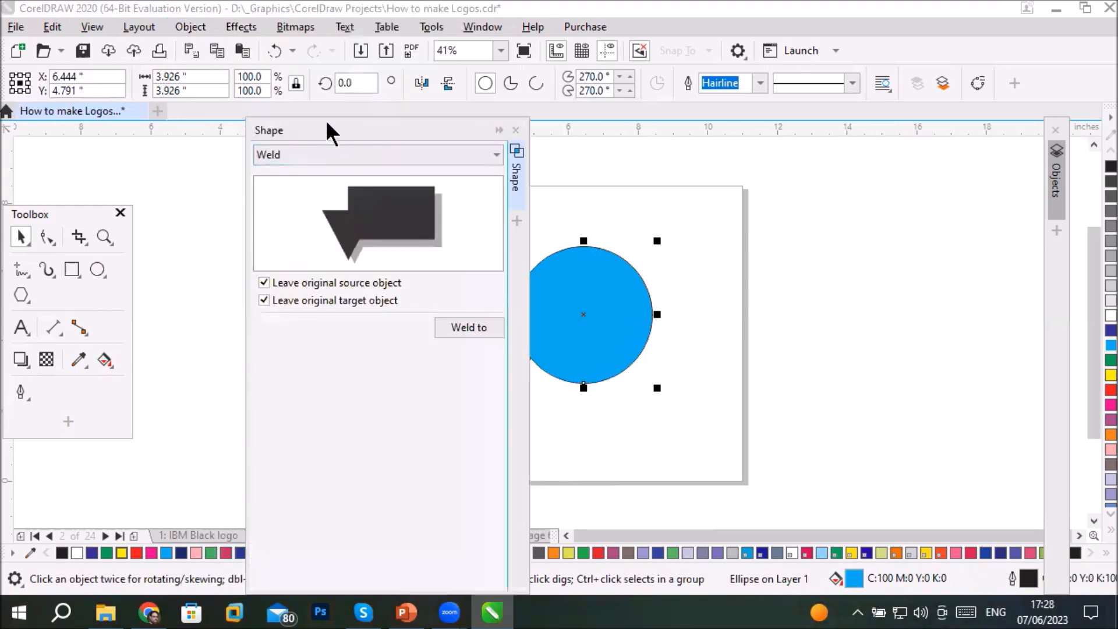
left_click_drag(324, 128, 826, 397)
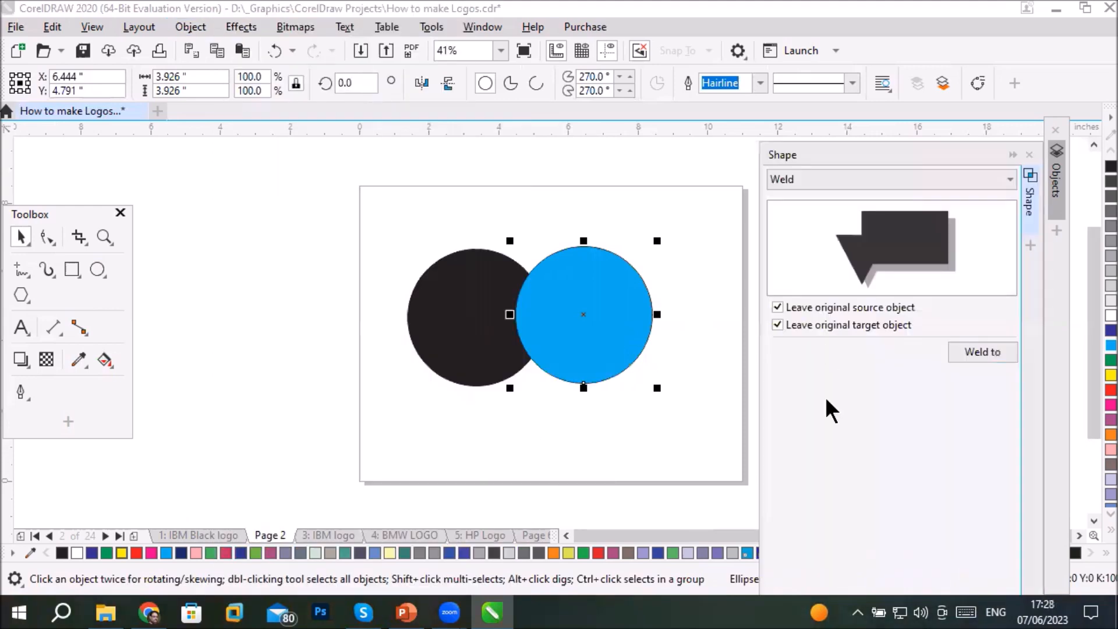
- Look through the shaping operations, previewing Trim and Simplify, and return to Weld
left_click(1009, 179)
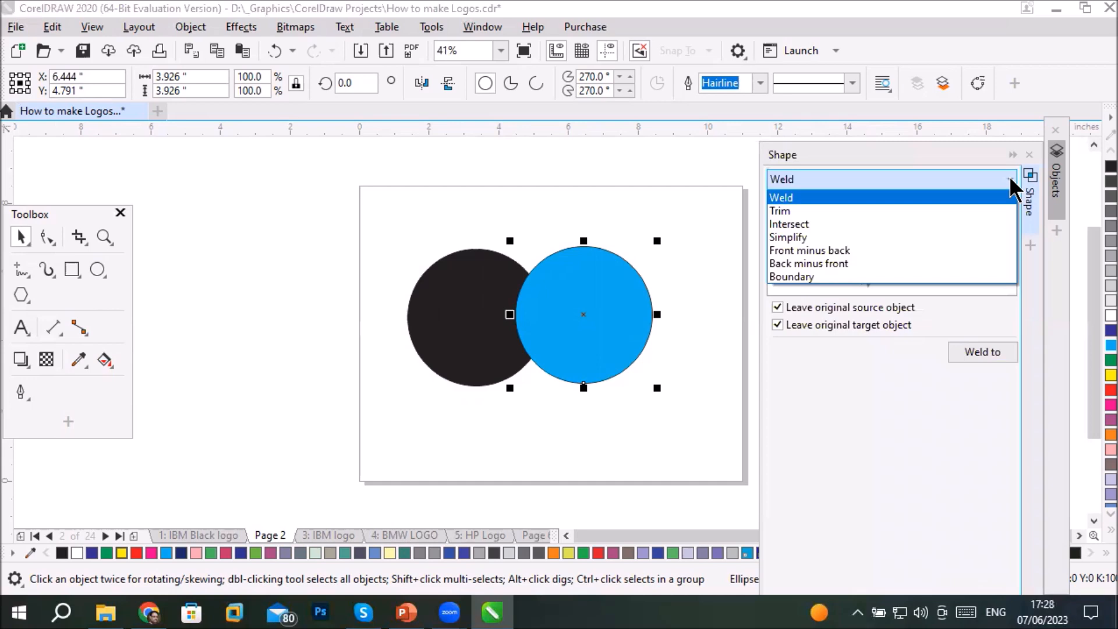
left_click(902, 418)
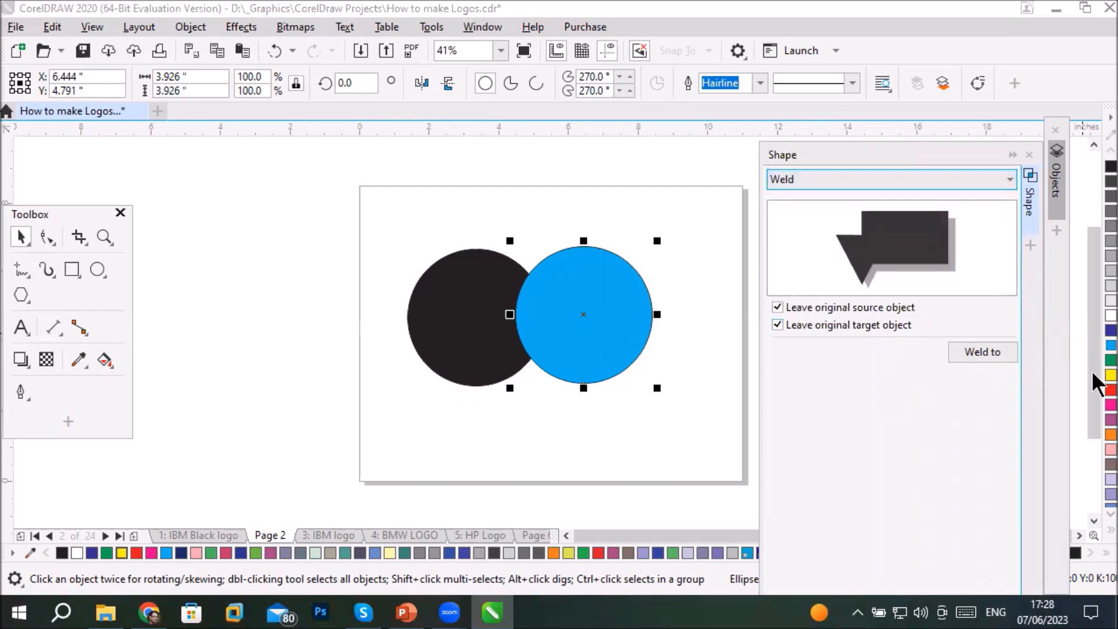
left_click(982, 182)
left_click(851, 211)
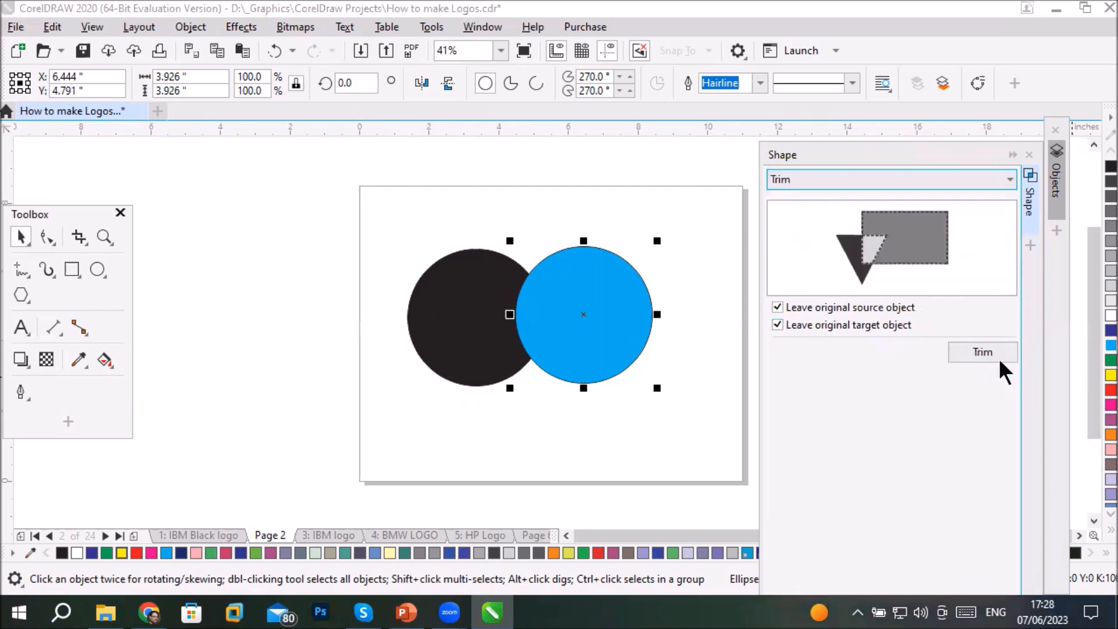
left_click(1009, 179)
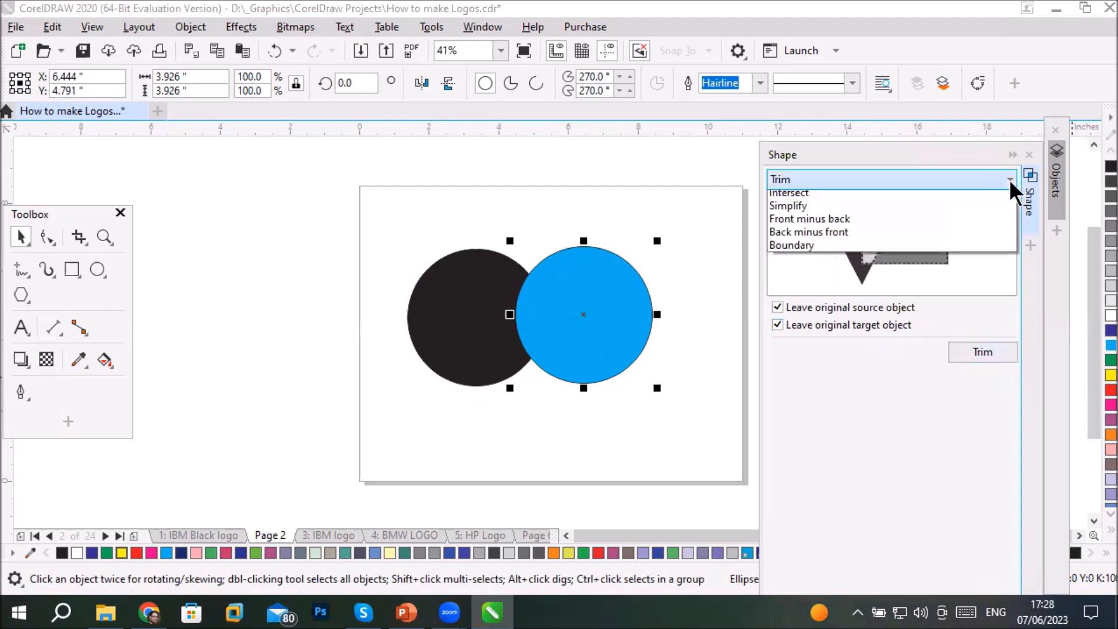
left_click(941, 236)
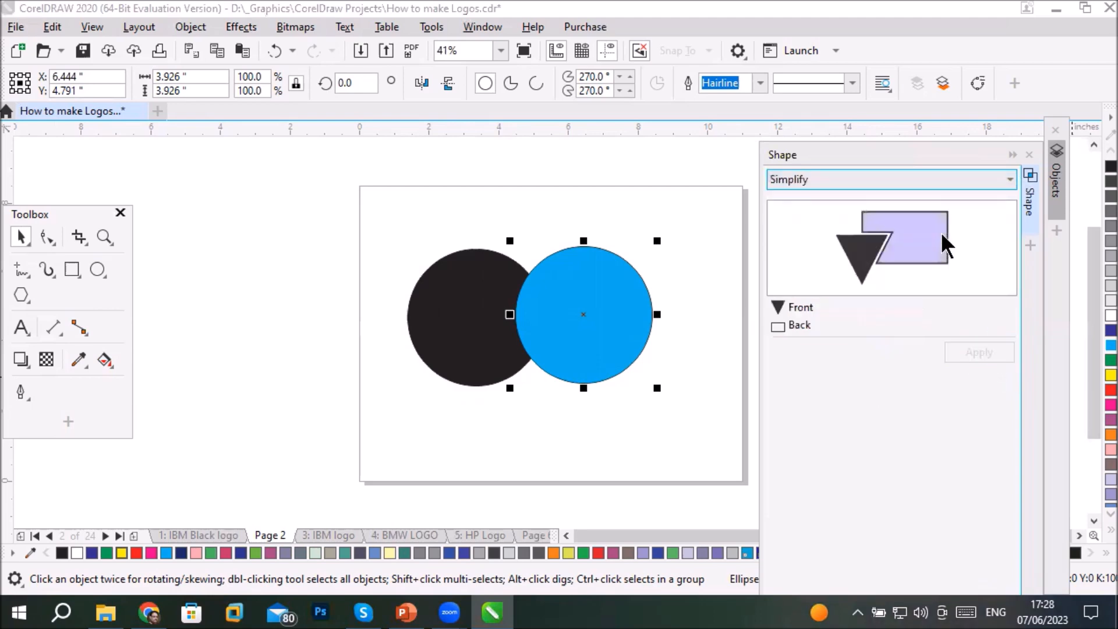
left_click(781, 176)
left_click(808, 196)
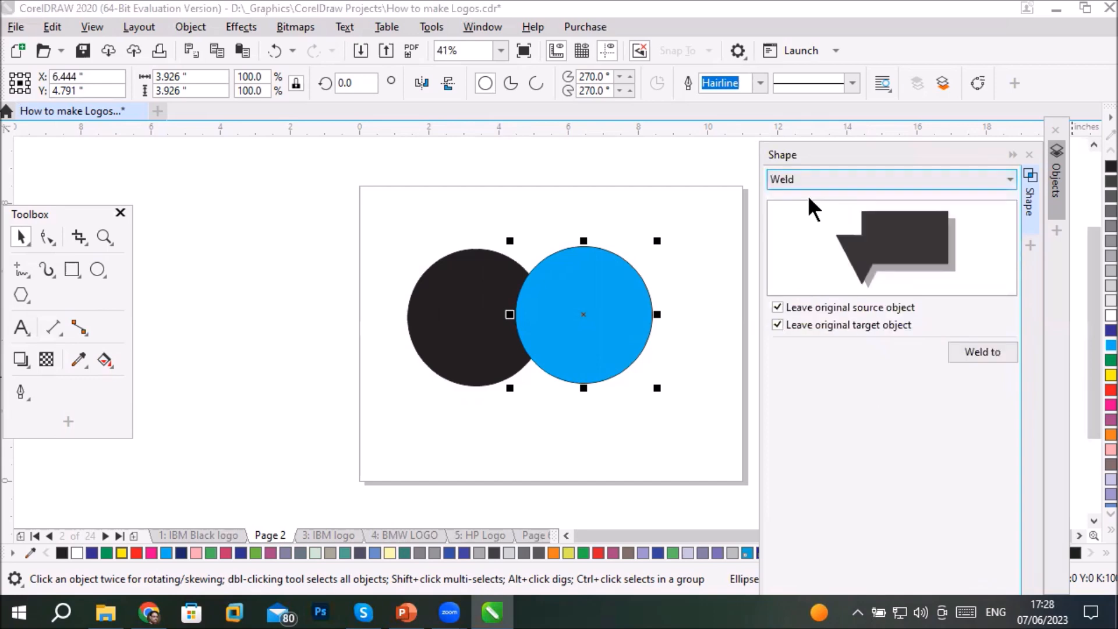
- Close the Shape docker and reopen it from the list of dockers
left_click(1029, 155)
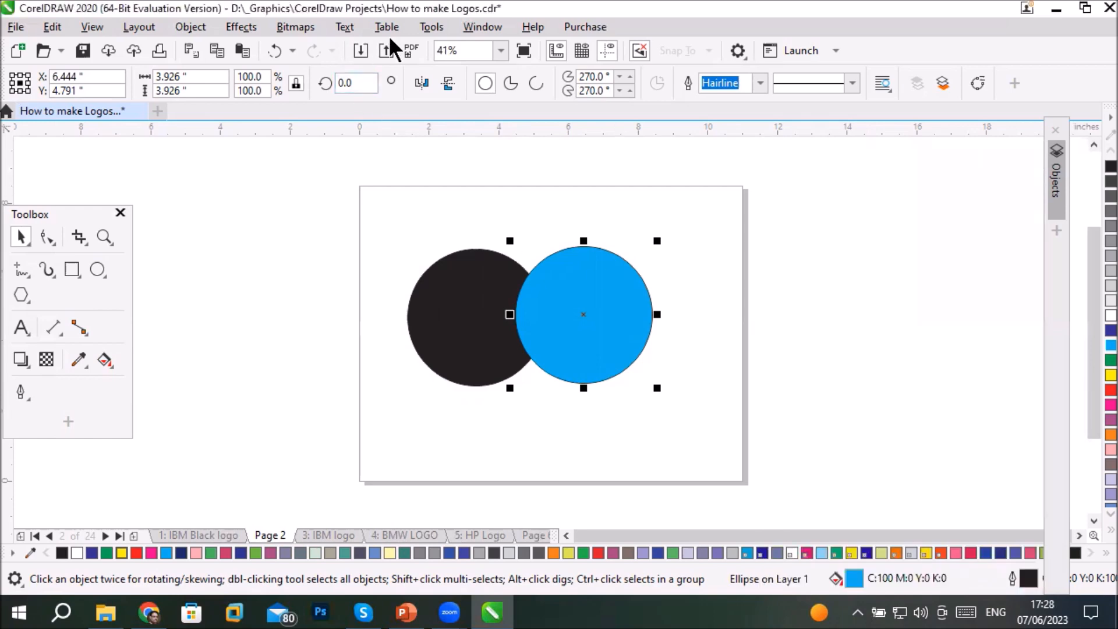
left_click(481, 35)
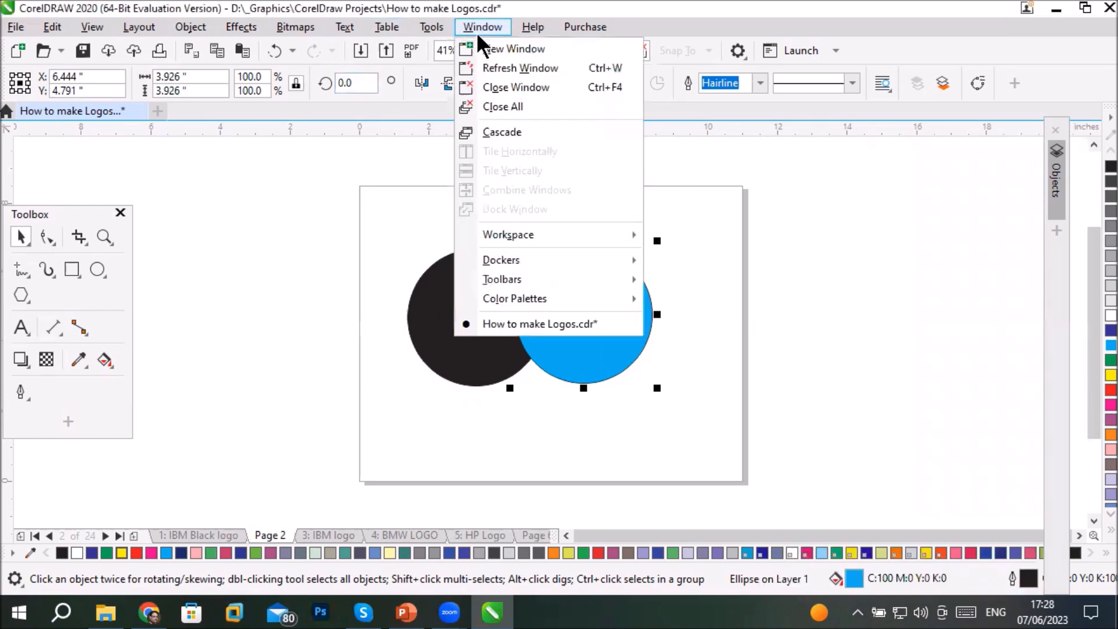
mouse_move(547, 268)
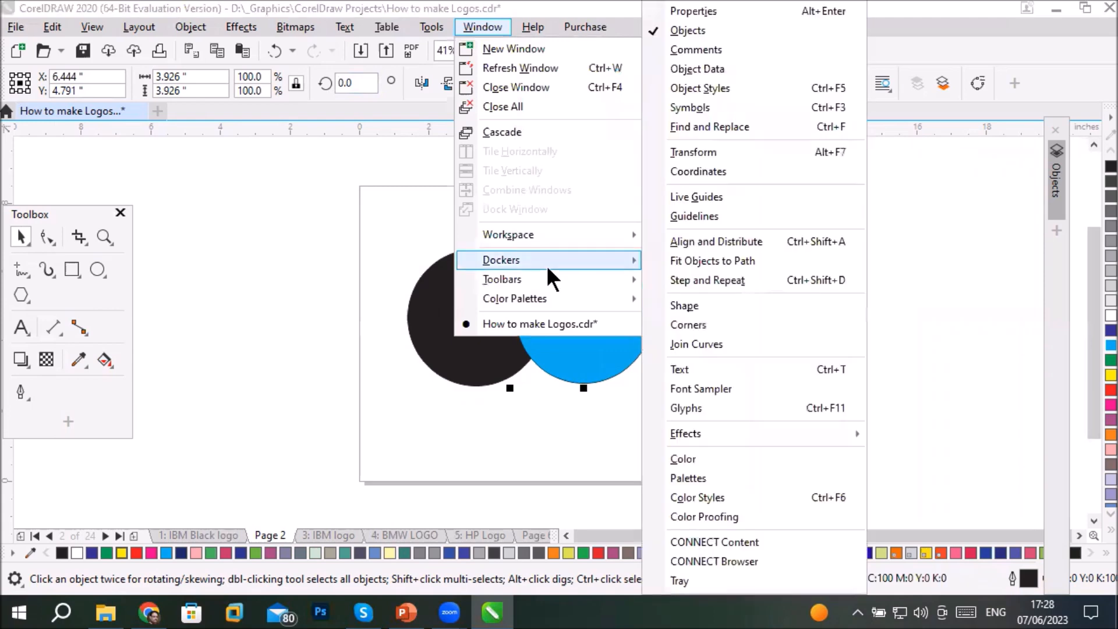
left_click(770, 302)
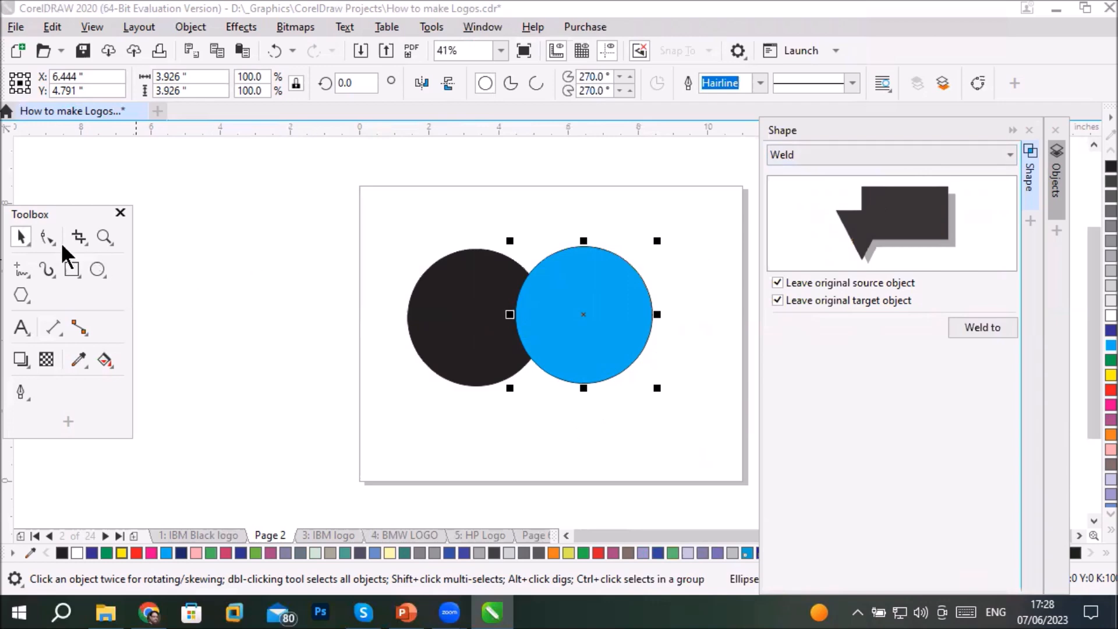
- Show the Objects docker below the Shape docker, collapse the IBM Black logo page, and reveal Page 2's two ellipses
left_click(20, 237)
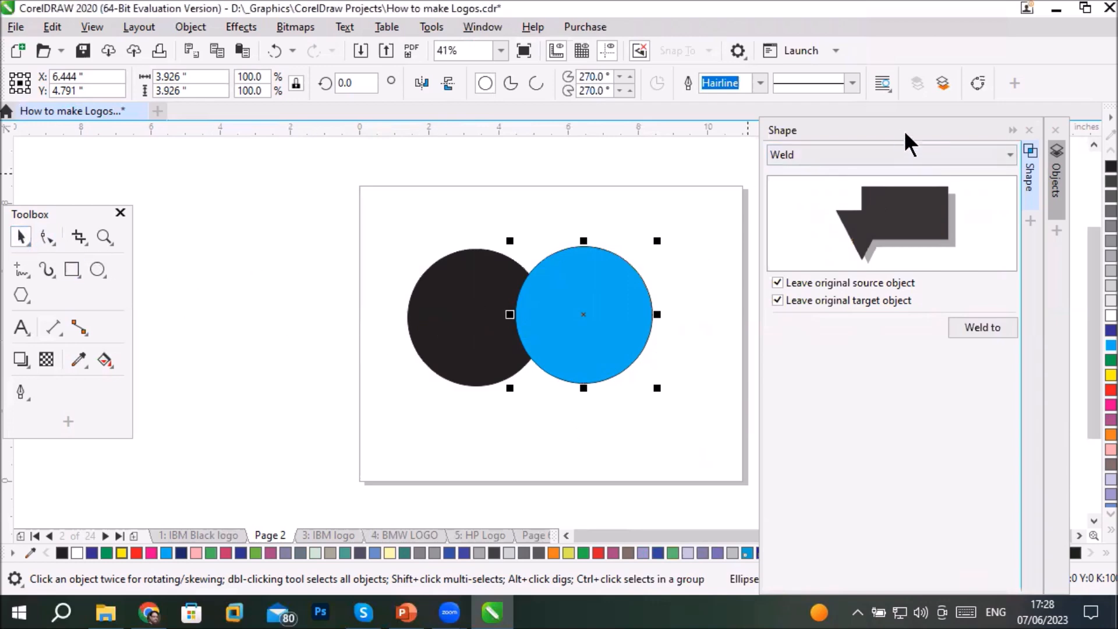
left_click(1055, 183)
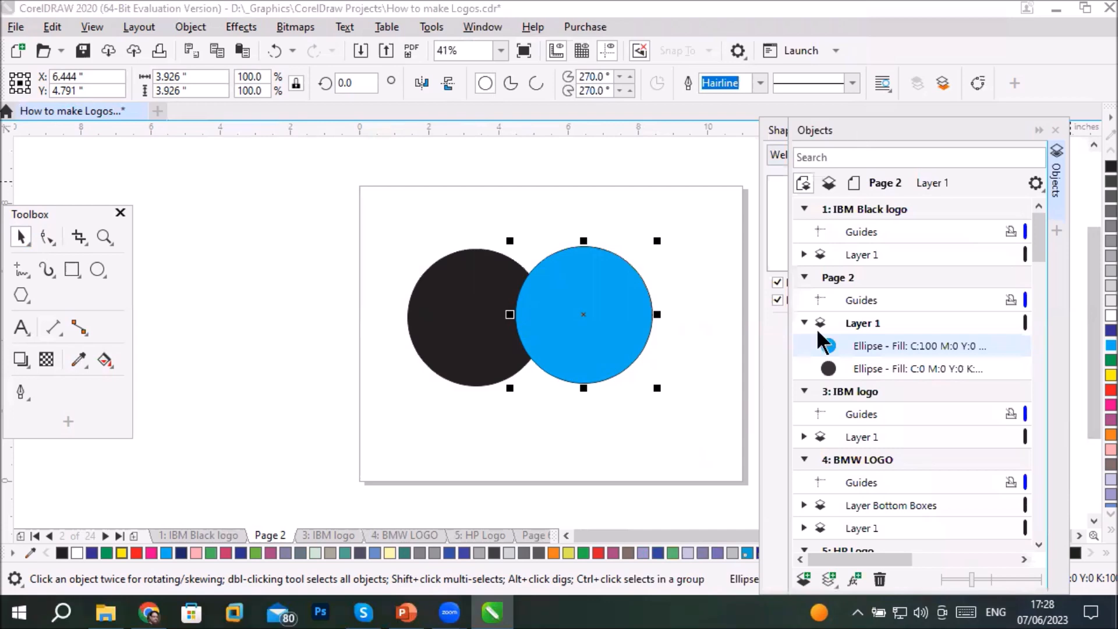
left_click_drag(850, 129, 944, 461)
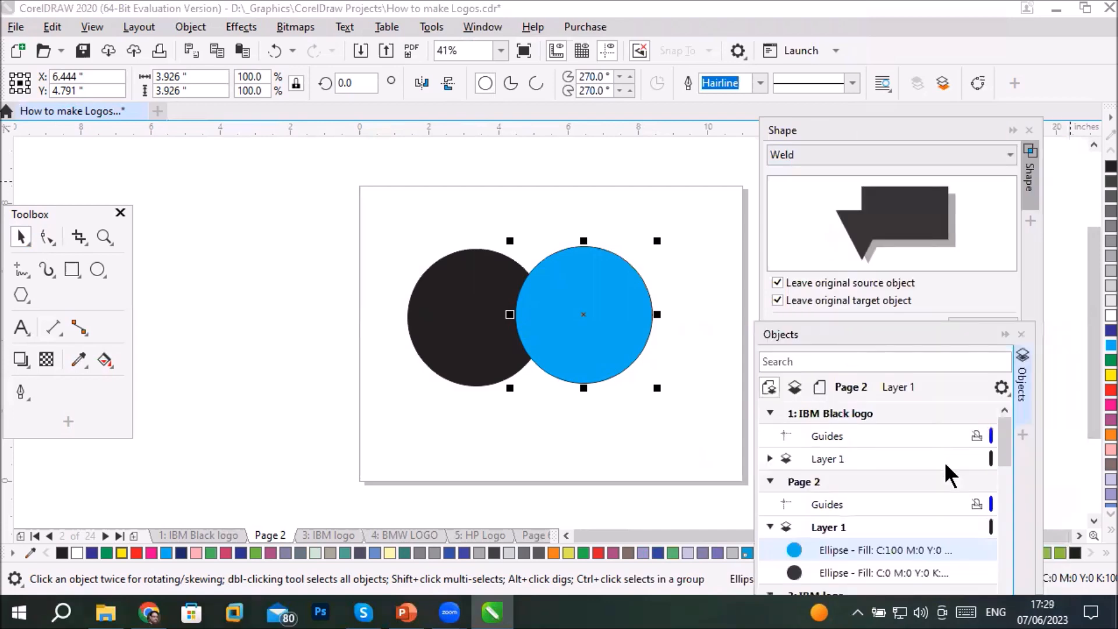
left_click(769, 412)
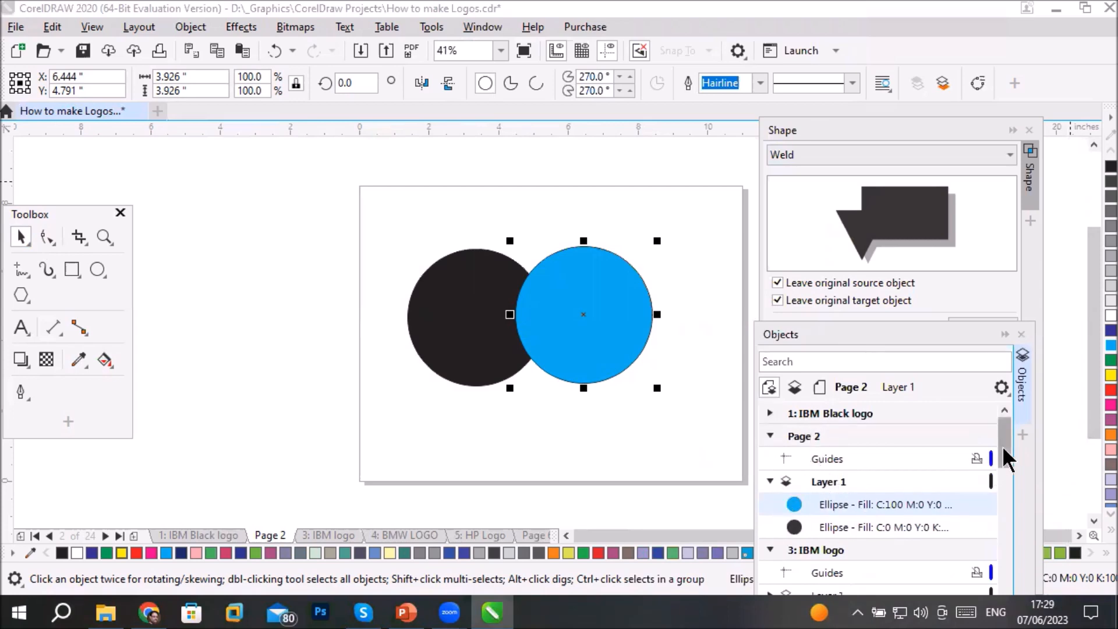
scroll(1002, 448, "down", 1)
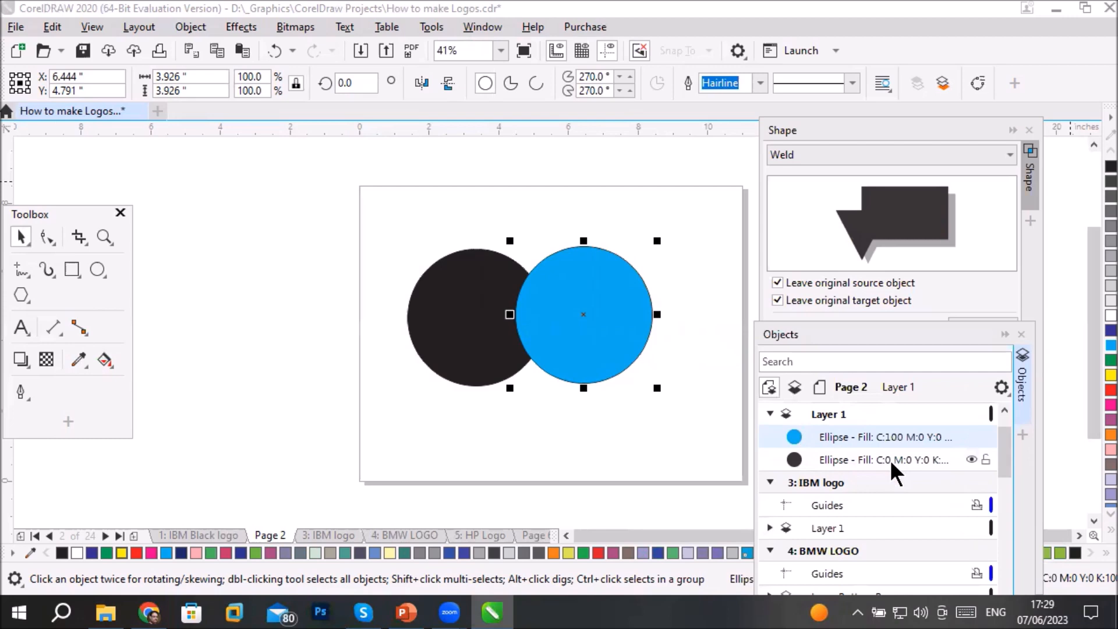
- Move the blue ellipse below the black ellipse in Page 2's Layer 1 stacking order
left_click(910, 454)
left_click(912, 436)
left_click(854, 463)
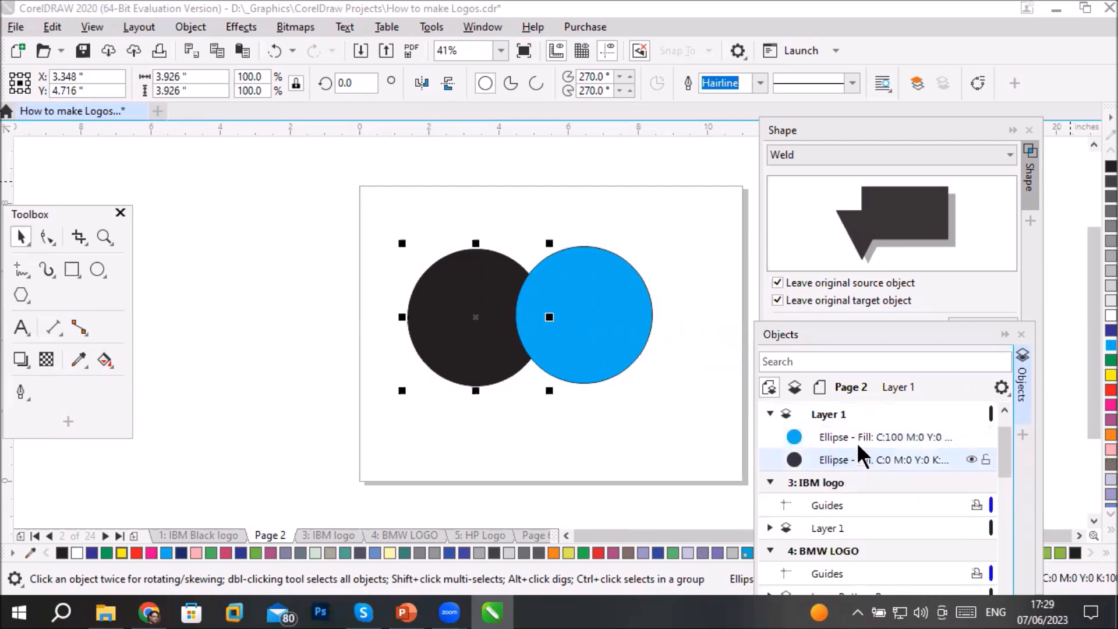
left_click(858, 435)
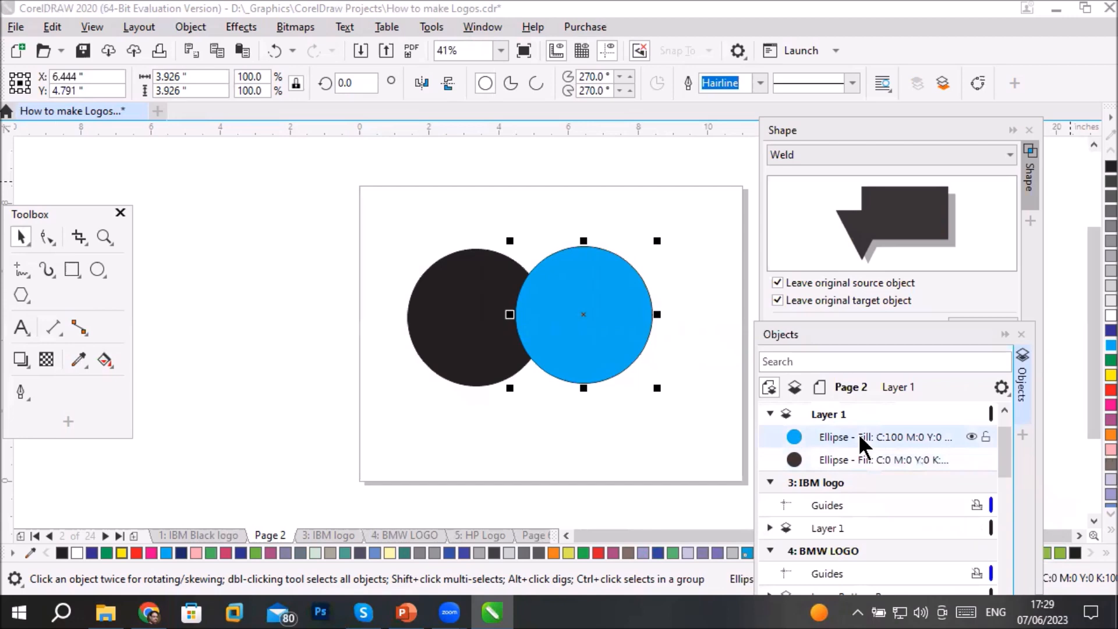
left_click_drag(858, 434, 854, 467)
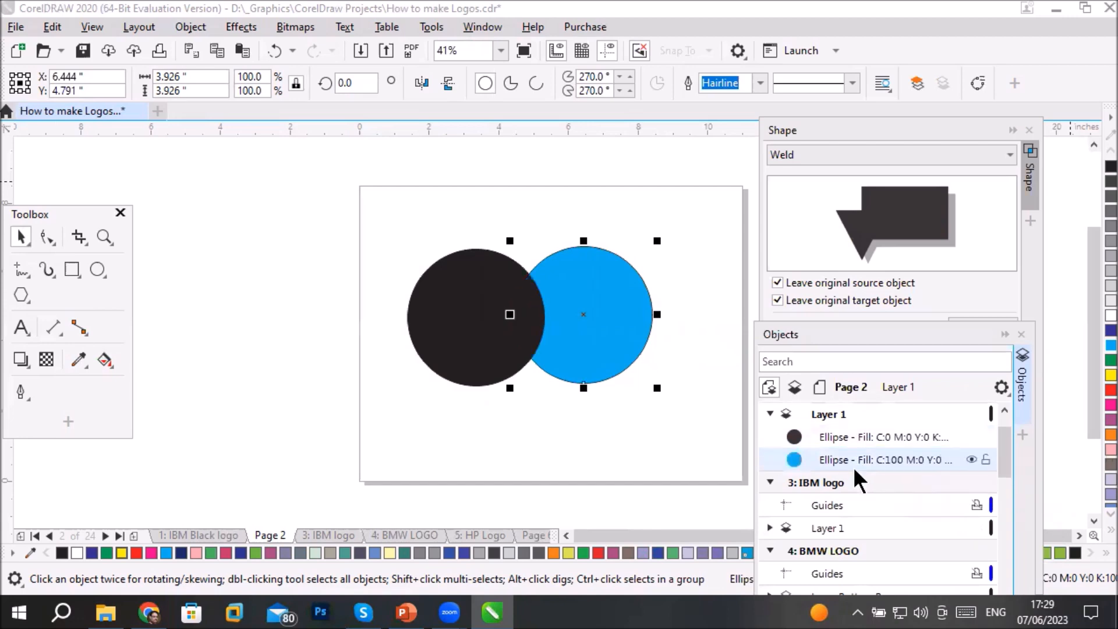
- Move the black ellipse back beneath the blue ellipse in Layer 1's stacking order
left_click(868, 432)
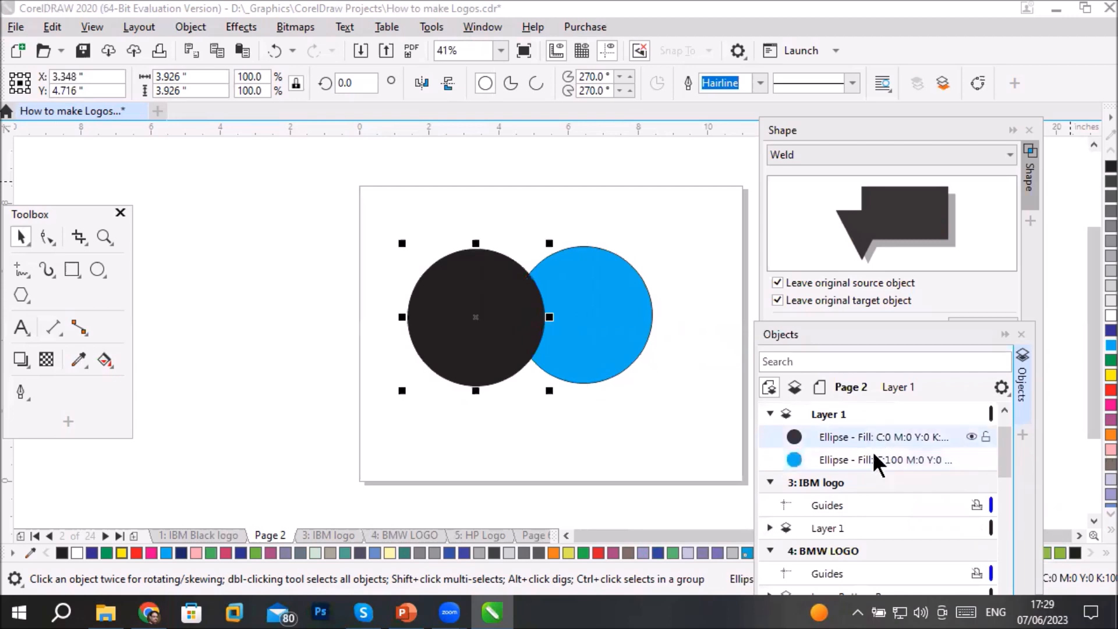
left_click(876, 459)
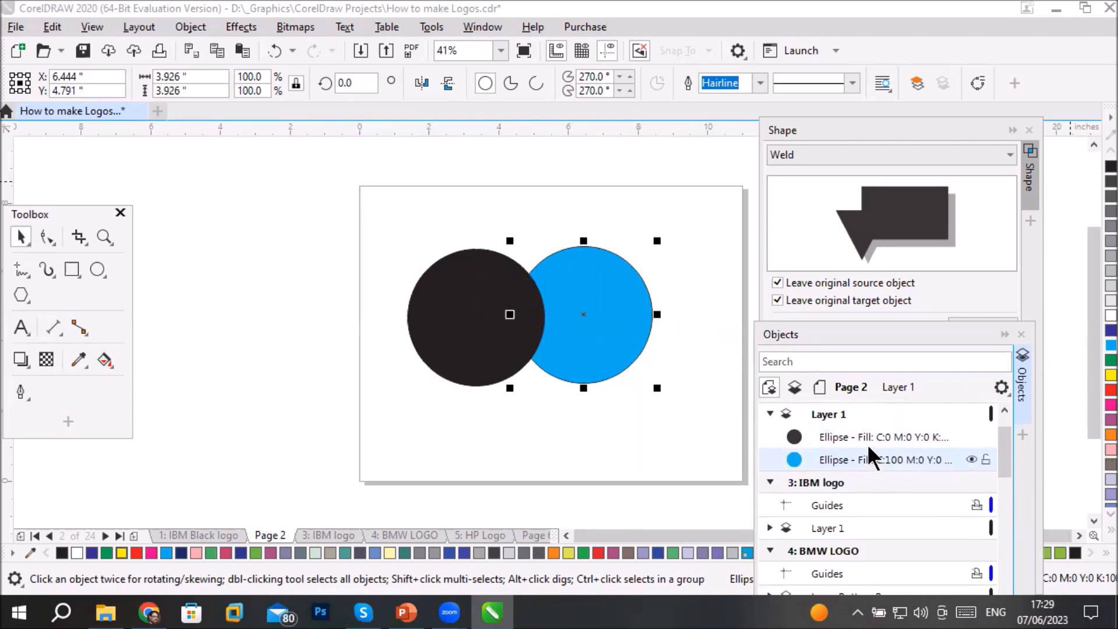
left_click(871, 432)
left_click_drag(871, 440, 875, 476)
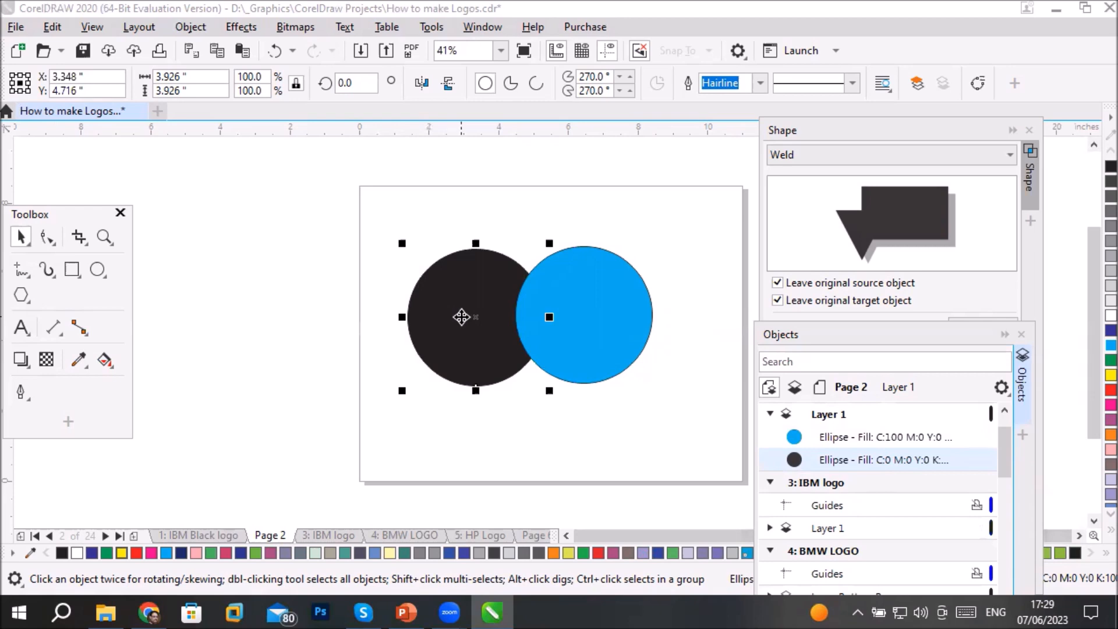
- Select the black and blue circles together directly on the page, individually and with a marquee, and clear the selection
left_click(423, 217)
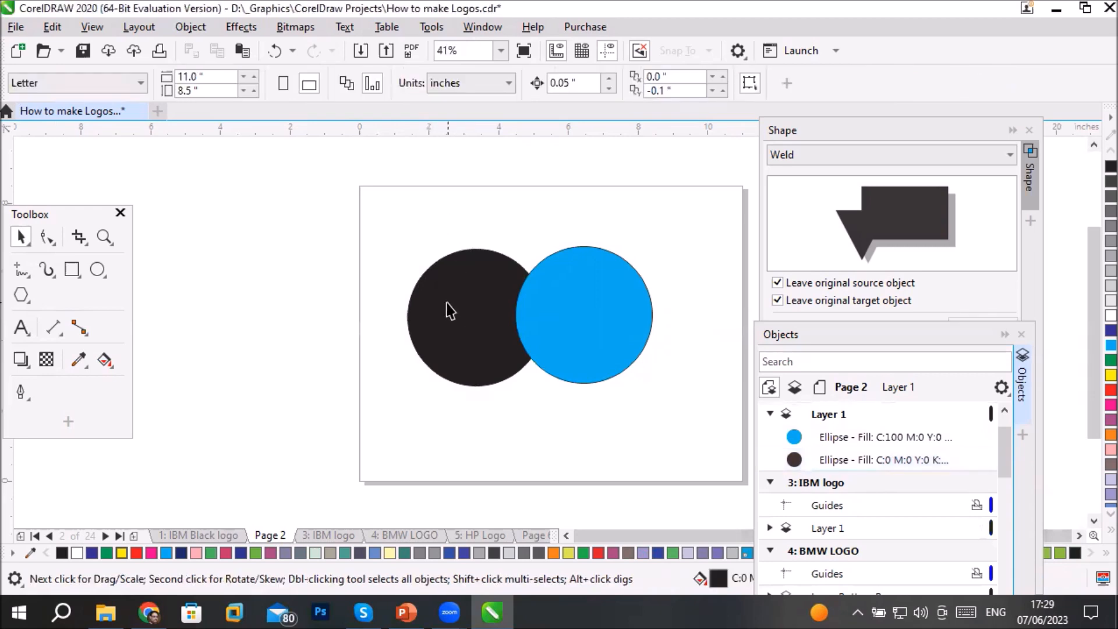
left_click(447, 303)
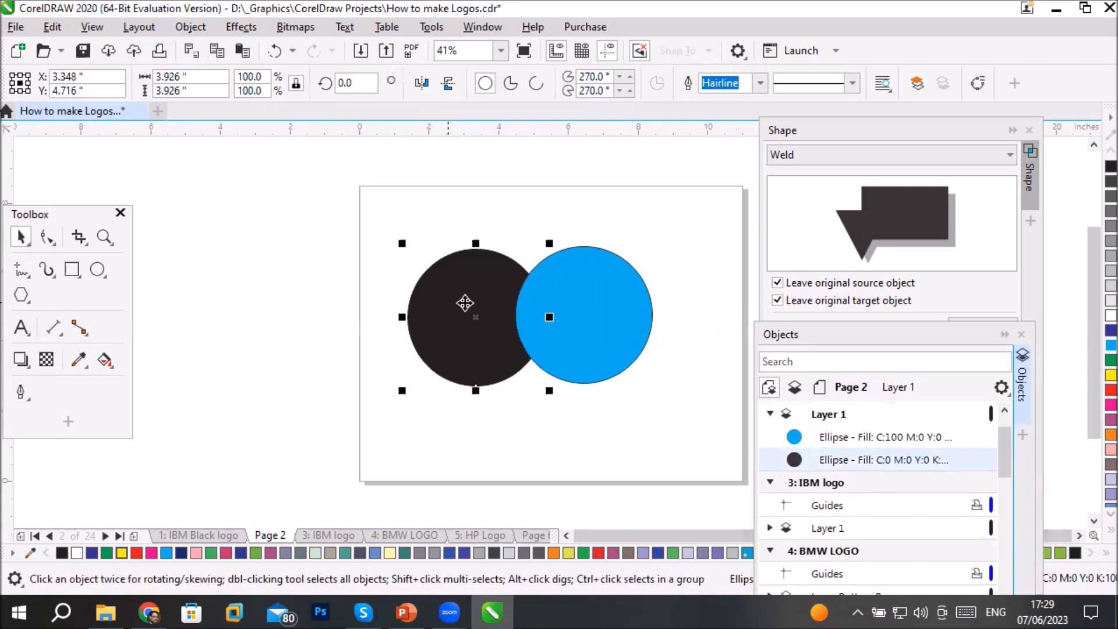
left_click(603, 307, "shift")
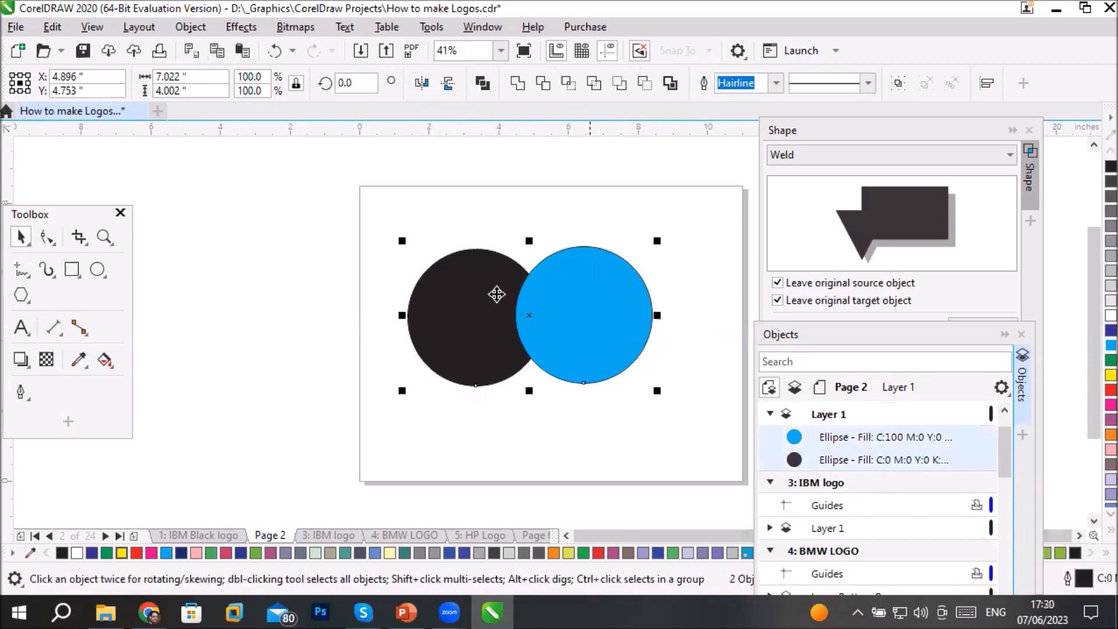
left_click(428, 384)
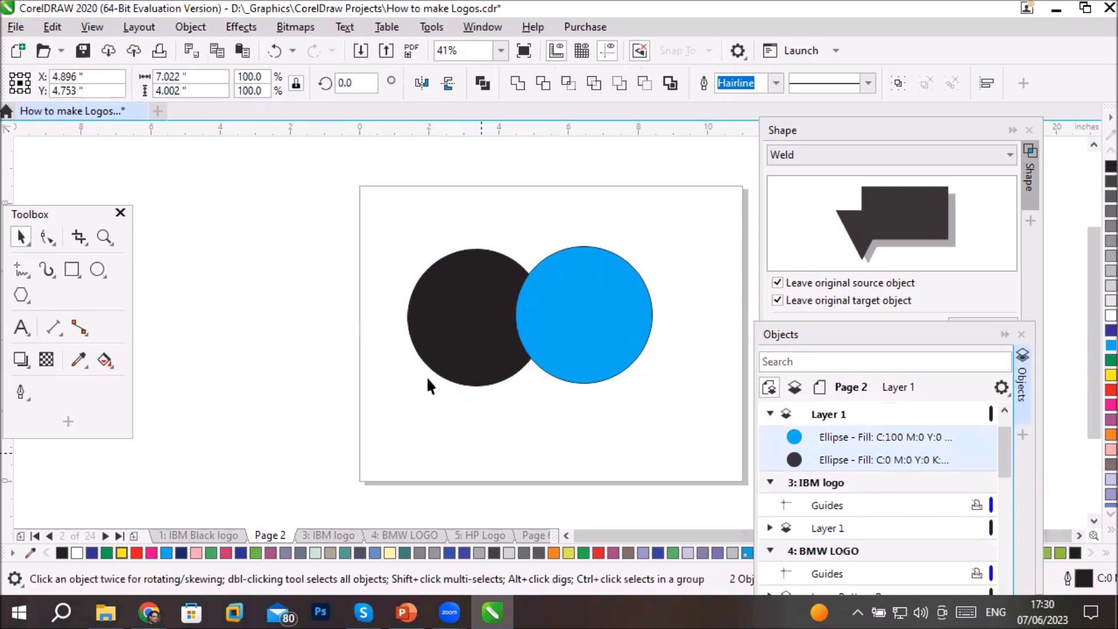
left_click_drag(376, 233, 717, 442)
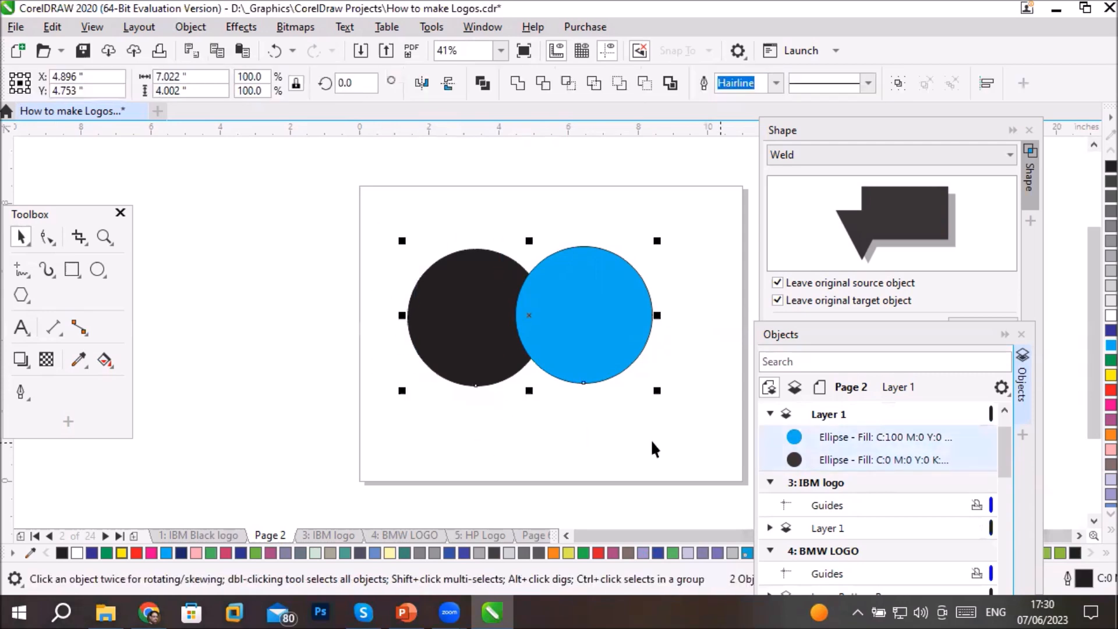
left_click(594, 445)
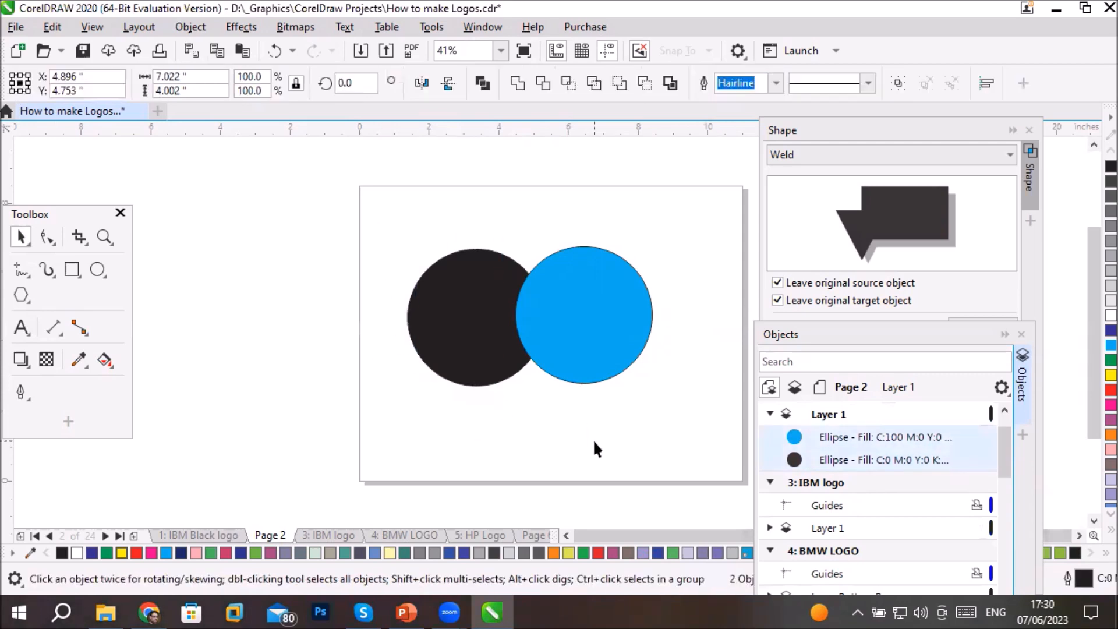
- Select both ellipses in Page 2's Layer 1 object list and bring the Shape docker to the front
left_click(860, 438)
left_click(867, 455, "shift")
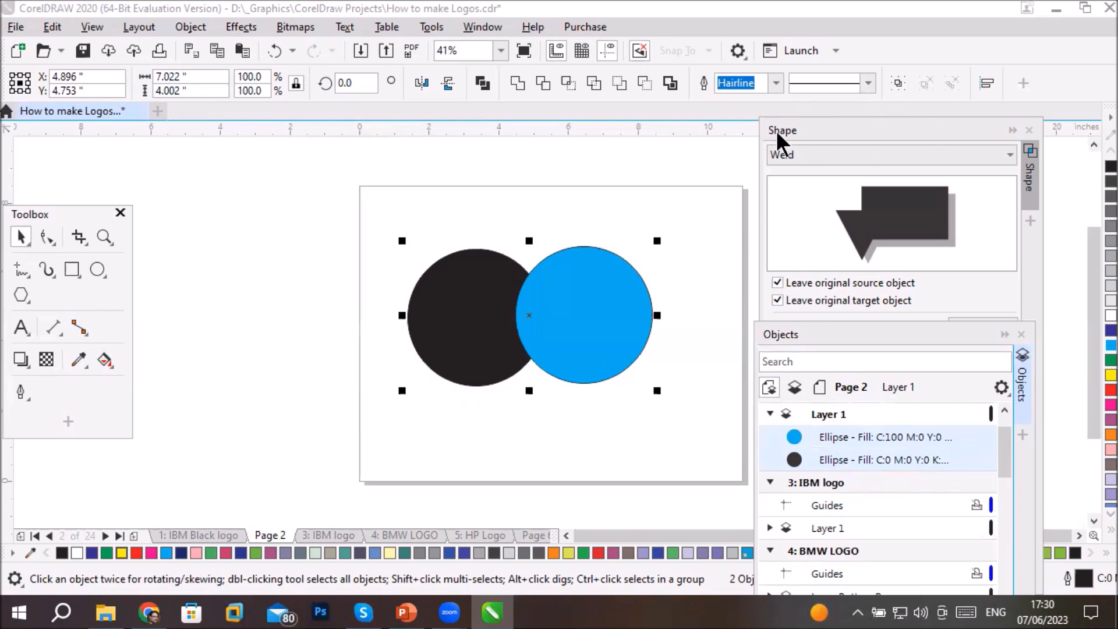
left_click(470, 29)
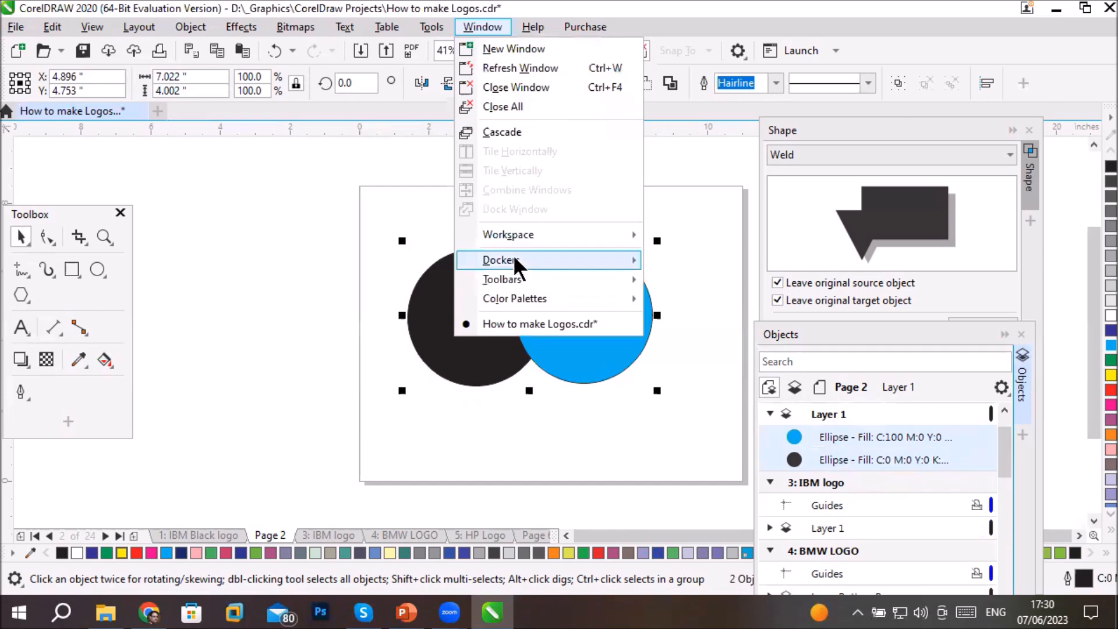
mouse_move(548, 261)
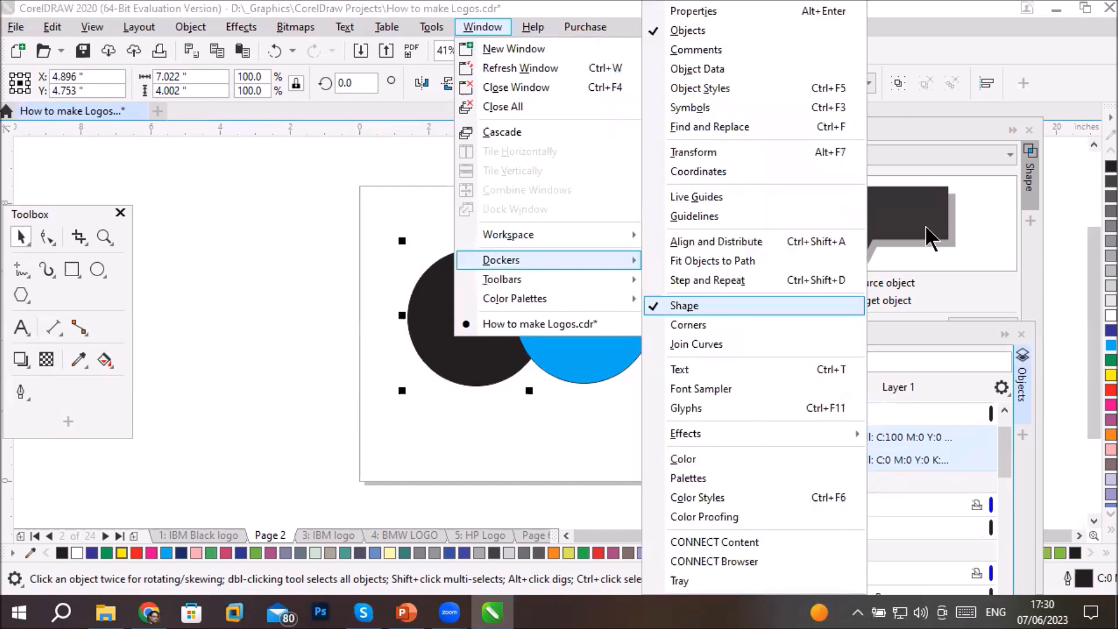
left_click(684, 305)
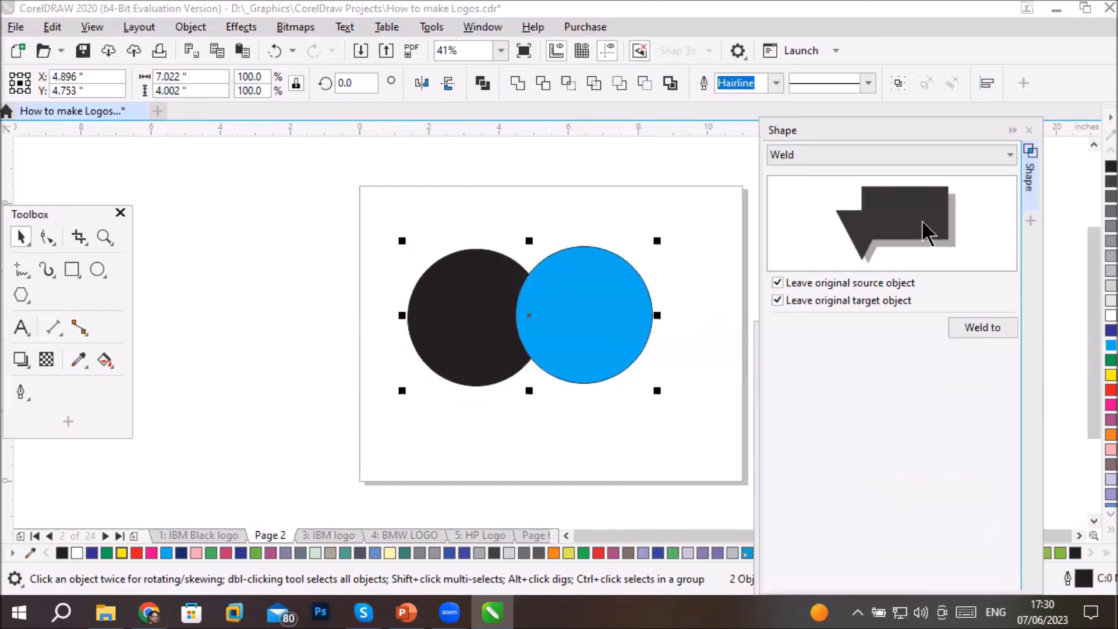
left_click(838, 153)
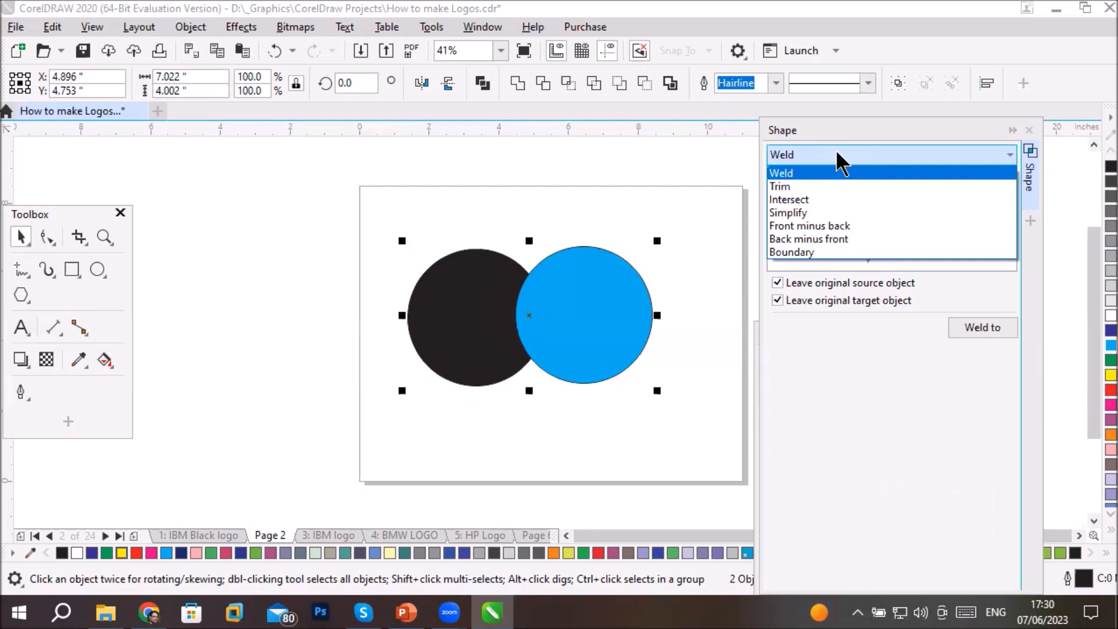
left_click(837, 154)
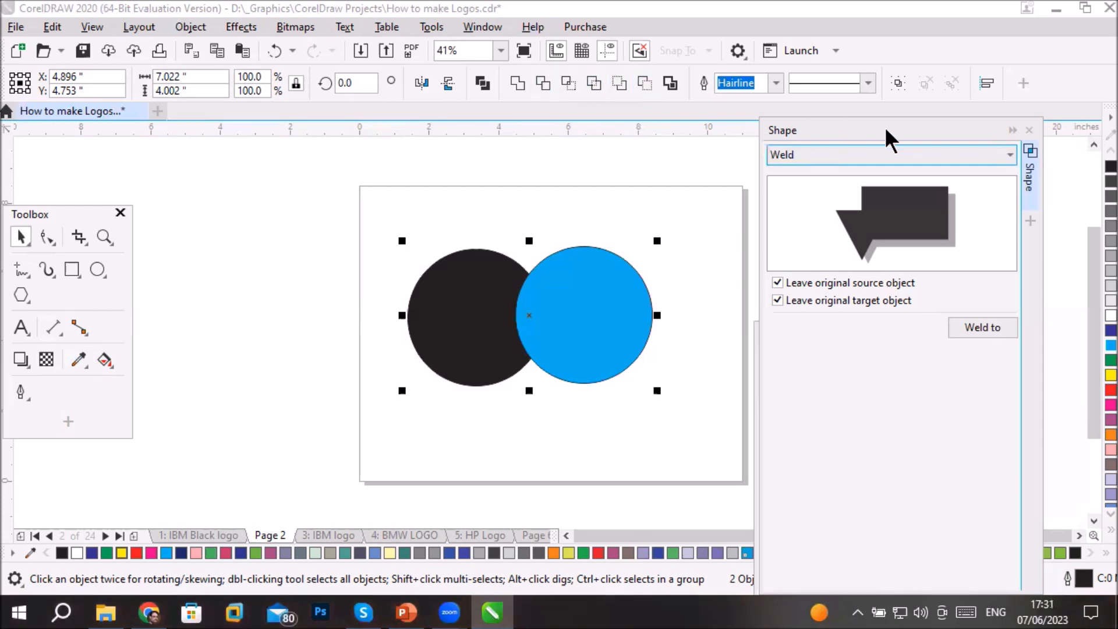
left_click(900, 153)
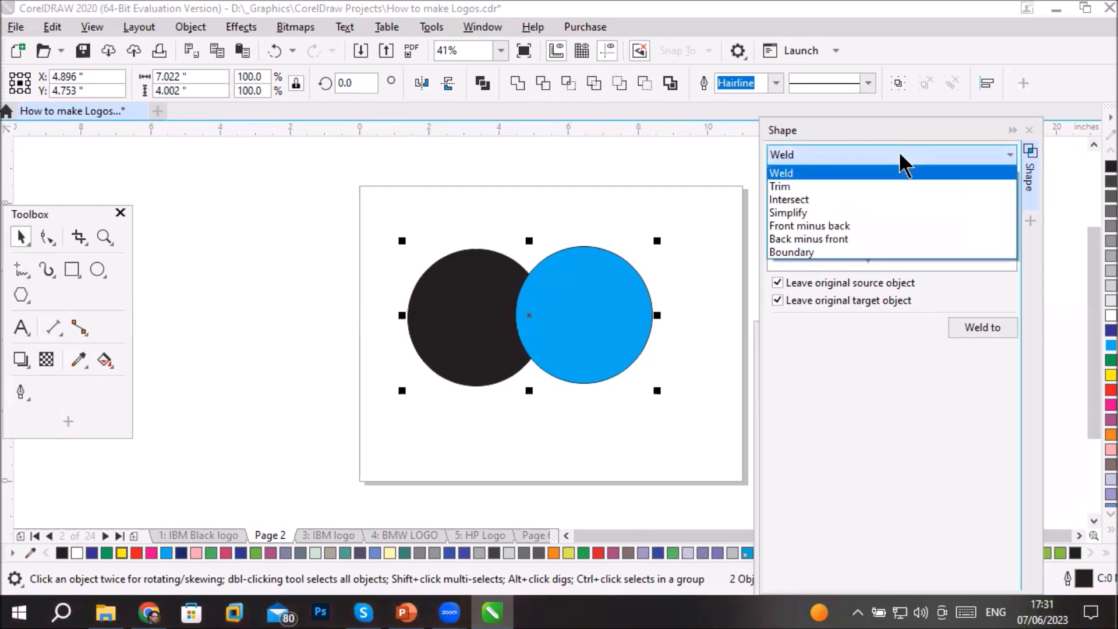
left_click(900, 155)
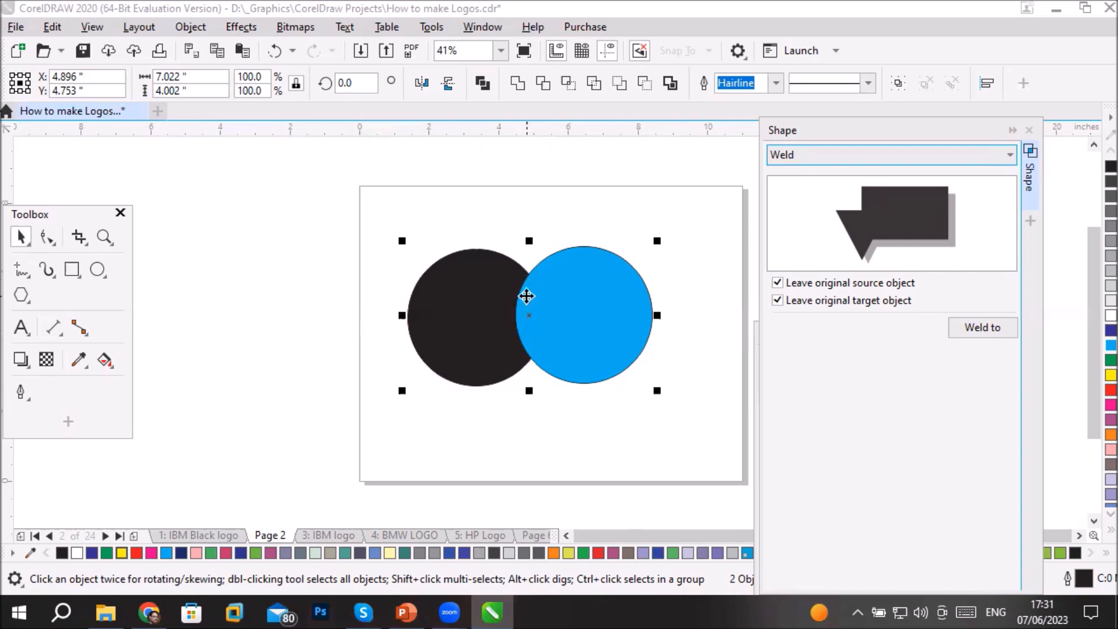
- Combine the black and blue circles into one object and add a page-sized yellow rectangle behind it
left_click(479, 80)
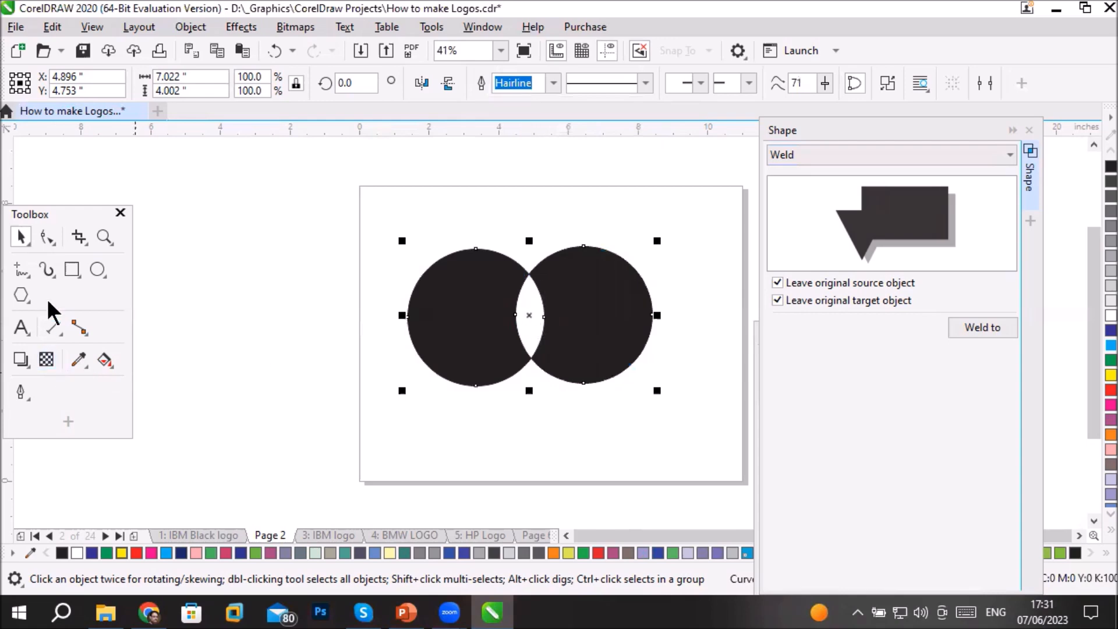
double_click(72, 266)
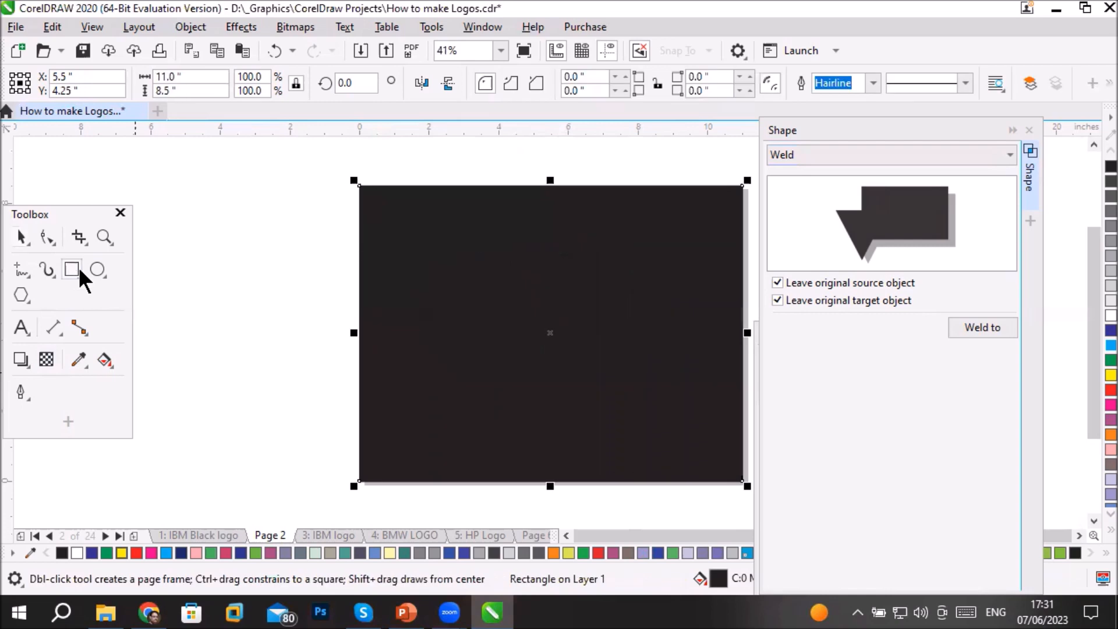
left_click(566, 553)
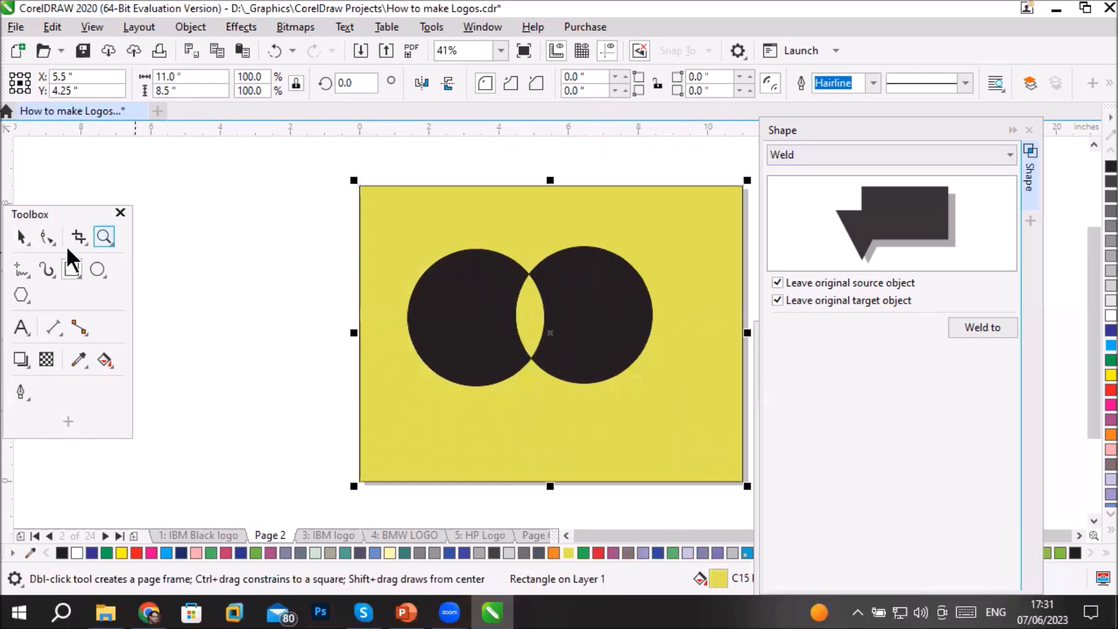
- Move the combined circles off the page and back over the yellow background, and delete them
left_click(23, 239)
left_click(476, 325)
left_click_drag(476, 324, 183, 212)
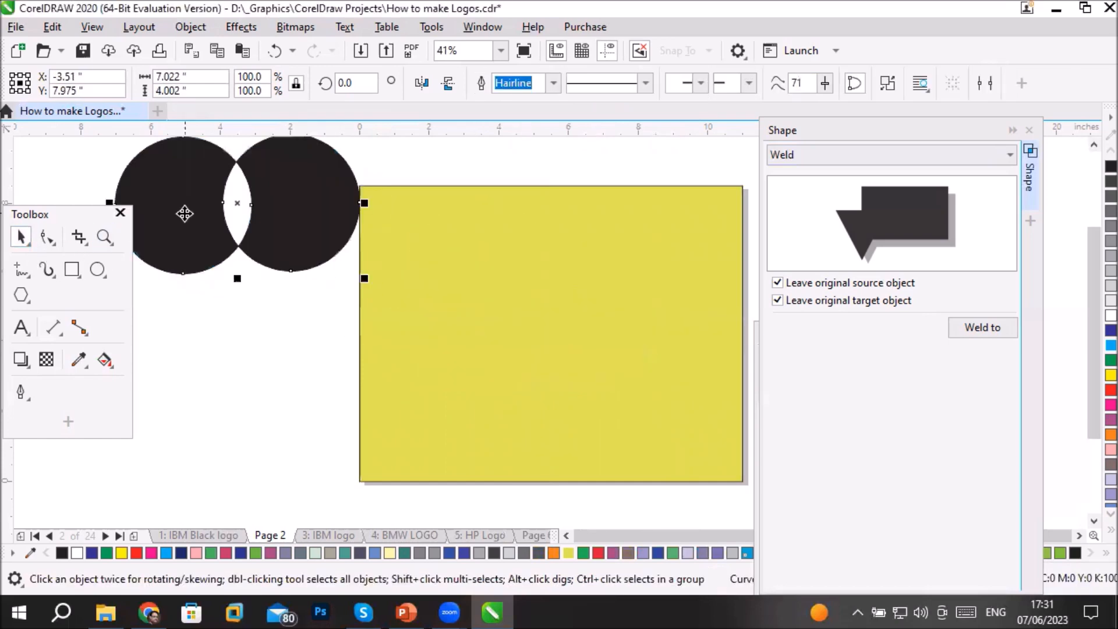
left_click_drag(183, 214, 505, 338)
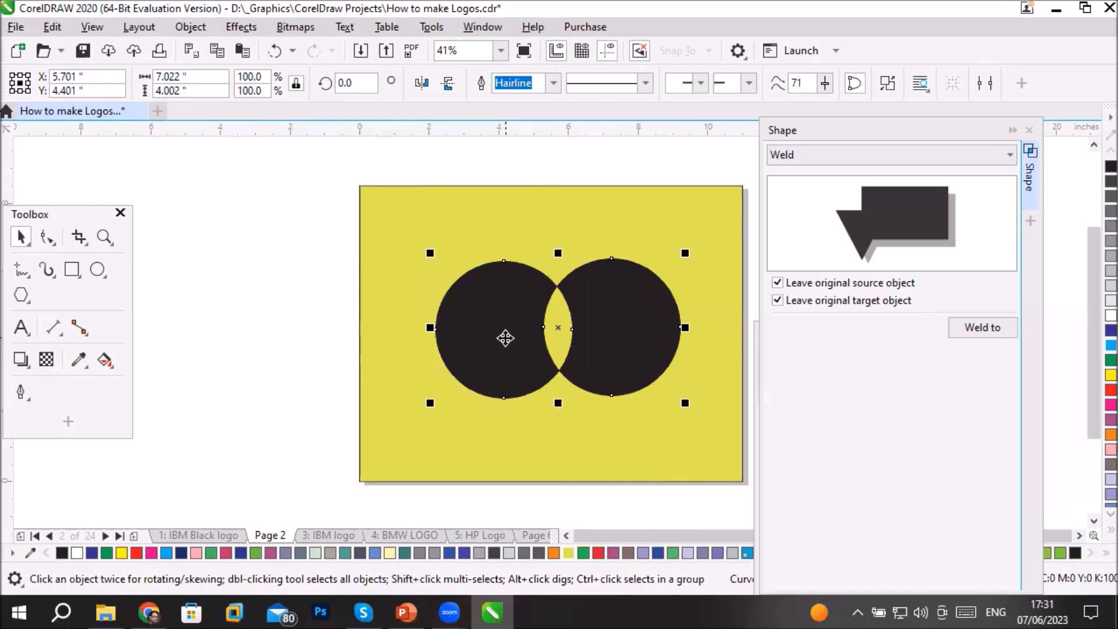
key("Delete")
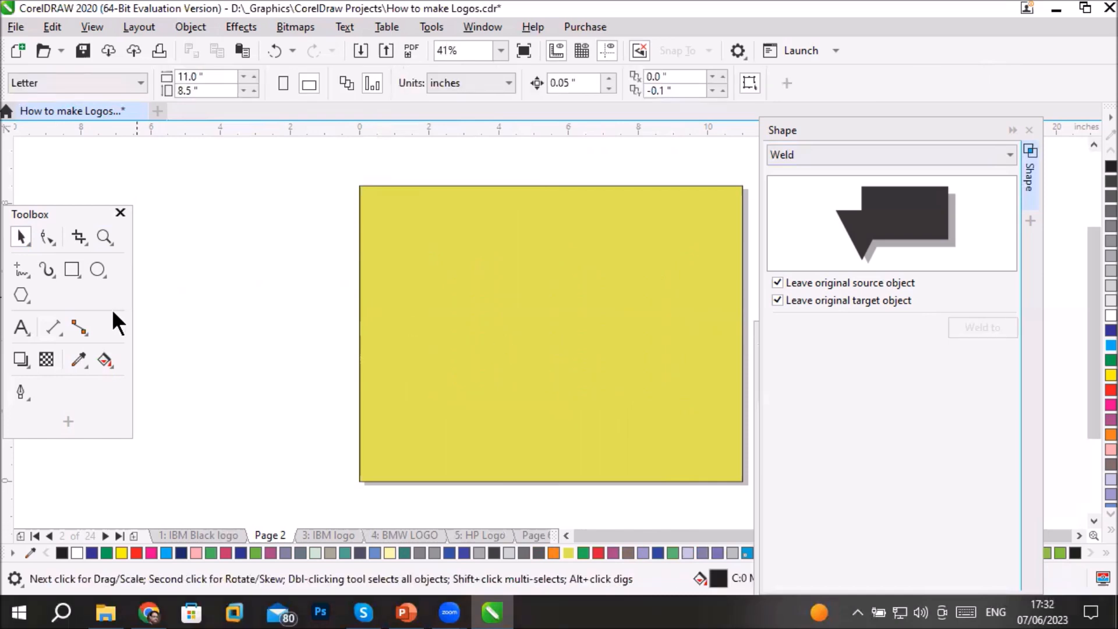
- Draw a circle about 5.36 inches wide near the page centre and add a concentric copy about 3.05 inches wide, filled with cyan
left_click(96, 269)
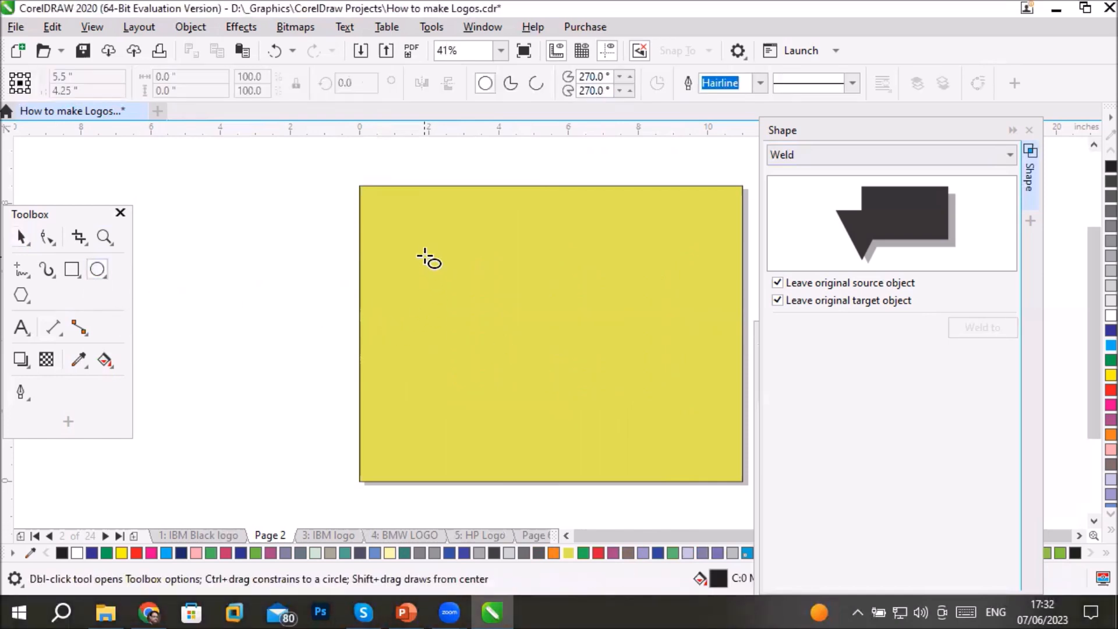
left_click_drag(462, 239, 643, 429)
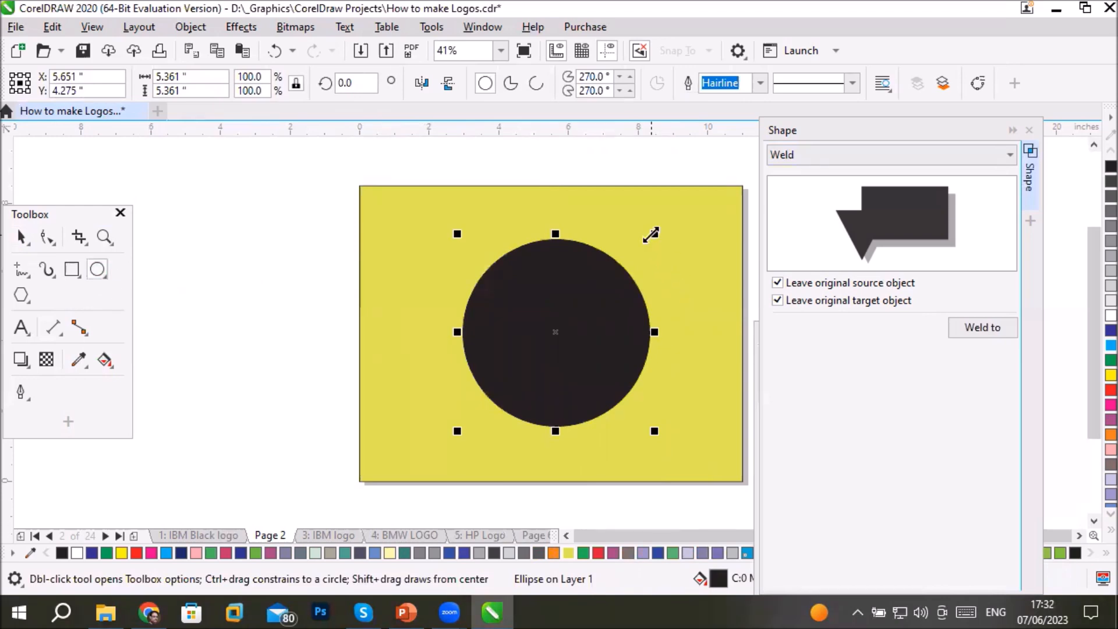
left_click_drag(650, 234, 625, 276)
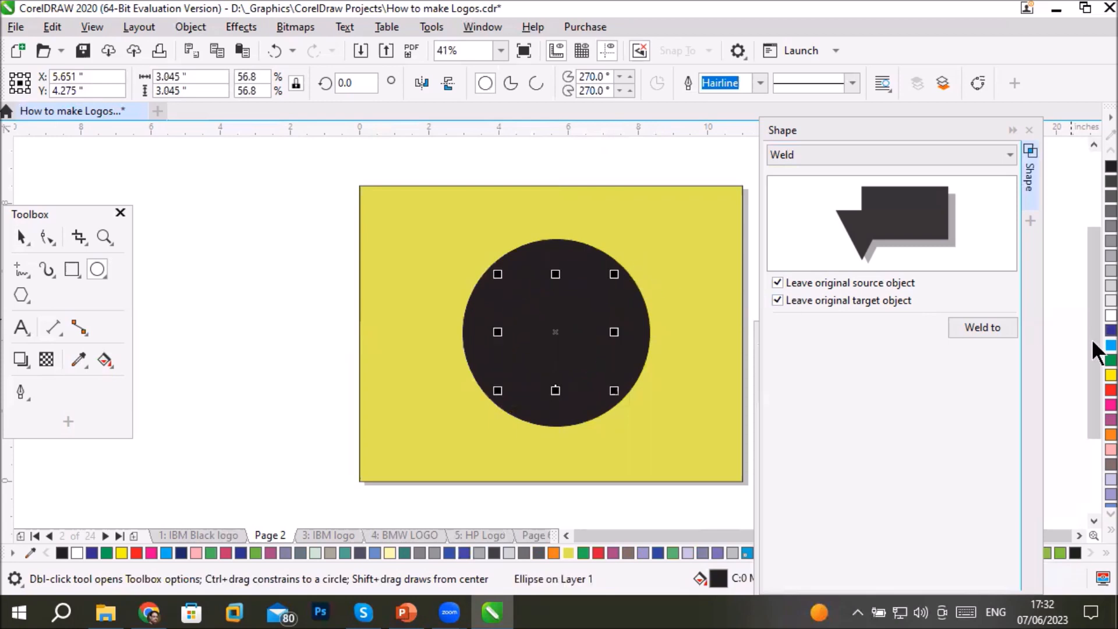
left_click(1109, 346)
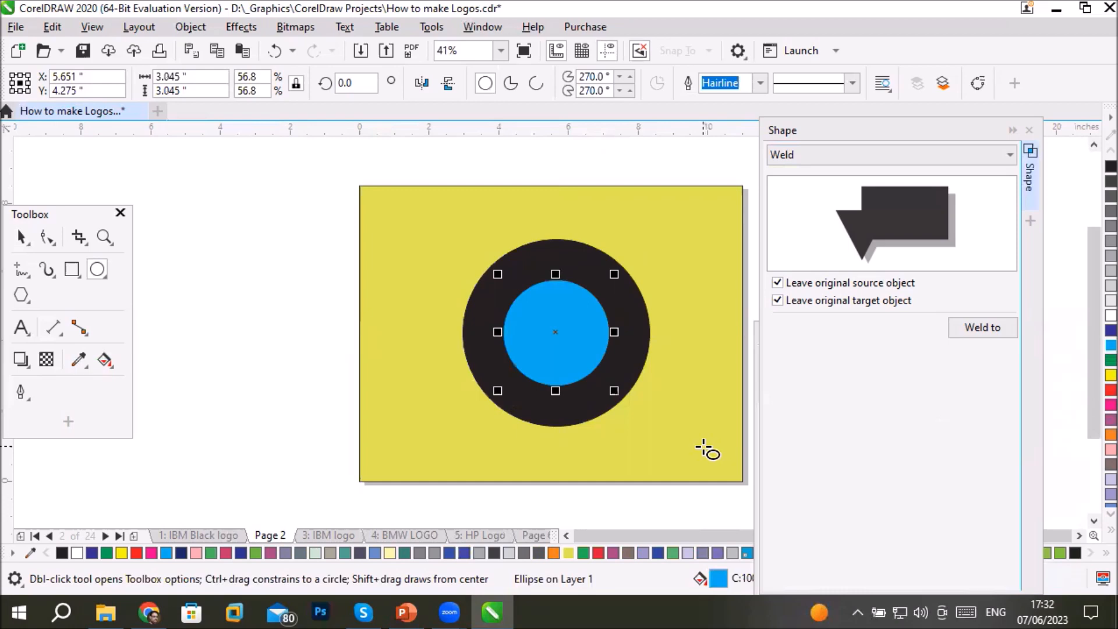
- Select the blue and black ellipses in Page 2's Layer 1 object list and combine them into a ring
left_click(756, 447)
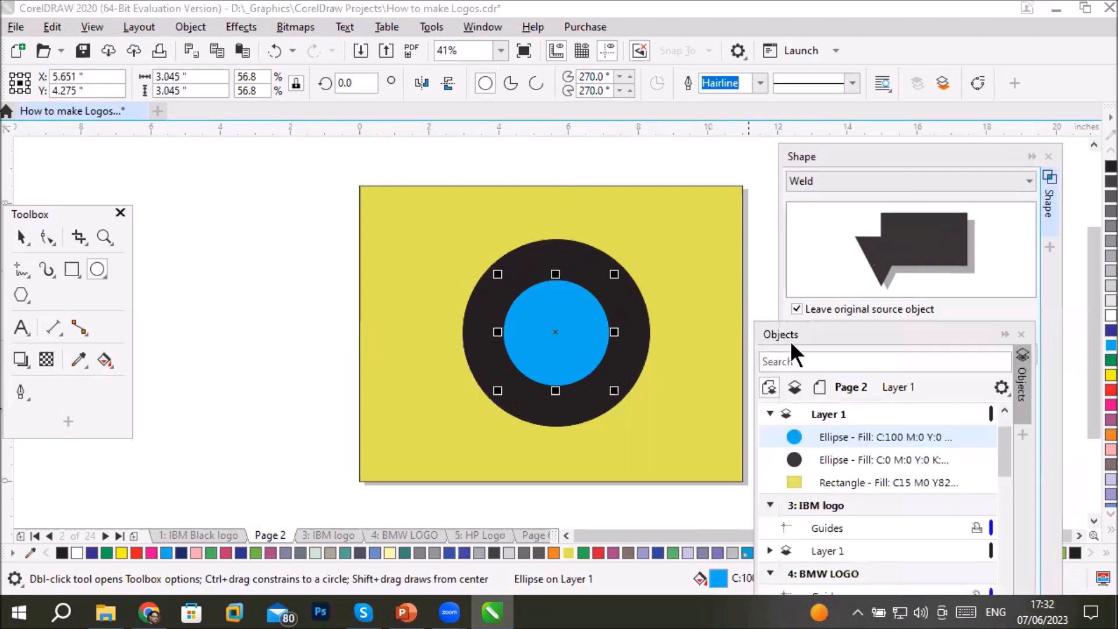
left_click(839, 458, "ctrl")
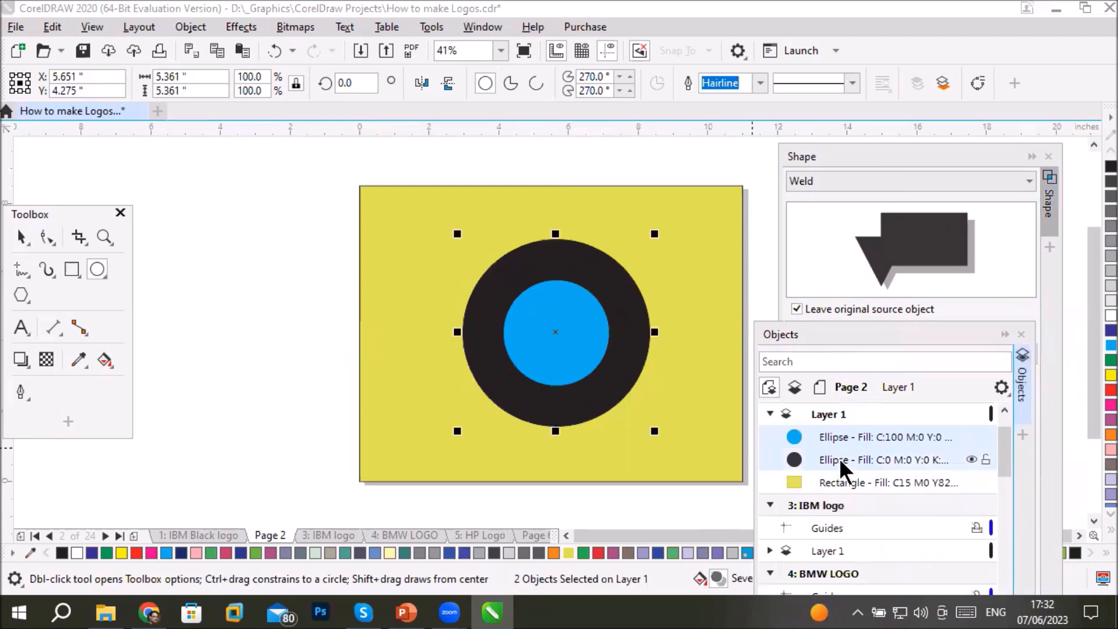
left_click(23, 235)
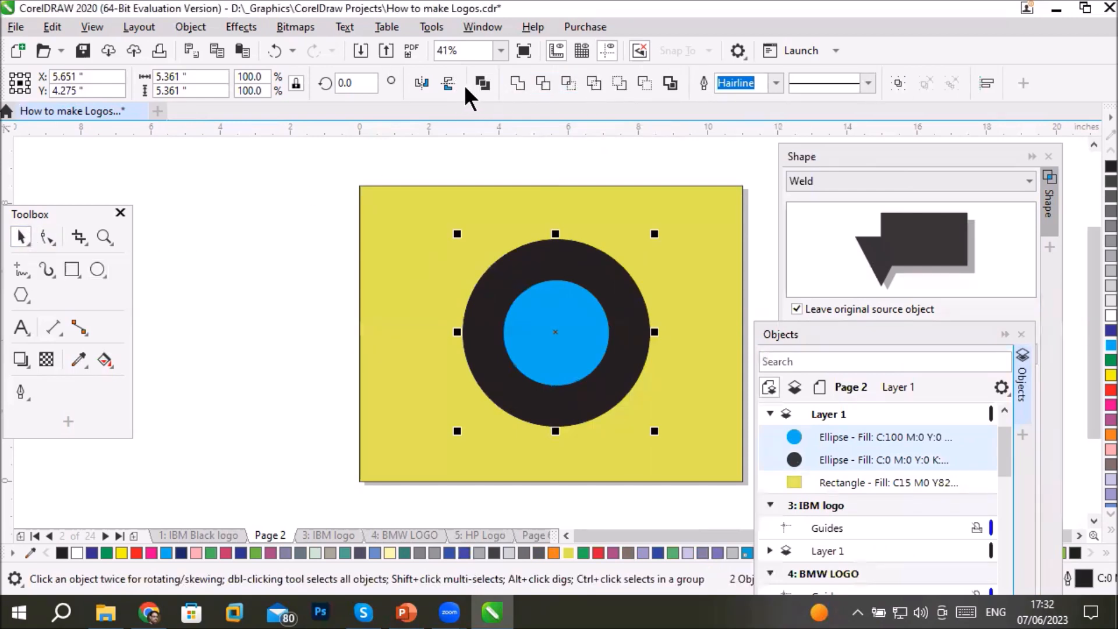
left_click(72, 269)
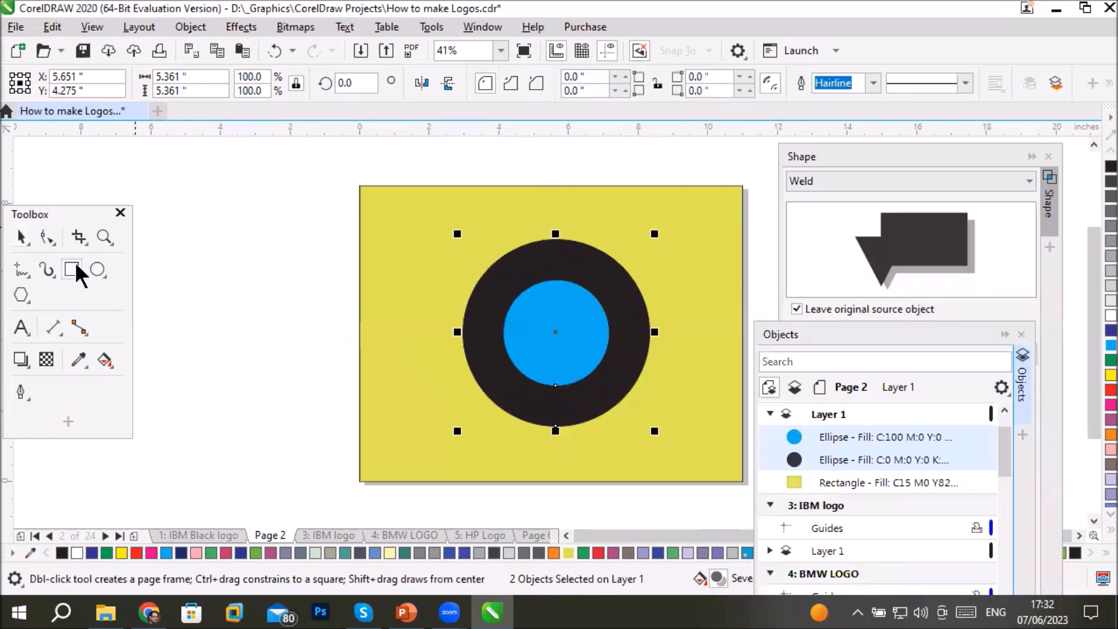
left_click(97, 269)
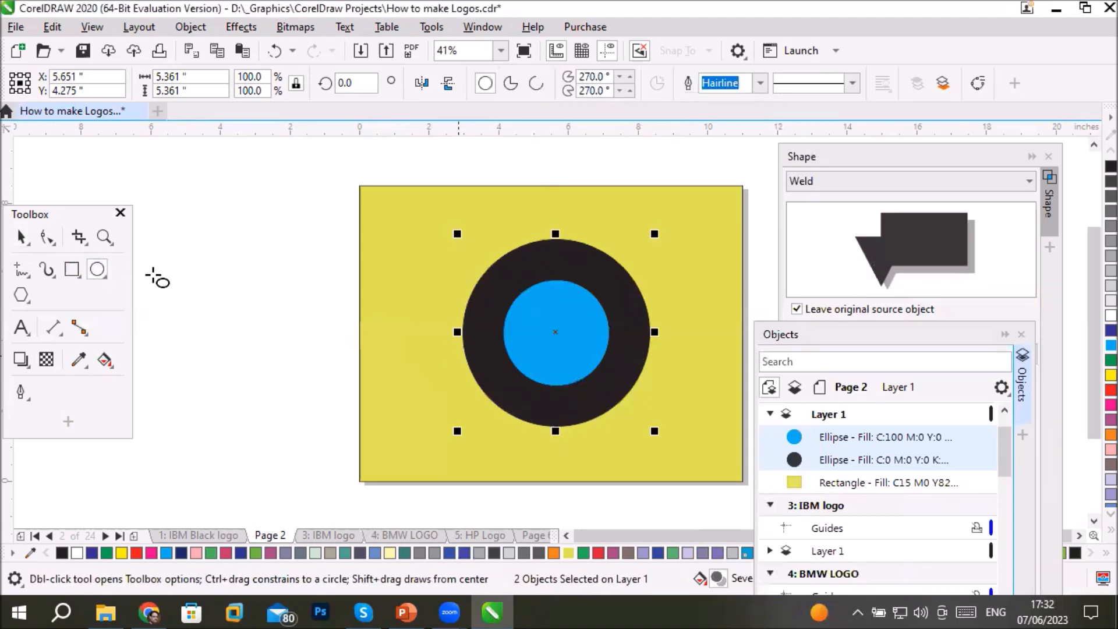
left_click(23, 238)
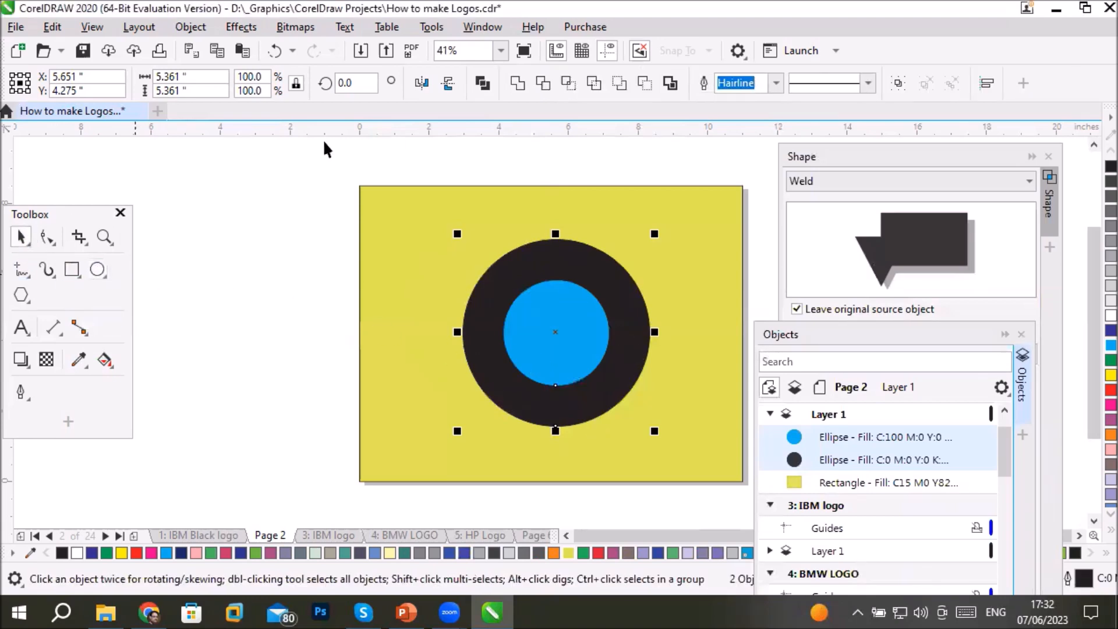
left_click(476, 81)
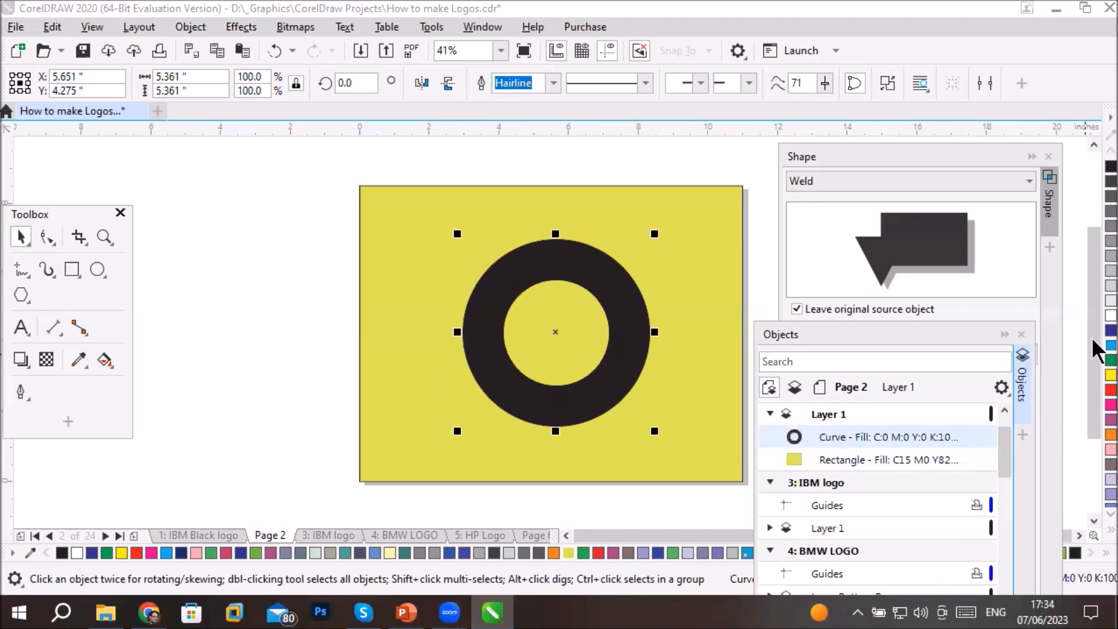
- Try several fill colours on the ring, settle on purple, and give it a 10 pt red outline
left_click(1109, 345)
left_click(1109, 375)
left_click(1109, 389)
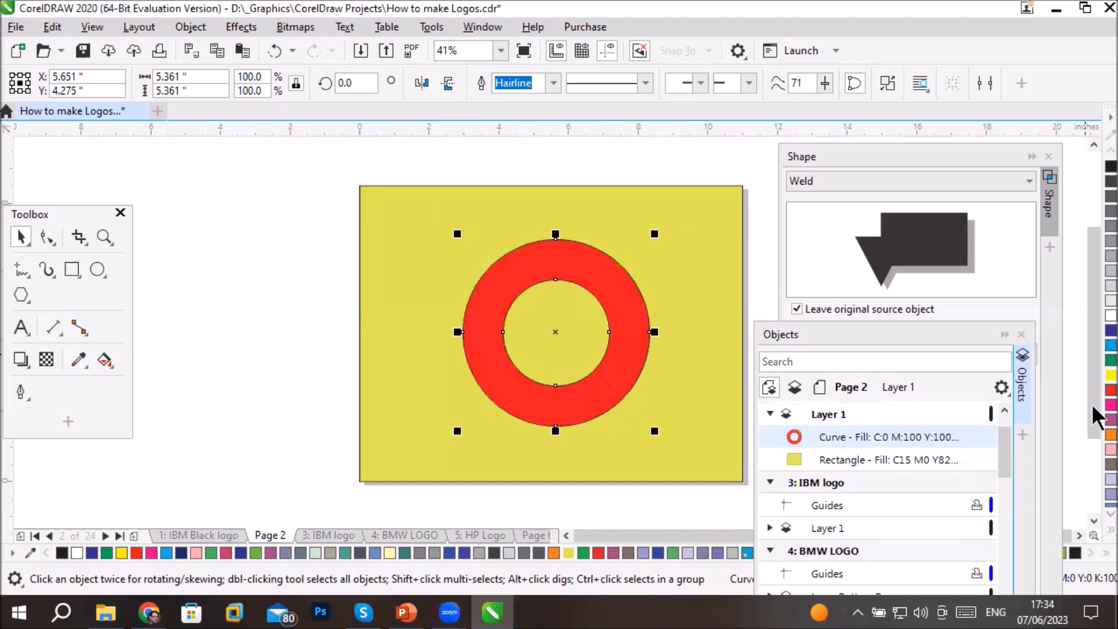
left_click(1109, 405)
left_click(1109, 420)
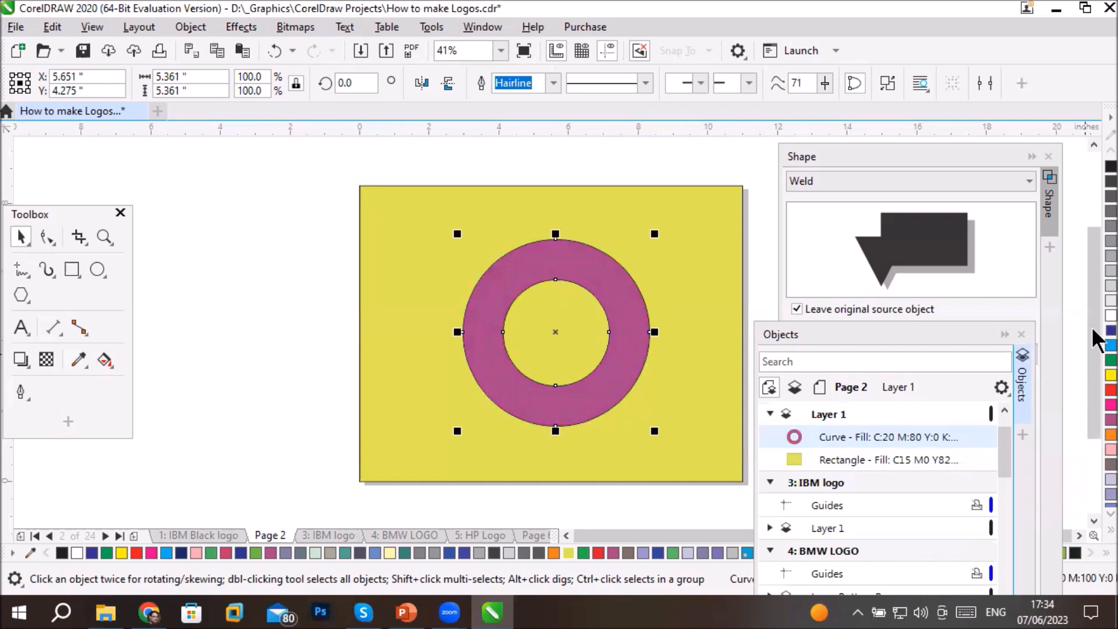
left_click(553, 83)
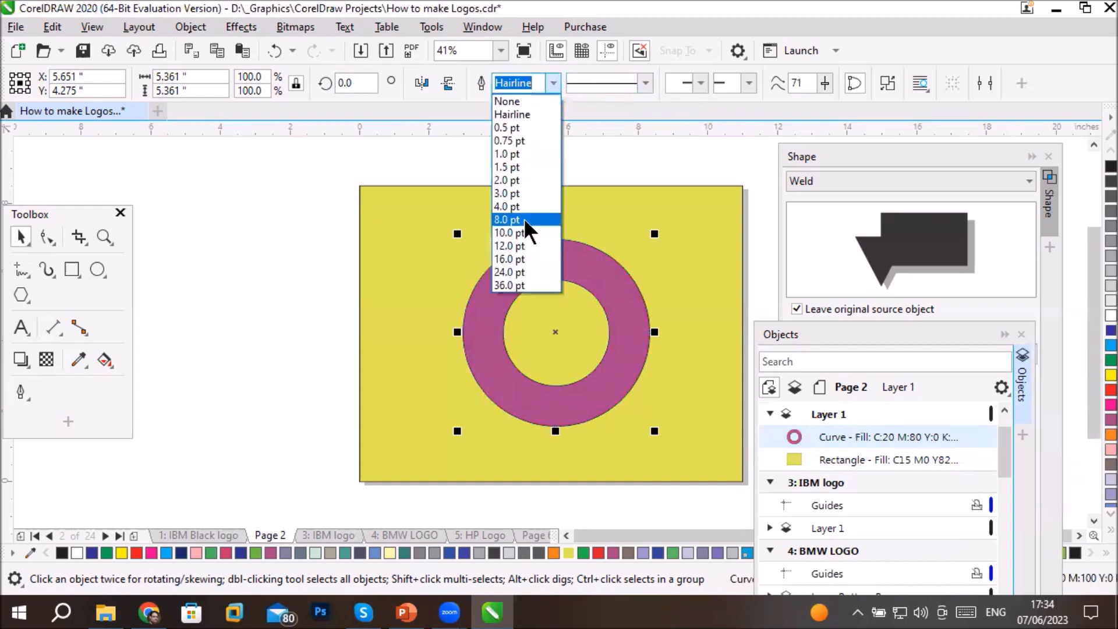
left_click(524, 221)
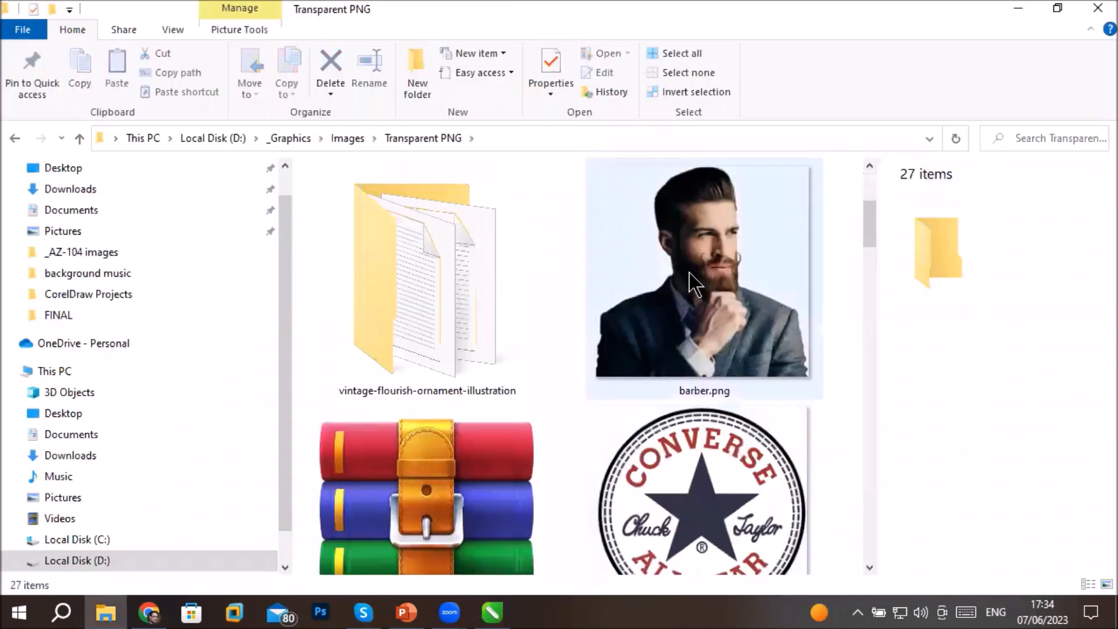
- Place the portrait bitmap over the ring and scale it down to about 3.18 by 3.12 inches, centred on the ring's opening
left_click_drag(692, 284, 561, 349)
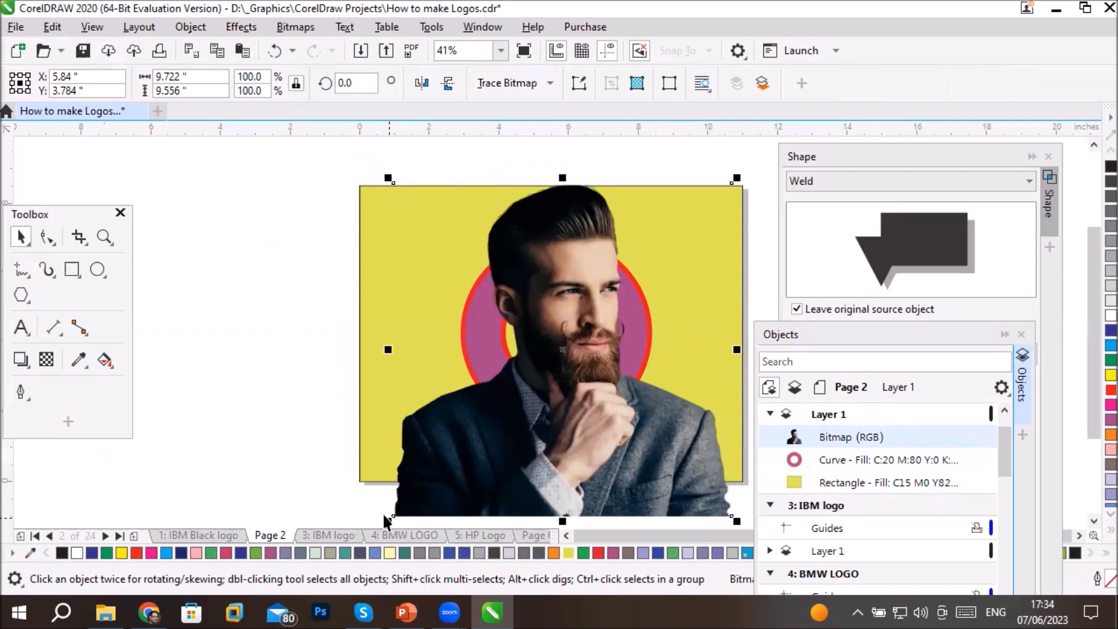
left_click_drag(388, 522, 502, 408)
left_click_drag(573, 382, 564, 366)
key("Escape")
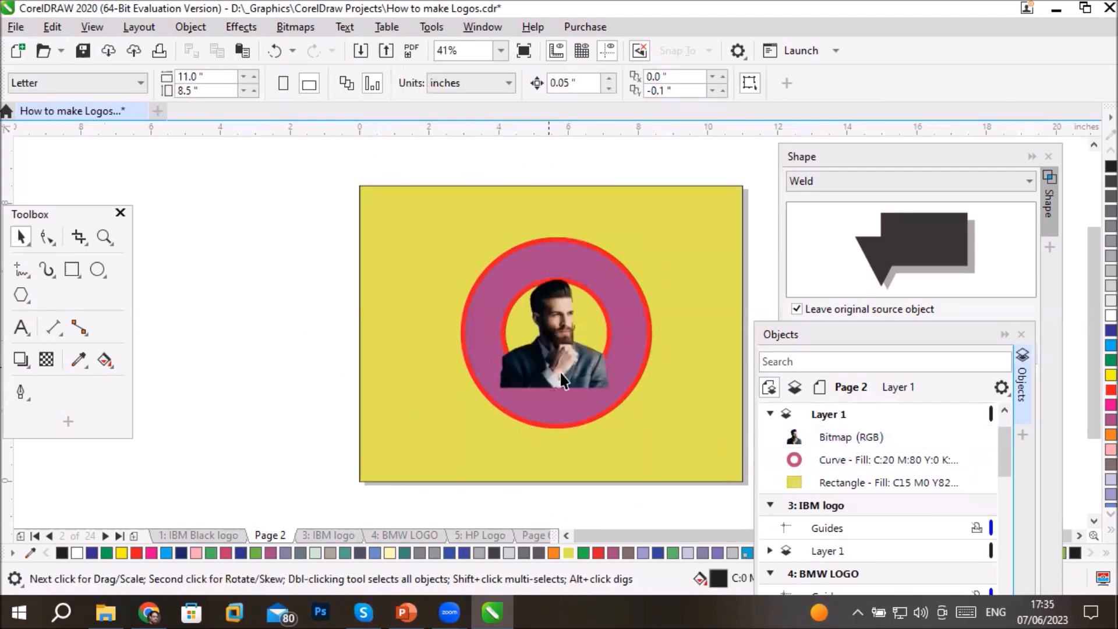
- Move the portrait bitmap below the ring in Layer 1's stacking order and clear the selection
left_click(798, 435)
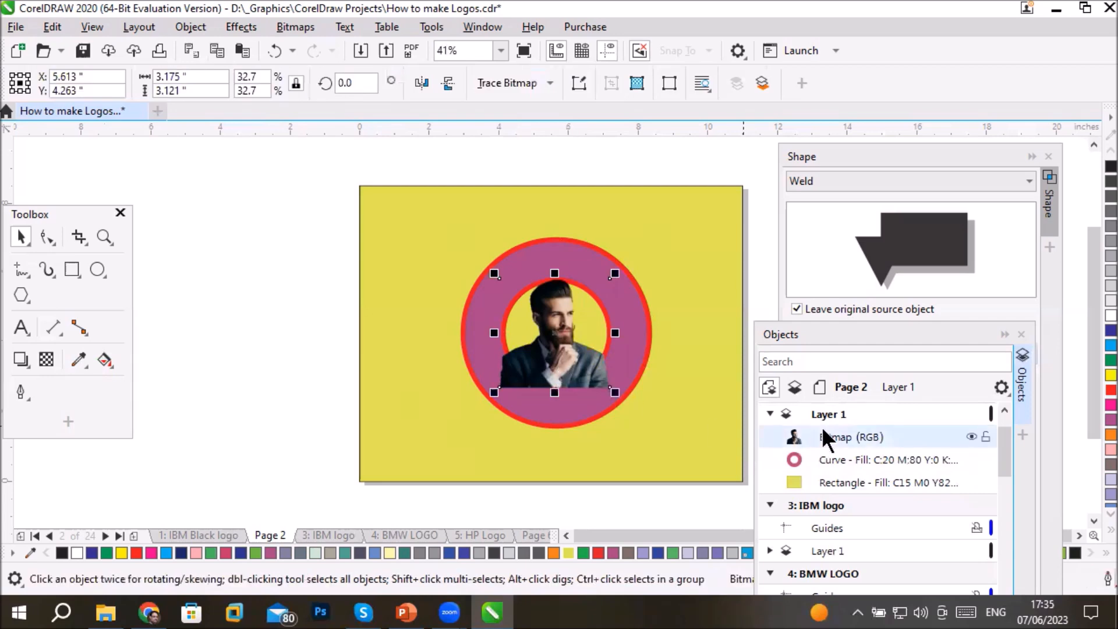
left_click_drag(825, 435, 826, 462)
left_click(261, 396)
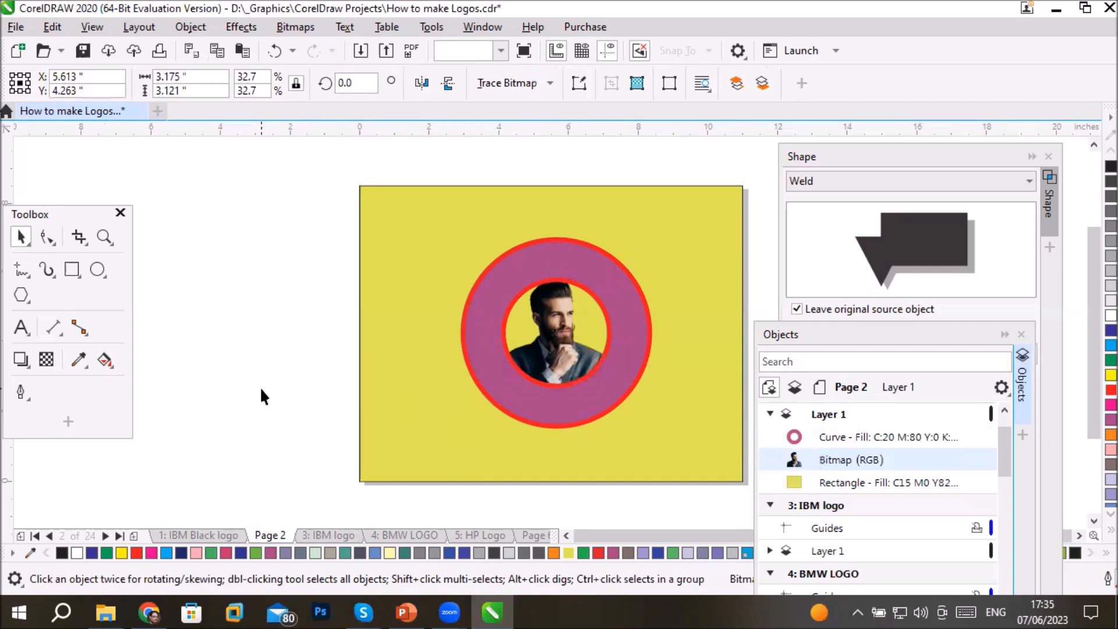
- Enlarge the ring about its centre to about 7.37 inches wide and deselect it
left_click(598, 264)
left_click_drag(656, 223, 737, 193)
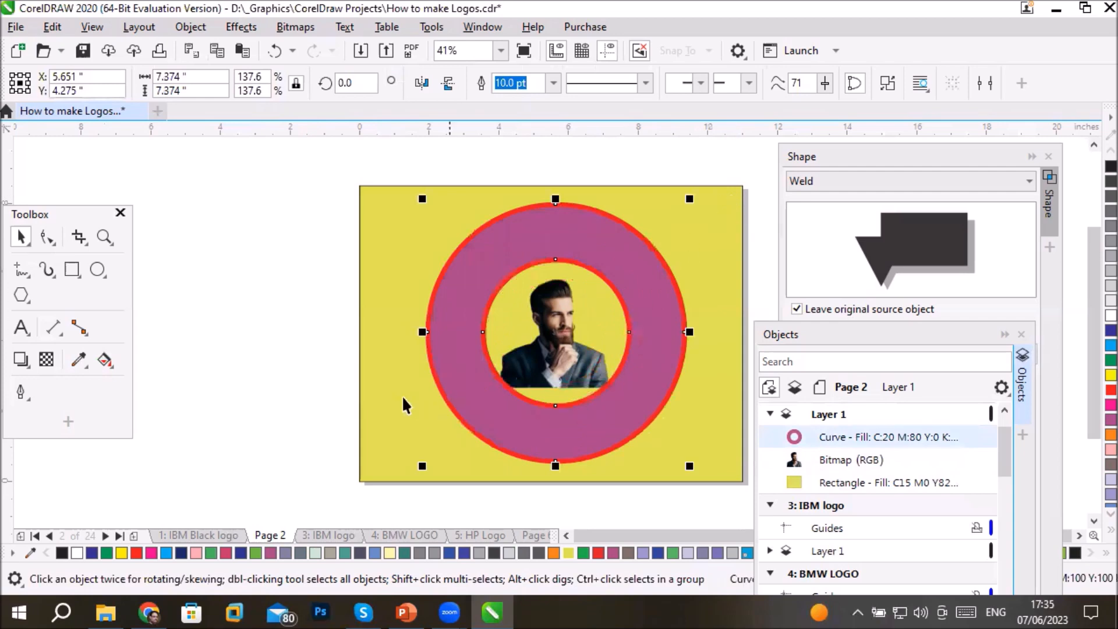
left_click(196, 390)
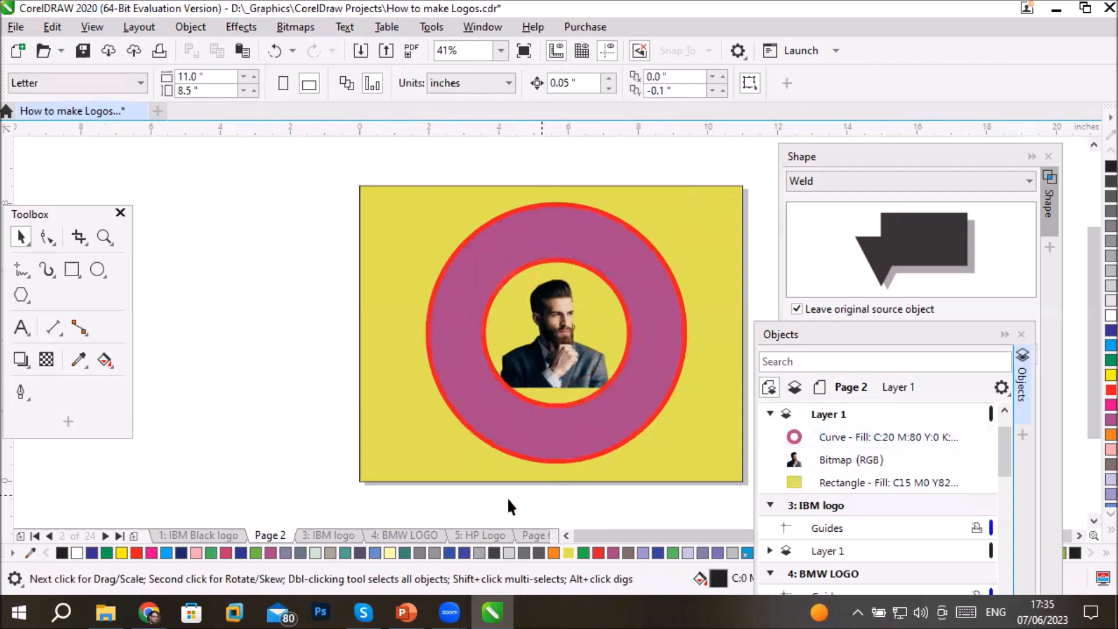
- Move the ring out beyond the page's left edge and the portrait bitmap to the page's upper-right corner
left_click(581, 246)
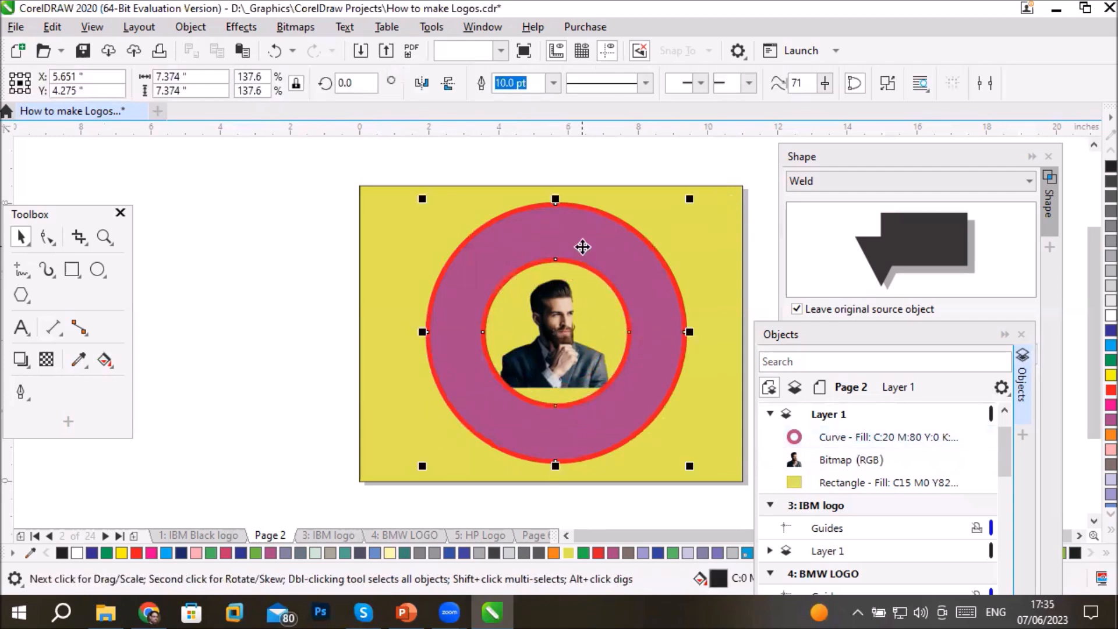
mouse_move(581, 247)
left_mouse_down()
mouse_move(412, 237)
mouse_move(267, 193)
left_mouse_up()
left_click(568, 359)
left_click_drag(663, 228, 703, 215)
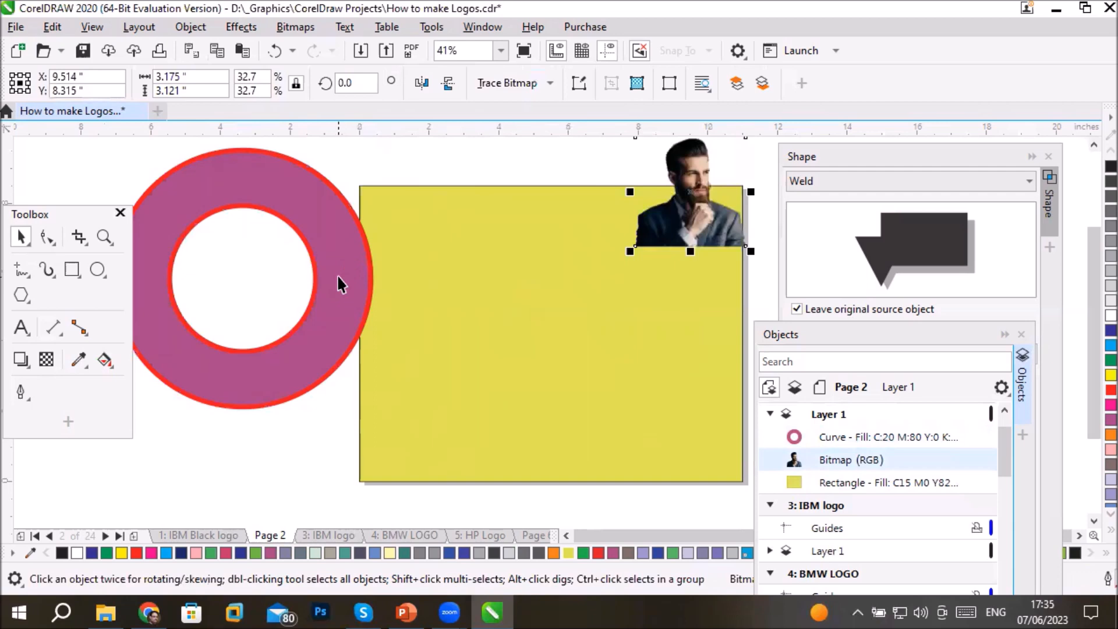
- Shrink the ring to about 3.9 inches wide and place it outside the page near its upper-left corner
left_click(327, 320)
left_click_drag(378, 412, 318, 352)
left_click_drag(274, 254, 258, 201)
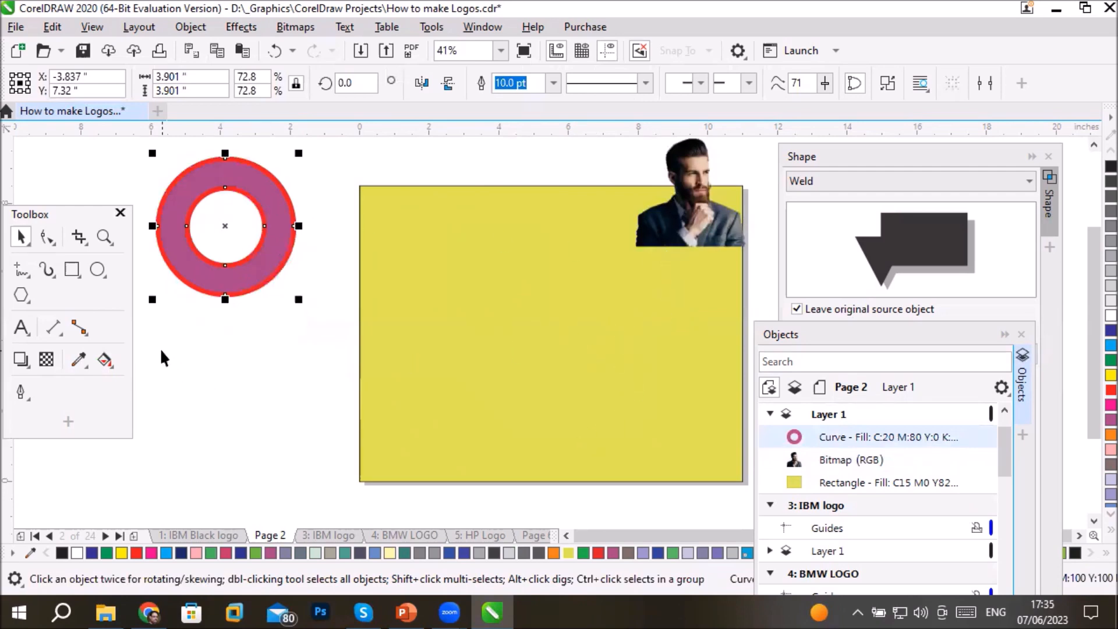
- Draw a large black rectangle on the page and four smaller ones overlapping its right, bottom, top and left edges
left_click(73, 269)
left_click_drag(386, 280, 551, 418)
left_click_drag(479, 319, 610, 365)
left_click_drag(446, 379, 495, 489)
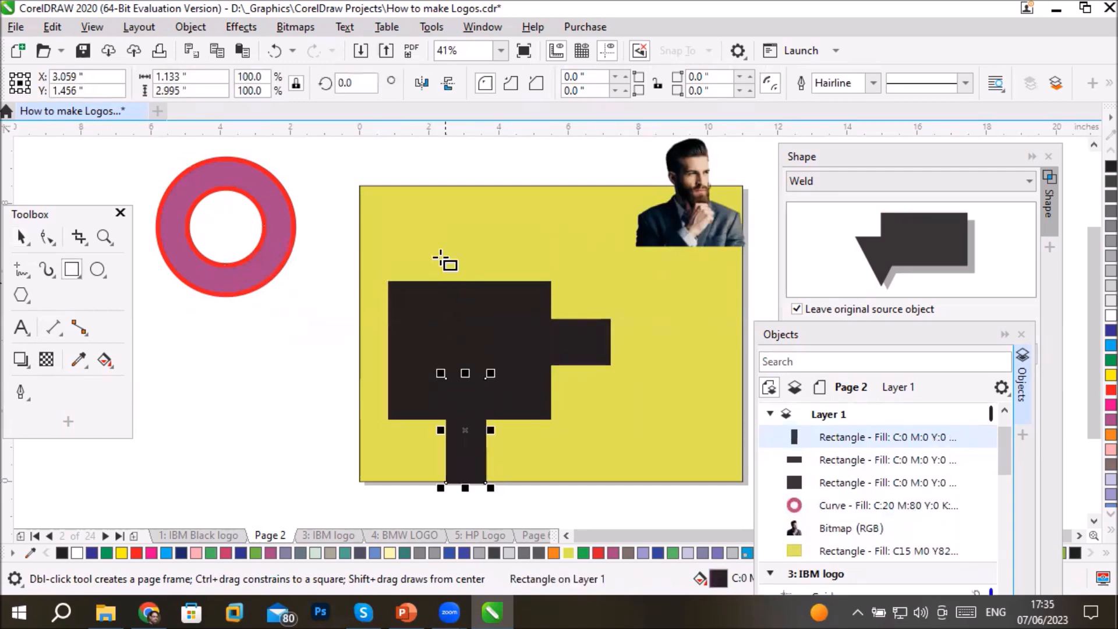
left_click_drag(402, 245, 430, 326)
left_click_drag(342, 377, 409, 416)
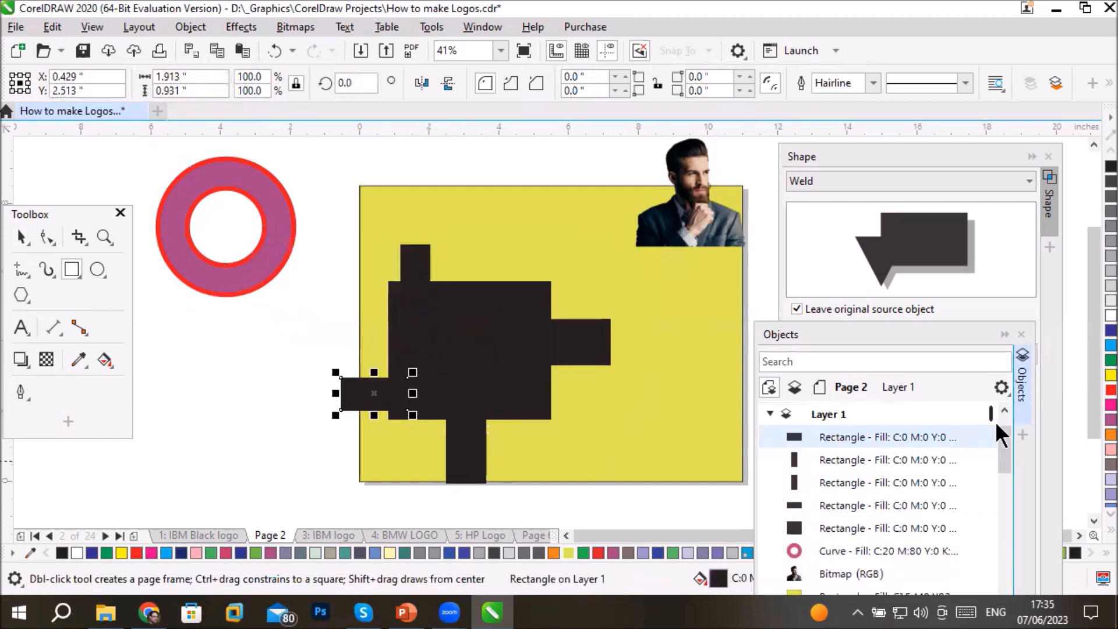
- Recolour the four smaller rectangles: yellow on the left, cyan on top, purple on the right and pale lavender at the bottom
left_click(1110, 374)
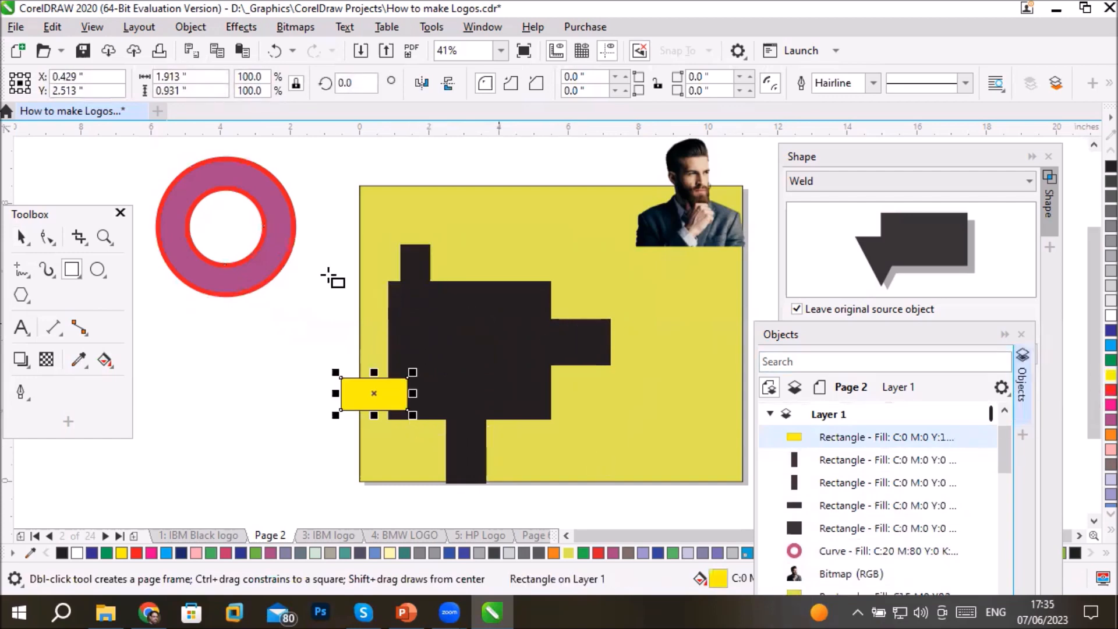
key("space")
left_click(415, 261)
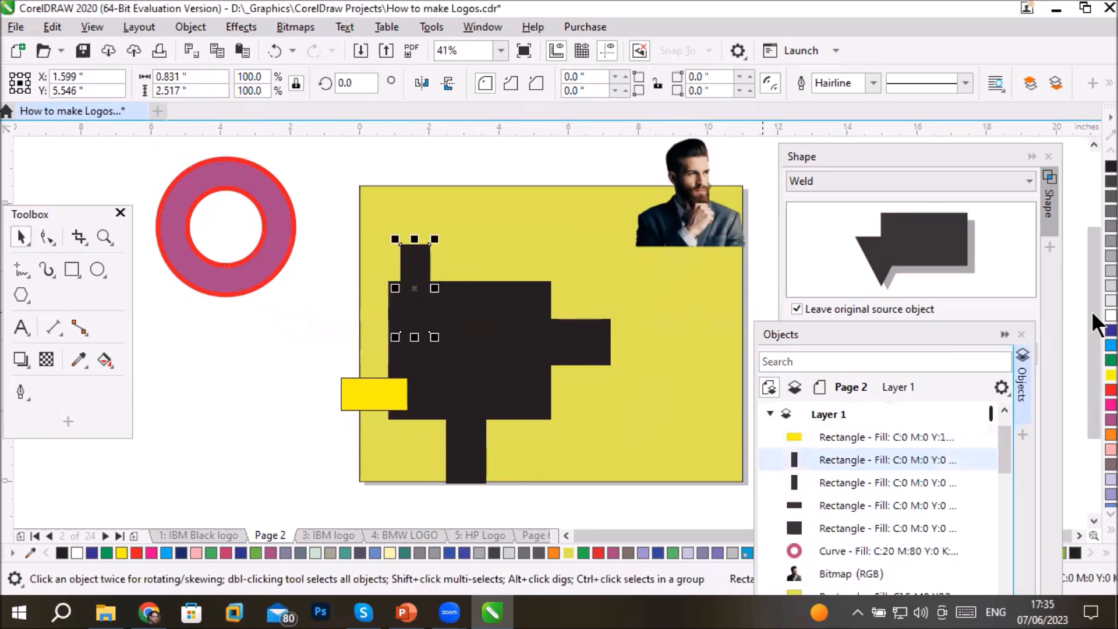
left_click(1110, 345)
left_click(568, 338)
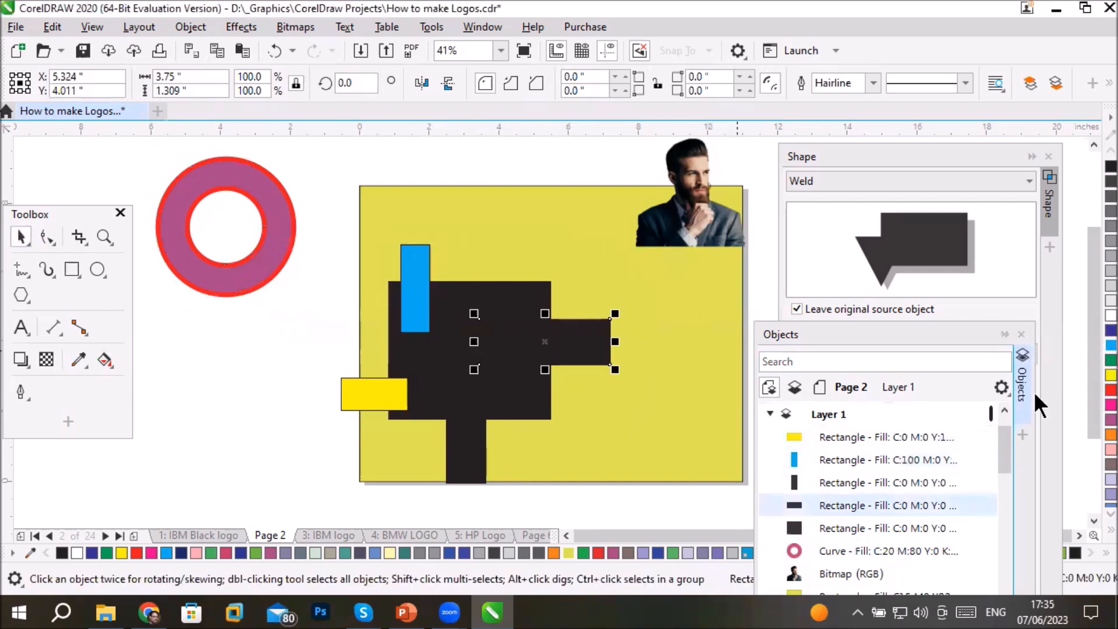
left_click(1111, 419)
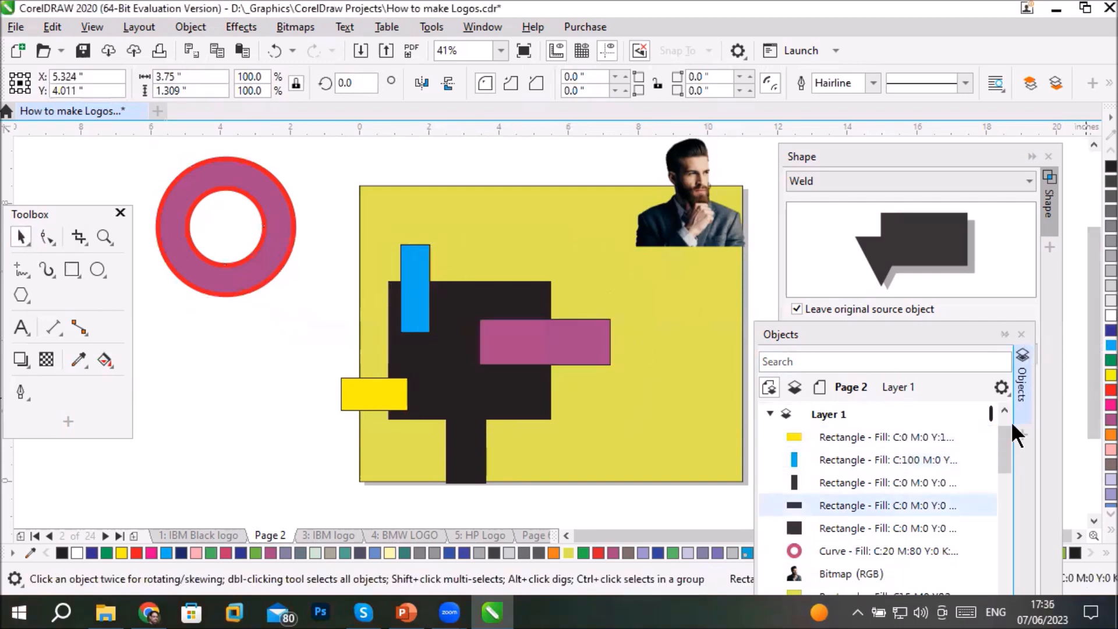
left_click(468, 460)
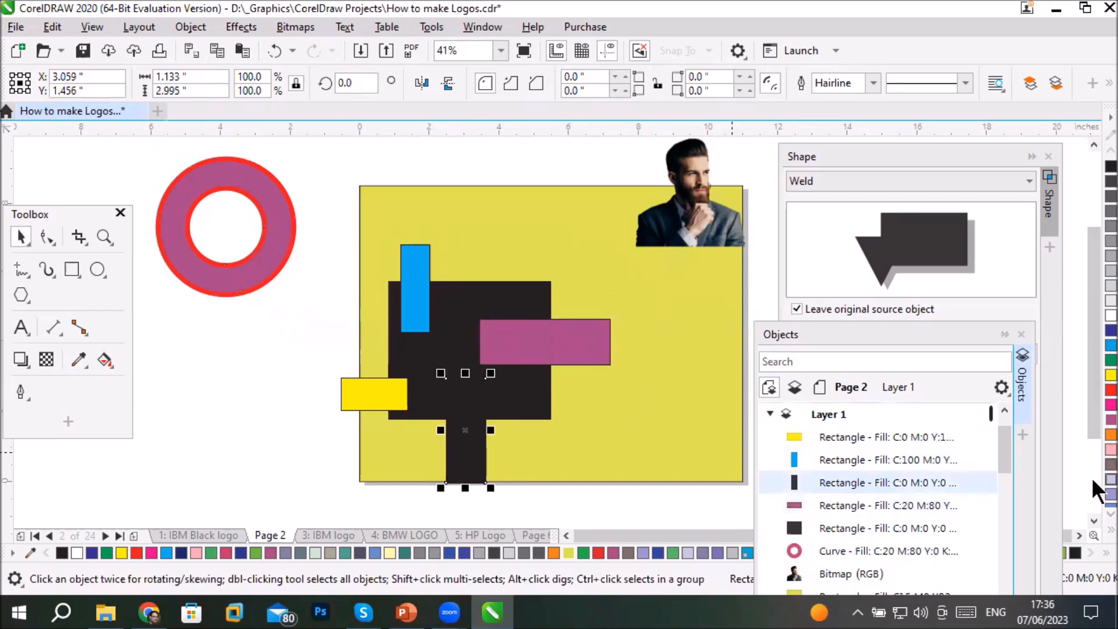
left_click(1110, 479)
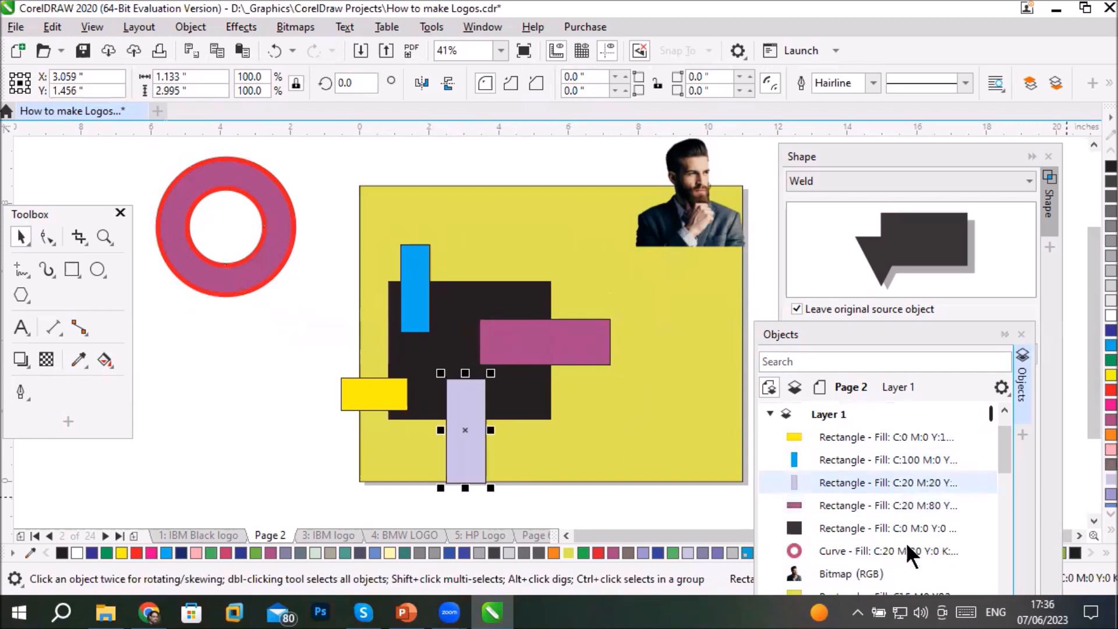
- Combine the four coloured rectangles with the large black rectangle into one curve and deselect it
left_click(858, 437)
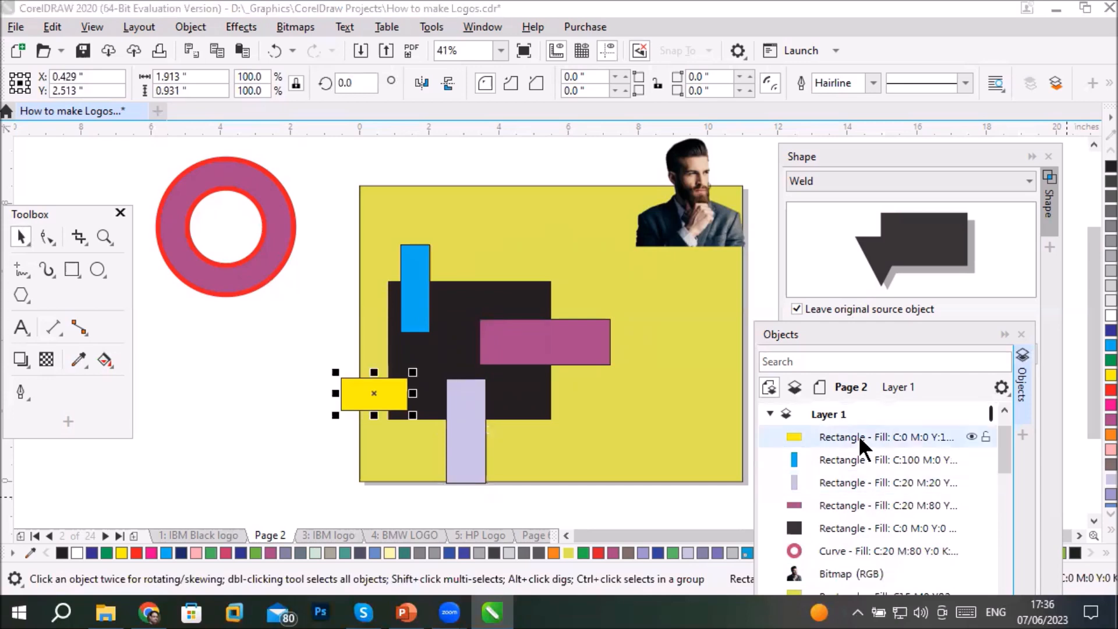
left_click(855, 460, "shift")
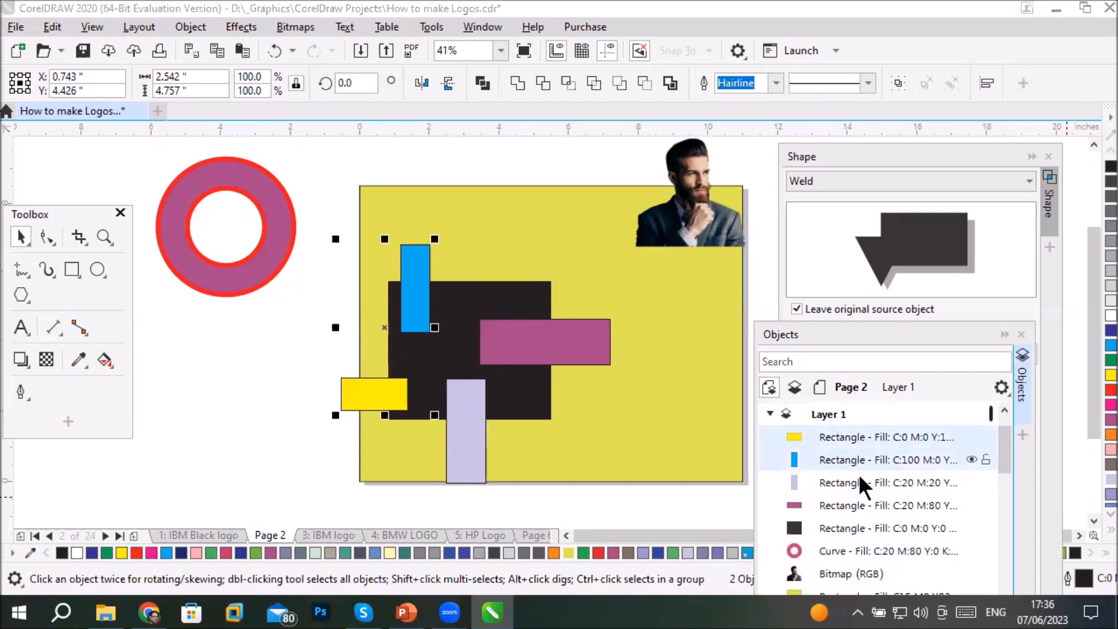
left_click(858, 481, "shift")
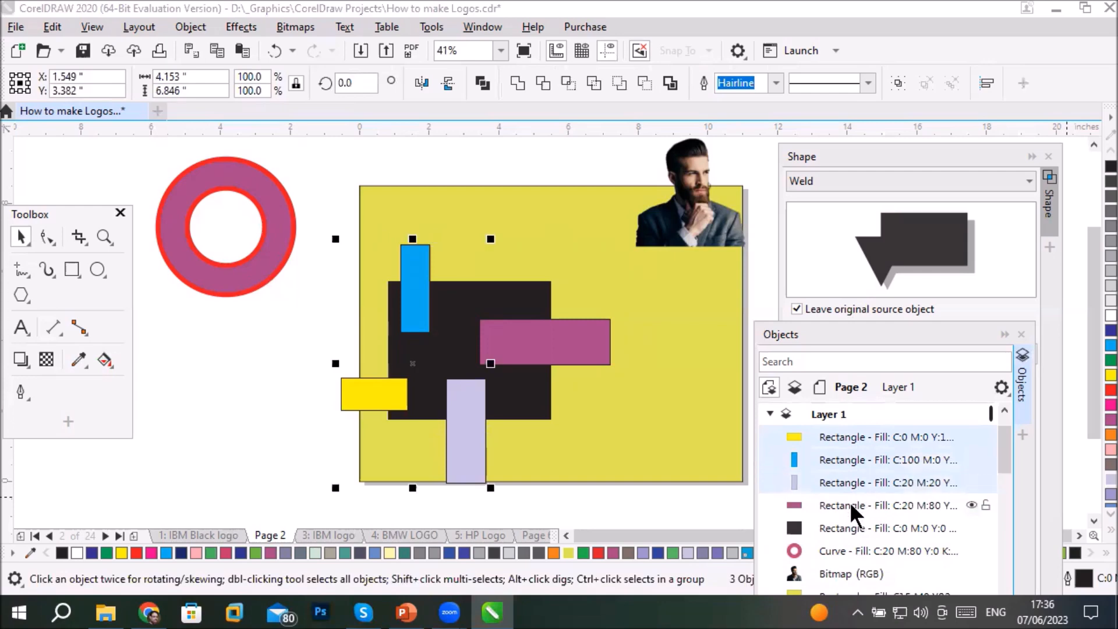
left_click(850, 502, "shift")
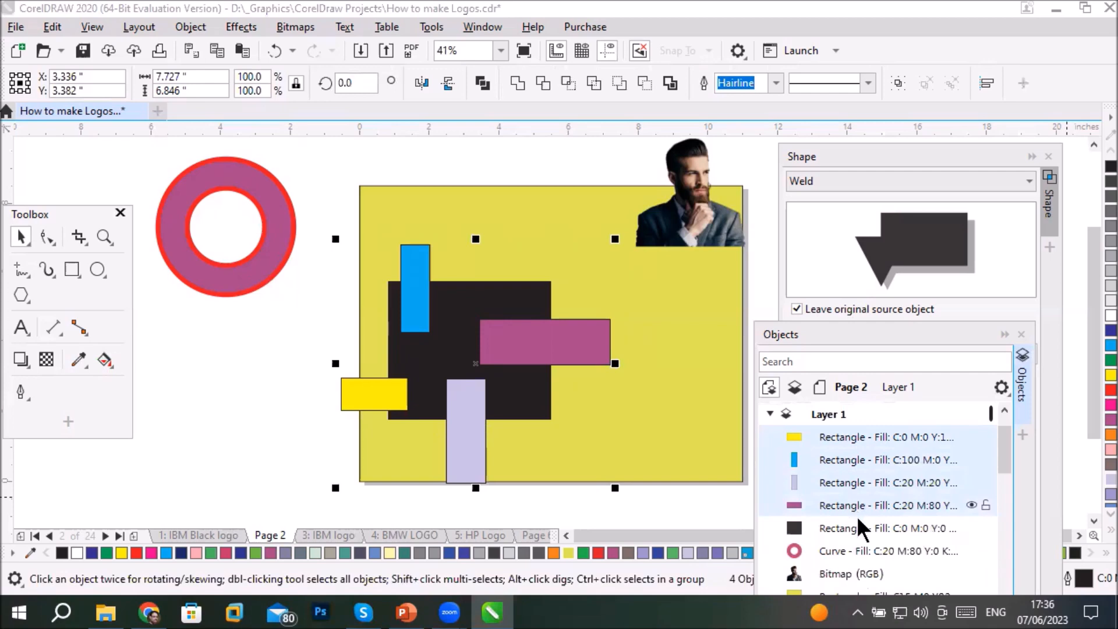
left_click(848, 529, "shift")
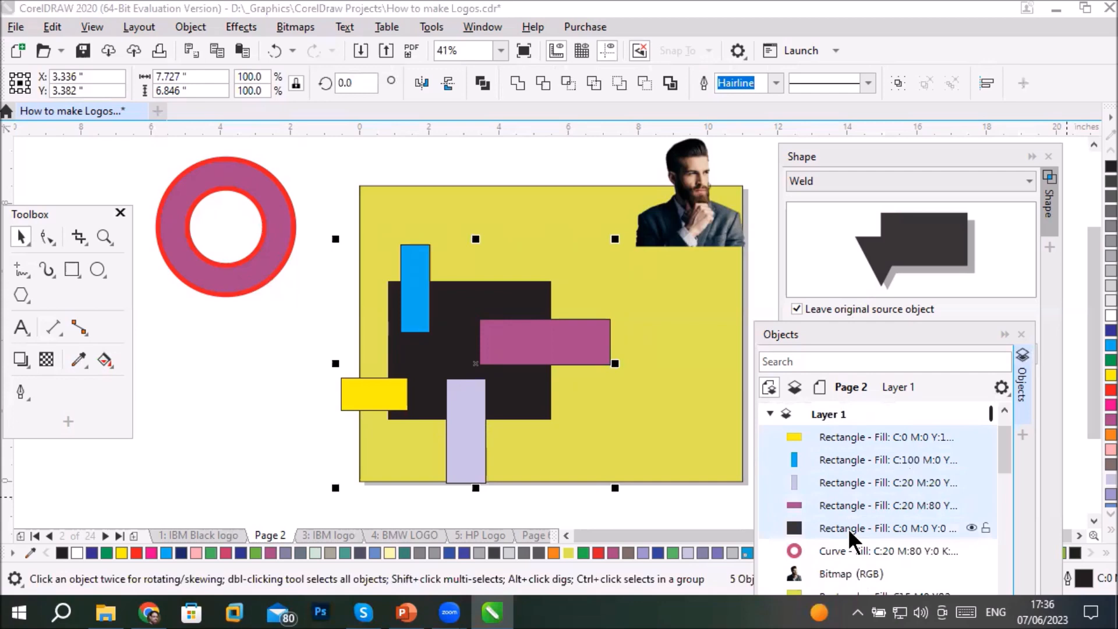
left_click(481, 81)
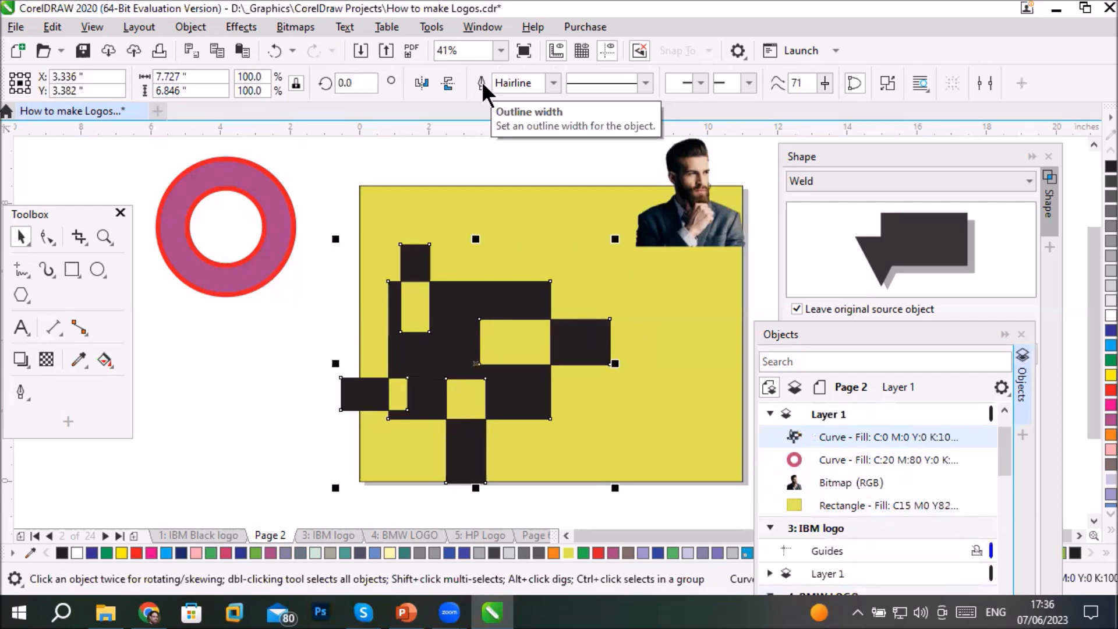
left_click(267, 370)
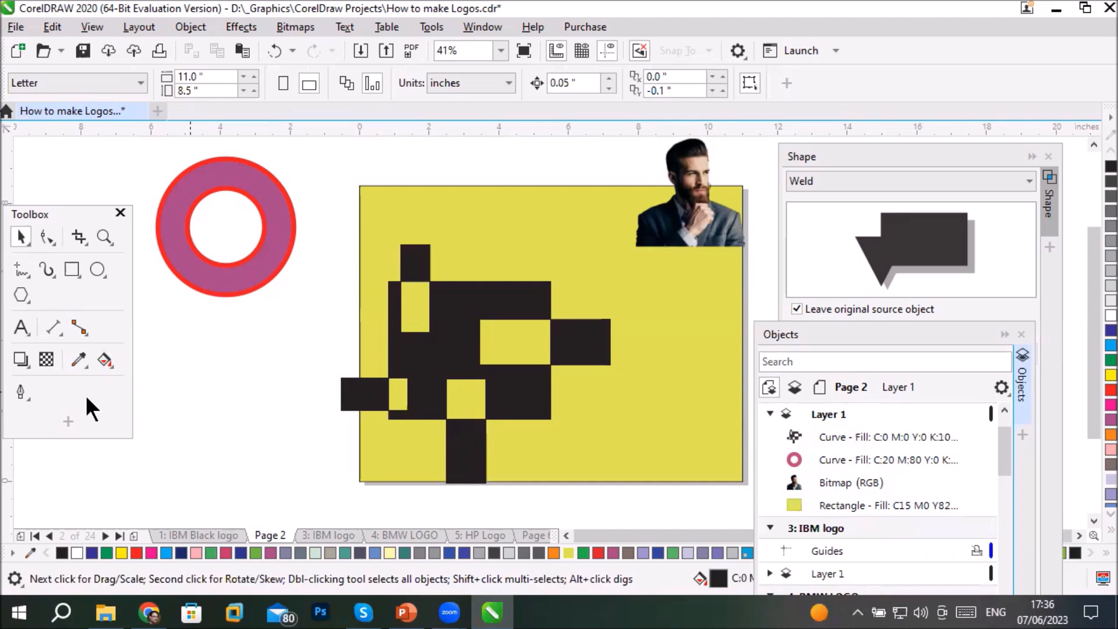
- Move the combined shape fully onto the page near its centre and fill it with green
left_click_drag(444, 367, 223, 431)
left_click_drag(294, 466, 569, 394)
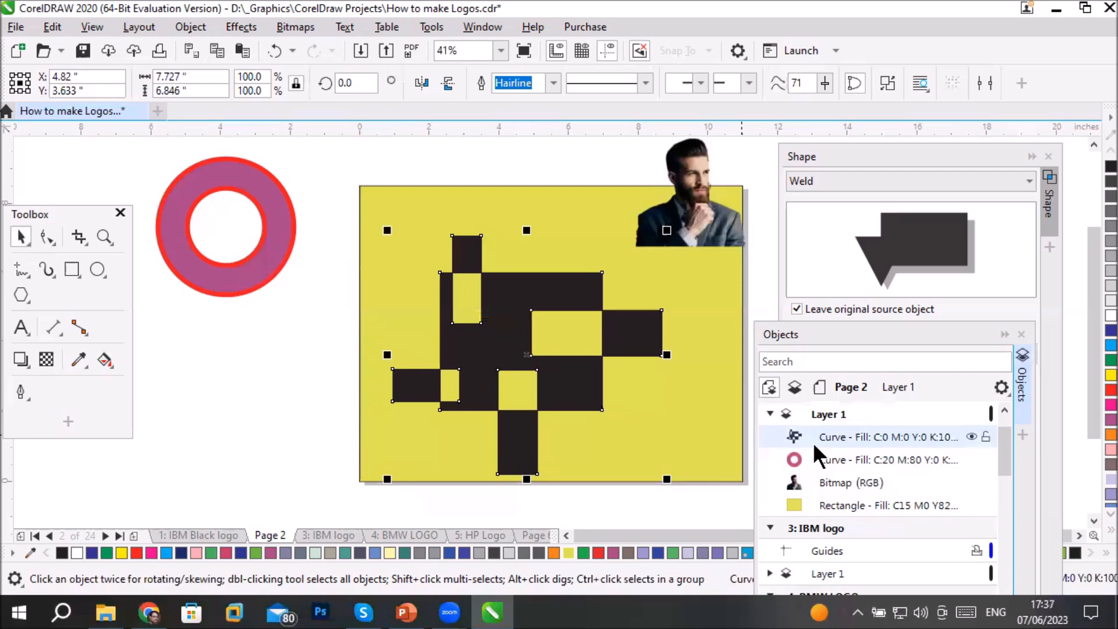
left_click(1093, 360)
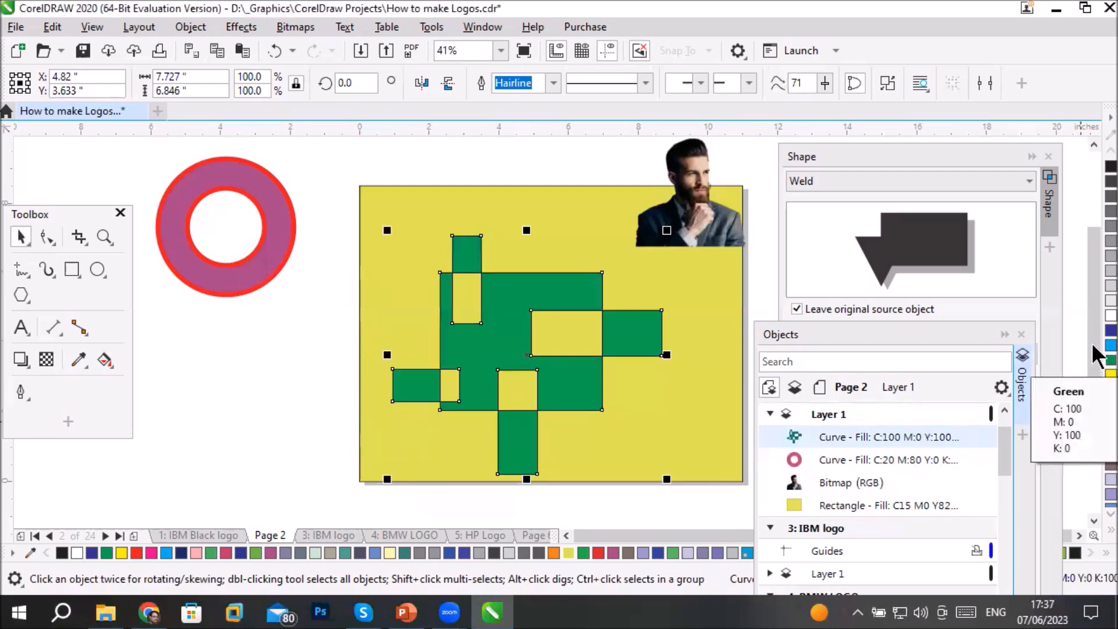
- Give the combined shape a grey-brown outline with a width of 10 pt
right_click(1093, 467)
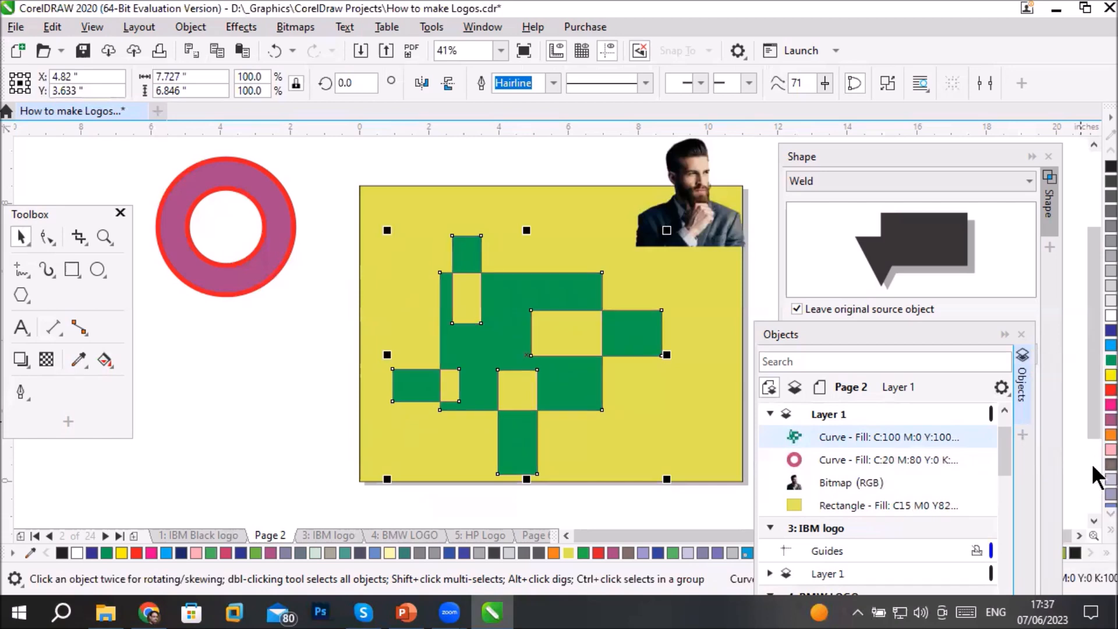
left_click(553, 83)
left_click(526, 232)
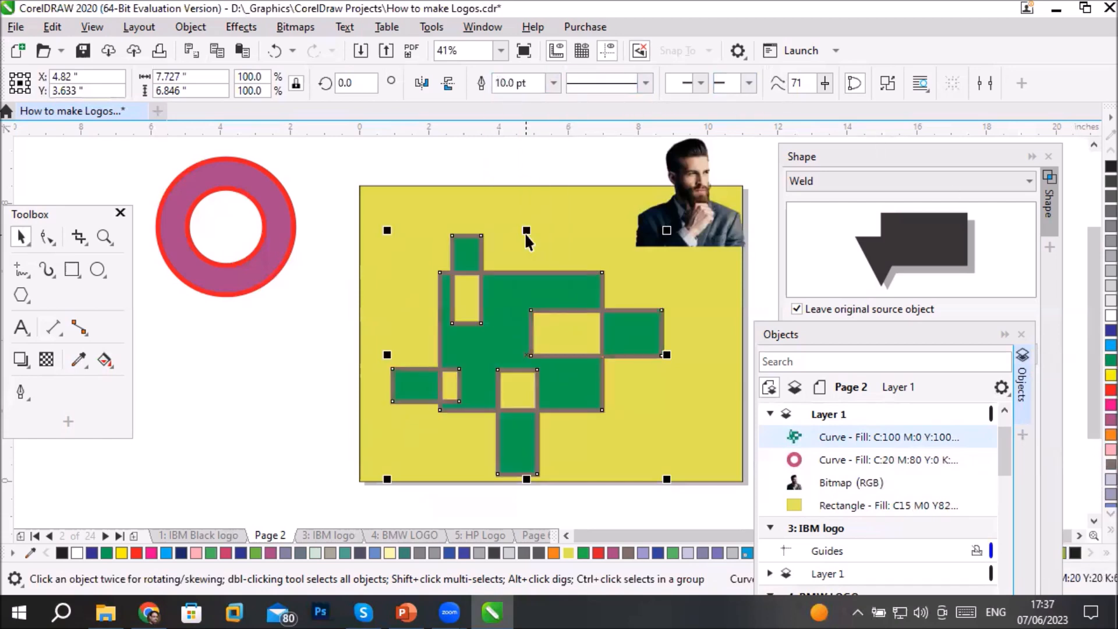
- Place the portrait behind the combined shape, enlarge it to about 5.7 inches wide and line its face up with the right opening
mouse_move(554, 292)
left_mouse_down()
mouse_move(615, 259)
mouse_move(567, 345)
mouse_move(529, 376)
left_mouse_up()
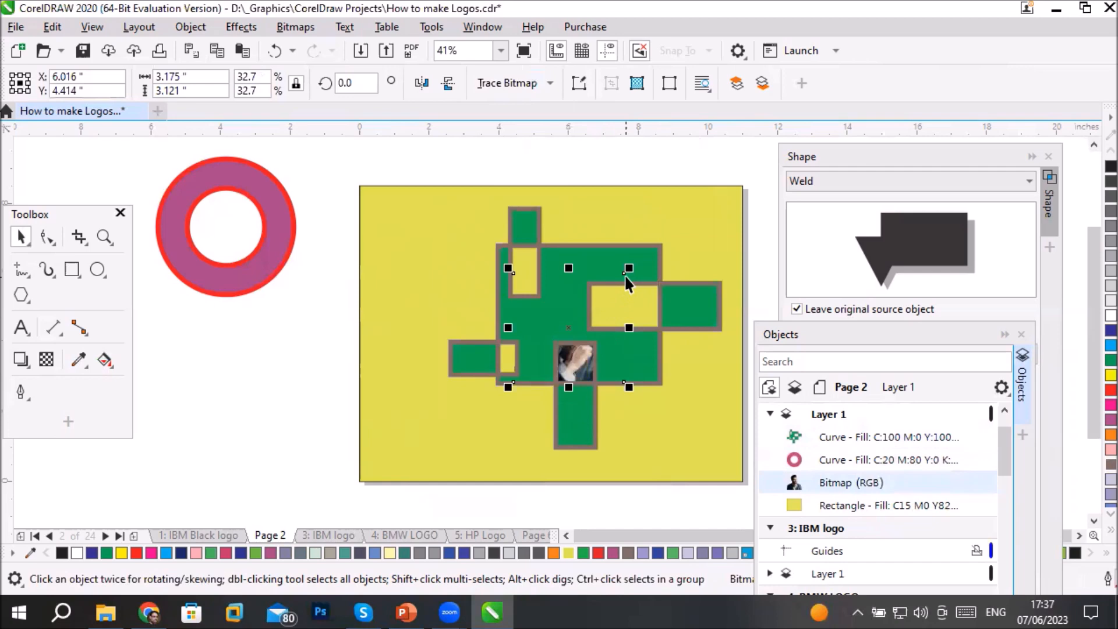
left_click_drag(632, 269, 718, 181)
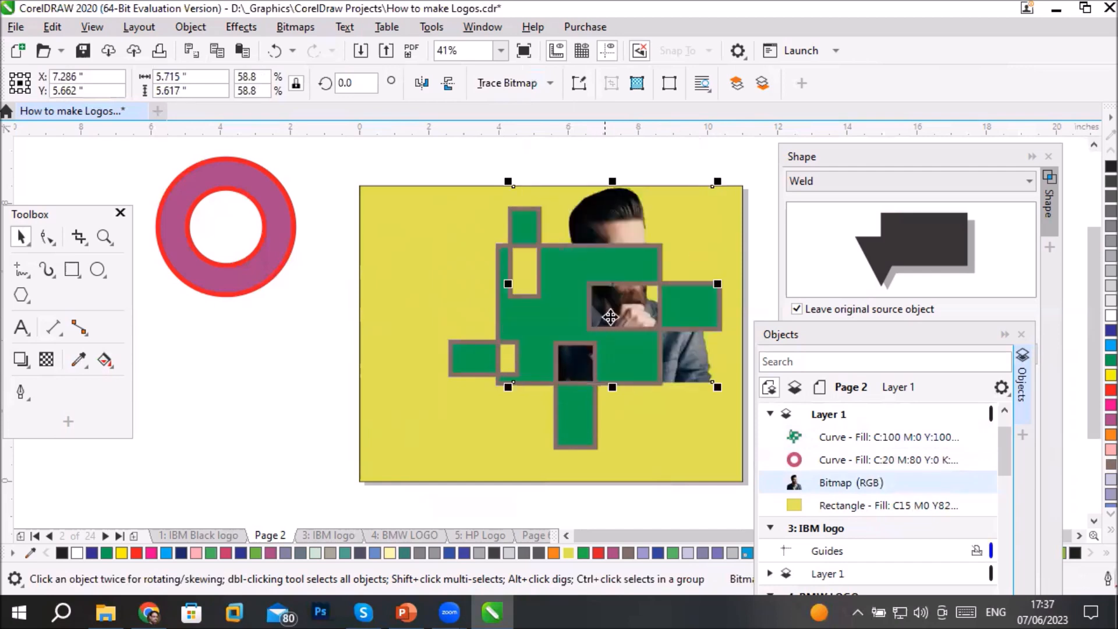
left_click_drag(624, 315, 580, 330)
left_click(280, 425)
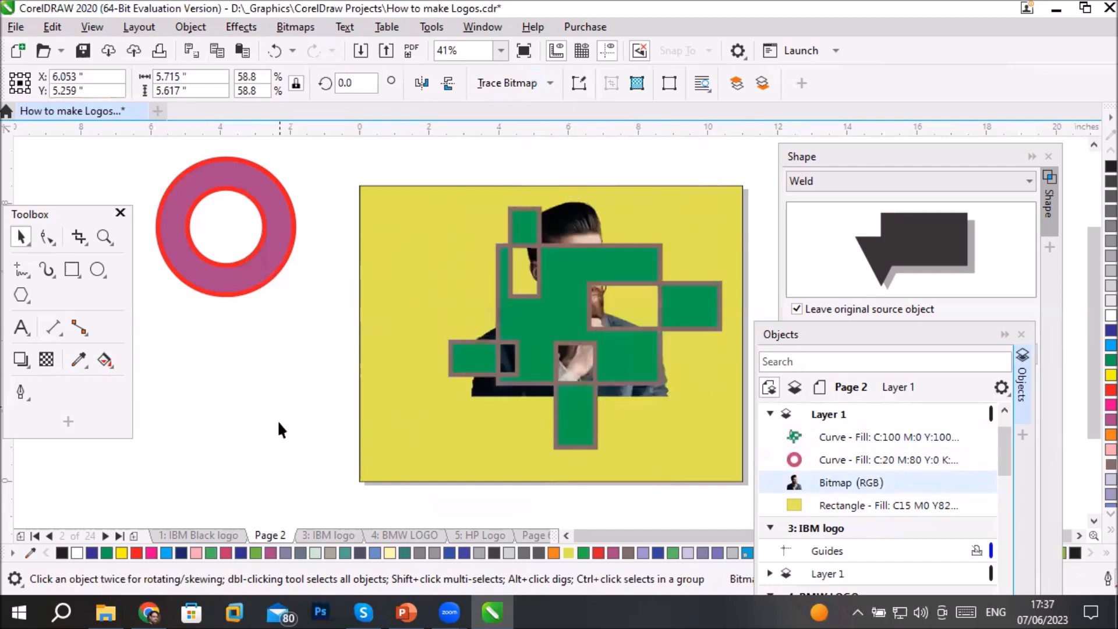
left_click(627, 308)
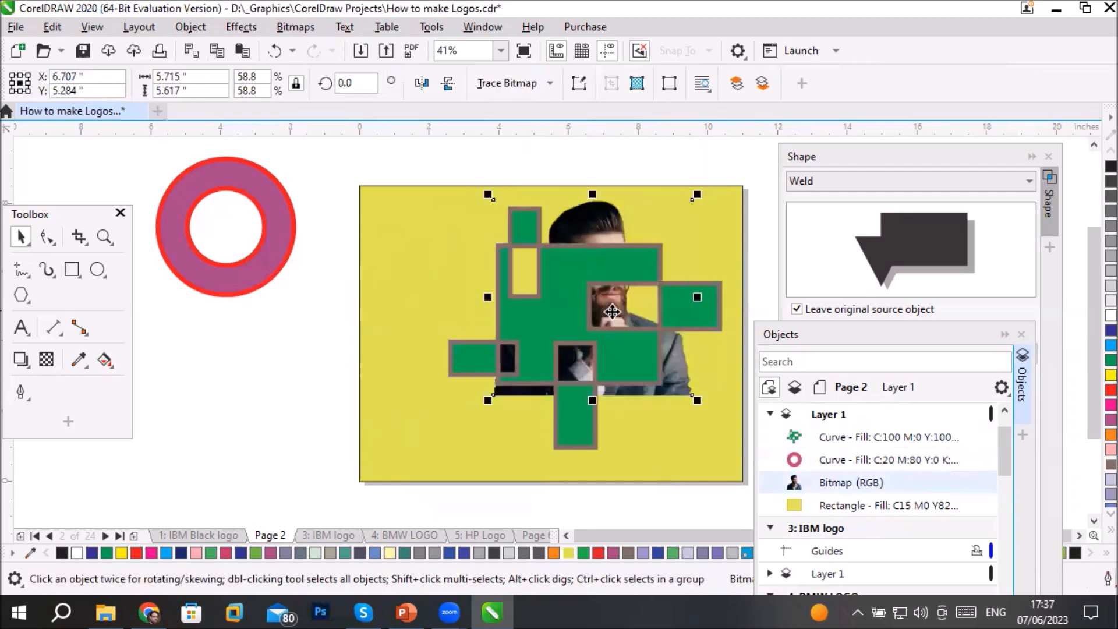
left_click_drag(596, 312, 622, 316)
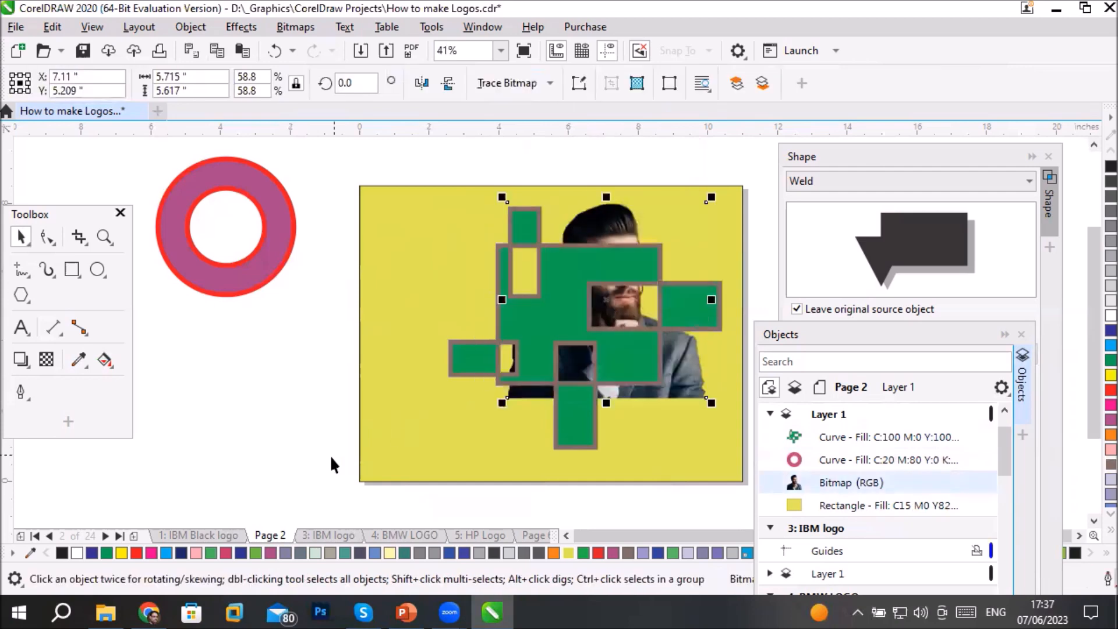
left_click(231, 445)
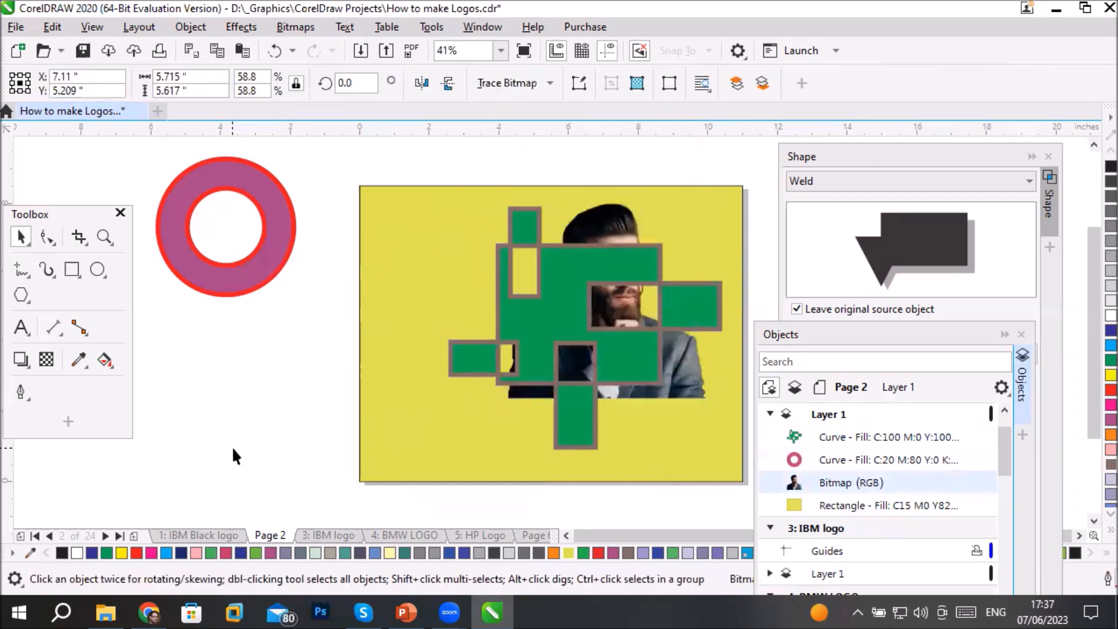
- Enlarge the green combined shape about its centre to about 10.85 inches wide and deselect it
left_click(527, 325)
left_click_drag(445, 451, 327, 503)
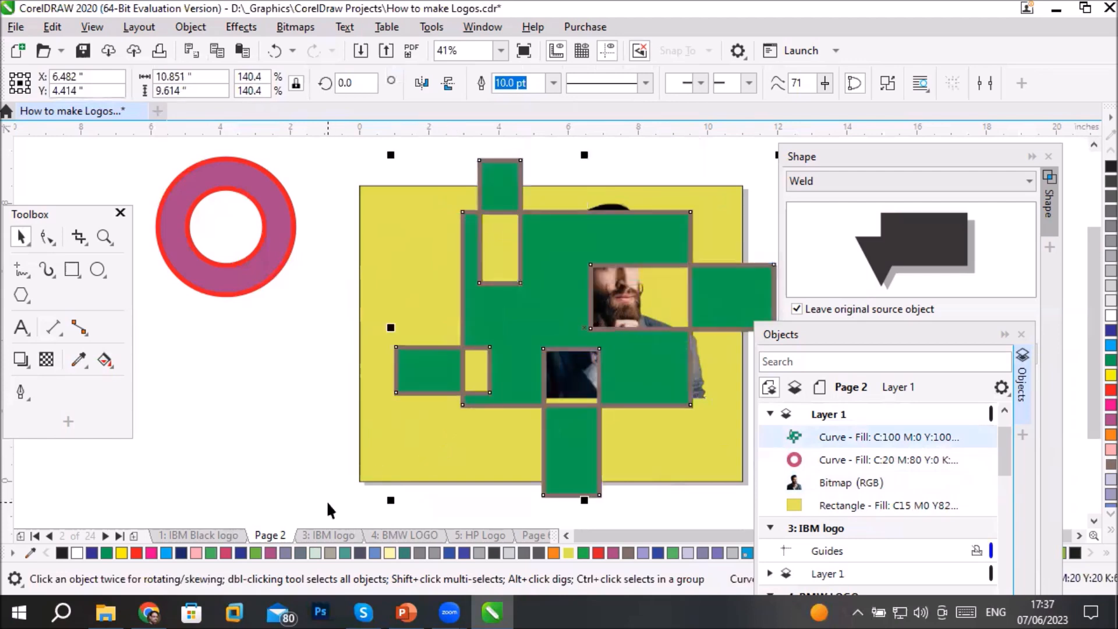
left_click(242, 415)
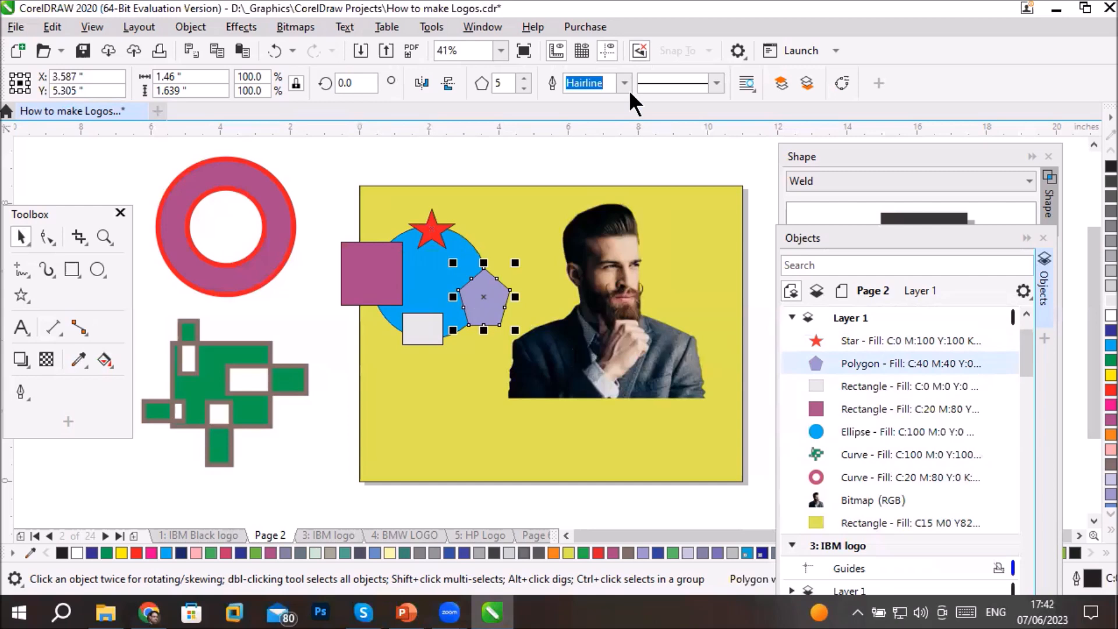
- Apply a dashed line style to the pentagon's outline and inspect its edge up close
left_click(716, 82)
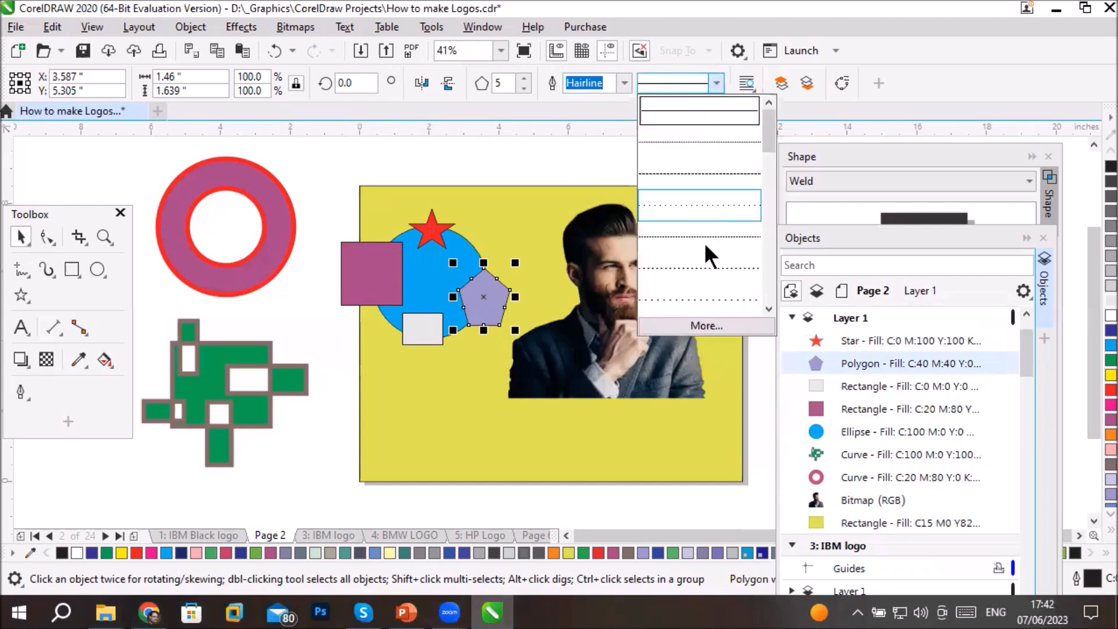
left_click(700, 267)
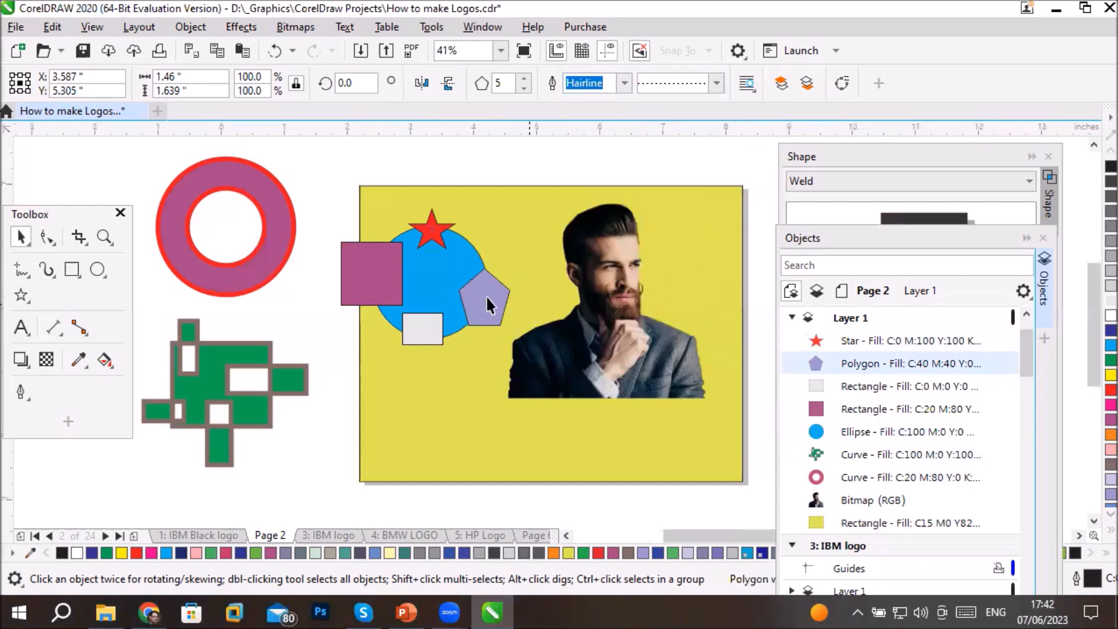
scroll(489, 299, "up", 10)
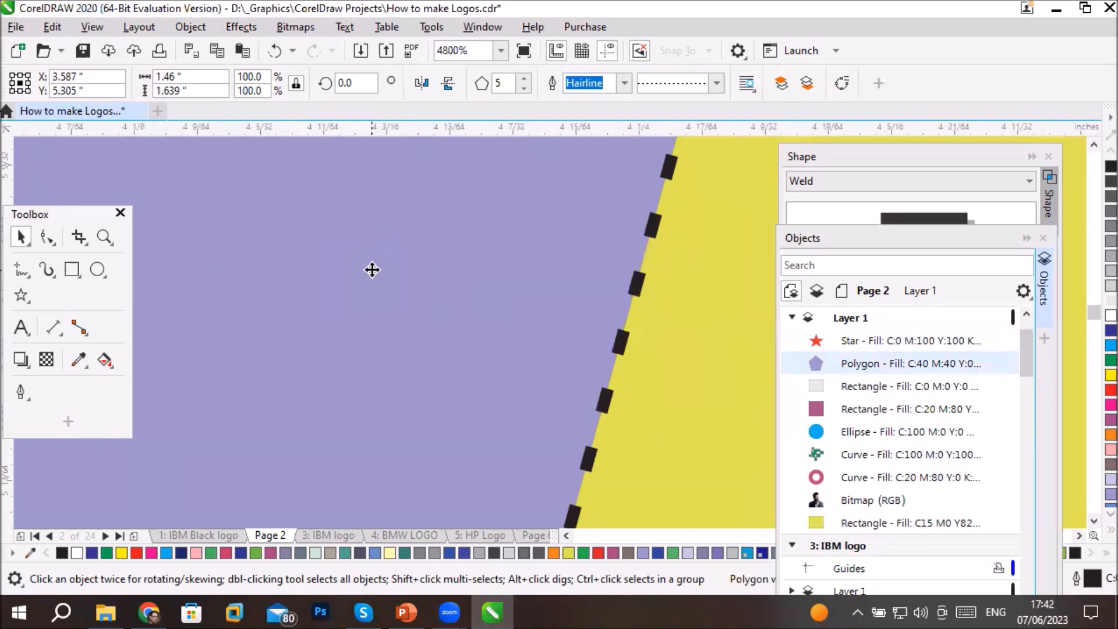
scroll(372, 270, "down", 2)
scroll(297, 280, "up", 3)
scroll(324, 296, "down", 1)
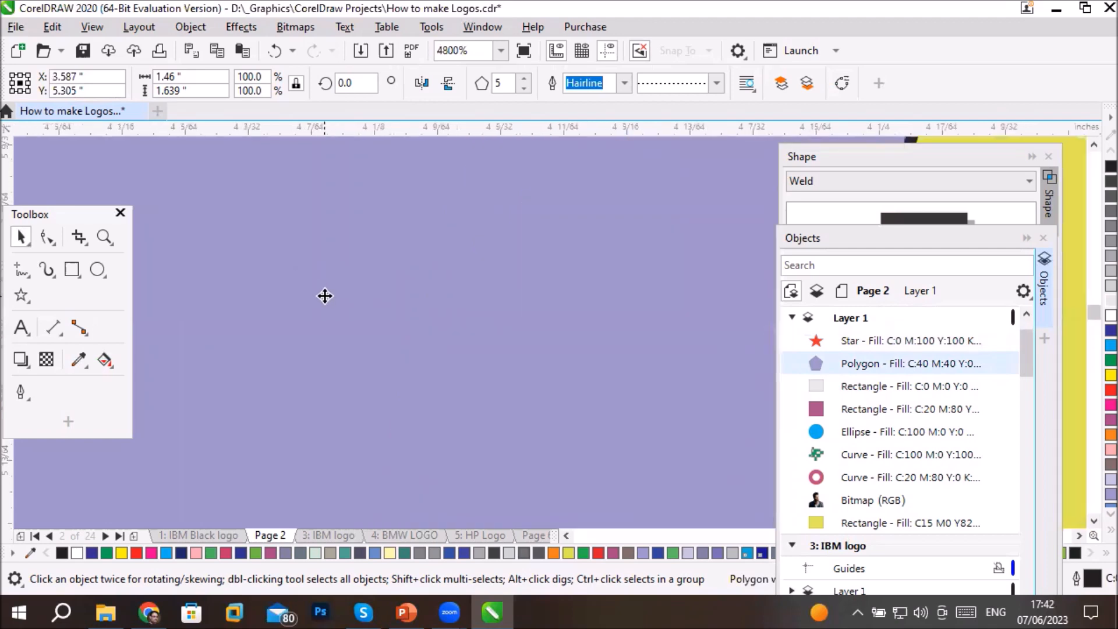
scroll(325, 296, "down", 2)
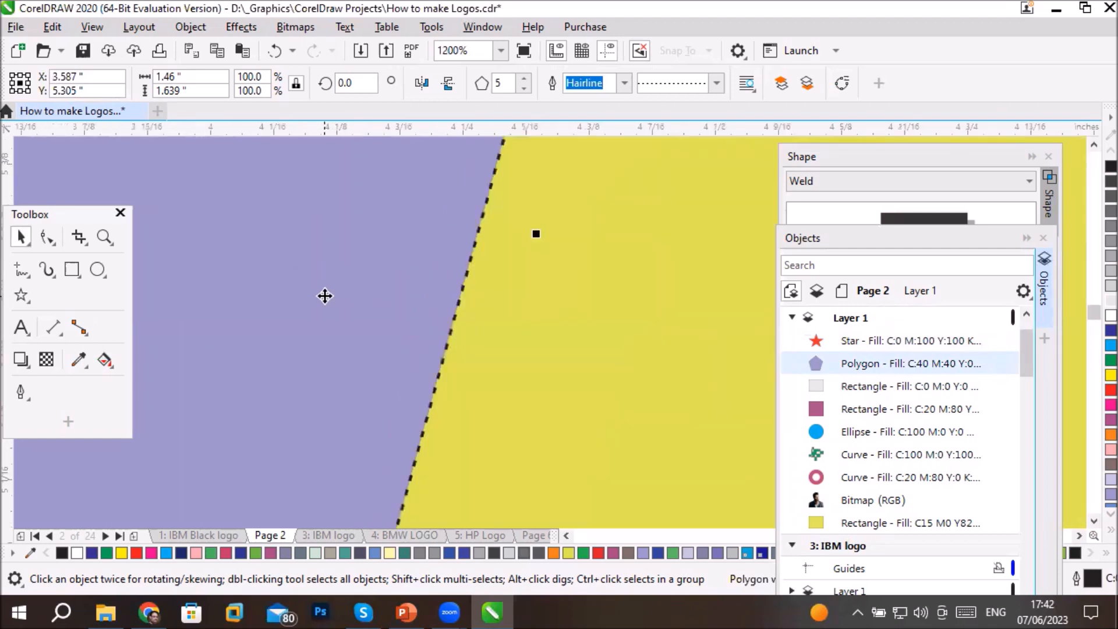
- Colour the pentagon's dashed outline red and bring the whole group of shapes back into view
right_click(1095, 389)
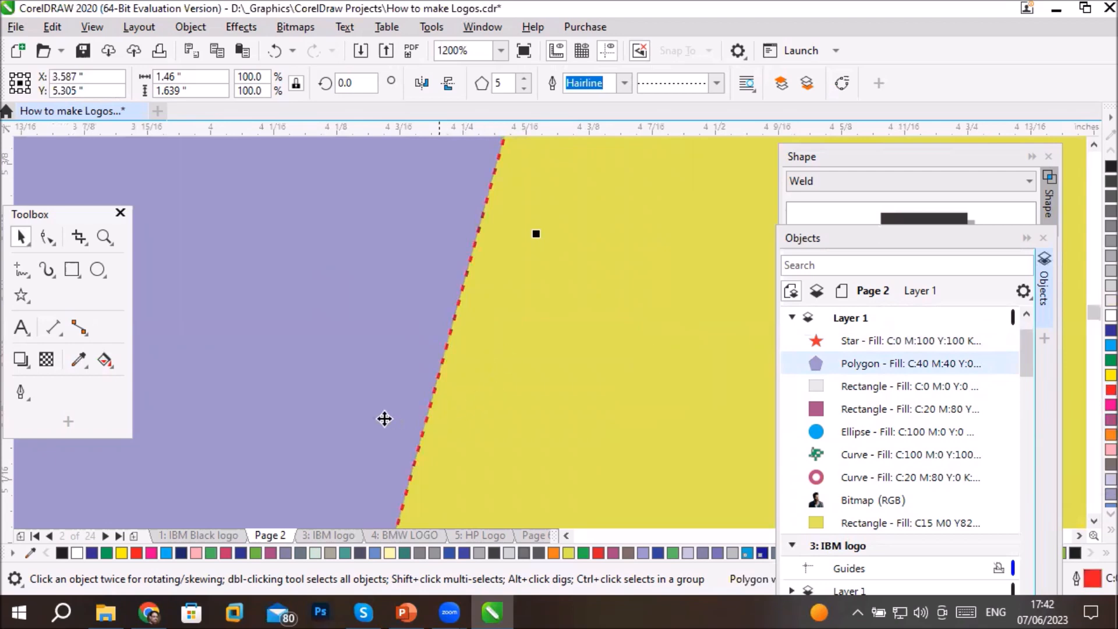
scroll(322, 404, "down", 2)
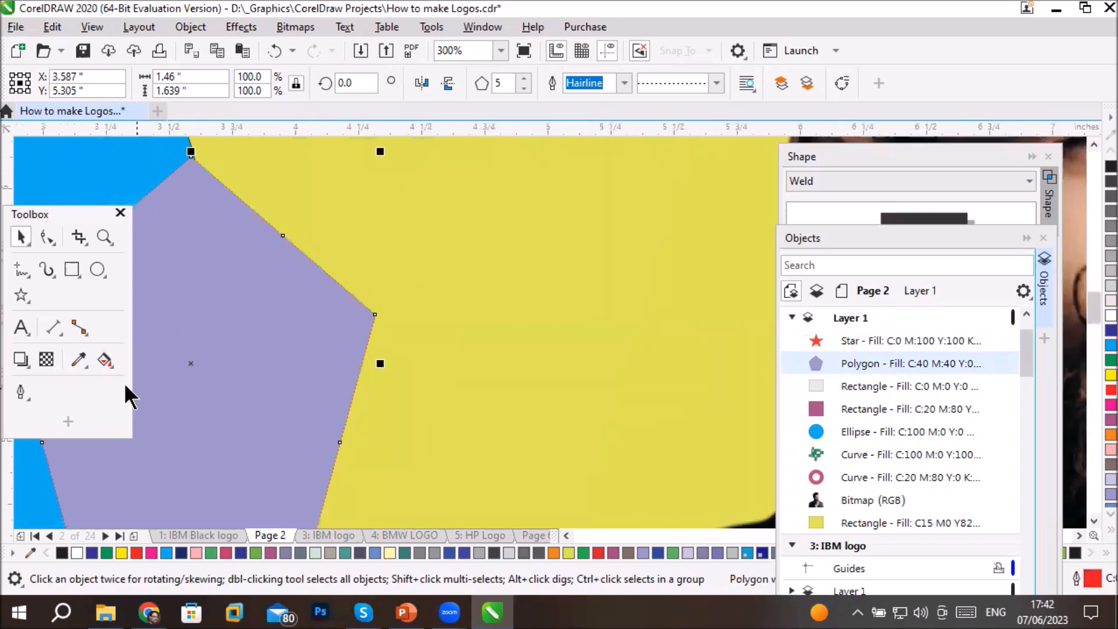
left_click(565, 536)
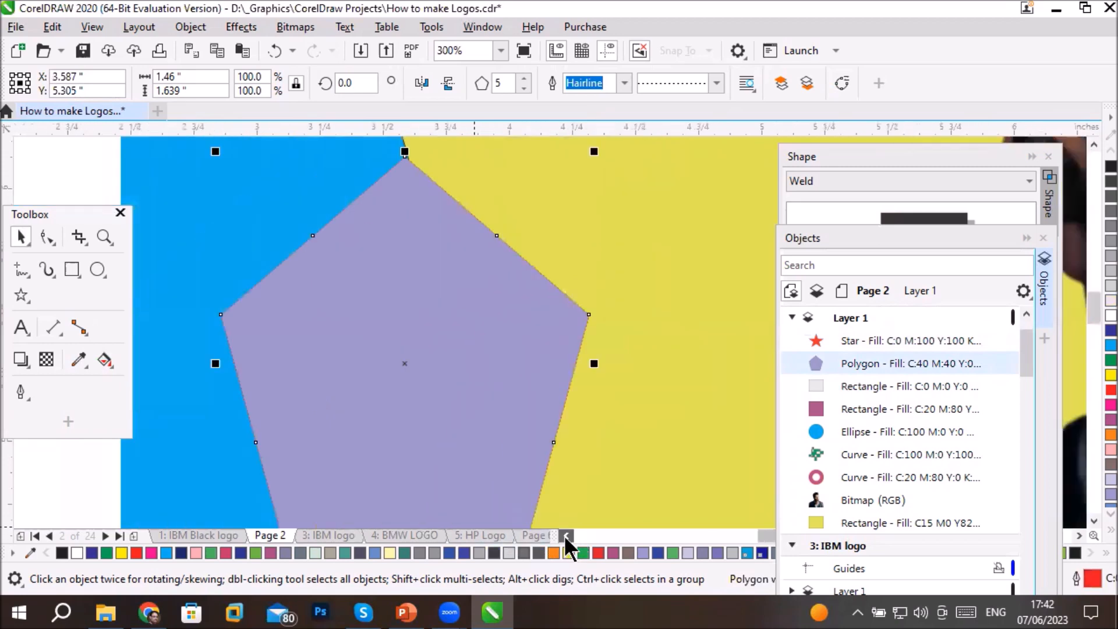
scroll(272, 364, "down", 2)
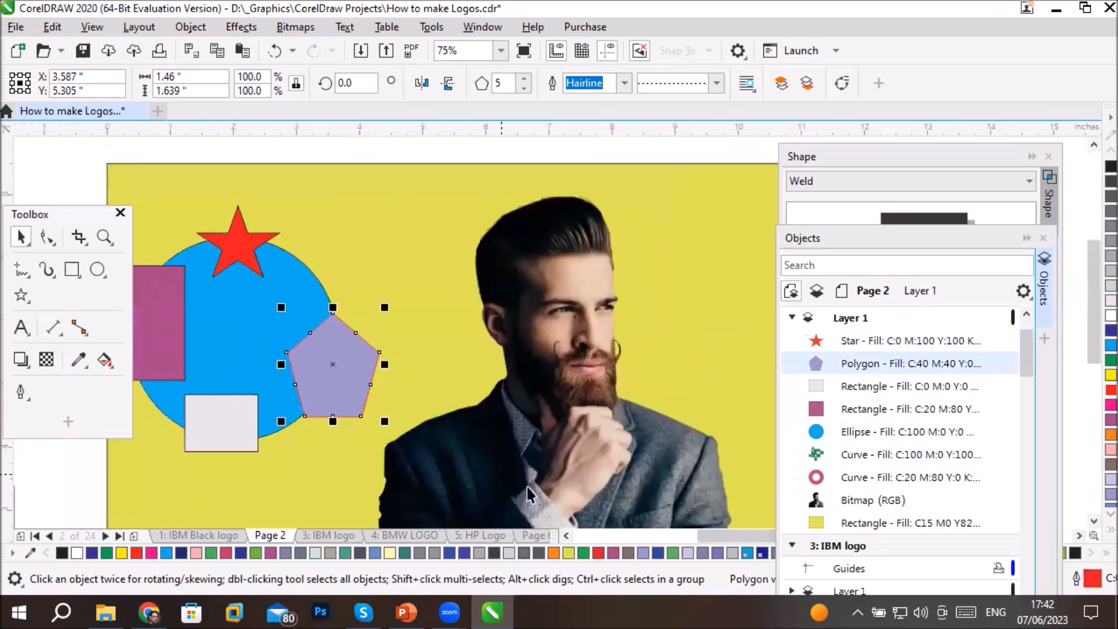
left_click(566, 534)
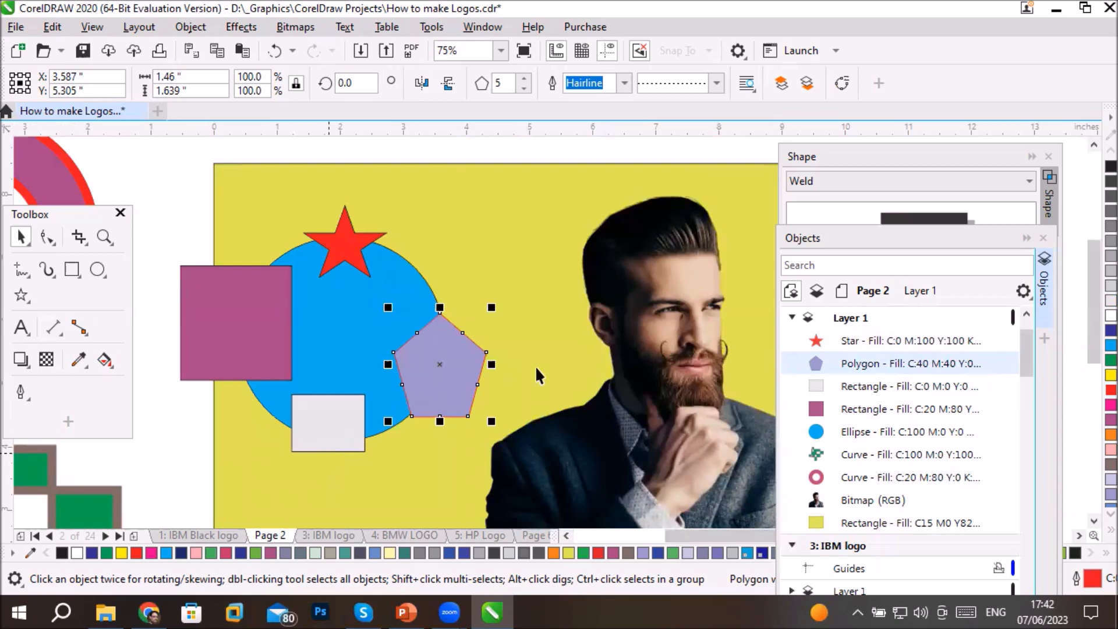
- Combine the blue circle, purple rectangle, star, white rectangle and pentagon into one object, selecting the pentagon last
left_click(858, 429)
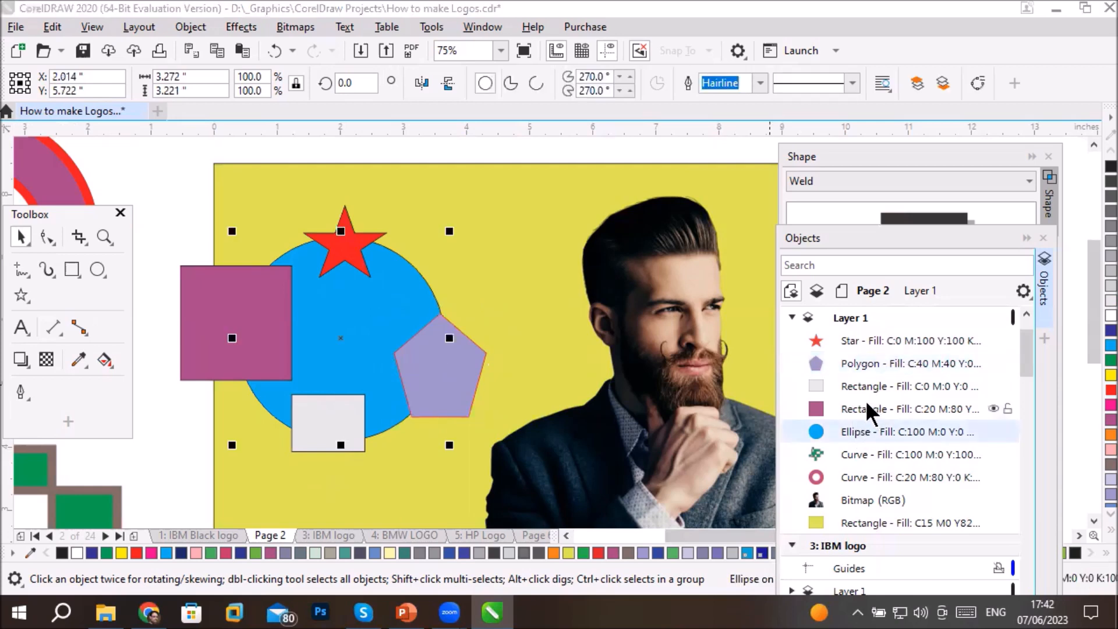
left_click(866, 408, "ctrl")
left_click(875, 340, "ctrl")
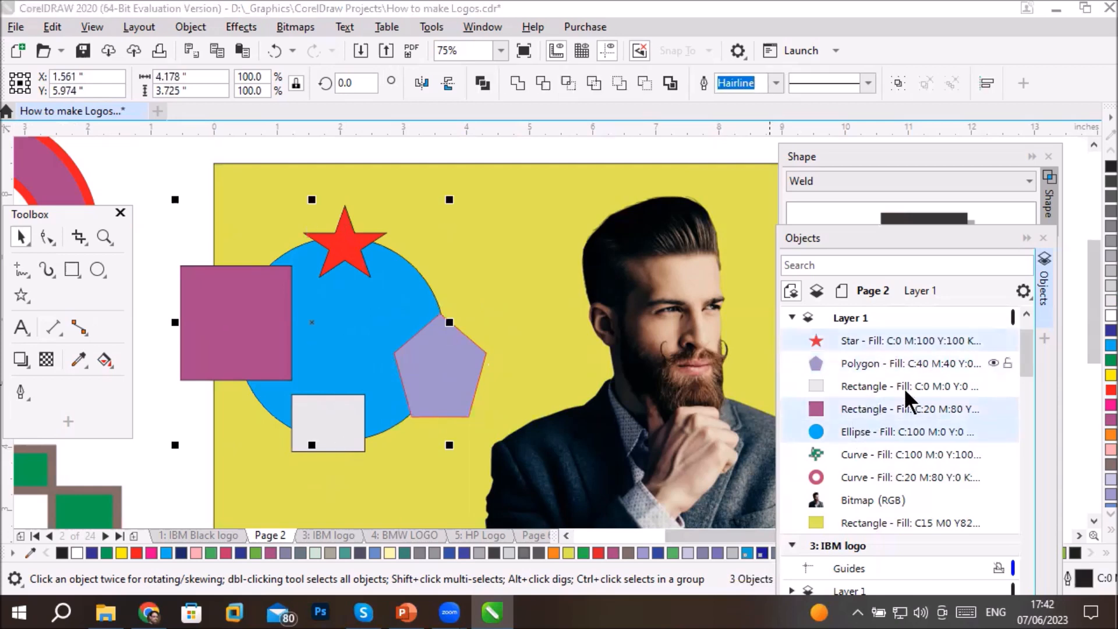
left_click(860, 387, "ctrl")
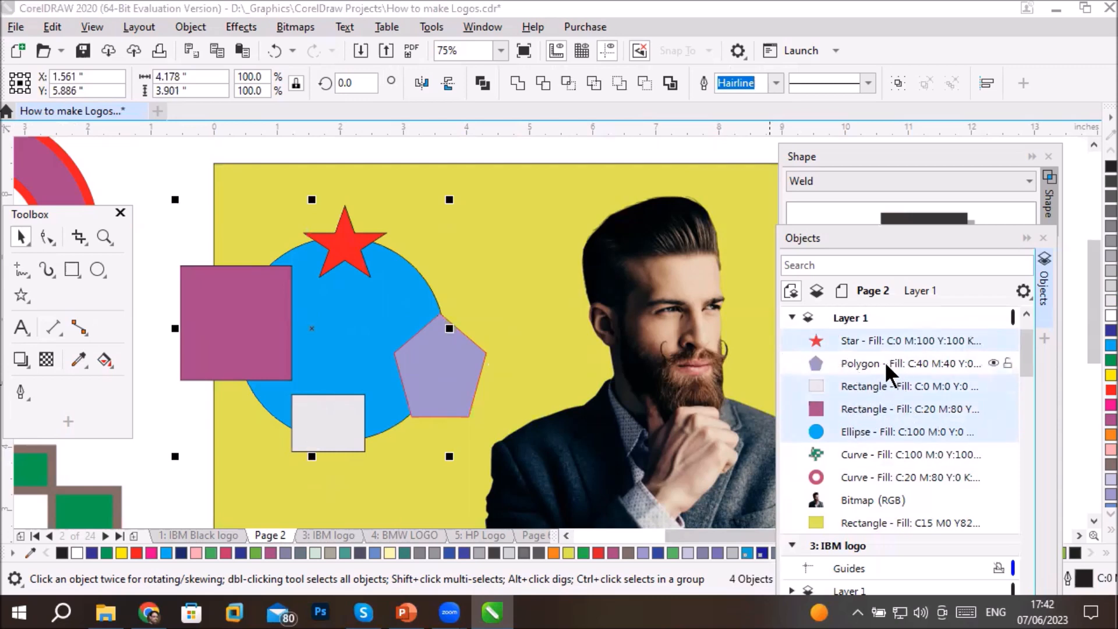
left_click(868, 362, "ctrl")
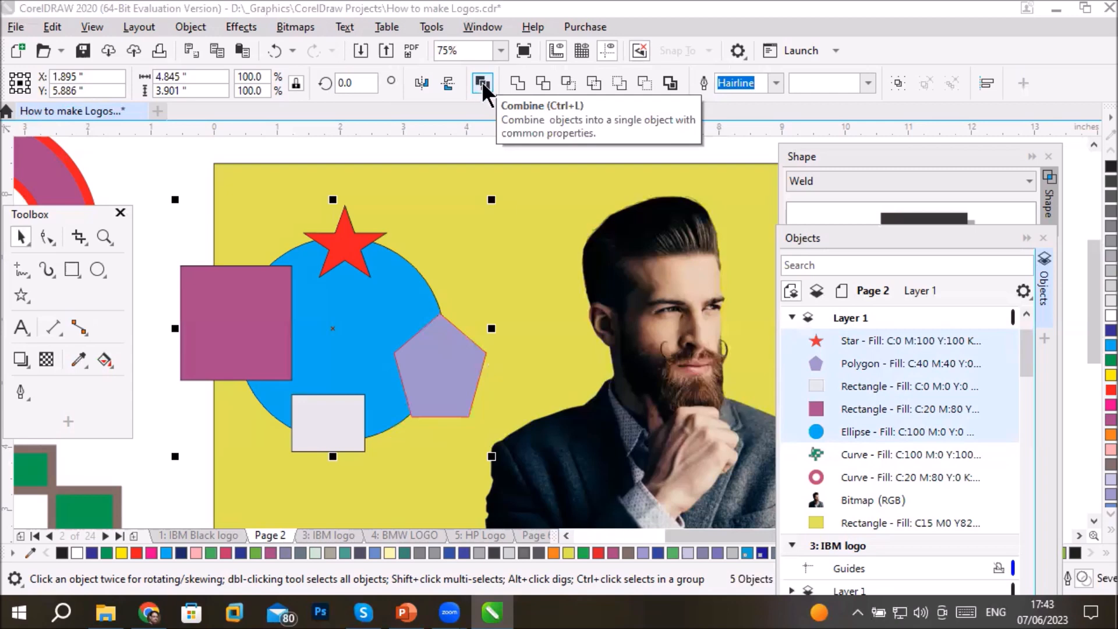
left_click(480, 81)
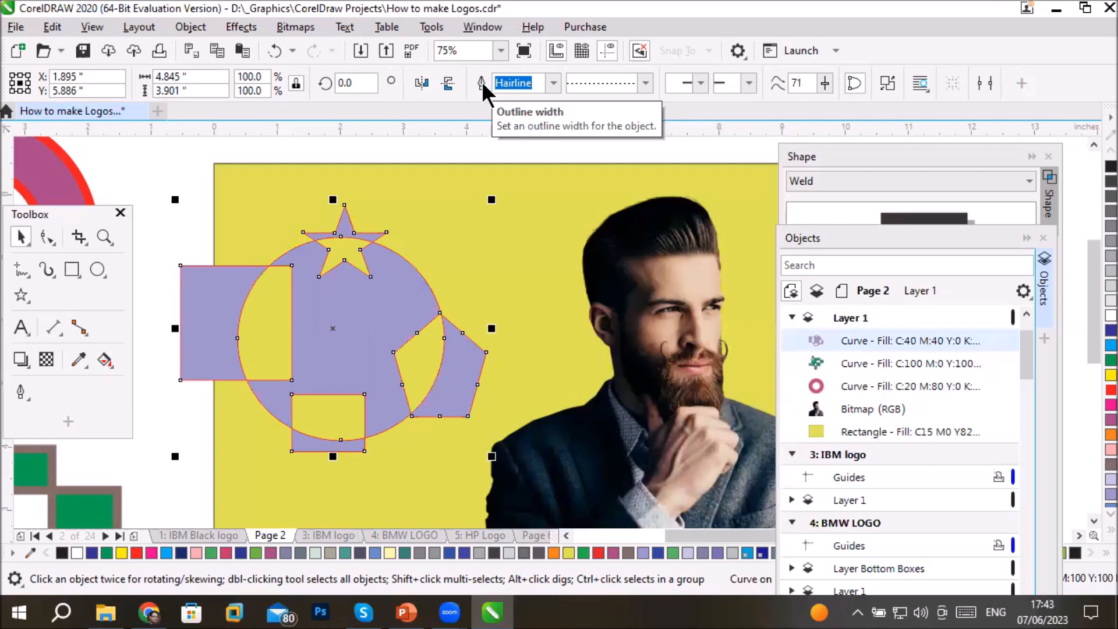
- Move the combined shape off the page to the far side of the purple ring, centred at about X -9.6, Y 7.0 inches
left_click_drag(420, 393, 240, 375)
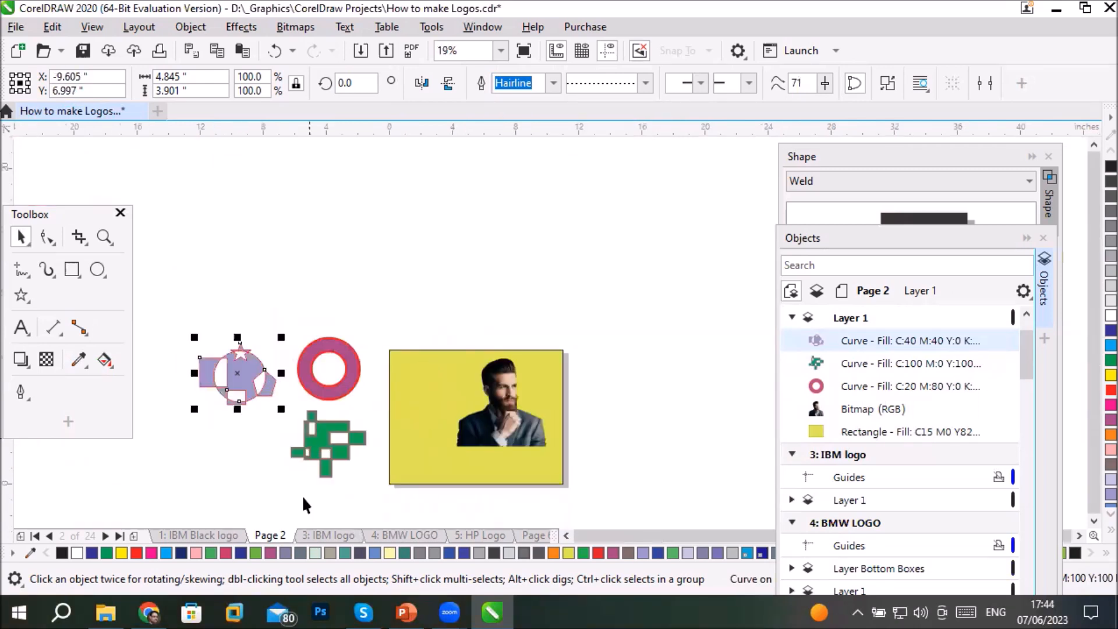
scroll(303, 496, "up", 1)
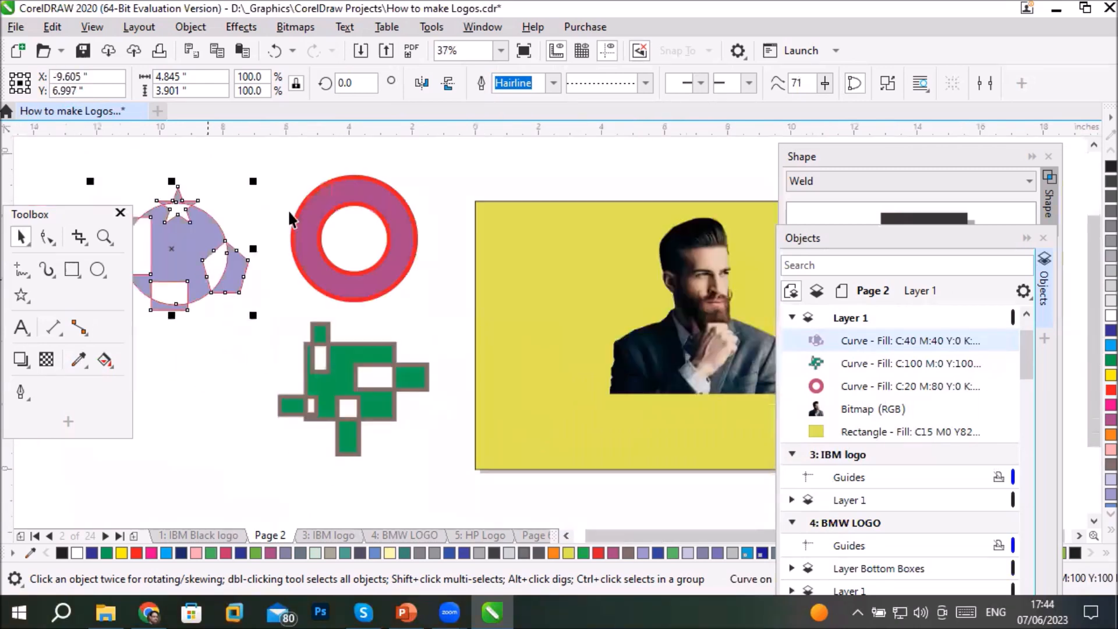
scroll(586, 362, "down", 2)
- Draw a circle about 7.19 inches in diameter over the portrait and fill it with blue
scroll(703, 348, "up", 4)
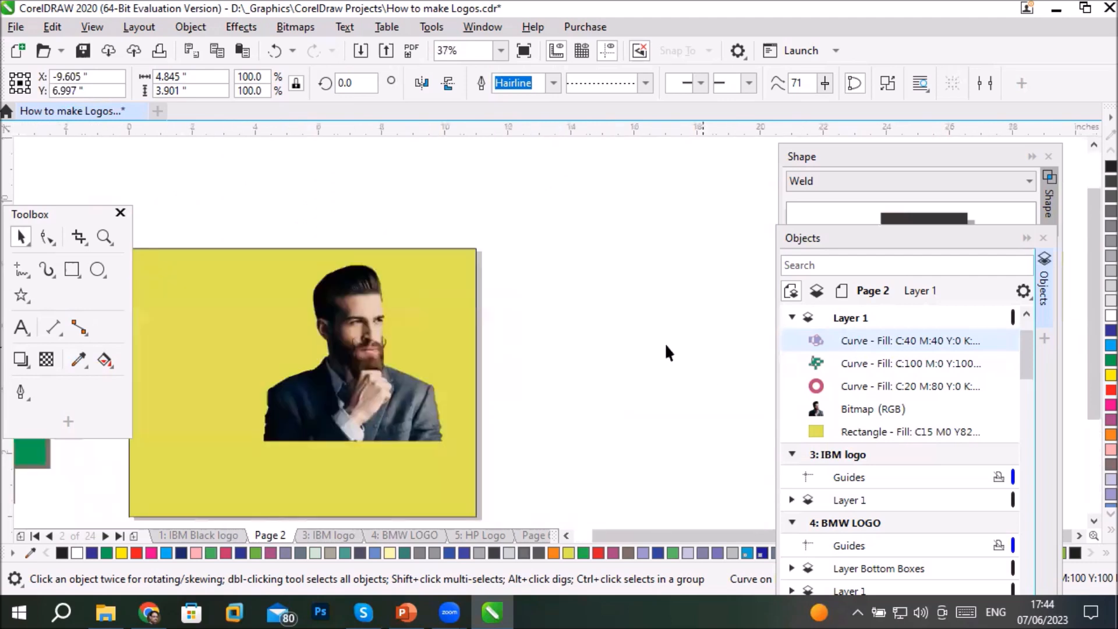
left_click(97, 269)
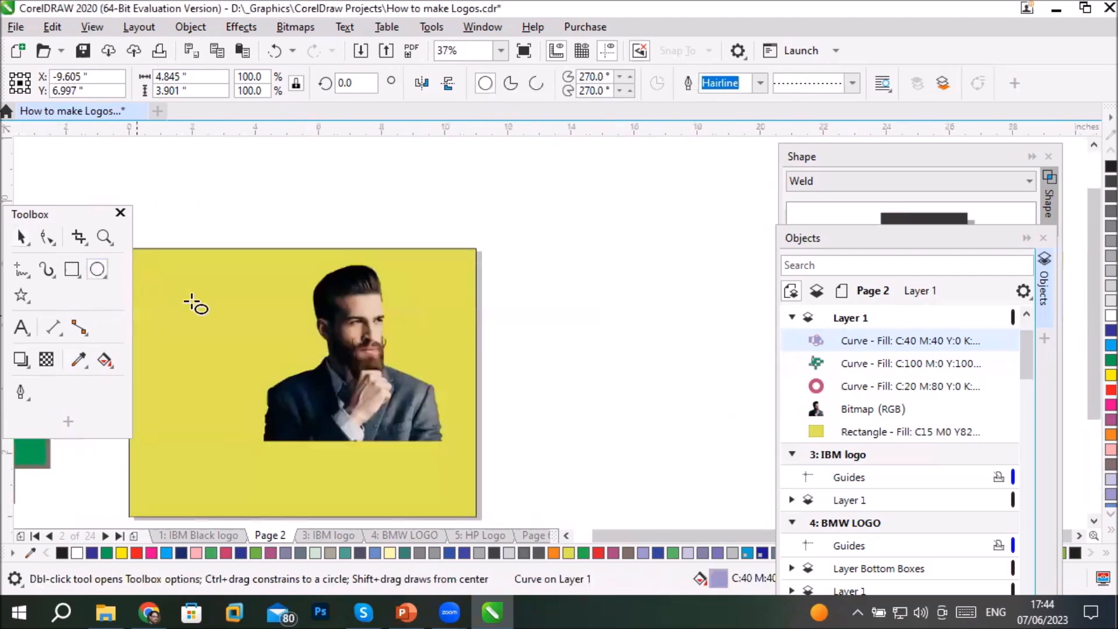
left_click_drag(205, 259, 425, 487)
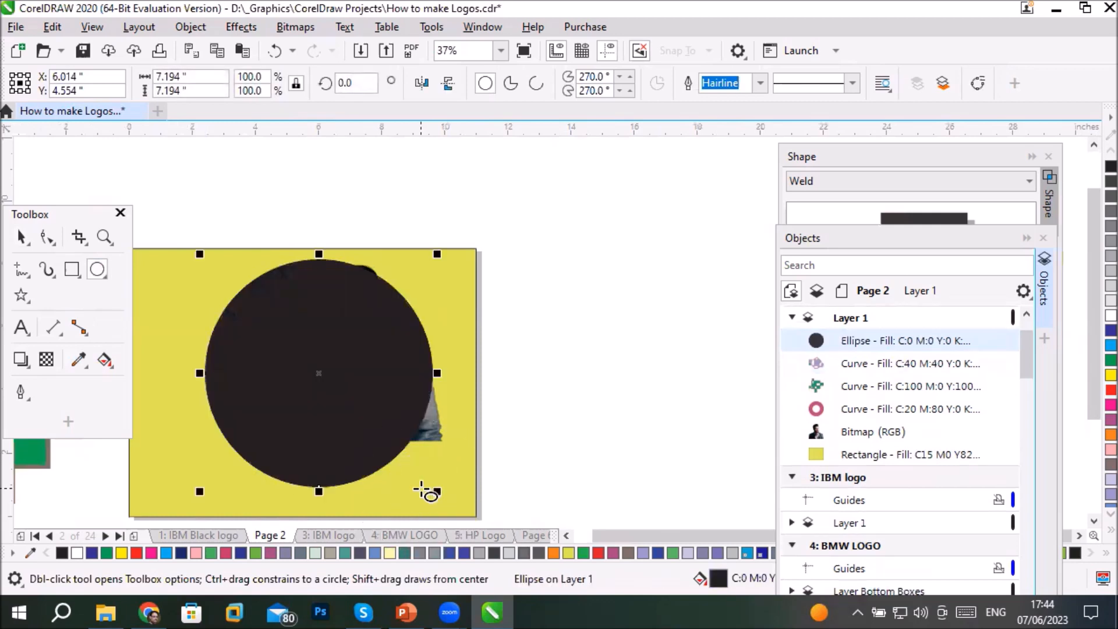
left_click(1109, 345)
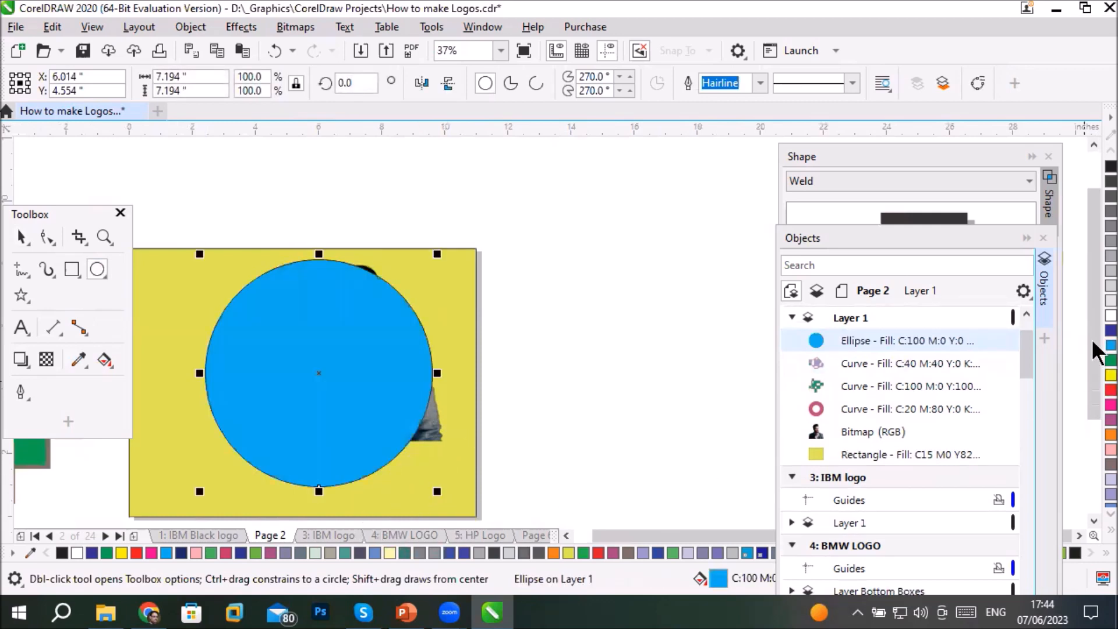
- Draw a horizontal bar about 9.67 by 0.75 inches across the circle's upper part and fill it green
left_click(71, 270)
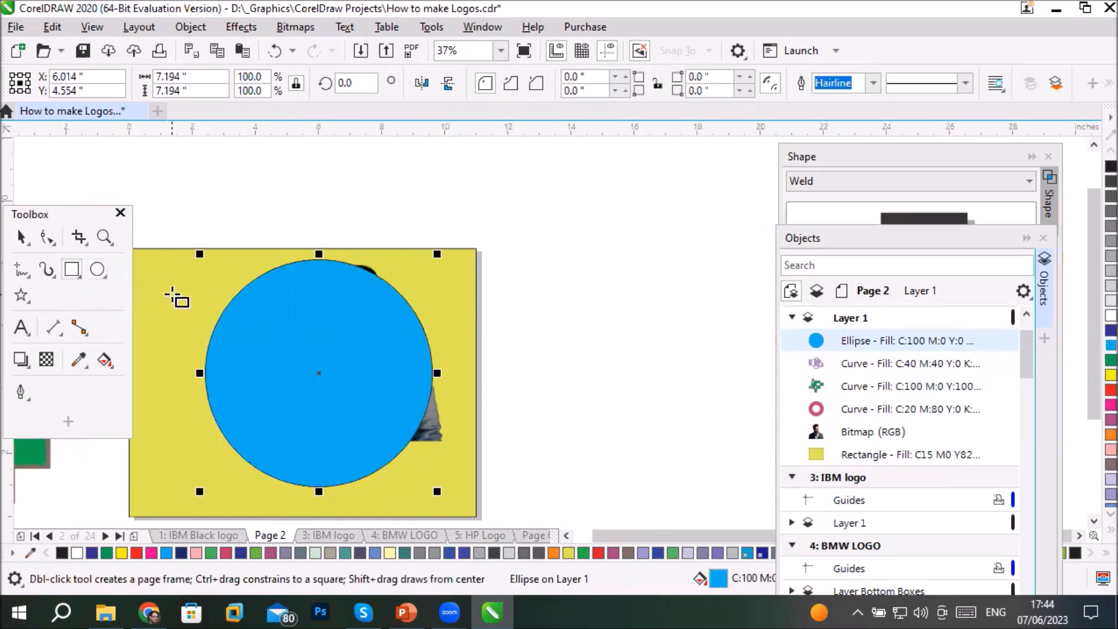
left_click_drag(173, 282, 479, 305)
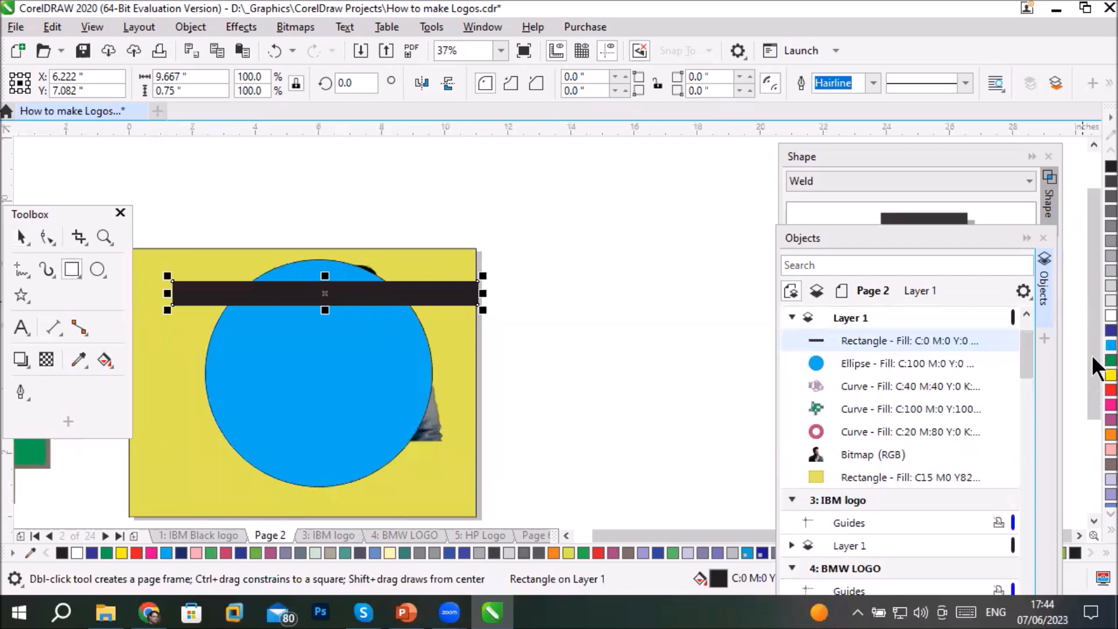
left_click(1109, 360)
- Copy the green bar just below itself and repeat the duplication until six evenly spaced bars cover the circle
key("space")
left_click_drag(197, 285, 198, 329)
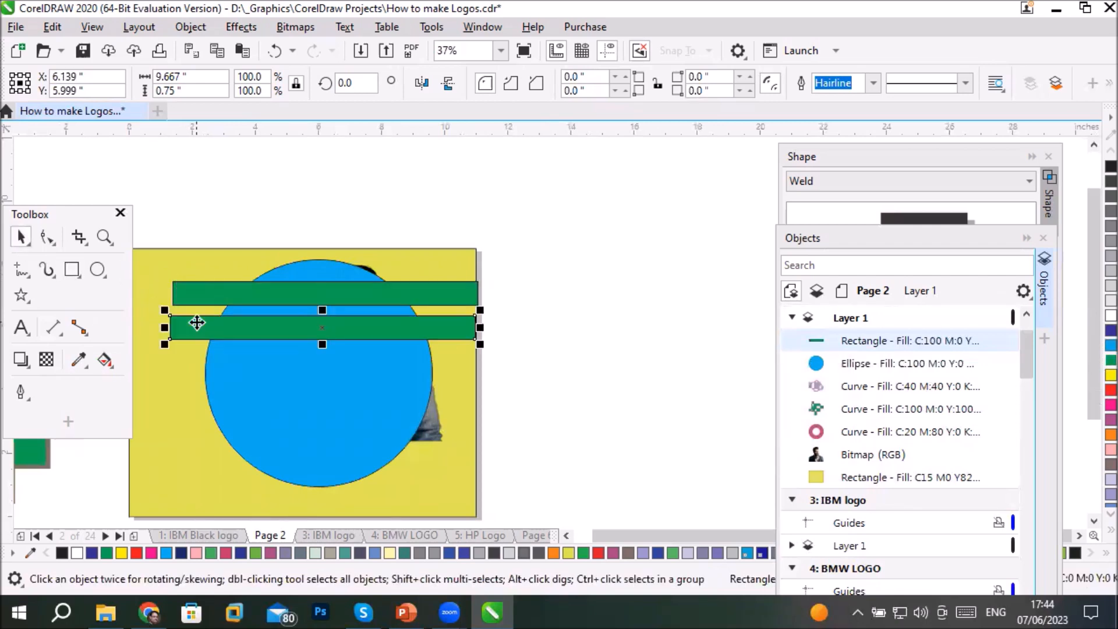
key("ctrl+r")
key("ctrl+r")
key("ctrl+r")
key("ctrl+r")
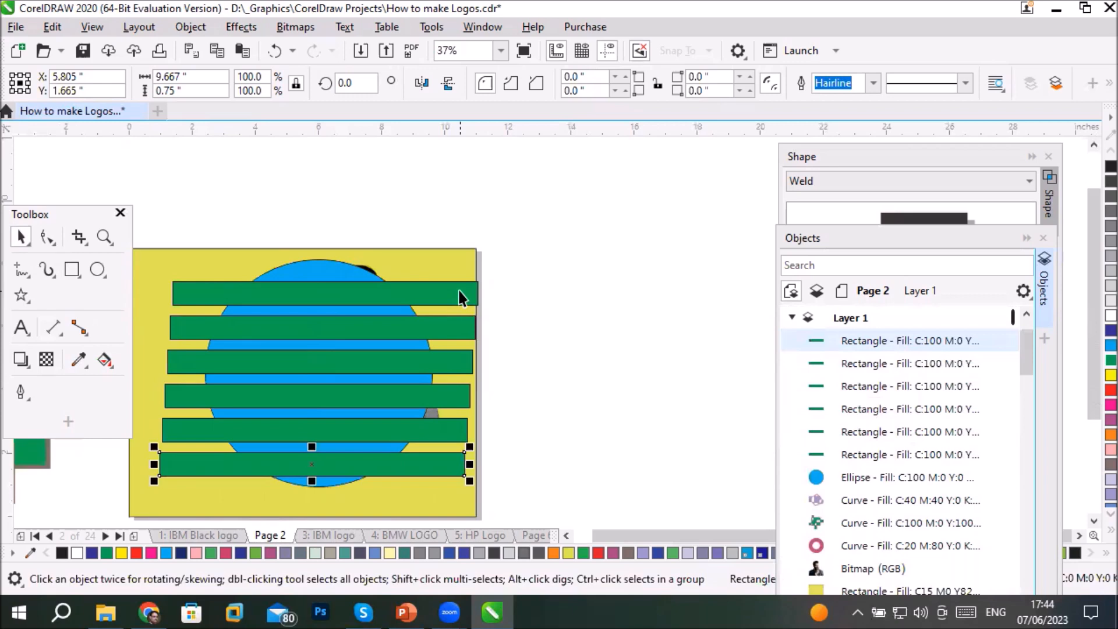
- Select all six green bars and nudge them to centre them over the circle at about X 6.014, Y 4.574 inches
left_click(460, 297)
left_click(468, 330, "shift")
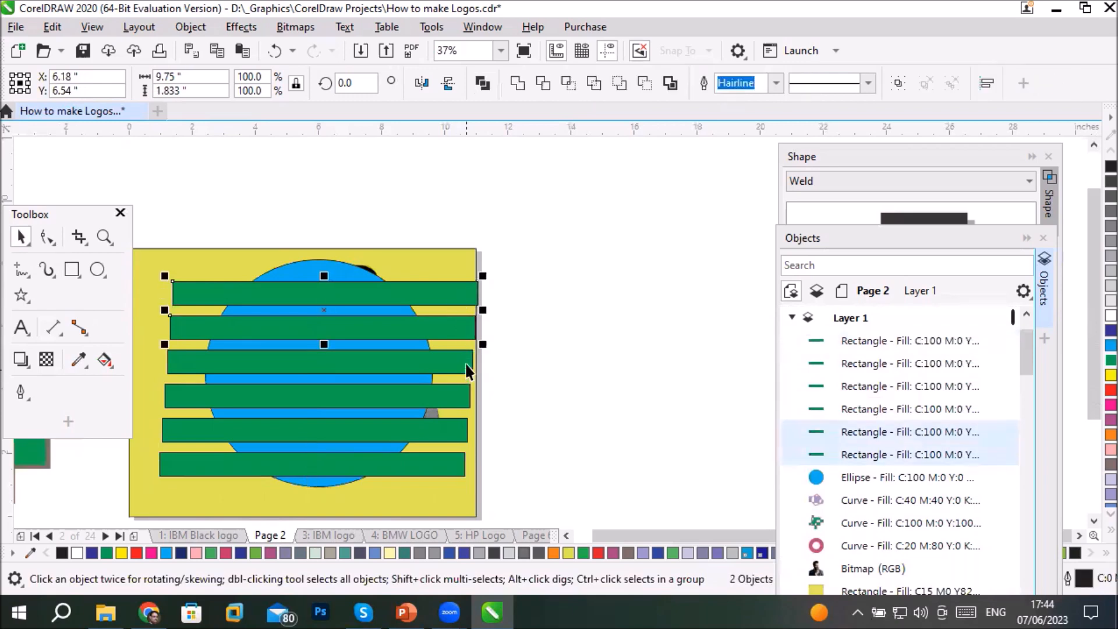
left_click(466, 364, "shift")
left_click(457, 395, "shift")
left_click(457, 428, "shift")
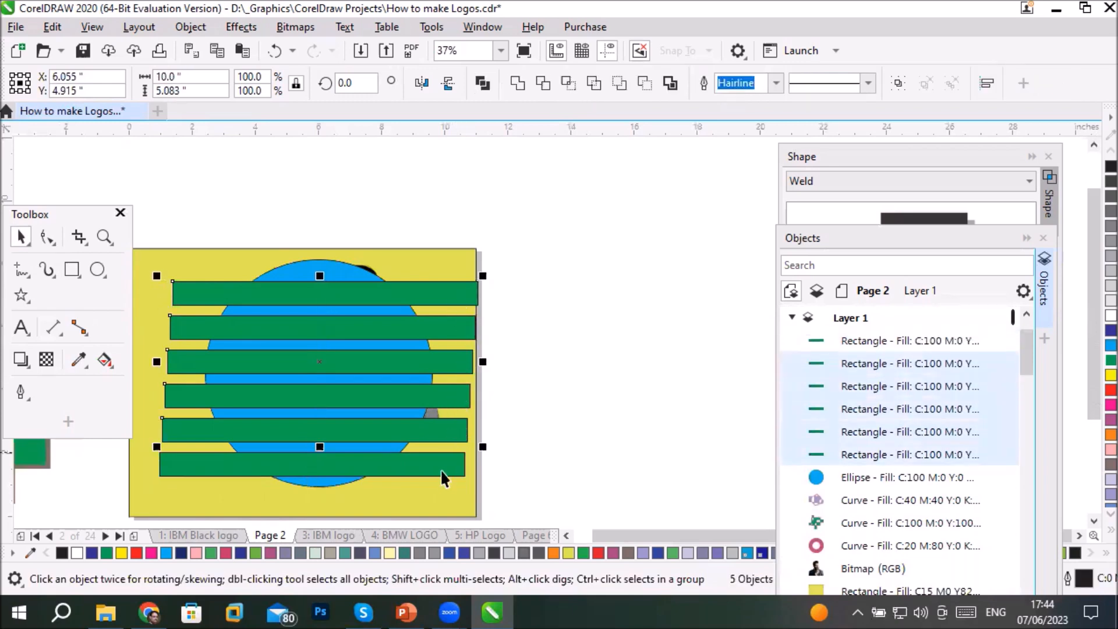
left_click(451, 468, "shift")
key("Right")
key("Right")
key("Right")
key("Up")
key("Up")
key("Up")
key("Up")
key("Left")
key("Left")
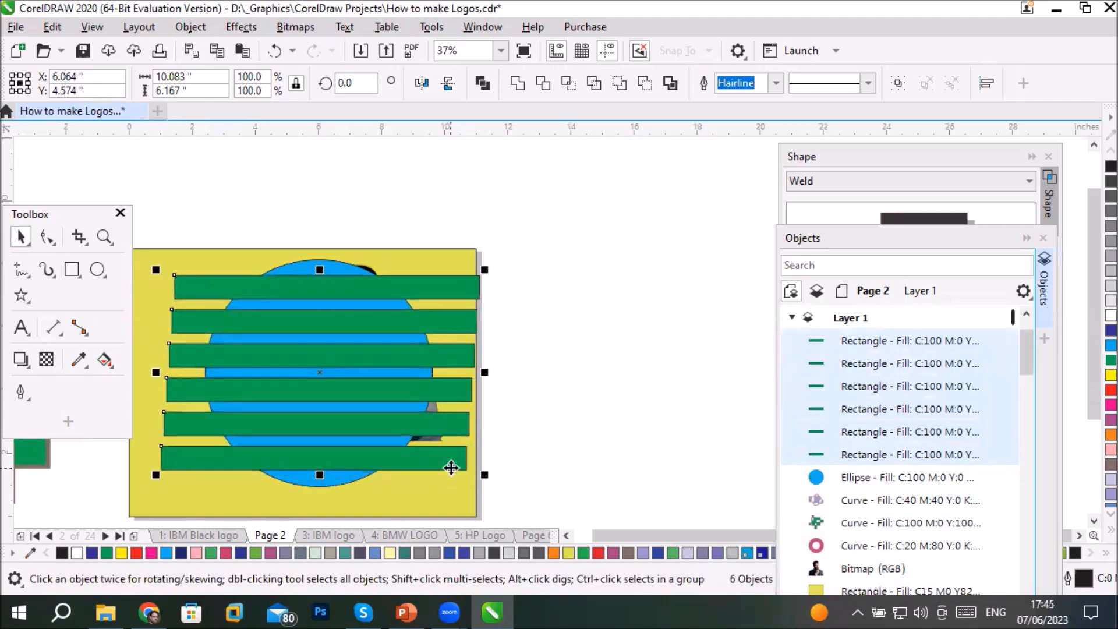
key("Left")
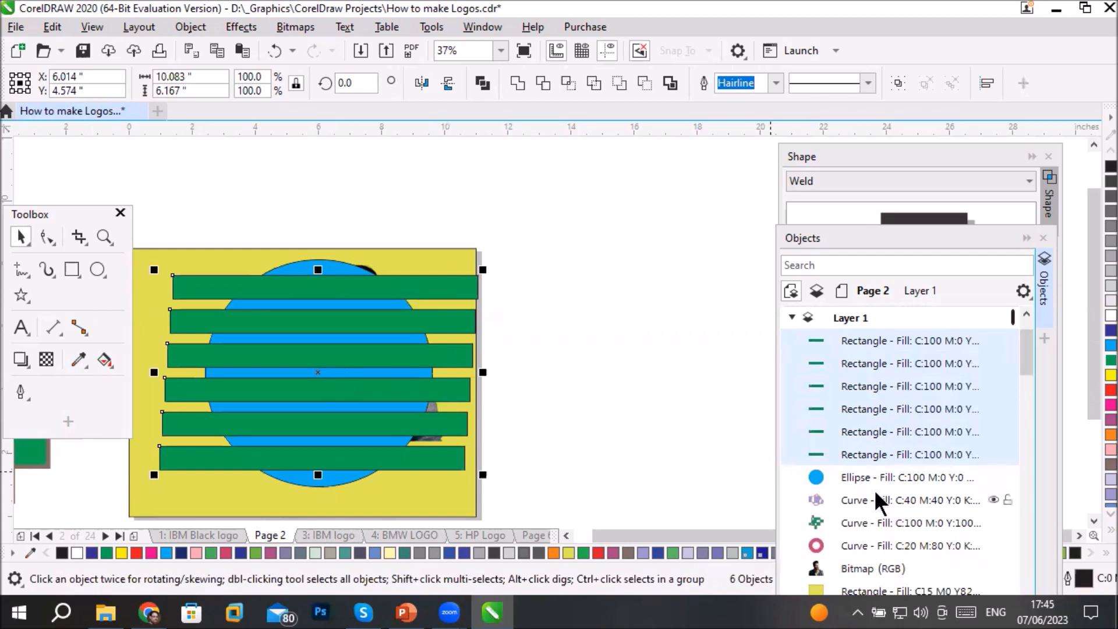
- Try combining the six green bars with the blue circle selected last, undo the combination and clear the selection
left_click(857, 476, "shift")
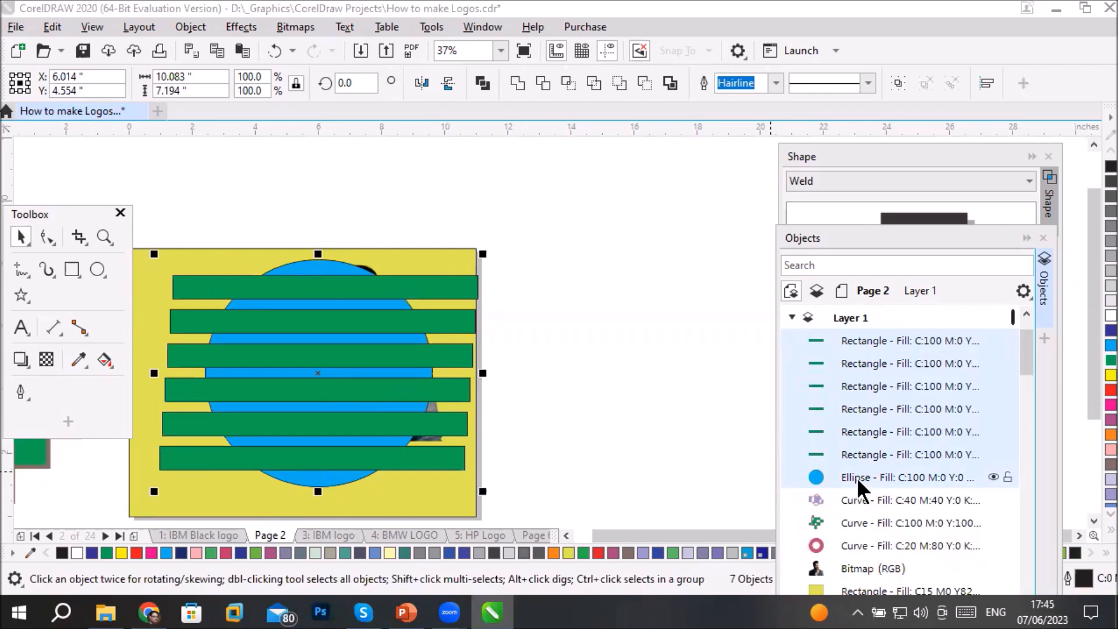
left_click(481, 82)
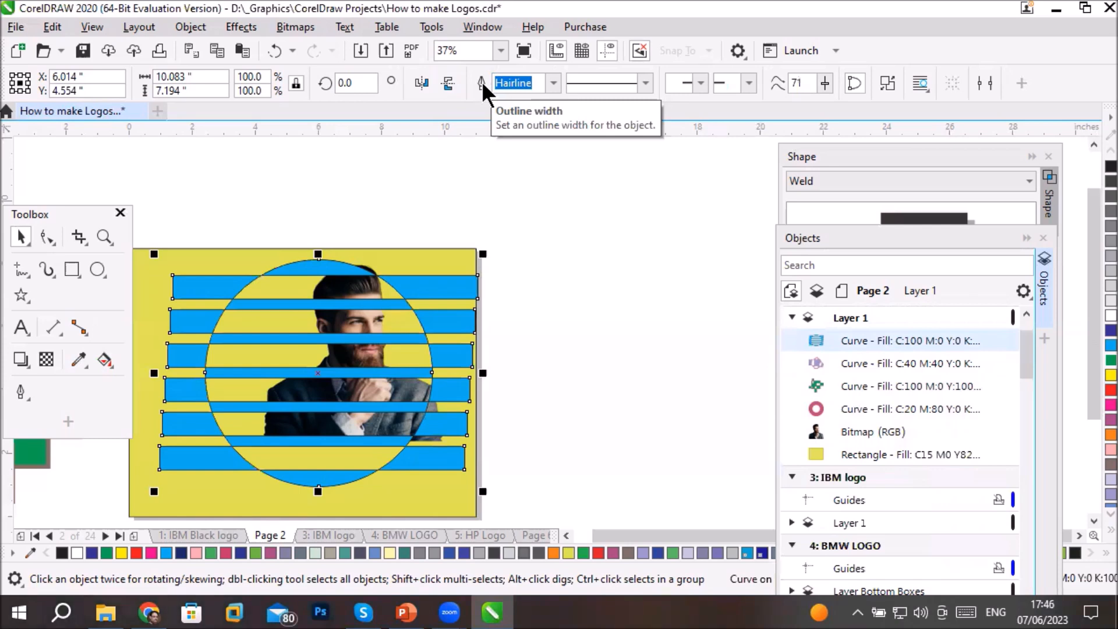
key("ctrl+z")
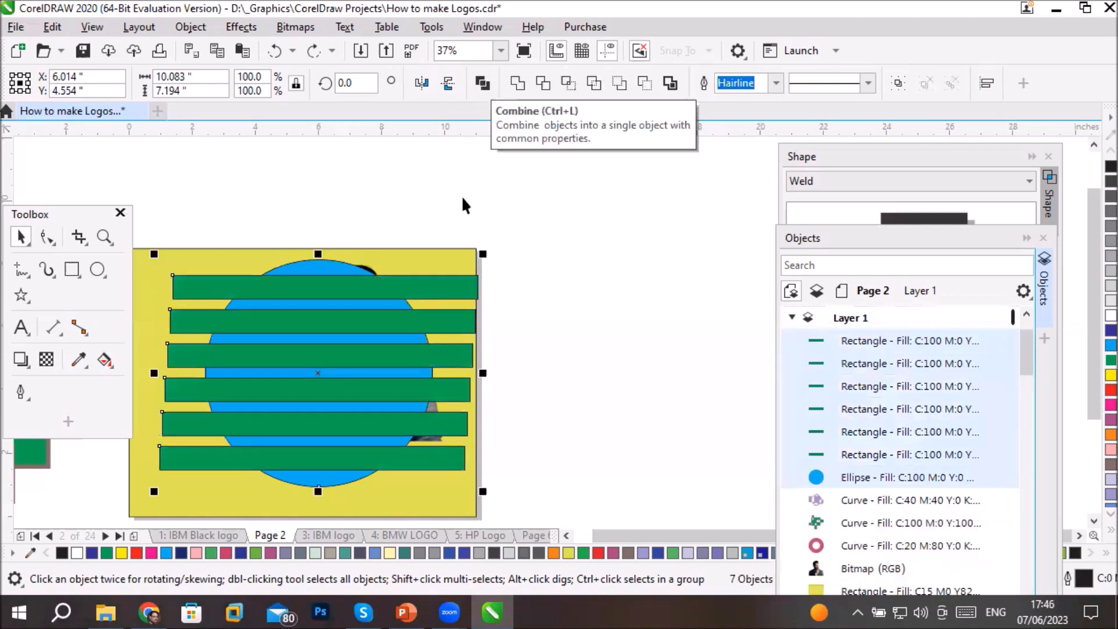
left_click(612, 255)
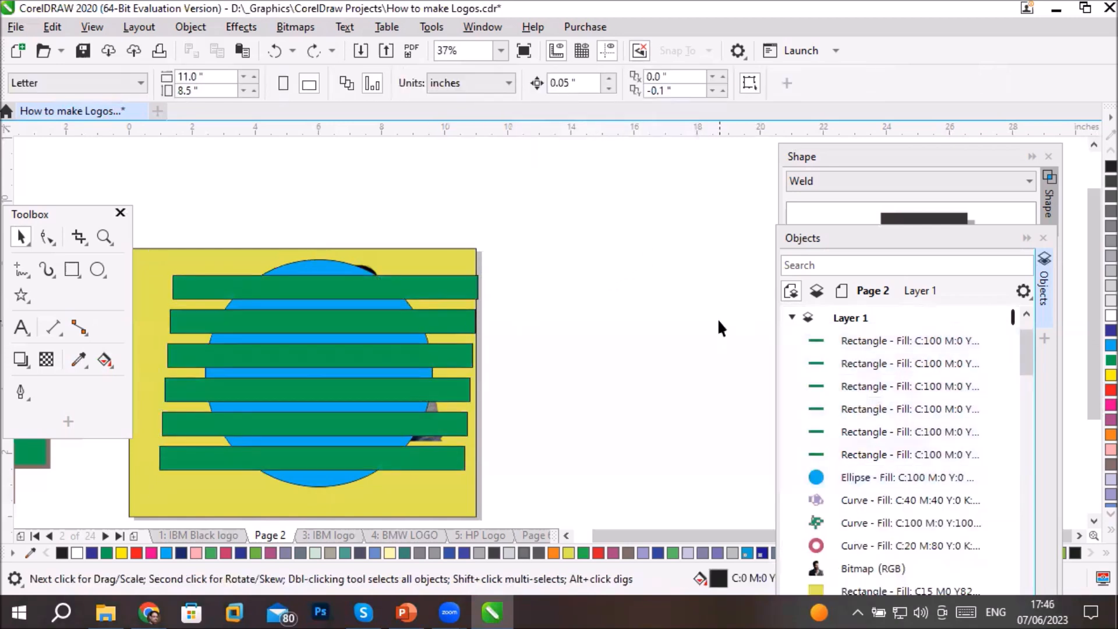
- Fill the third bar from the top with red and give it a 12 pt dark blue outline
left_click(367, 362)
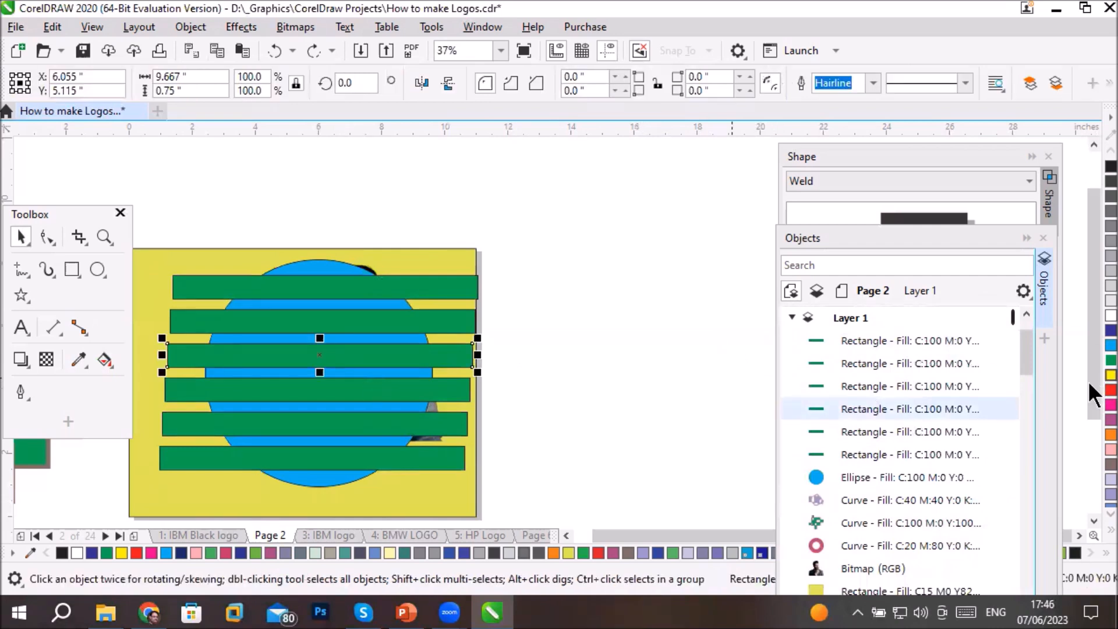
left_click(1109, 390)
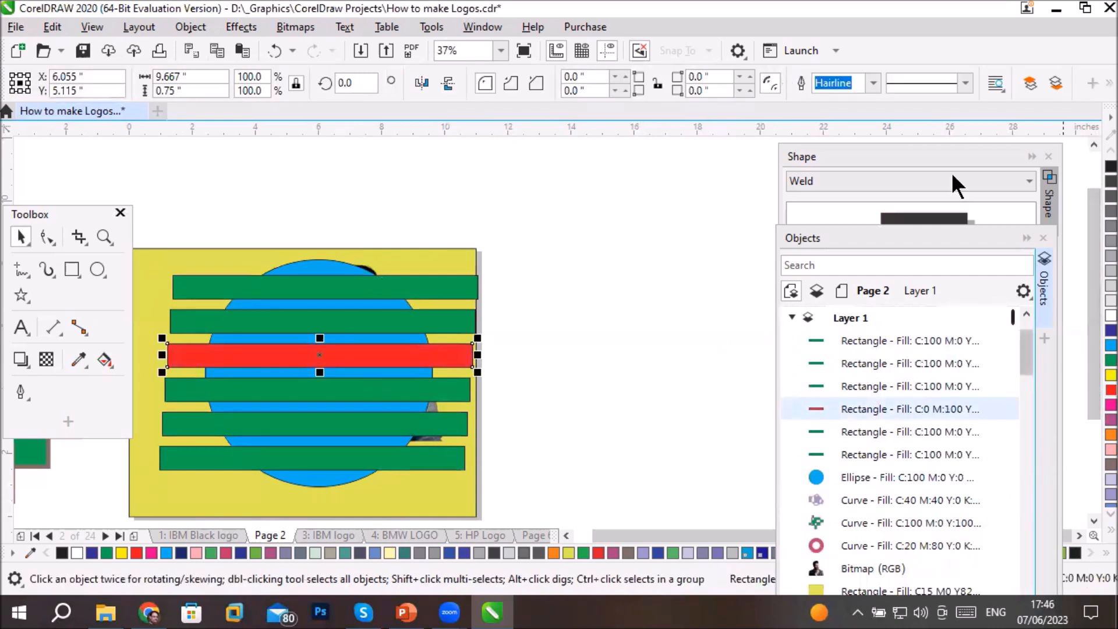
left_click(873, 87)
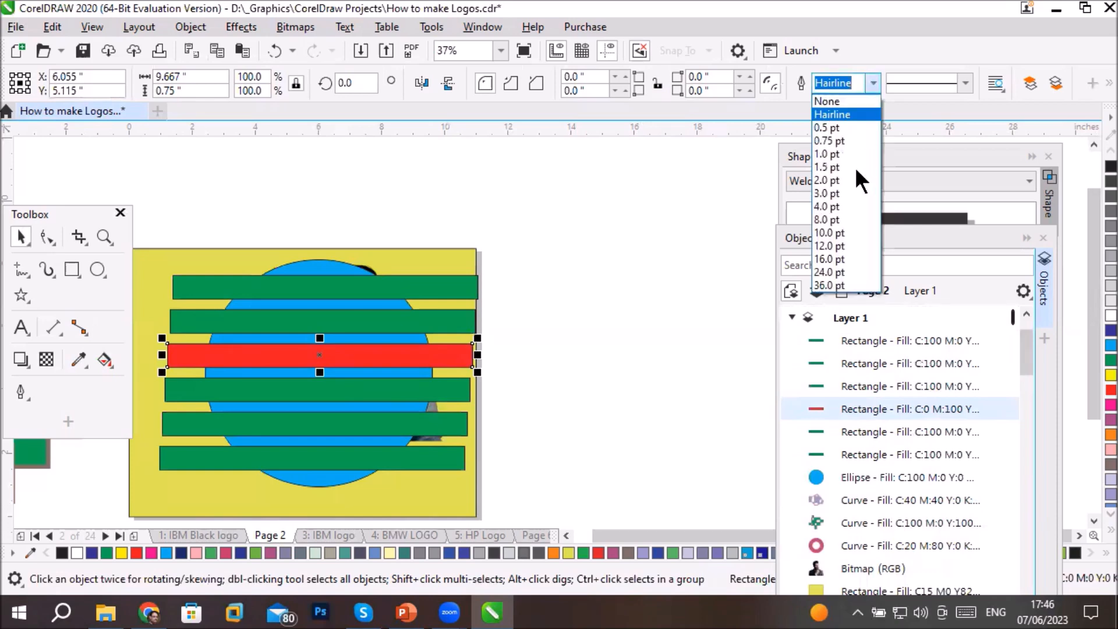
left_click(841, 246)
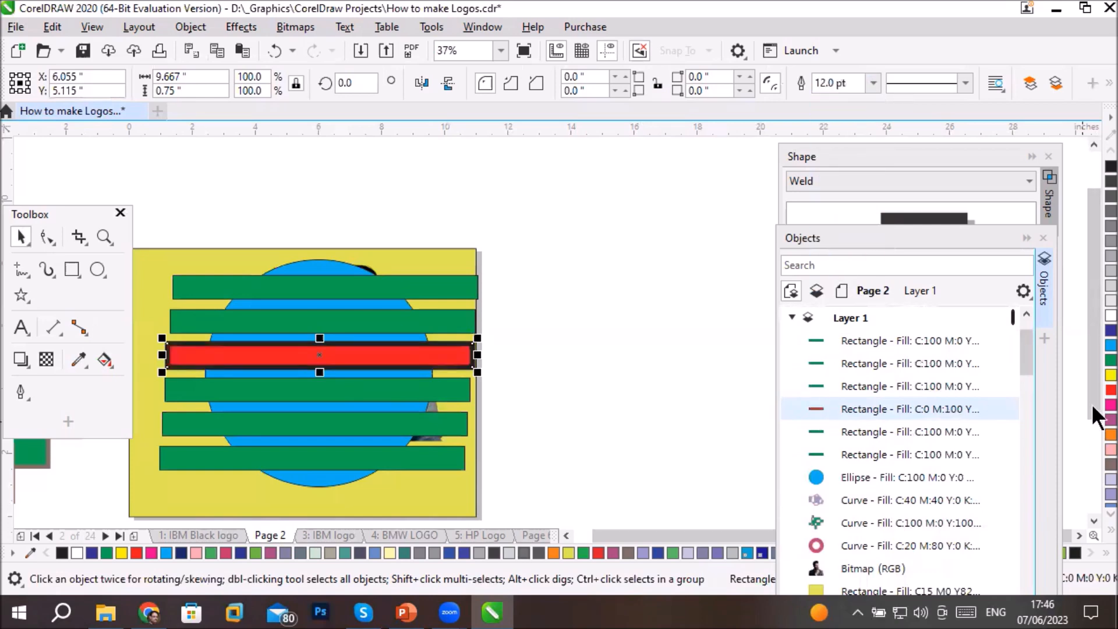
right_click(1092, 326)
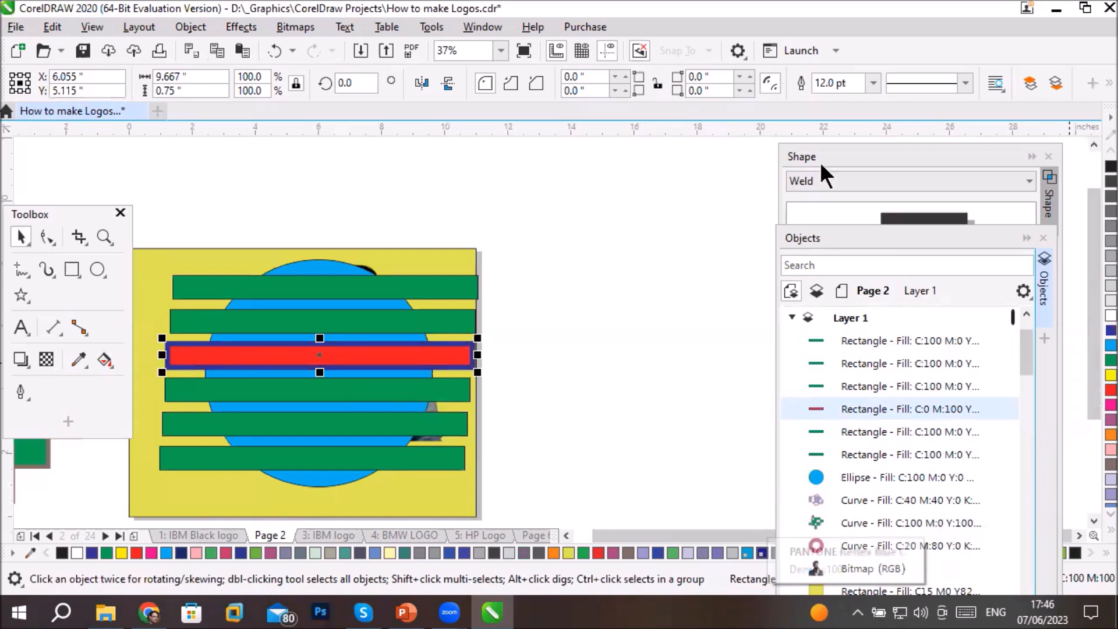
- Apply a dashed line style to the red bar's outline and deselect it
left_click(964, 85)
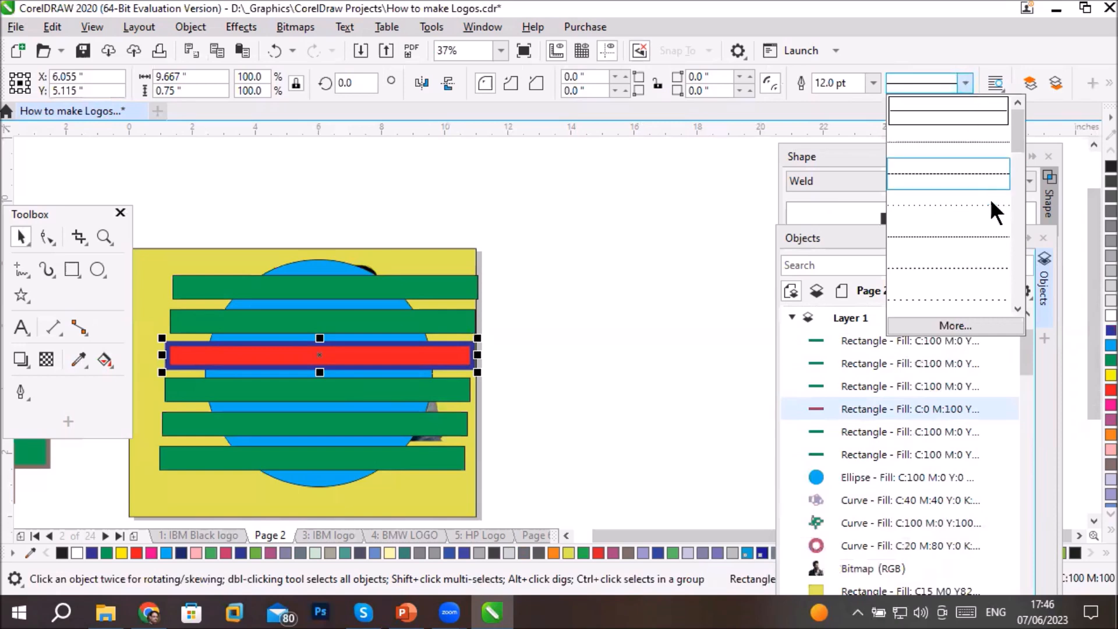
left_click(979, 263)
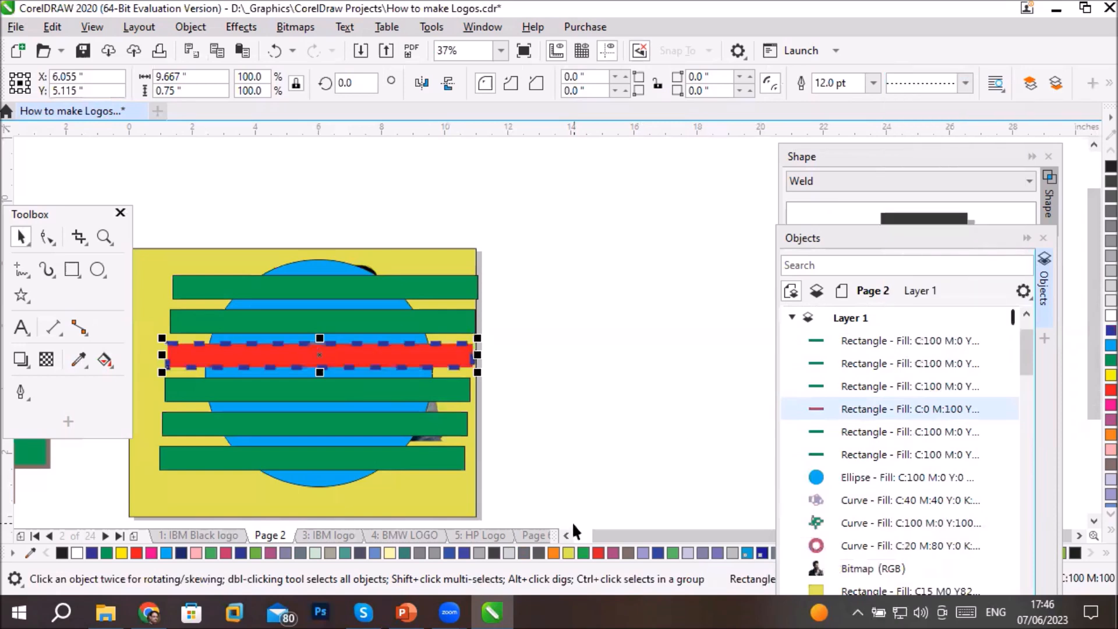
left_click(668, 374)
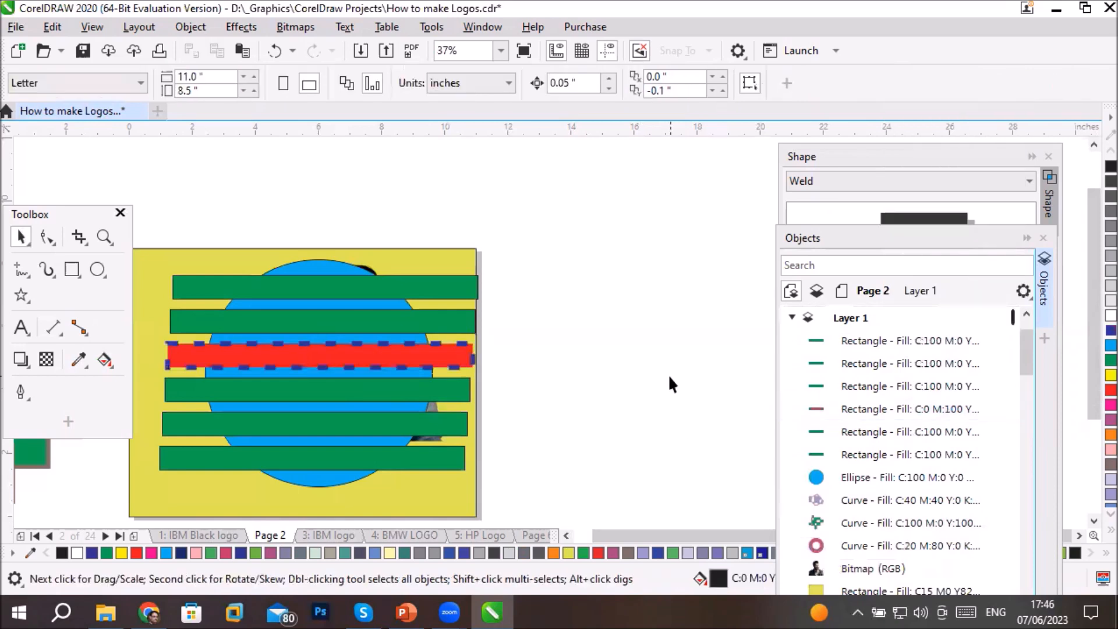
- Select the five green bars and the blue circle together, leaving the red dashed bar out of the selection
left_click(186, 290)
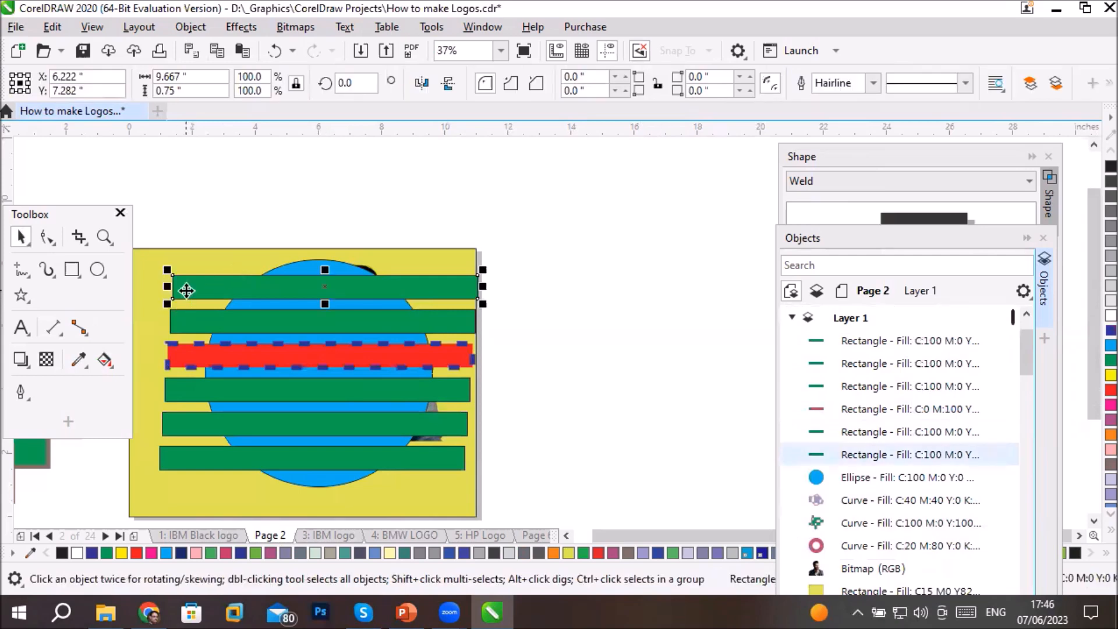
left_click(196, 317)
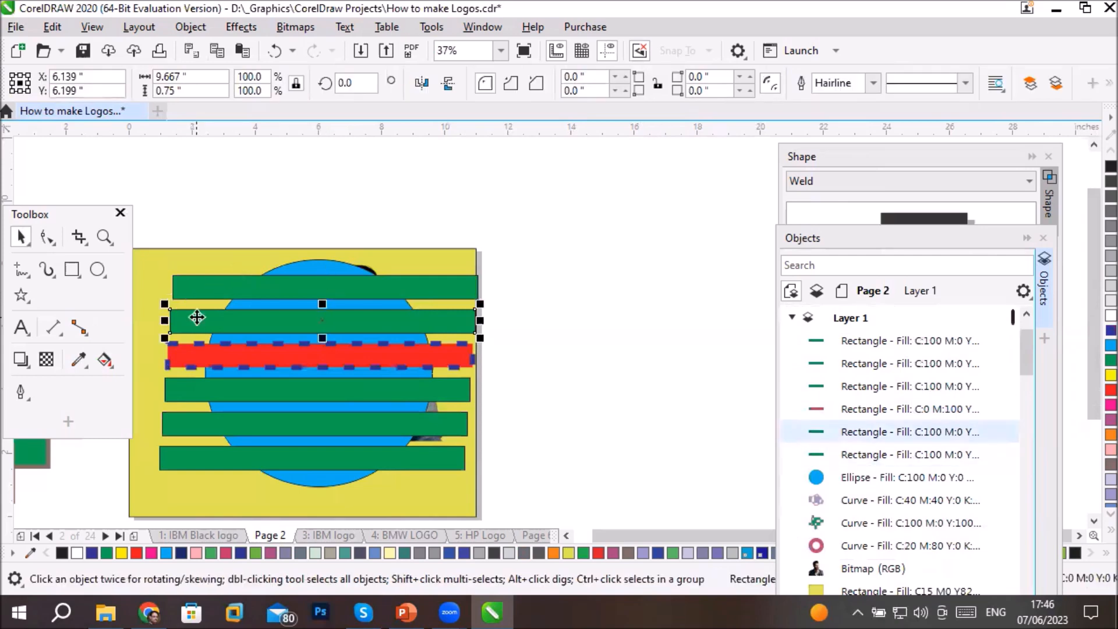
left_click(200, 285)
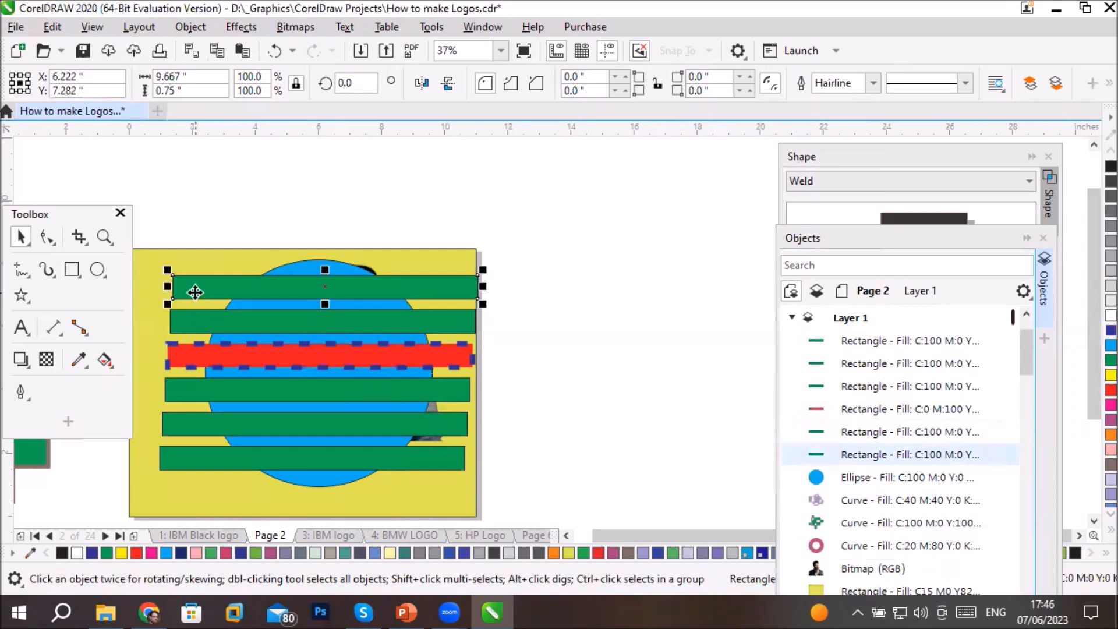
left_click(187, 330, "shift")
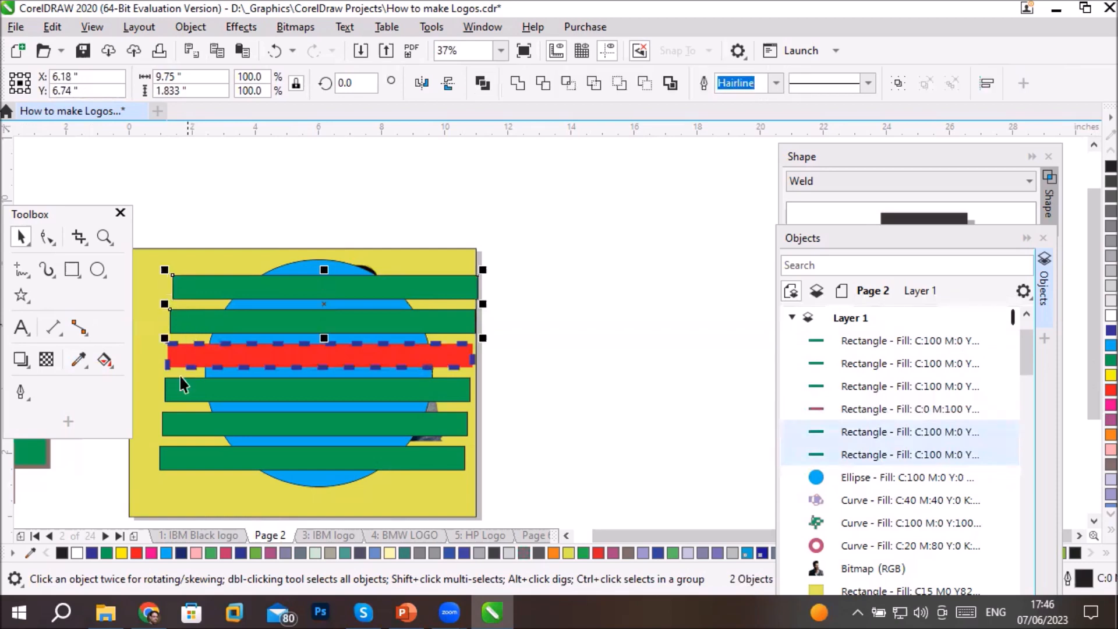
left_click(180, 460, "shift")
left_click(187, 432, "shift")
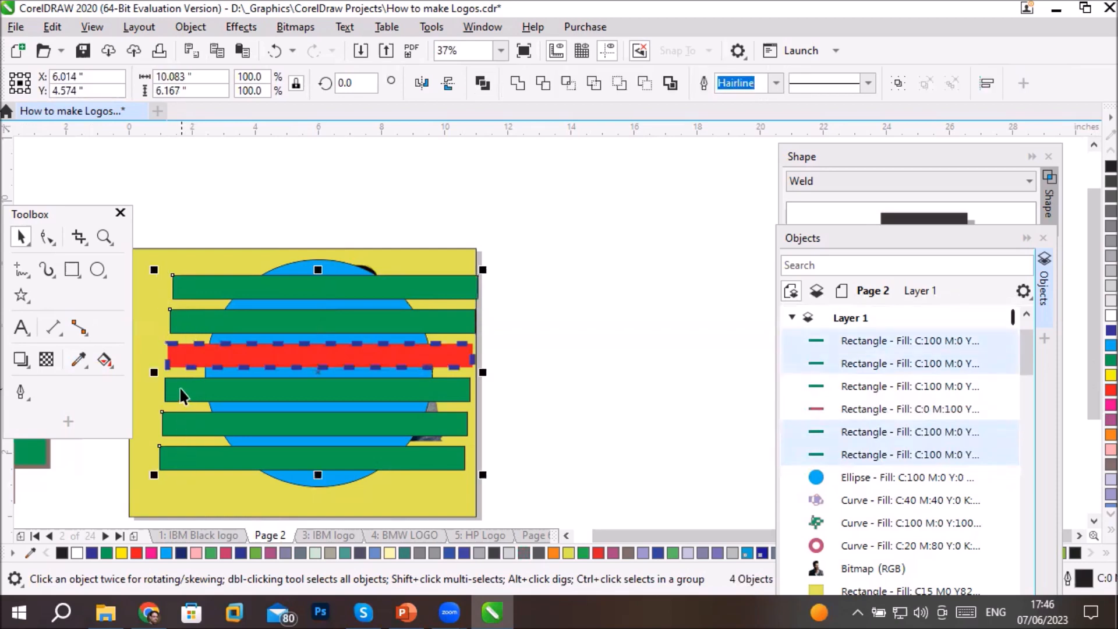
left_click(176, 389, "shift")
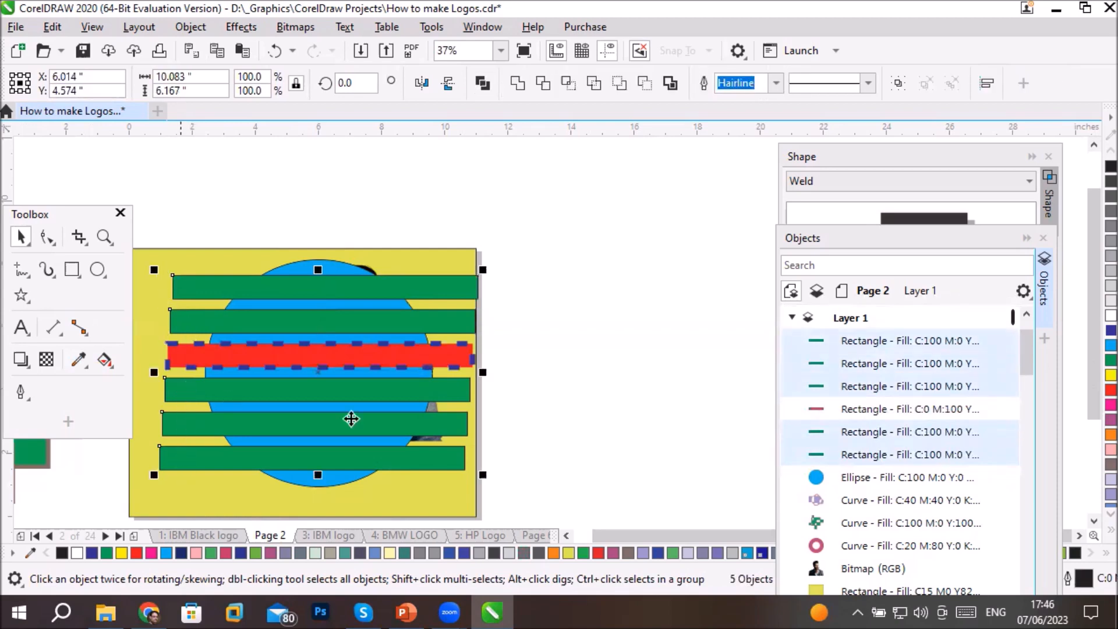
left_click(333, 482, "shift")
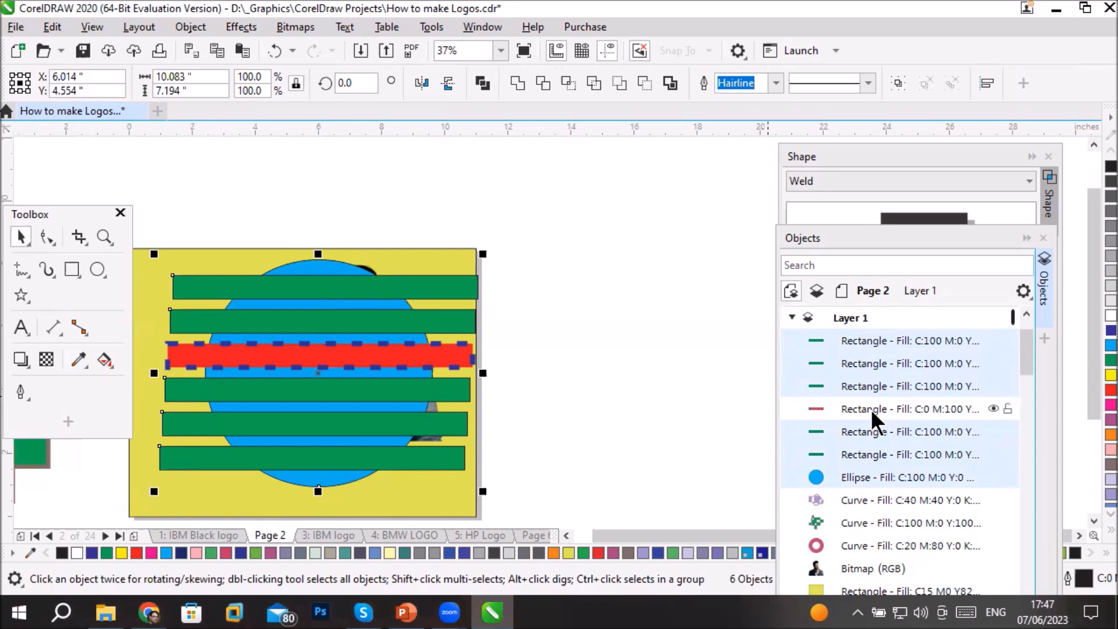
- Add the red dashed bar to the selection last and combine all seven objects into one curve
left_click(368, 352, "shift")
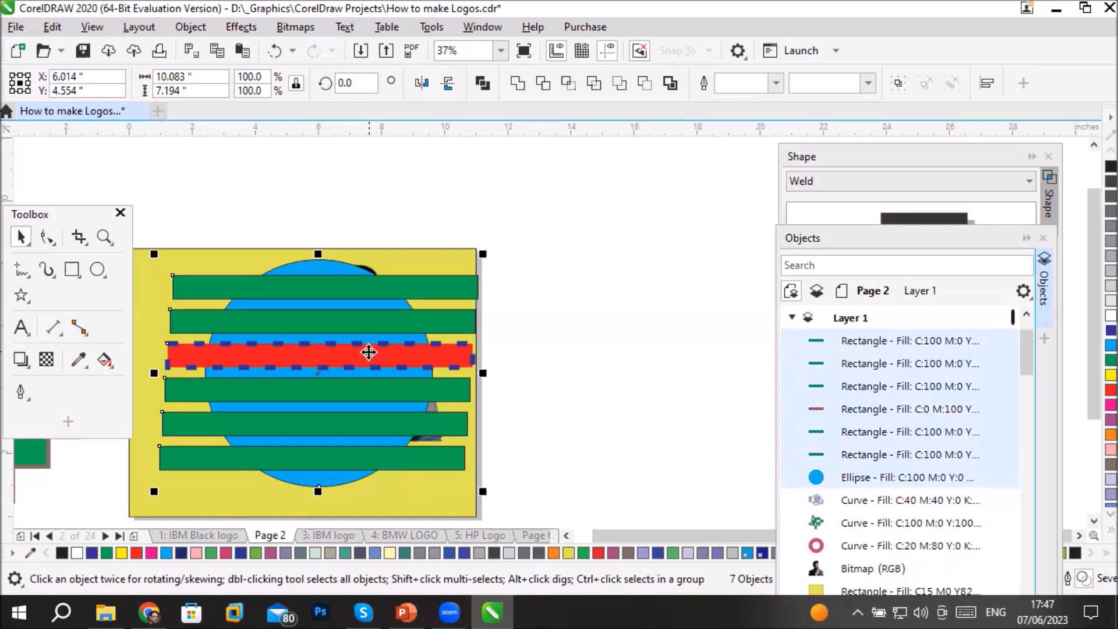
left_click(462, 356, "shift")
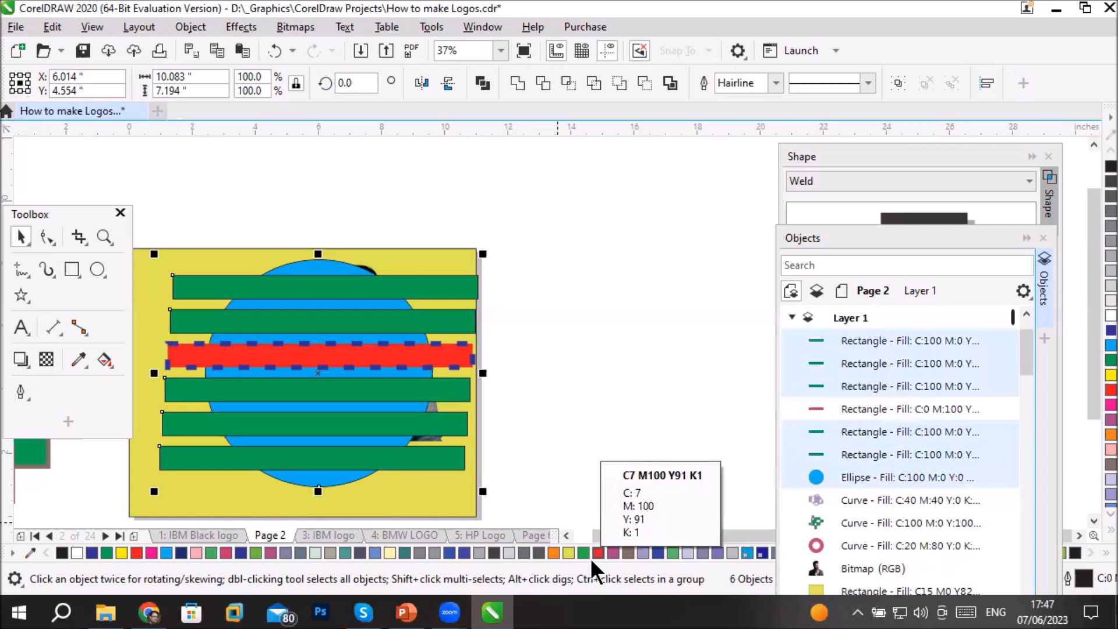
left_click(446, 352, "shift")
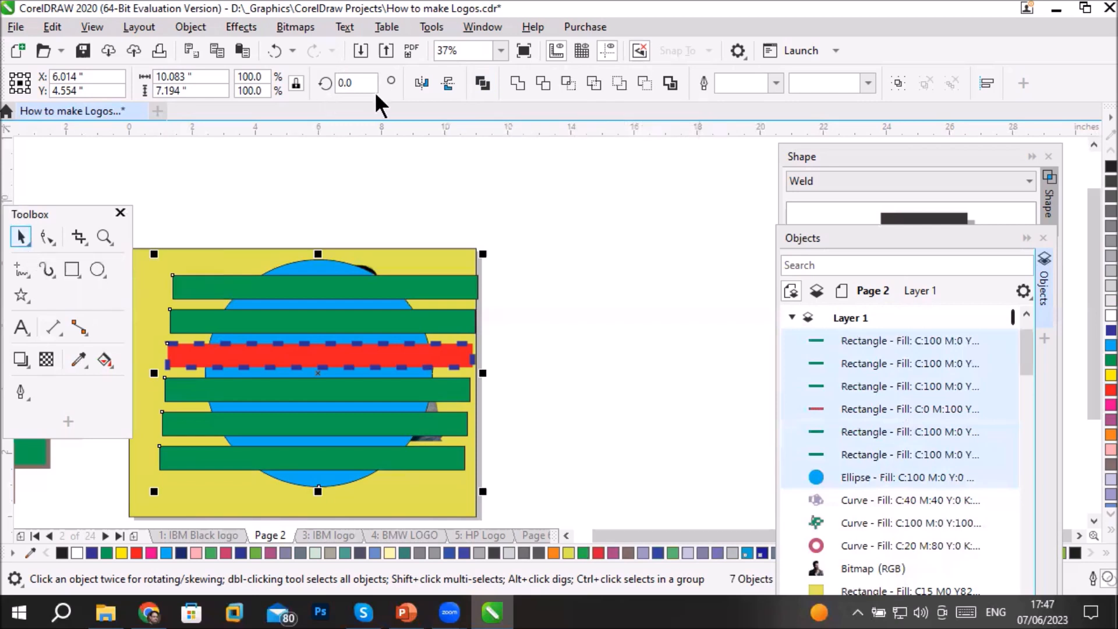
left_click(481, 83)
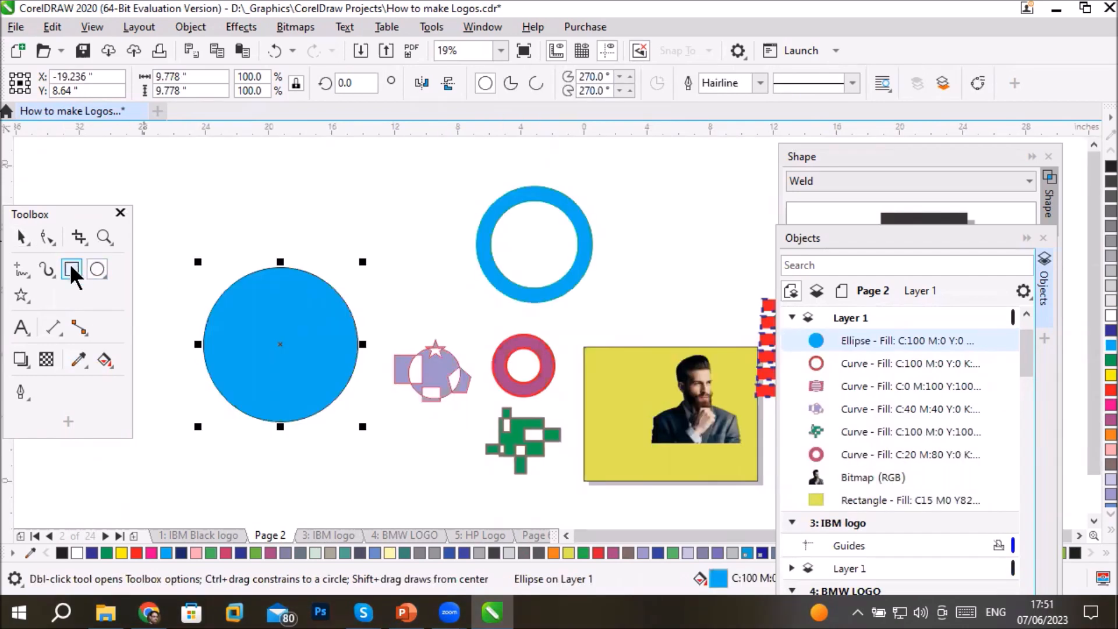
- Draw a rectangle about 2.5 by 4.9 inches overlapping the upper edge of the large blue circle and fill it red
left_click(71, 269)
left_click_drag(254, 219, 304, 307)
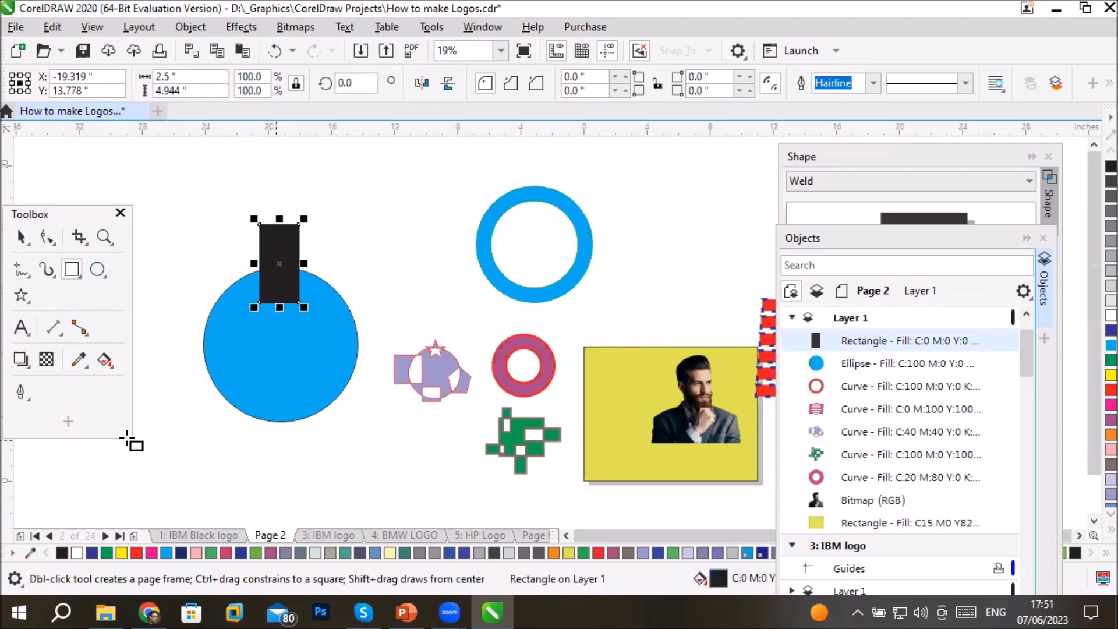
left_click(1110, 389)
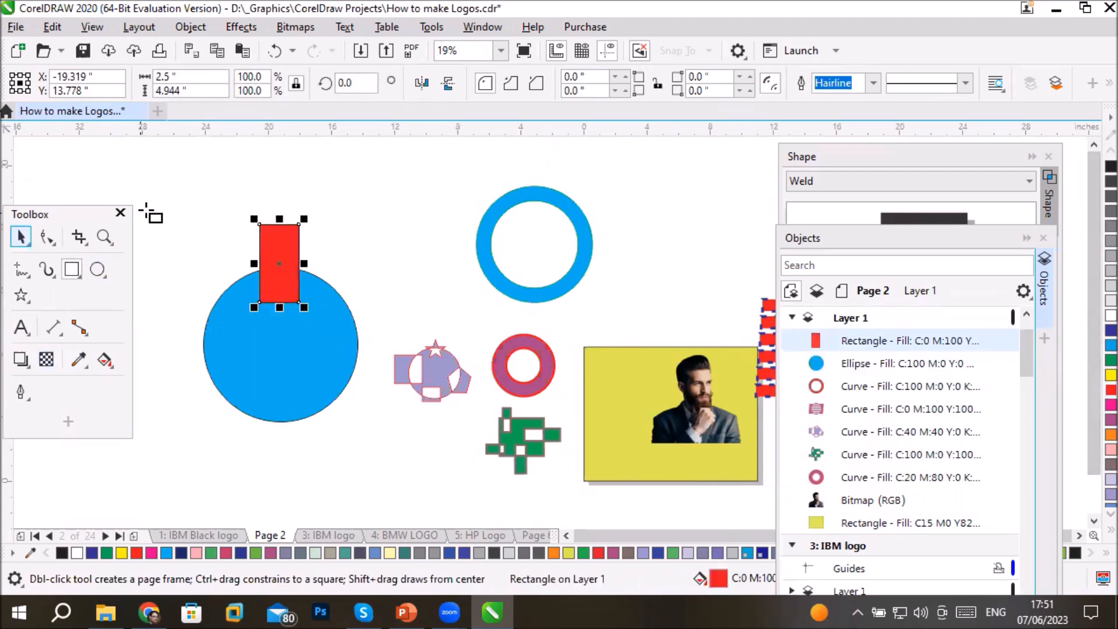
- Centre the red rectangle horizontally with the large blue circle, aligning to the selected objects, and clear the selection
left_click(23, 233)
left_click_drag(141, 178, 386, 467)
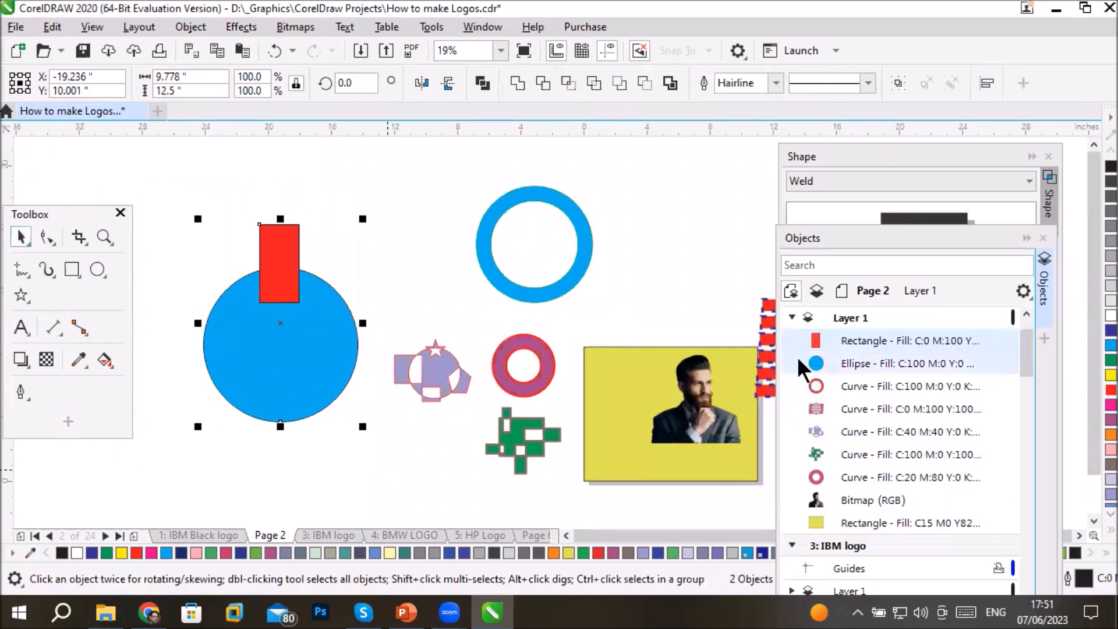
left_click(989, 86)
left_click(801, 216)
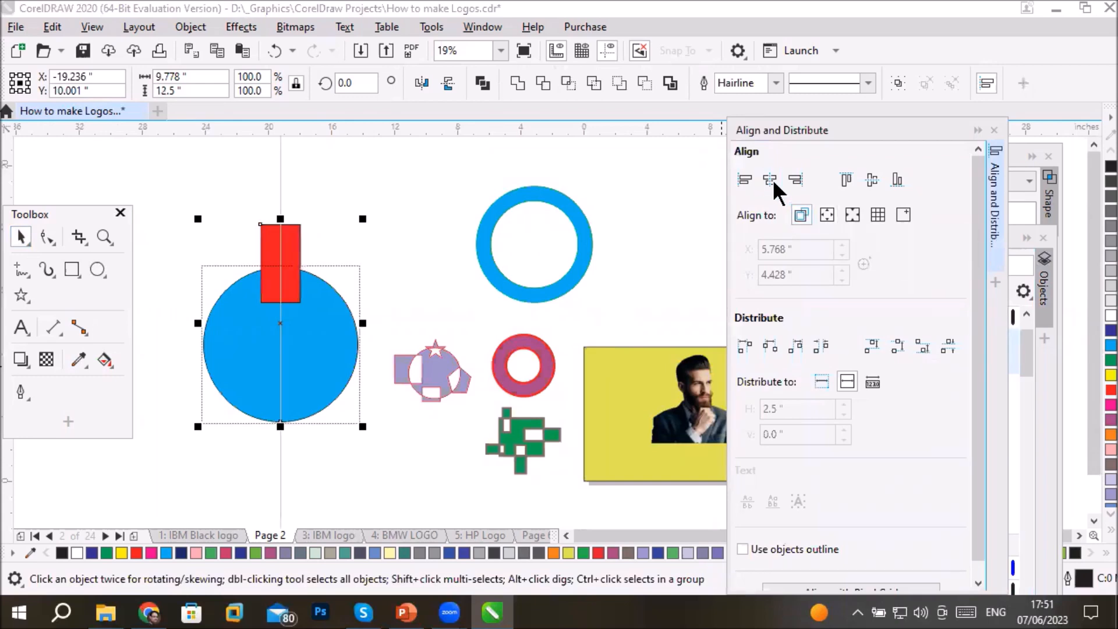
left_click_drag(294, 234, 296, 231)
left_click(197, 216)
- Rotate copies of the red rectangle around the blue circle's centre in 45° steps until eight rectangles ring the circle
left_click(282, 249)
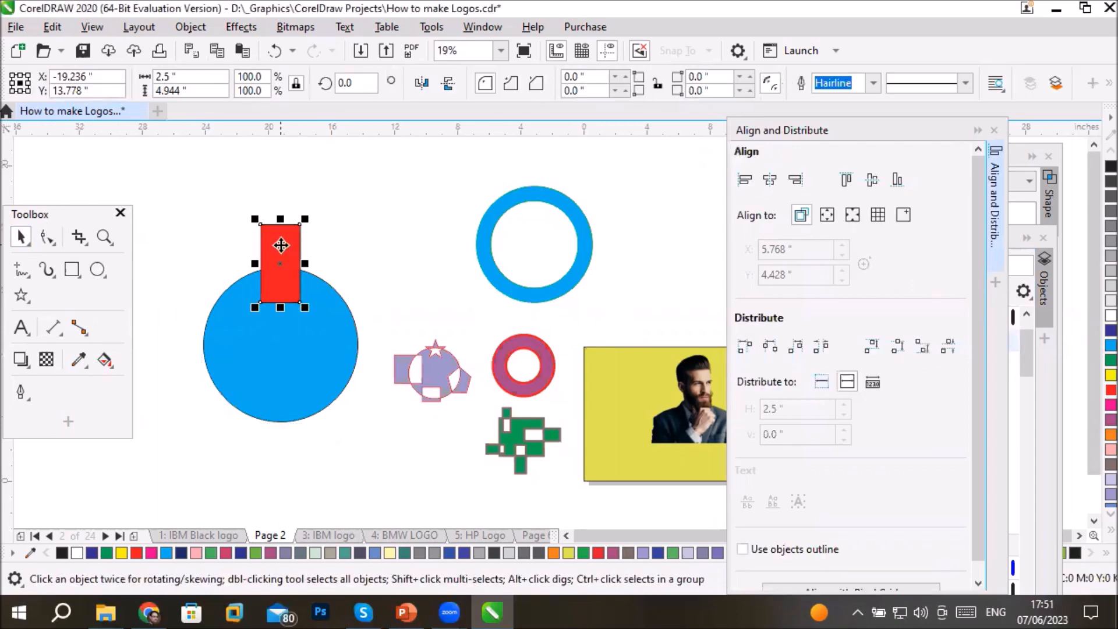
left_click(281, 245)
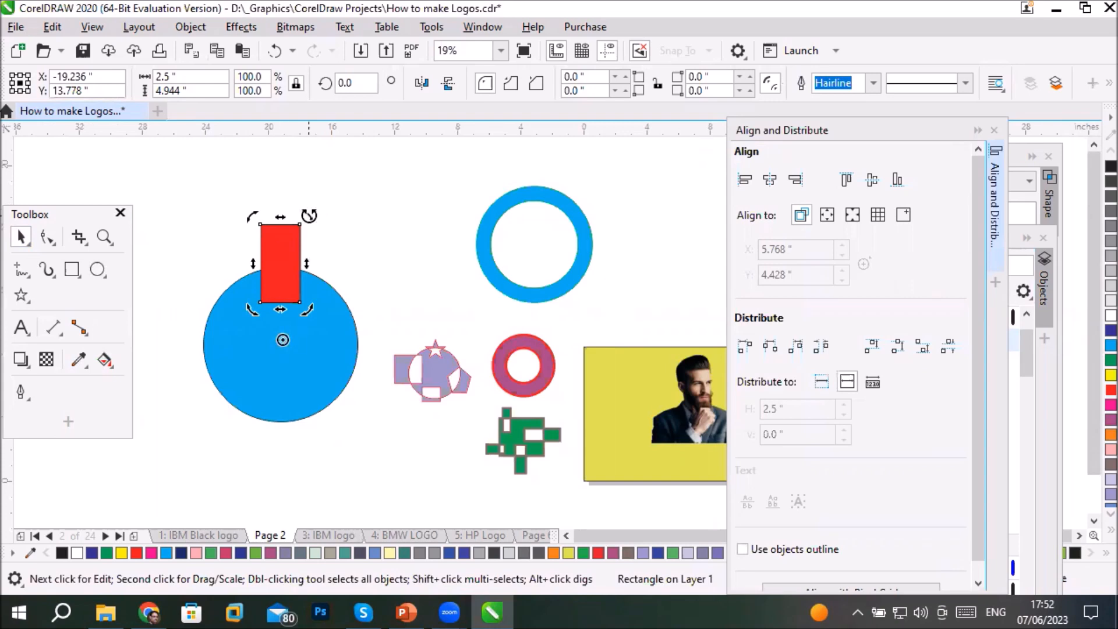
left_click_drag(309, 216, 372, 279)
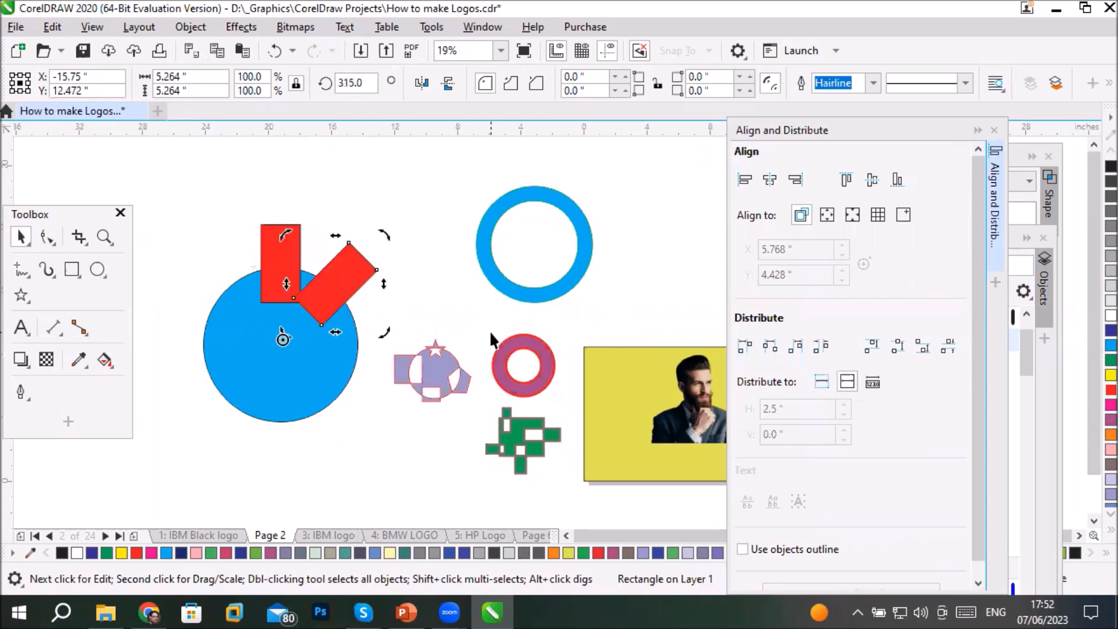
key("ctrl+r")
key("ctrl+r")
key("ctrl+r")
key("ctrl+r")
key("ctrl+r")
key("ctrl+r")
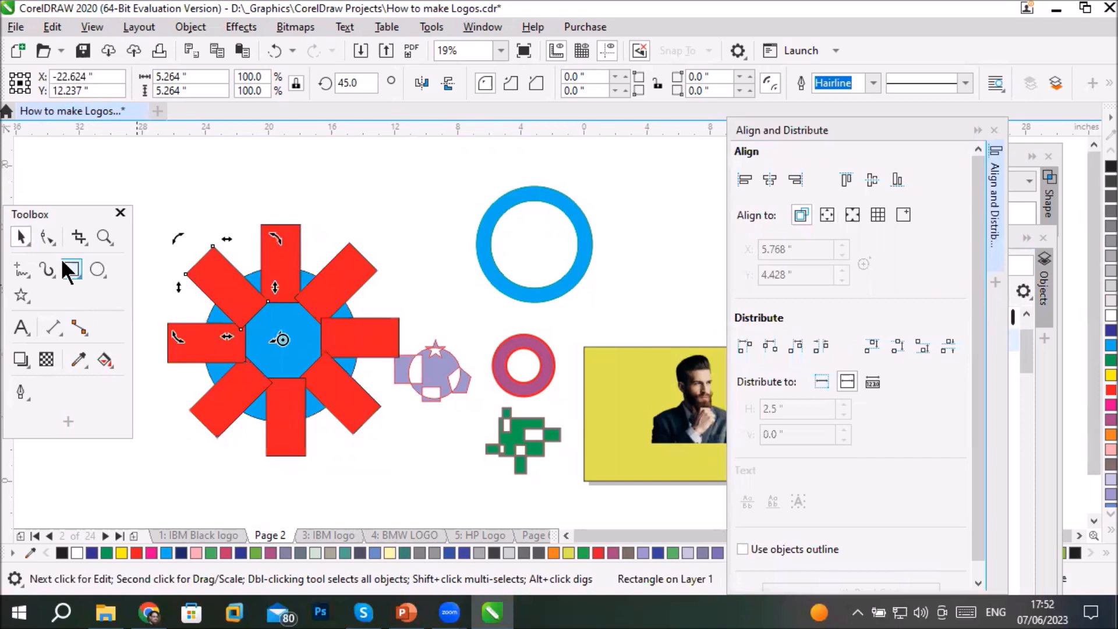
left_click(246, 502)
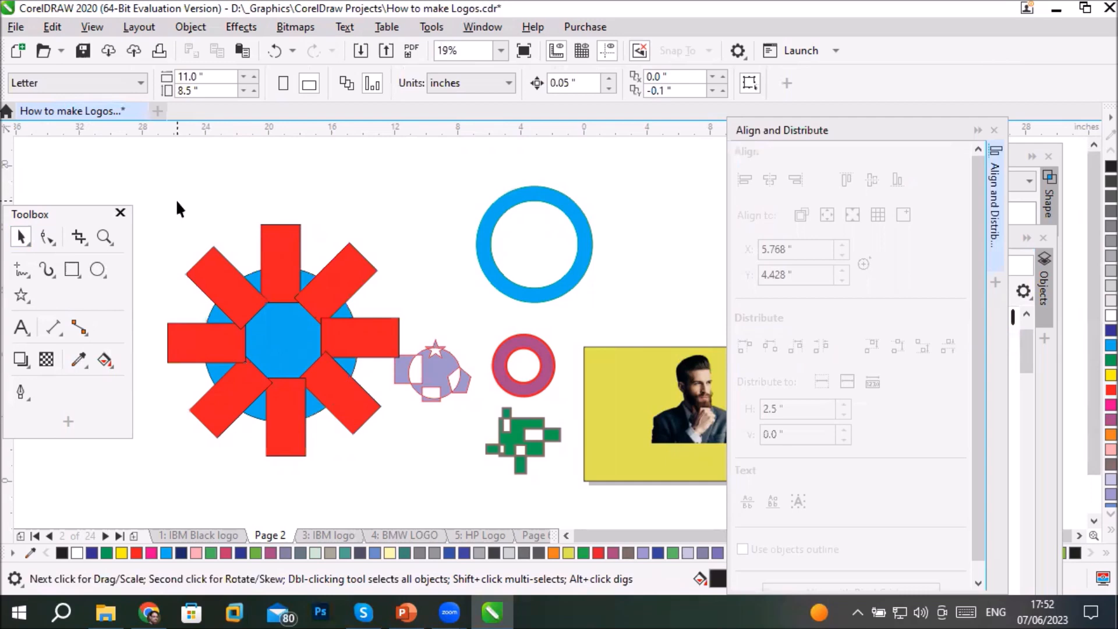
- Delete the lilac combined shape with the star cutout that sits beside the ring of rectangles
left_click_drag(134, 165, 369, 485)
left_click(443, 370)
left_click(451, 372)
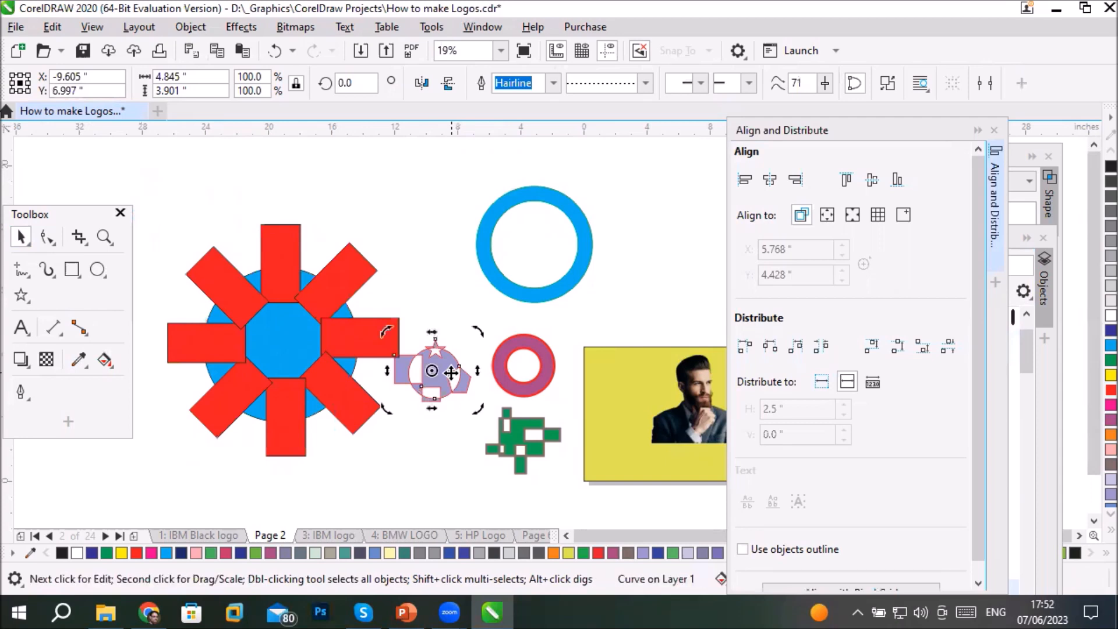
key("Delete")
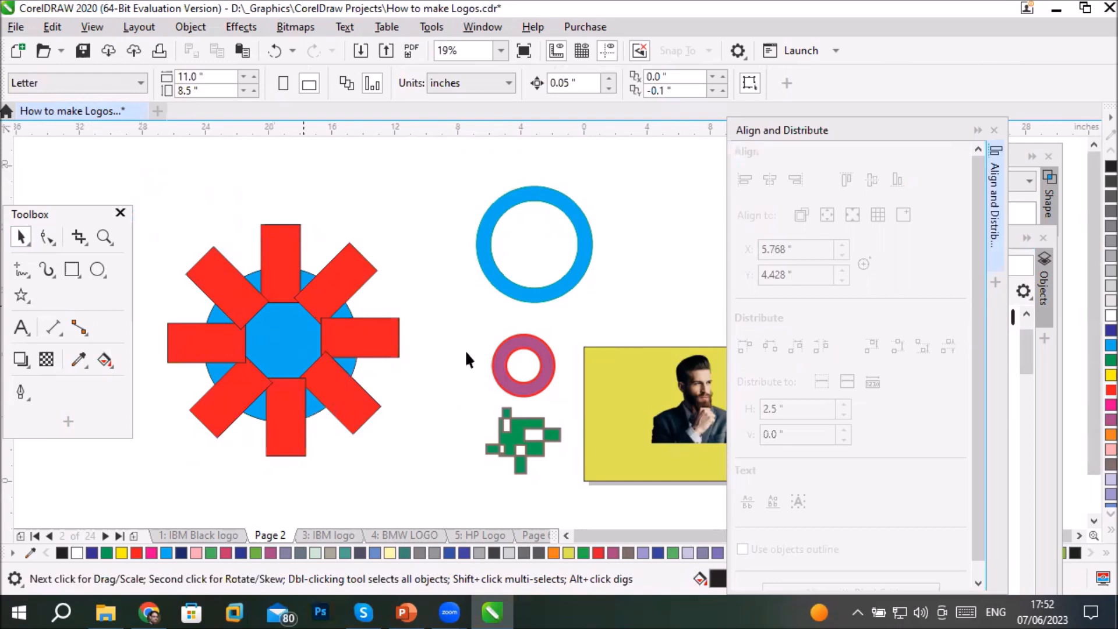
- Bring the Objects list forward, select the eight red rectangles in it and clear the selection
left_click(1047, 284)
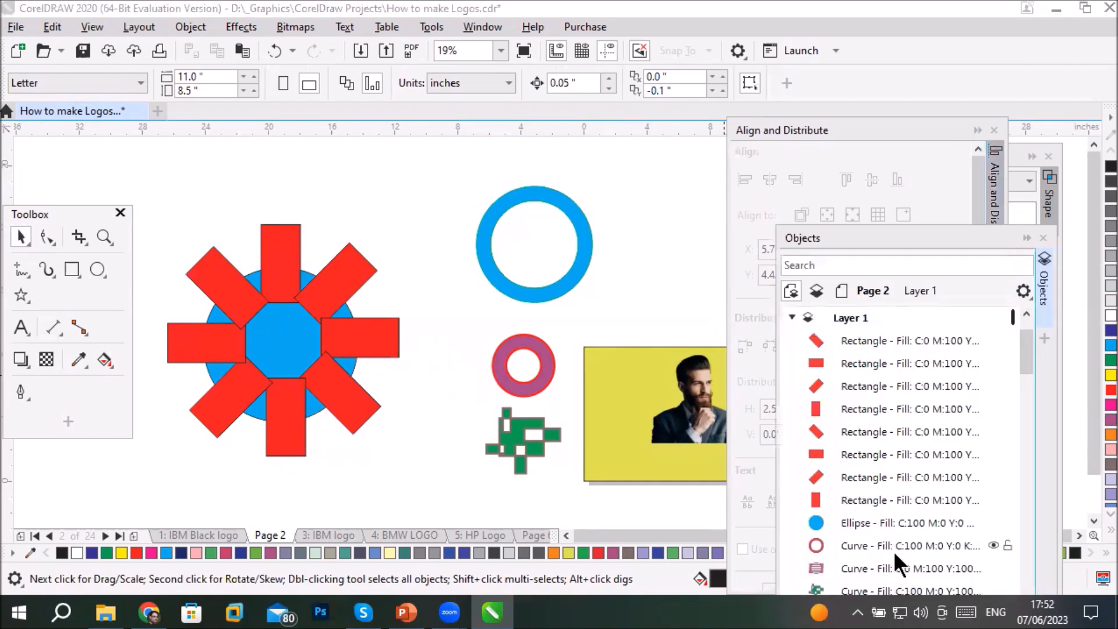
left_click(865, 341)
left_click_drag(878, 379, 853, 502)
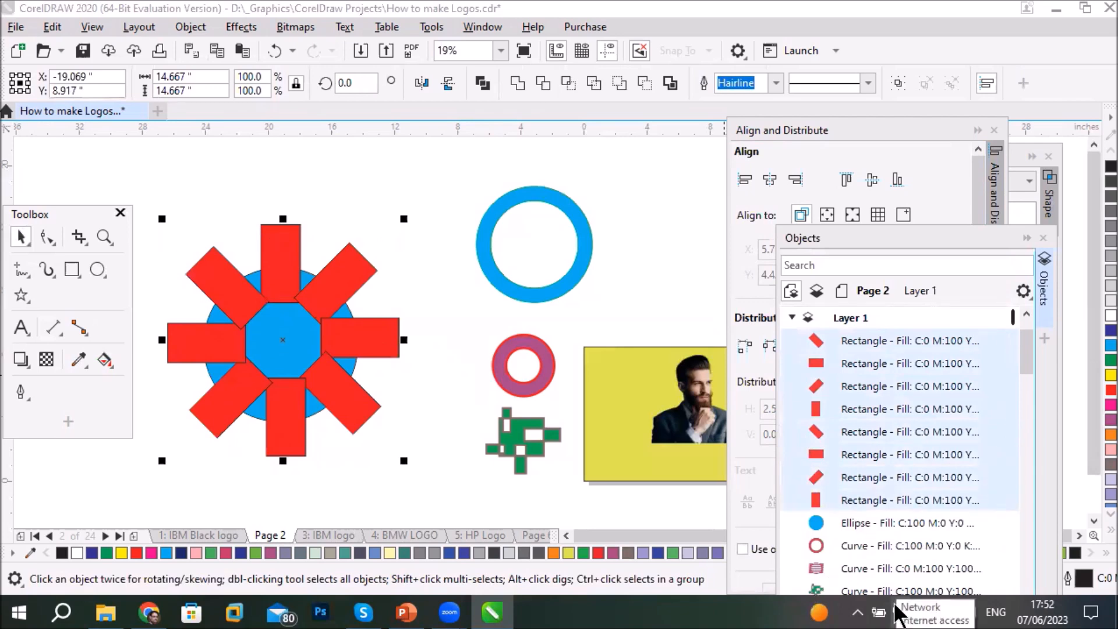
left_click(405, 428)
- Fill the ring's right-hand horizontal rectangle with green and the left-hand horizontal one with black
left_click(378, 349)
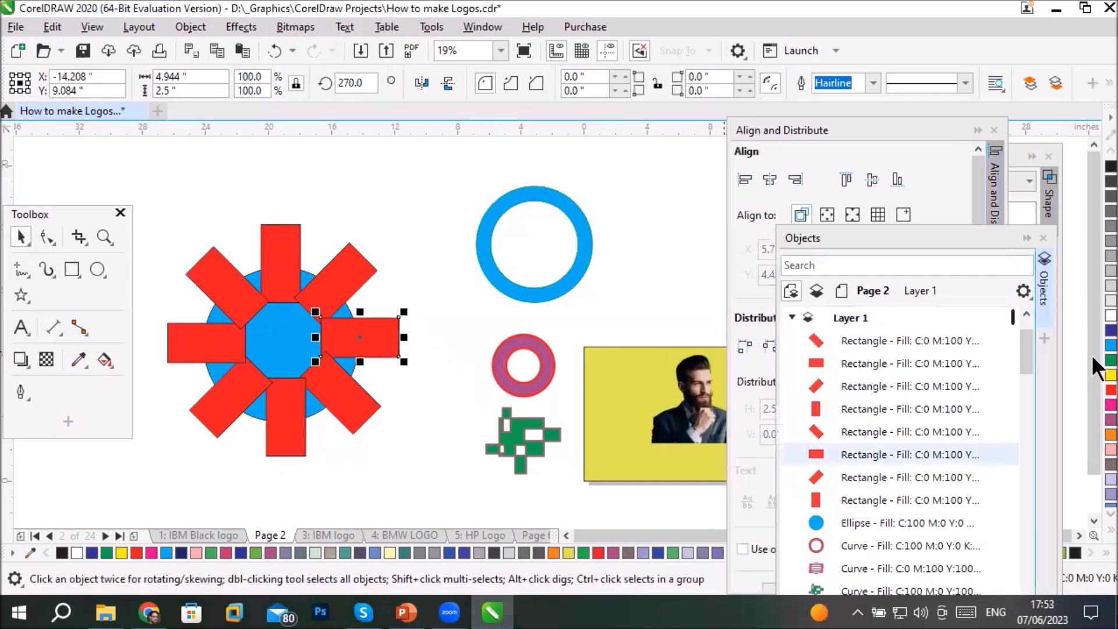
left_click(1111, 344)
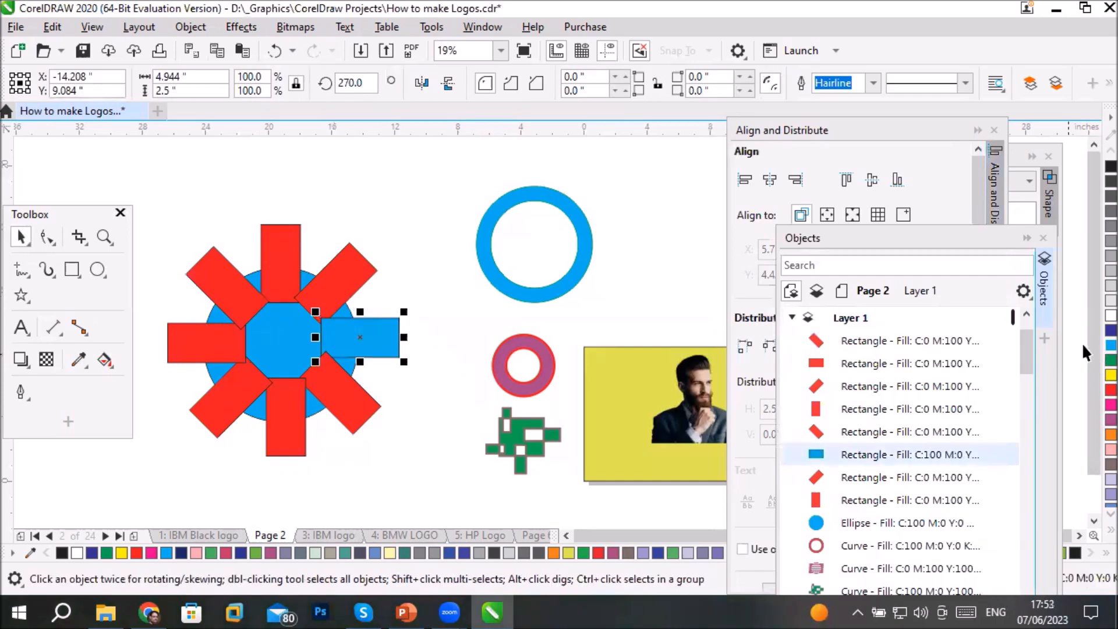
left_click(211, 345)
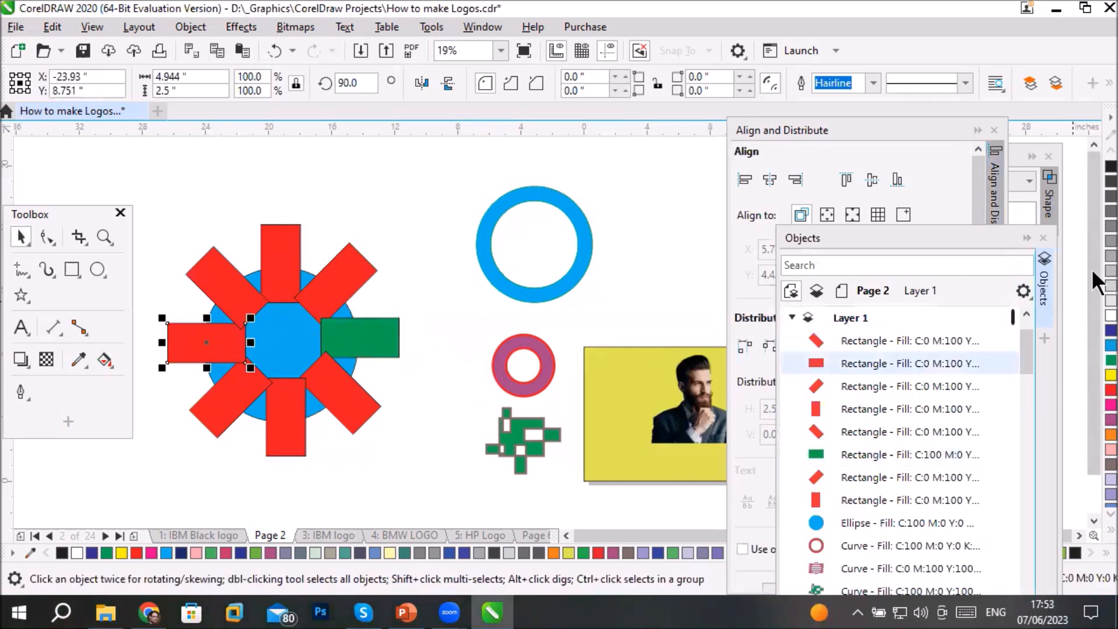
left_click(1110, 167)
- Fill the ring's upper vertical rectangle with brown and the lower vertical one with lilac
left_click(280, 262)
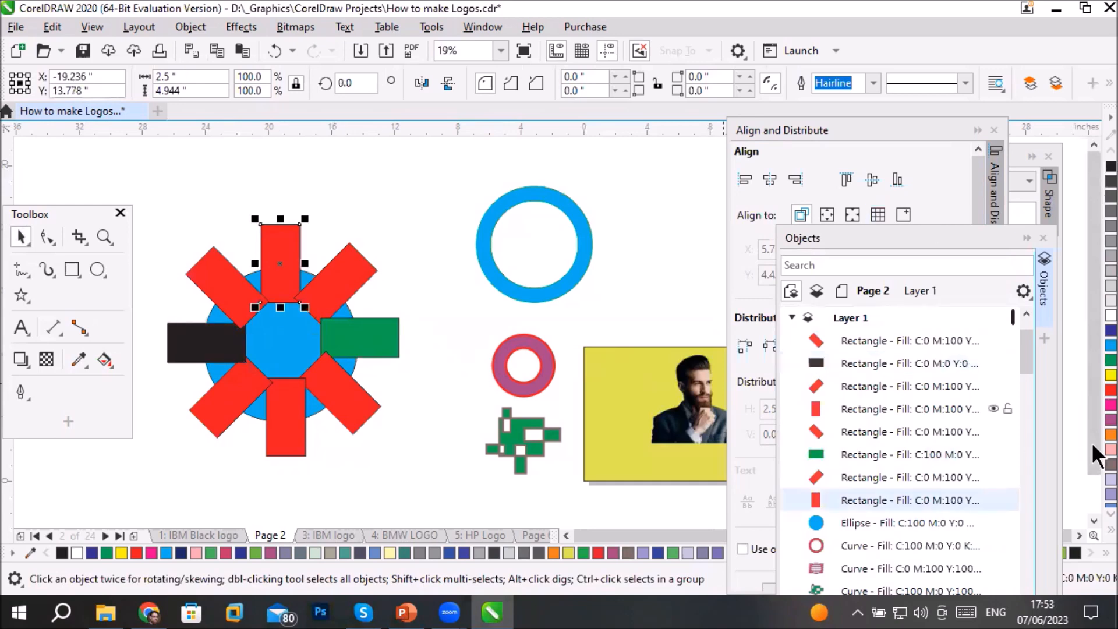
left_click(1110, 464)
left_click(298, 417)
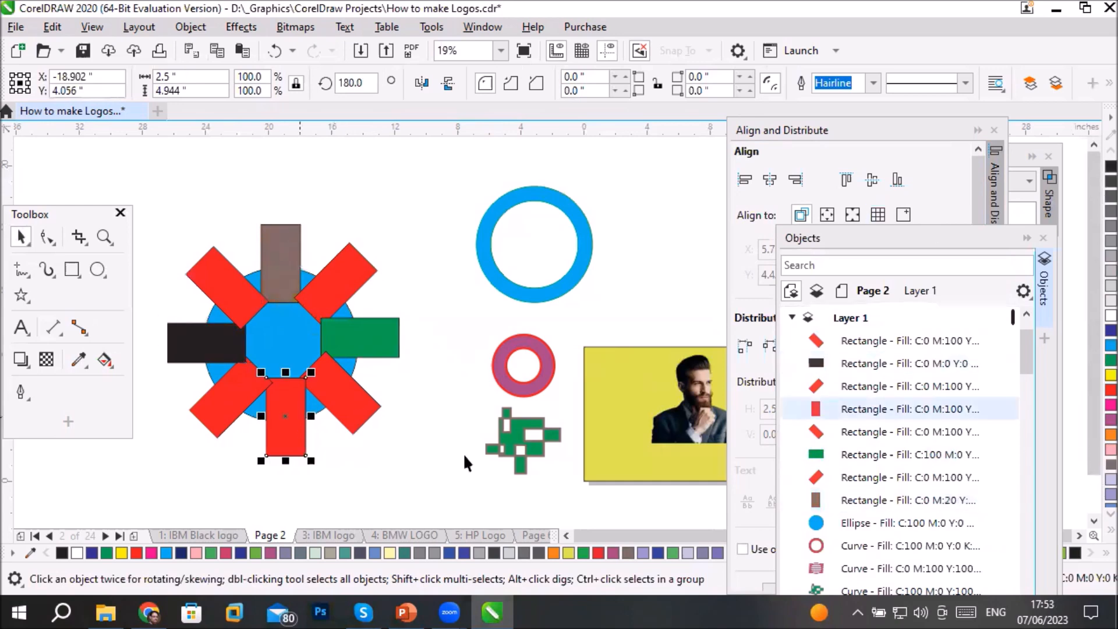
left_click(1110, 479)
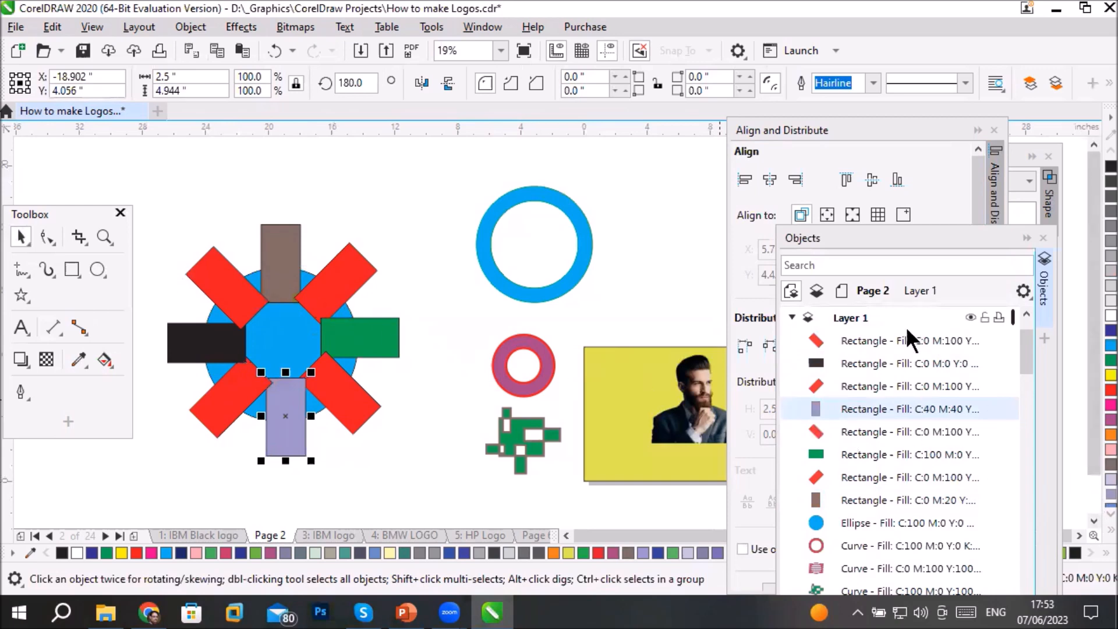
- Select the eight ring rectangles and the blue circle together in the Objects list
left_click(900, 340)
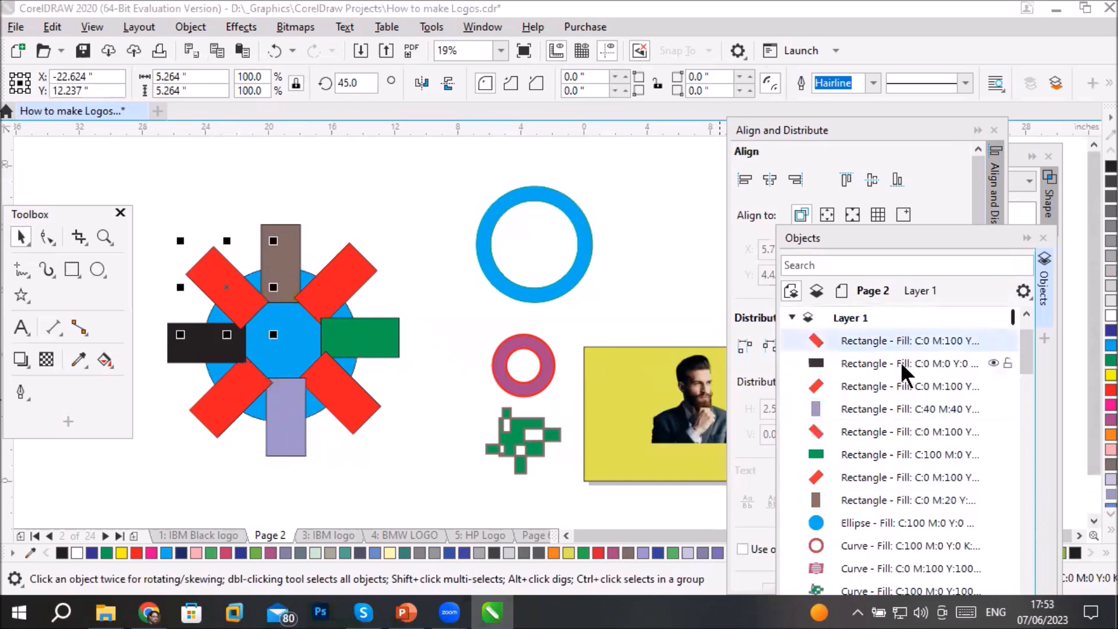
left_click(902, 363, "shift")
left_click(907, 387, "shift")
left_click(905, 409, "shift")
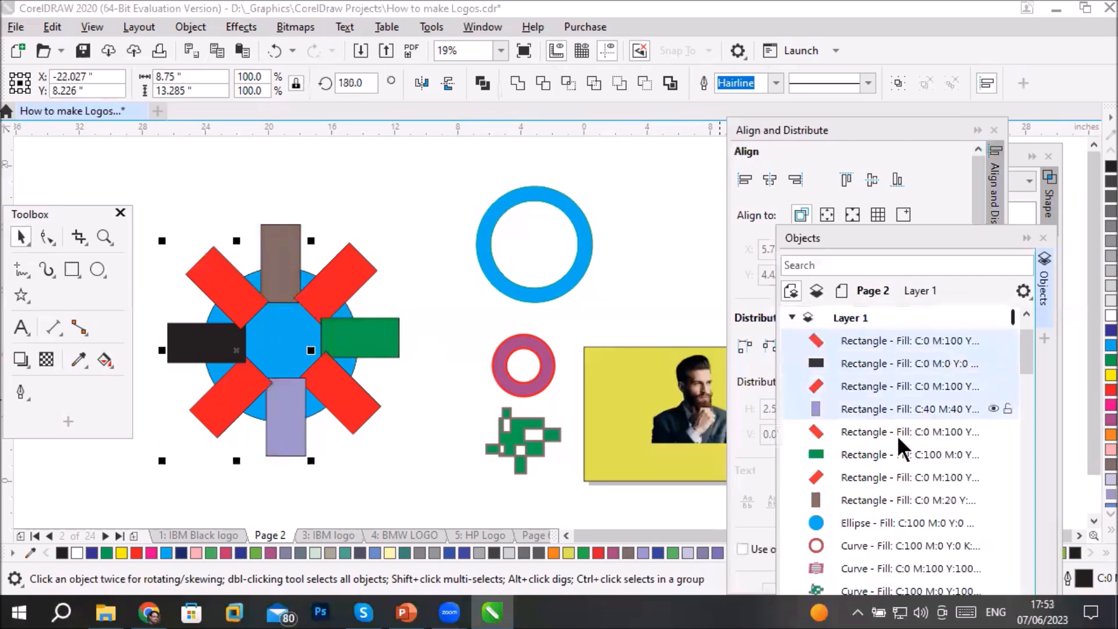
left_click(896, 433, "shift")
left_click(876, 456, "shift")
left_click(868, 478, "shift")
left_click(857, 500, "shift")
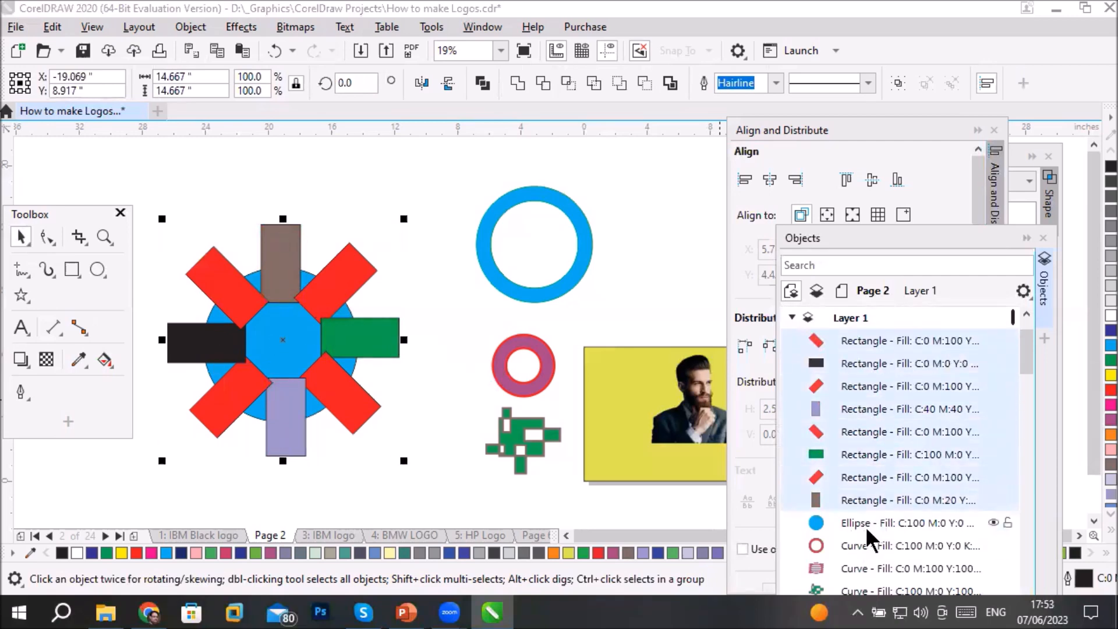
left_click(869, 523, "shift")
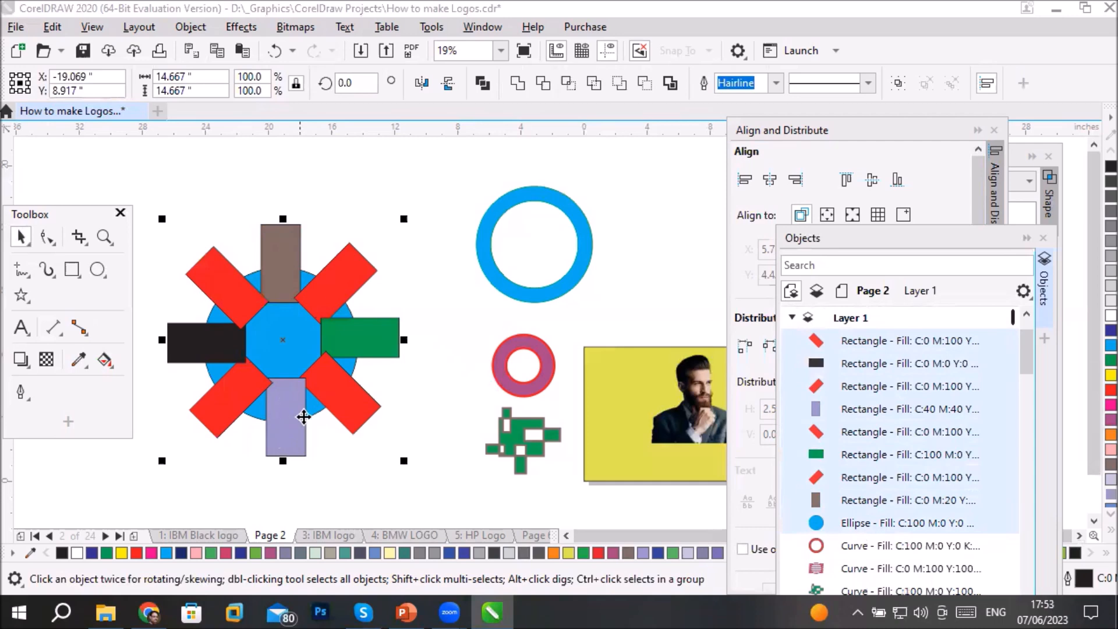
- Make the lilac rectangle the last-selected object, combine it with the other rectangles and the blue circle, and reselect the resulting shape
left_click(875, 403, "ctrl")
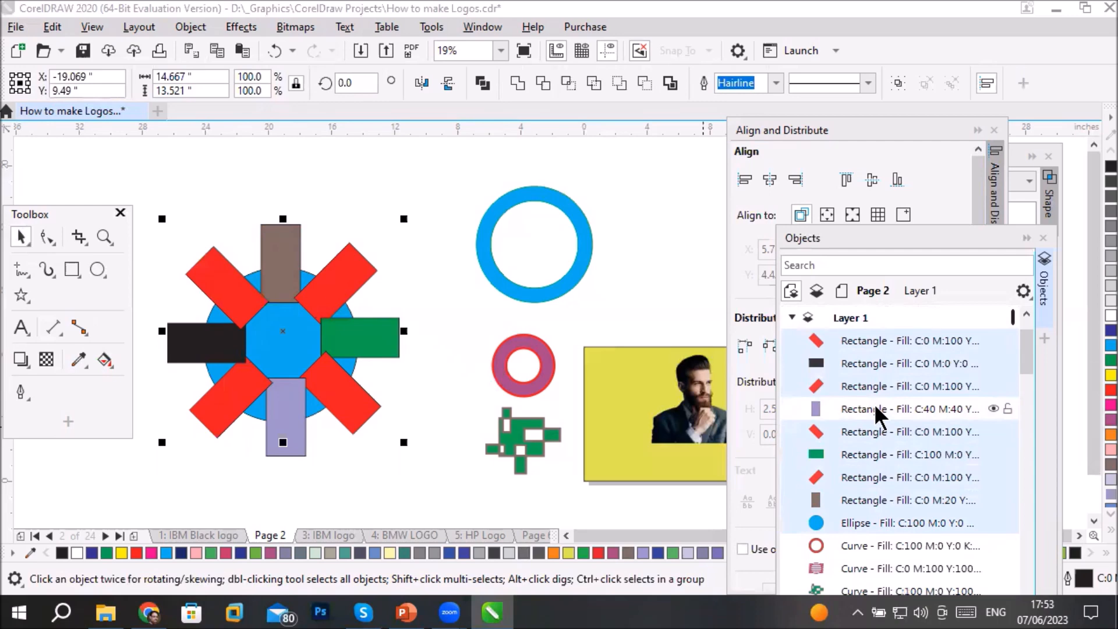
left_click(874, 403, "ctrl")
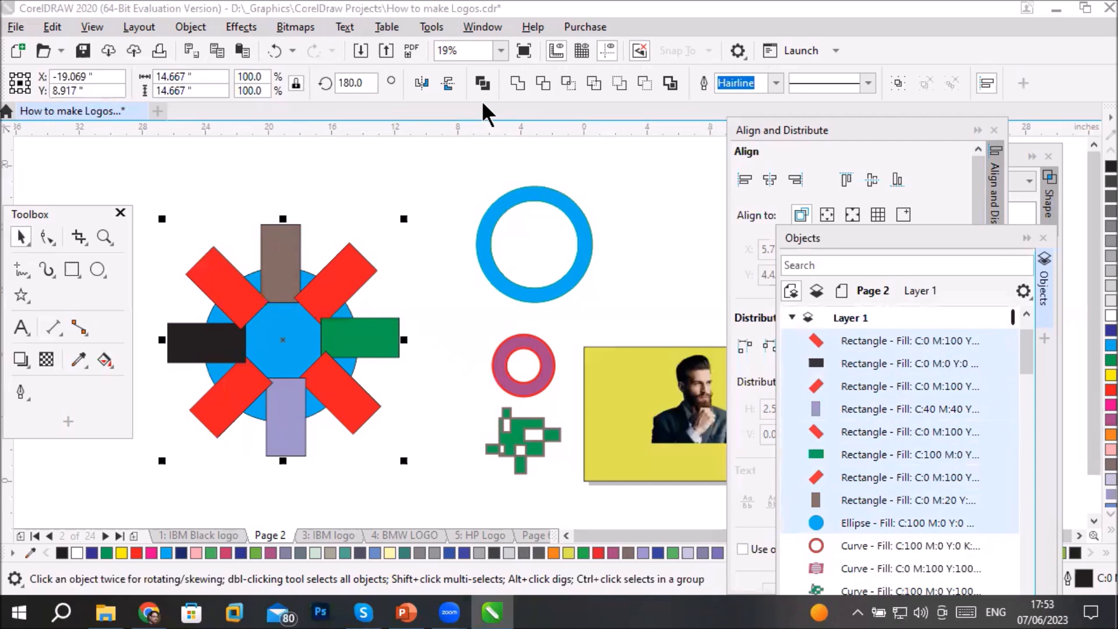
left_click(483, 82)
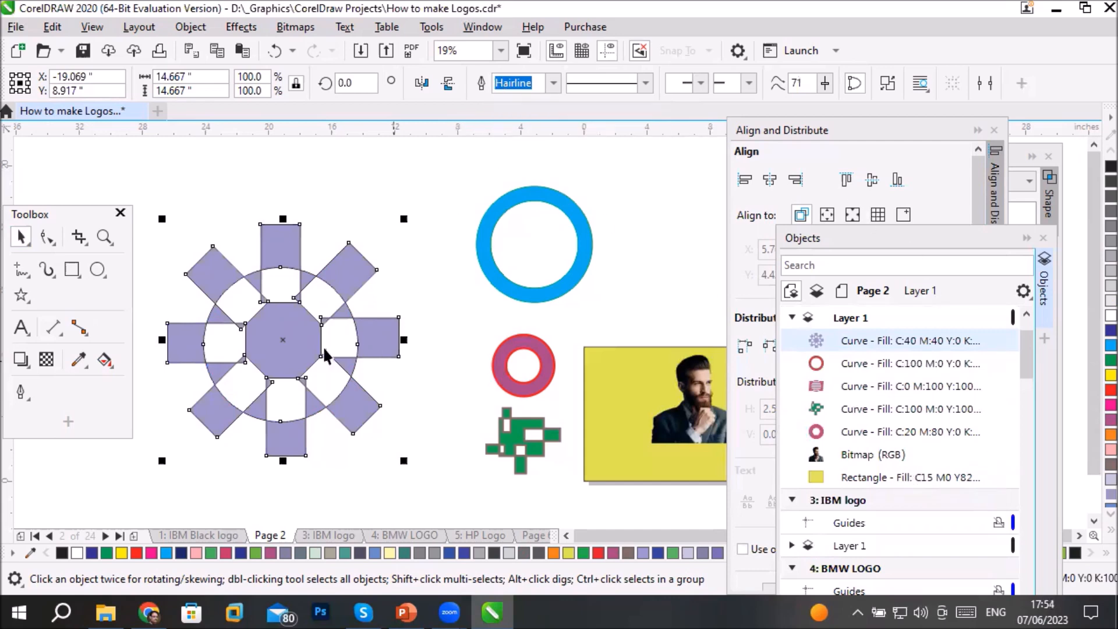
left_click(170, 186)
left_click(265, 317)
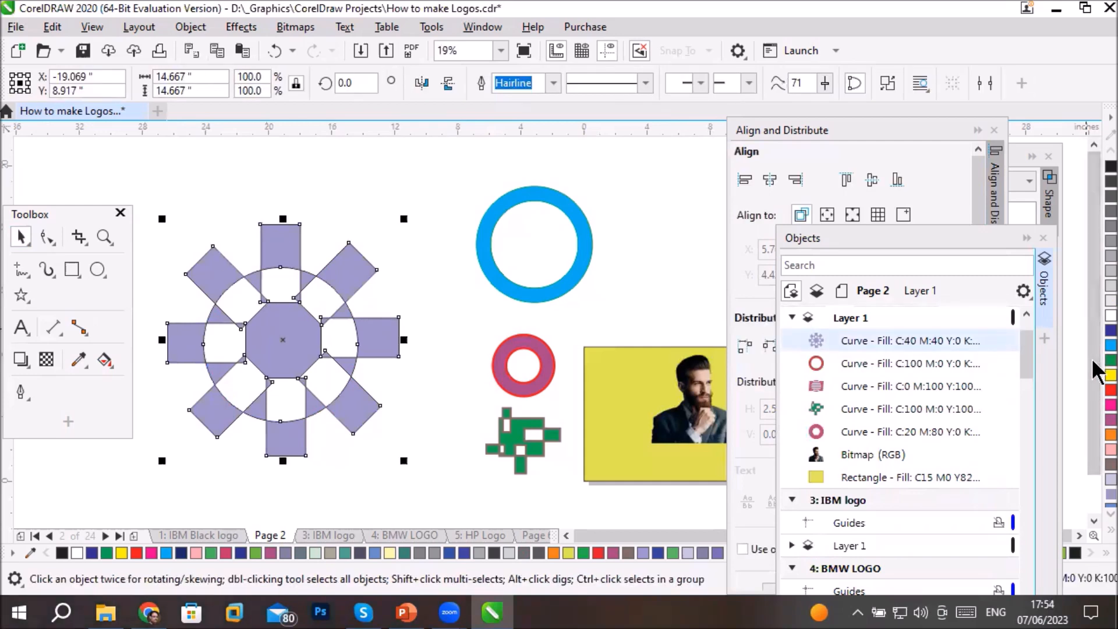
- Fill the combined shape with green and give it a 16 pt dark blue outline
left_click(1110, 360)
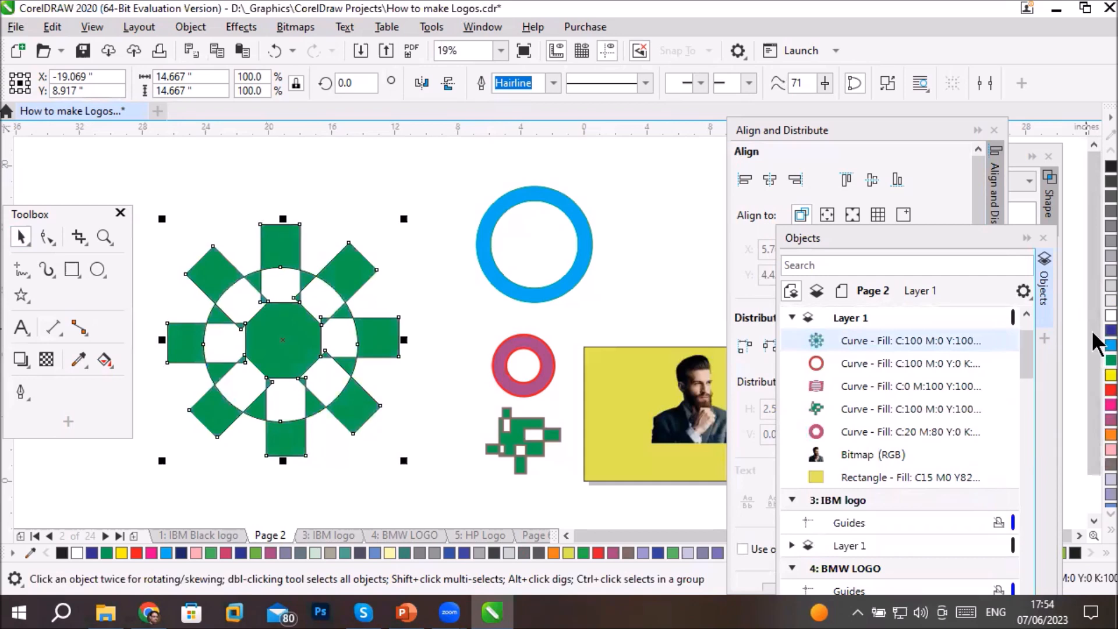
left_click(555, 84)
left_click(513, 263)
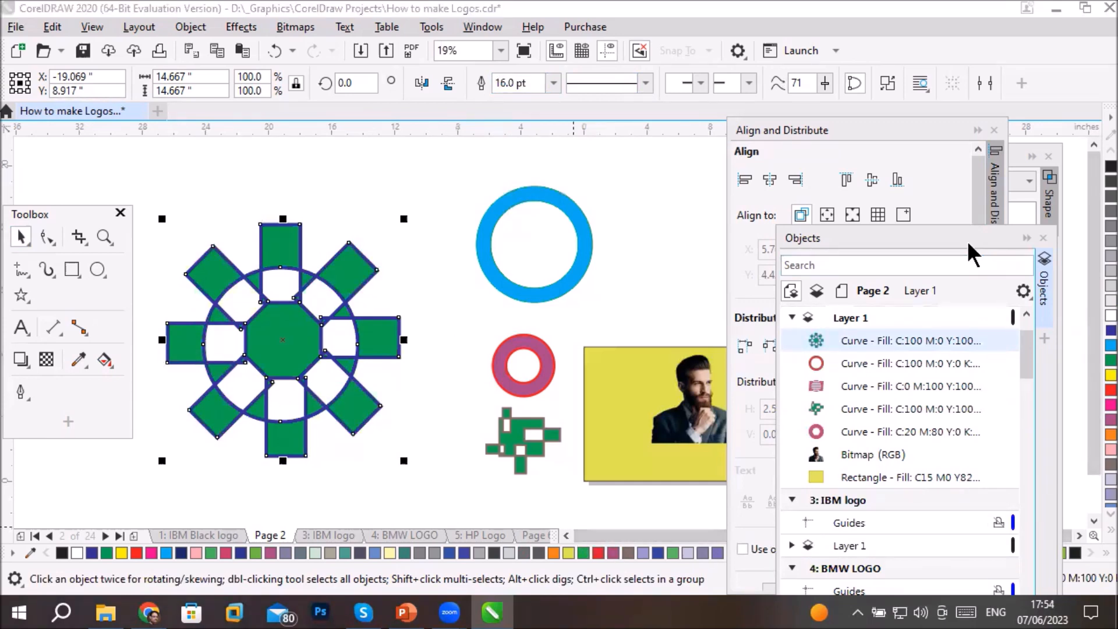
- Move the Objects list higher and place the combined shape over the yellow rectangle with the man's photo
left_click_drag(970, 253, 991, 160)
left_click_drag(299, 350, 716, 398)
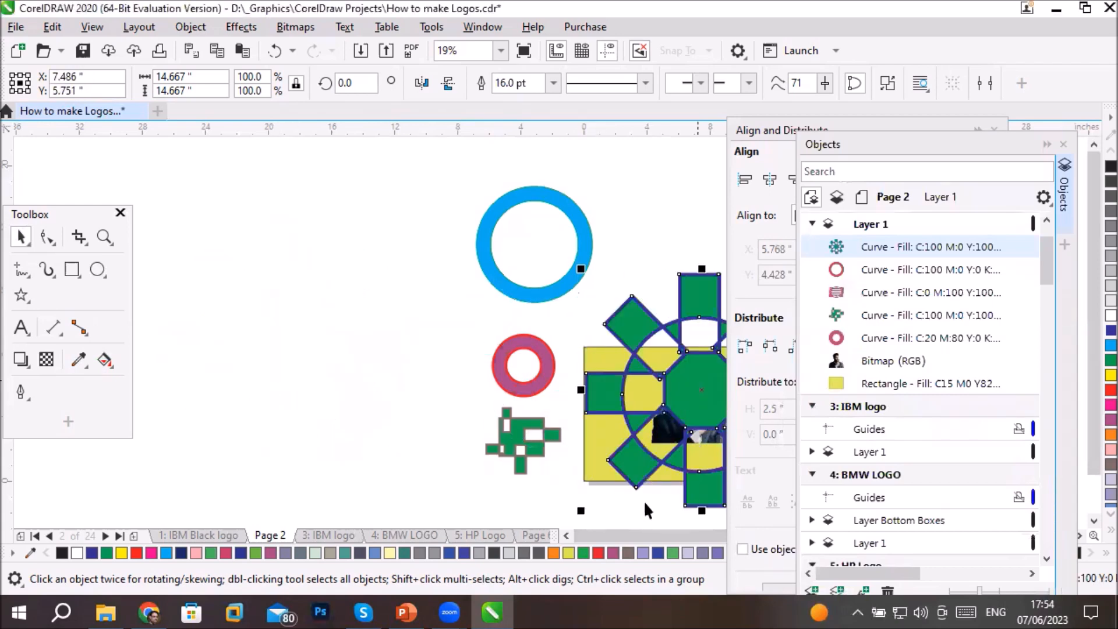
scroll(645, 502, "down", 2)
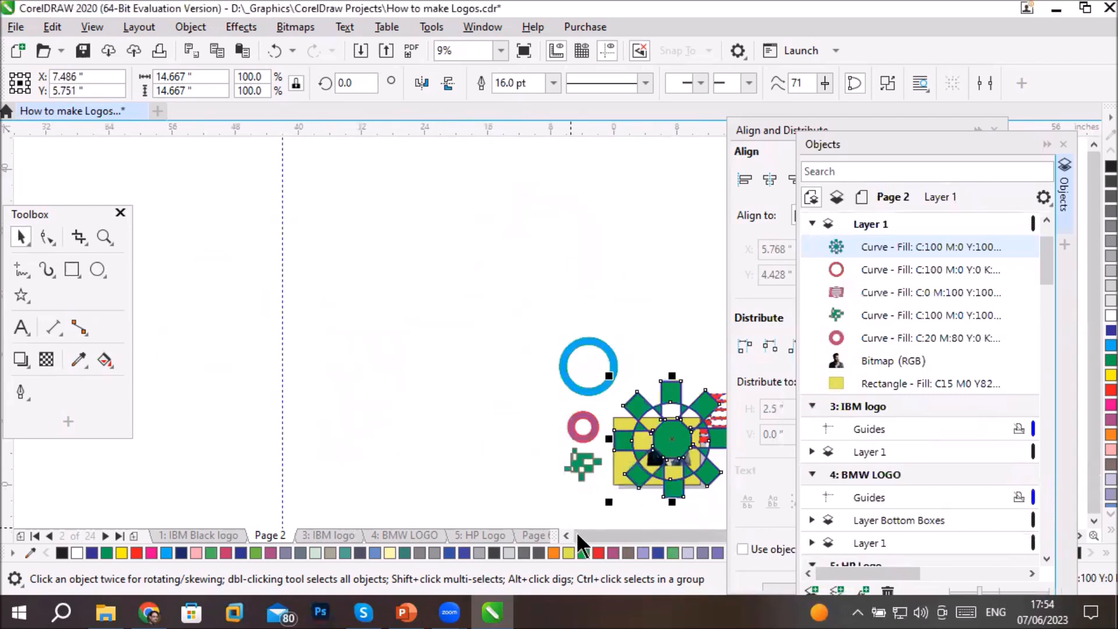
- Collapse the Objects and Align and Distribute dockers and reposition the Shape docker clear of the combined shape
left_click(1045, 143)
left_click(977, 130)
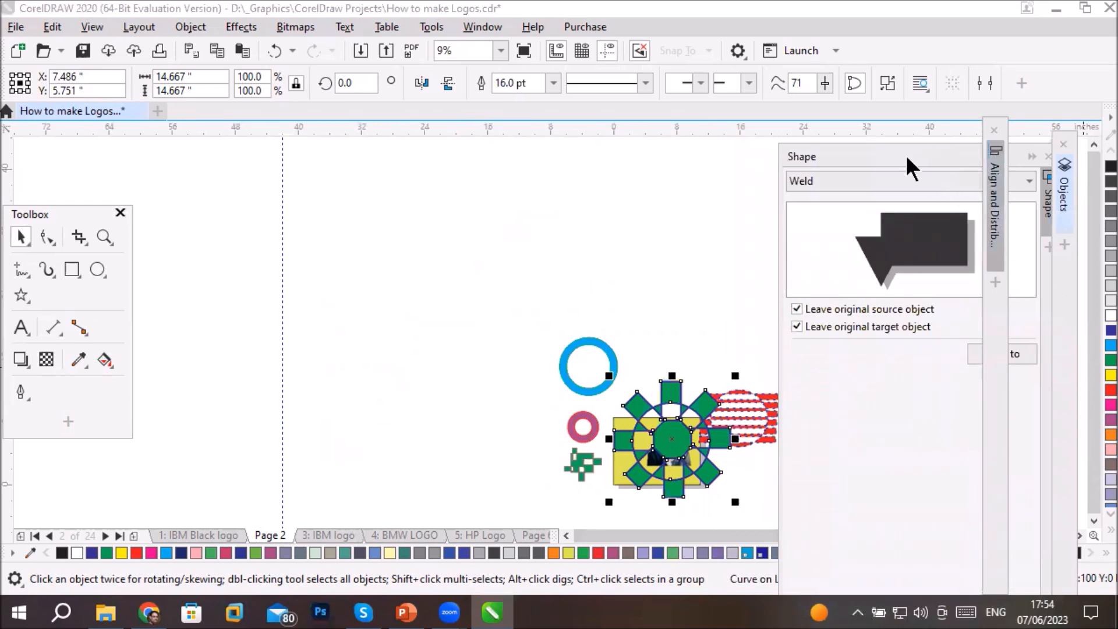
left_click_drag(906, 154, 350, 212)
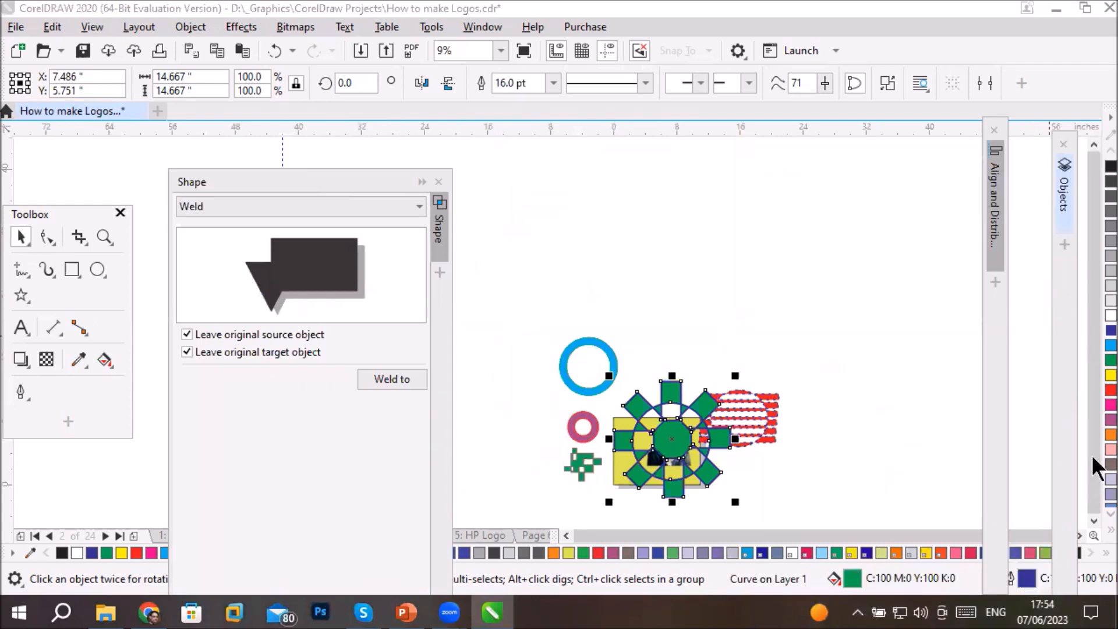
left_click(1079, 536)
left_click(1079, 536)
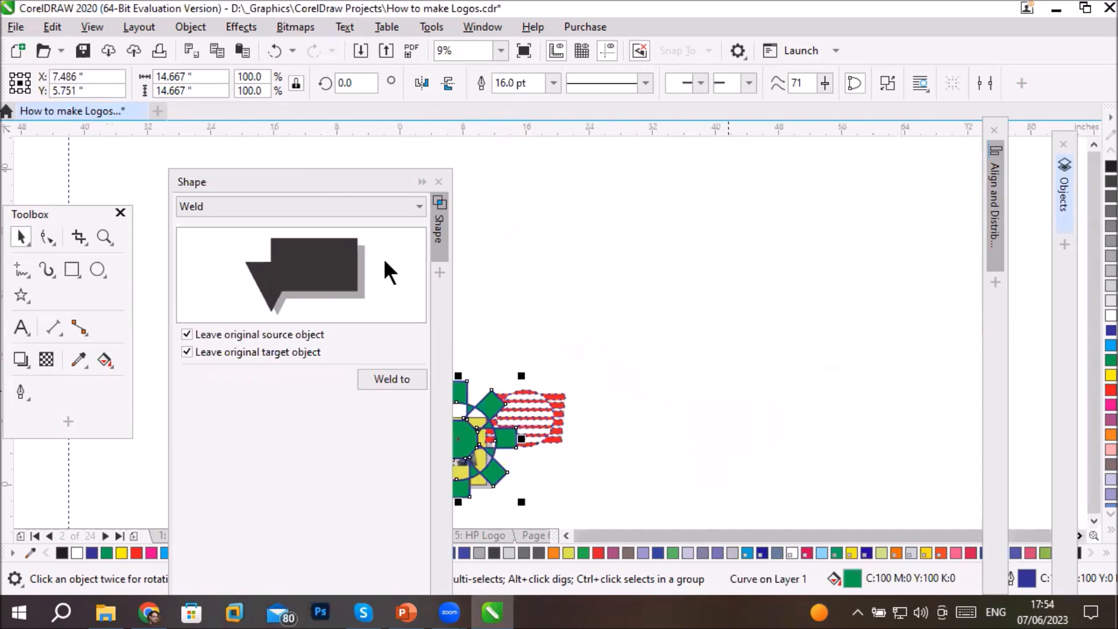
double_click(285, 179)
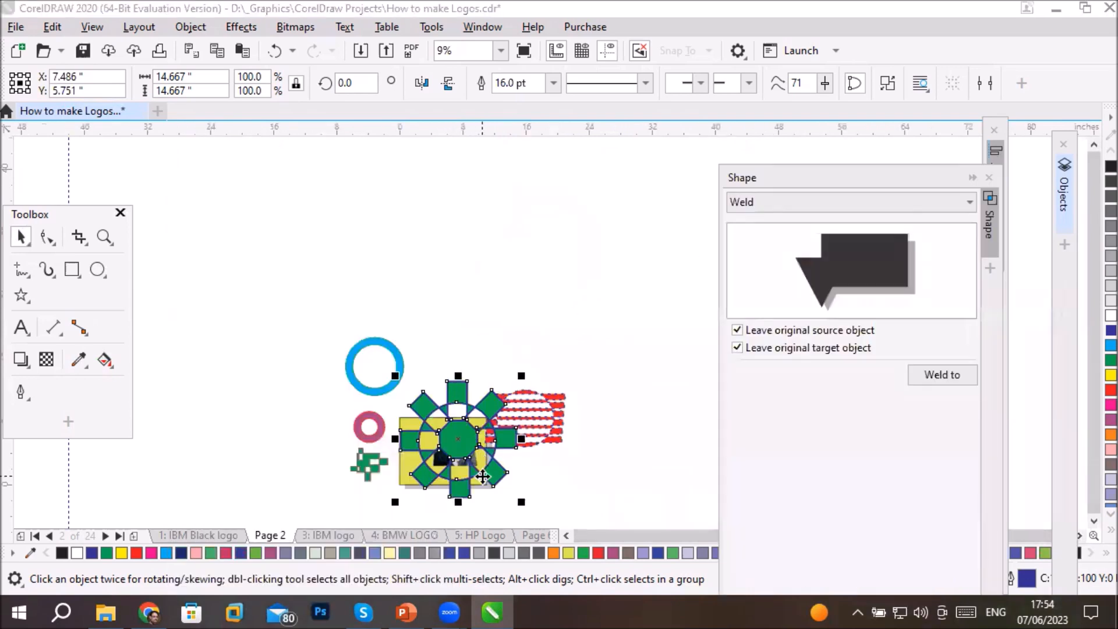
scroll(483, 477, "up", 2)
scroll(482, 476, "up", 2)
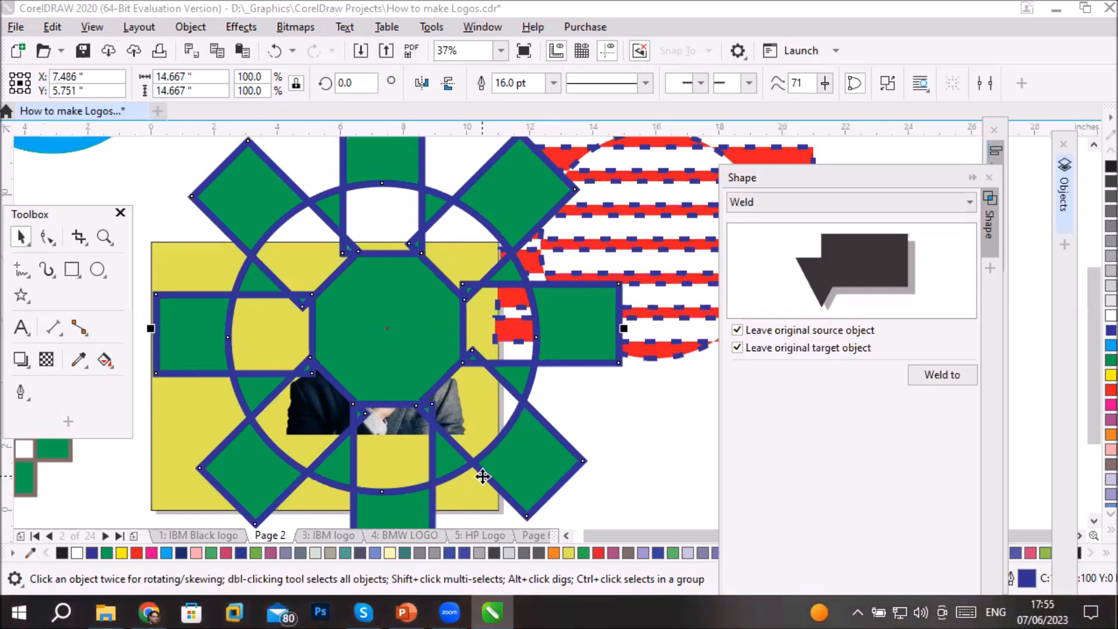
- Undo the combined shape's move, outline and fill changes, and the Combine itself, restoring the separate rectangles and circle
key("ctrl+z")
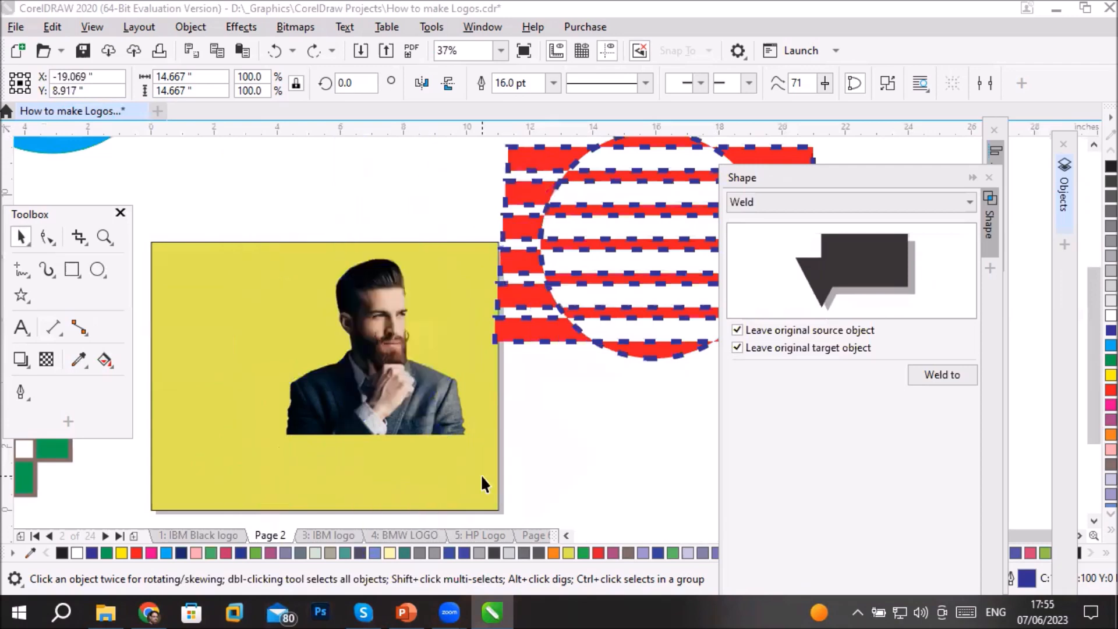
left_click(564, 534)
left_click(563, 535)
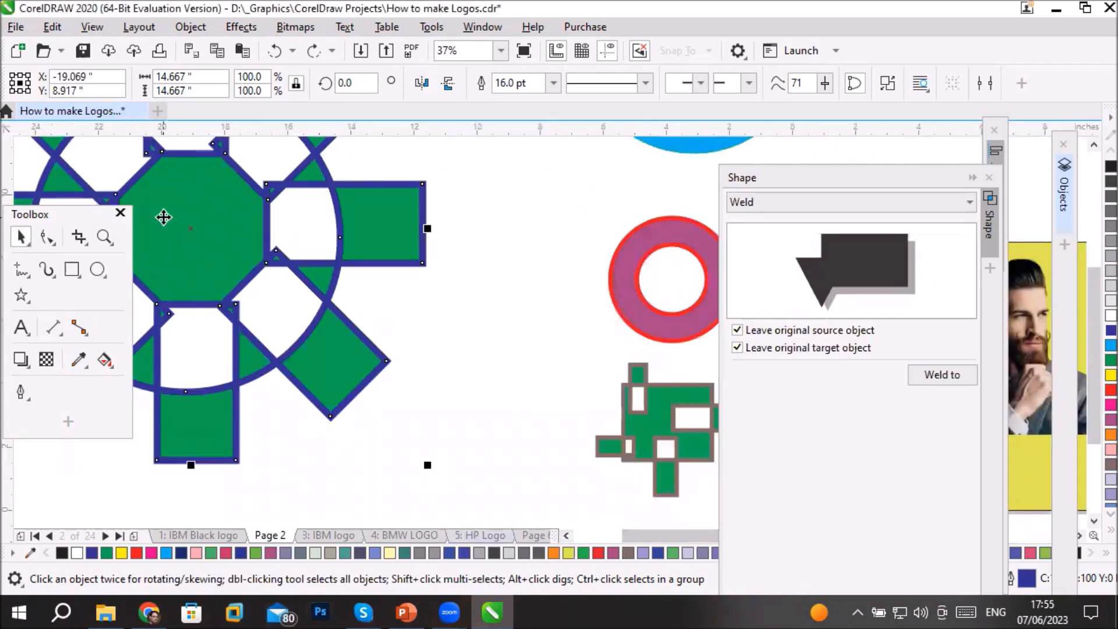
key("ctrl+z")
key("ctrl+z")
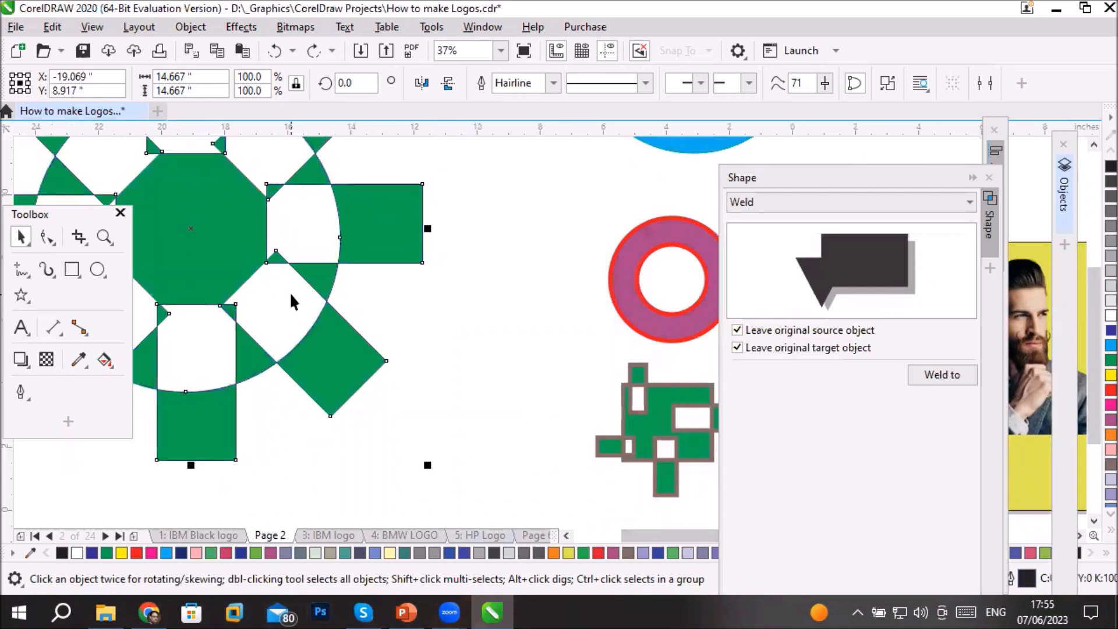
key("ctrl+z")
key("ctrl+z")
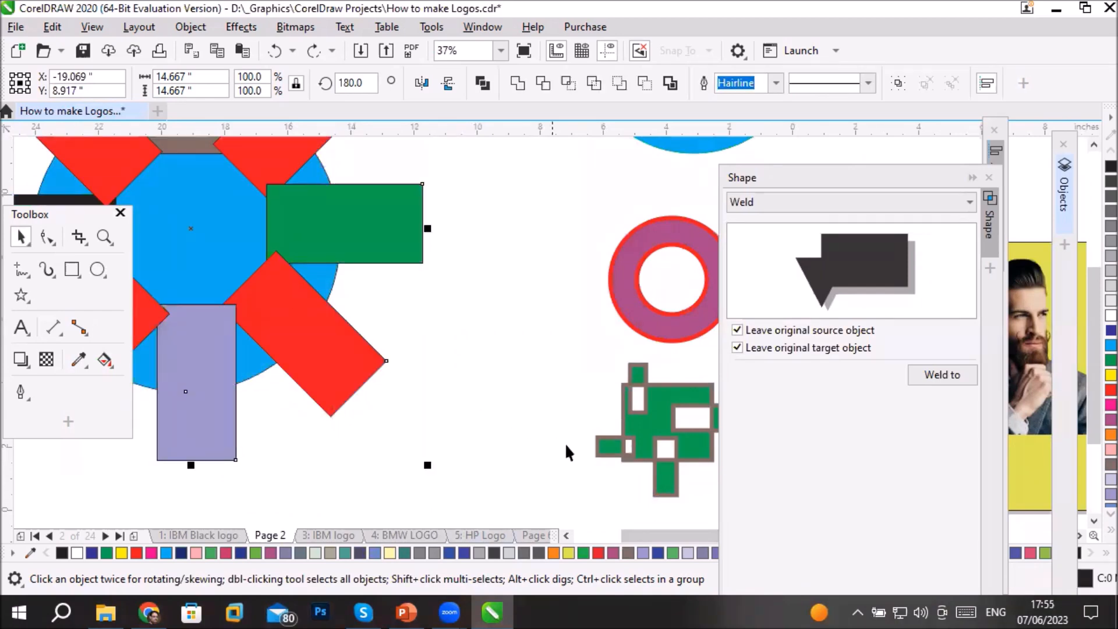
- Draw a black circle about 2.89 inches across and centre it inside the blue circle
left_click(564, 535)
left_click(564, 535)
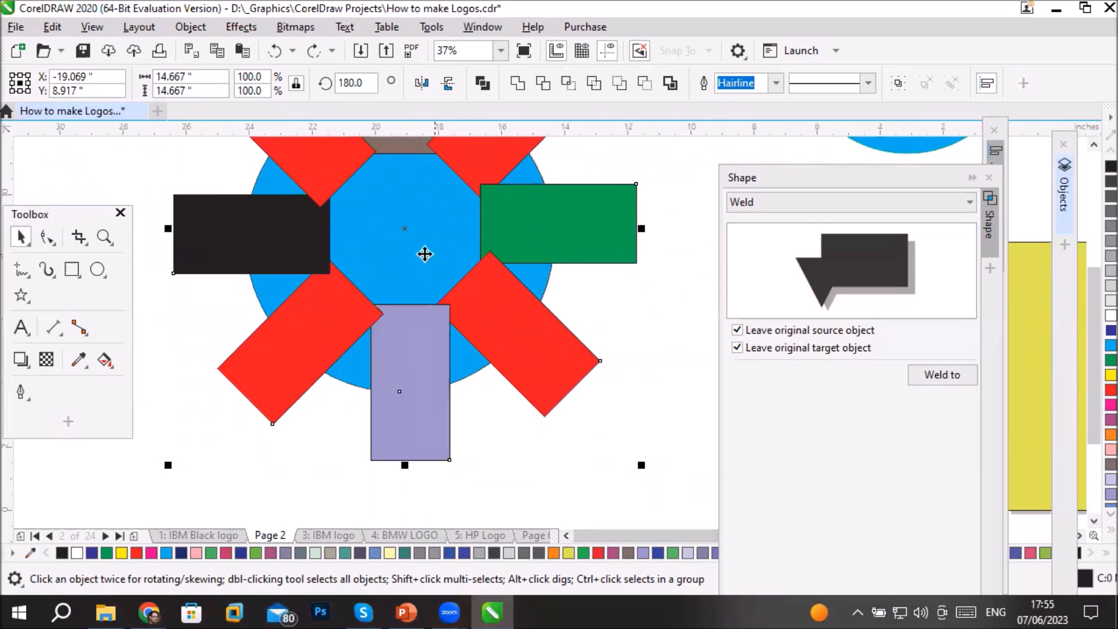
left_click(97, 269)
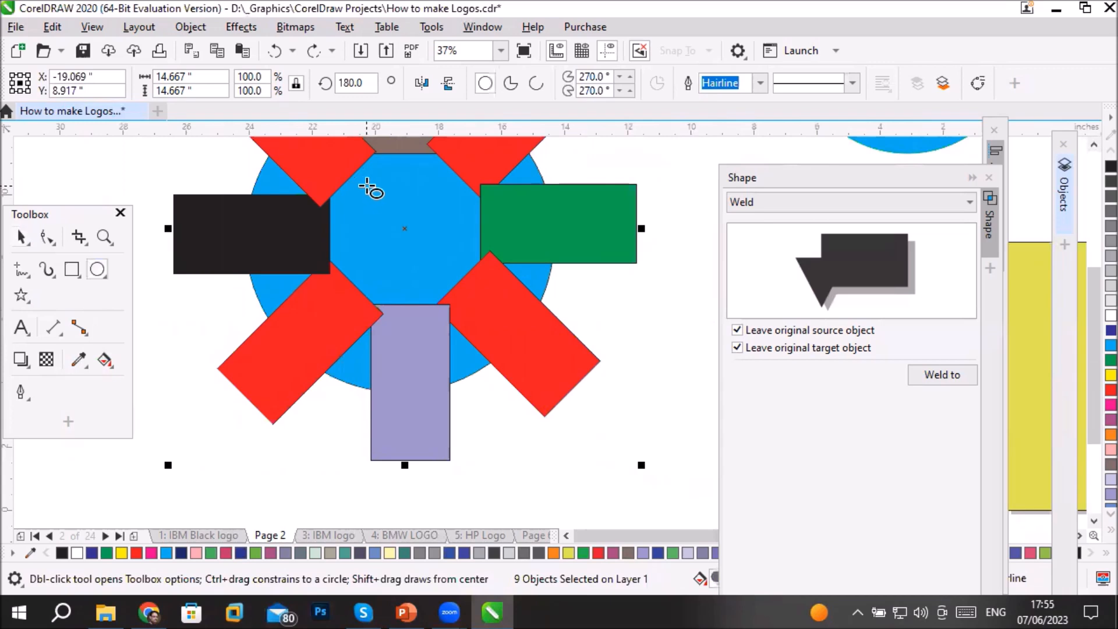
left_click_drag(367, 186, 373, 294)
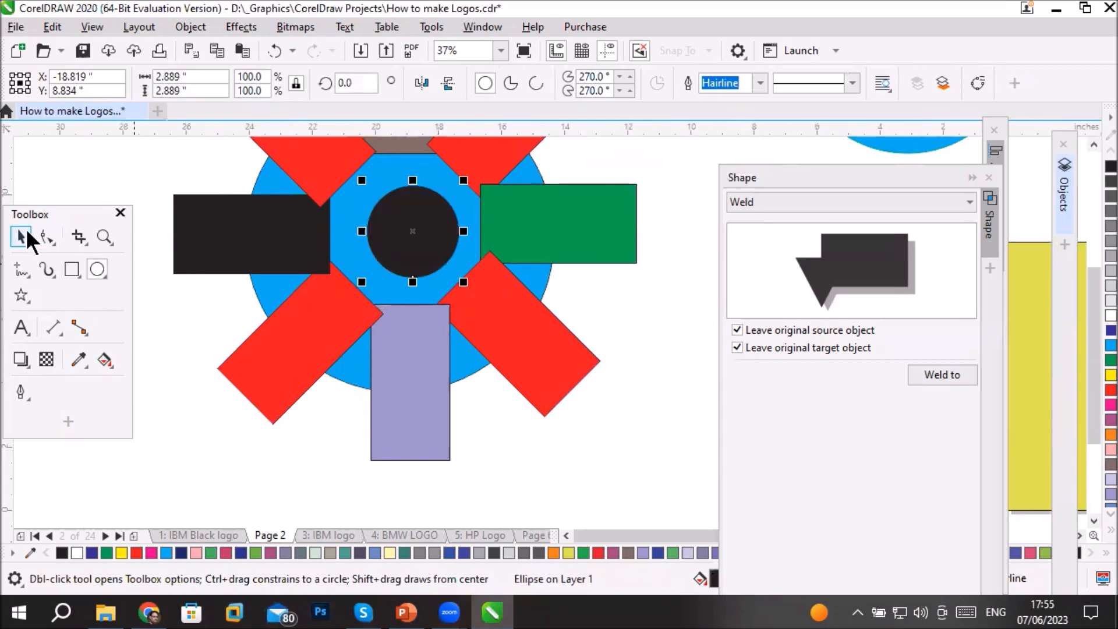
left_click(23, 236)
left_click_drag(391, 222, 383, 218)
left_click(426, 516)
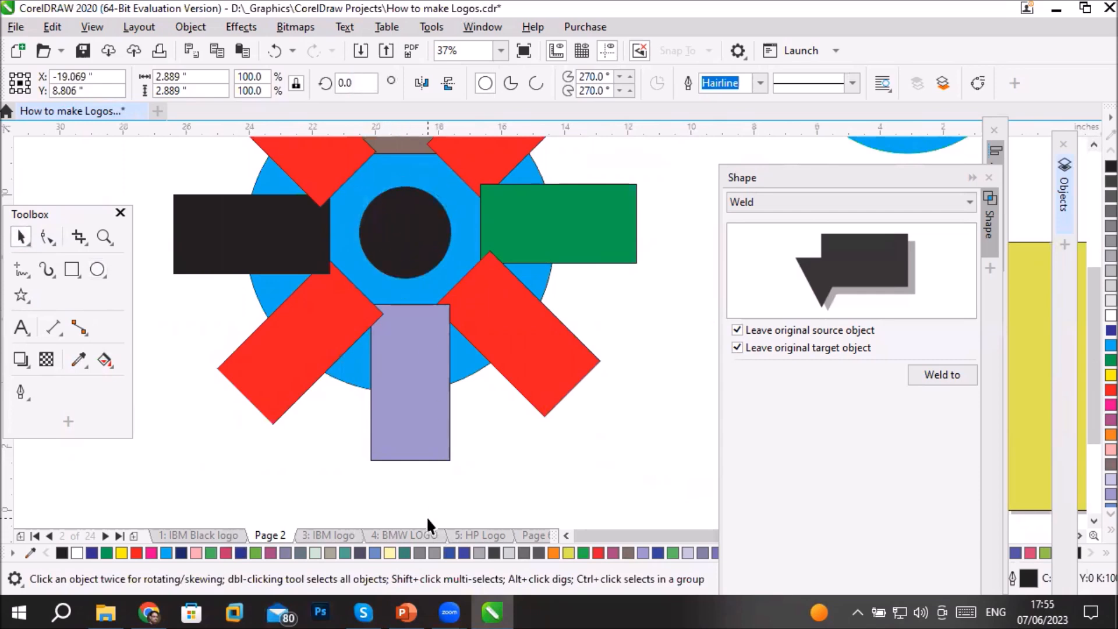
- Select all eight rectangles together with the blue and black circles
scroll(445, 445, "down", 1)
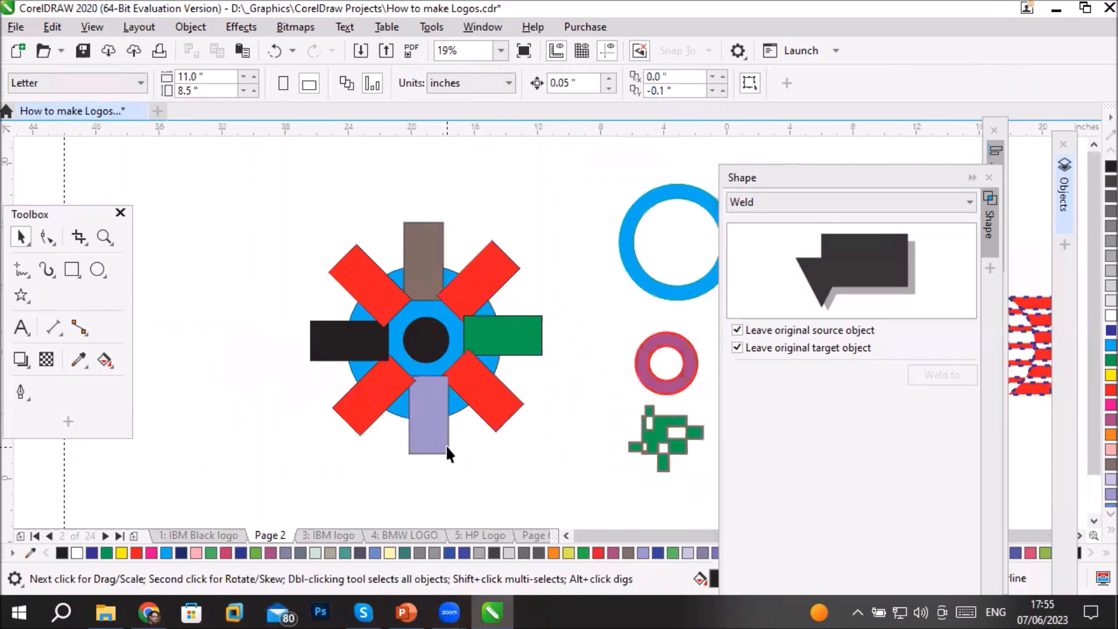
left_click(383, 298)
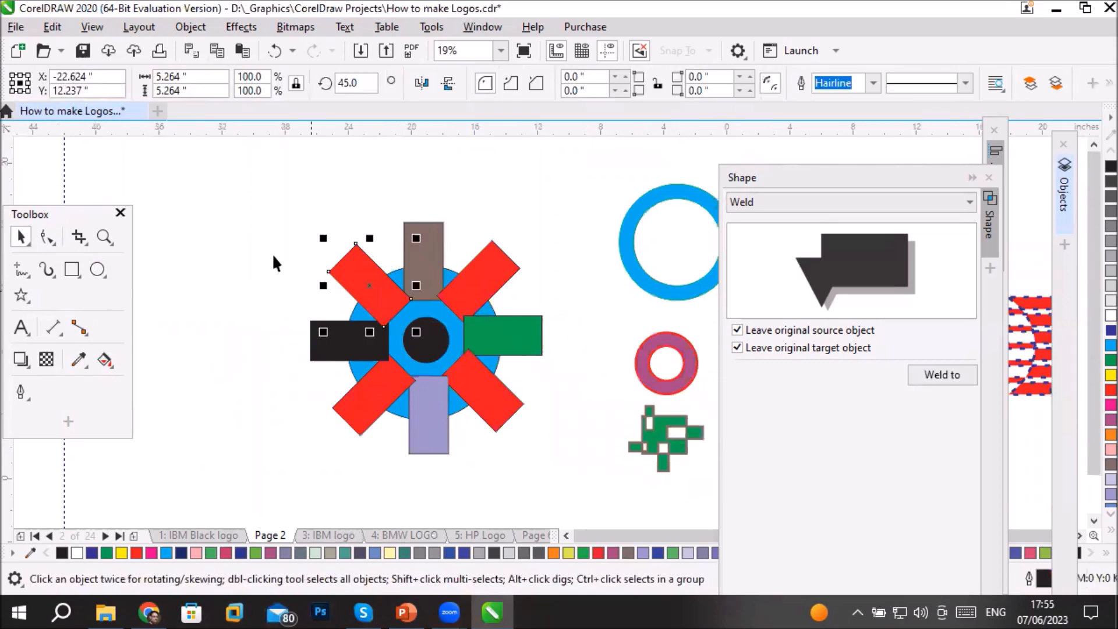
left_click_drag(260, 174, 582, 502)
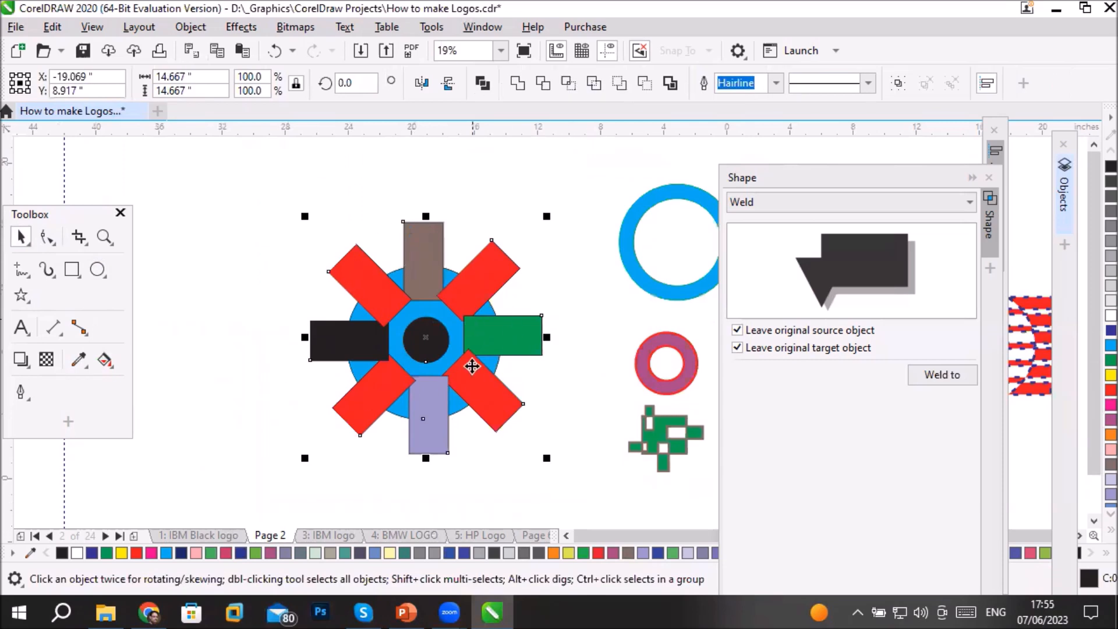
- Collapse the Shape docker, expand the Objects list and make the blue circle the last-selected object
left_click(972, 174)
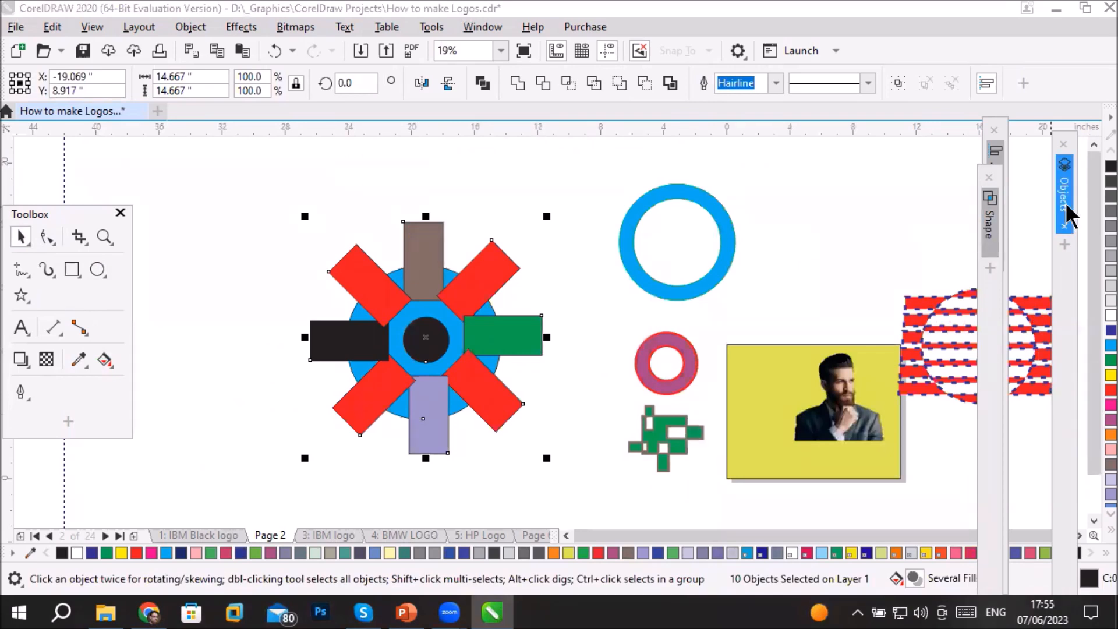
left_click(1066, 203)
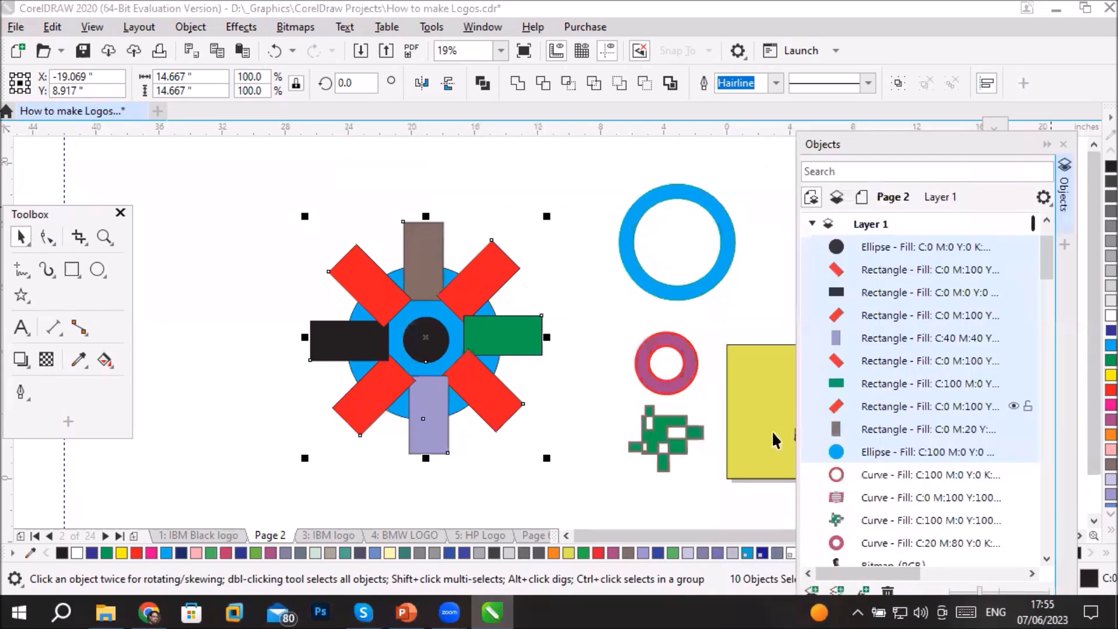
left_click(878, 451, "ctrl")
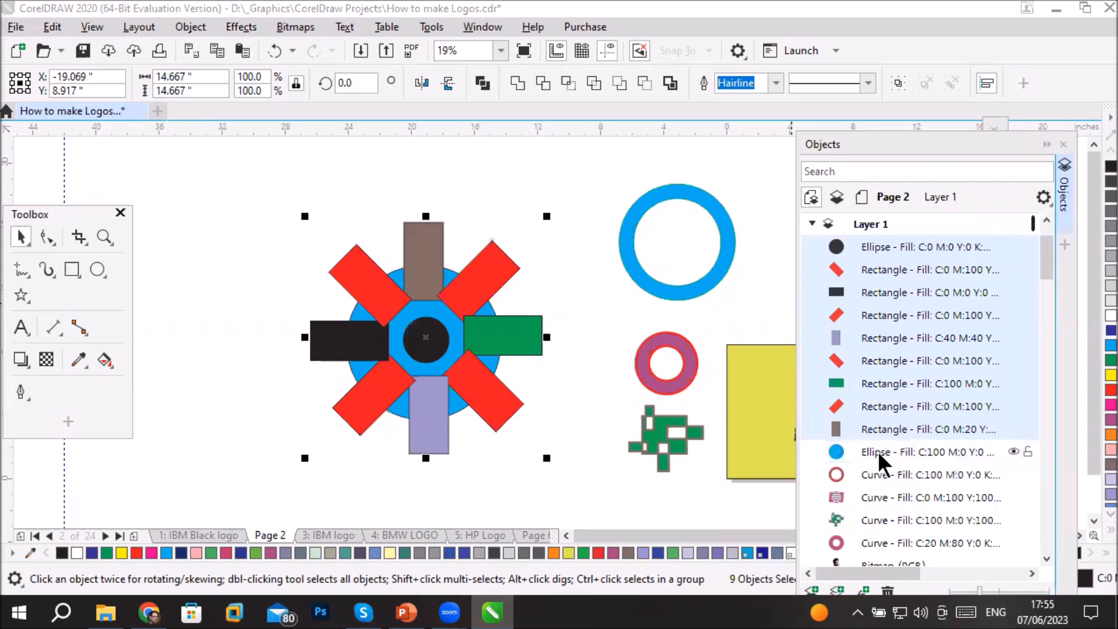
left_click(878, 450, "ctrl")
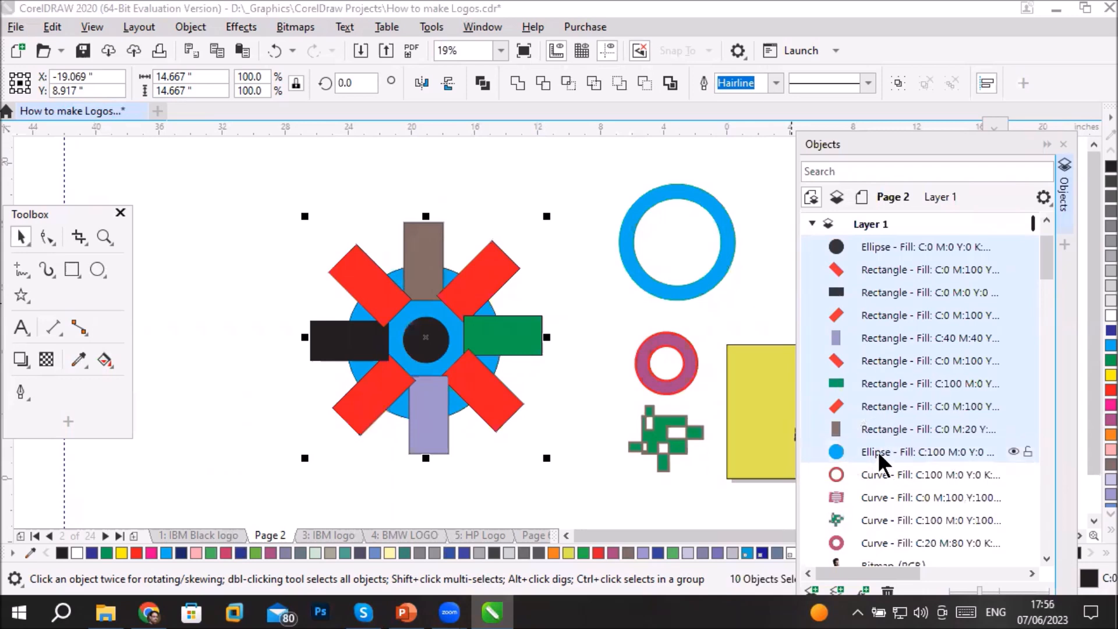
- Reselect the eight rectangles and two circles with the green rectangle as the last-selected object, and combine them
left_click(508, 494)
left_click_drag(260, 182, 586, 492)
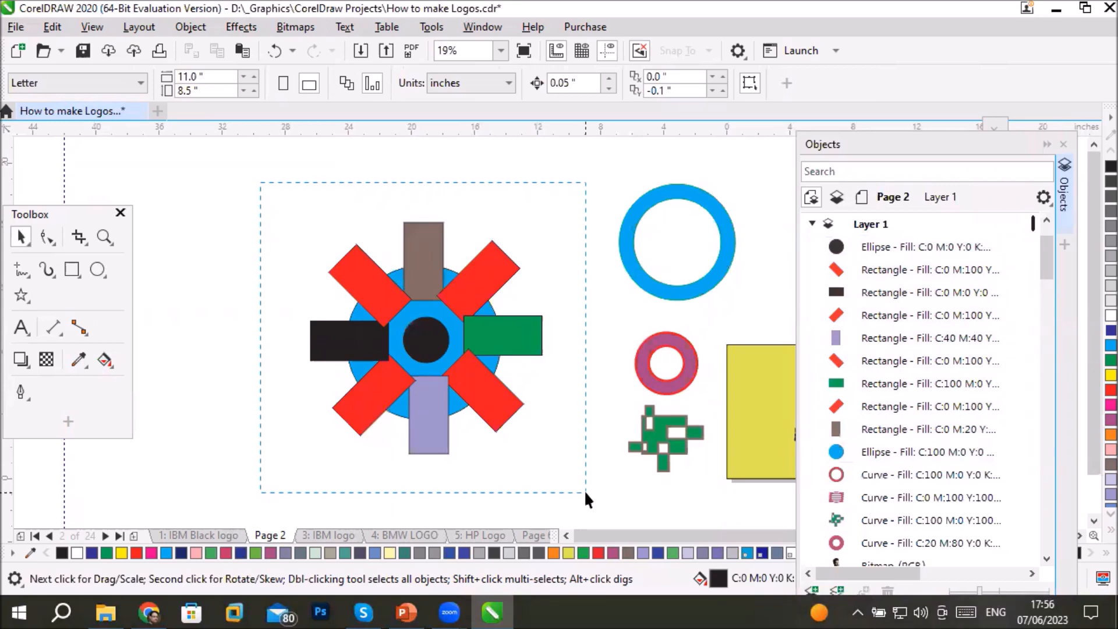
left_click_drag(585, 490, 585, 491)
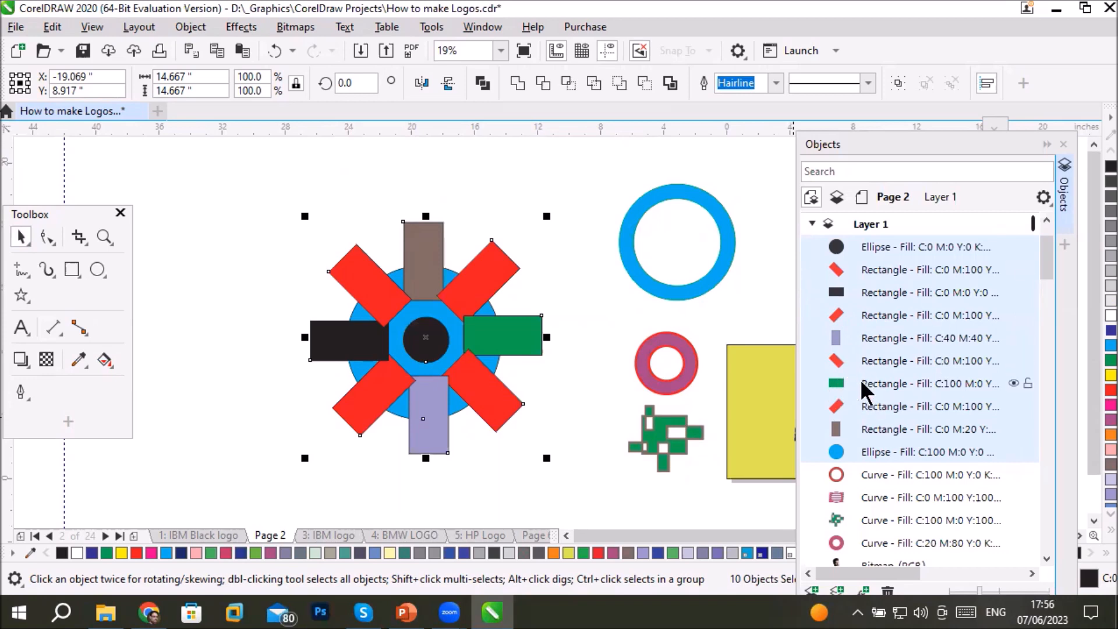
left_click(879, 383, "ctrl")
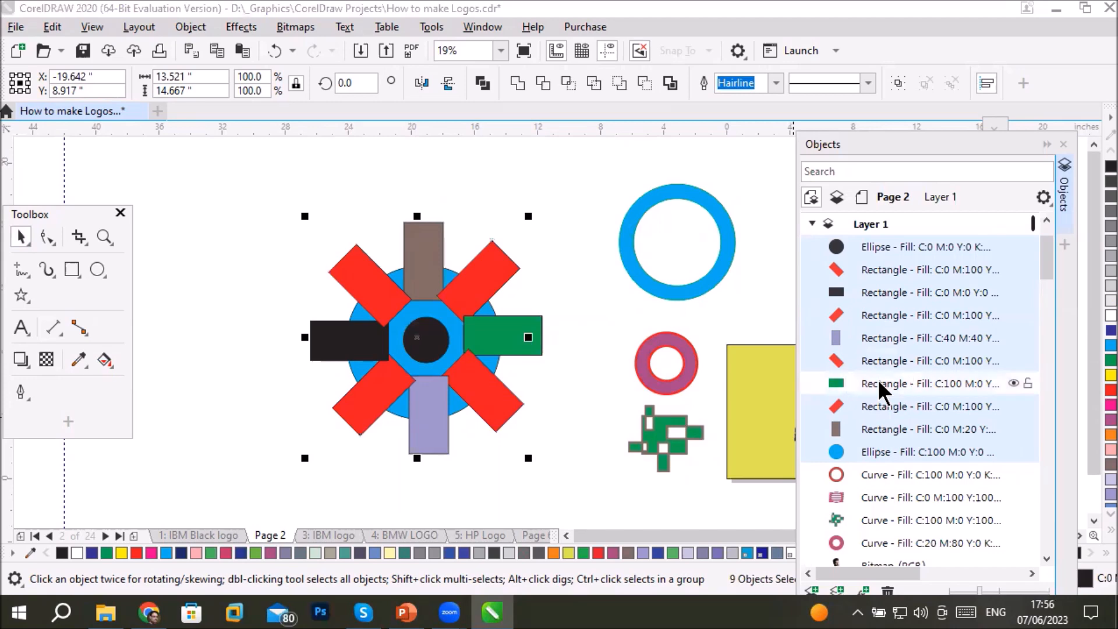
left_click(878, 379, "ctrl")
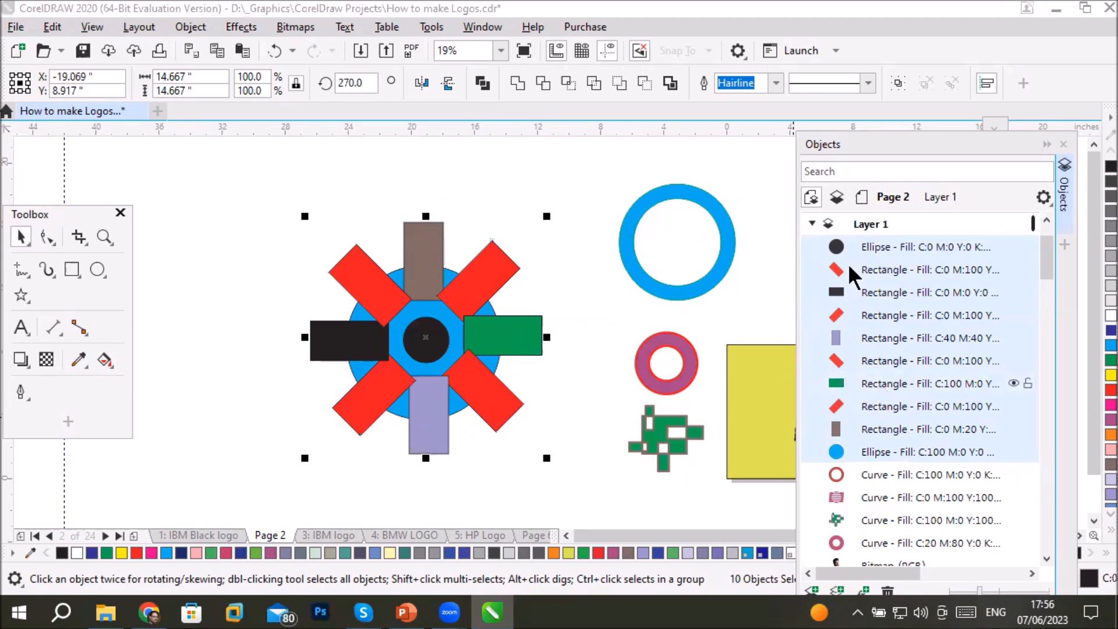
left_click(481, 83)
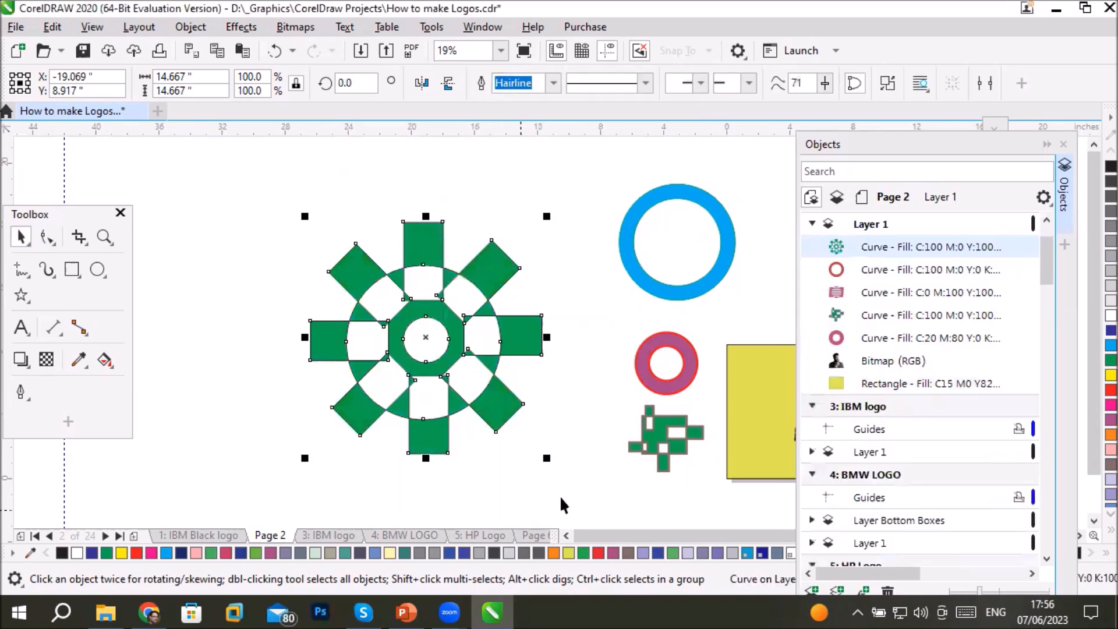
- Collapse the Objects list and move the combined green wheel over the portrait on the yellow page
left_click(1047, 146)
left_click(1080, 535)
left_click(1080, 536)
left_click(1079, 536)
left_click(1080, 536)
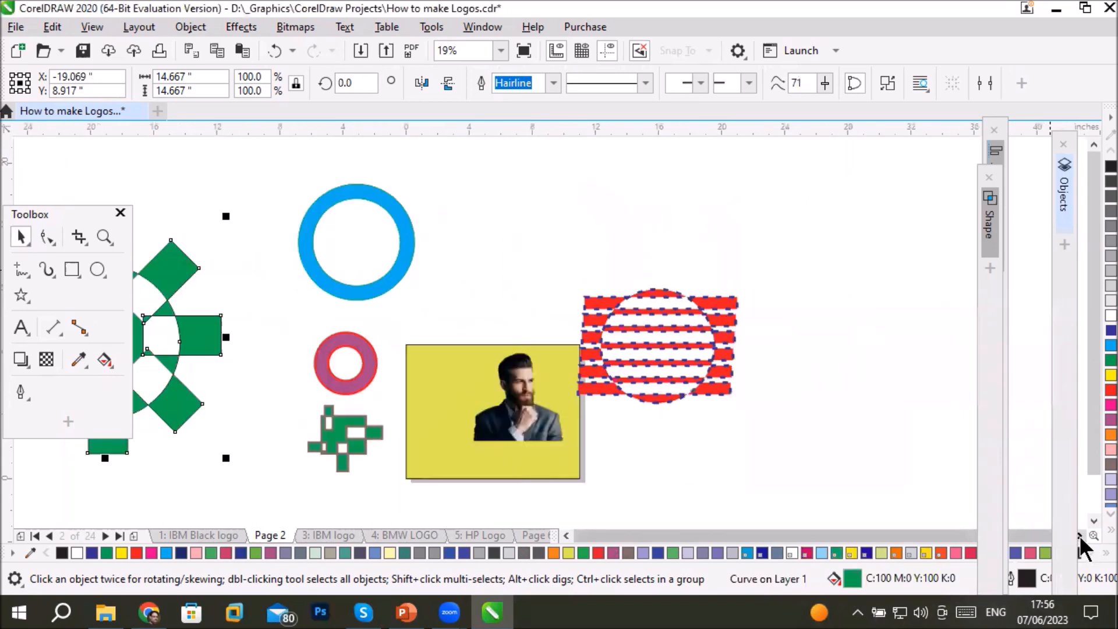
left_click_drag(182, 331, 594, 383)
- Move the red striped shape up and away from the yellow page, and shift the blue ring slightly
left_click_drag(696, 337, 772, 186)
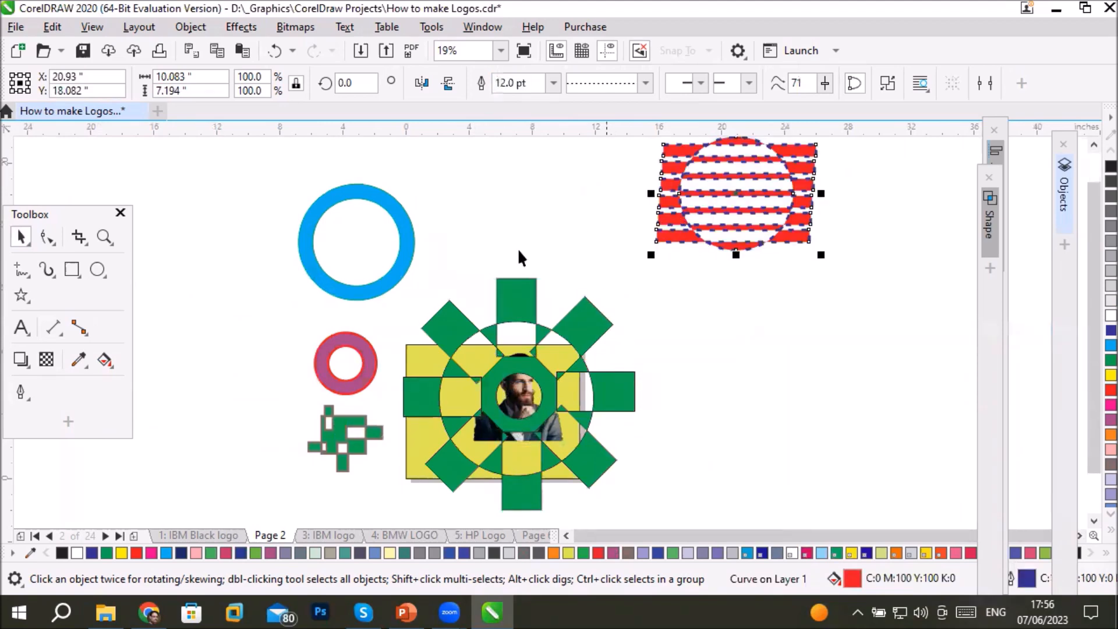
left_click_drag(396, 230, 391, 233)
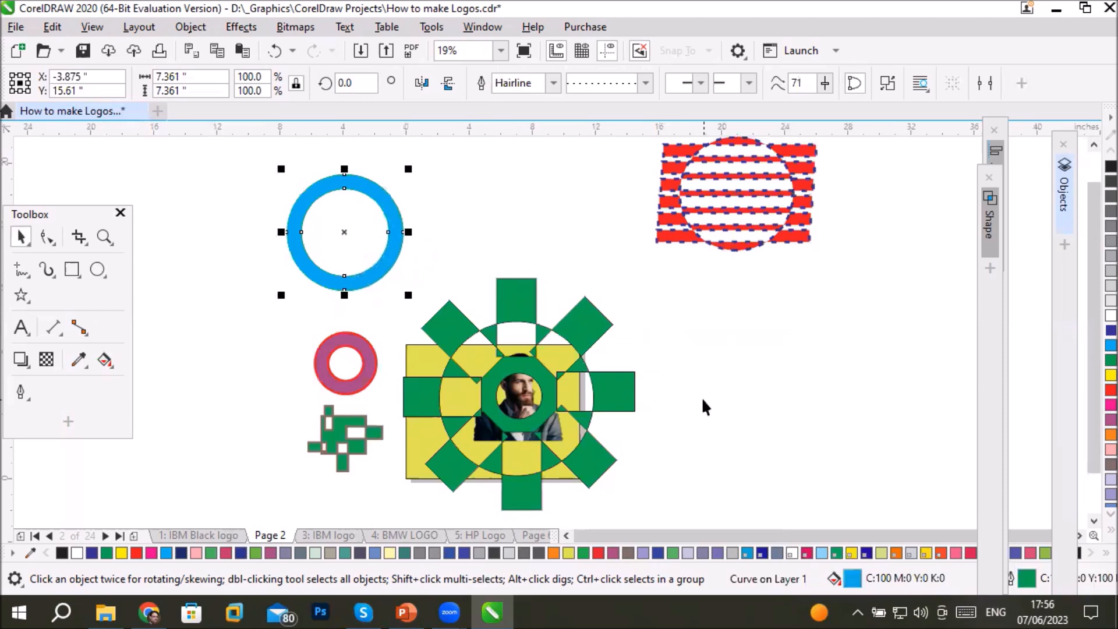
left_click(684, 421)
- Scale the green wheel down to about 9.06 inches and position it over the yellow page
left_click(567, 324)
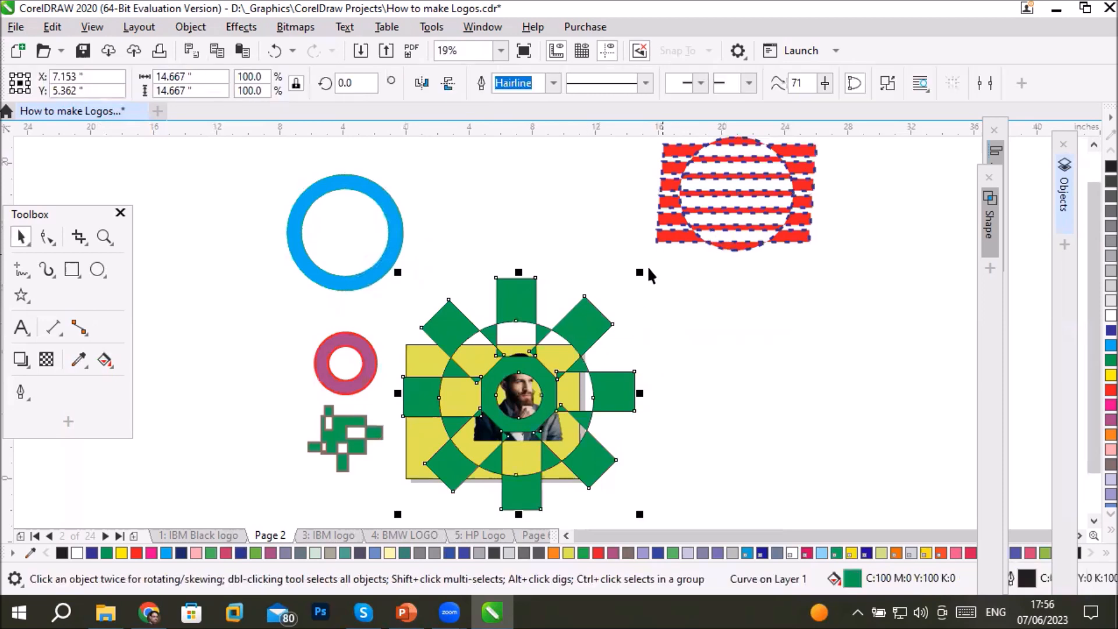
left_click_drag(641, 276, 597, 318)
left_click_drag(533, 393, 516, 405)
left_click(722, 443)
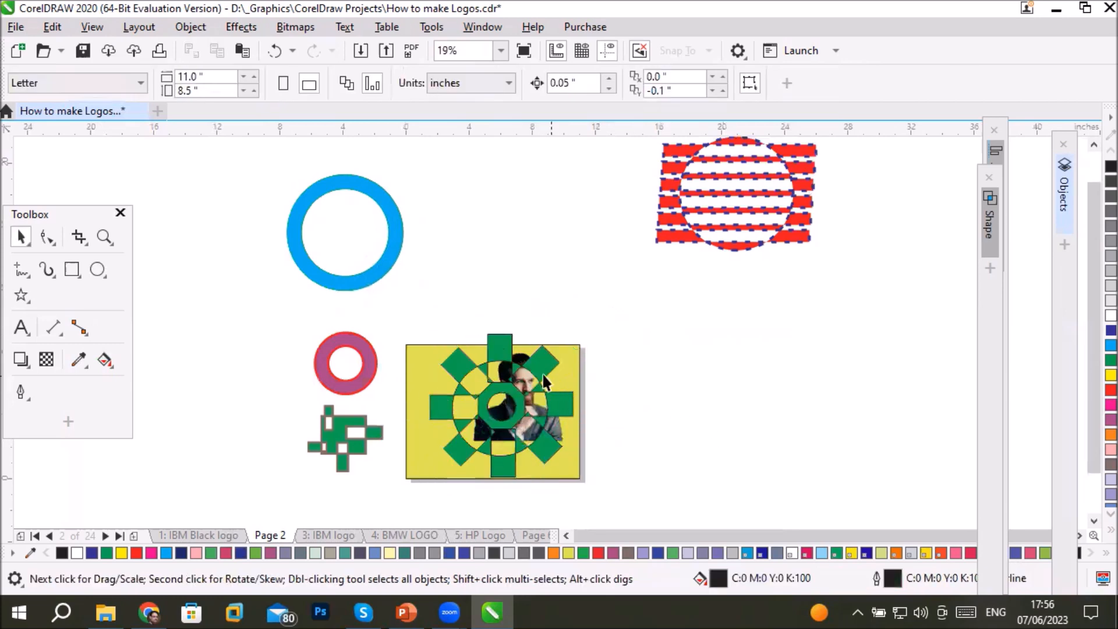
- With the Shape tool, pull the nearest inner corner nodes of the wheel's top and left rectangles outward until they nearly meet
scroll(526, 388, "up", 3)
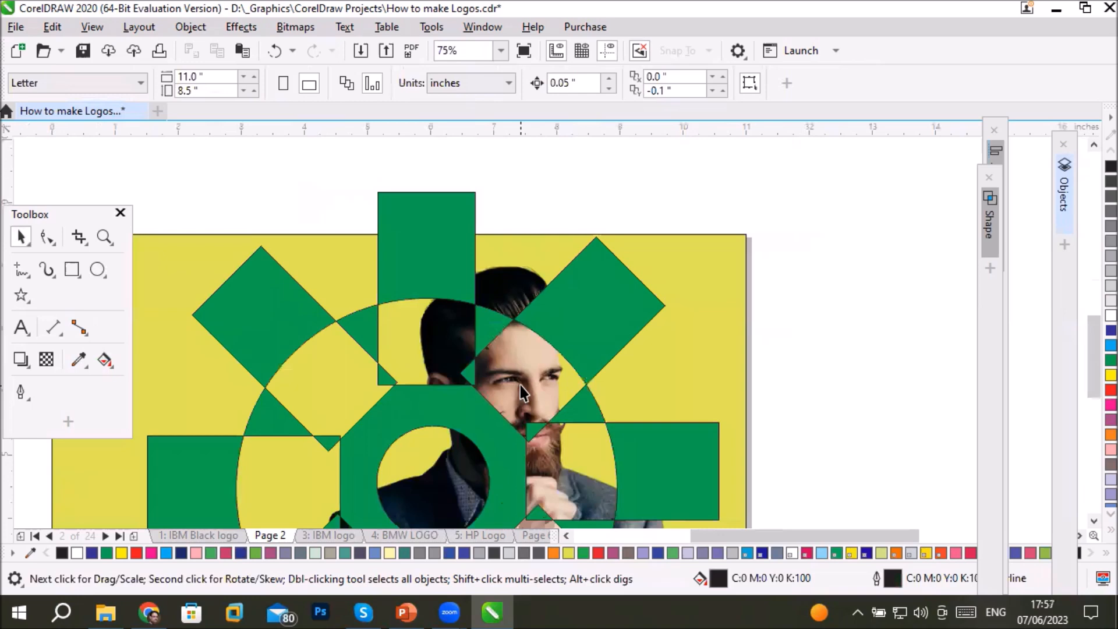
scroll(520, 385, "down", 3)
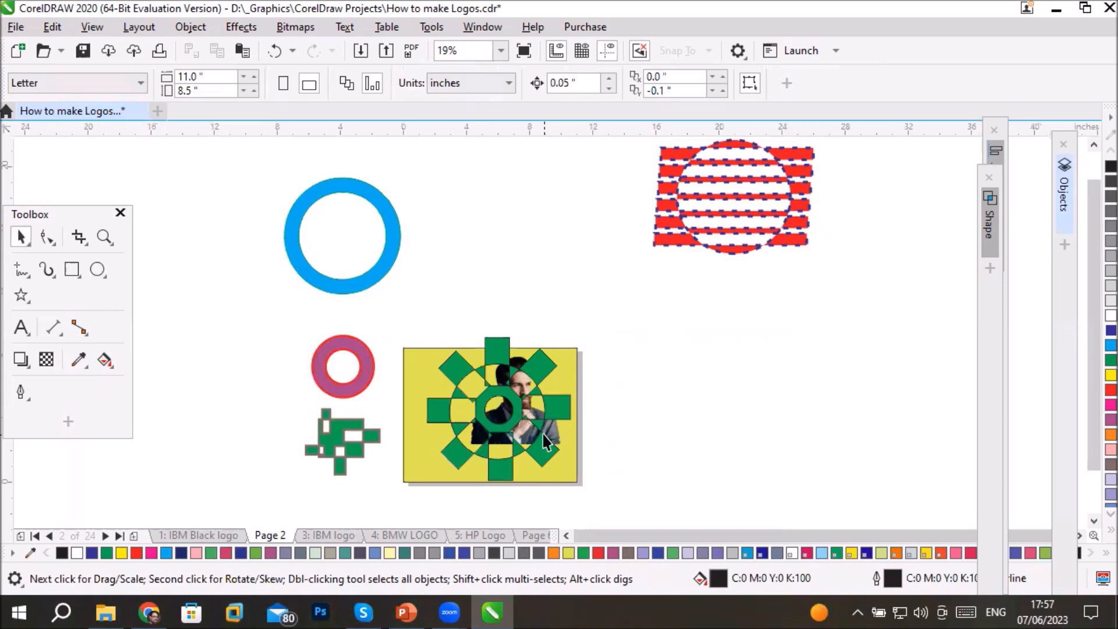
scroll(483, 414, "up", 3)
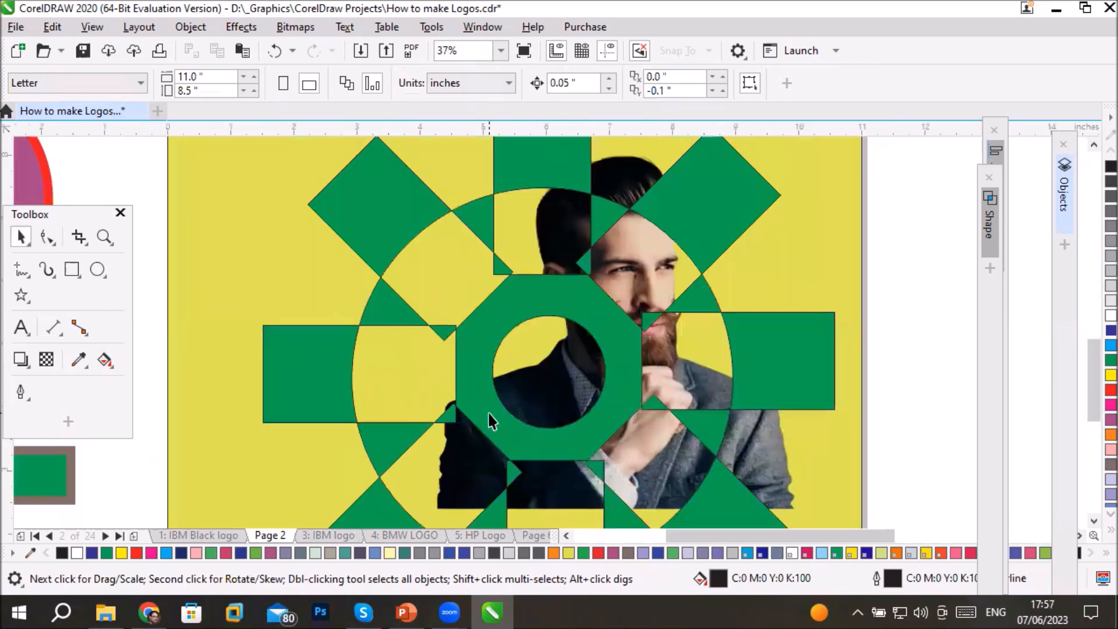
left_click(502, 315)
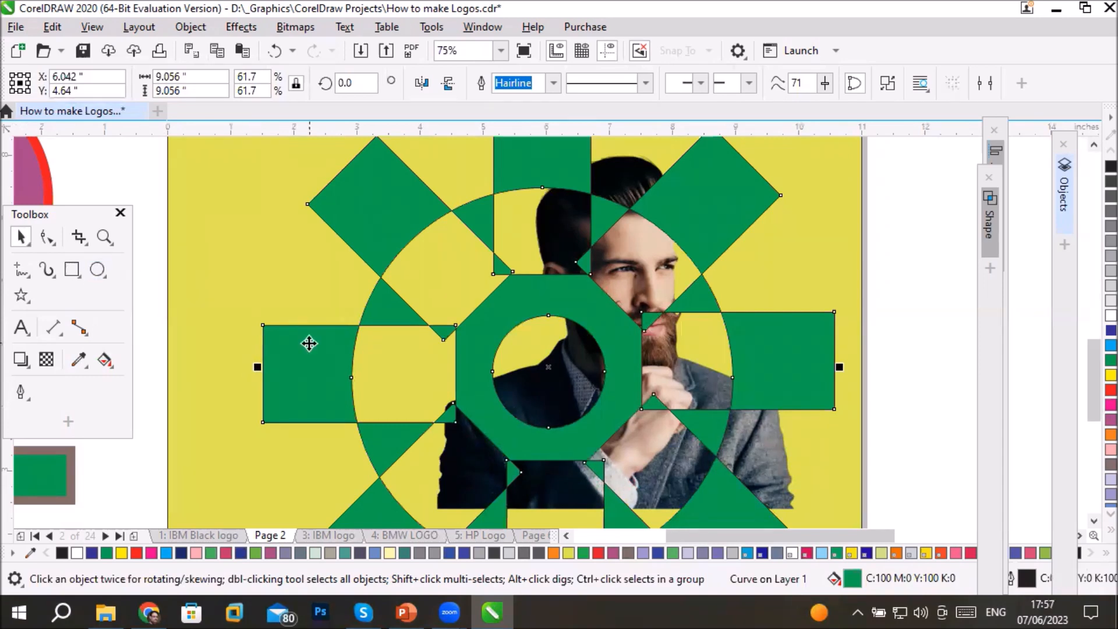
left_click(46, 237)
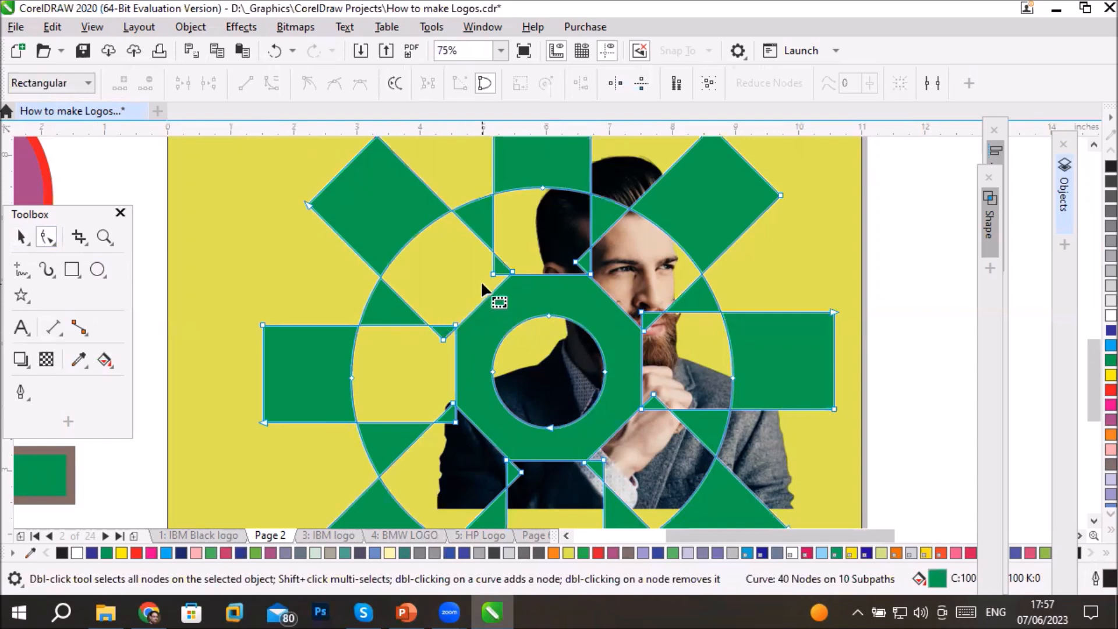
left_click(494, 274)
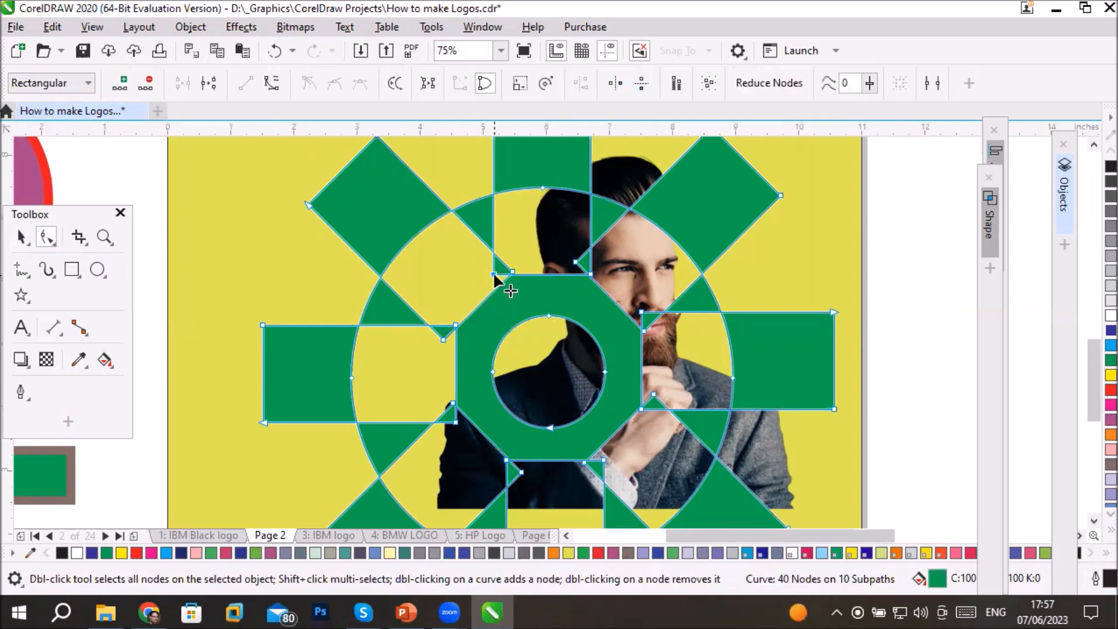
left_click_drag(492, 273, 443, 278)
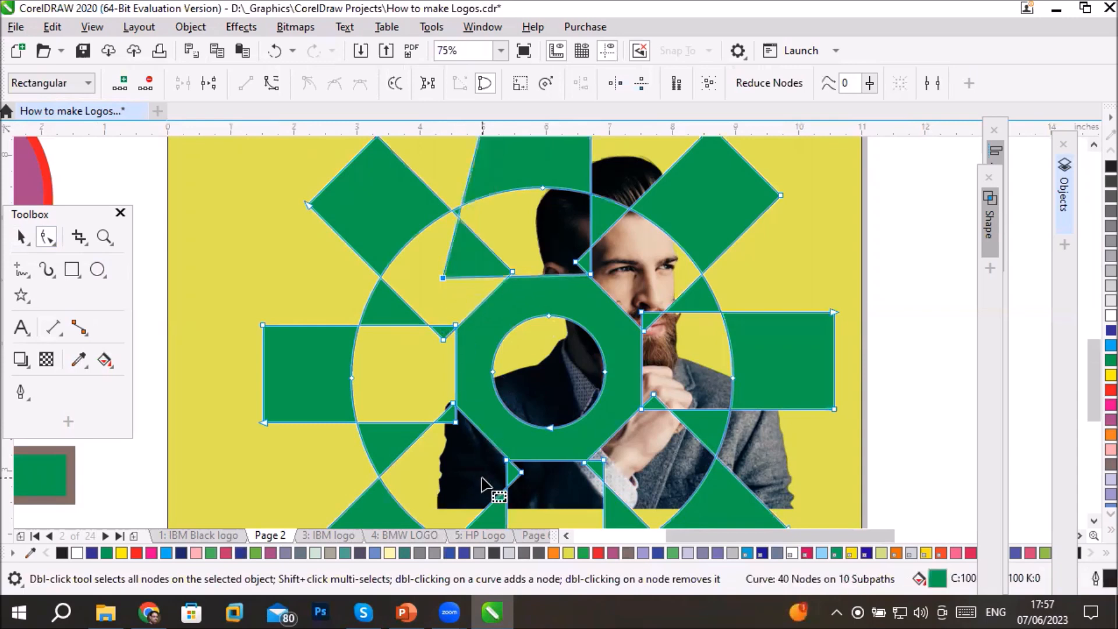
left_click(455, 326)
left_click_drag(456, 324, 440, 277)
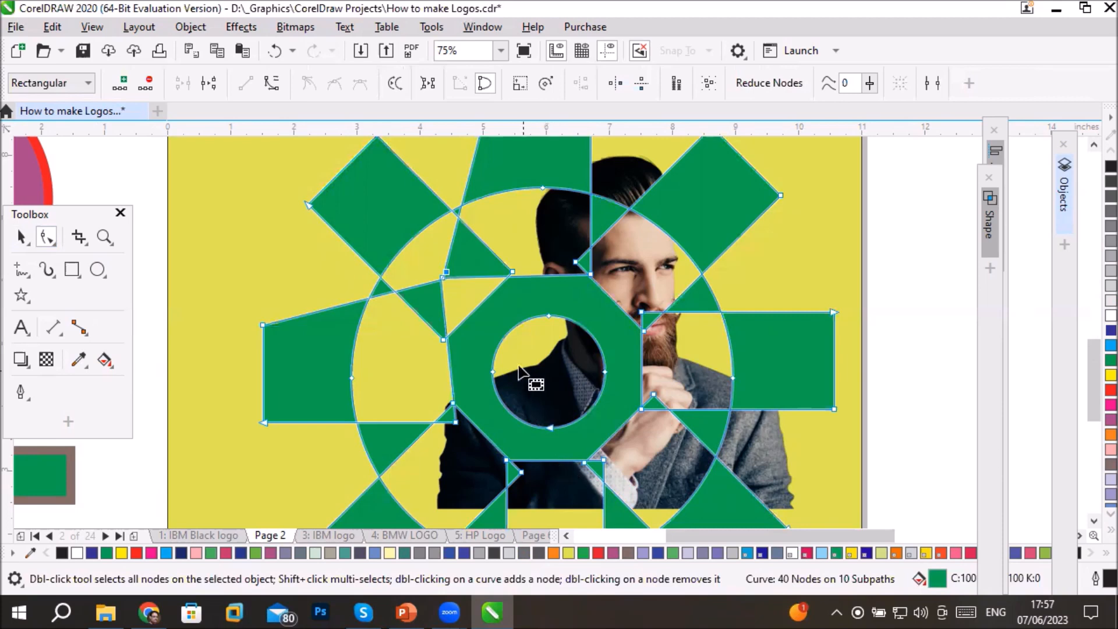
- Select the two side nodes of the wheel's central circle and move them upward to deform the hole
left_click(493, 371)
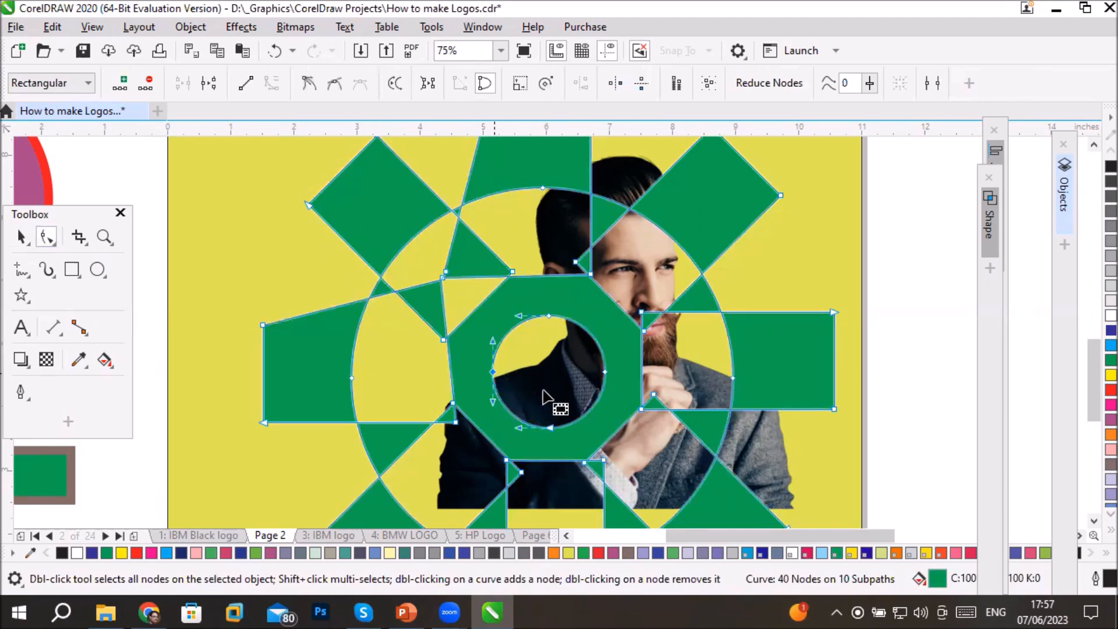
left_click(603, 369, "shift")
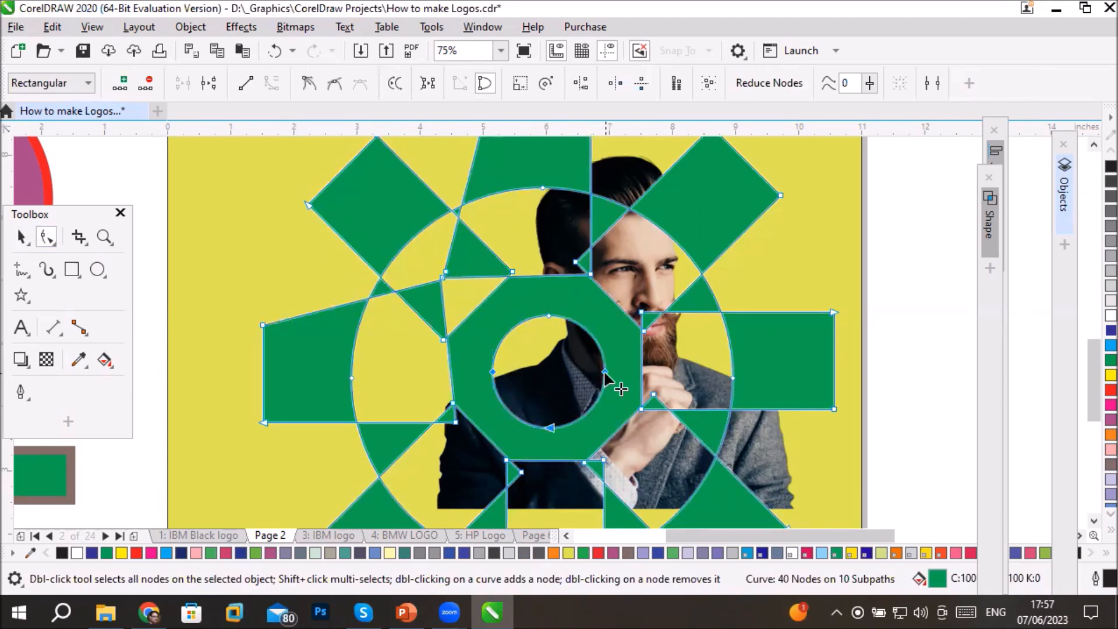
left_click_drag(603, 369, 606, 329)
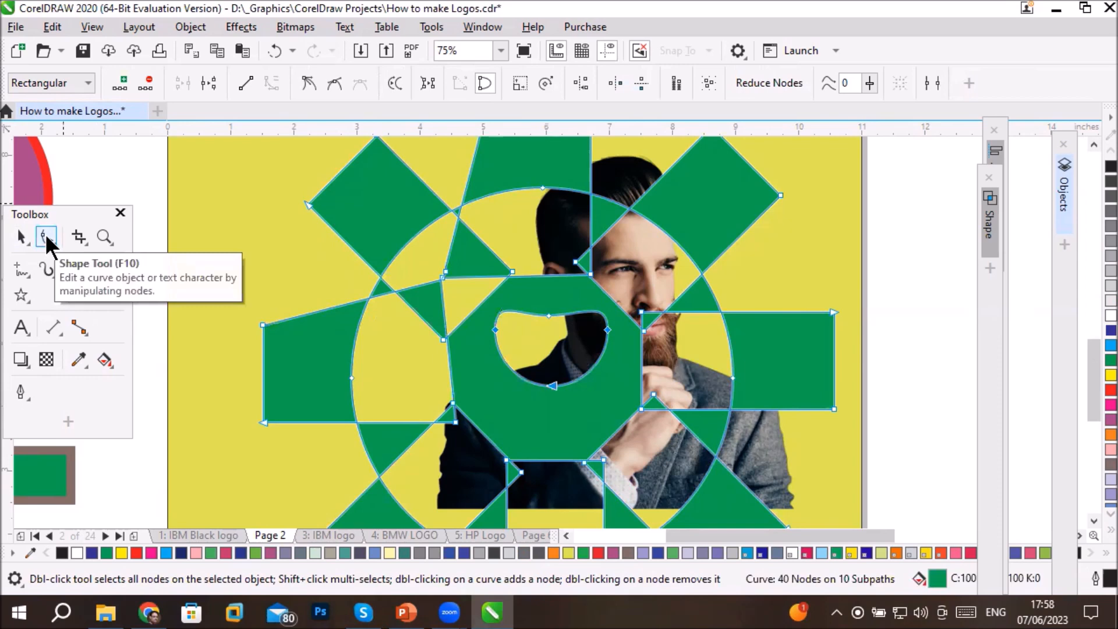
- Shrink the green wheel to about 4.93 inches and move it off the yellow page to the upper right
scroll(244, 337, "down", 4)
scroll(330, 344, "up", 4)
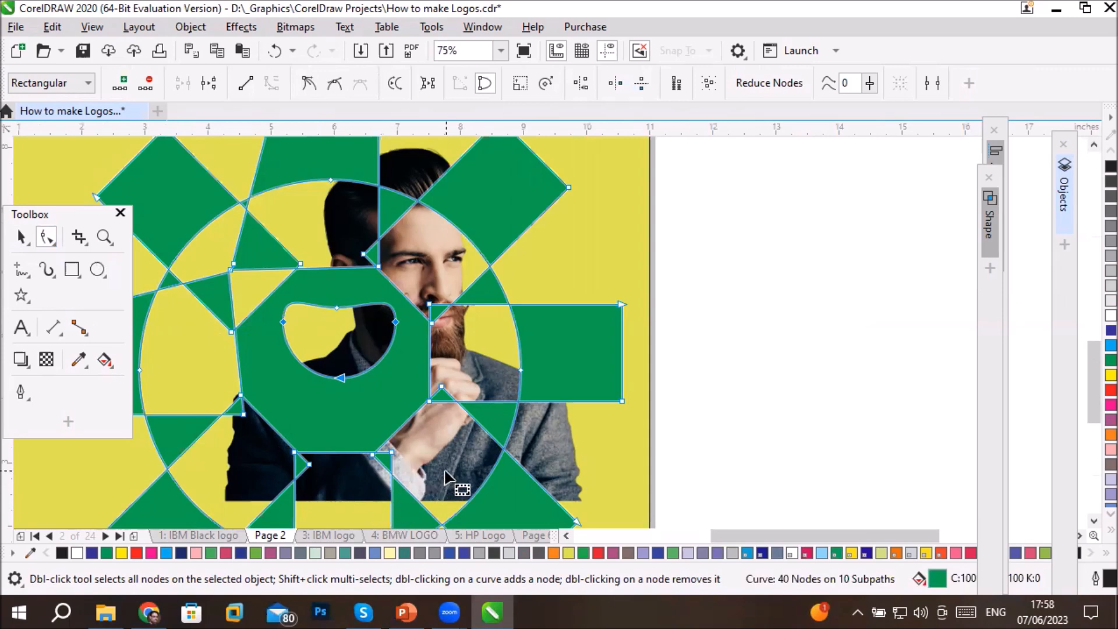
scroll(681, 348, "down", 2)
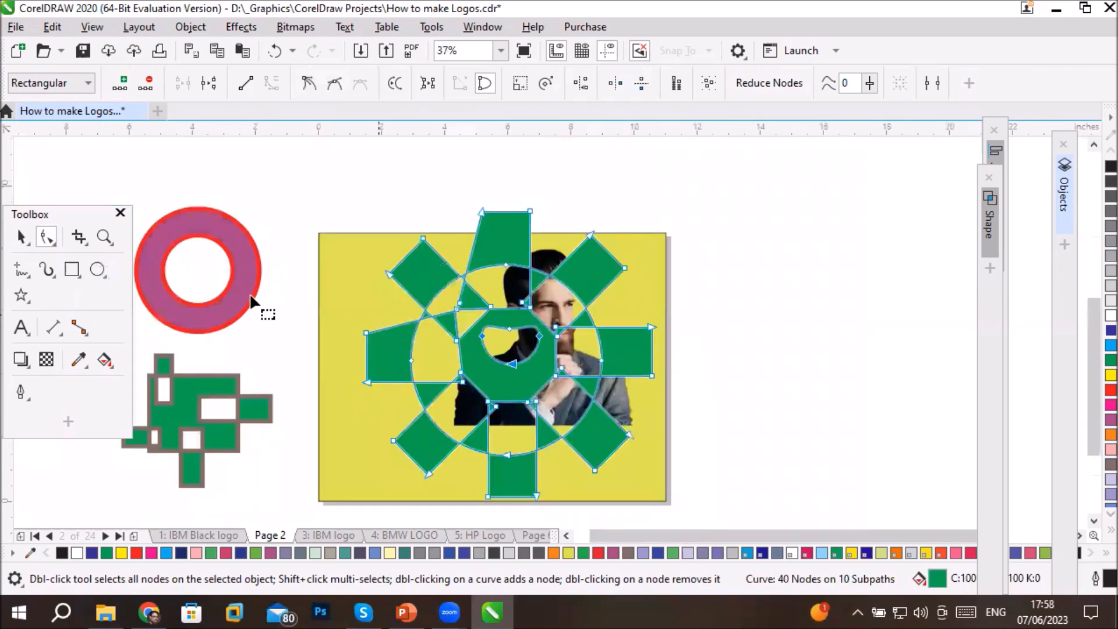
left_click(16, 238)
left_click_drag(752, 334, 827, 314)
left_click_drag(675, 440, 766, 308)
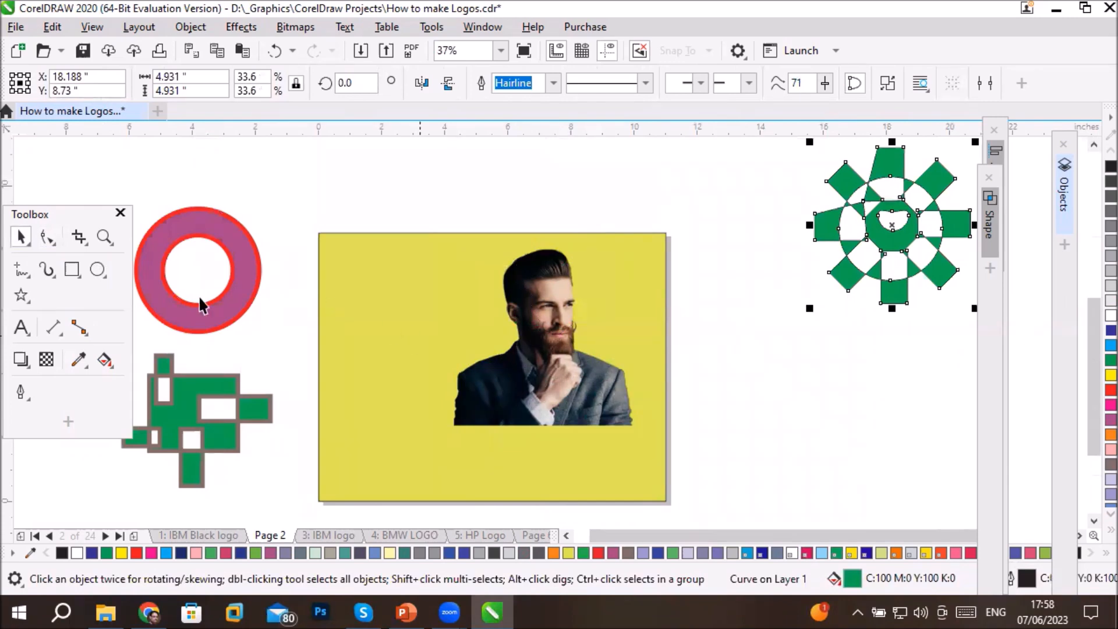
- Draw an ellipse about 8.28 by 1.83 inches above the yellow page and fill it with cyan (C:100 M:0 Y:0 K:0)
left_click(97, 270)
left_click_drag(351, 144, 622, 212)
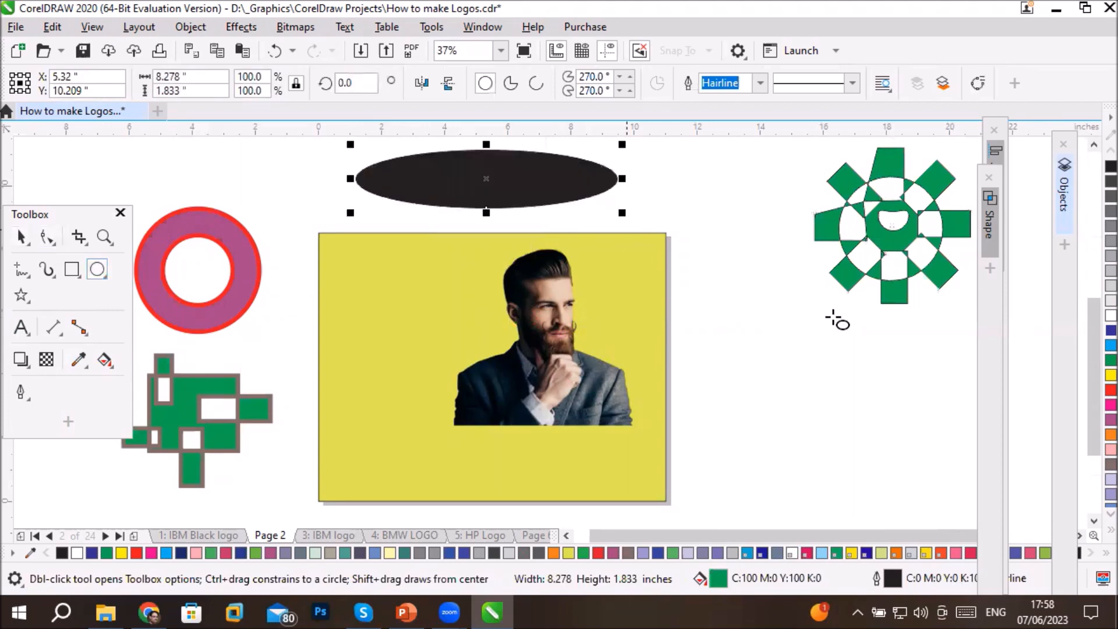
left_click(1111, 346)
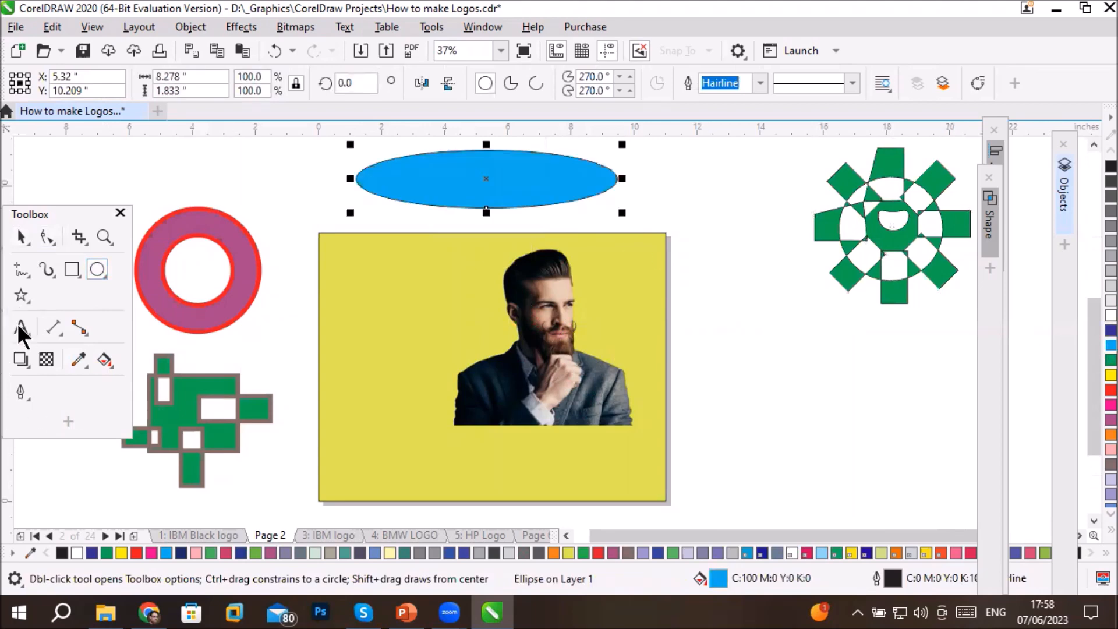
- Add the artistic text "Combine" beside the blue ellipse
left_click(21, 328)
left_click(684, 208)
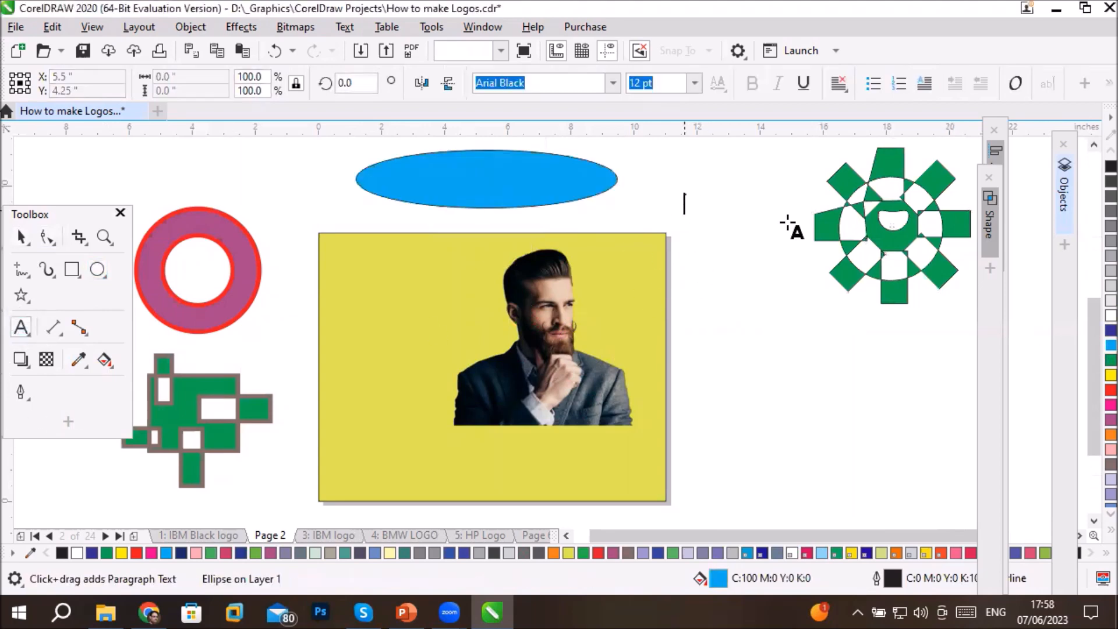
type("Com")
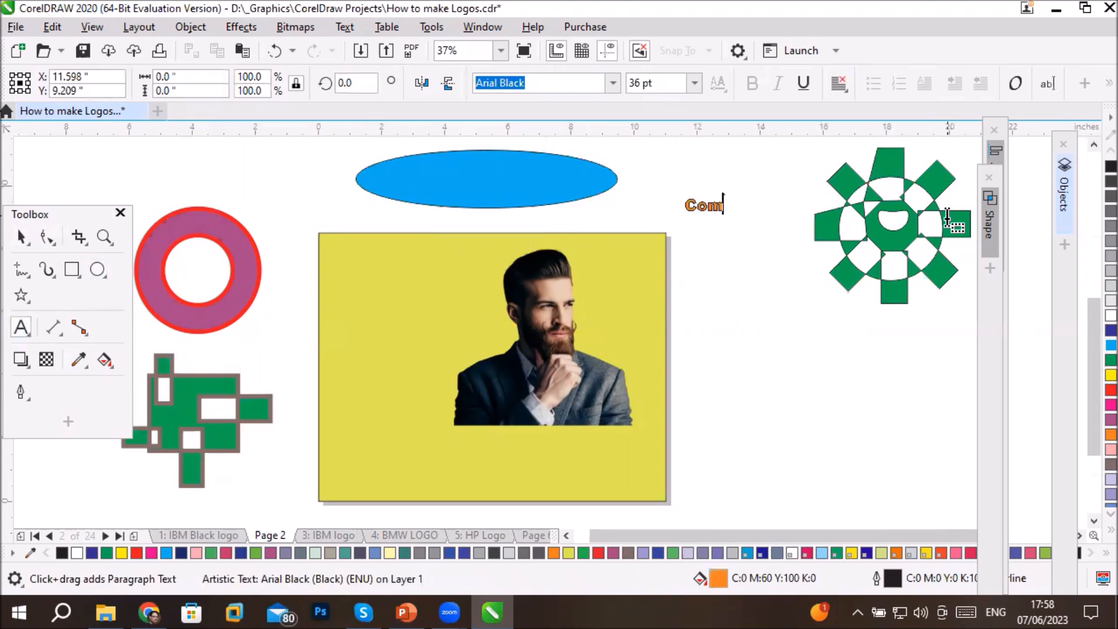
type("bine")
left_click(21, 237)
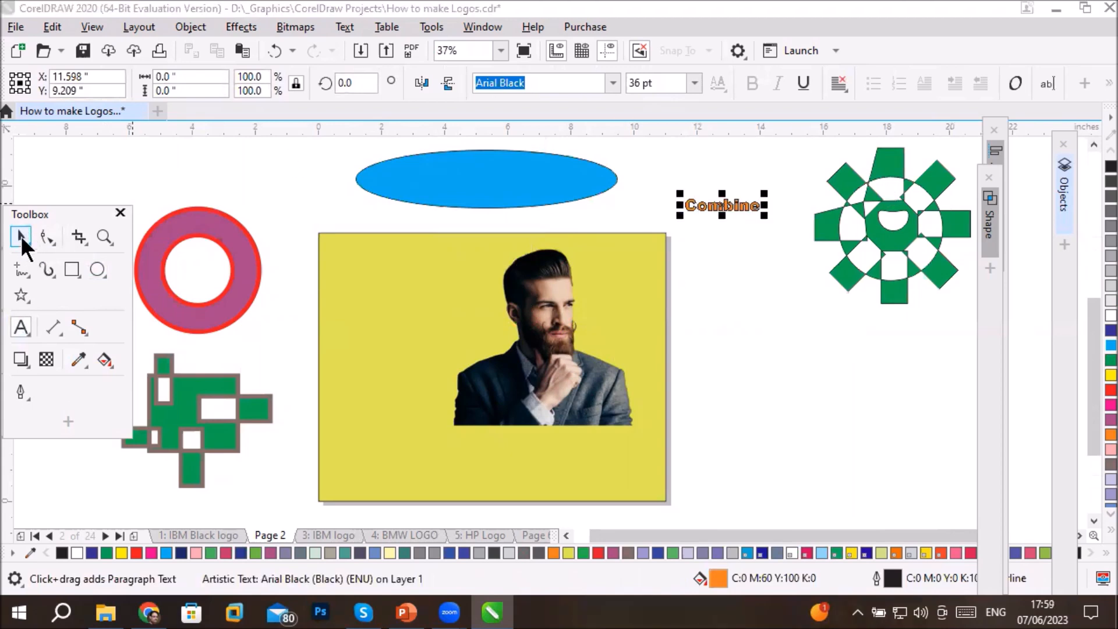
- Enlarge the "Combine" text to about 5.68 inches wide and place it in the middle of the blue ellipse
left_click_drag(678, 216, 630, 279)
left_click_drag(736, 210, 501, 209)
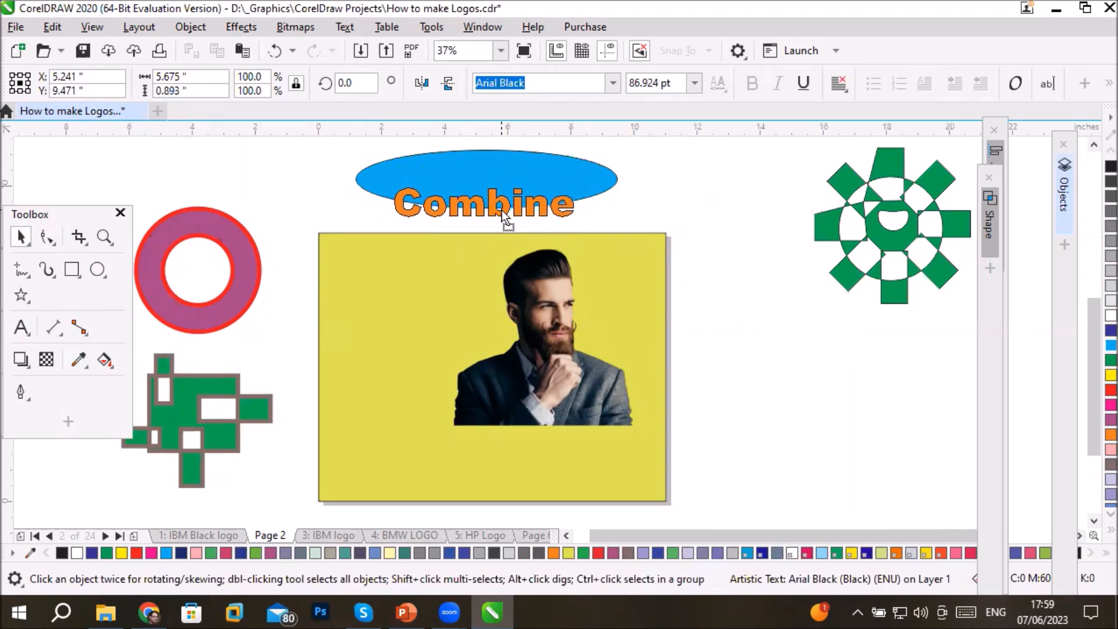
left_click_drag(502, 210, 501, 210)
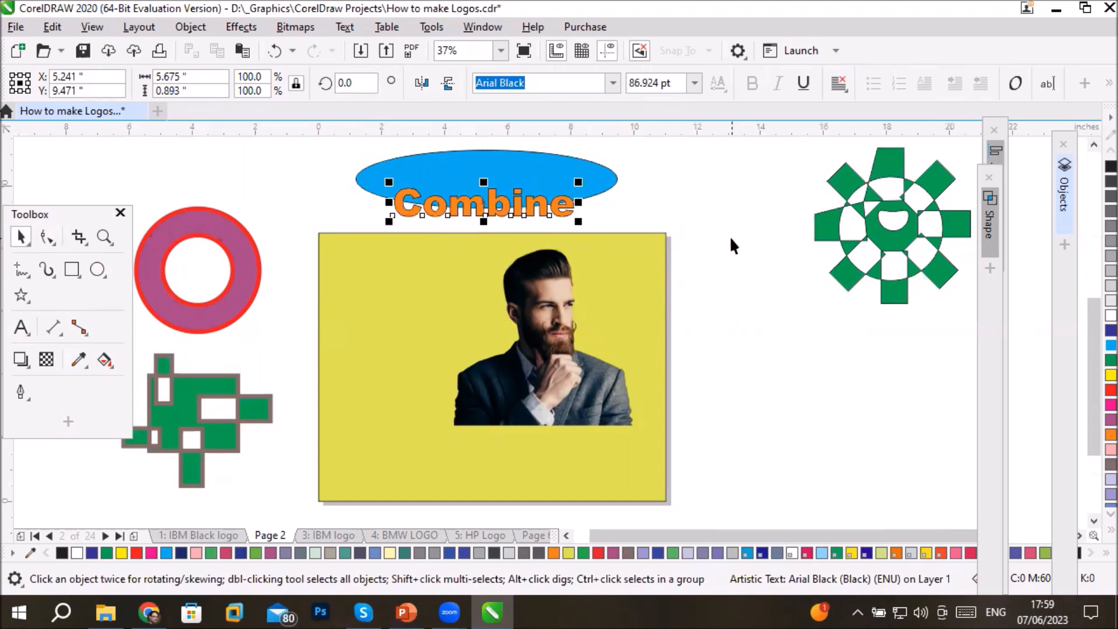
scroll(583, 233, "up", 3)
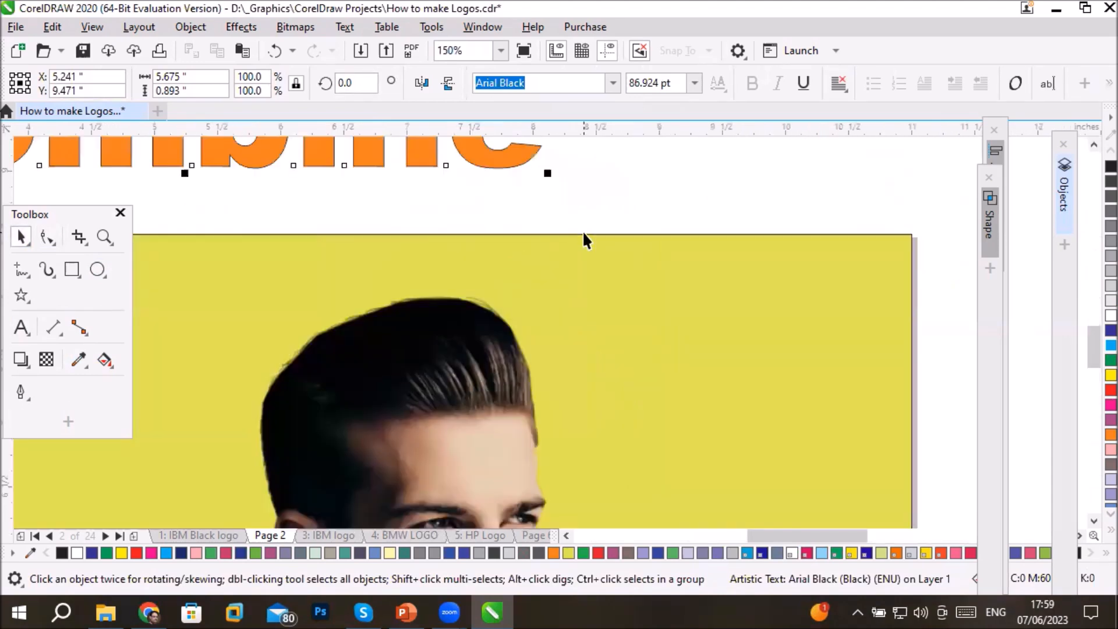
scroll(430, 174, "down", 3)
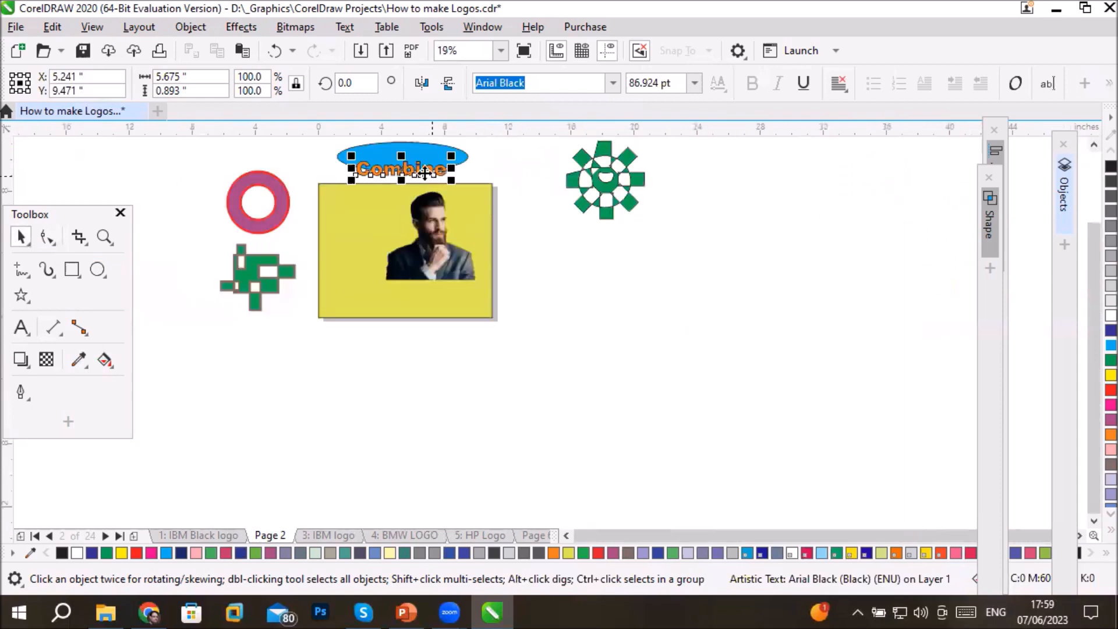
left_click_drag(421, 168, 423, 159)
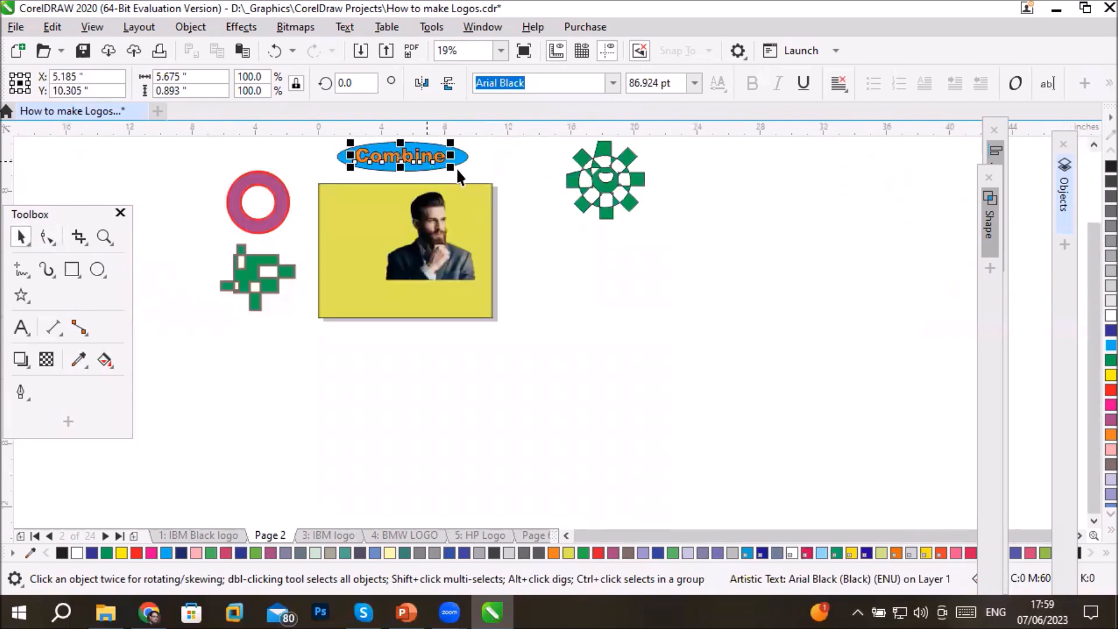
- Combine the "Combine" text with the blue ellipse so the letters are cut out of it
left_click(1091, 139)
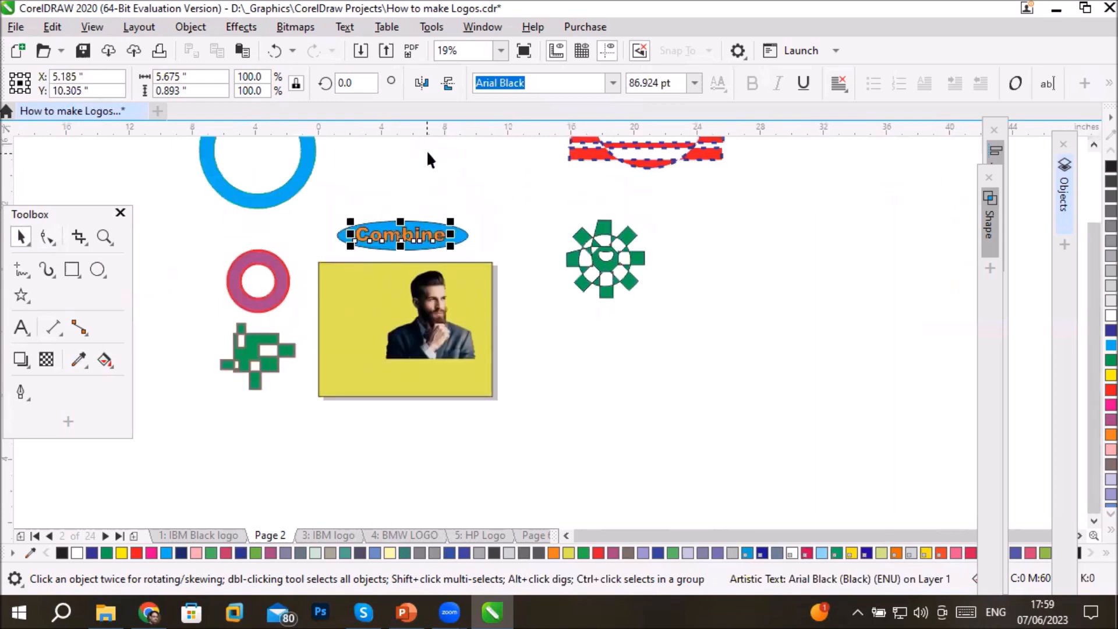
left_click(343, 242, "shift")
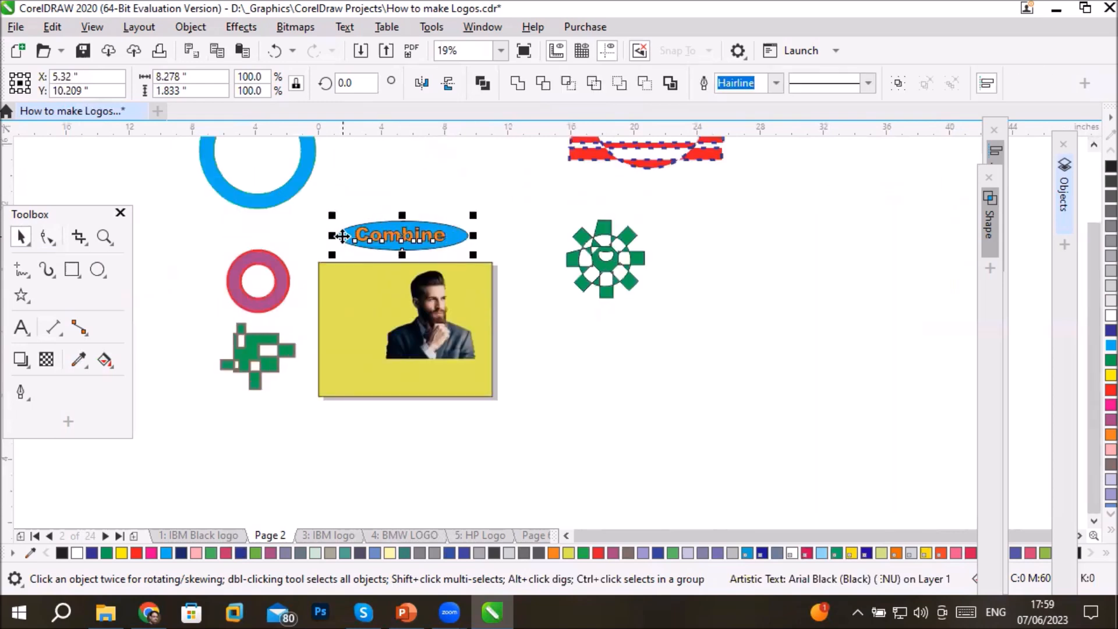
left_click(479, 79)
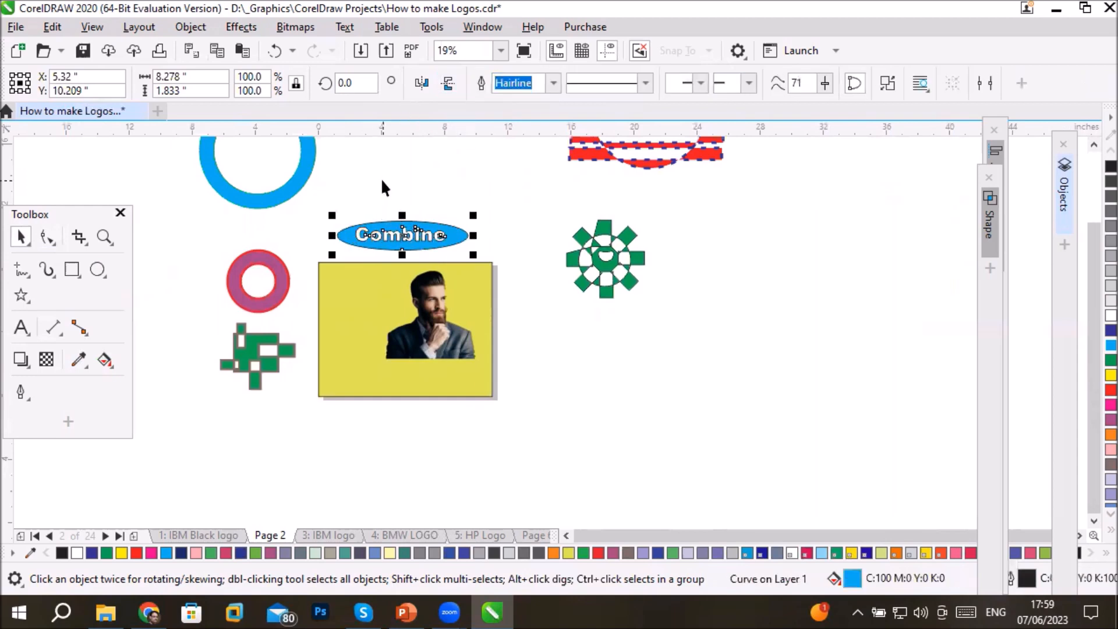
left_click(506, 431)
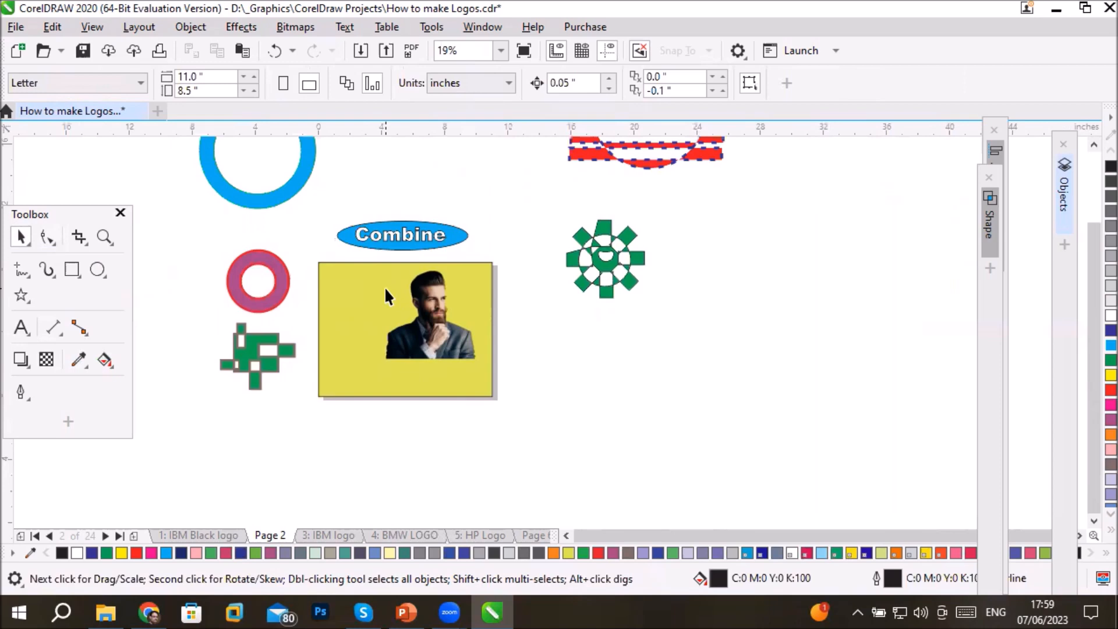
- Reshape the opening of the letter C in the combined curve by lowering its upper tip and pulling its lower tip inward
scroll(393, 202, "up", 2)
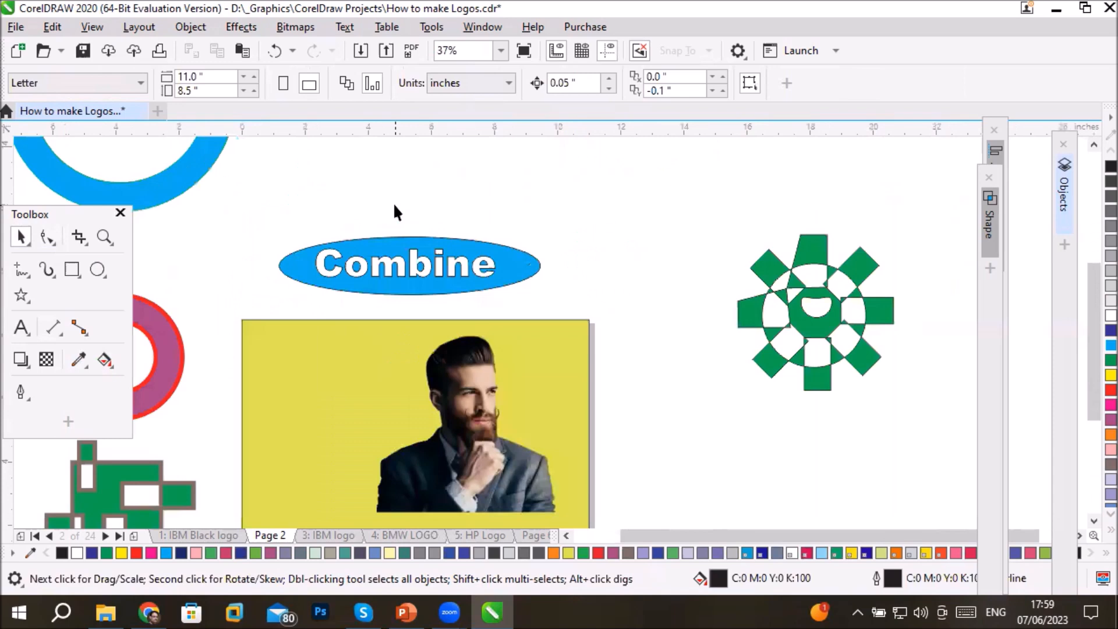
scroll(393, 203, "up", 2)
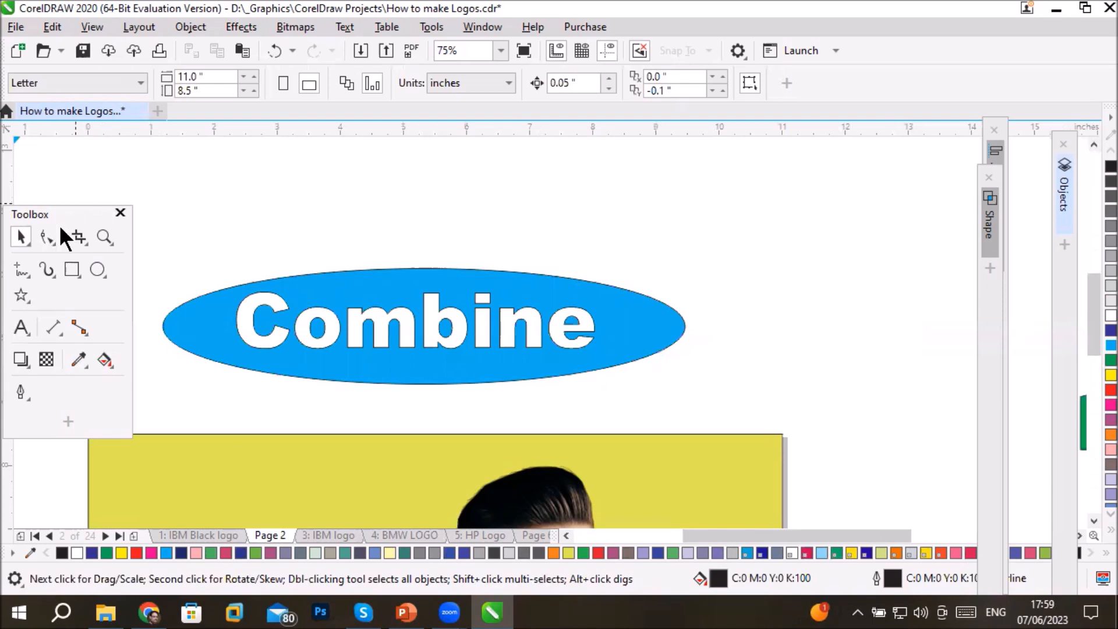
left_click(46, 237)
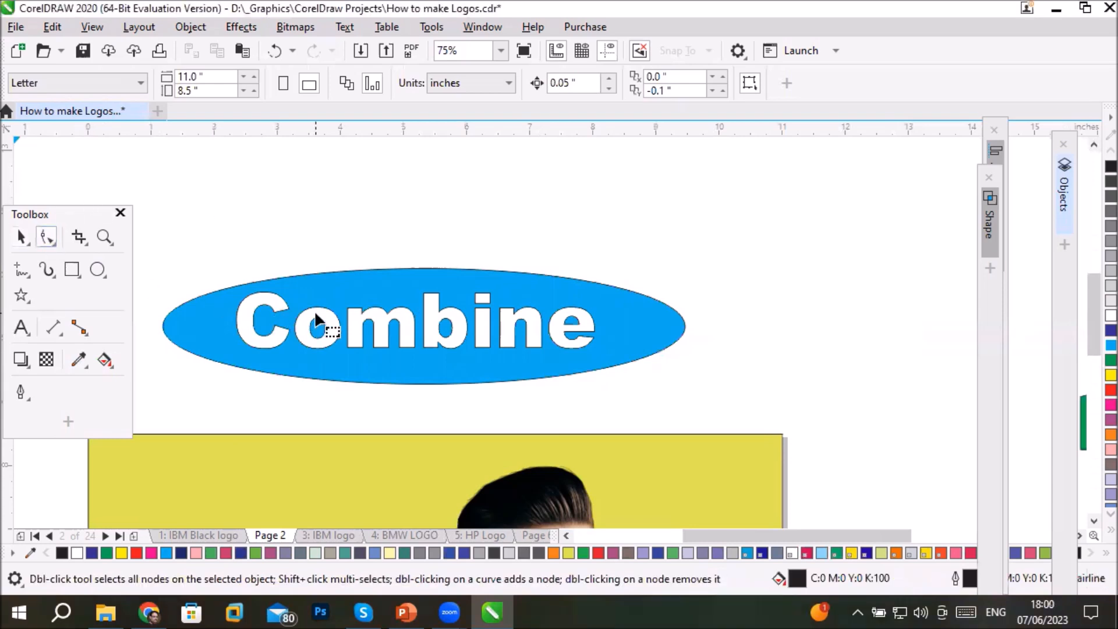
left_click(21, 237)
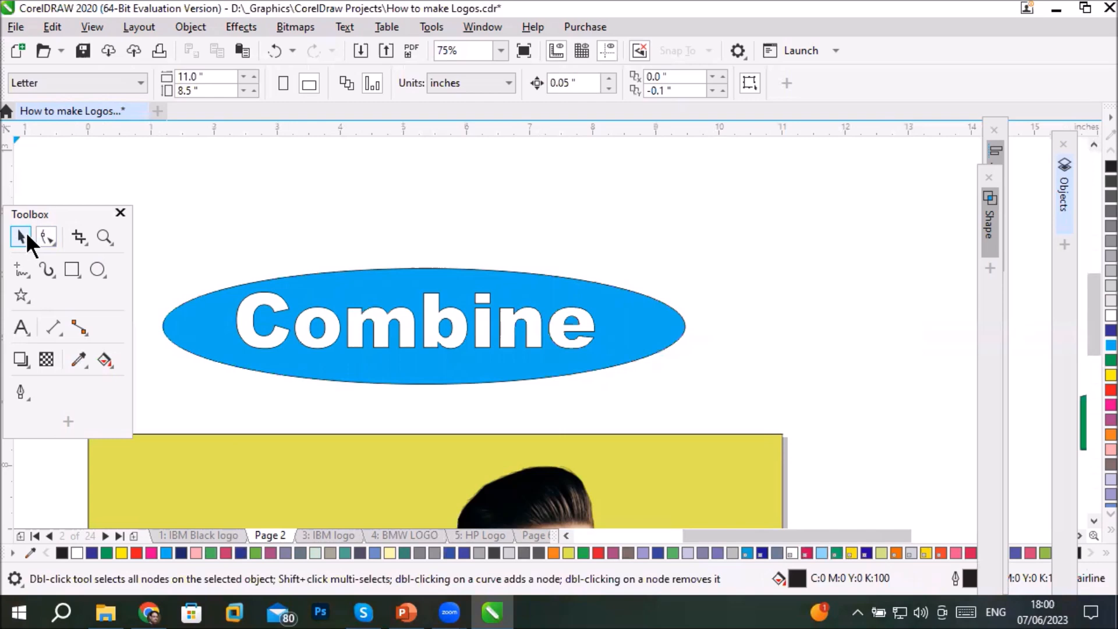
left_click(364, 325)
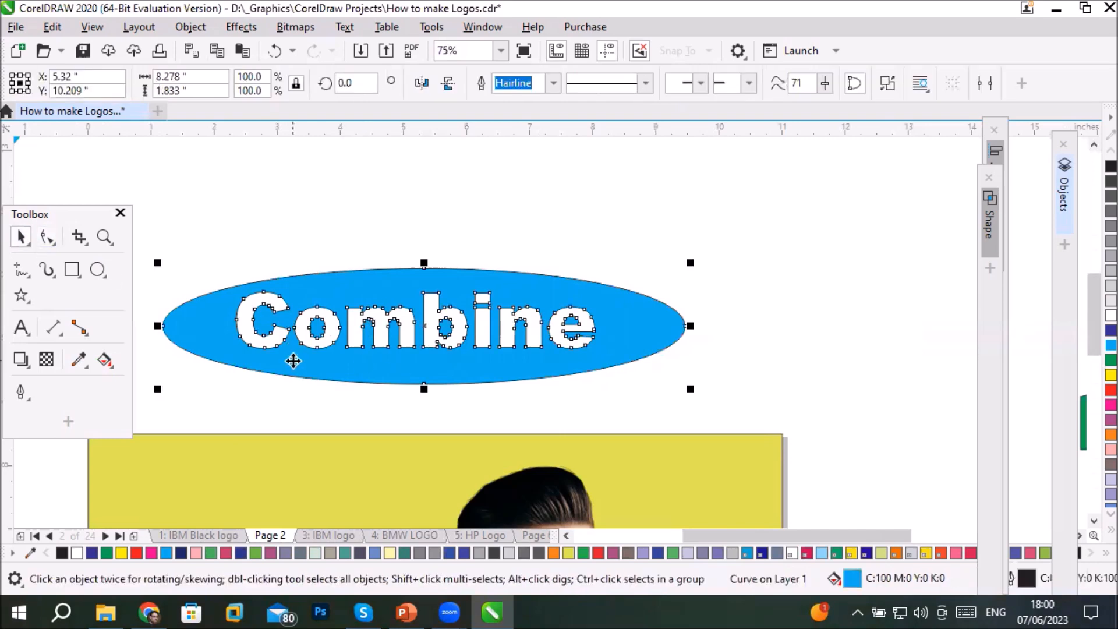
scroll(269, 320, "up", 2)
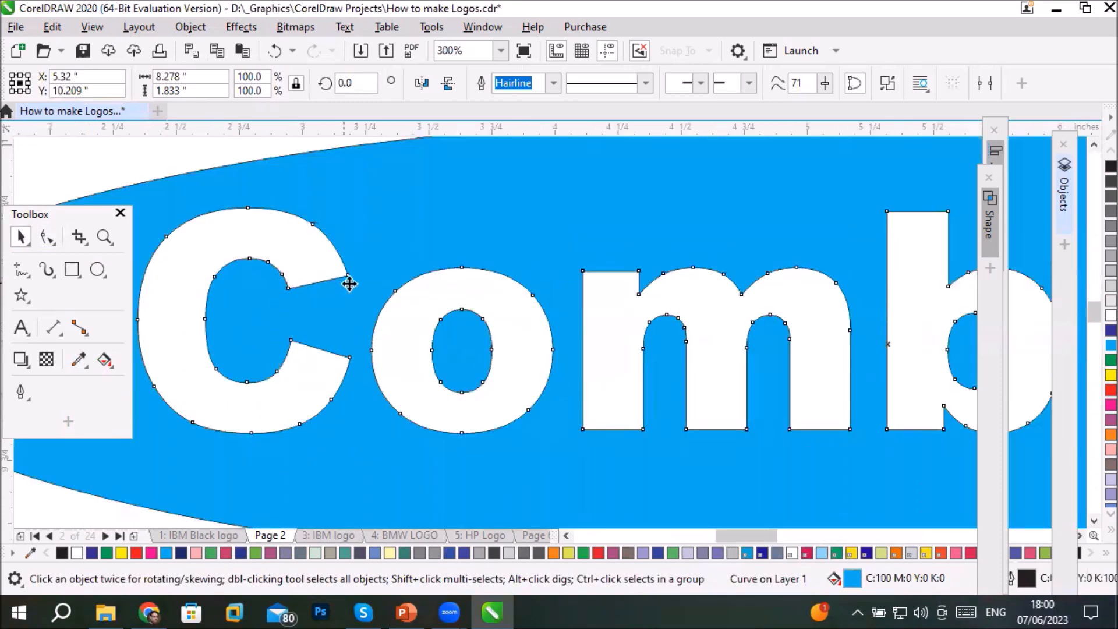
left_click(45, 236)
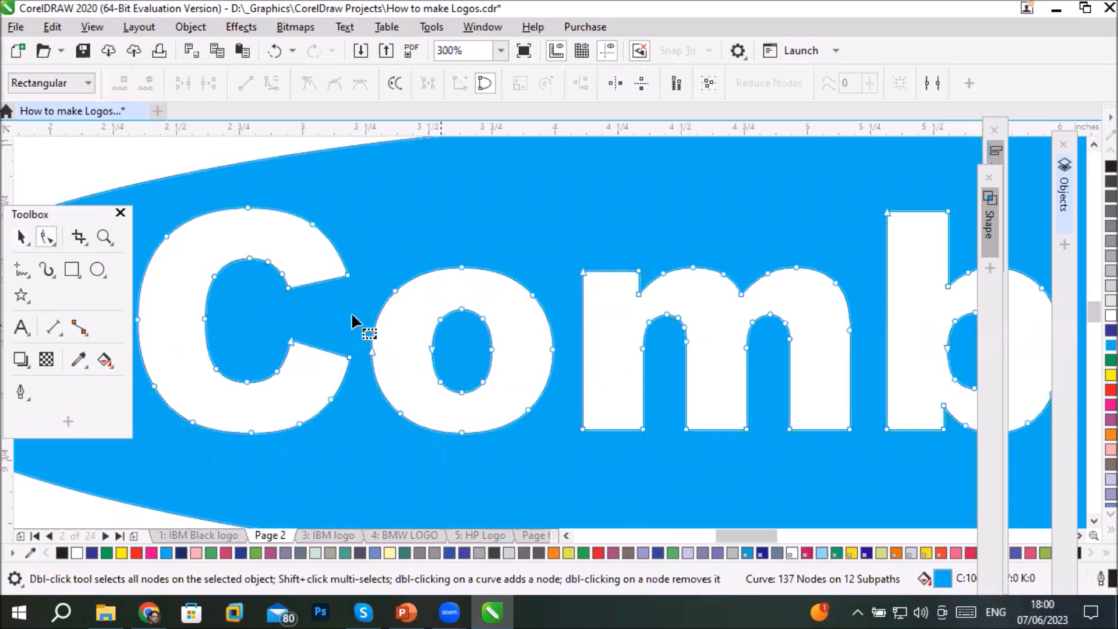
left_click(289, 288)
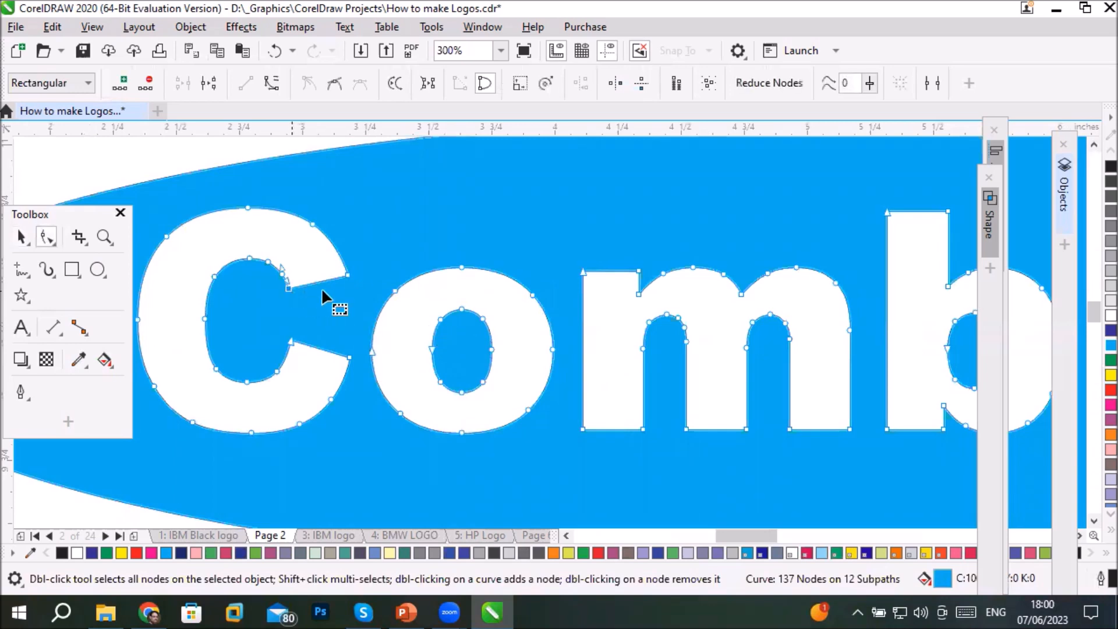
left_click(348, 276)
left_click_drag(350, 277, 347, 304)
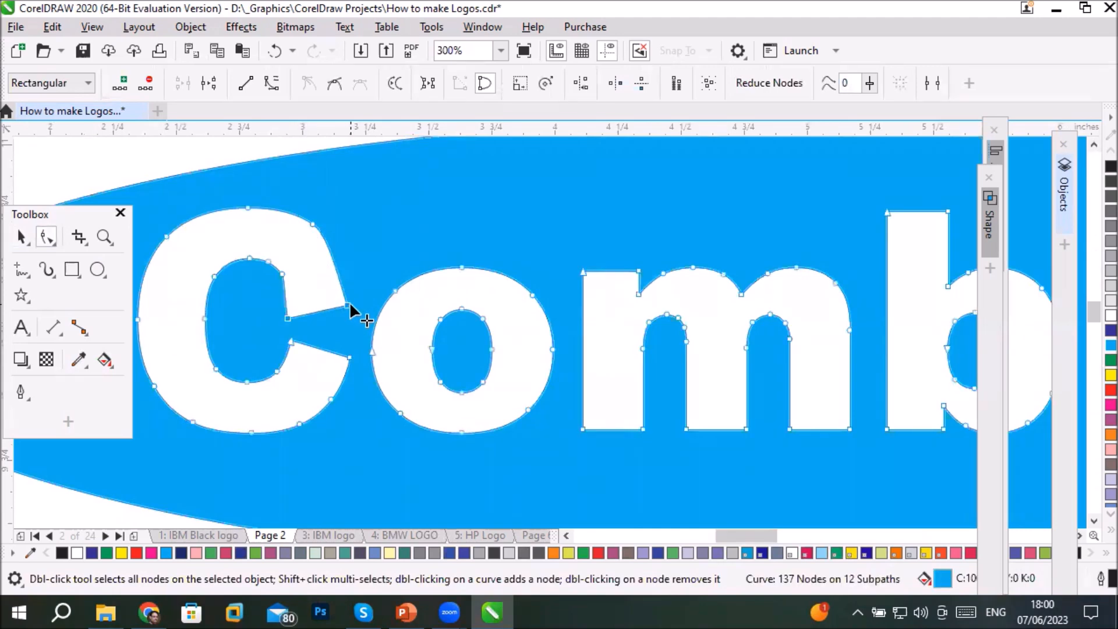
left_click(349, 358)
left_click_drag(350, 359, 325, 350)
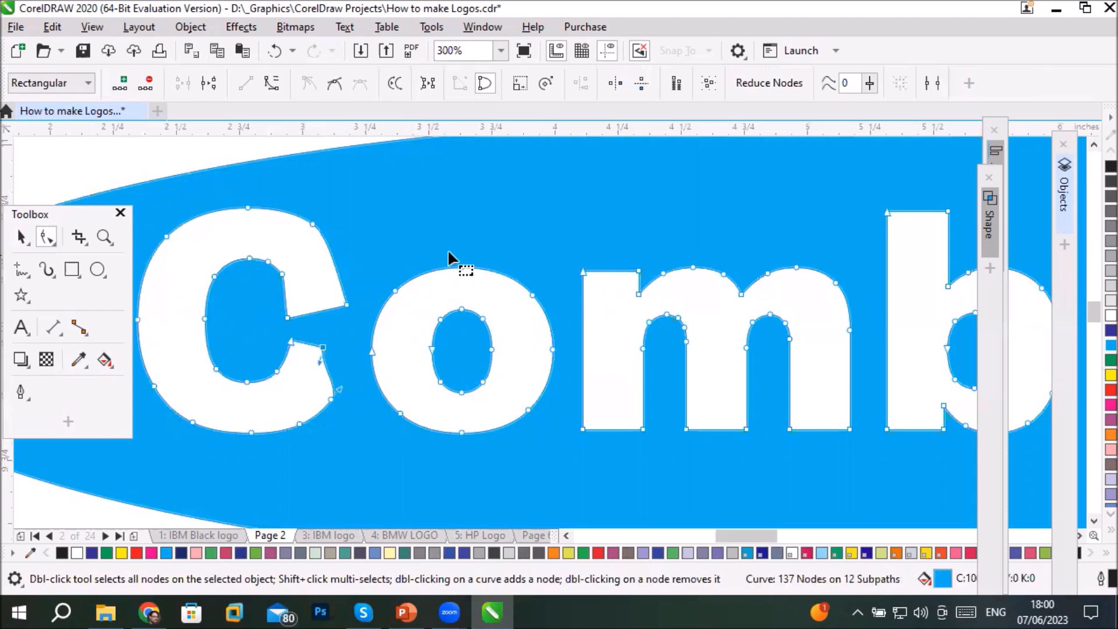
- Pull the letter o's top node up into a teardrop and extend the m's first stem downward
left_click(461, 269)
left_click_drag(461, 269, 464, 177)
left_click_drag(577, 415, 641, 503)
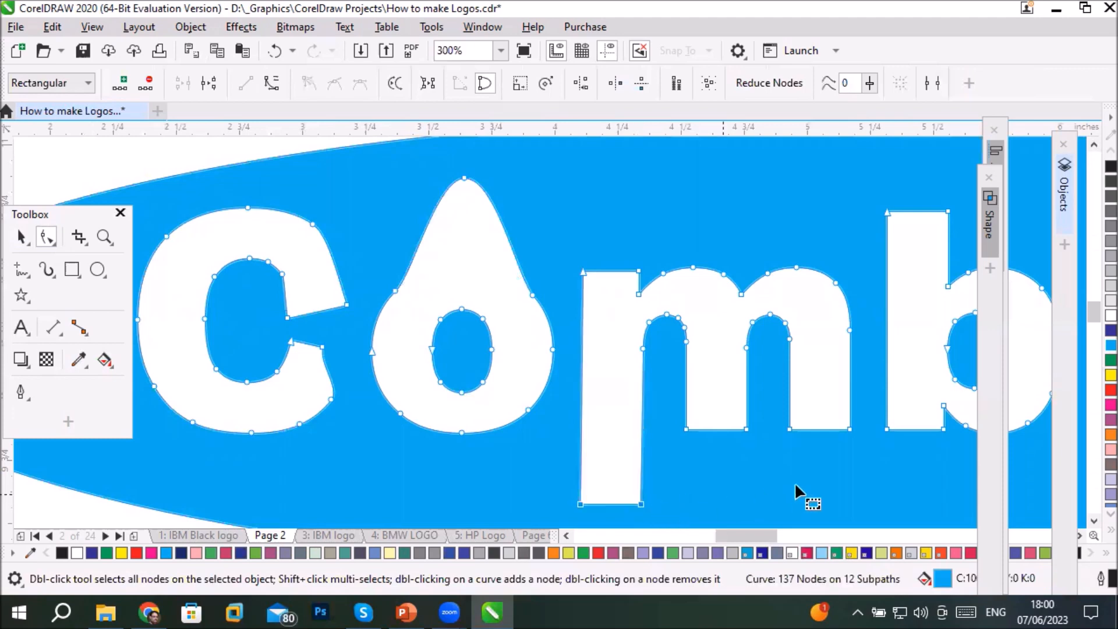
- Stretch the lower-left corner of the letter i into a point and extend the n's first stem downward
scroll(796, 485, "down", 4)
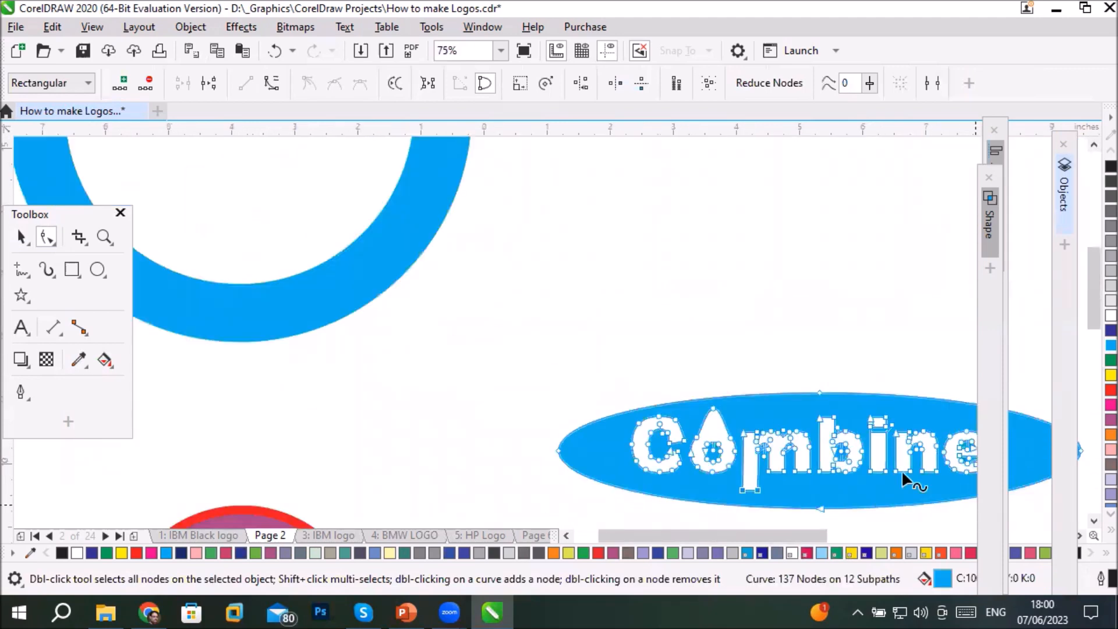
scroll(884, 469, "up", 2)
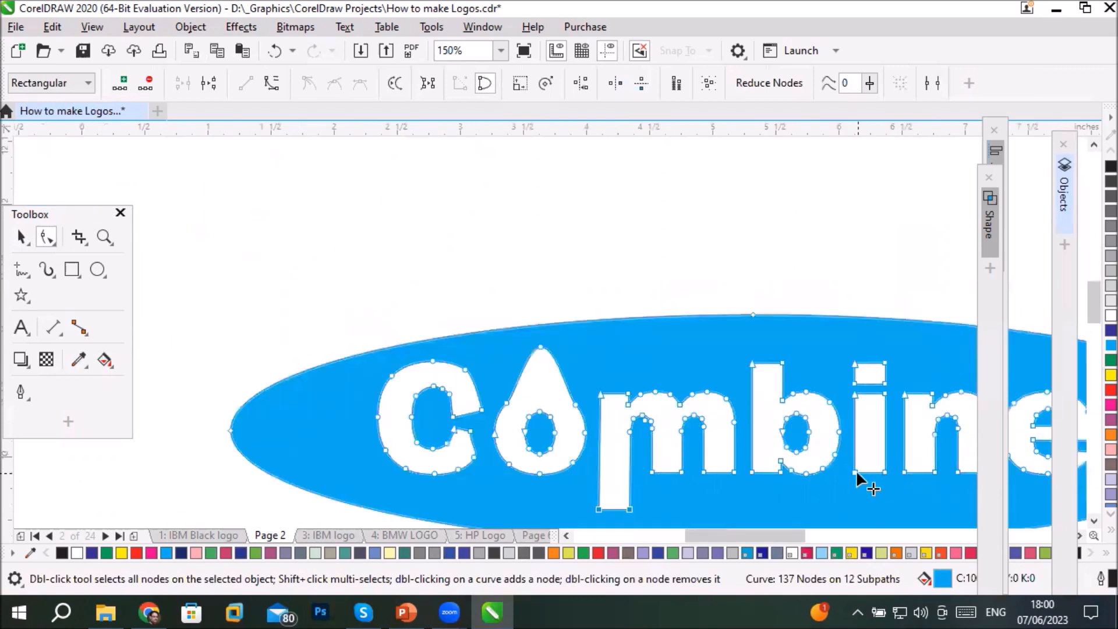
left_click_drag(856, 476, 844, 518)
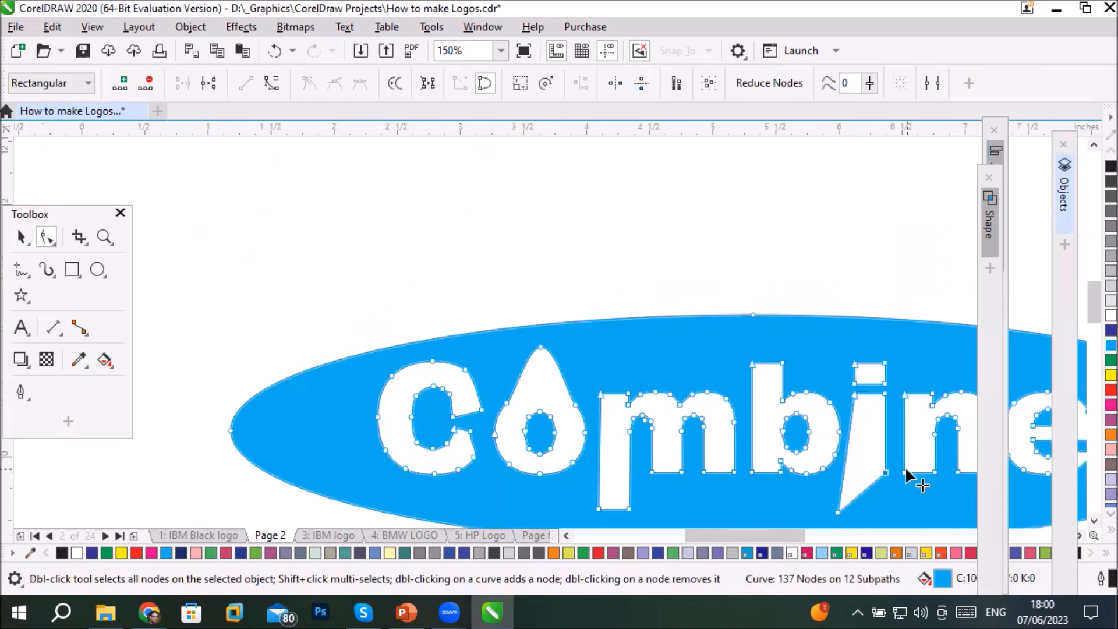
left_click_drag(934, 474, 936, 505)
scroll(731, 362, "down", 5)
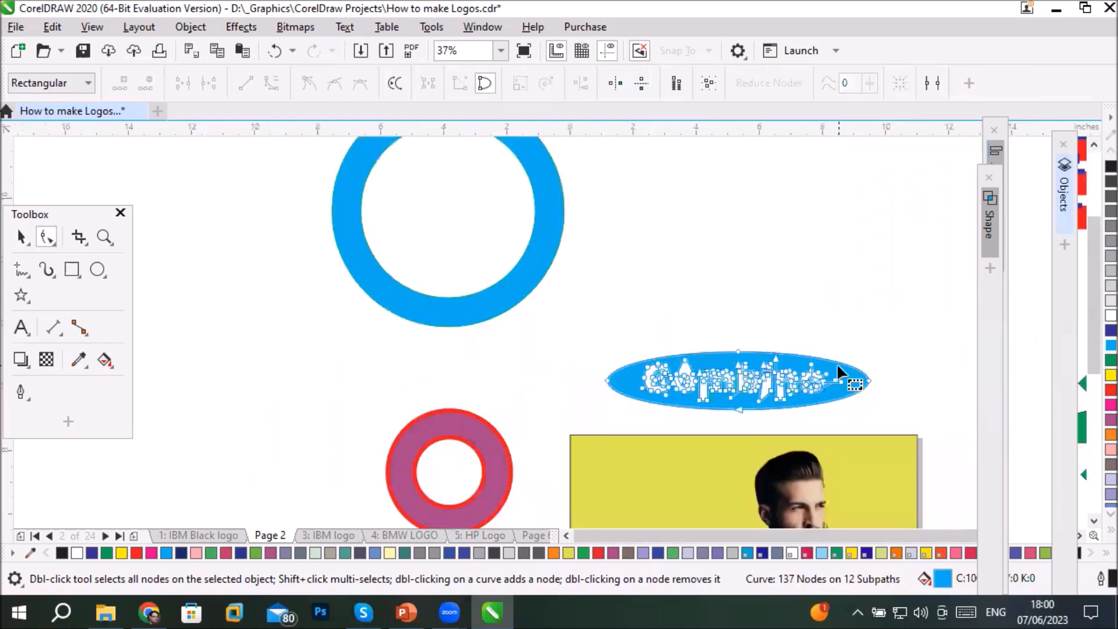
scroll(837, 362, "up", 2)
left_click(21, 237)
left_click(653, 273)
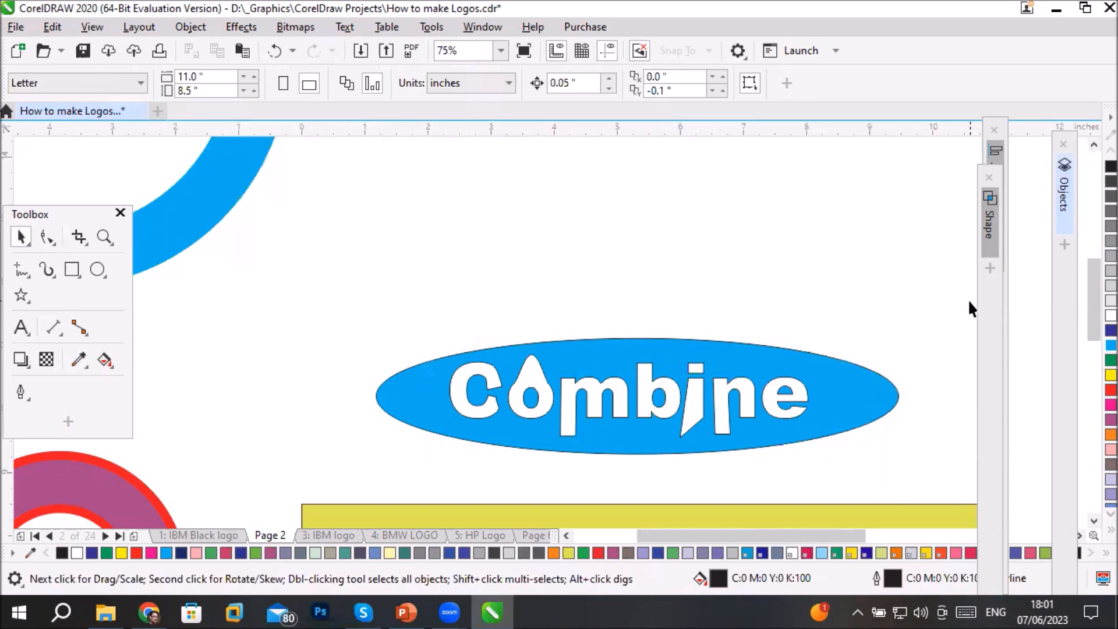
- Move the combined ellipse off the area above the page, to the upper left of the purple ring
scroll(843, 408, "down", 2)
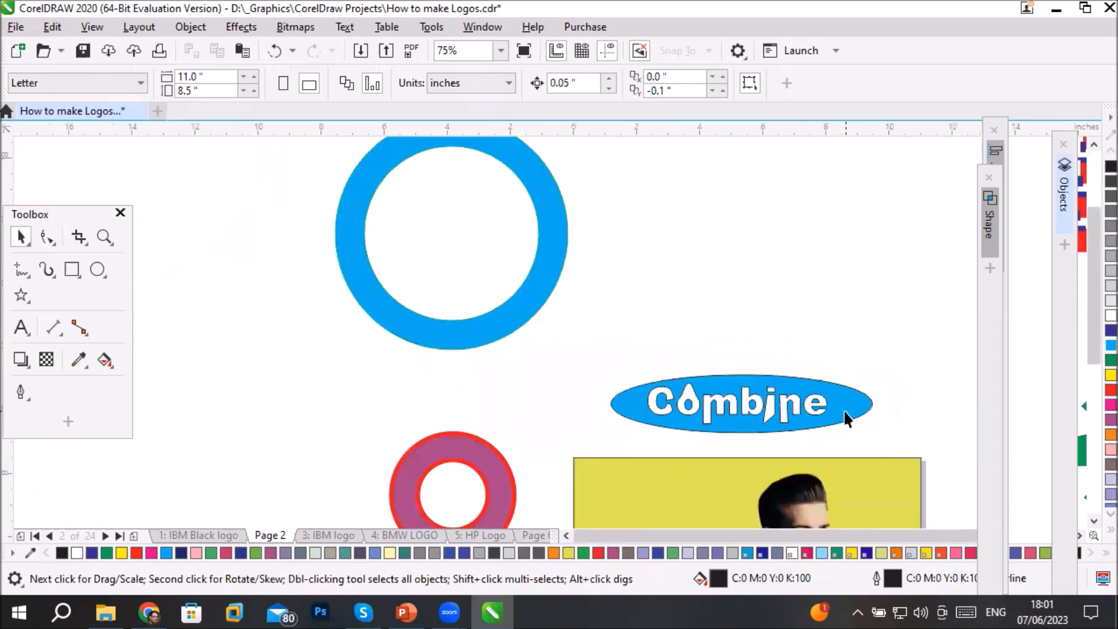
left_click(1093, 521)
left_click(1094, 522)
left_click(1094, 521)
left_click(1093, 521)
left_click(1093, 521)
left_click_drag(757, 216, 299, 209)
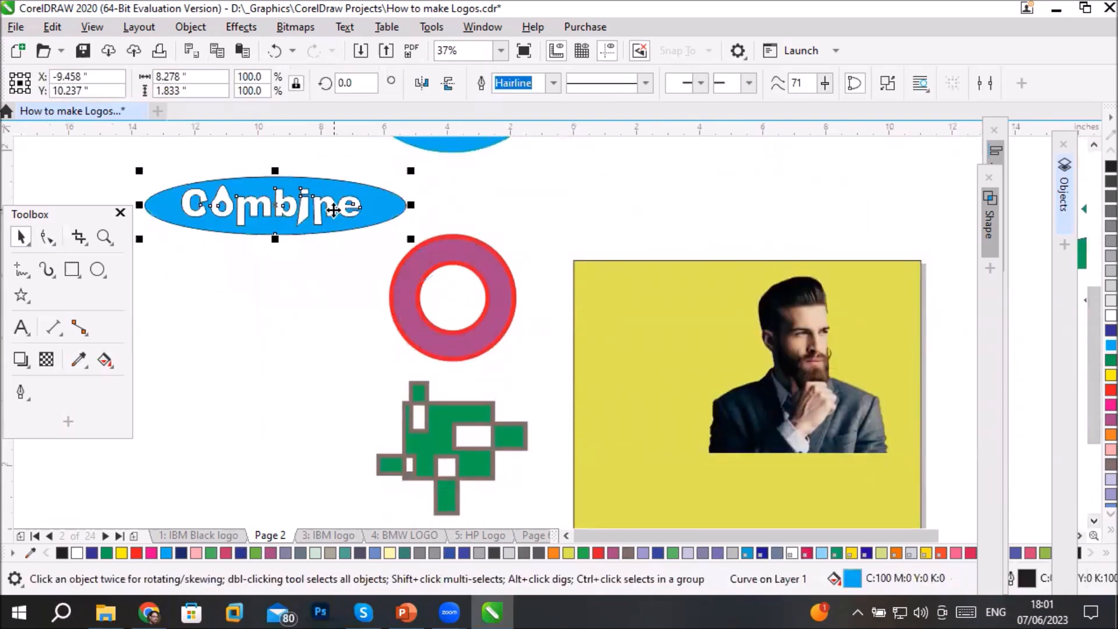
- Give the combined ellipse a green fill (C:100 M:0 Y:100 K:0) and a blue outline (C:100 M:100 Y:0 K:0)
left_click(334, 232)
left_click(334, 231)
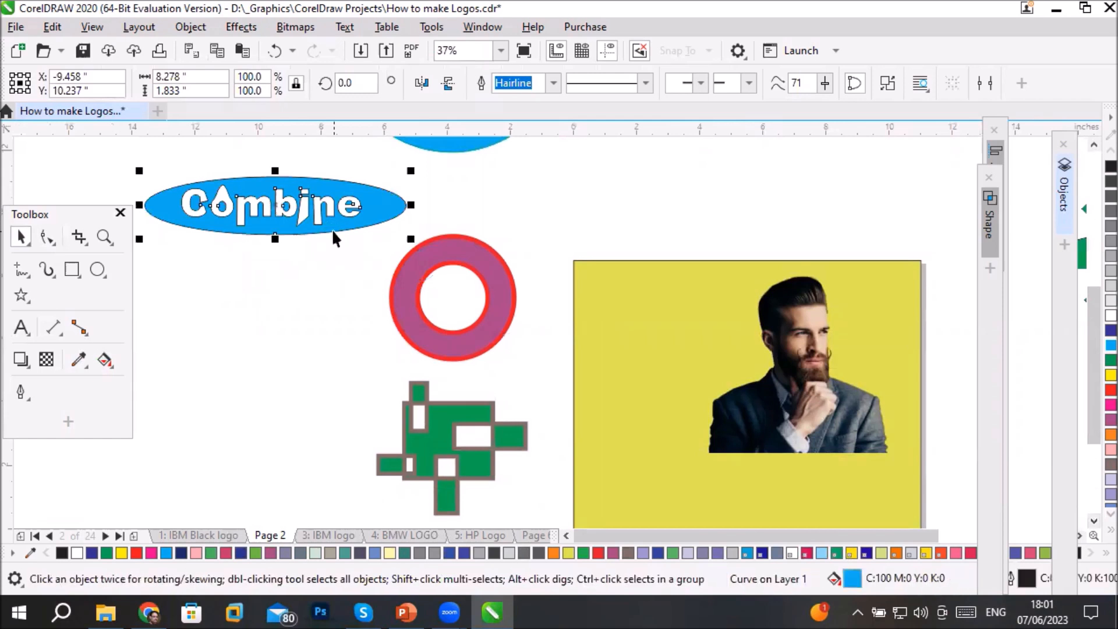
left_click(1092, 361)
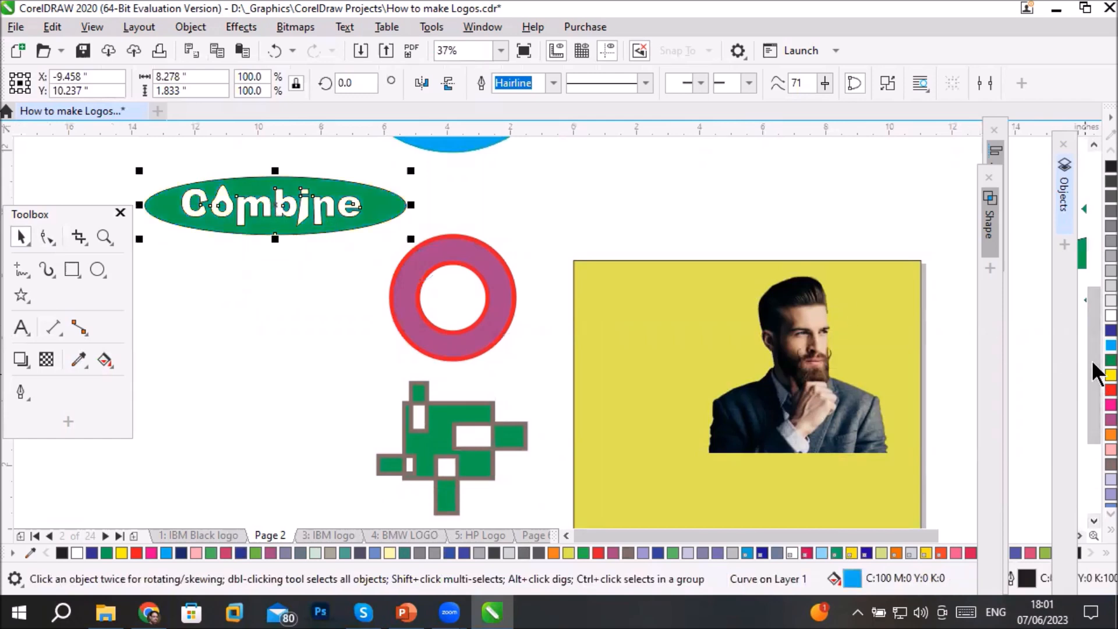
right_click(1091, 328)
- Try an outline width of 10 pt on the combined ellipse
scroll(258, 170, "up", 4)
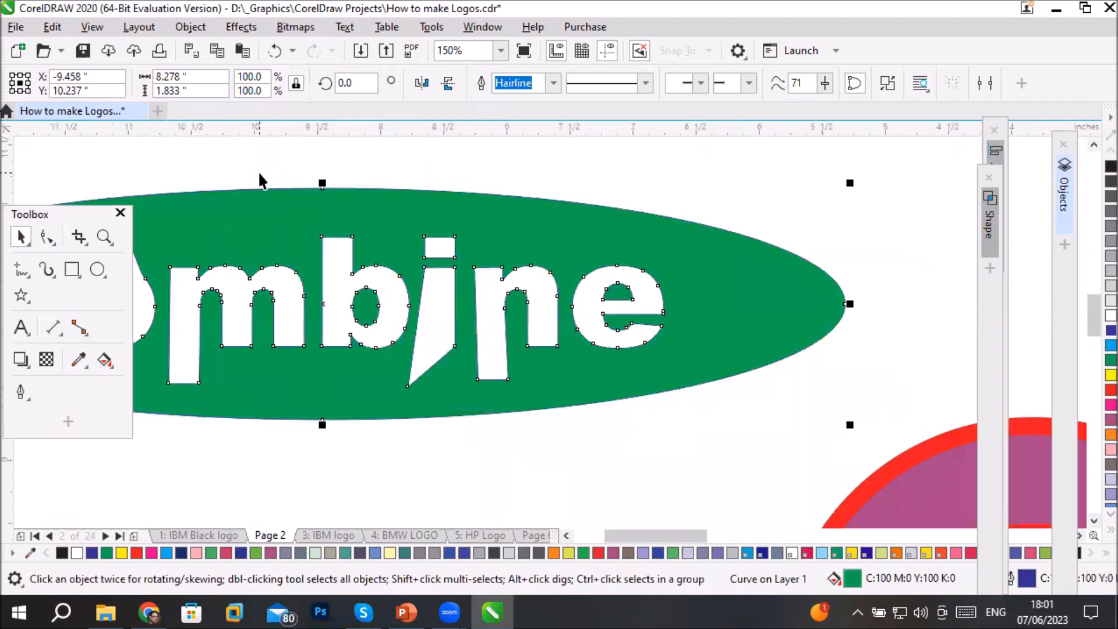
left_click(553, 83)
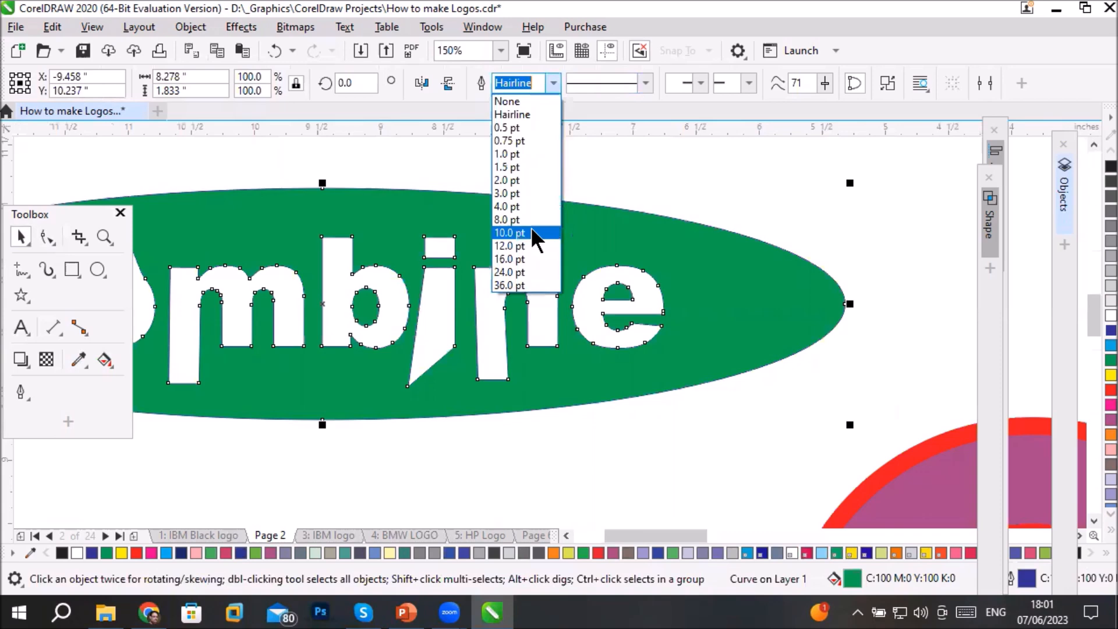
left_click(531, 232)
scroll(563, 446, "down", 2)
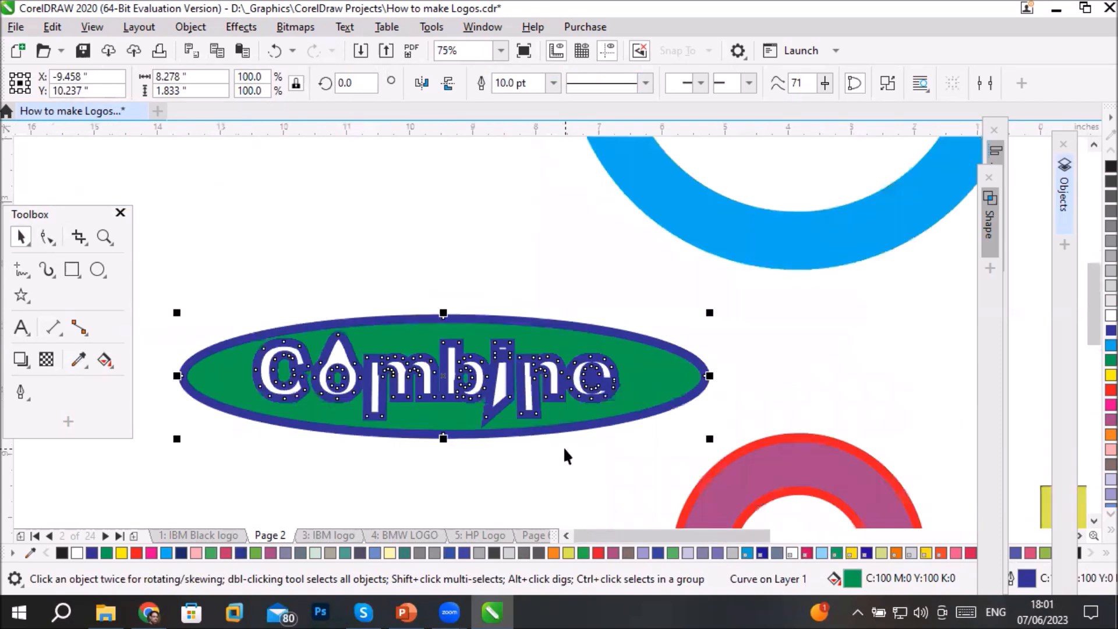
- Thin the combined ellipse's outline, trying 1.5 pt and settling on 3 pt
scroll(355, 406, "up", 2)
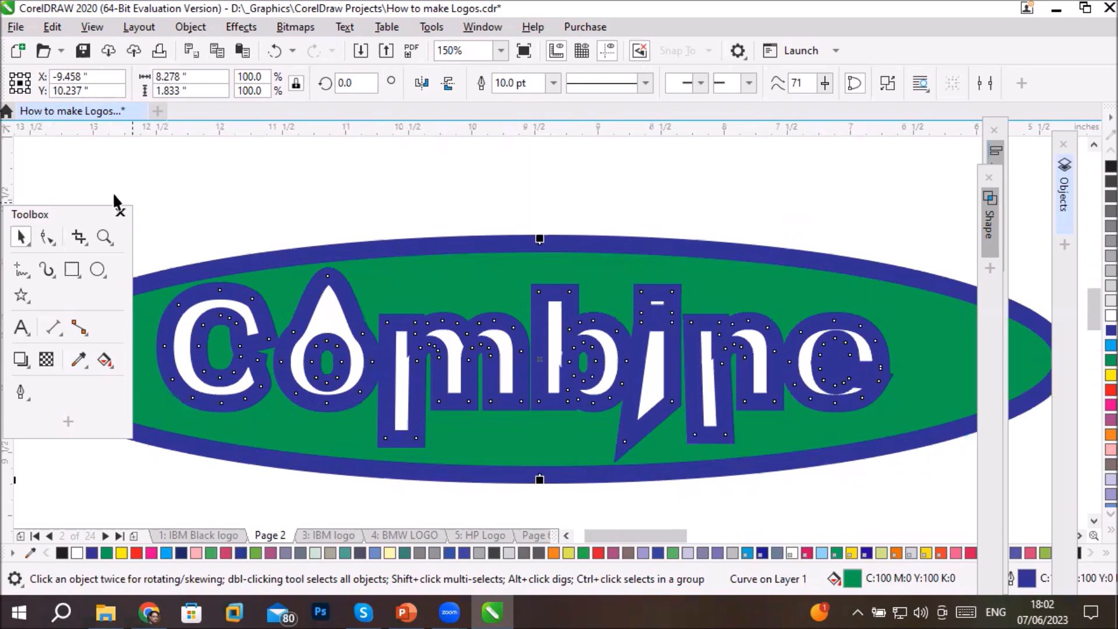
left_click(552, 84)
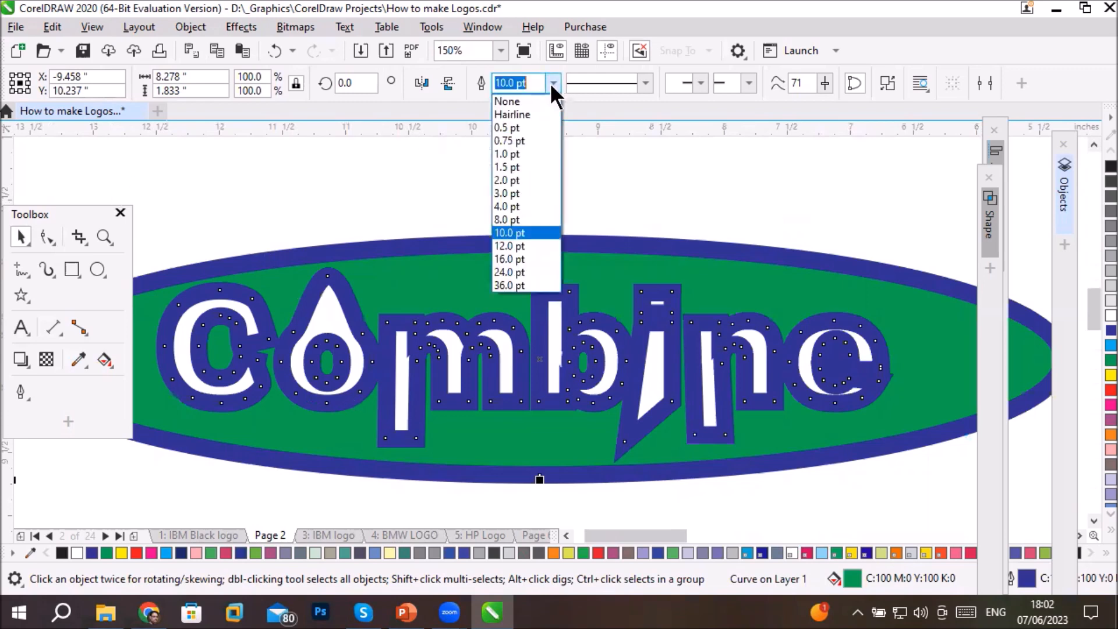
left_click(541, 163)
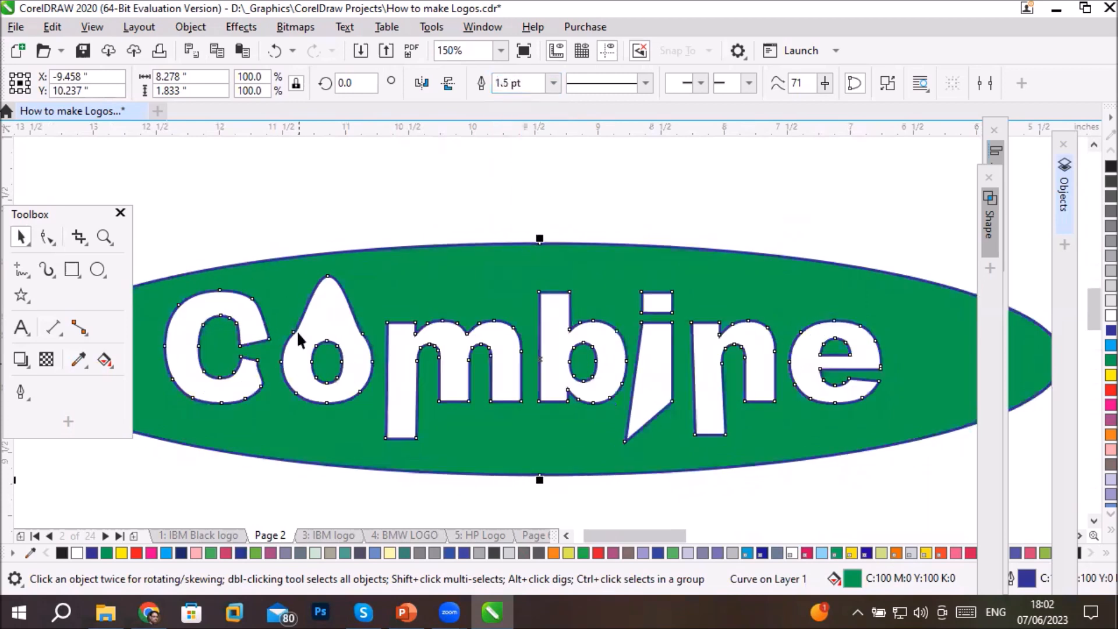
left_click(552, 84)
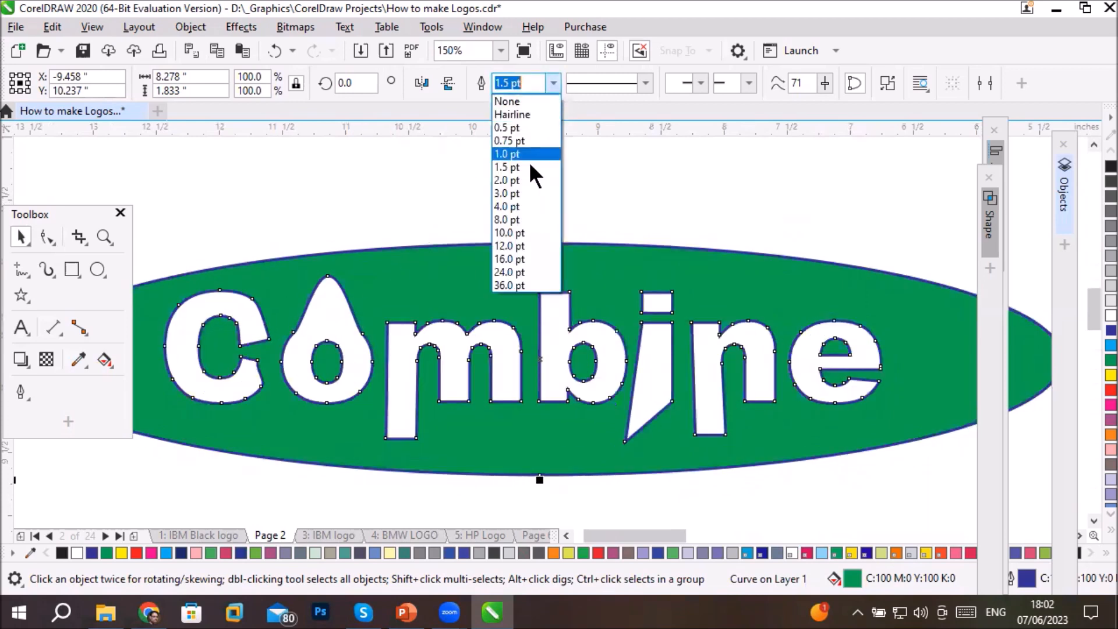
left_click(526, 192)
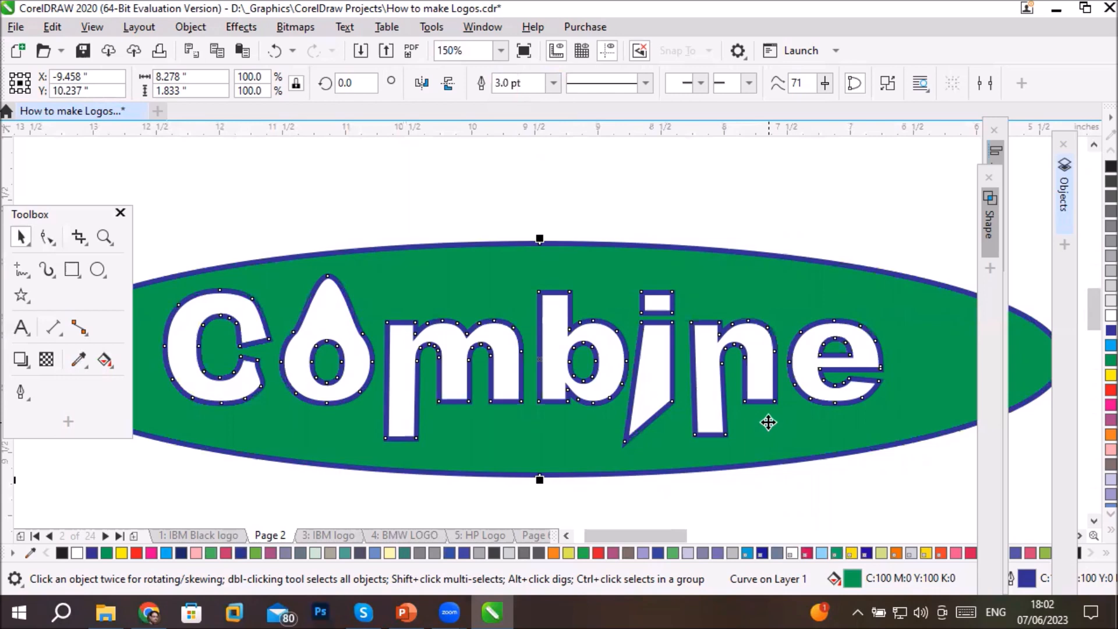
- Set the Smart Fill colour to pink from the PANTONE solid coated palette and fill the letter m of "Combine"
left_click(104, 361)
left_click(149, 406)
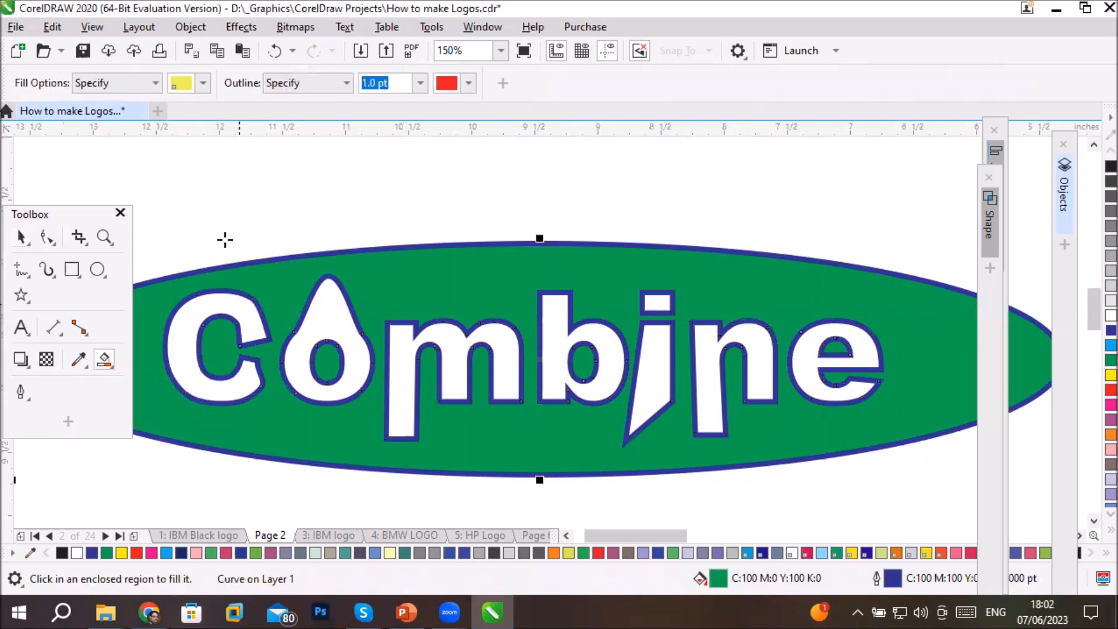
left_click(203, 82)
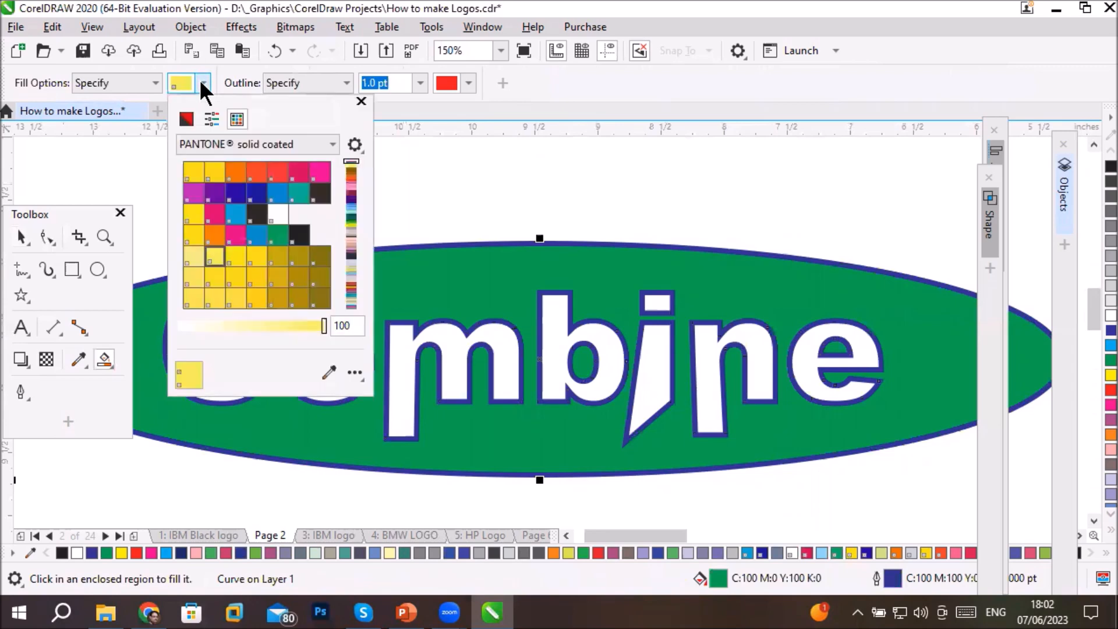
left_click(235, 236)
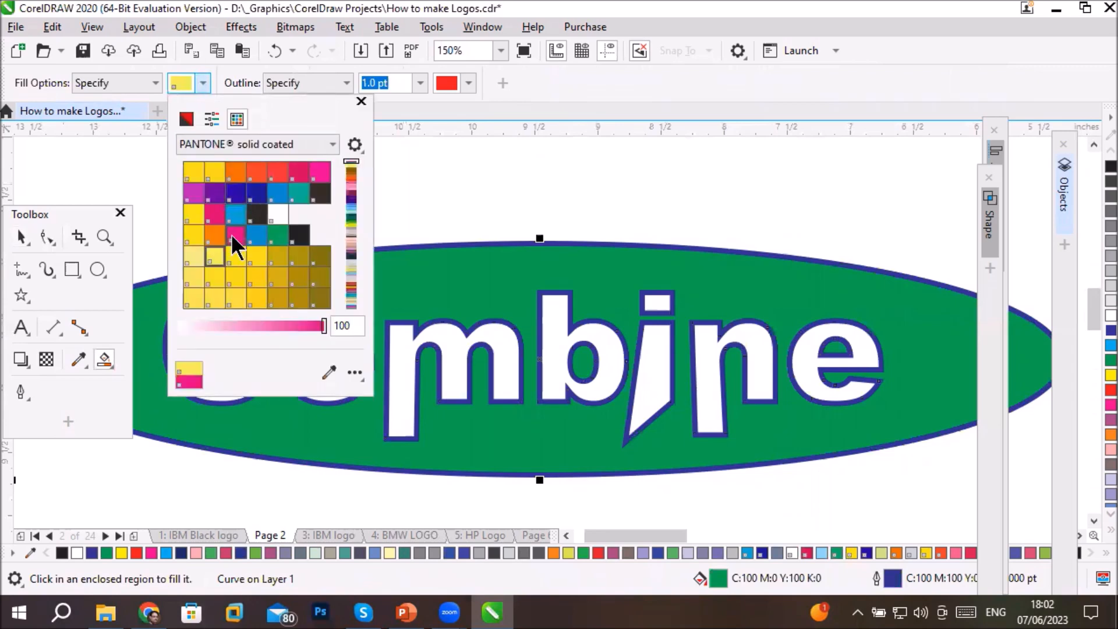
left_click(406, 356)
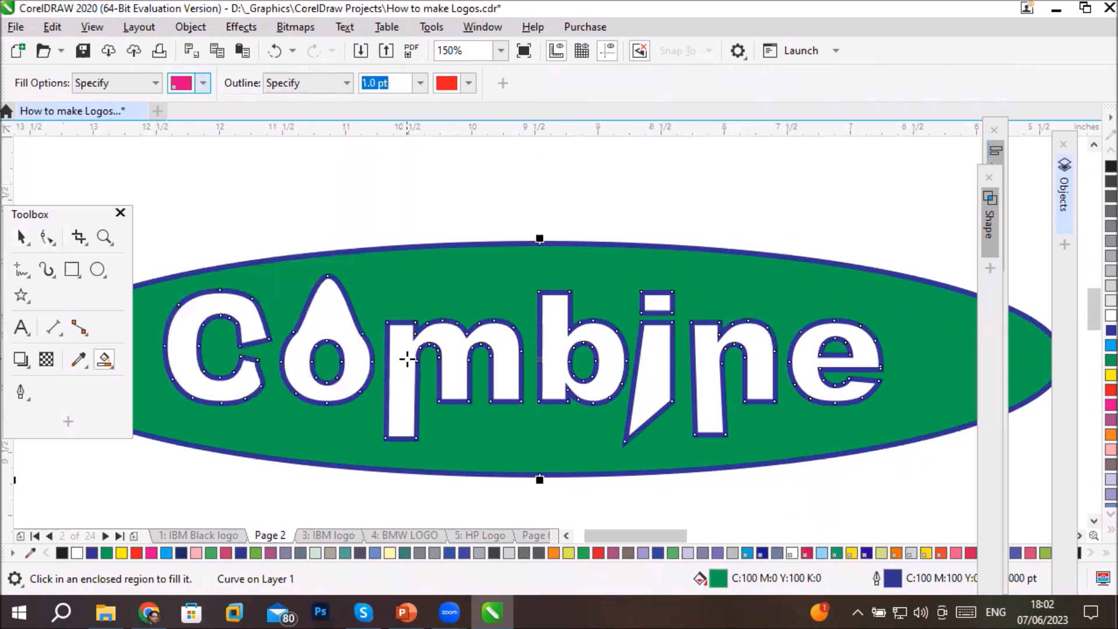
left_click(407, 356)
- Smart-fill the stem of the i and the letters C and e with the same pink
left_click(655, 378)
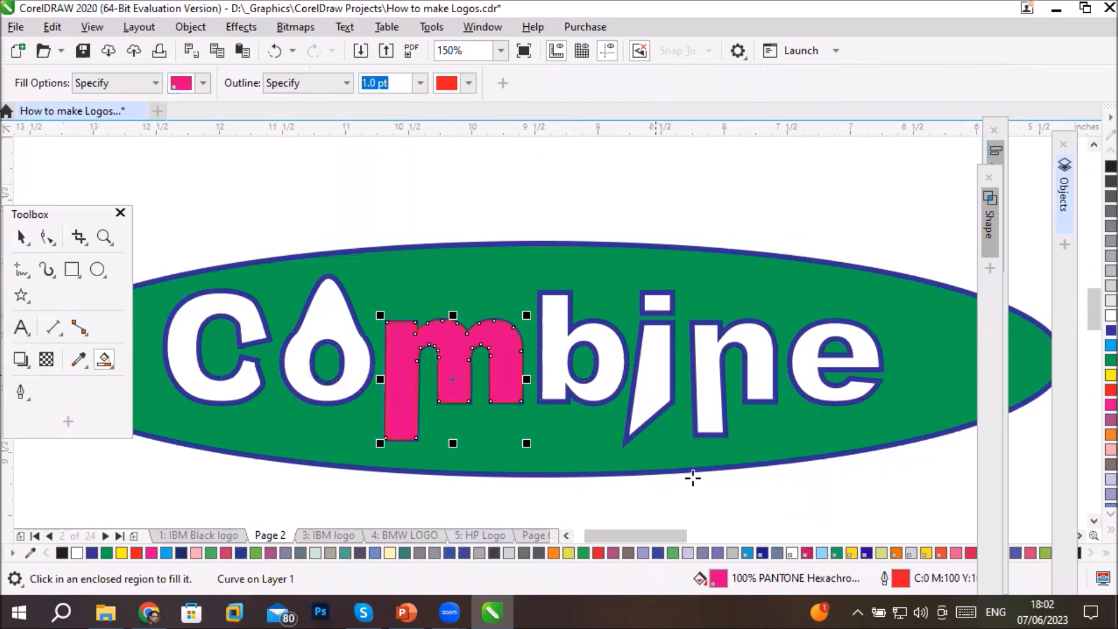
left_click(224, 394)
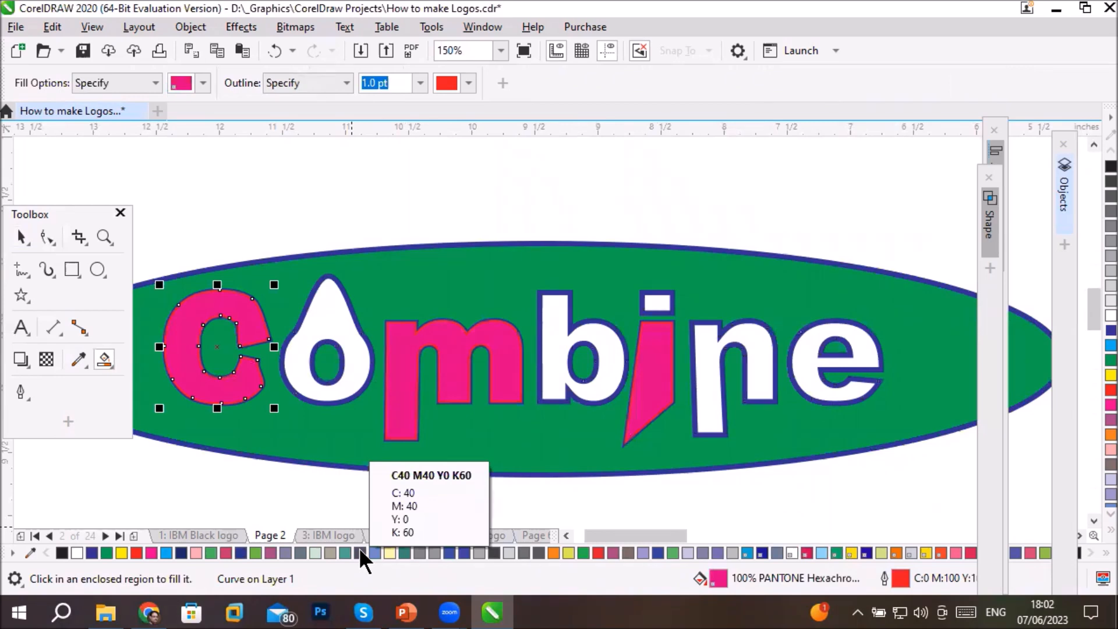
left_click(812, 359)
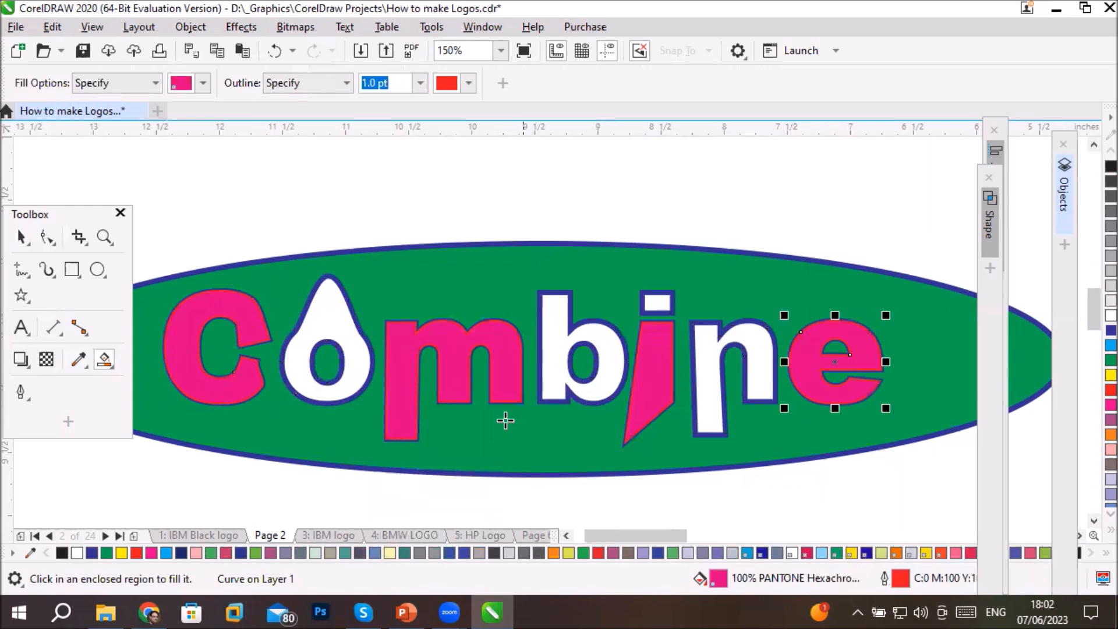
- Open the Shape docker and examine its list of shaping operations
scroll(373, 344, "down", 2)
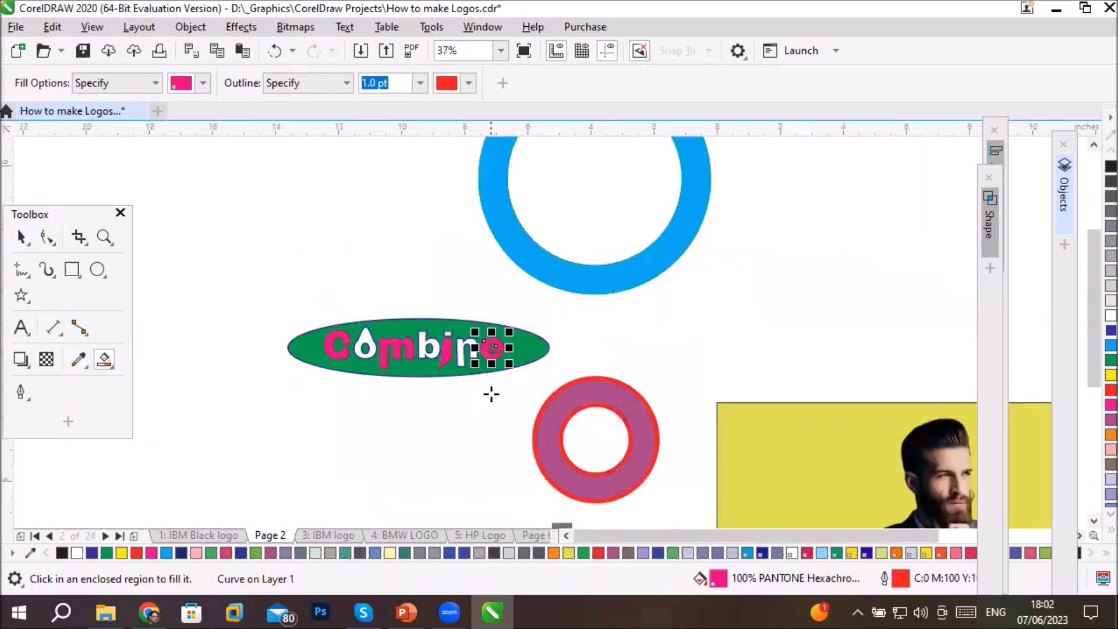
scroll(491, 394, "up", 1)
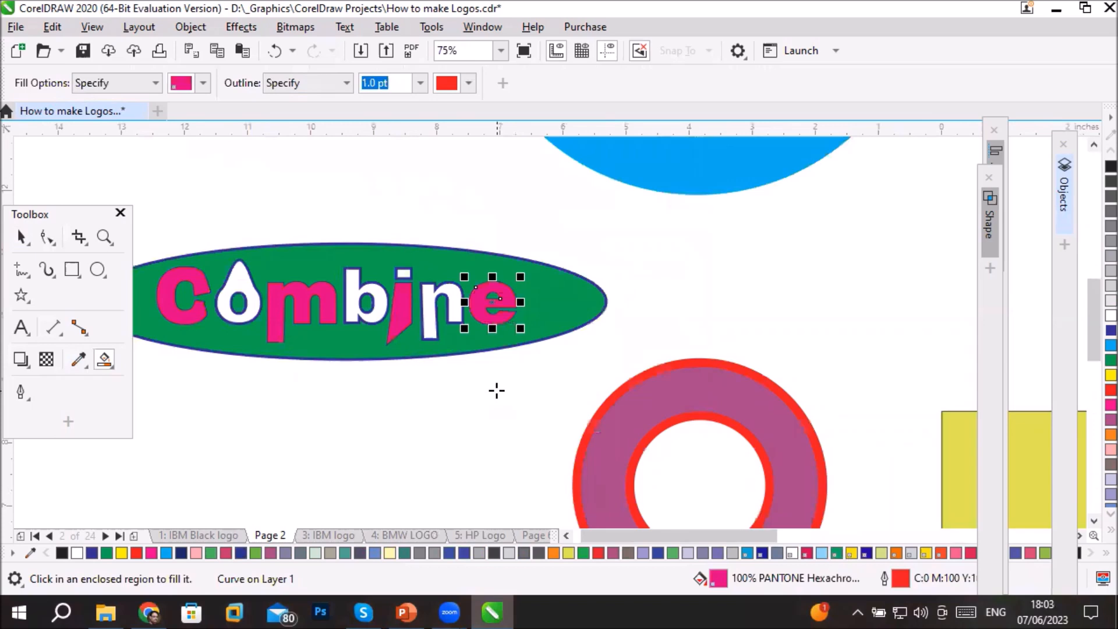
scroll(461, 308, "down", 3)
scroll(717, 404, "up", 2)
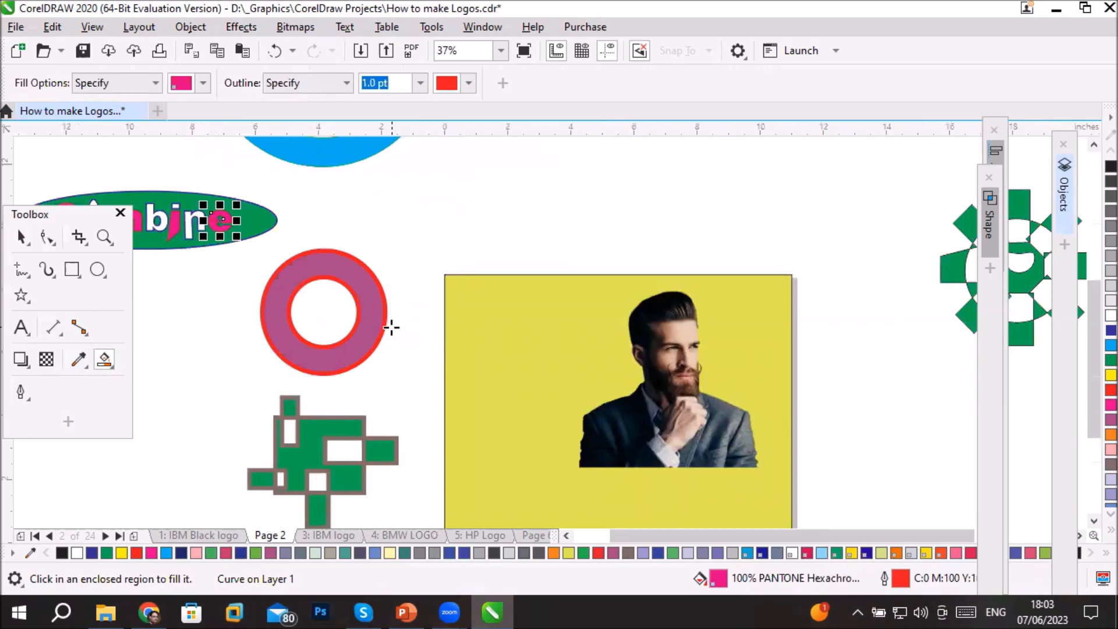
left_click(481, 26)
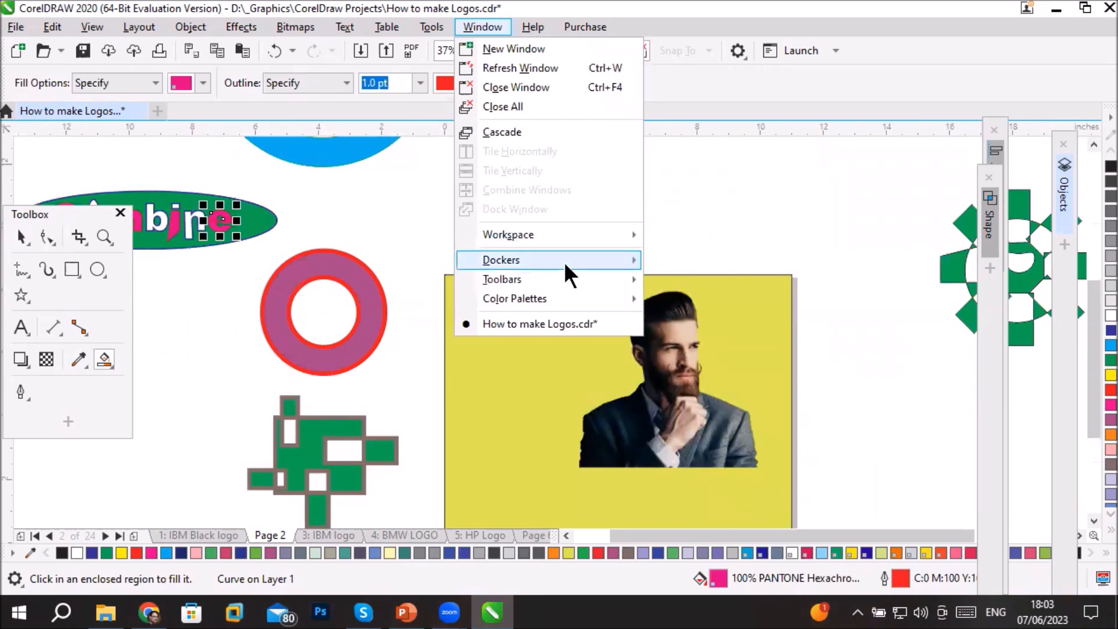
mouse_move(563, 261)
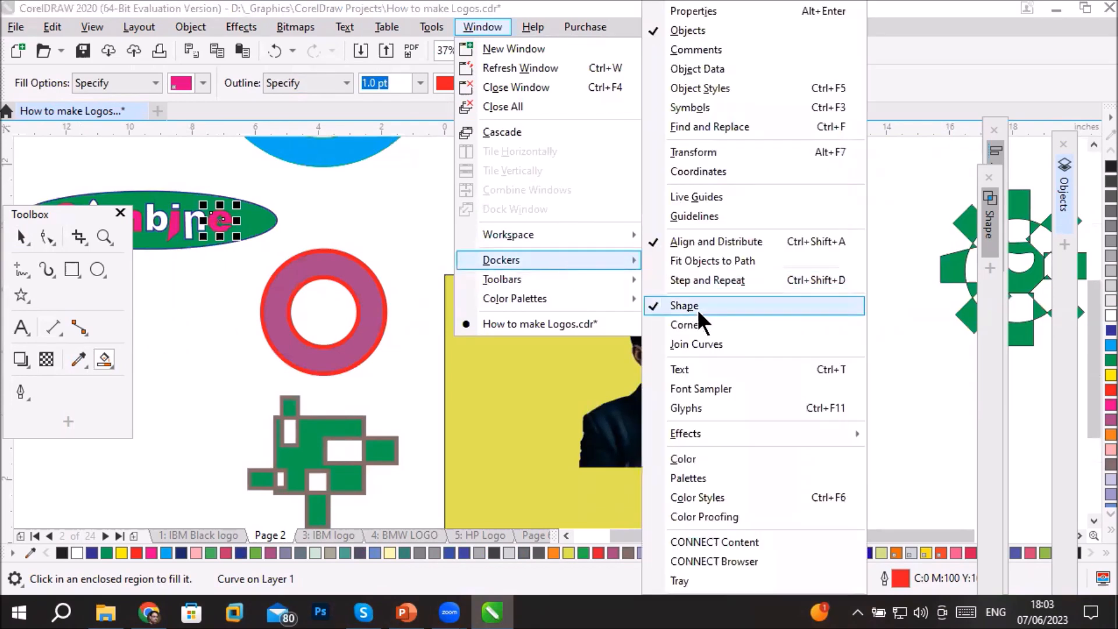
left_click(989, 236)
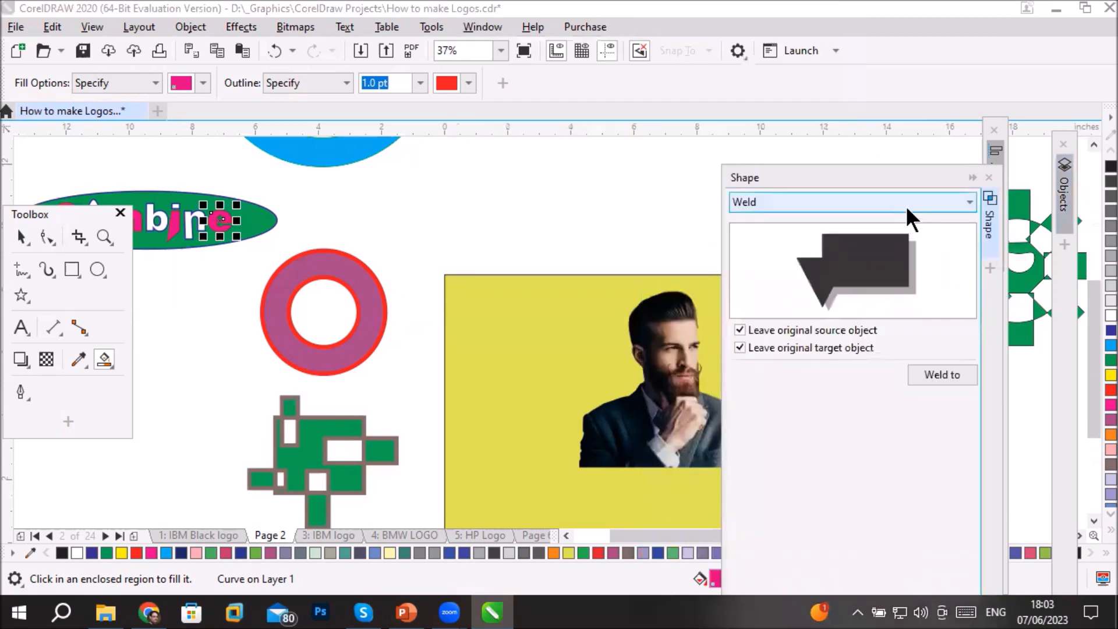
left_click(906, 205)
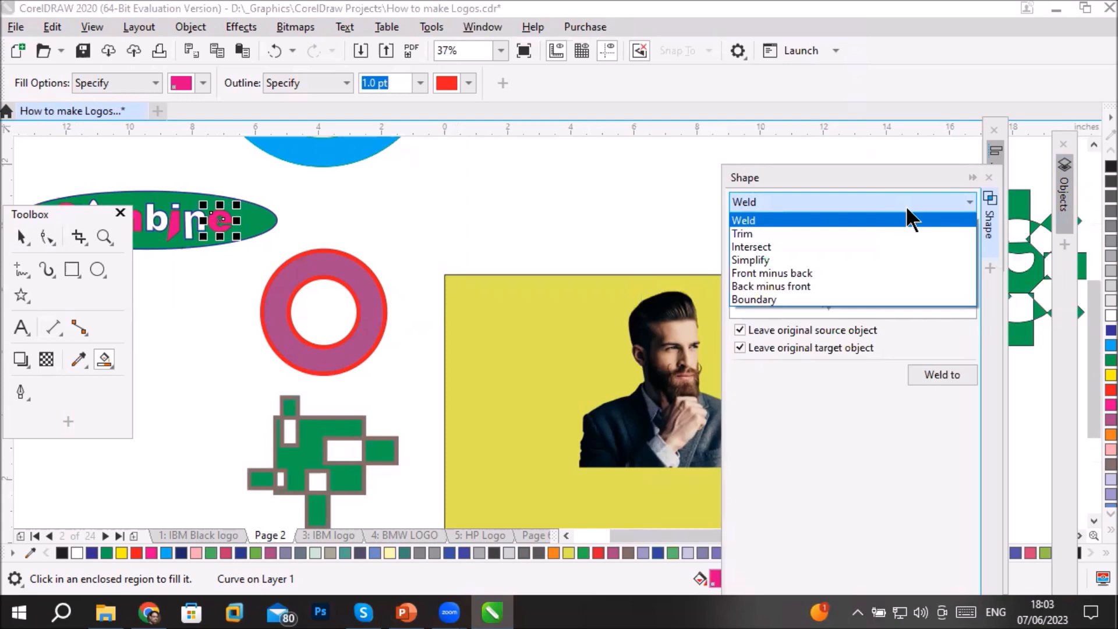
- Draw two overlapping ellipses just above the page's upper-left corner, the larger one about 2.6 by 2.3 inches
left_click(16, 235)
left_click(16, 235)
left_click(283, 450)
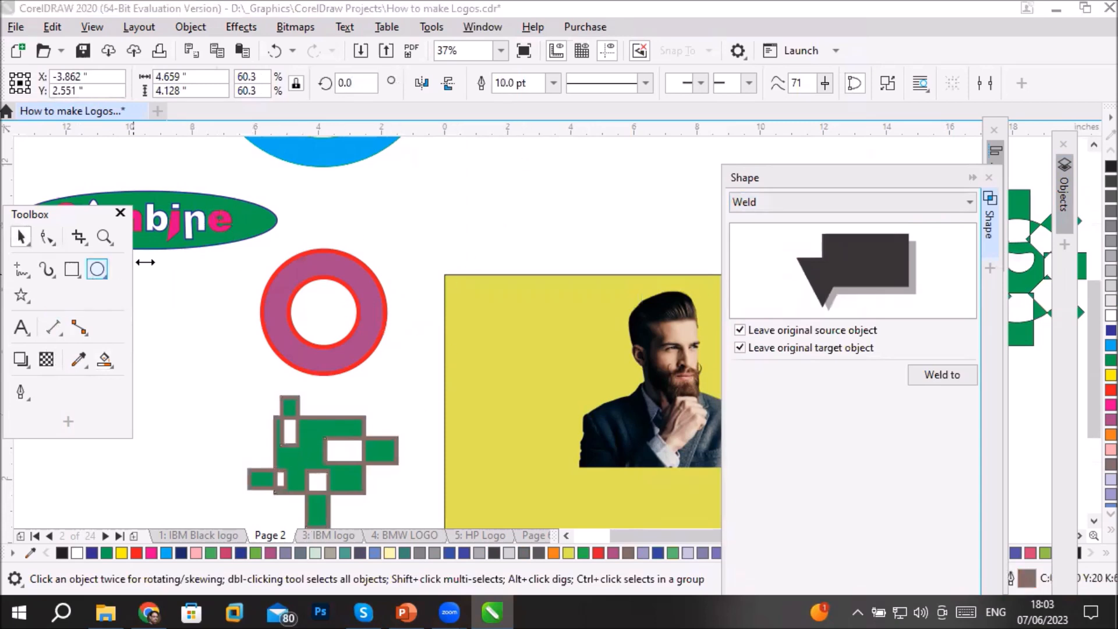
left_click(97, 269)
left_click_drag(369, 175, 438, 247)
left_click_drag(404, 163, 489, 277)
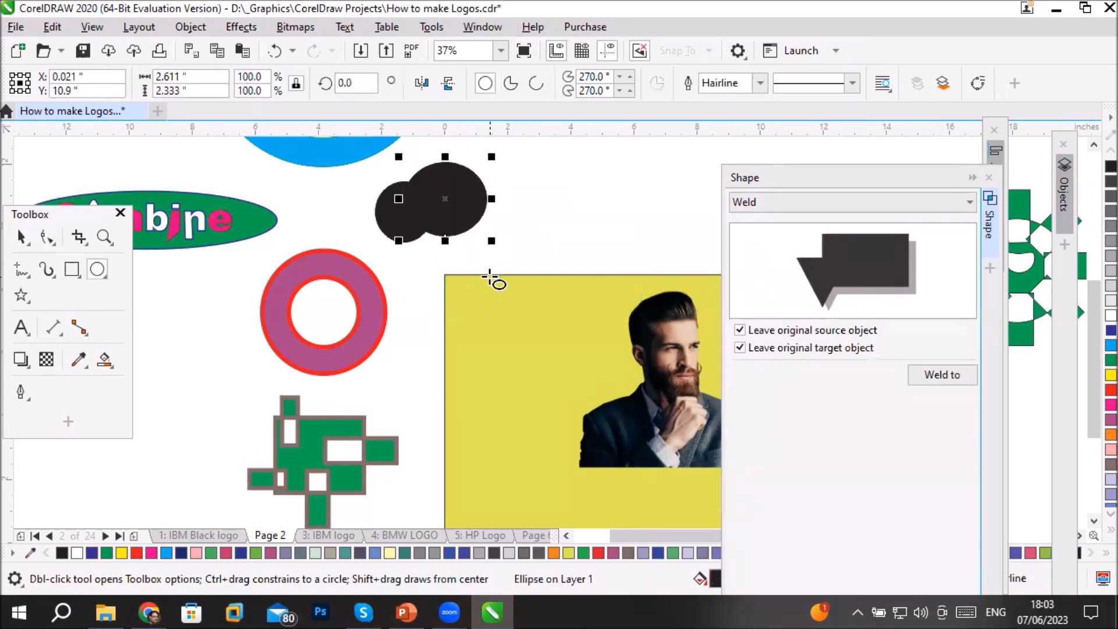
- Combine the two overlapping black ellipses and move the result about 3.6 inches to the right, above the page
left_click(21, 237)
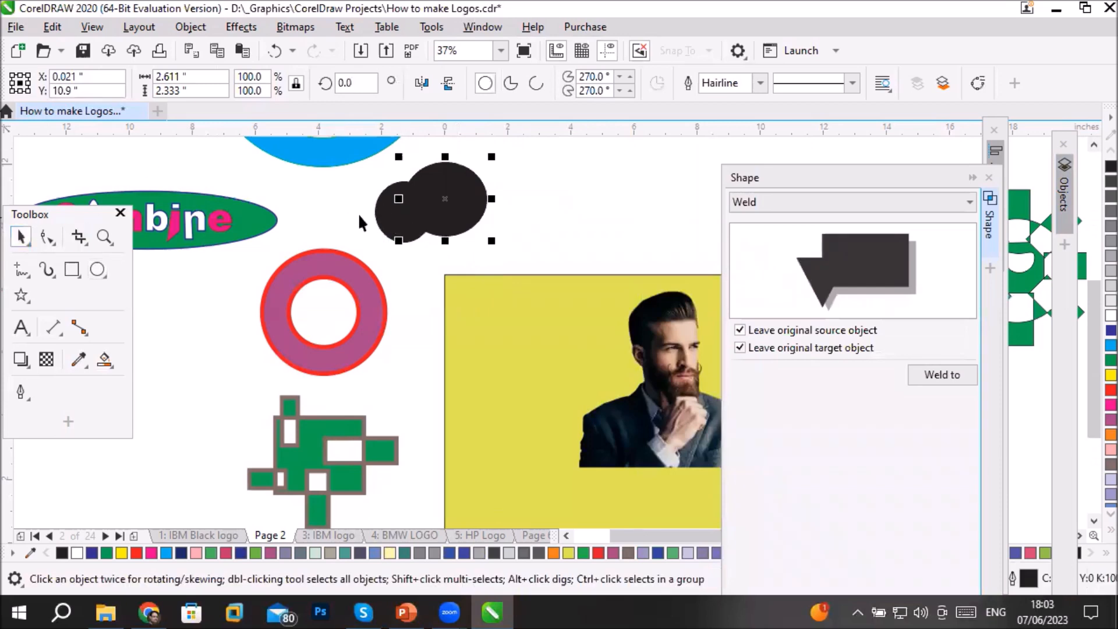
left_click(385, 219, "shift")
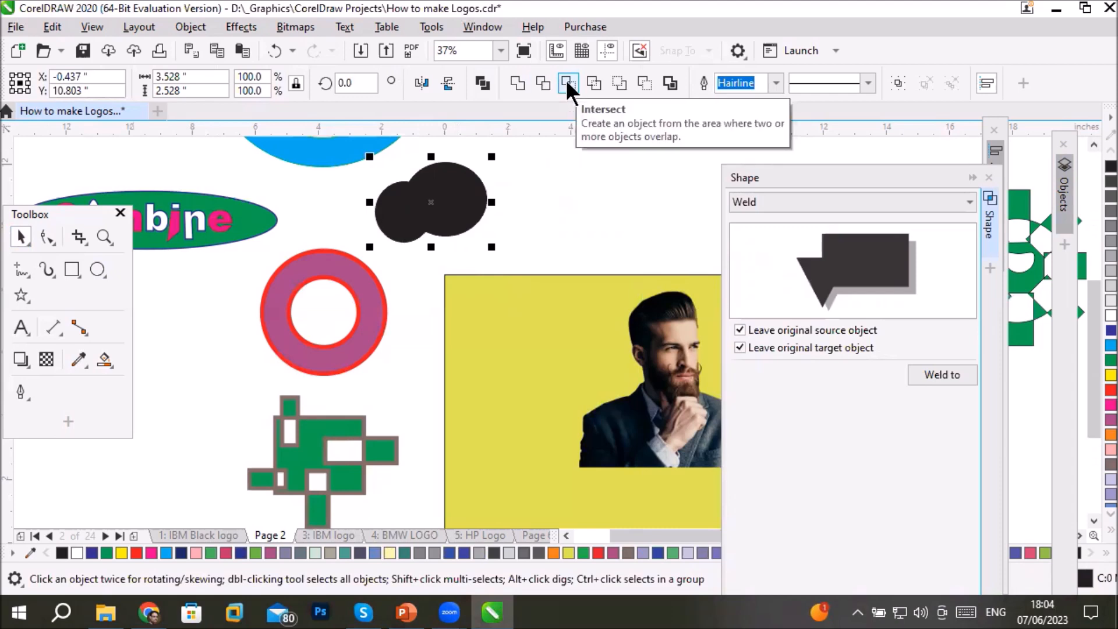
left_click(871, 204)
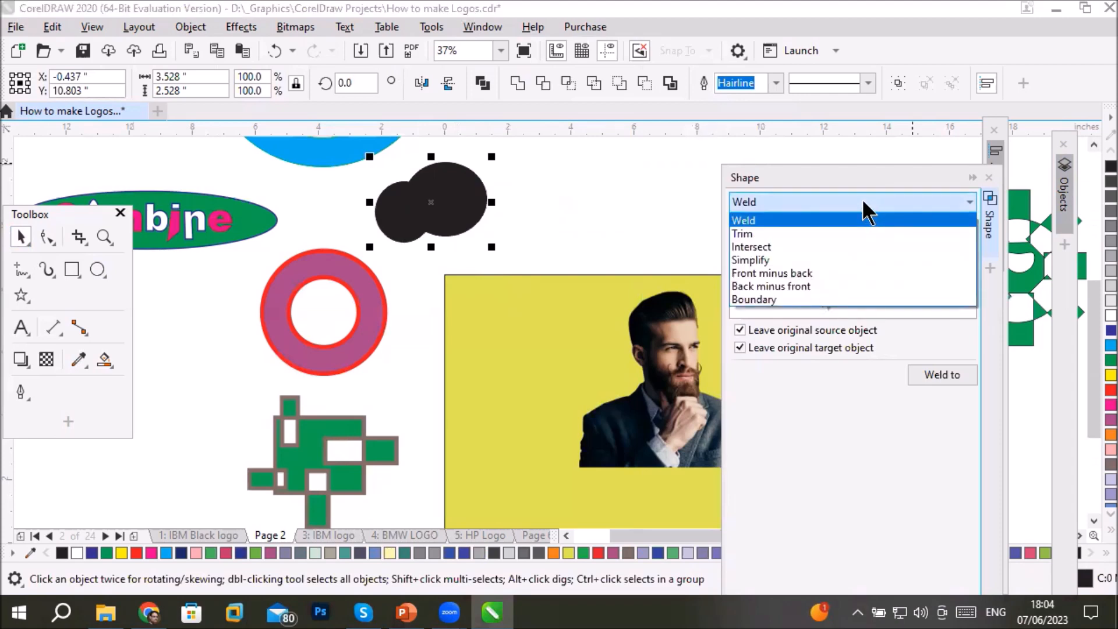
left_click(864, 202)
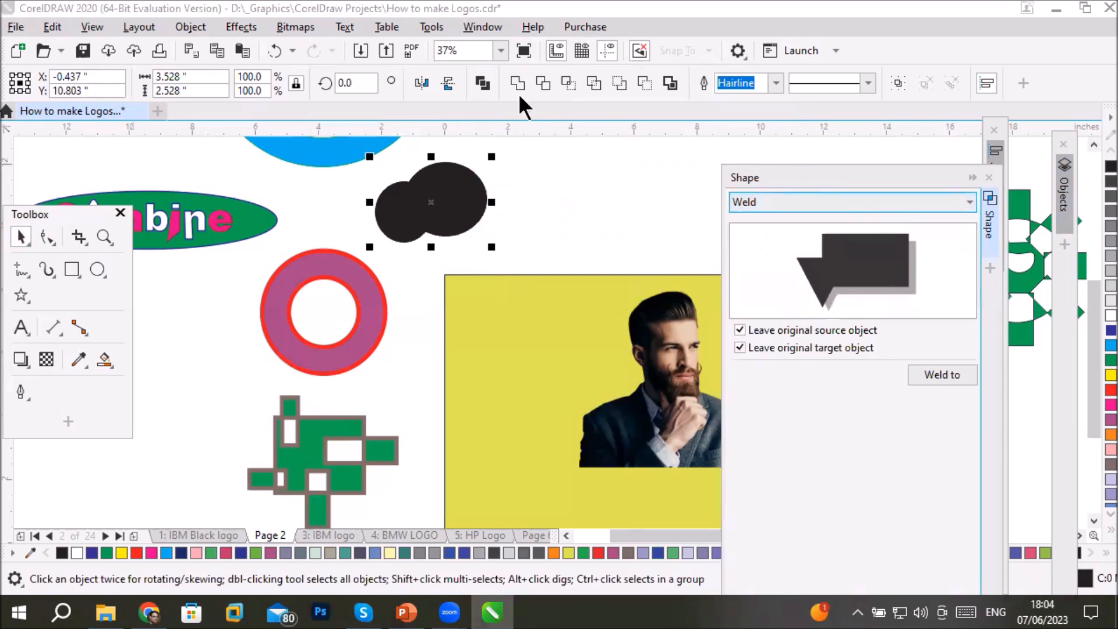
left_click(192, 30)
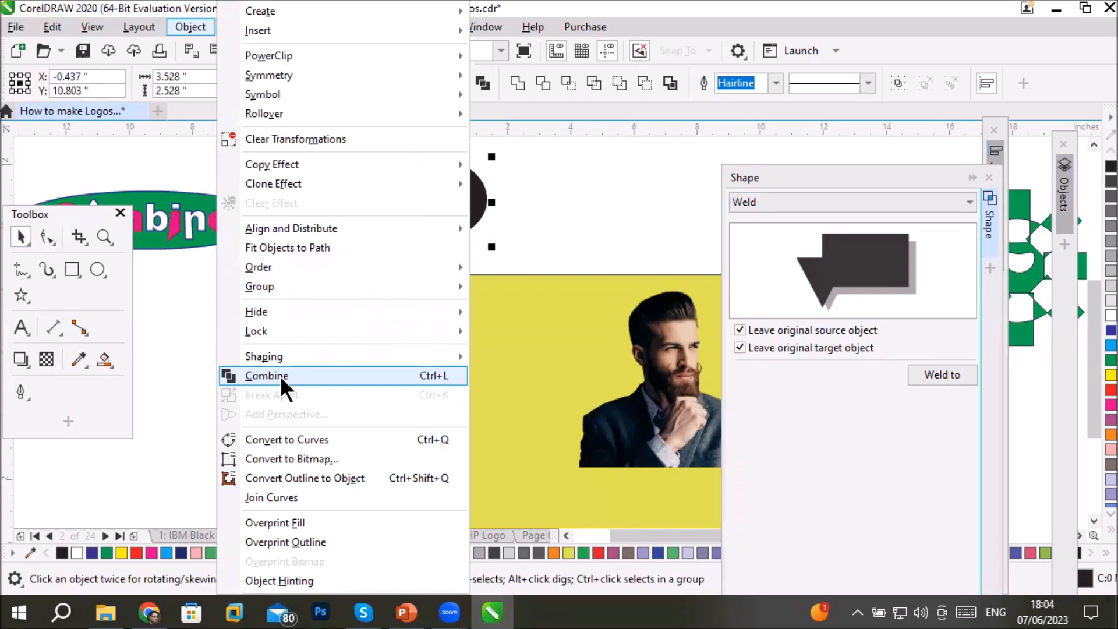
left_click(344, 376)
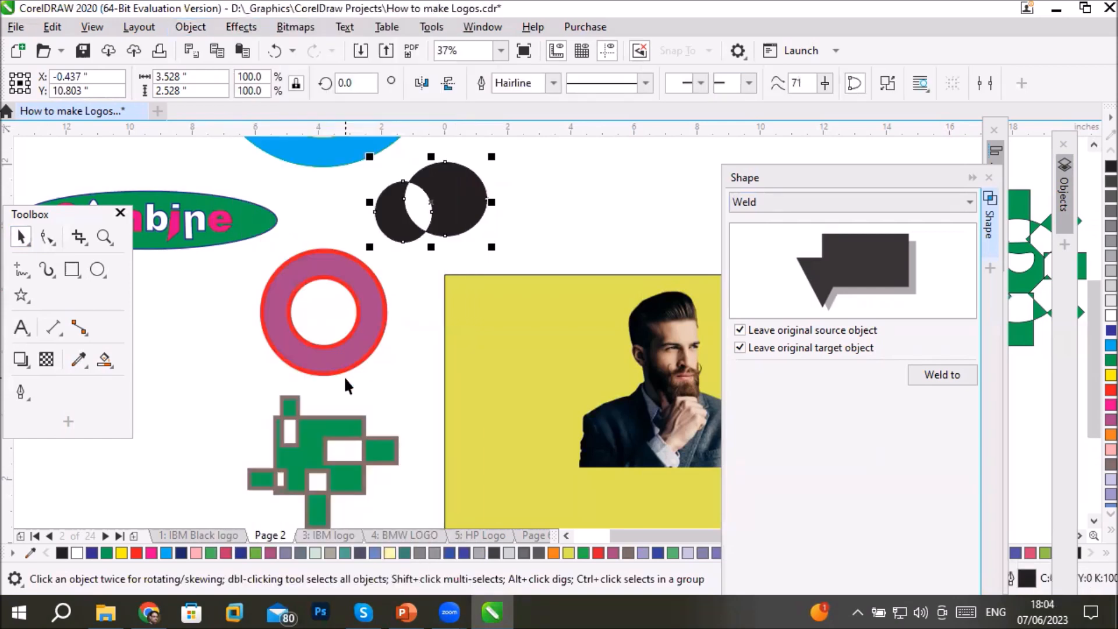
left_click(405, 278)
left_click_drag(459, 210, 566, 220)
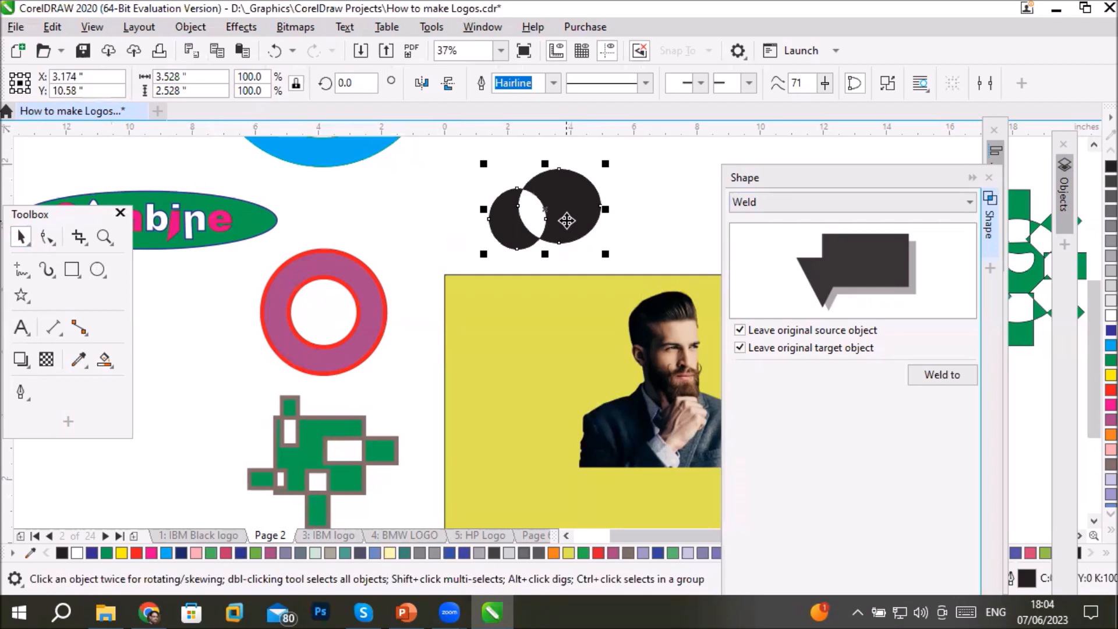
- Switch to the PowerPoint presentation at the slide on using the Intersect tool
left_click(406, 612)
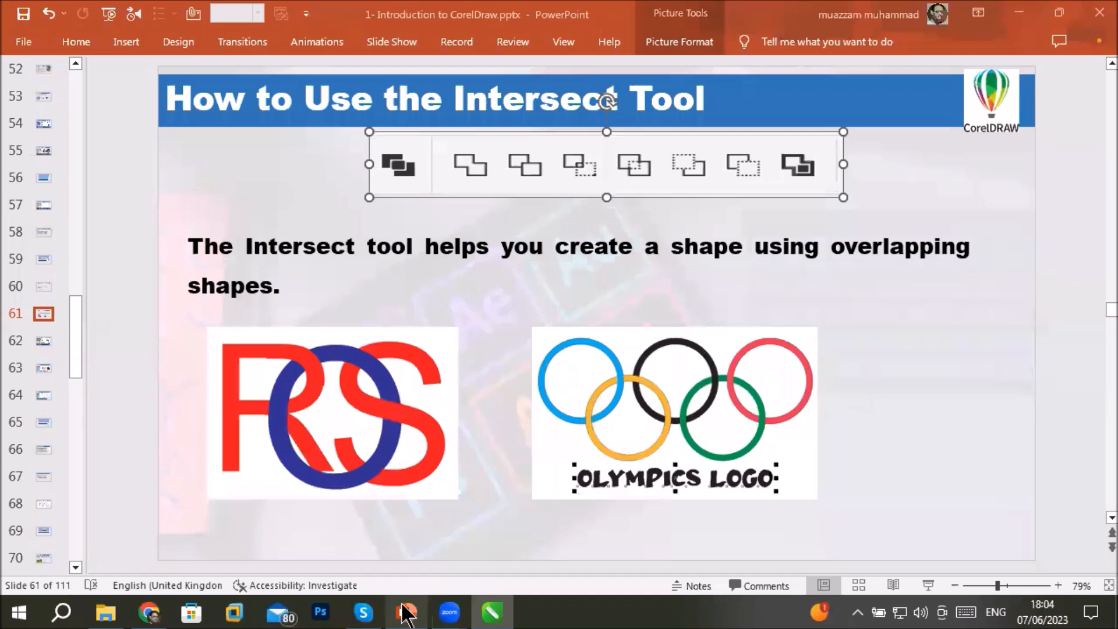
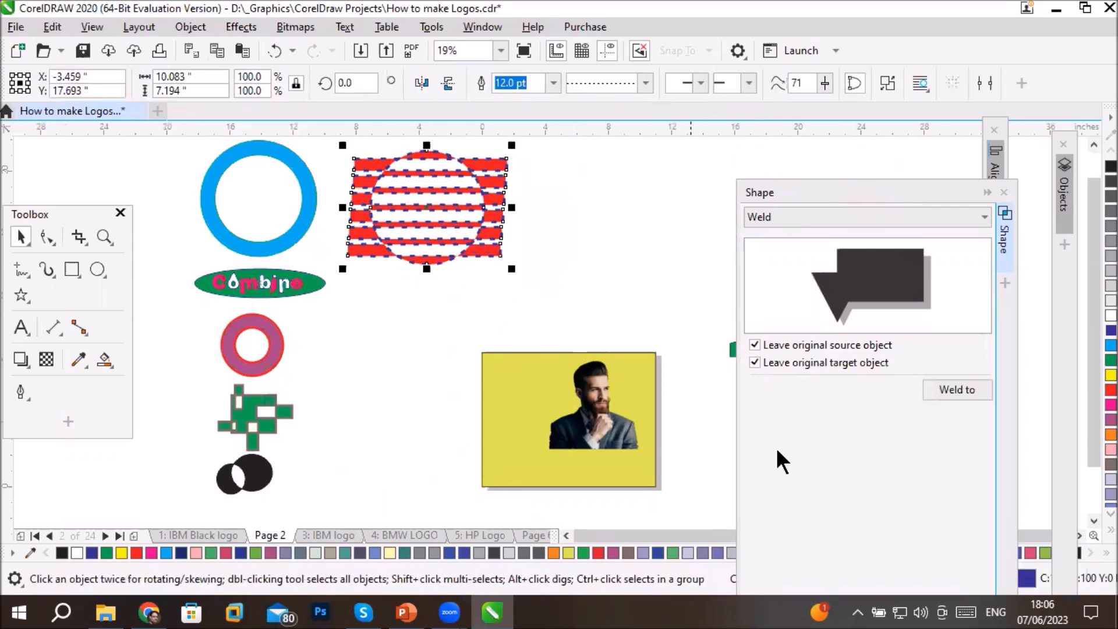
- Move the Shape docker aside and place the green gear-like shape directly below the red striped design
left_click_drag(843, 189, 931, 191)
left_click_drag(775, 317, 404, 317)
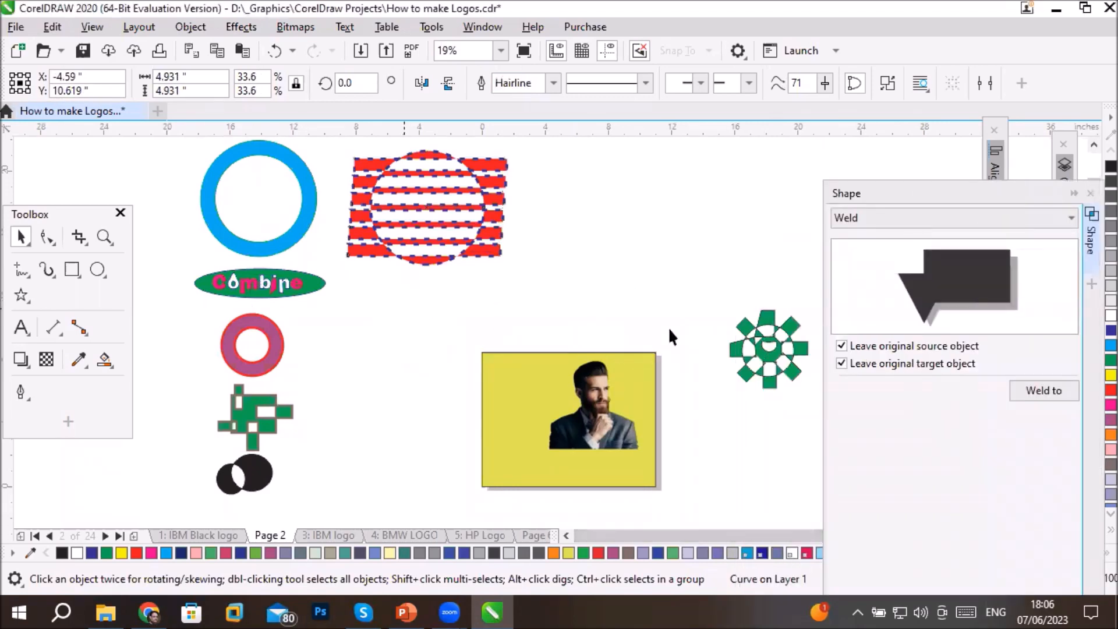
left_click_drag(926, 194, 889, 149)
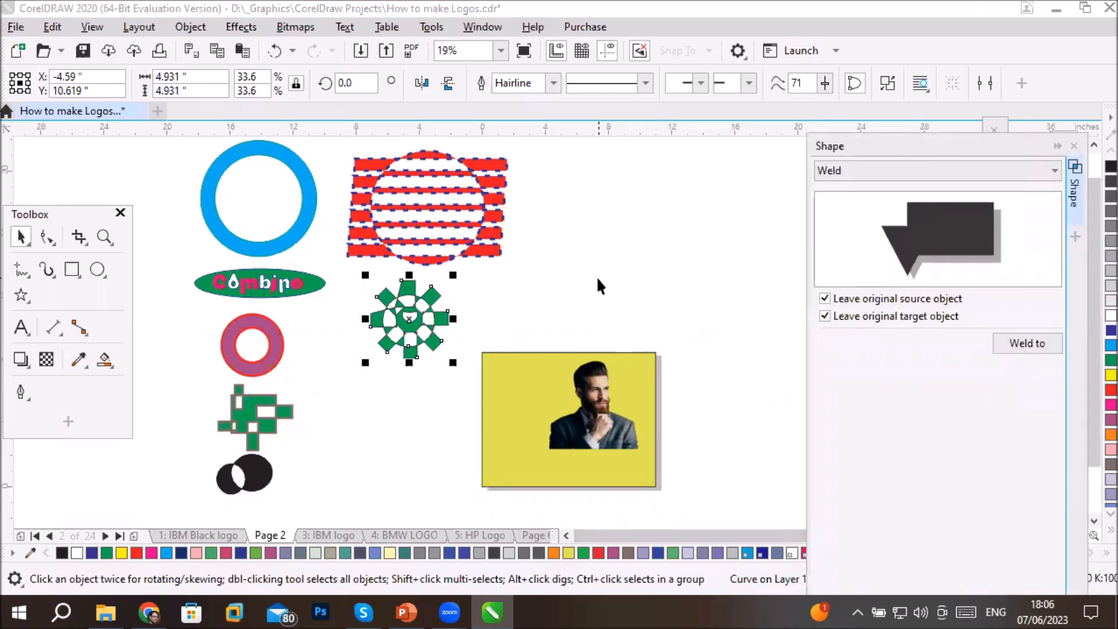
- Draw a near-circular ellipse about 7.7 by 7.9 inches above the page and remove its fill
left_click(89, 268)
left_click_drag(541, 170, 661, 296)
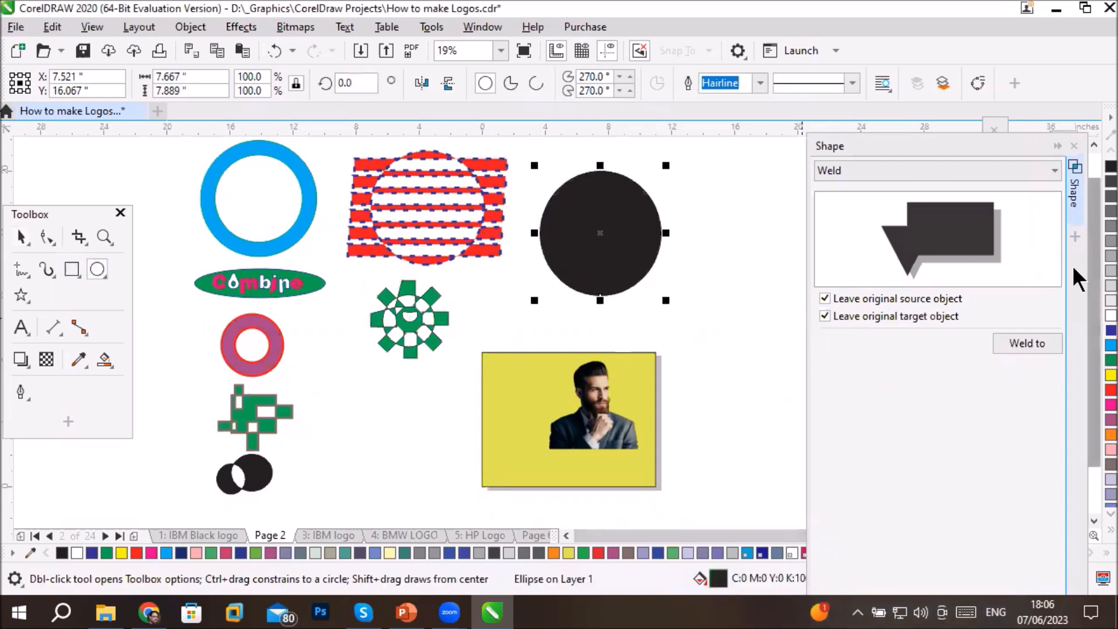
left_click(104, 360)
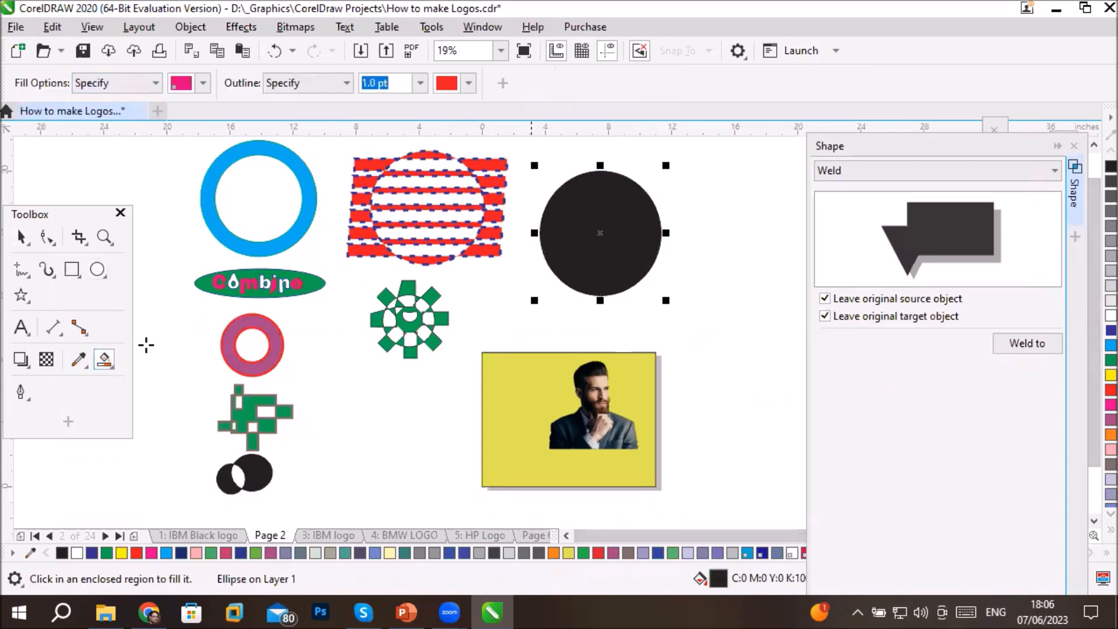
left_click(110, 357)
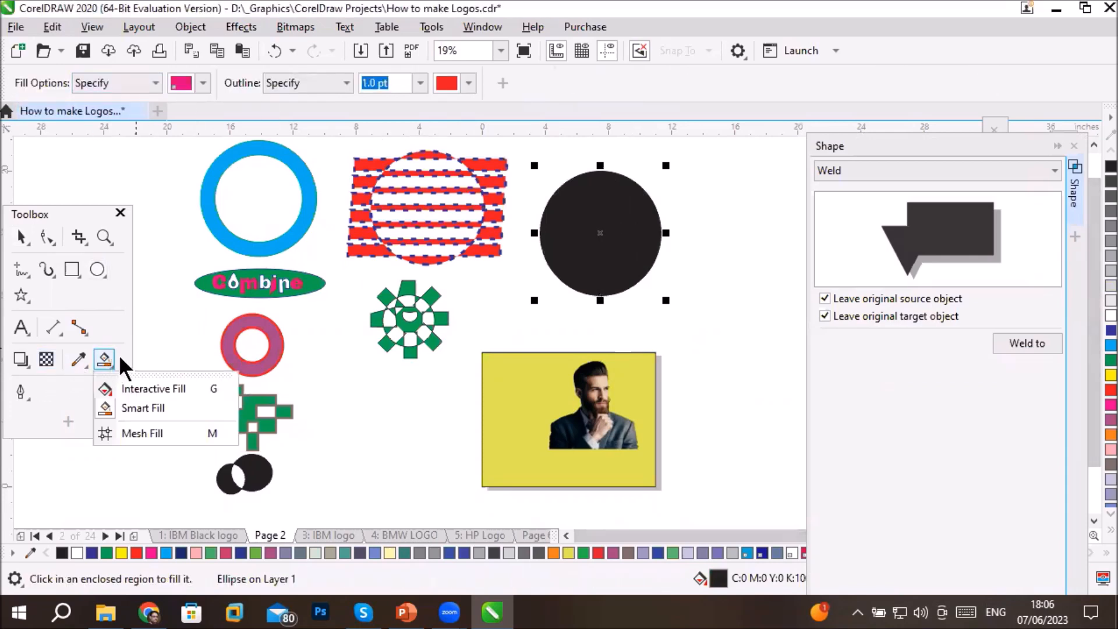
left_click(149, 388)
left_click(20, 84)
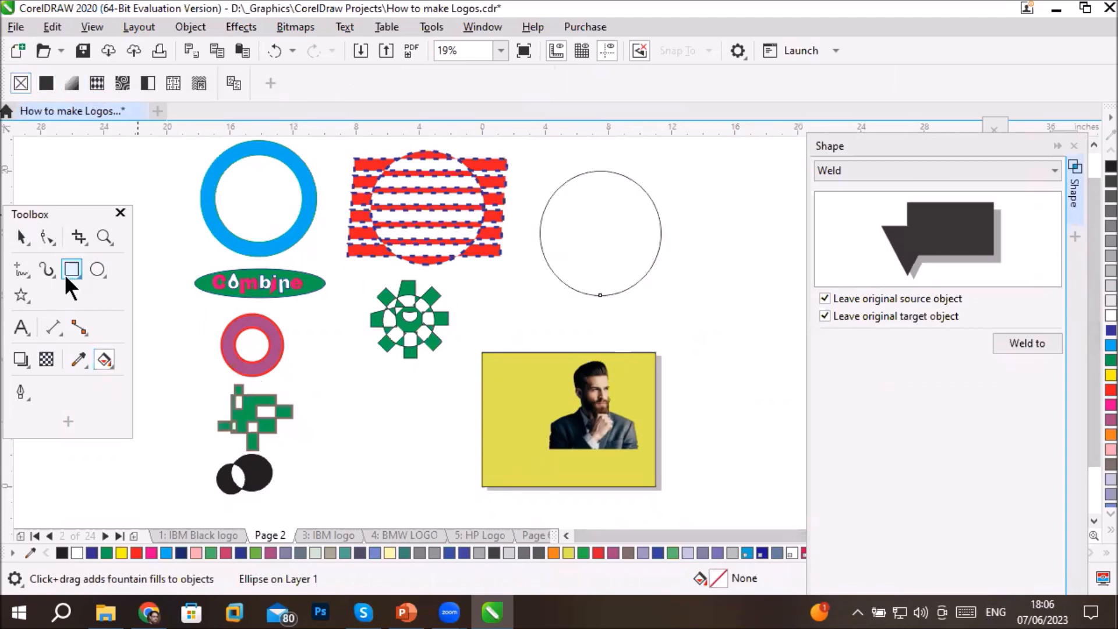
left_click(98, 268)
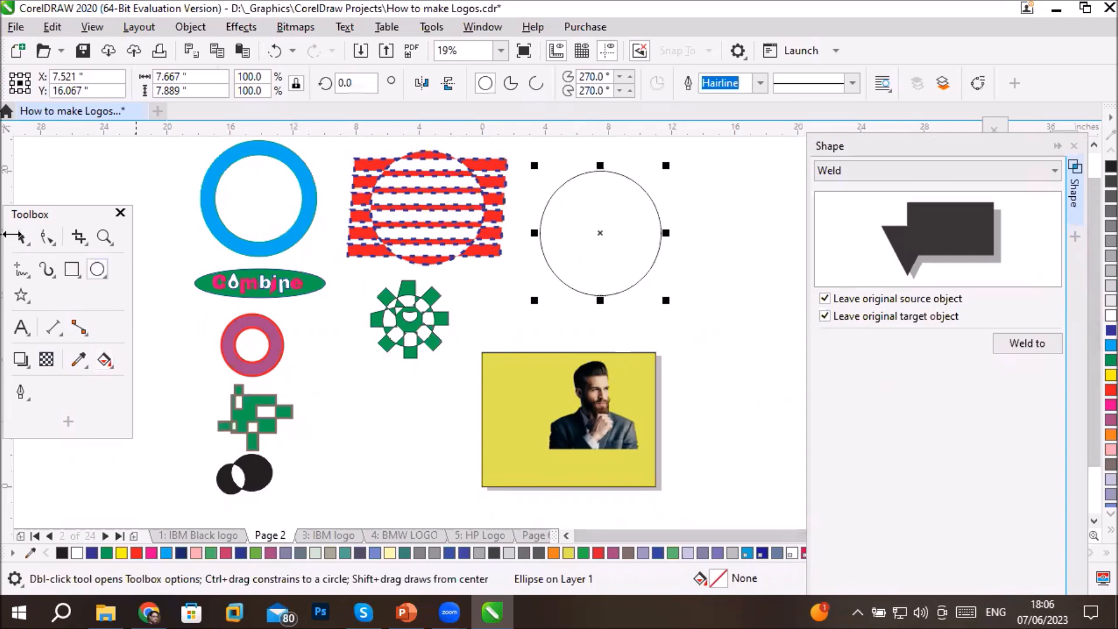
- Duplicate the unfilled circle twice and arrange the three outlines so that they all overlap in the middle
left_click(21, 237)
left_click_drag(597, 252, 719, 223)
right_click(656, 291)
right_click(718, 223)
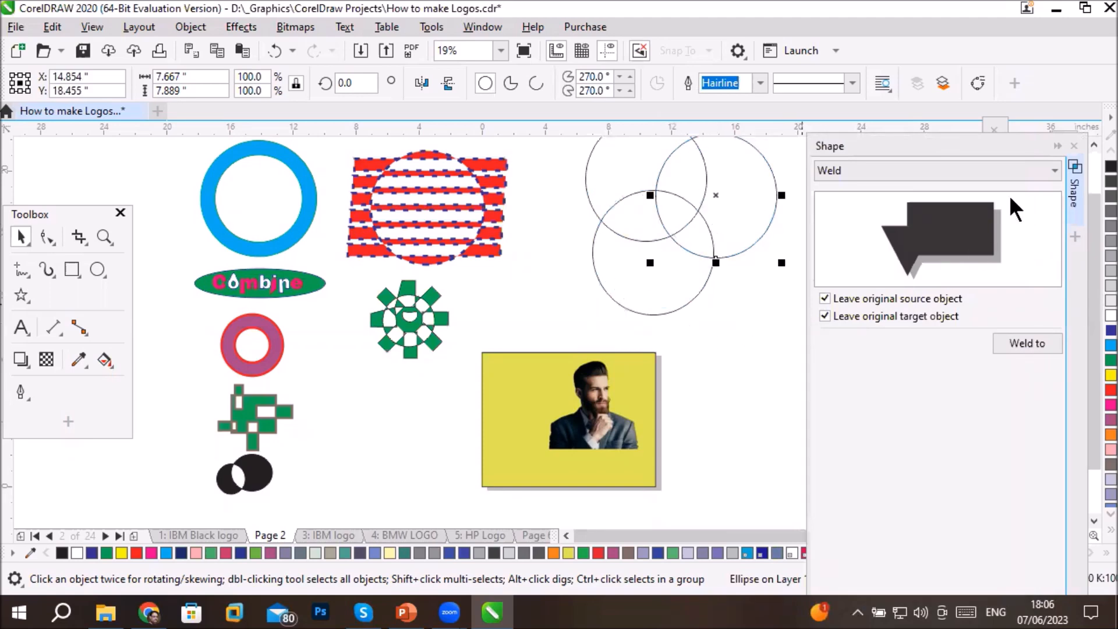
- Fill the upper-left circle with red, the right circle with dark blue and the lower circle with green
left_click(1093, 149)
left_click(1093, 149)
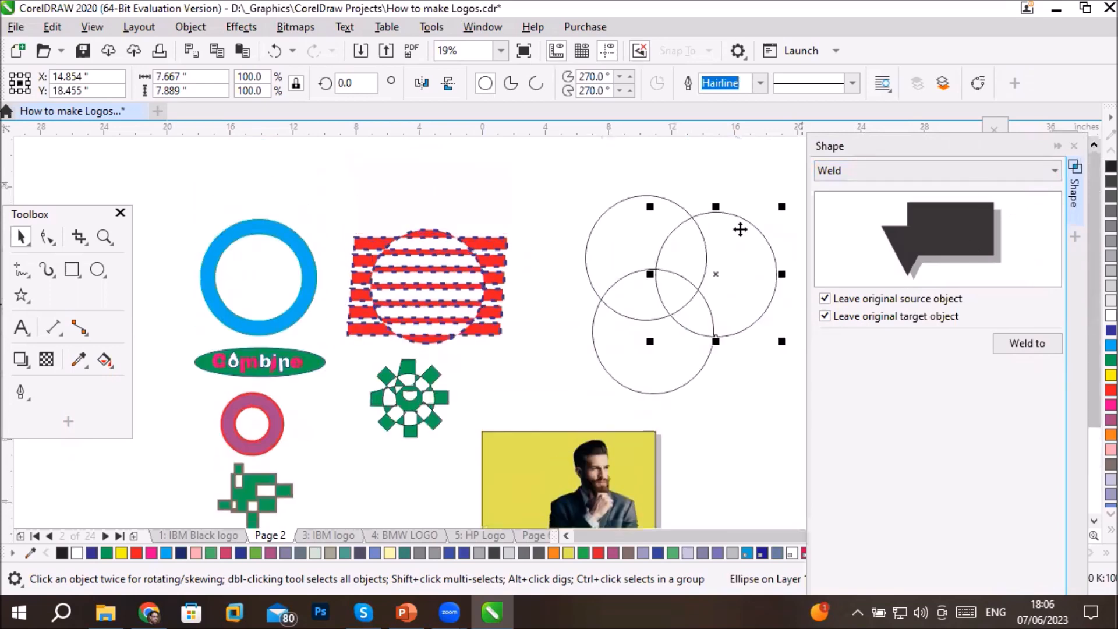
left_click_drag(556, 174, 791, 407)
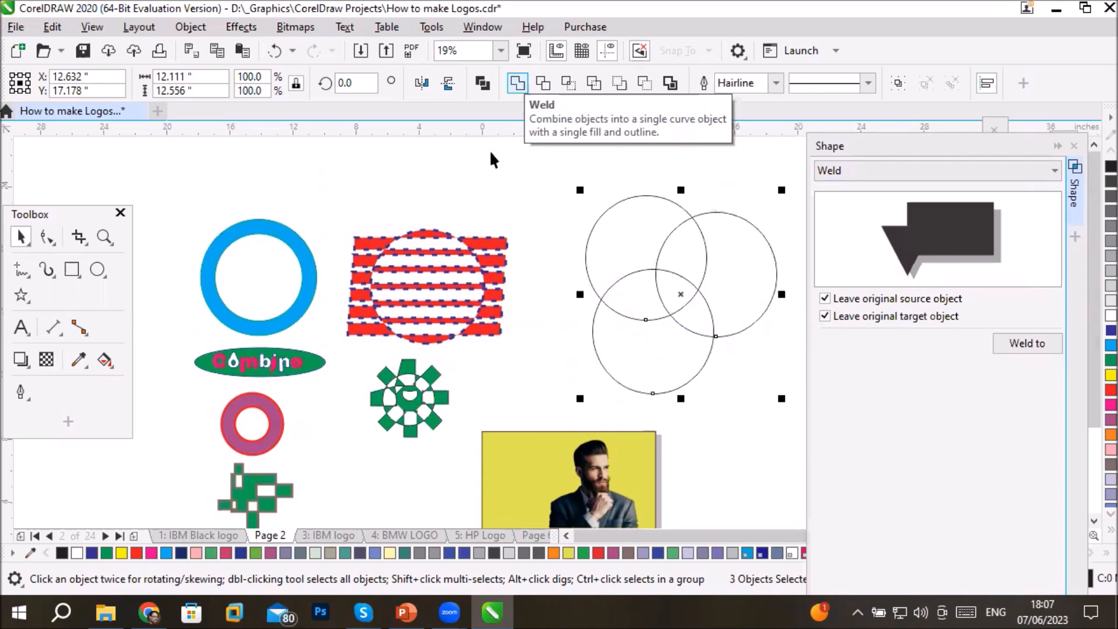
left_click(539, 188)
left_click(611, 217)
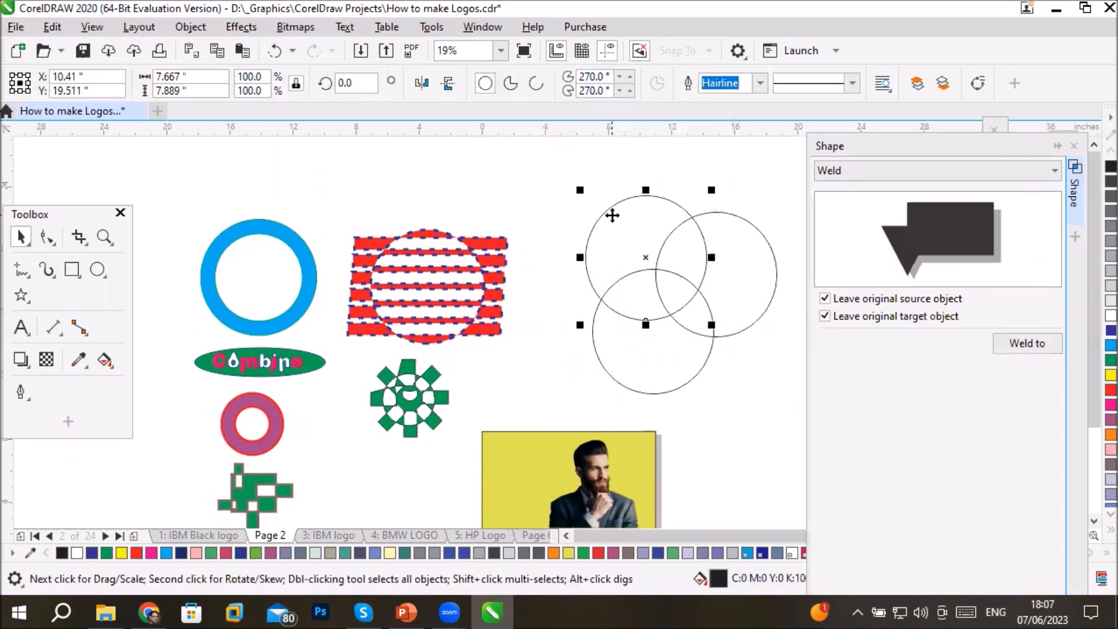
left_click(1109, 390)
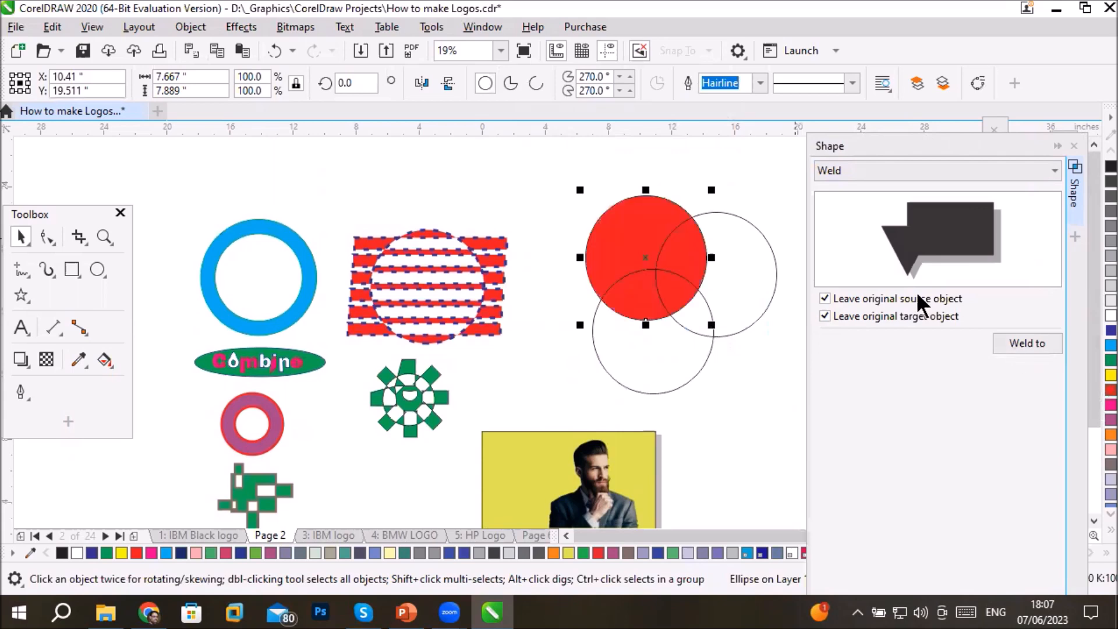
left_click(771, 261)
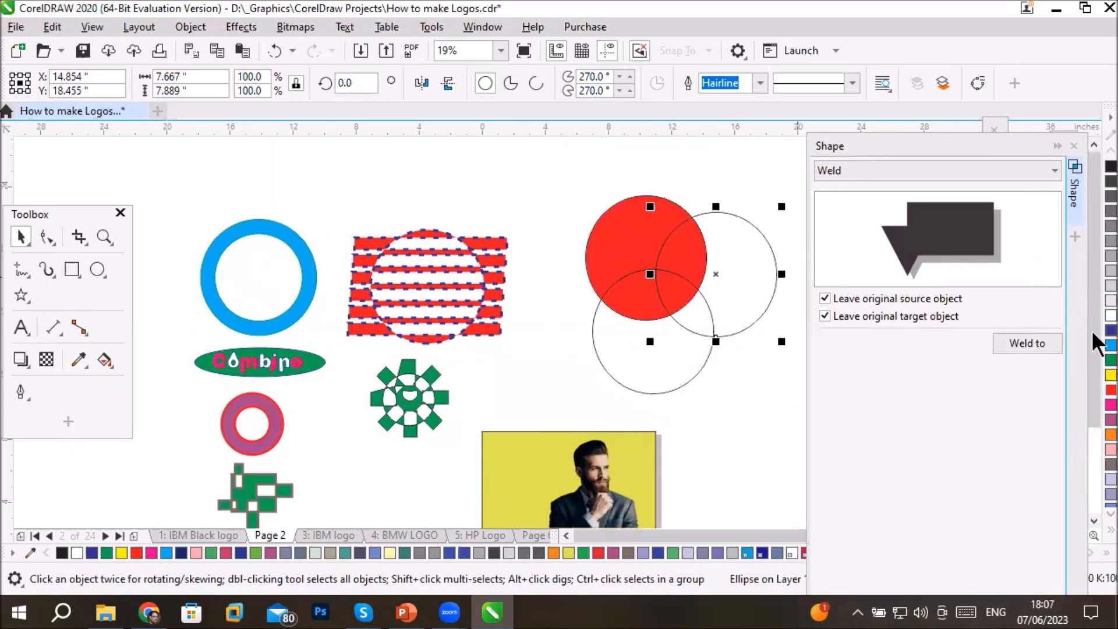
left_click(1110, 330)
left_click(682, 389)
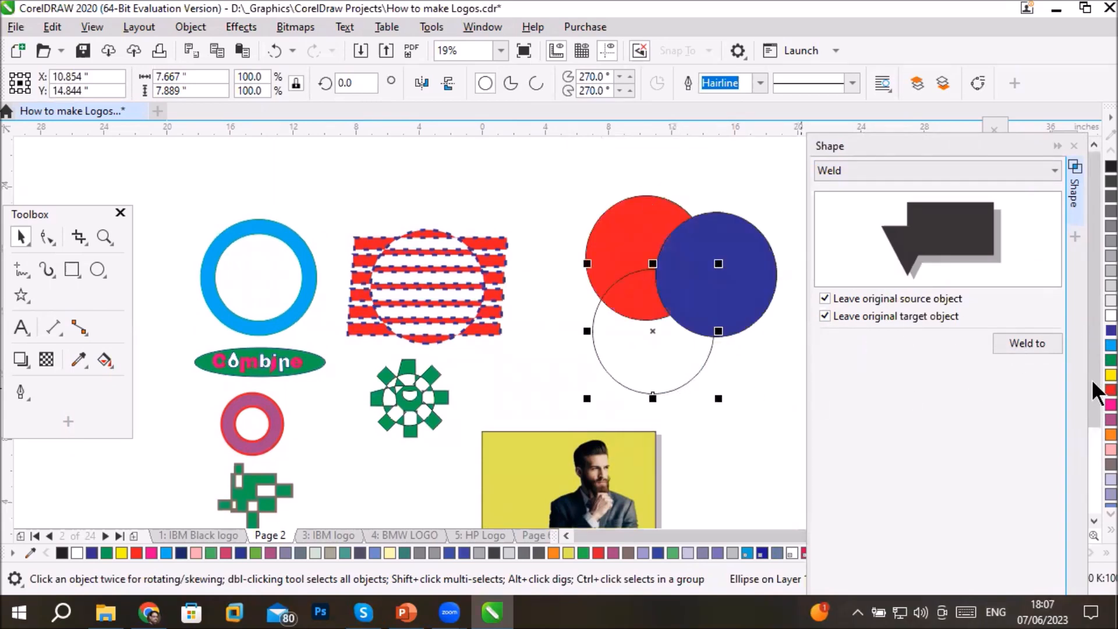
left_click(1109, 361)
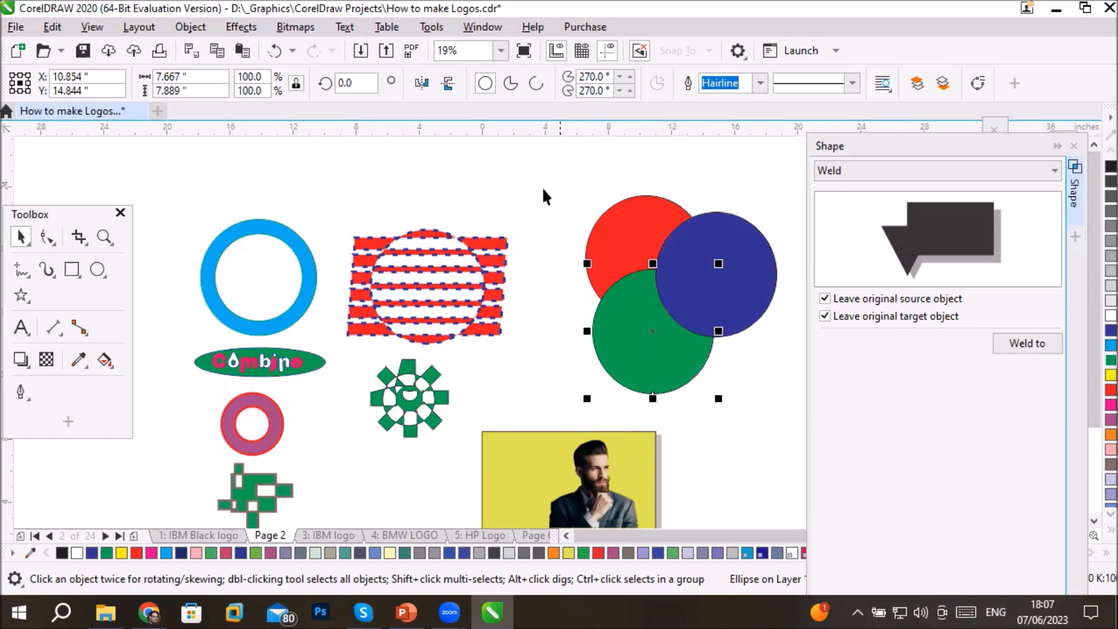
- Select all three overlapping circles together, weld them into one shape, and undo the weld
left_click_drag(538, 171, 787, 413)
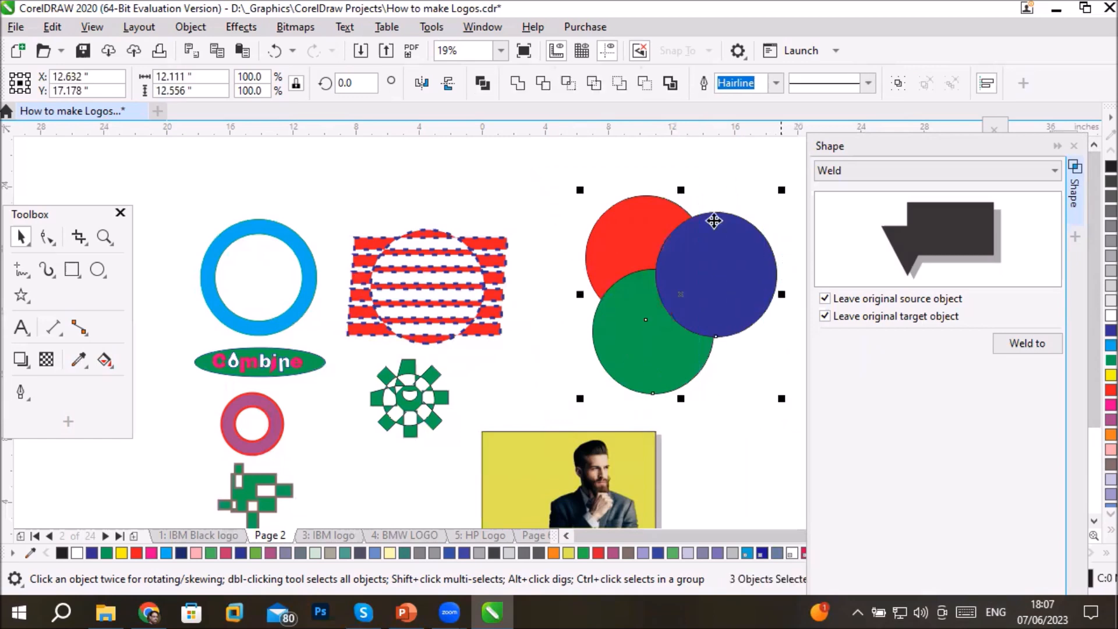
left_click(514, 85)
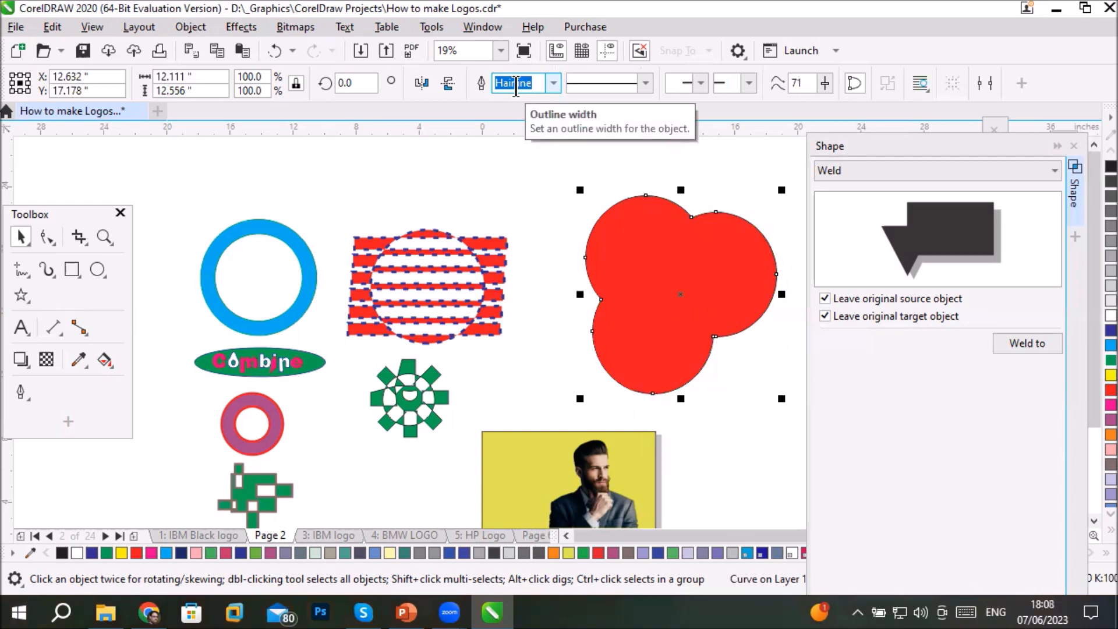
key("ctrl+z")
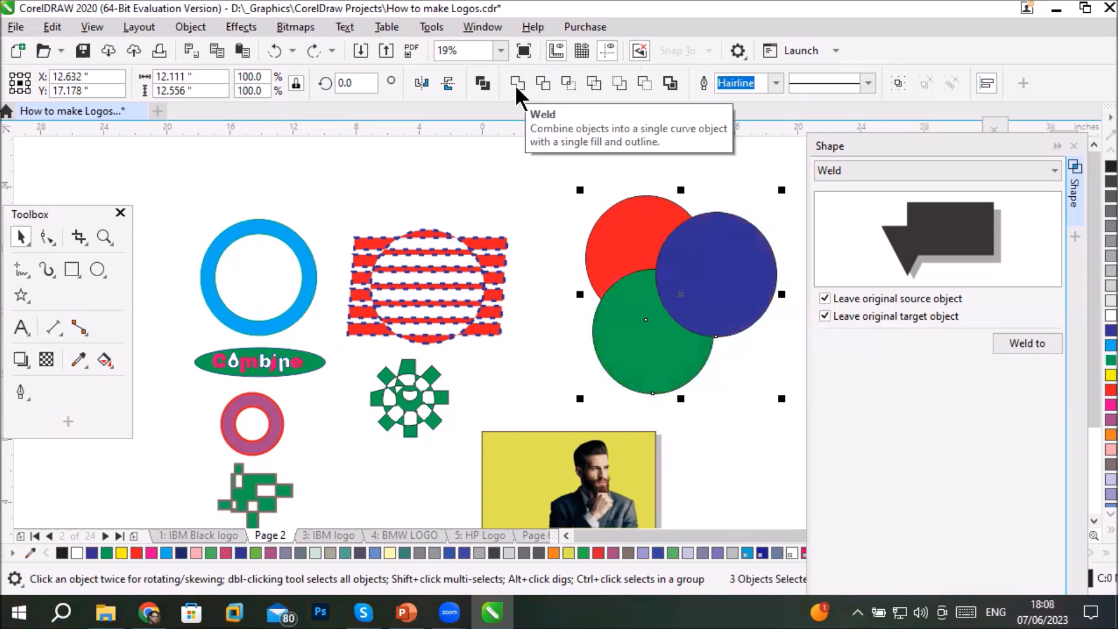
left_click(544, 182)
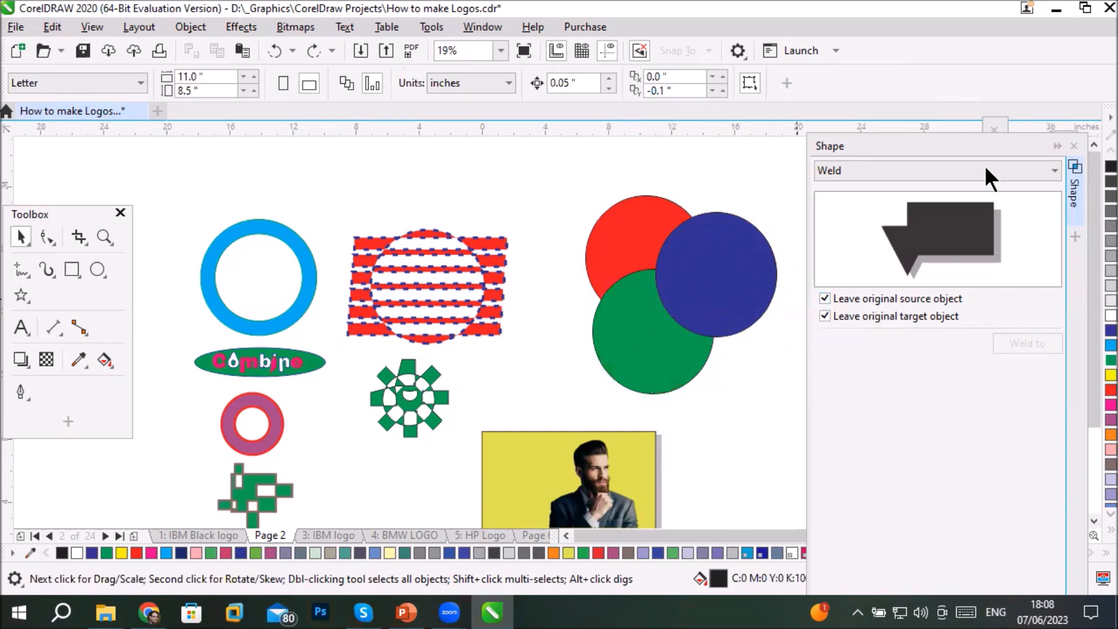
- Collapse the Shape docker, close the Align and Distribute docker, and expand the Objects docker
left_click(1057, 146)
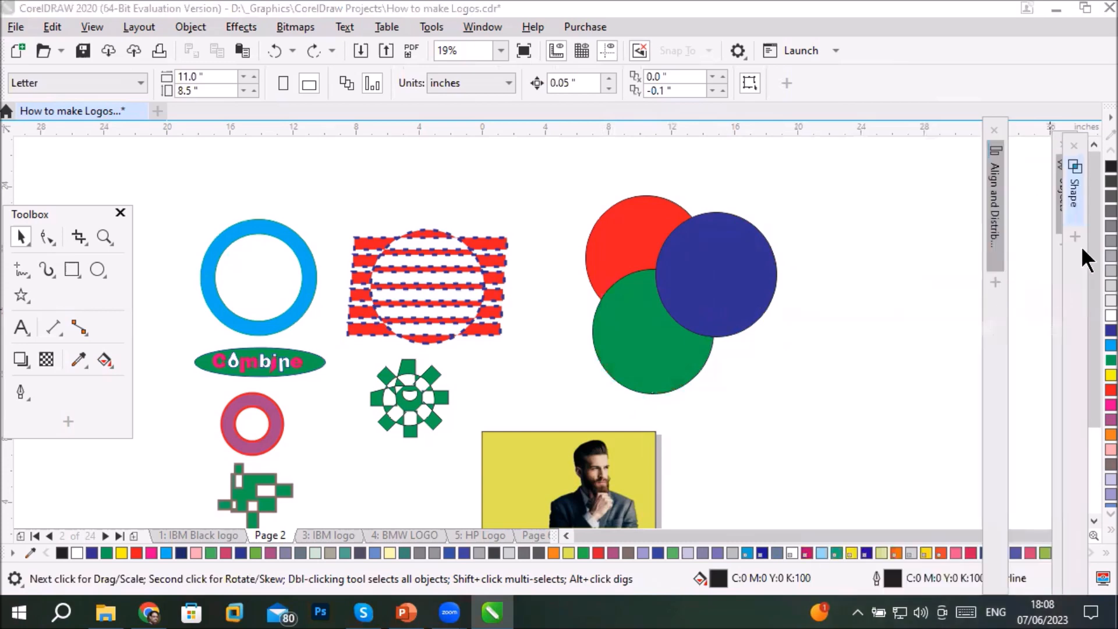
left_click(995, 130)
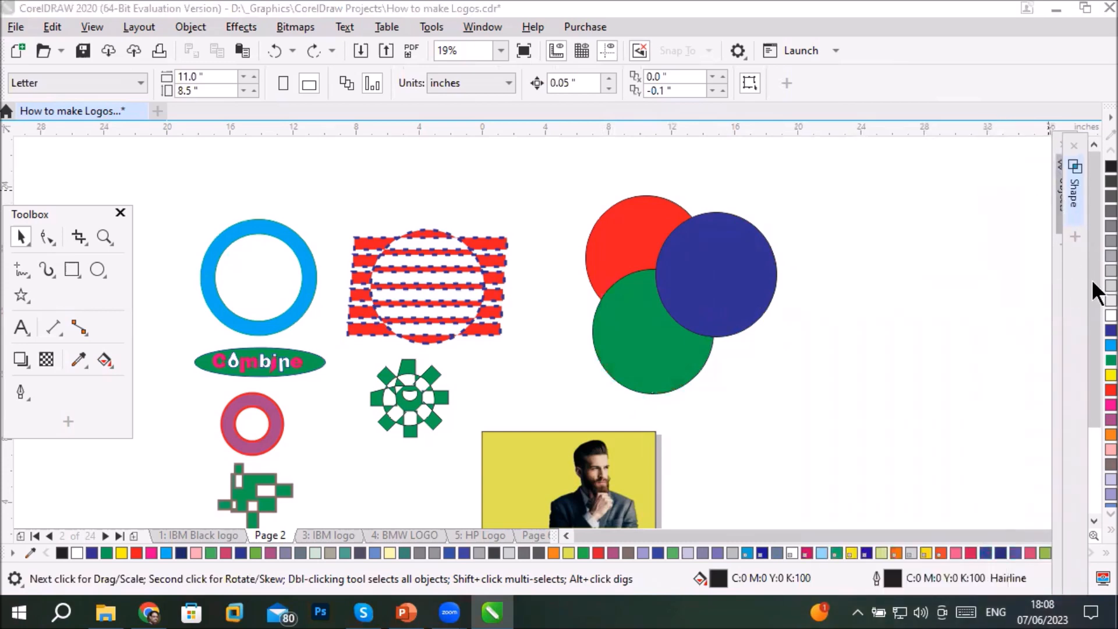
left_click(1055, 202)
left_click(1068, 207)
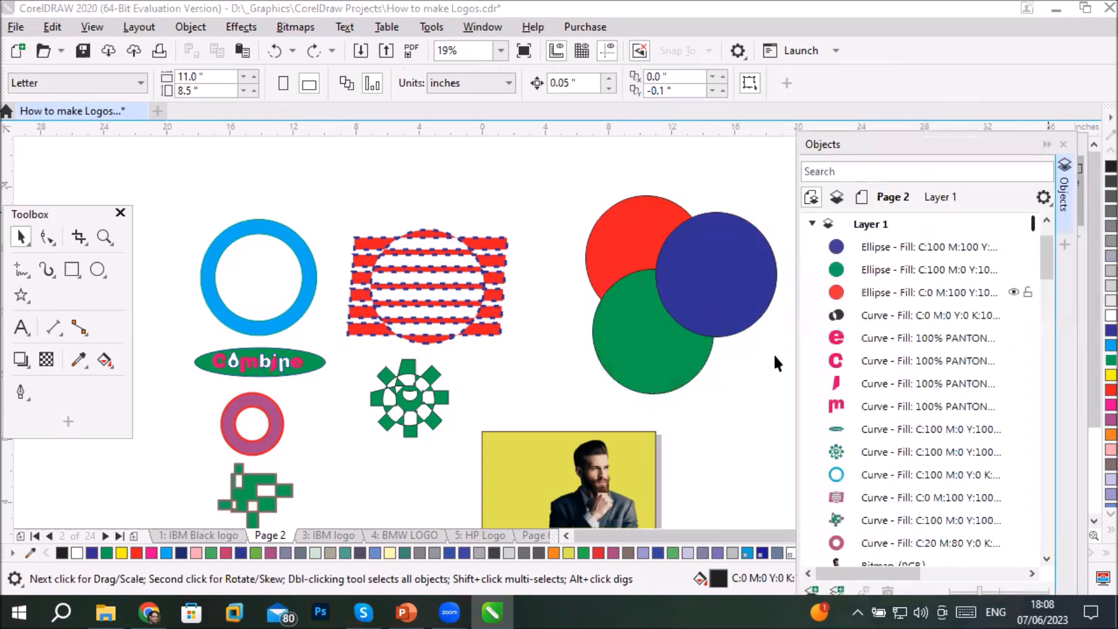
- Select the red, blue and finally the green circle in the object list, weld them, and undo the weld
left_click(872, 292)
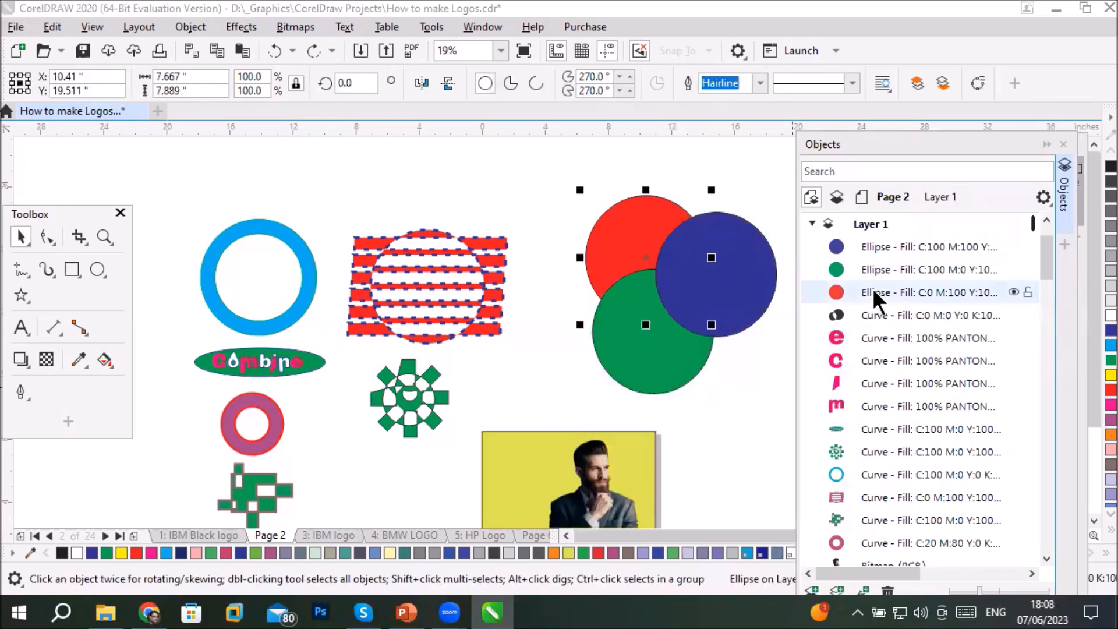
left_click(898, 244, "ctrl")
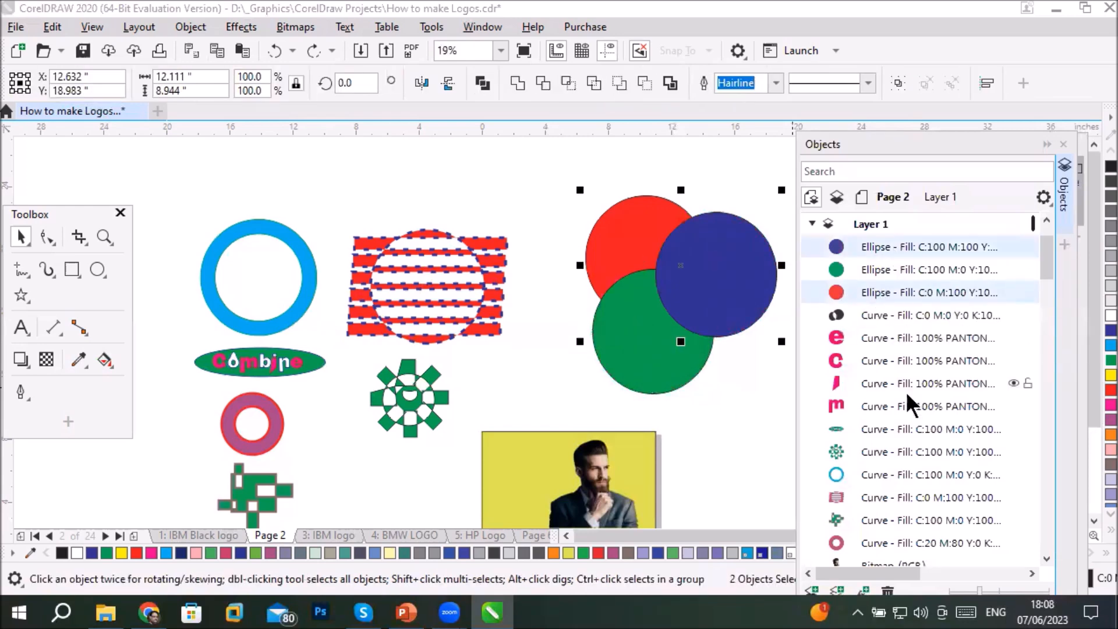
left_click(883, 270, "ctrl")
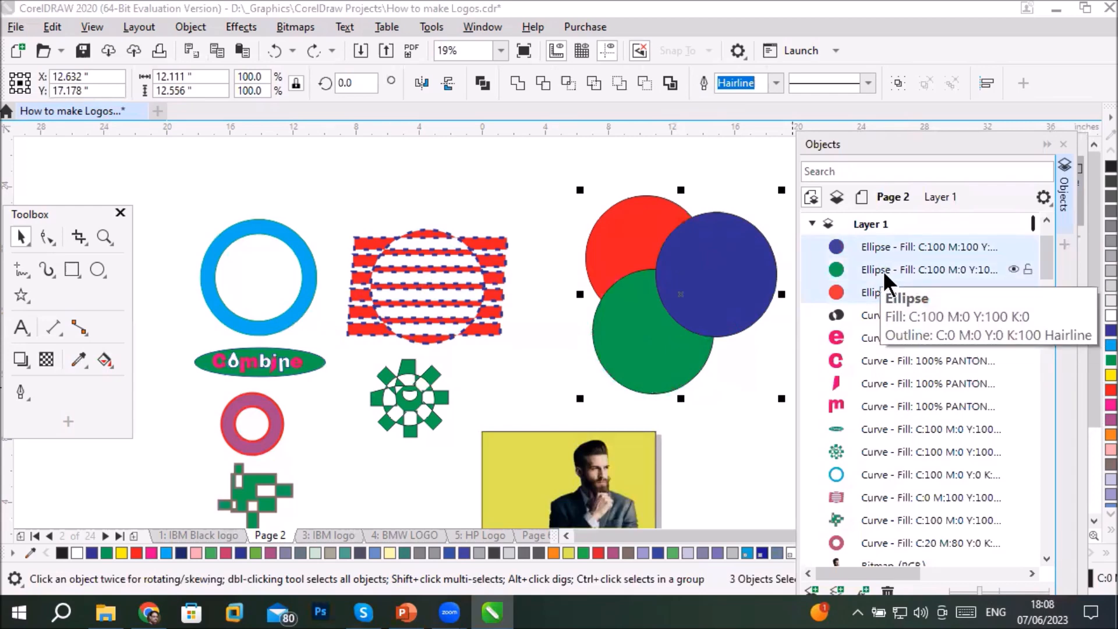
left_click(515, 82)
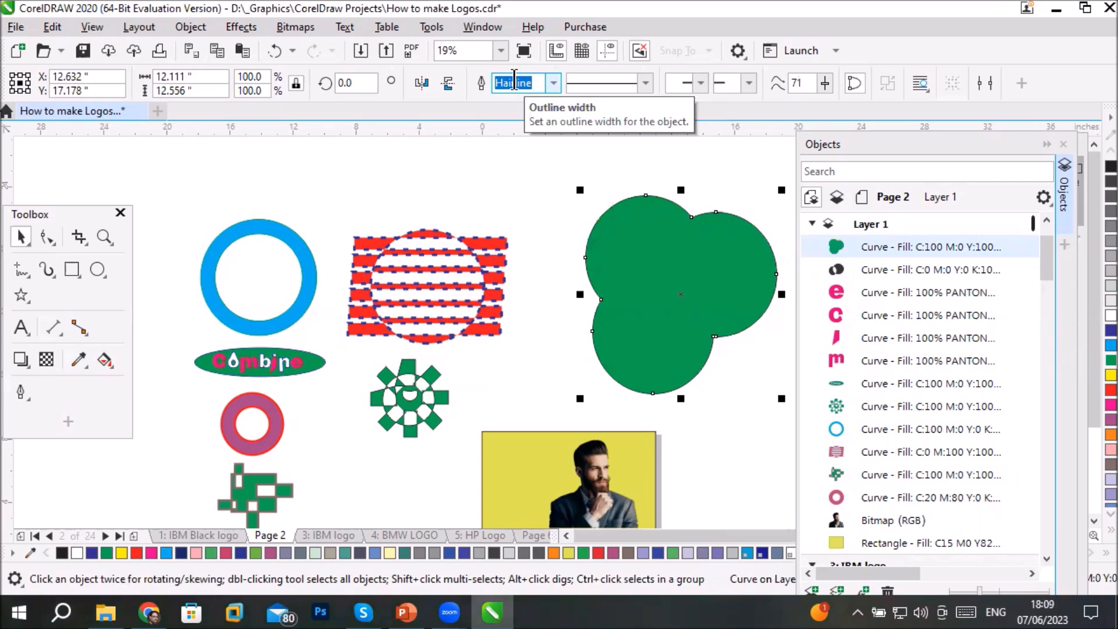
key("ctrl+z")
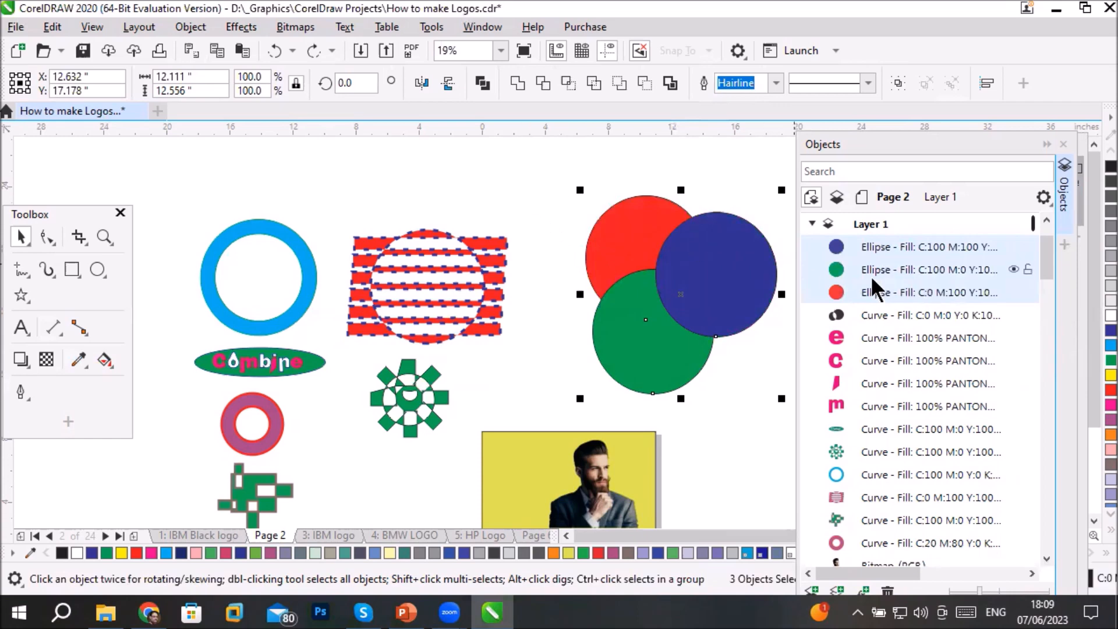
- Replace the Objects docker with the Shape docker and try its Weld to operation on the three circles, keeping the original objects
left_click(1045, 144)
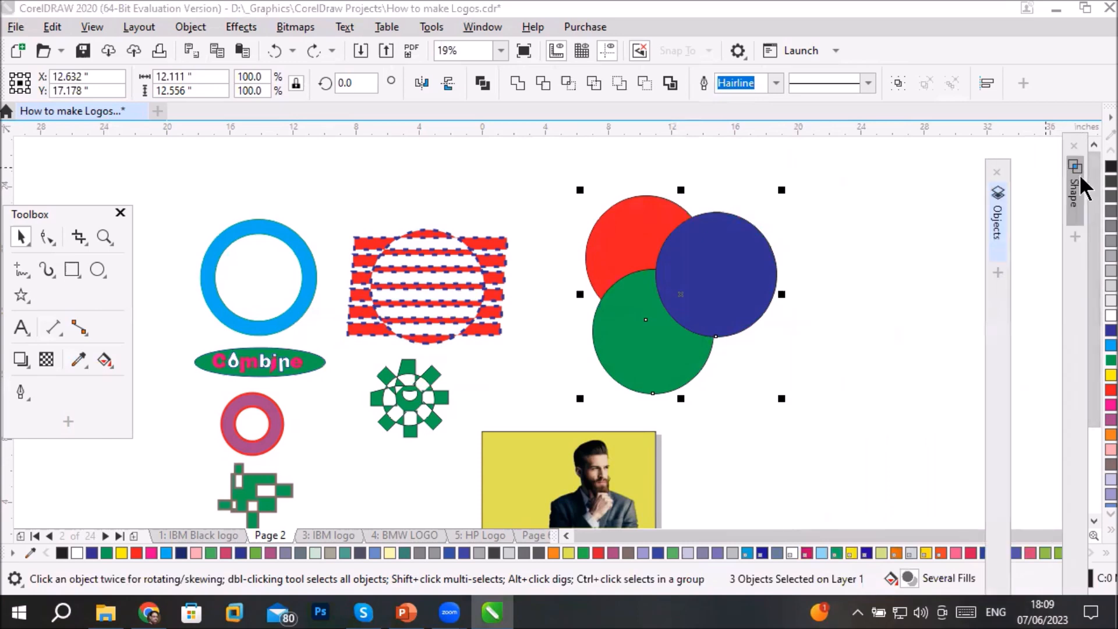
left_click(1076, 193)
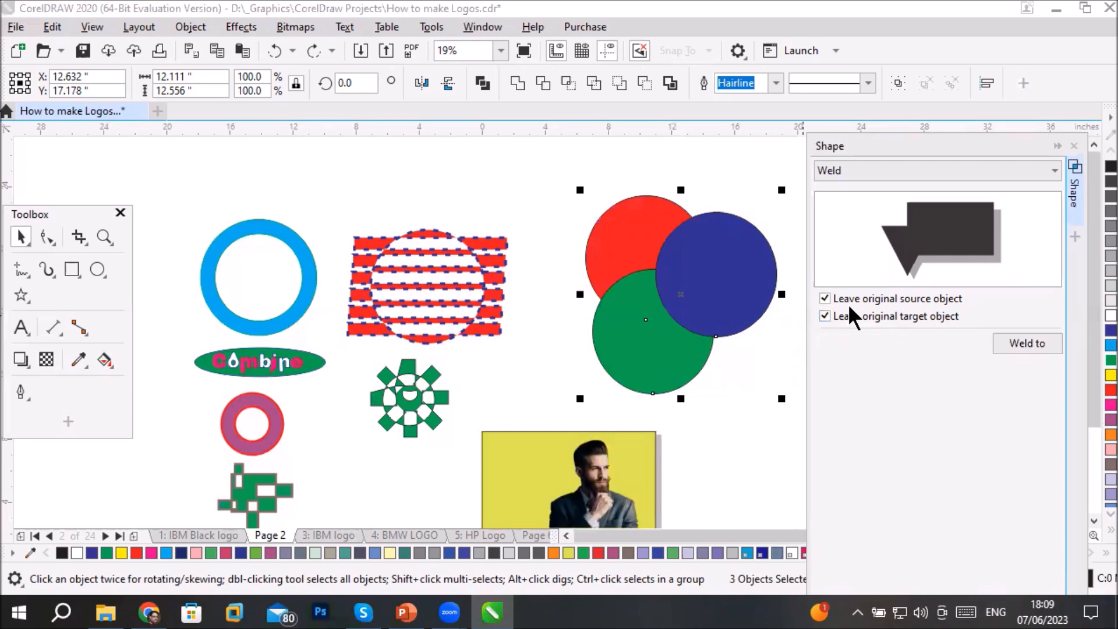
left_click(1033, 342)
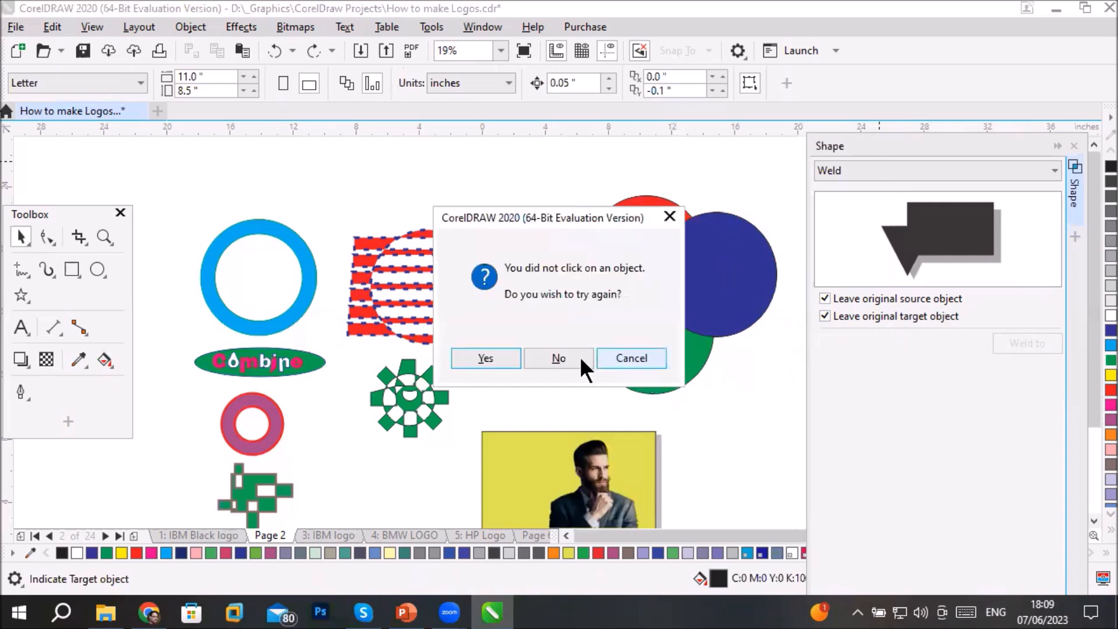
left_click(649, 358)
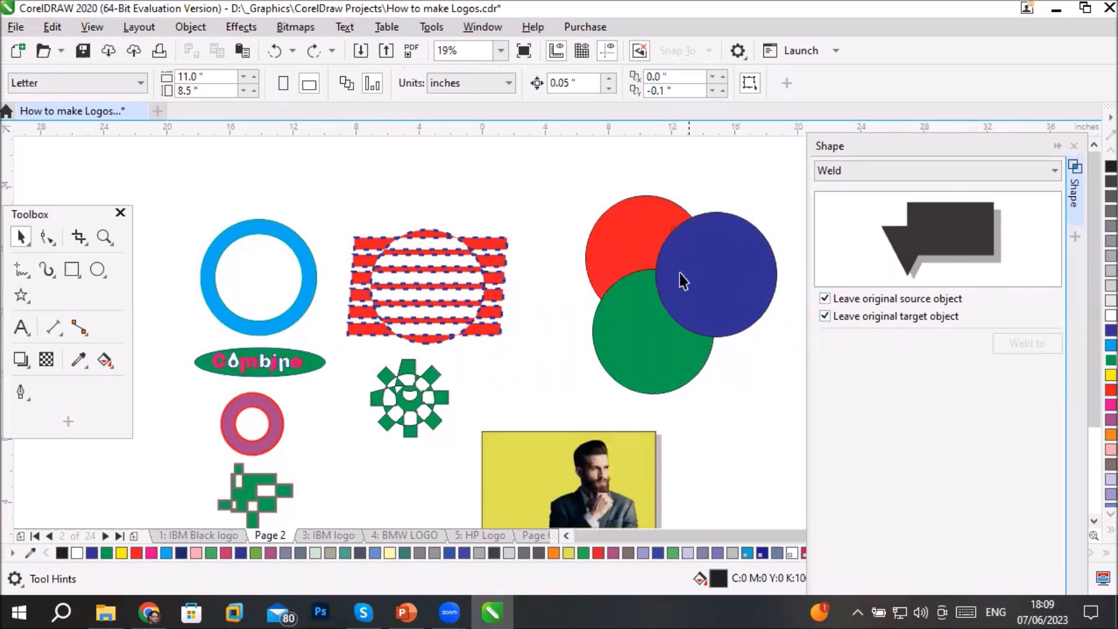
- Select the blue circle and reposition the Shape and Objects dockers clear of the three circles
left_click(715, 285)
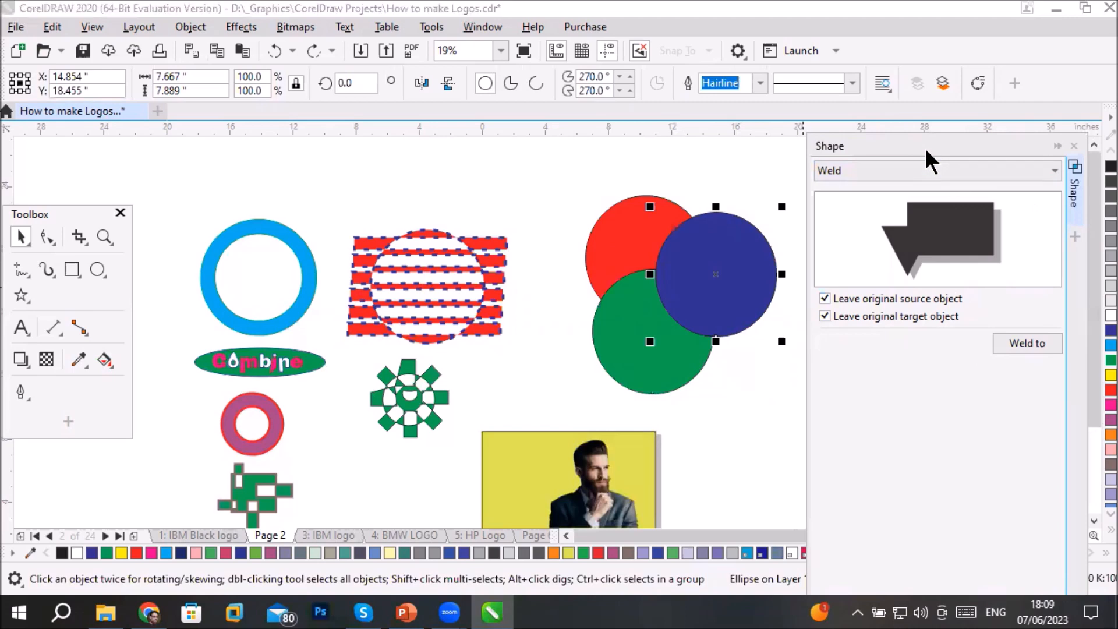
left_click_drag(926, 149, 806, 236)
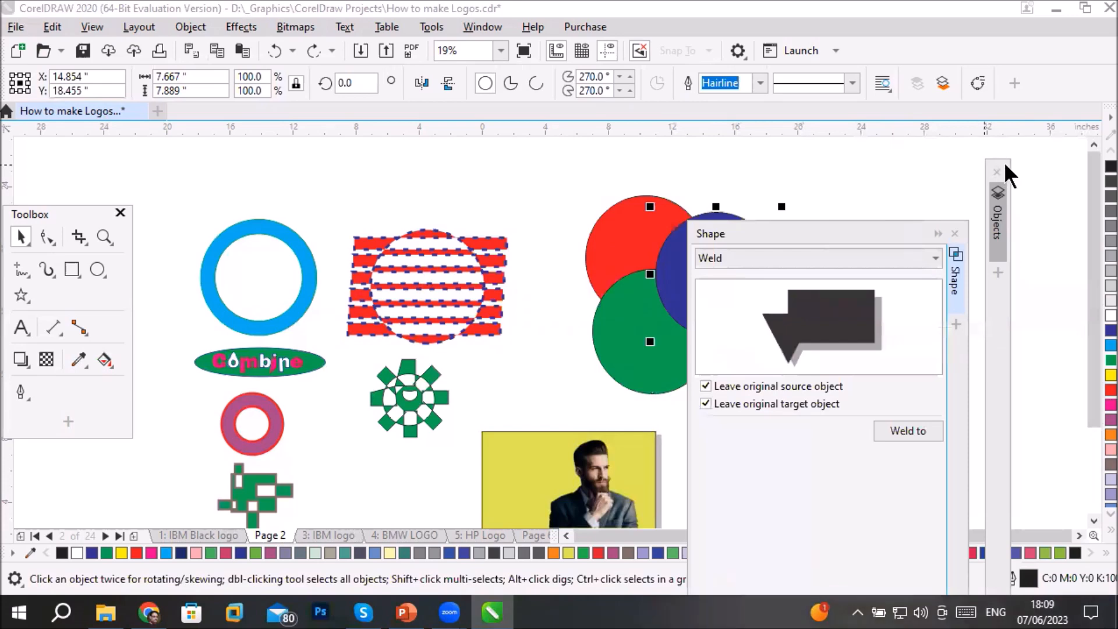
left_click_drag(1004, 162, 826, 443)
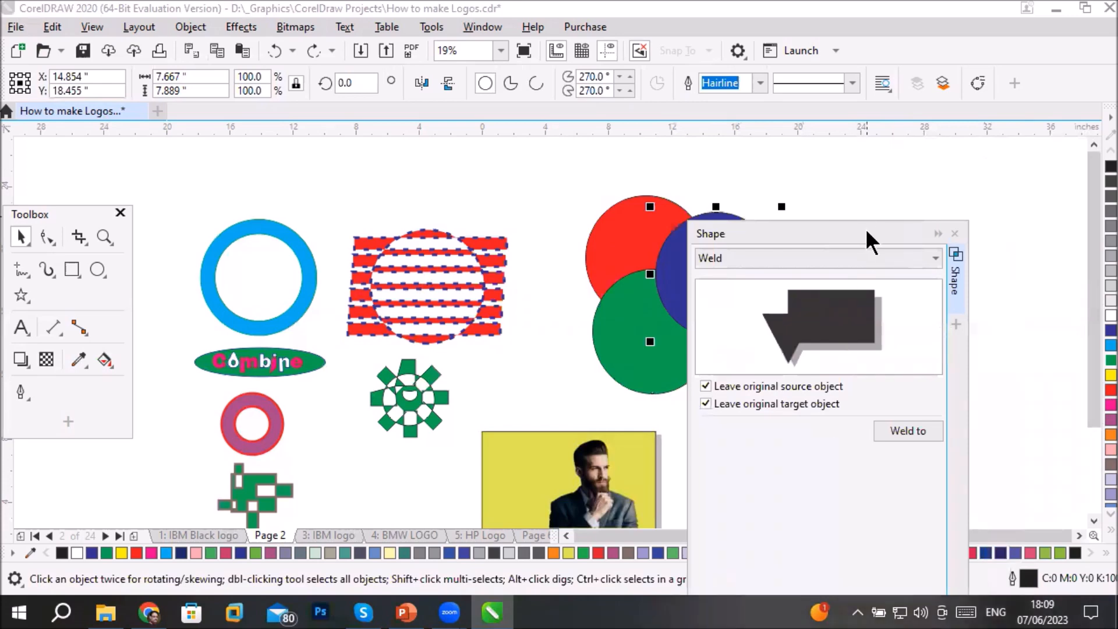
double_click(865, 229)
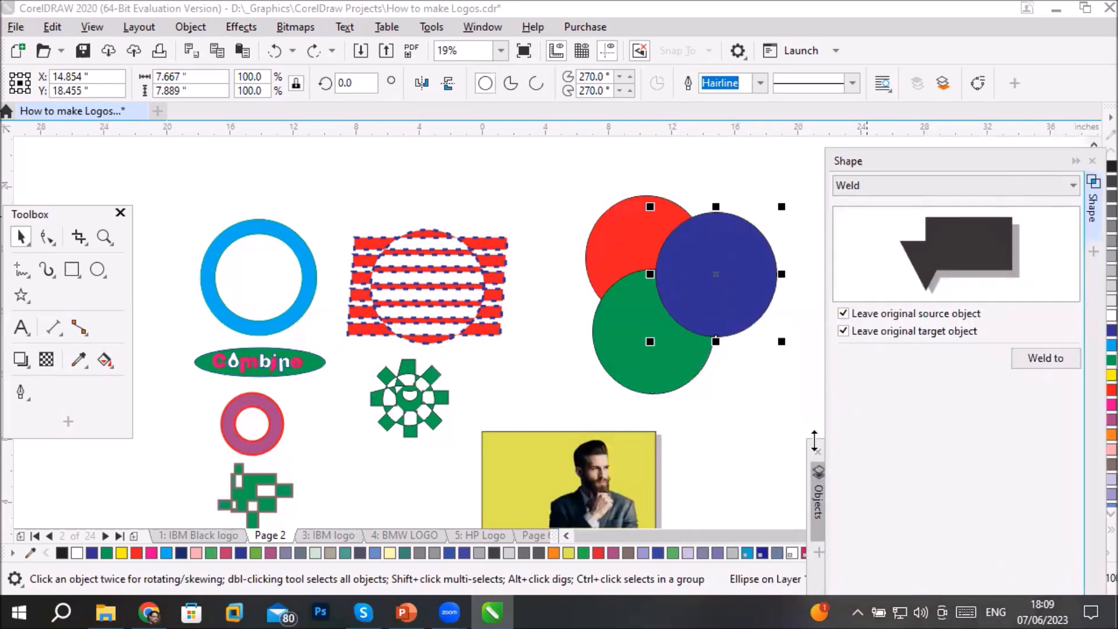
- Expand the Objects docker over the lower part of the Shape docker and add the red and green circles to the blue circle's selection
left_click_drag(825, 440, 941, 417)
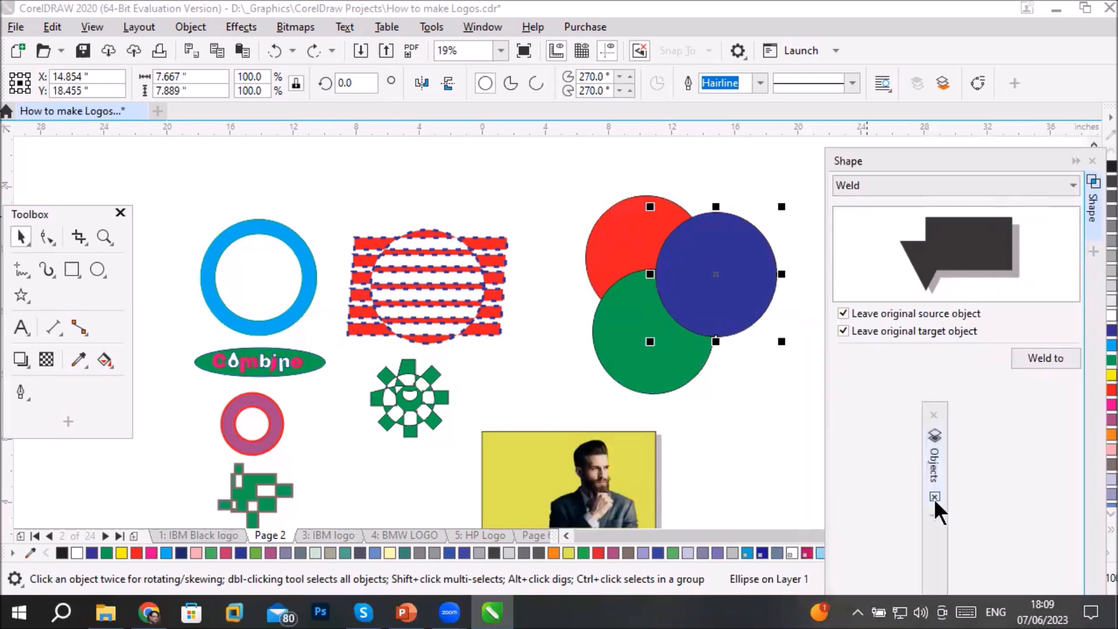
left_click(939, 468)
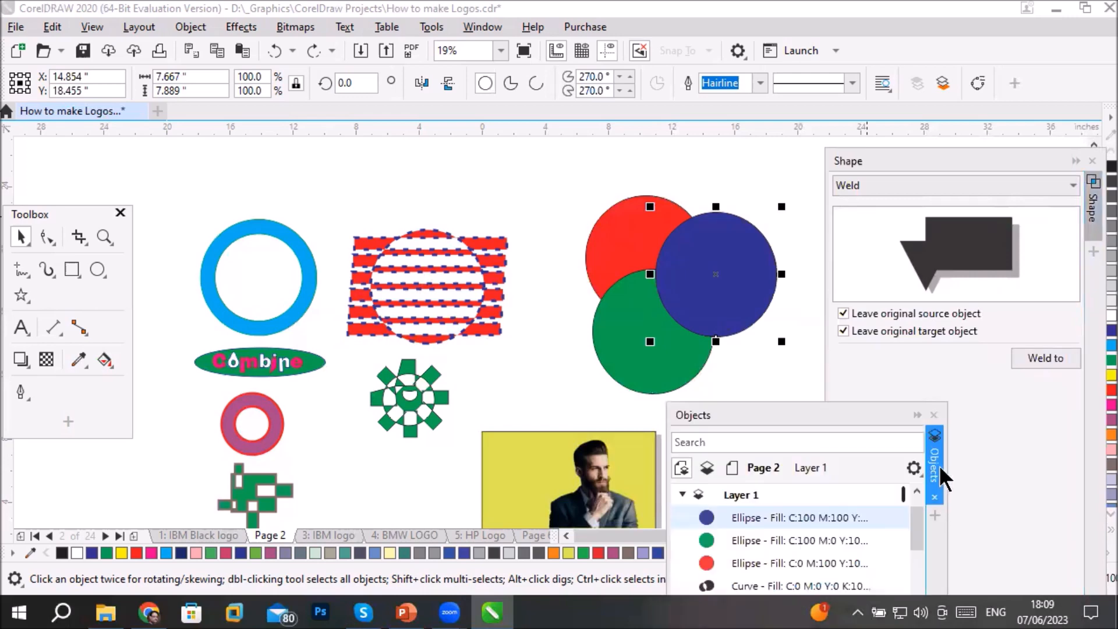
double_click(816, 417)
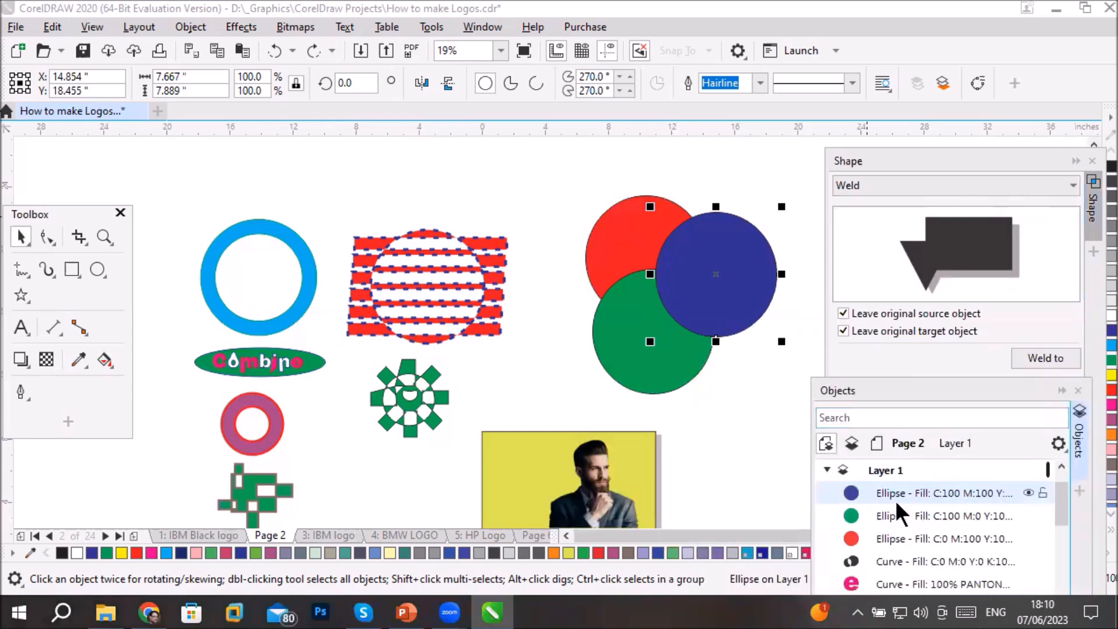
left_click(898, 532, "ctrl")
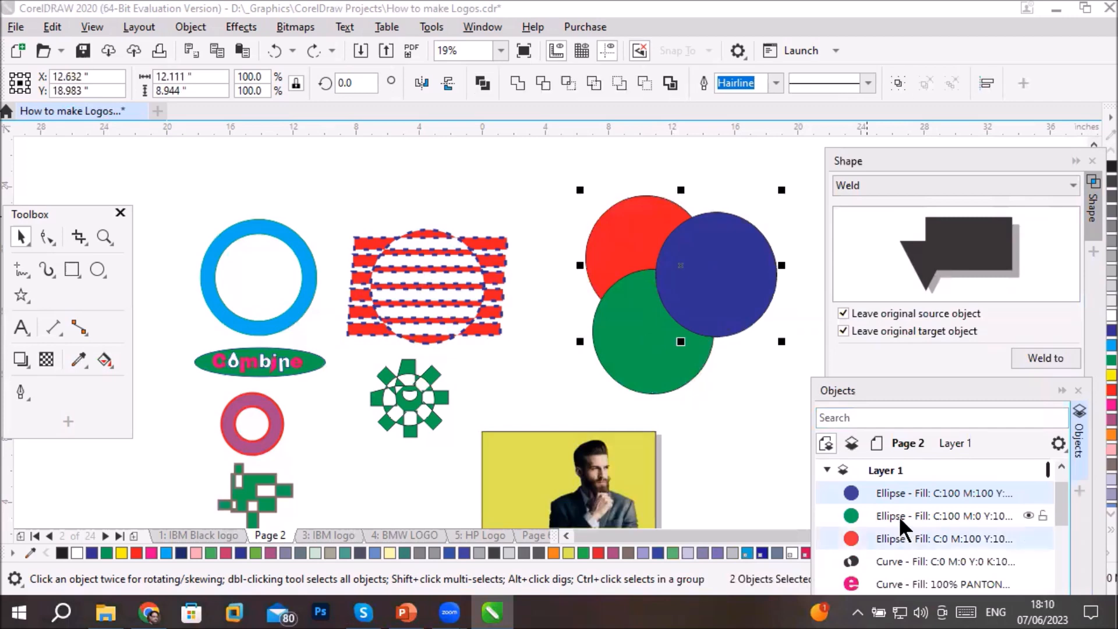
left_click(899, 516, "ctrl")
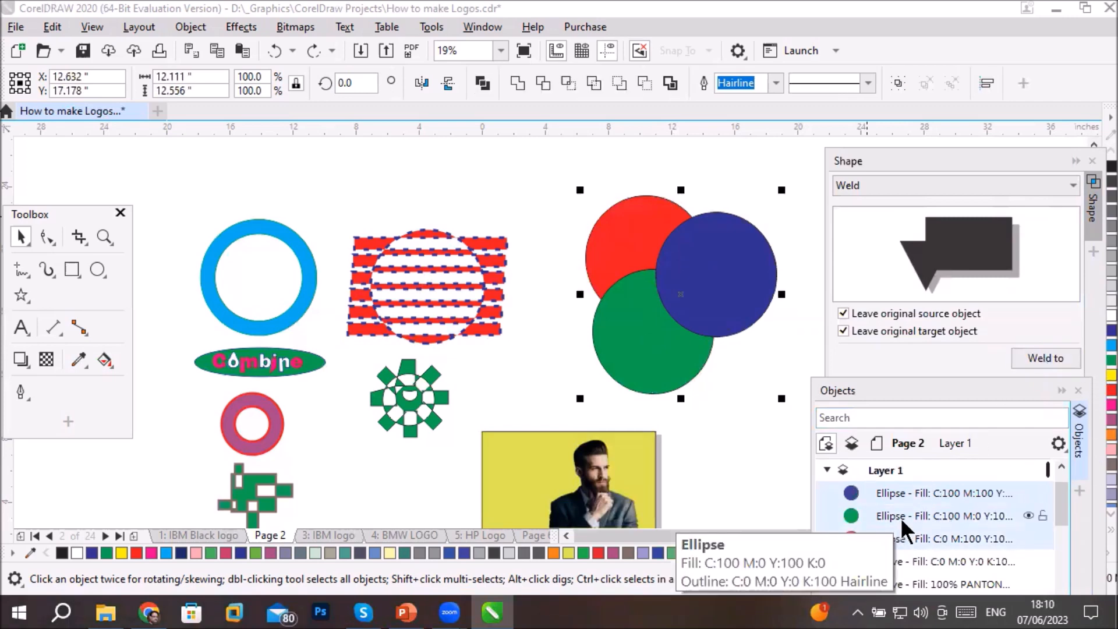
- Weld the three circles to the green circle with both originals kept, and move the welded shape about 12.8 inches left of them
left_click(1040, 356)
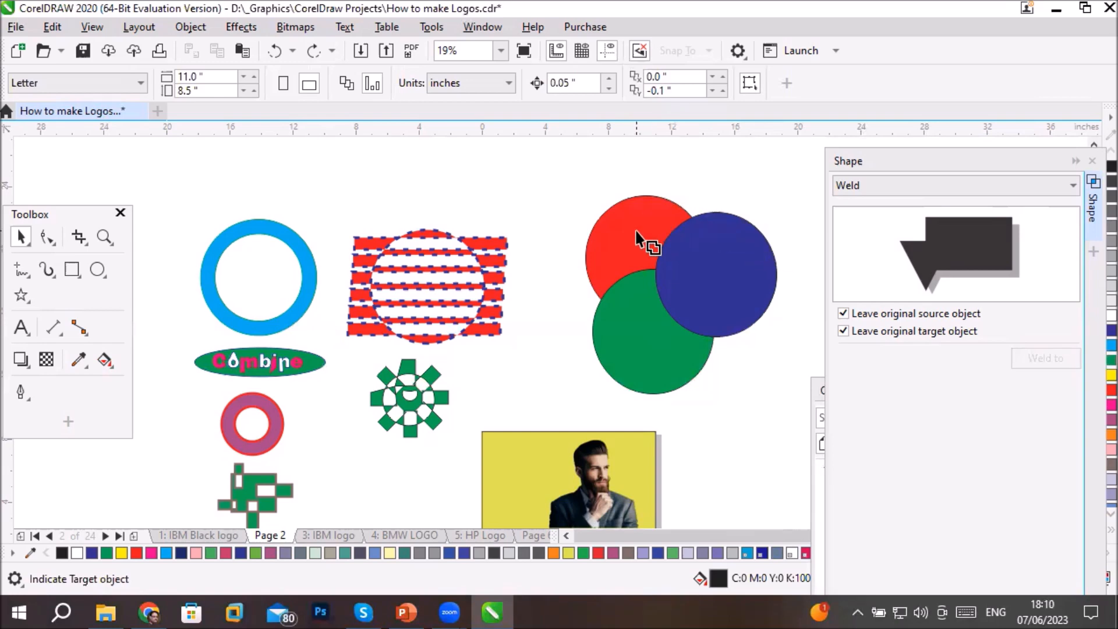
left_click(640, 317)
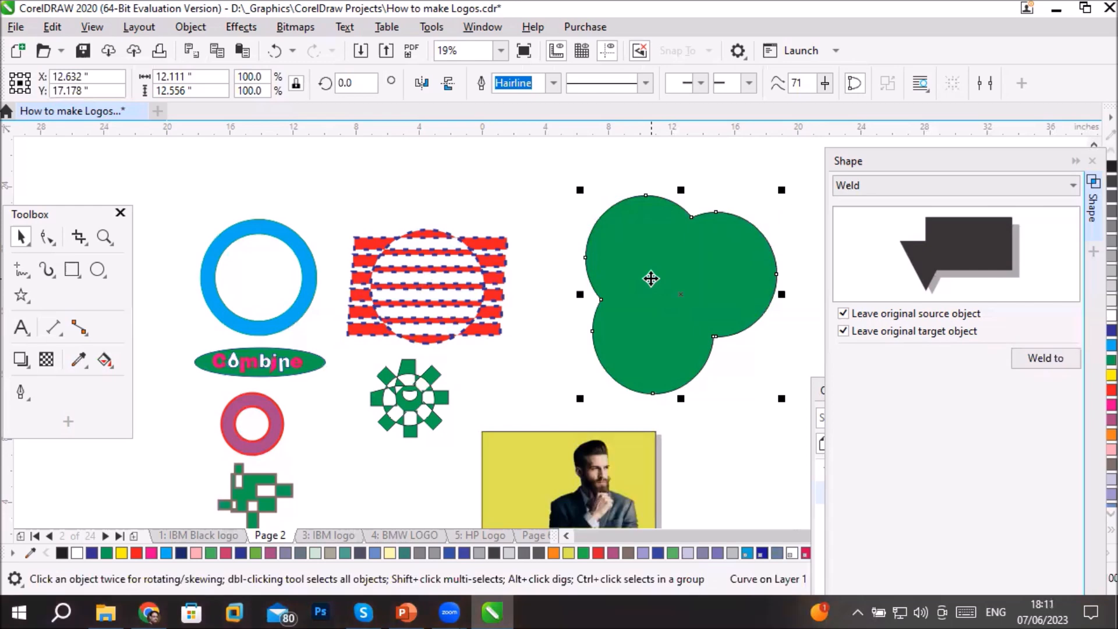
left_click_drag(651, 278, 449, 240)
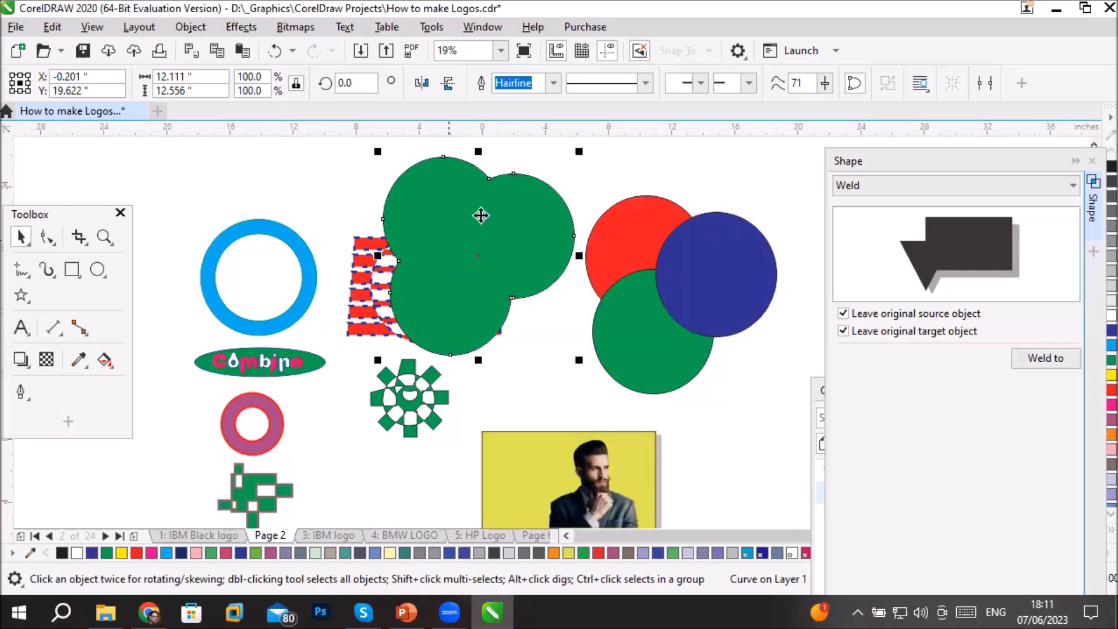
- Delete the welded green shape together with the blue, green and red circles
left_click(741, 305, "shift")
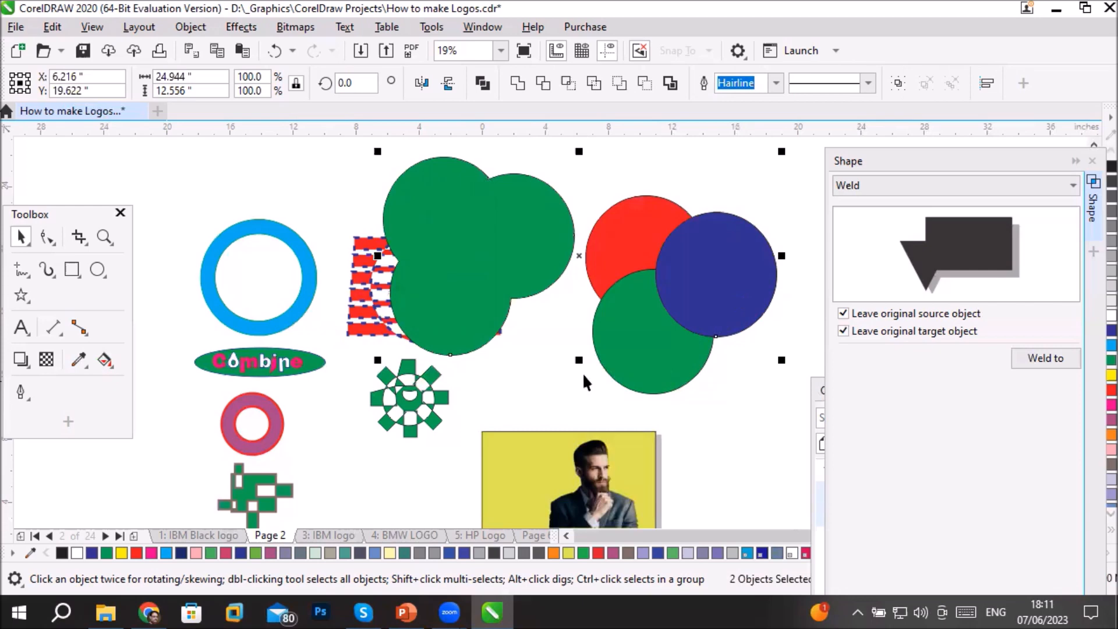
key("Delete")
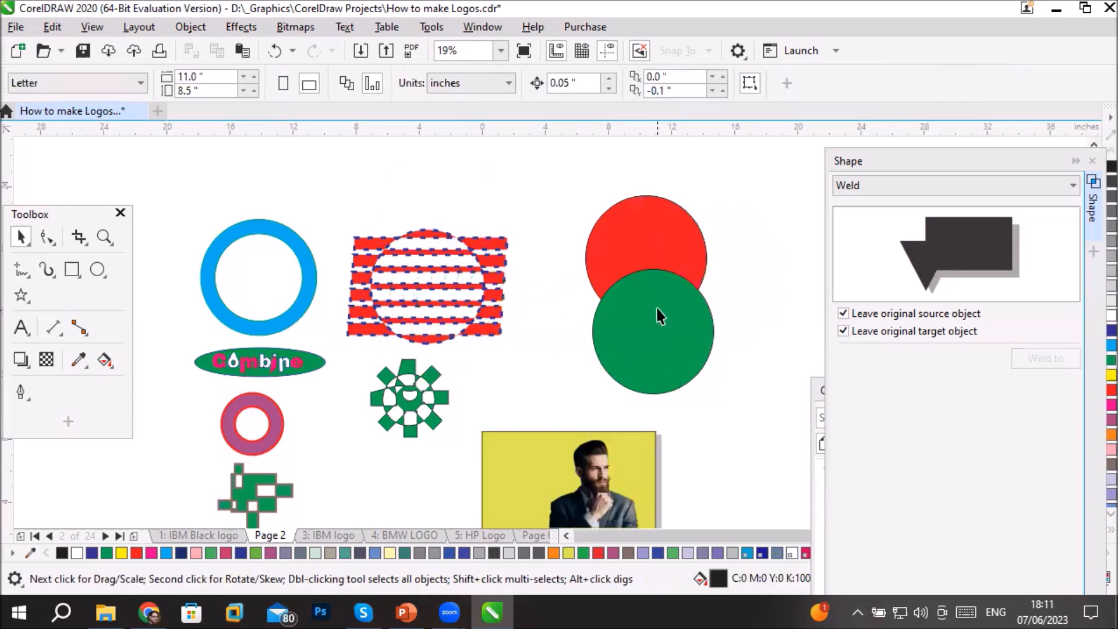
left_click(657, 302)
key("Delete")
left_click(659, 245)
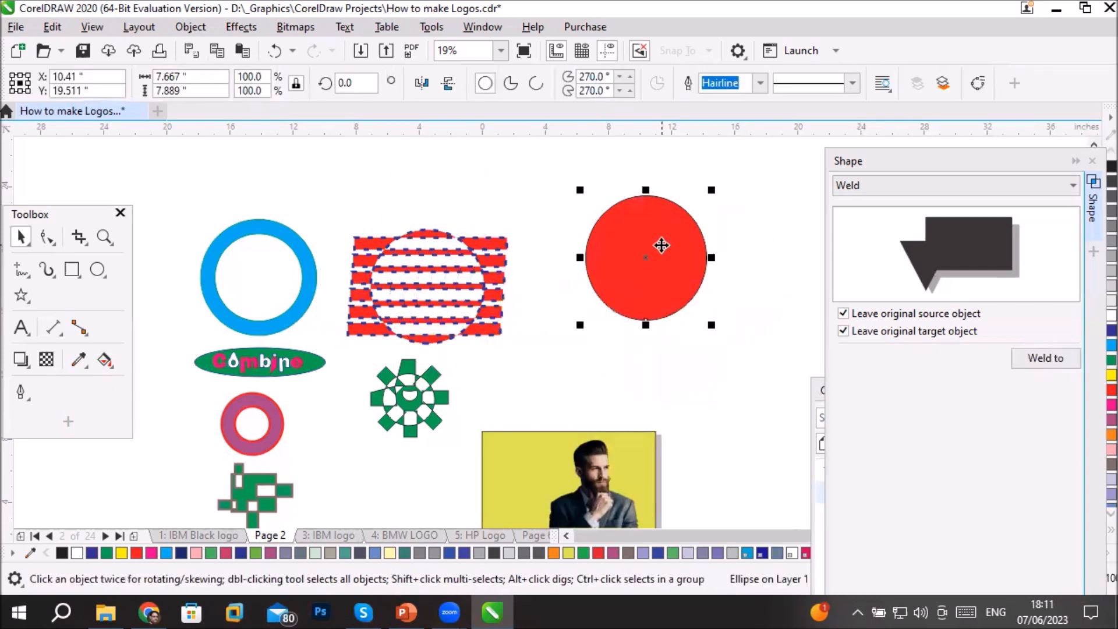
key("Delete")
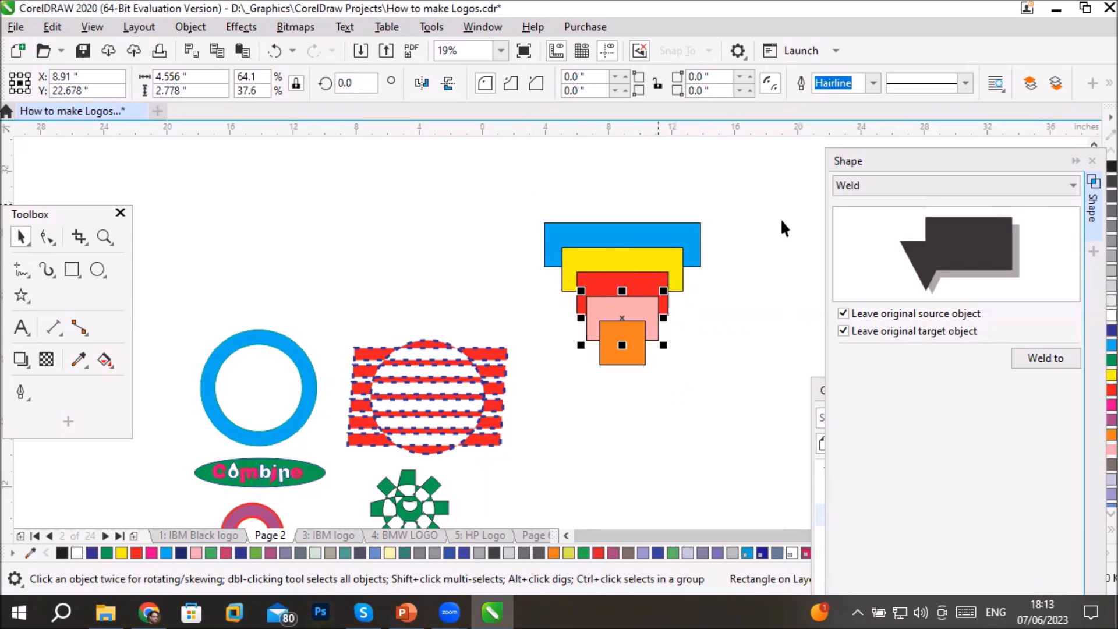
- Select all five stacked rectangles, from orange to blue, in the Objects docker and bring the Shape docker back to the front
left_click(818, 388)
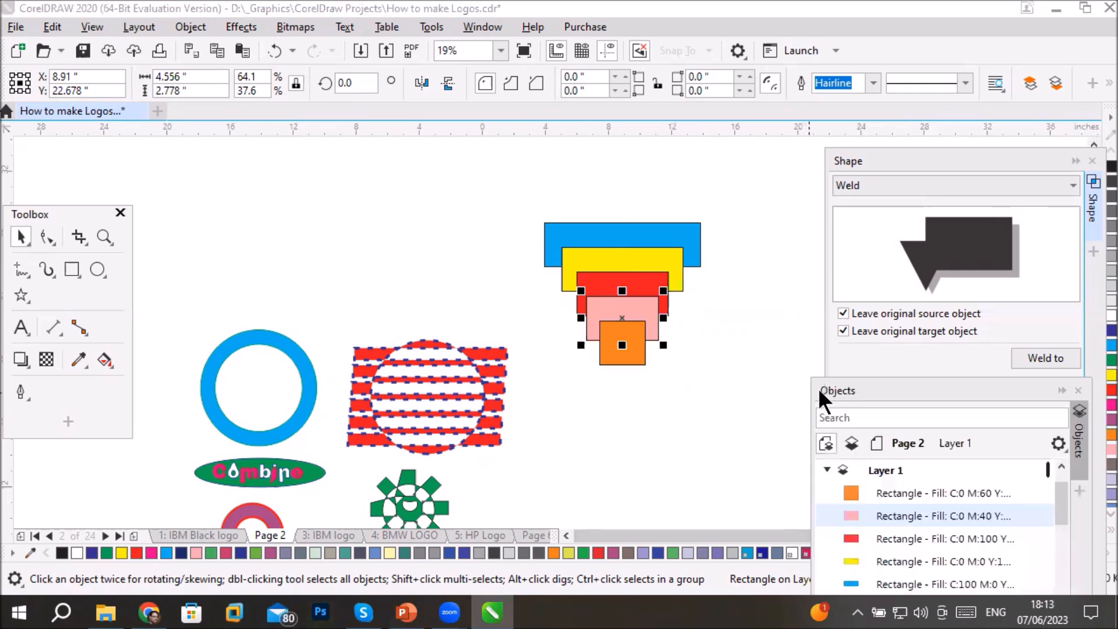
left_click_drag(943, 387, 944, 347)
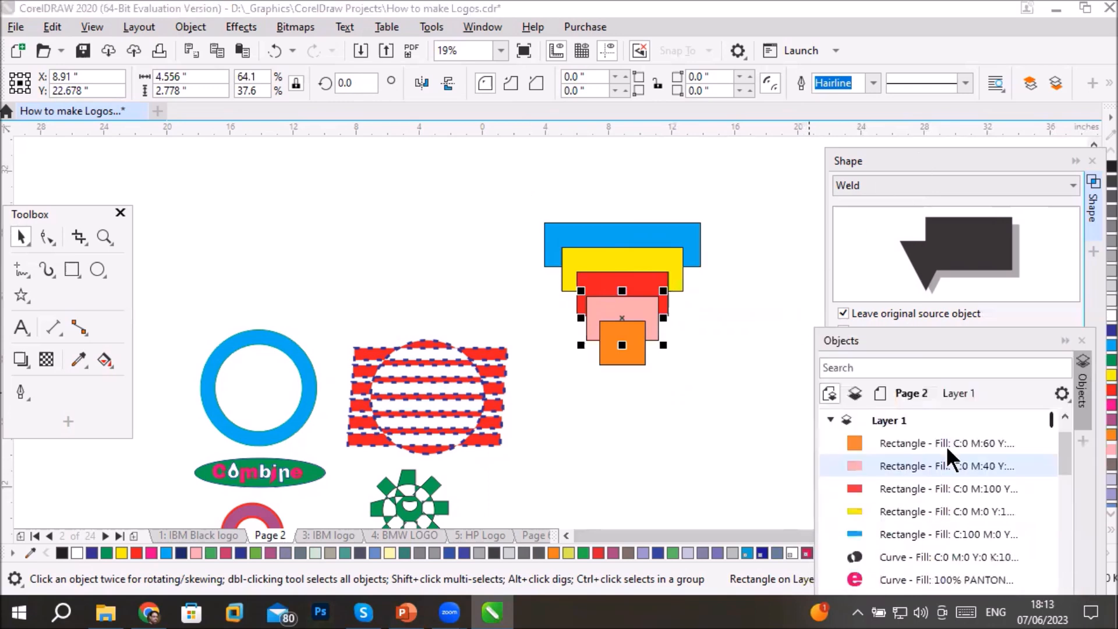
left_click(909, 436)
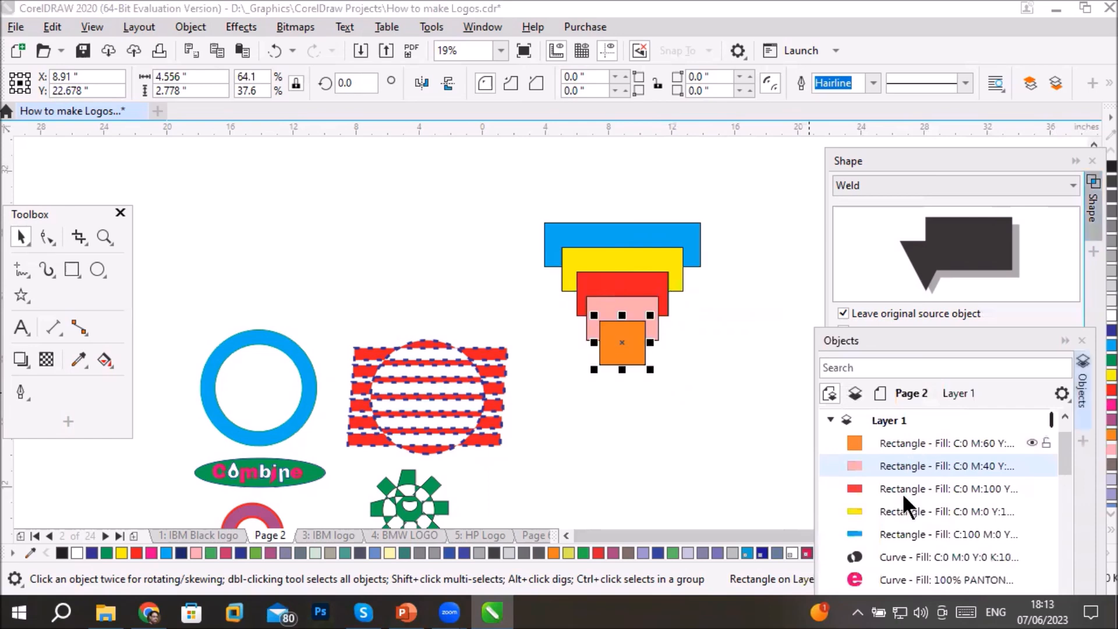
left_click(900, 528, "shift")
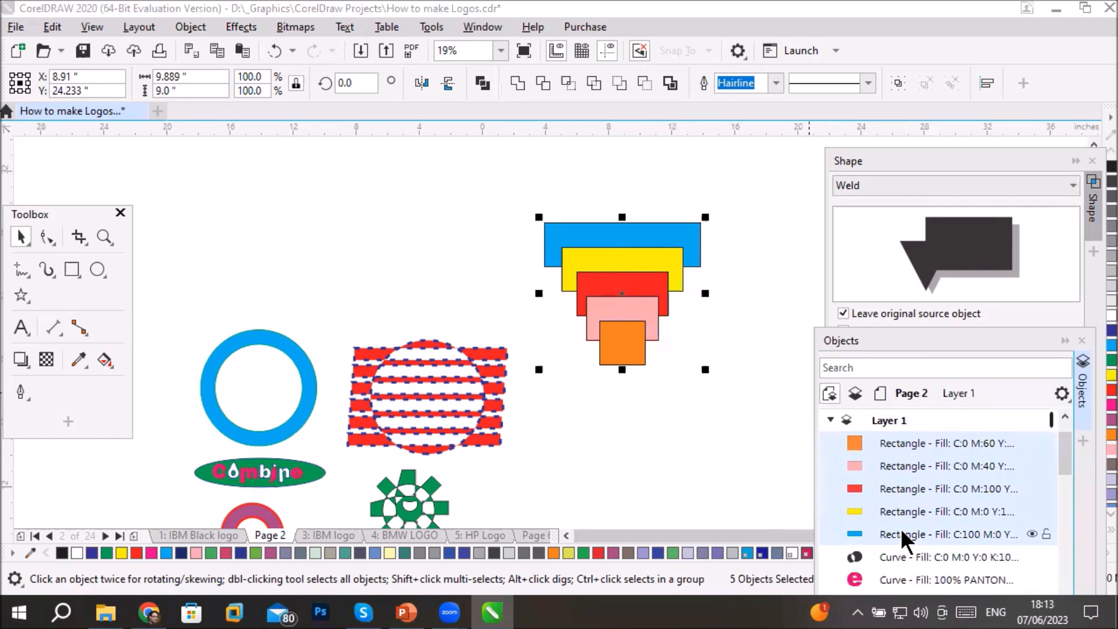
left_click(904, 487)
left_click(902, 158)
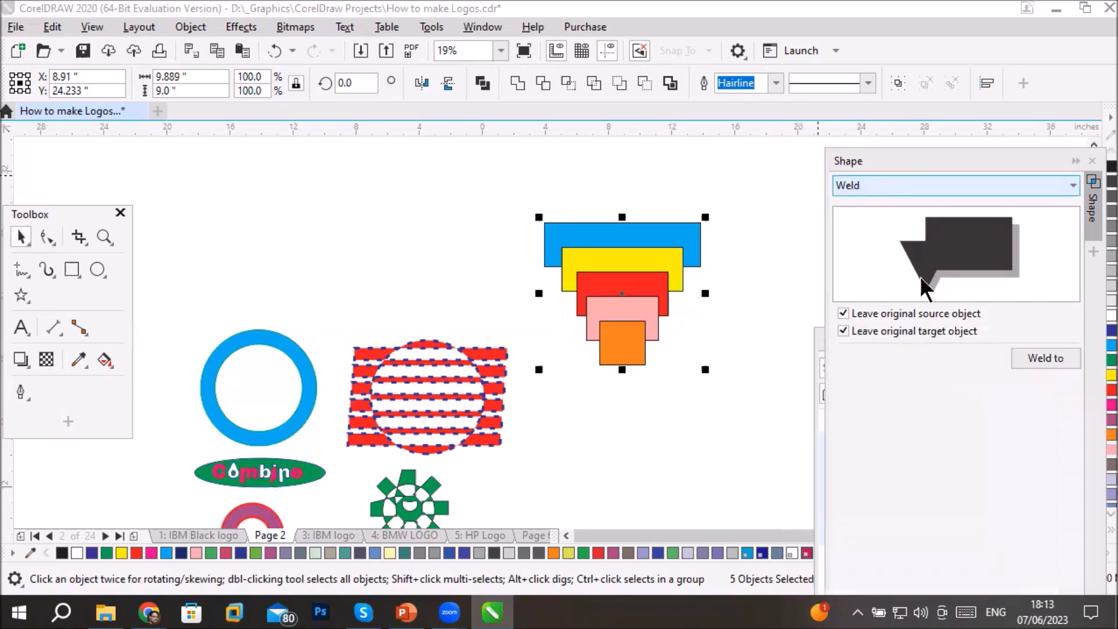
- Weld the five rectangles to the orange one with both originals kept, move the result below the stack, and delete it
left_click(1049, 362)
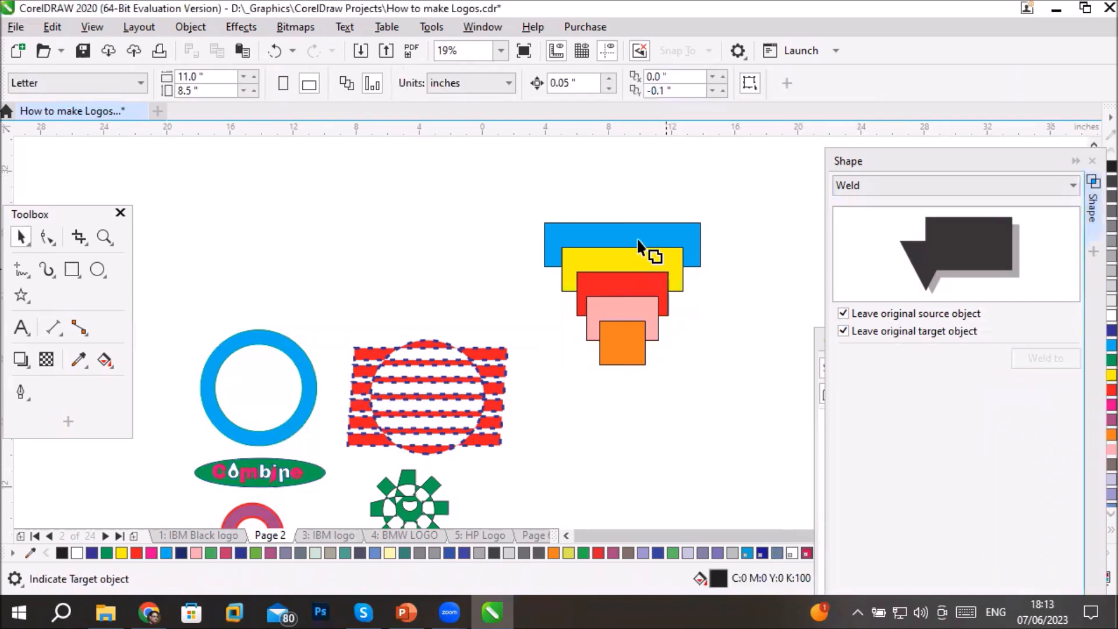
left_click(641, 356)
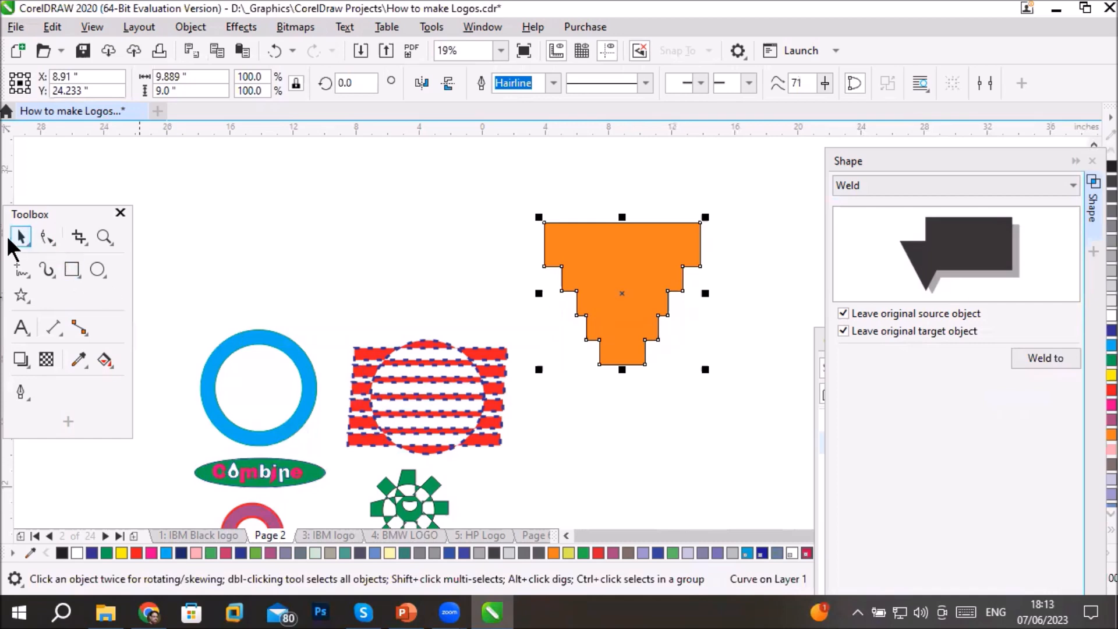
left_click_drag(620, 266, 630, 422)
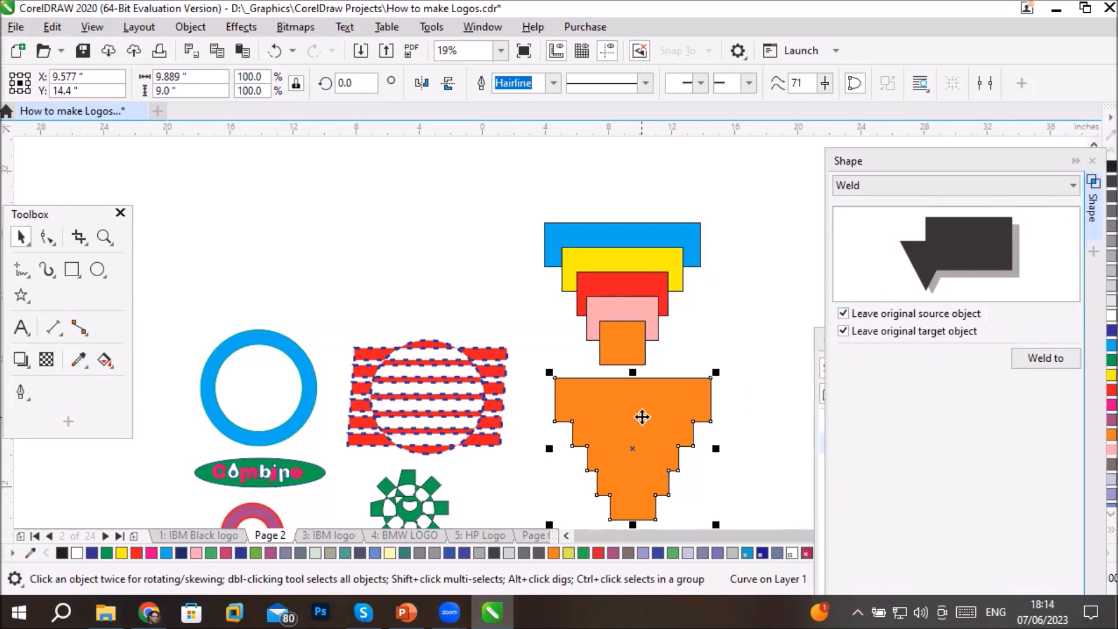
key("Delete")
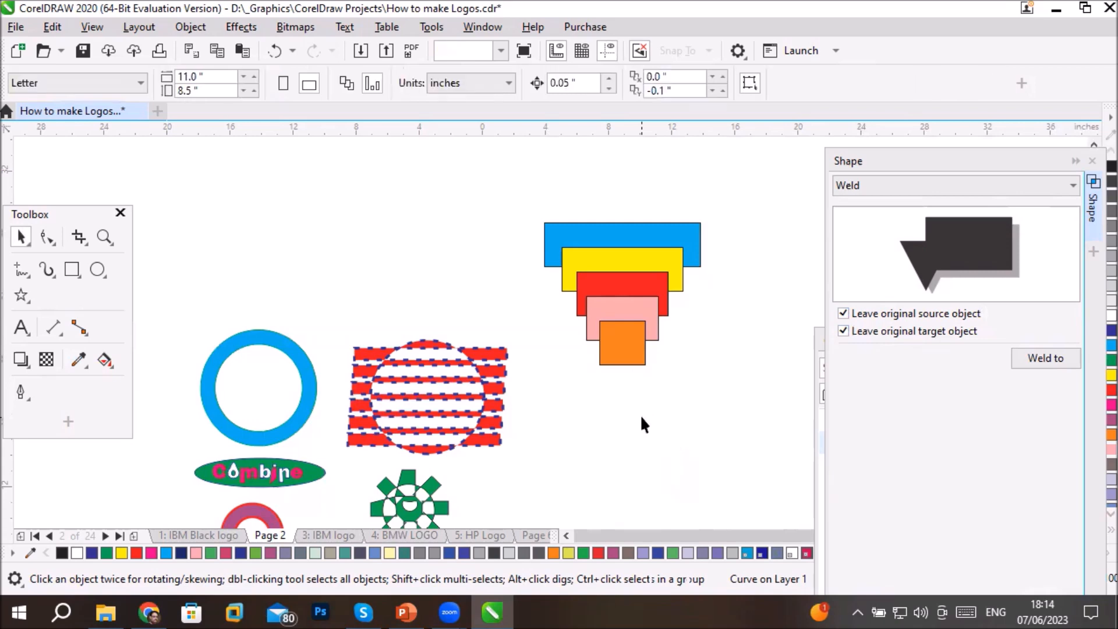
- Try welding the five rectangles to the orange one keeping only the original source objects, move the result below, and undo both operations
left_click(843, 331)
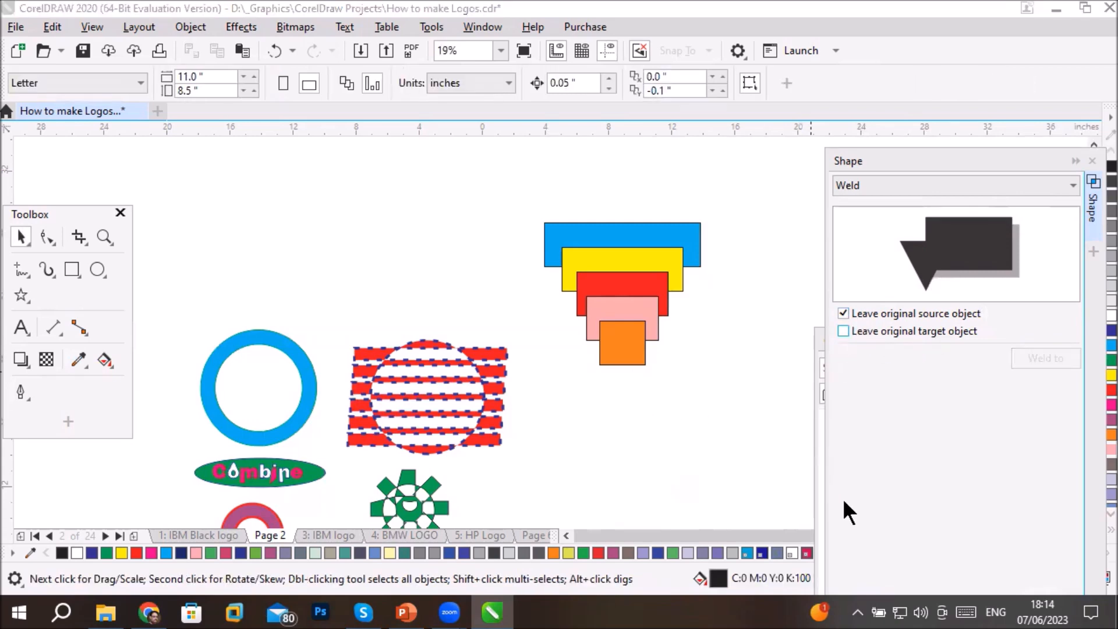
left_click_drag(528, 193, 713, 407)
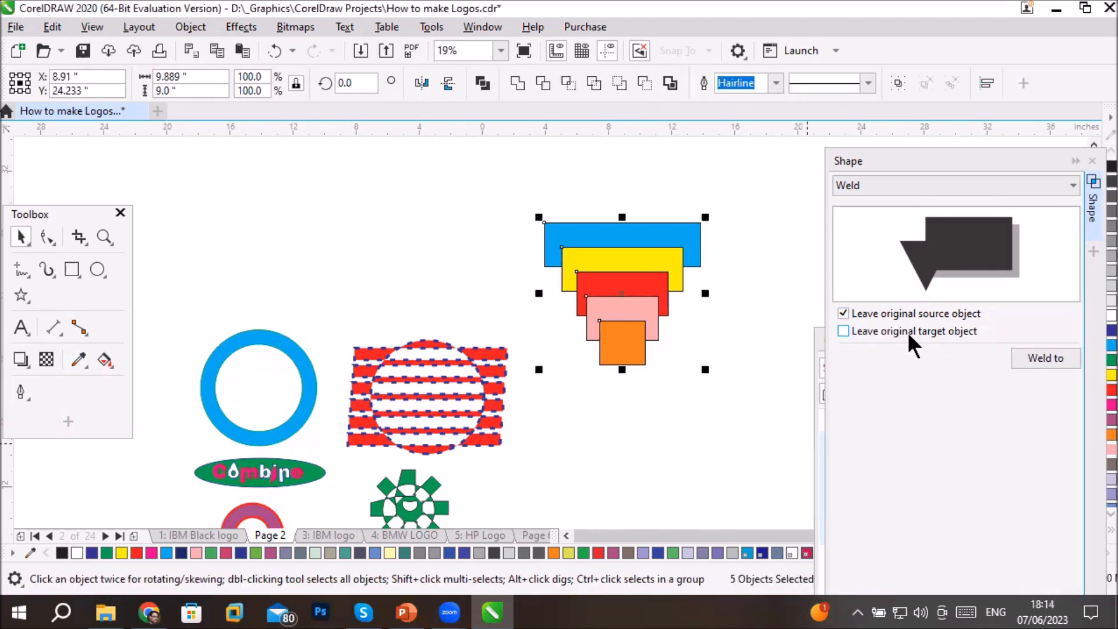
left_click(1038, 356)
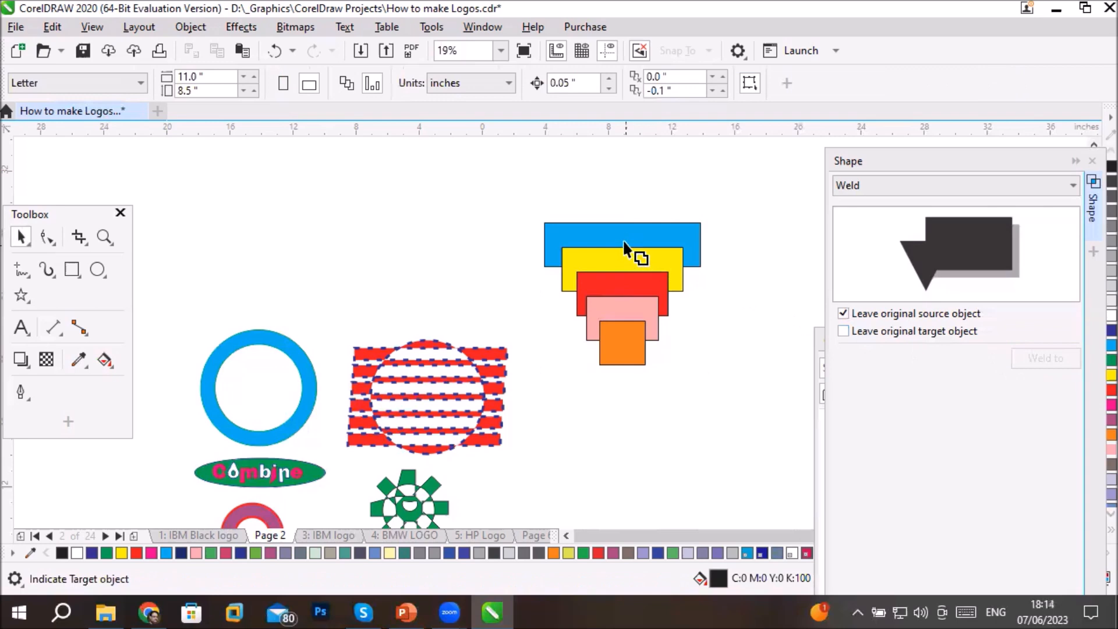
left_click(617, 362)
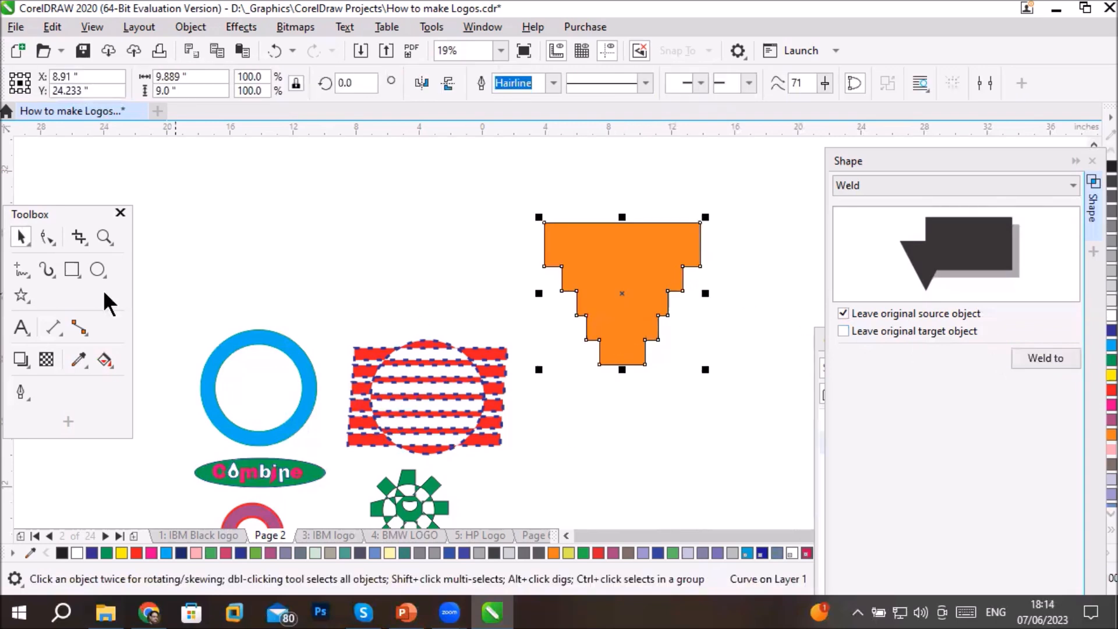
left_click_drag(602, 274, 621, 458)
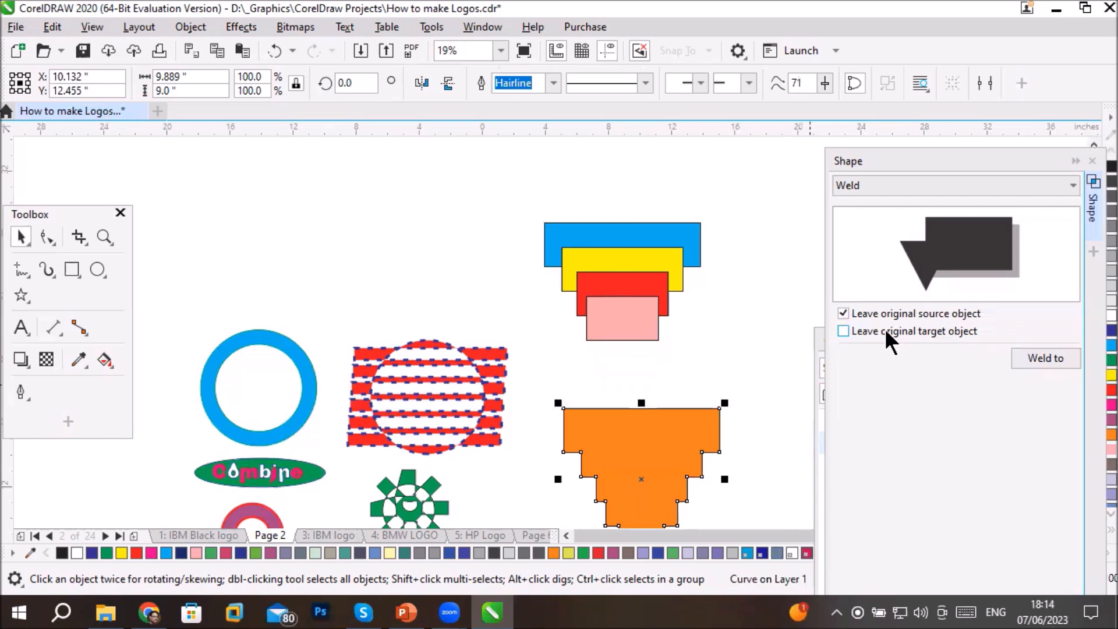
key("ctrl+z")
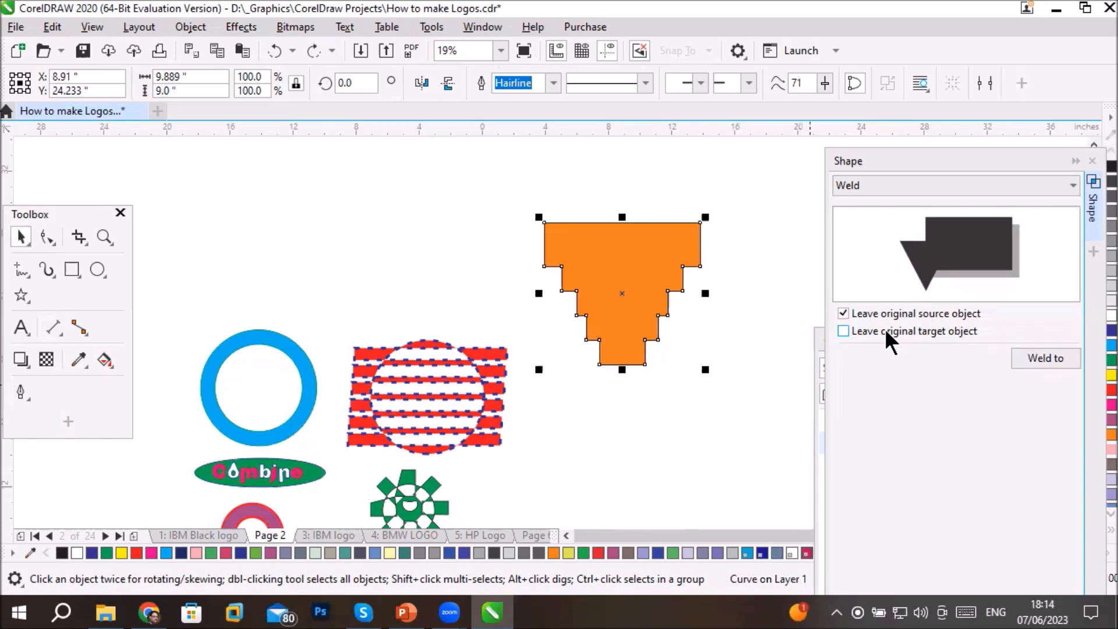
key("ctrl+z")
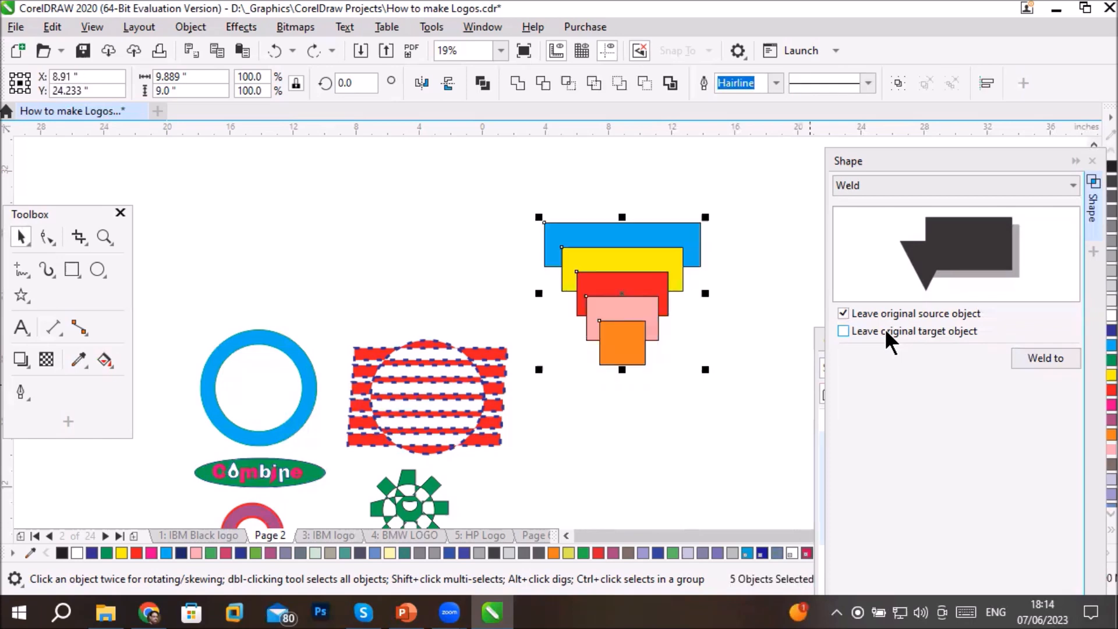
- Switch to keeping only the original target object, weld the rectangles to the orange one, move the result down, and undo the move and weld
left_click(844, 332)
left_click(843, 313)
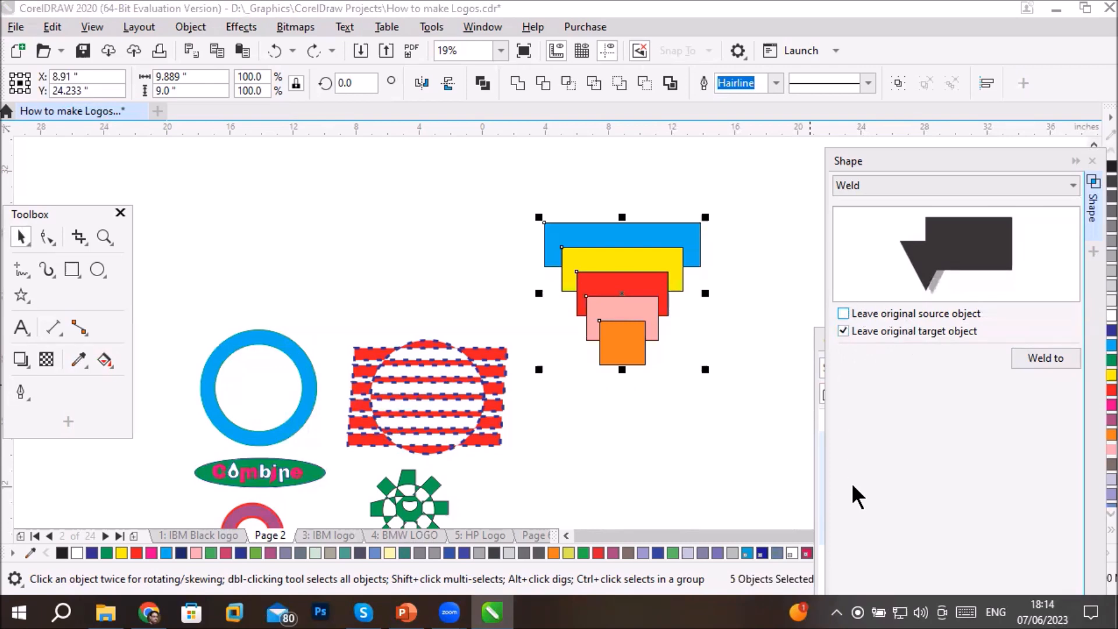
left_click(1044, 356)
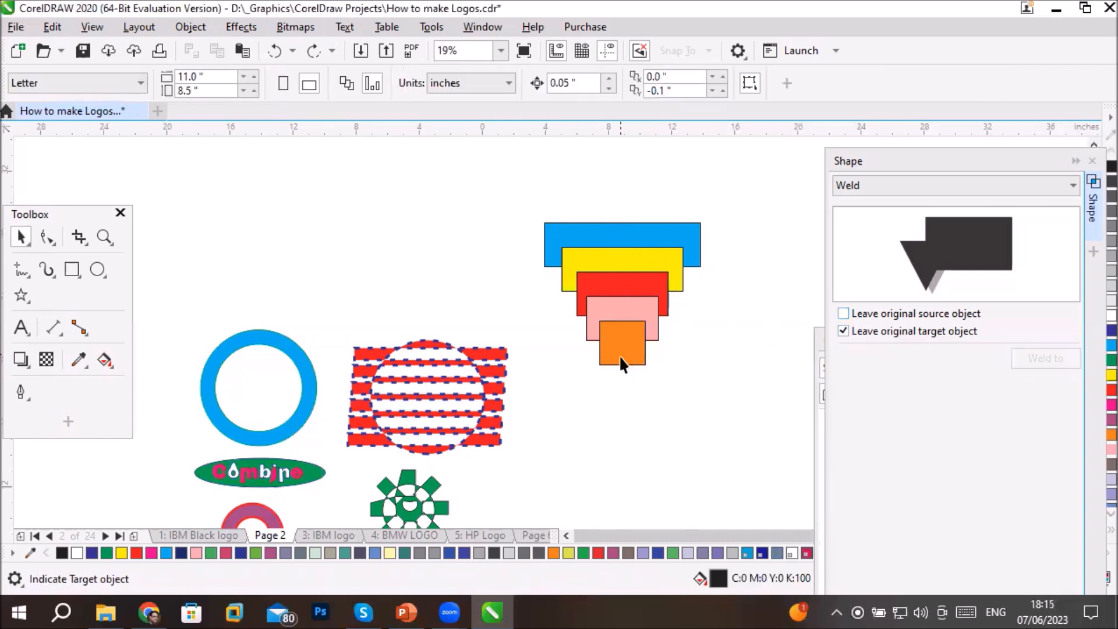
left_click(620, 359)
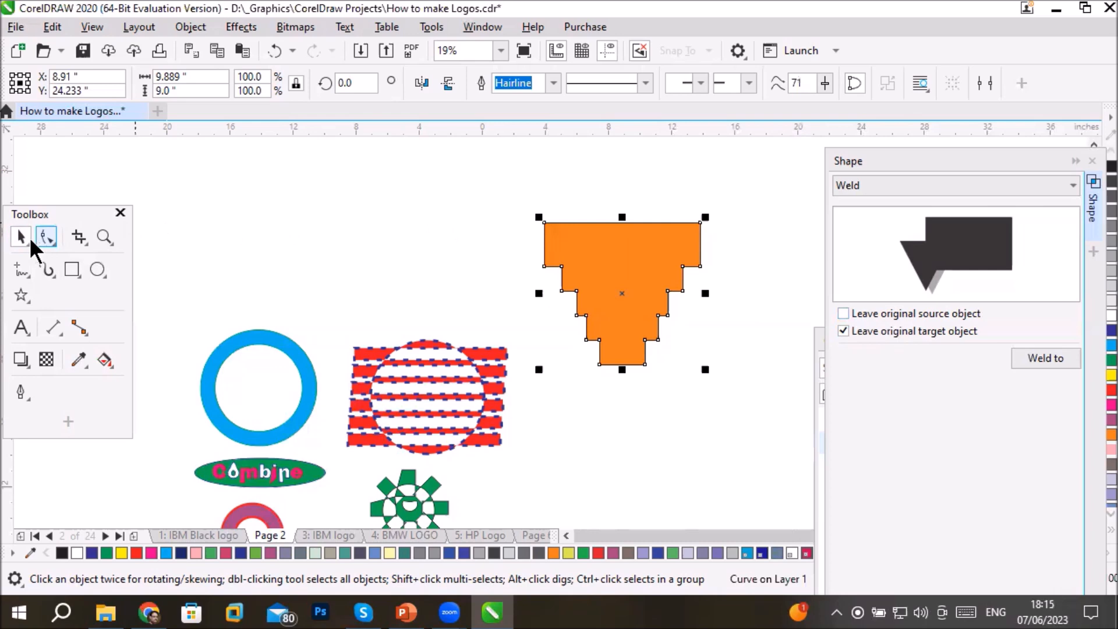
left_click_drag(609, 241, 605, 410)
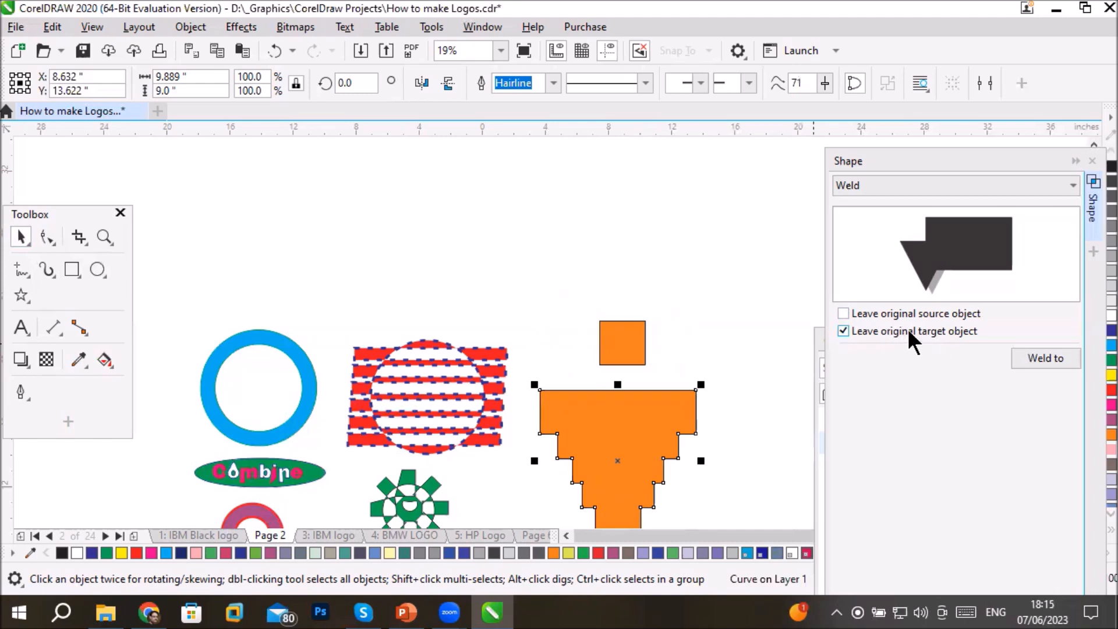
key("ctrl+z")
key("ctrl+z")
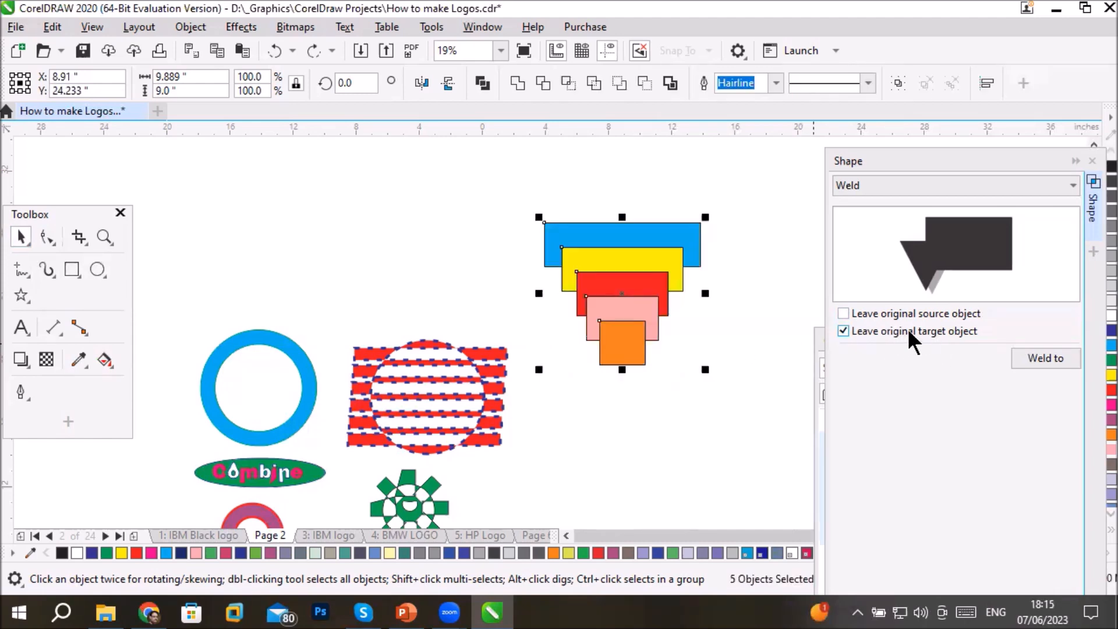
- Weld the five rectangles to the orange rectangle with neither the original source nor the original target object kept
left_click(851, 327)
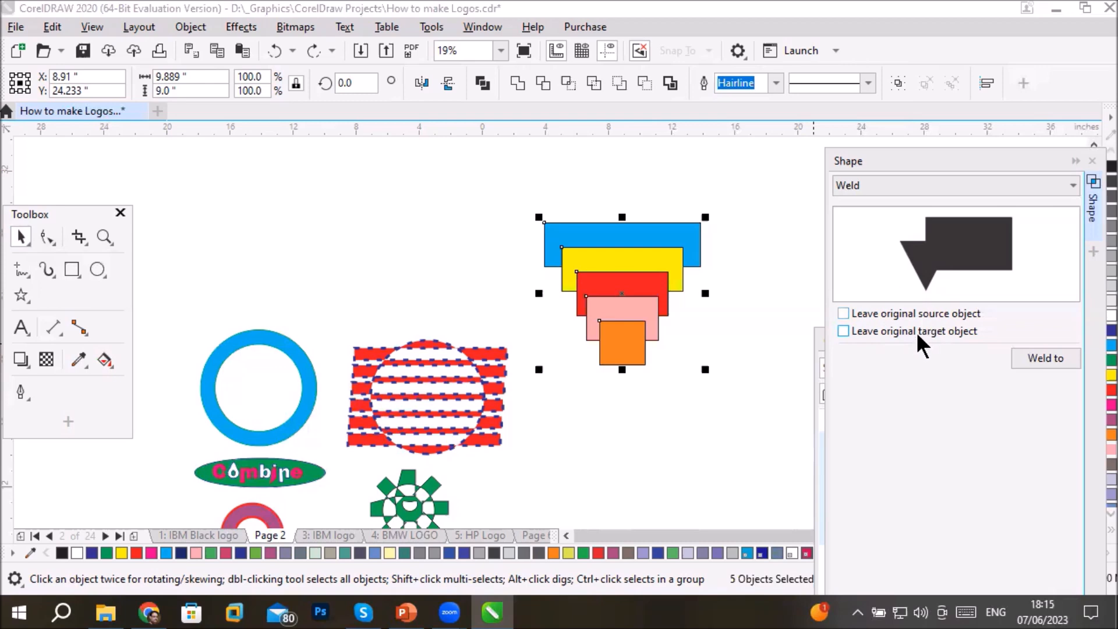
left_click(1027, 357)
left_click(622, 343)
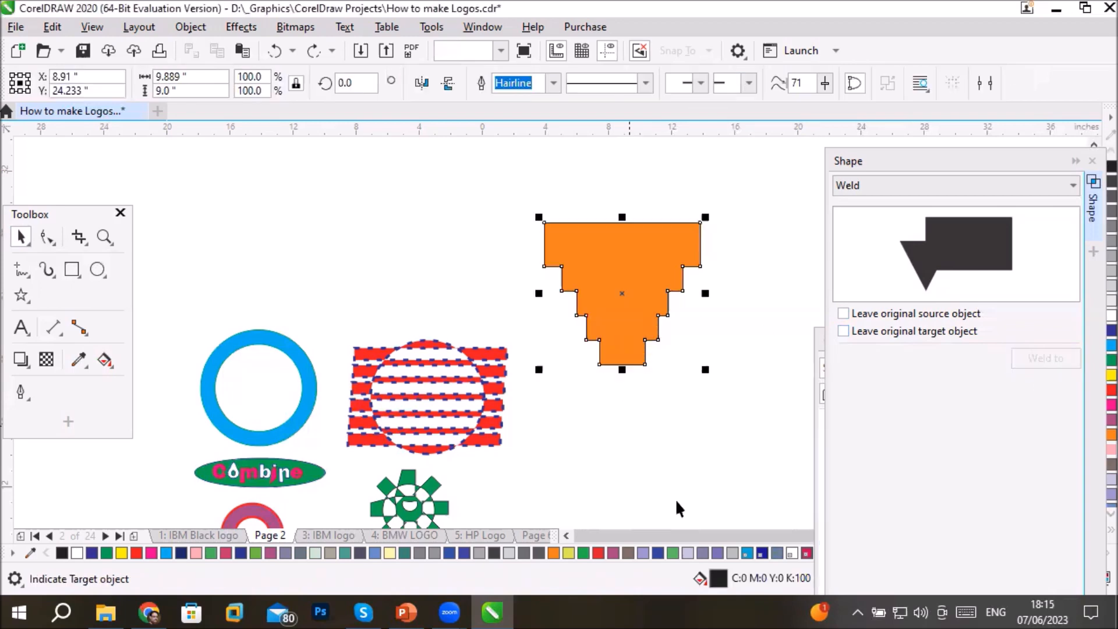
- Move the welded orange shape down and back up, and stretch its lowest block downward by its two bottom nodes
left_click_drag(573, 255, 596, 410)
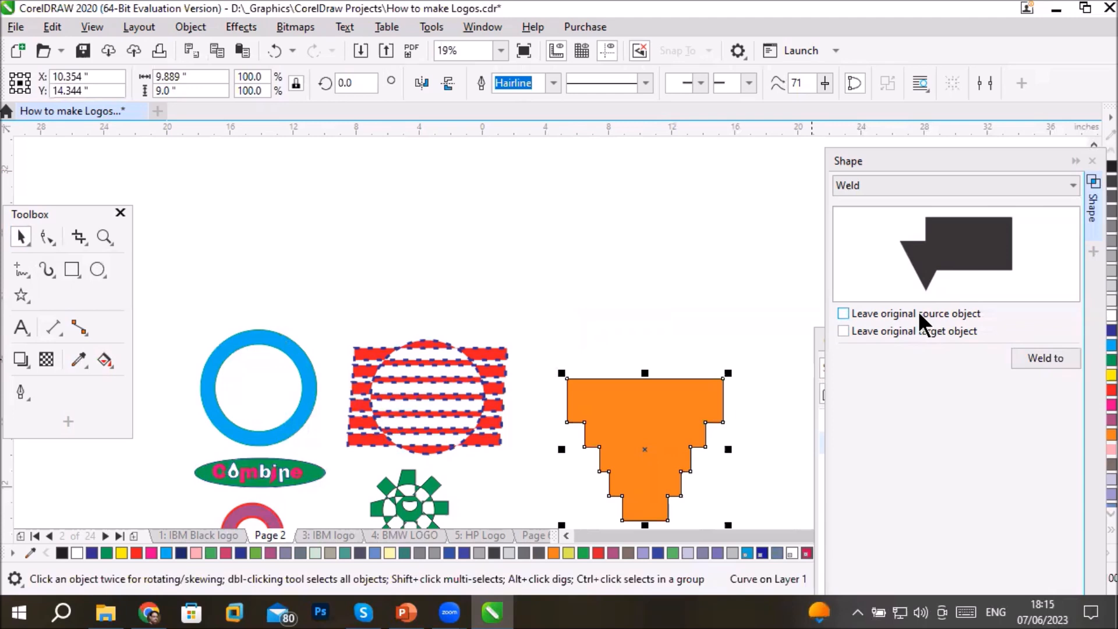
left_click_drag(639, 420, 621, 286)
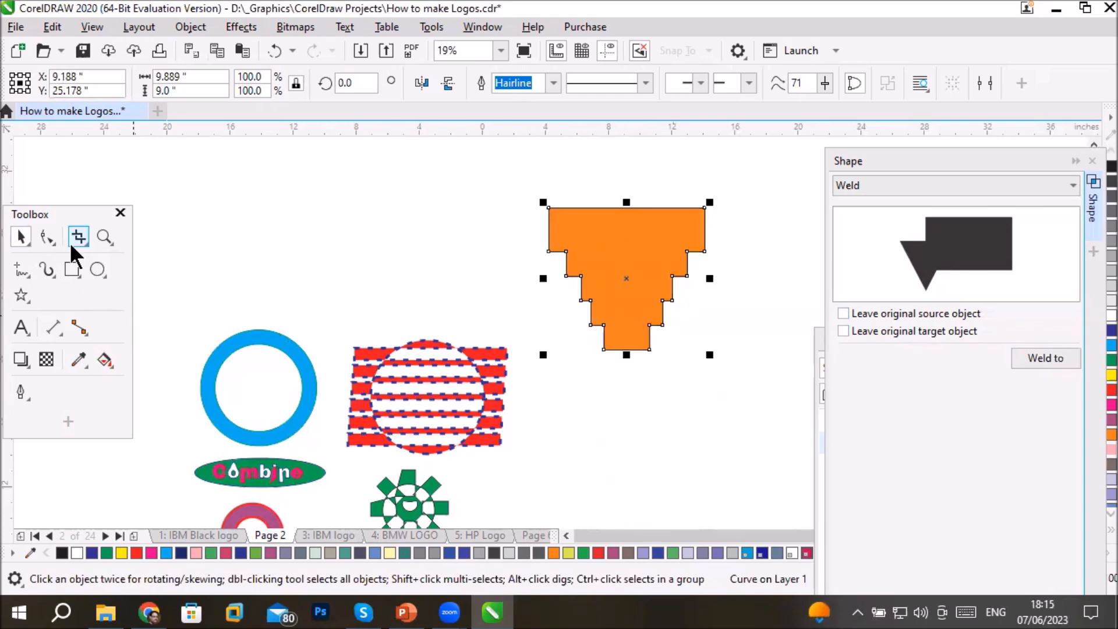
left_click(48, 239)
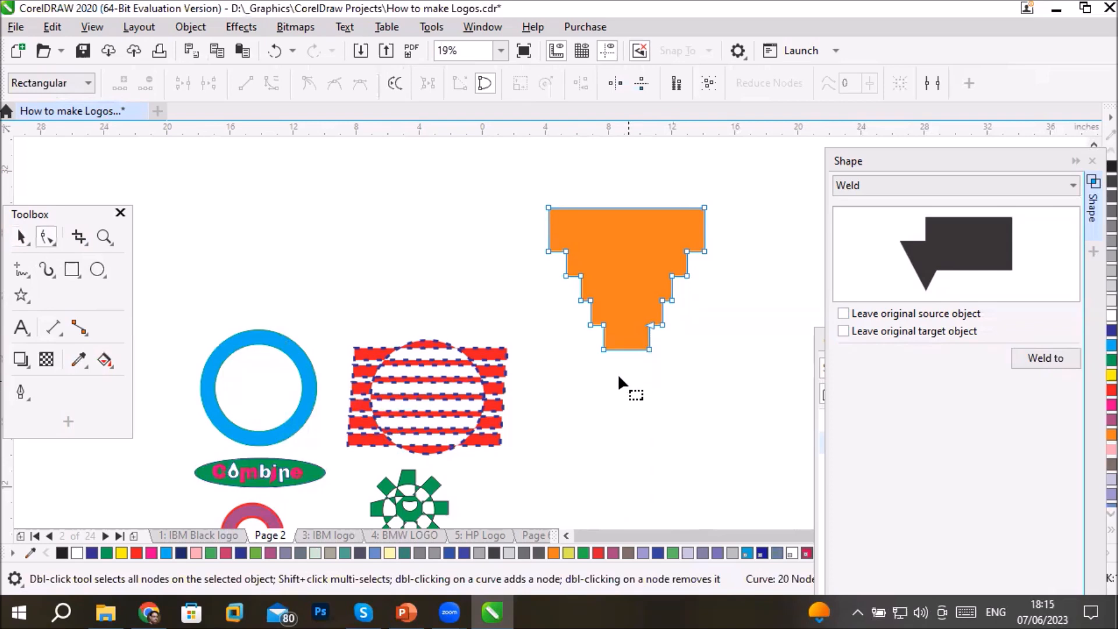
left_click_drag(590, 348, 650, 434)
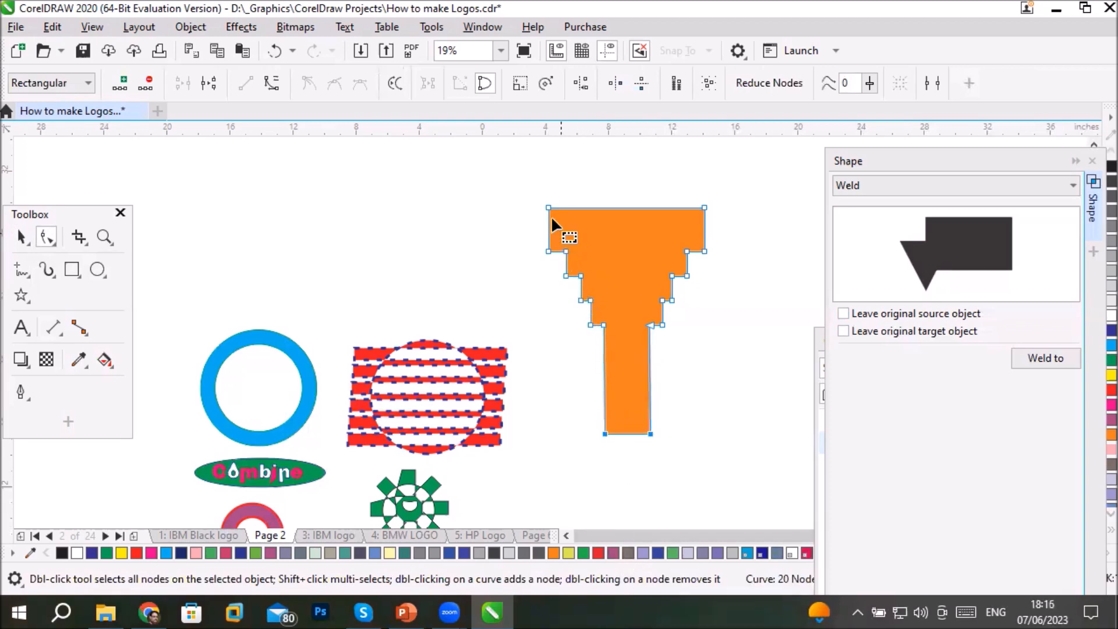
- Pull the two upper corner nodes of the orange shape outward on each side to form a wide flared top
left_click(533, 195)
left_click_drag(549, 207, 462, 204)
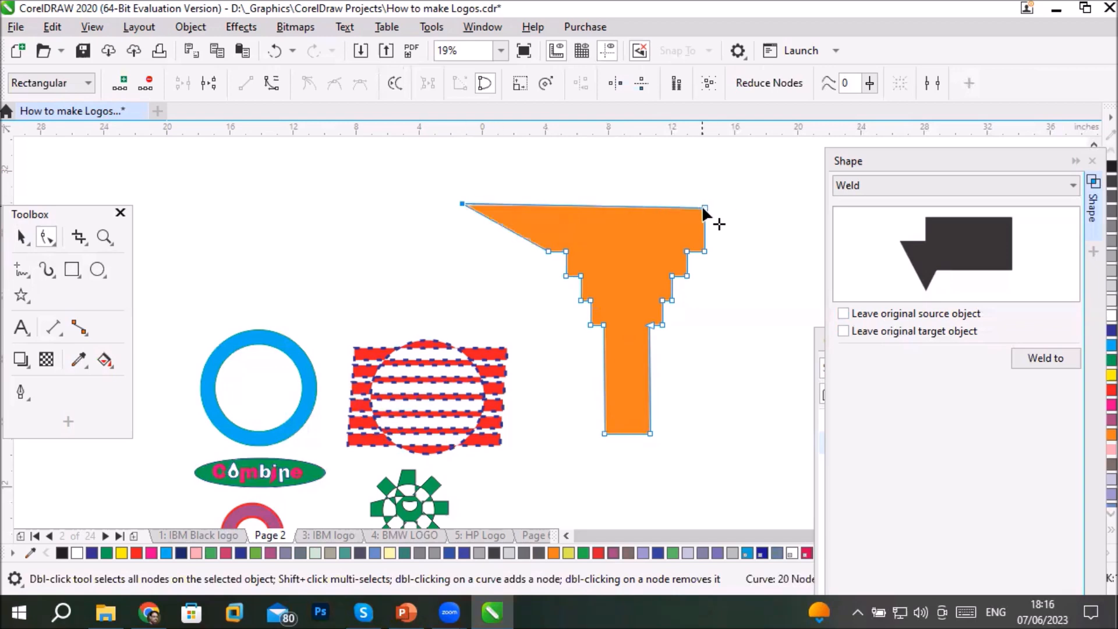
left_click(705, 207)
left_click_drag(707, 206, 777, 205)
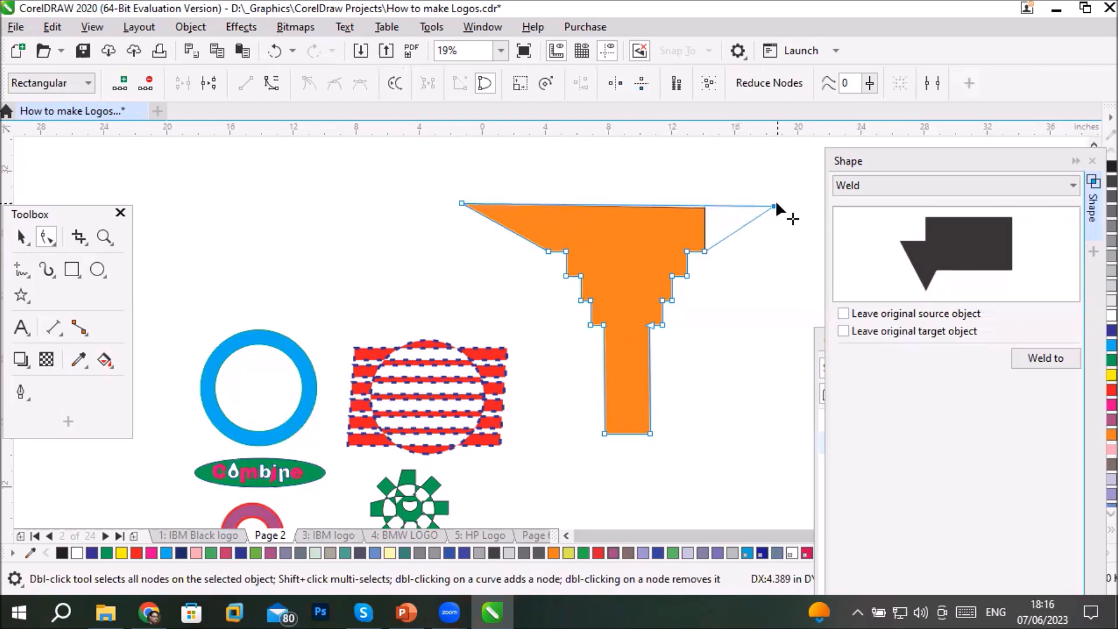
left_click(520, 394)
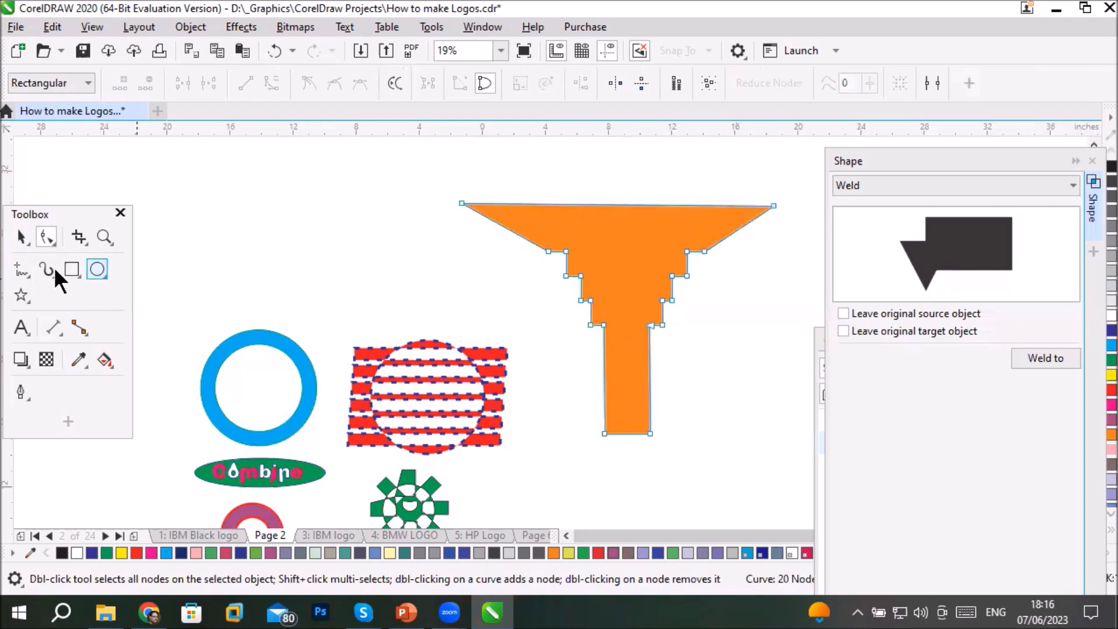
- Fill the reshaped orange object with green and deselect it
left_click(22, 235)
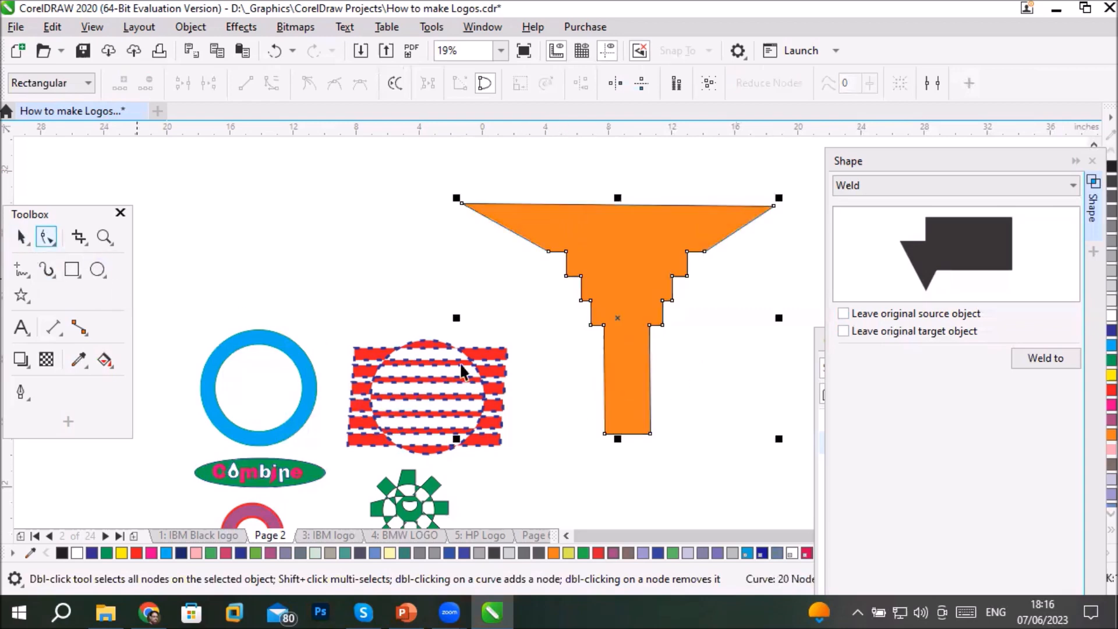
left_click(639, 374)
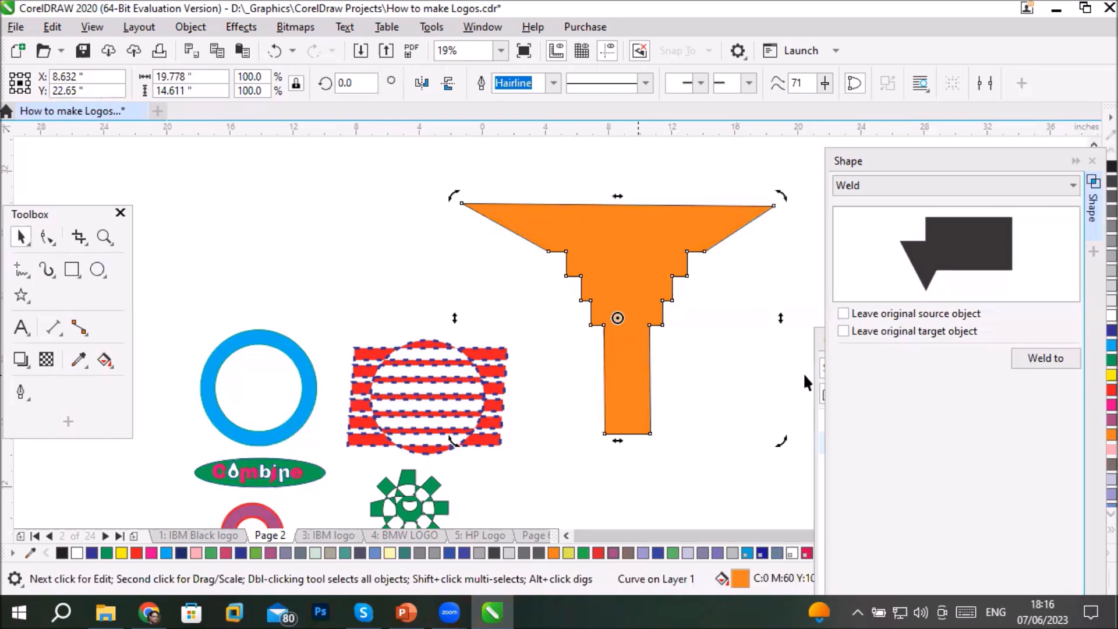
left_click(1095, 360)
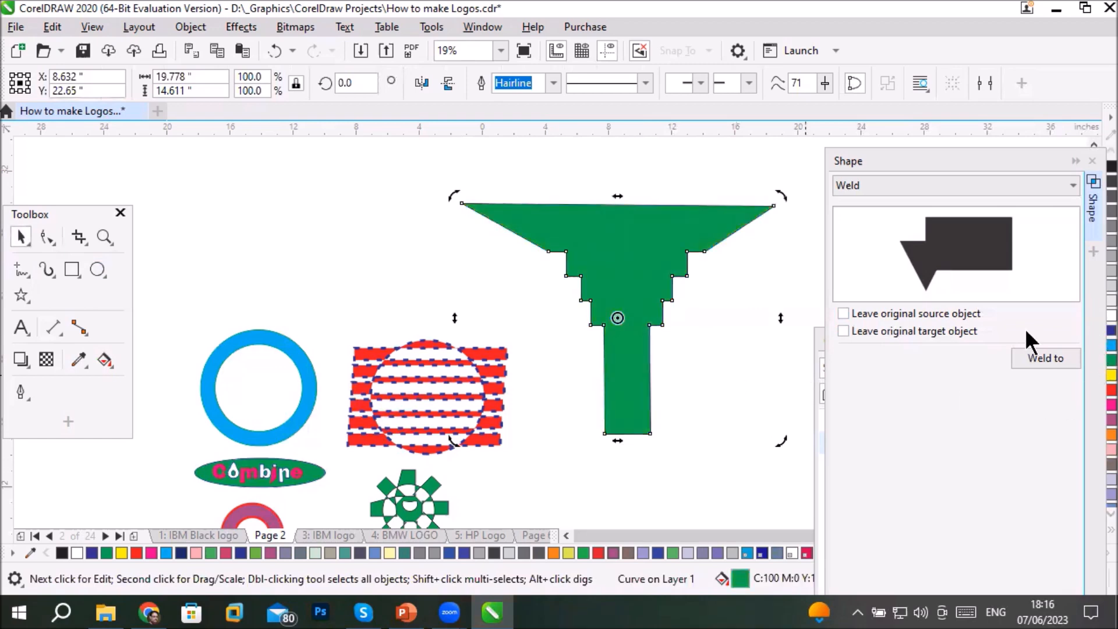
left_click(679, 498)
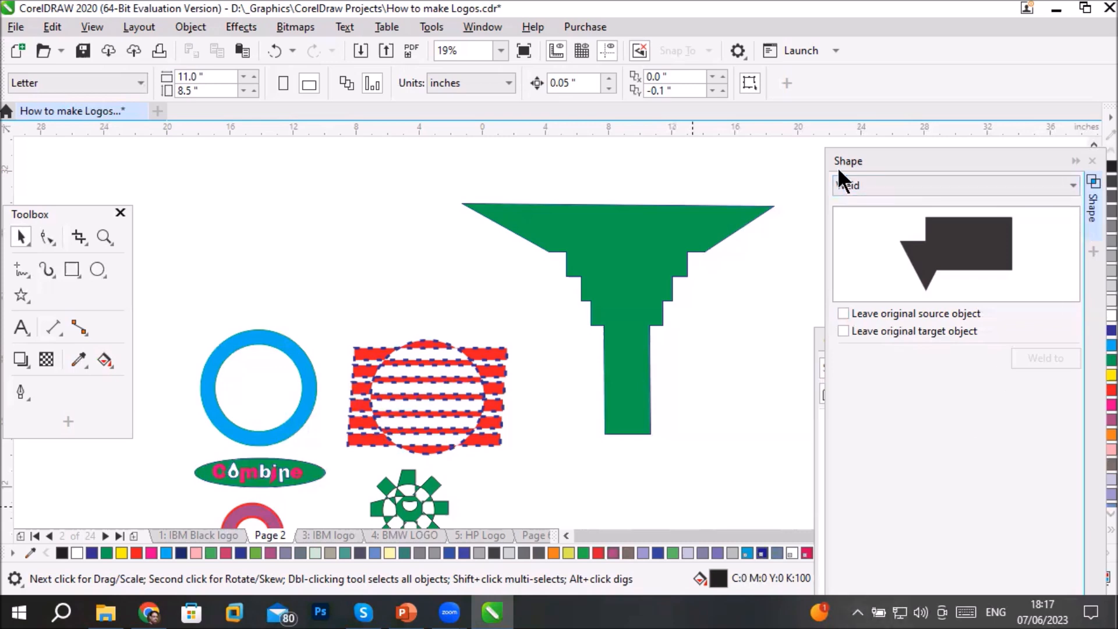
- Move the green shape to just above the blue ring among the other sample shapes
scroll(606, 279, "down", 2)
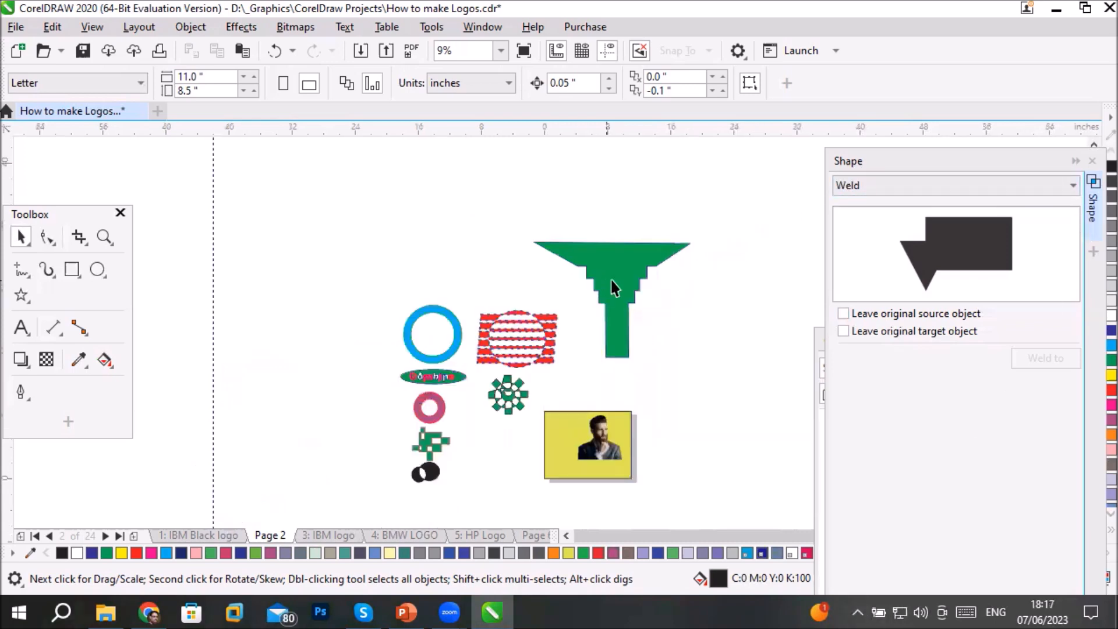
left_click_drag(612, 269, 426, 213)
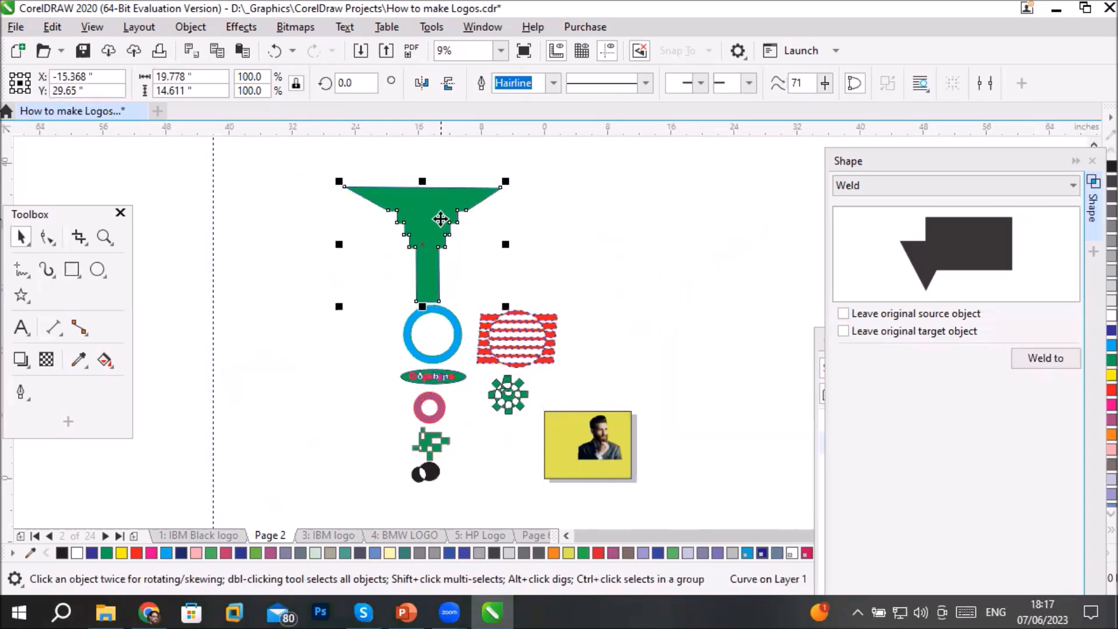
left_click(947, 188)
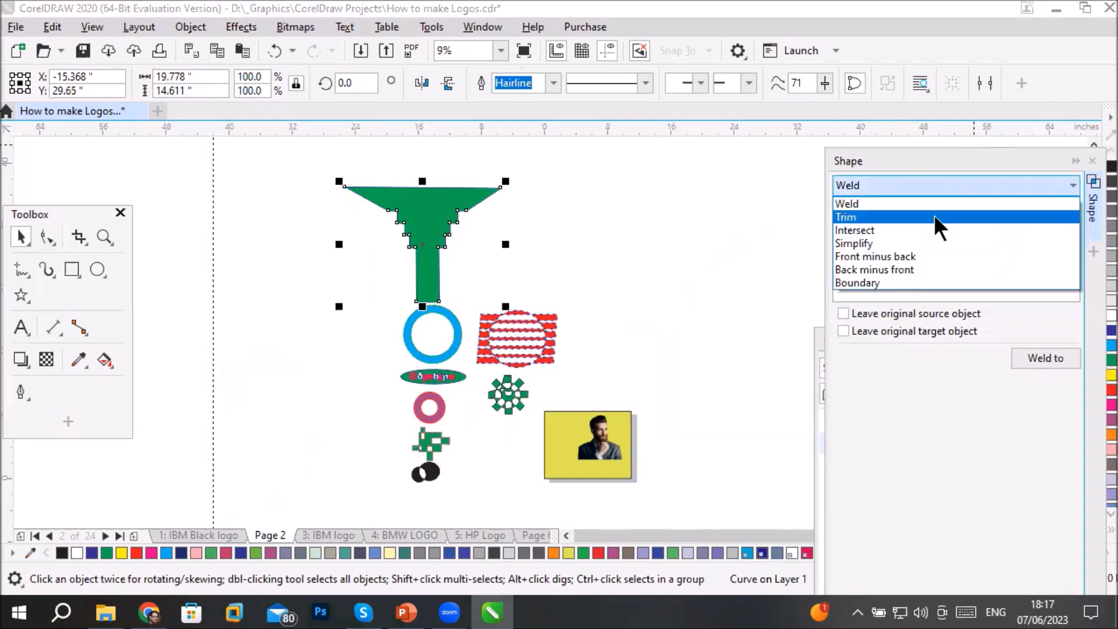
left_click(657, 177)
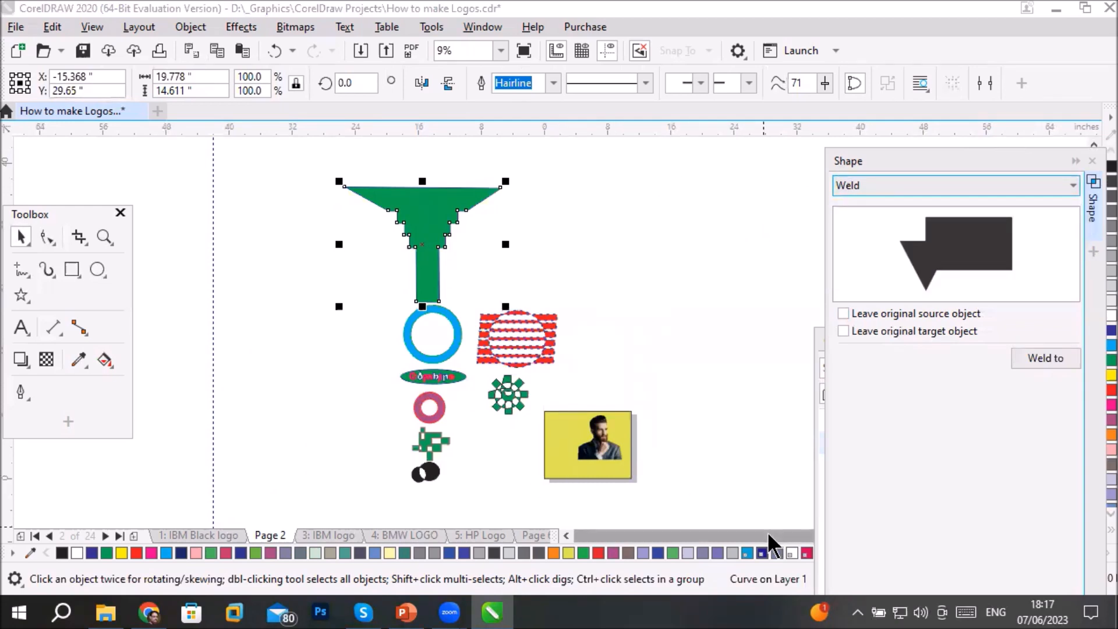
- Draw a circle about 16.1 inches in diameter in the empty area beside the green shape and remove its fill
left_click(97, 270)
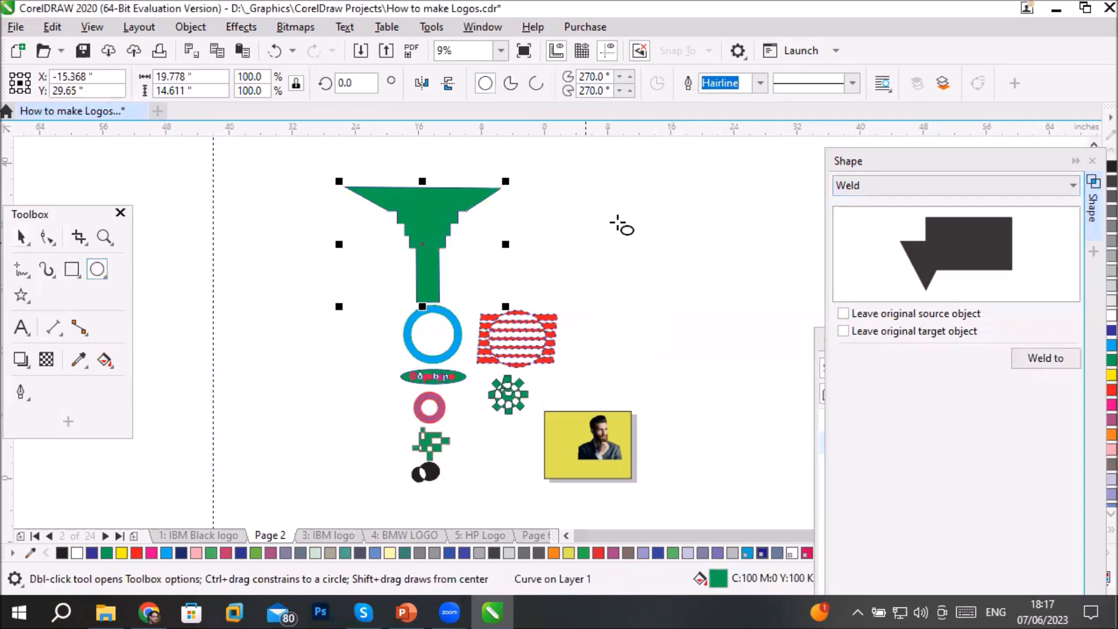
mouse_move(585, 181)
left_mouse_down()
mouse_move(671, 280)
mouse_move(716, 312)
left_mouse_up()
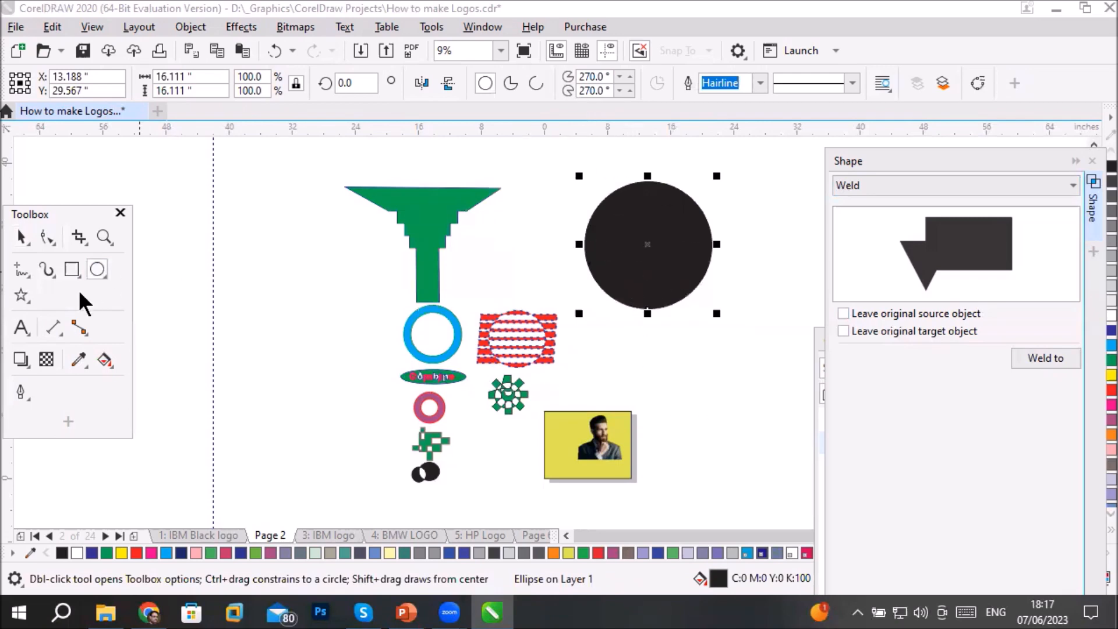
left_click(103, 358)
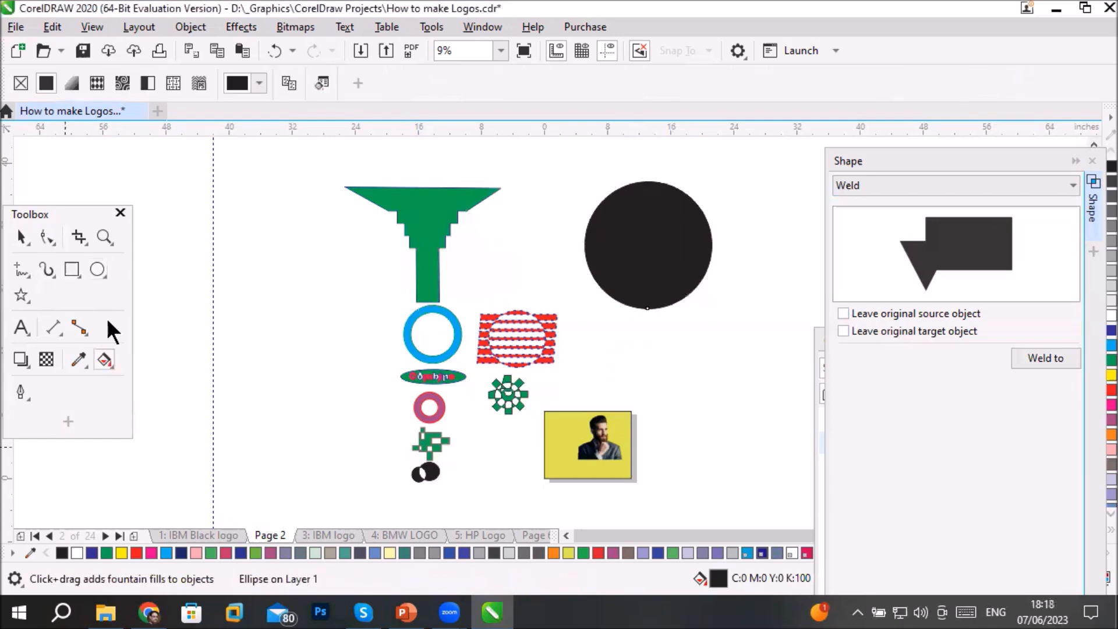
left_click(618, 265)
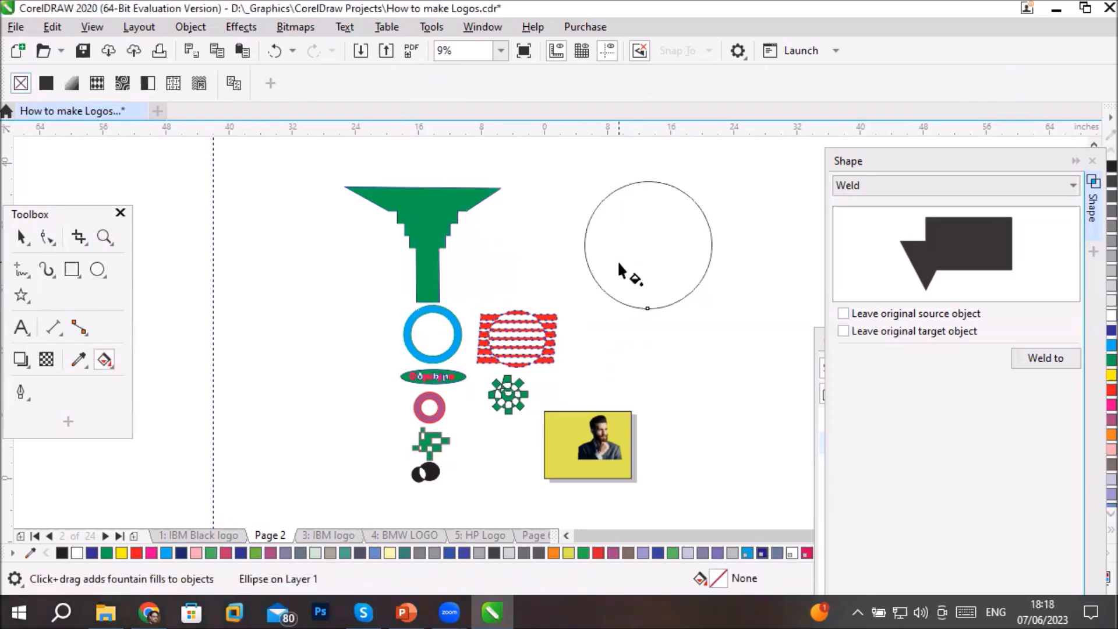
- Duplicate the unfilled circle, offsetting the copy about 3.1 inches right and 1.6 inches up so both overlap
left_click(21, 236)
left_click(592, 282)
left_click_drag(618, 290, 644, 279)
left_click(623, 297)
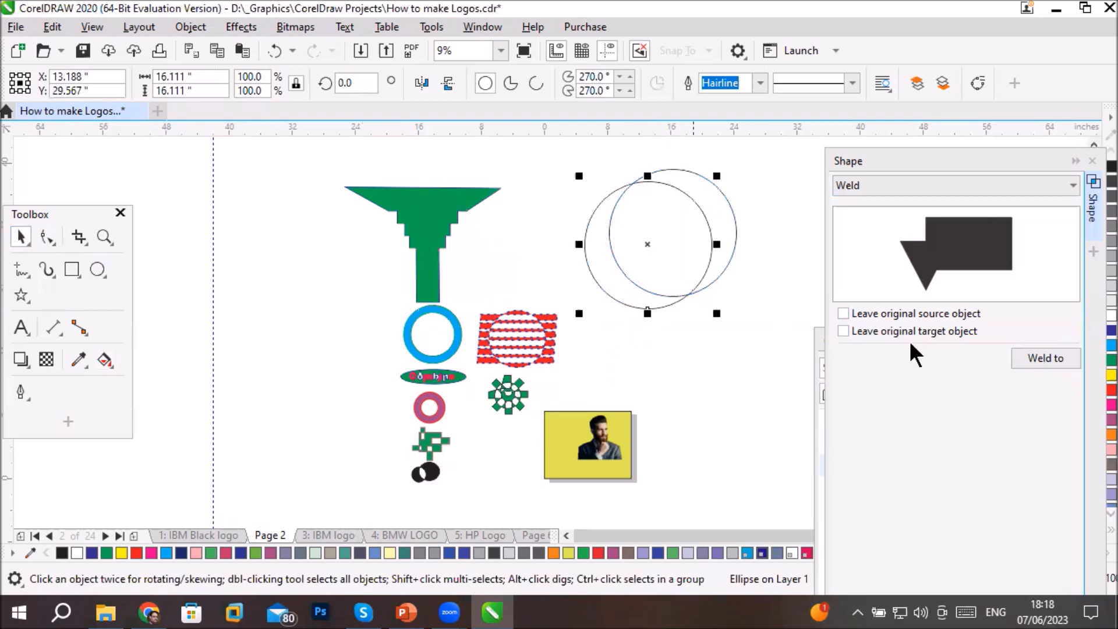
- Fill the original circle with blue and the overlapping copy with yellow
left_click(1110, 330)
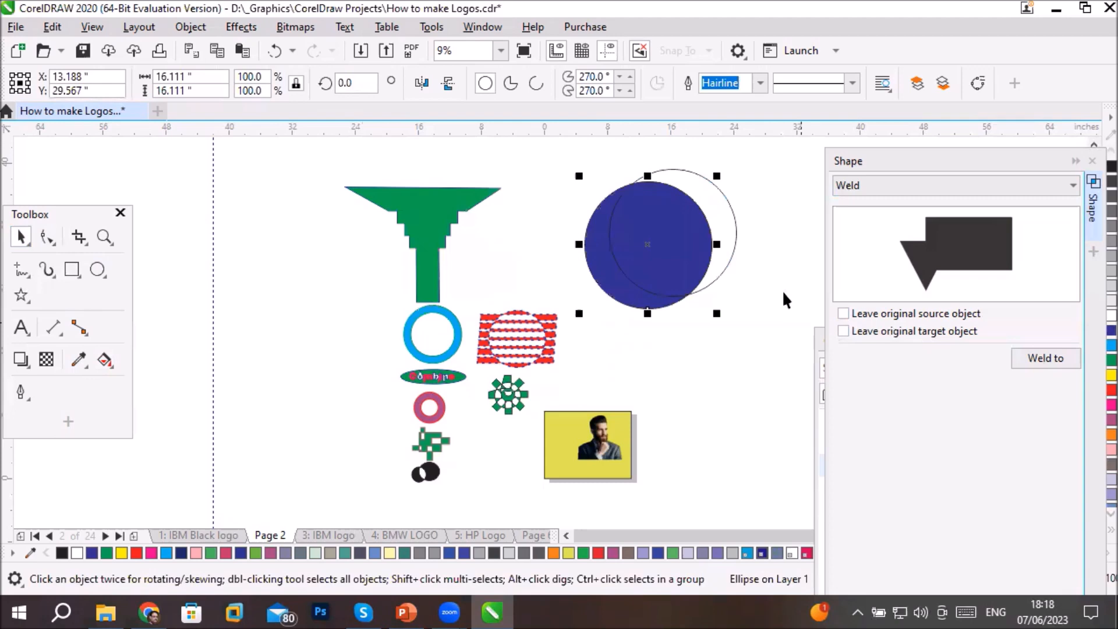
left_click(734, 232)
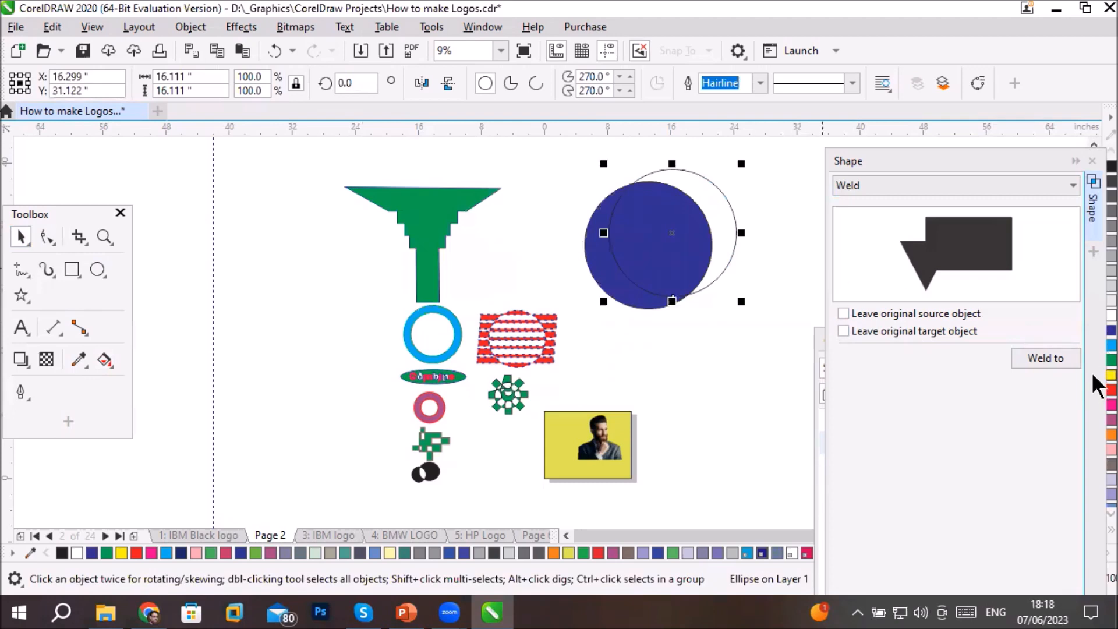
left_click(1109, 375)
left_click(1025, 358)
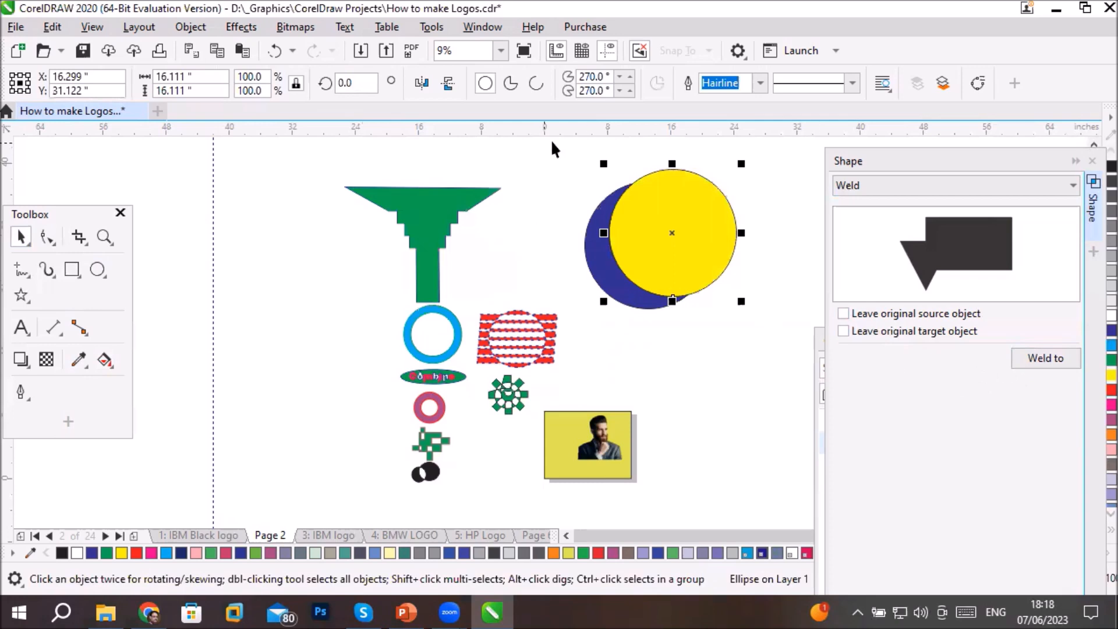
- Try trimming the blue circle with the yellow one, move the yellow circle below the crescent, and undo both operations
left_click_drag(565, 143, 765, 347)
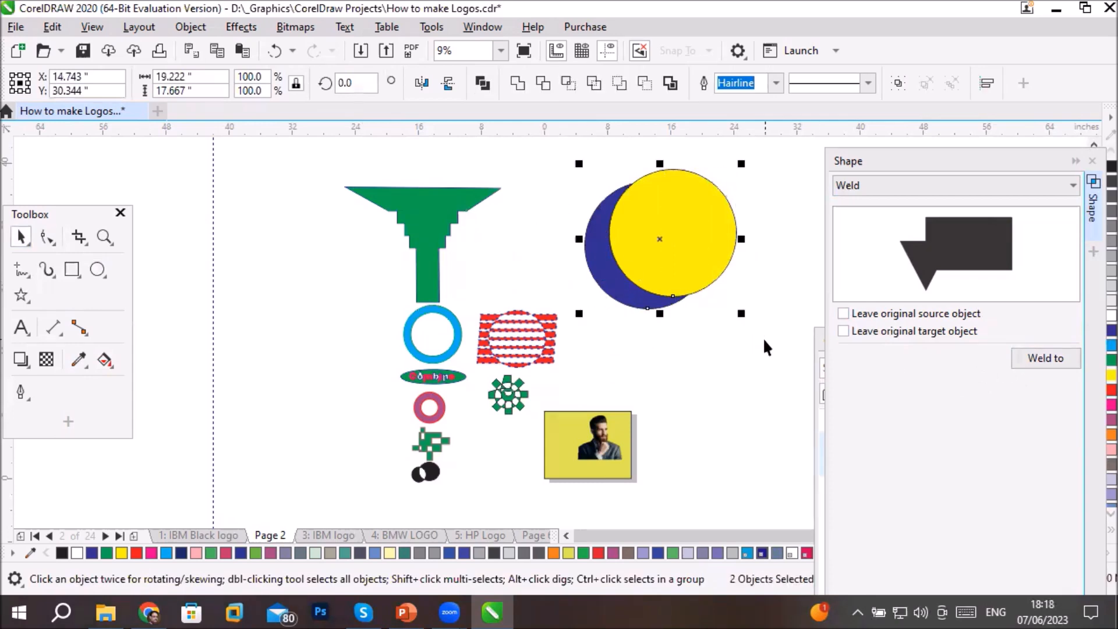
left_click(543, 81)
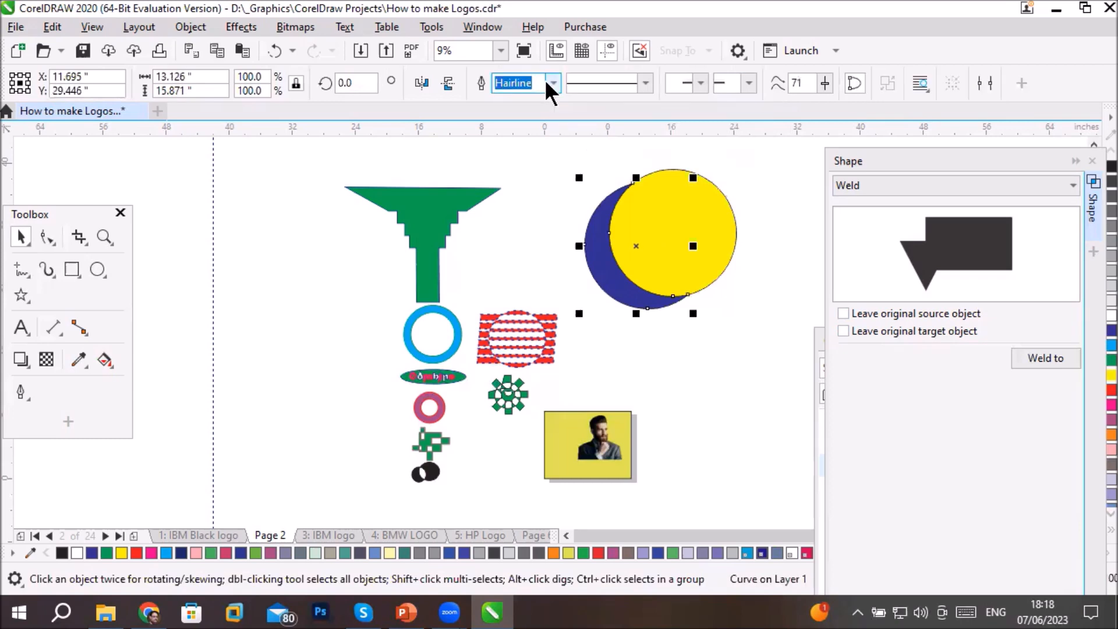
left_click(714, 225)
left_click_drag(714, 225, 761, 373)
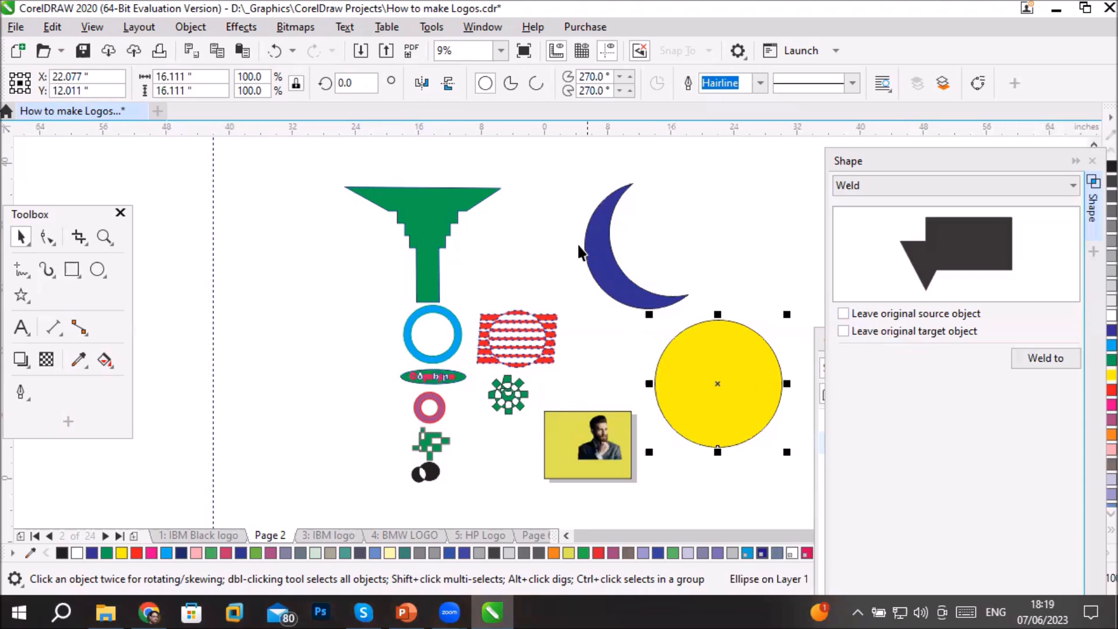
left_click(606, 244)
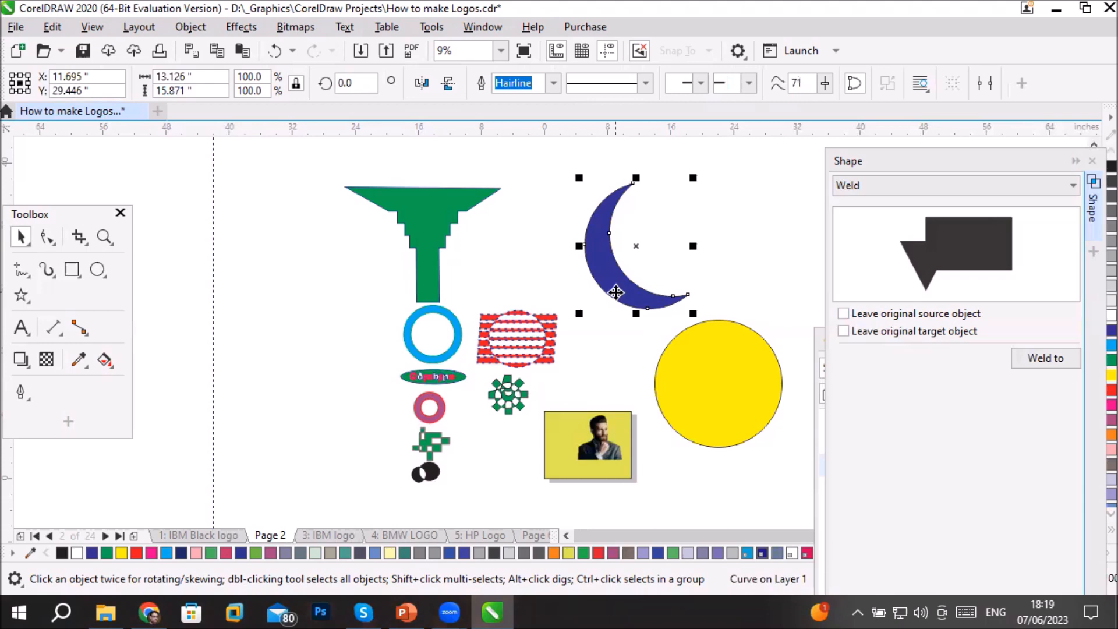
key("ctrl+z")
left_click(614, 293, "shift")
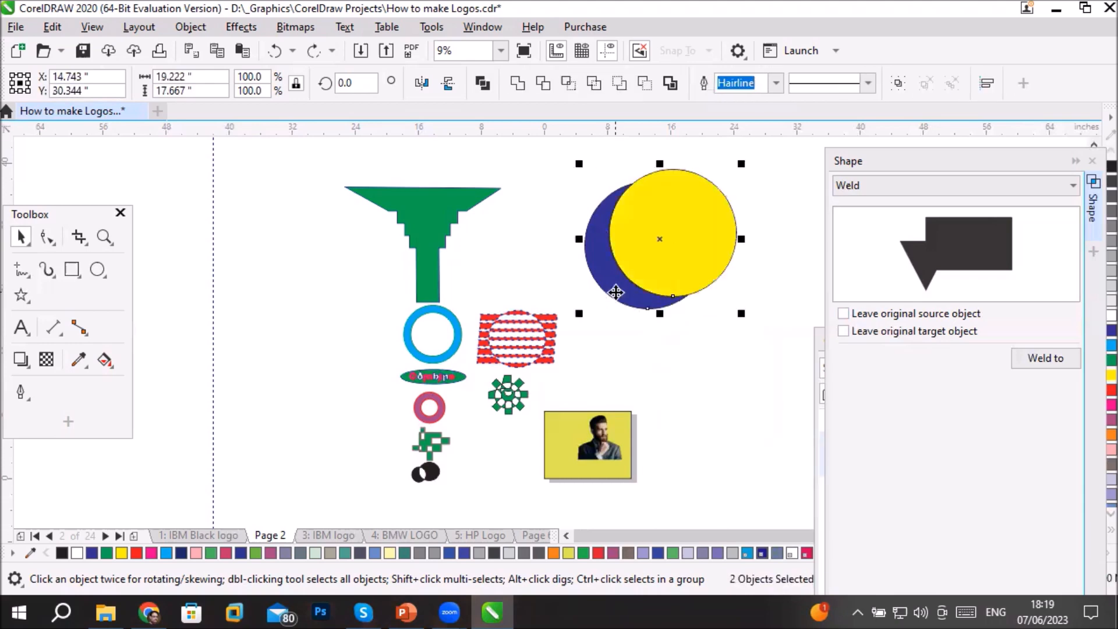
- Shift the yellow circle slightly further over the blue one and select both circles
left_click(721, 354)
left_click_drag(691, 242, 695, 272)
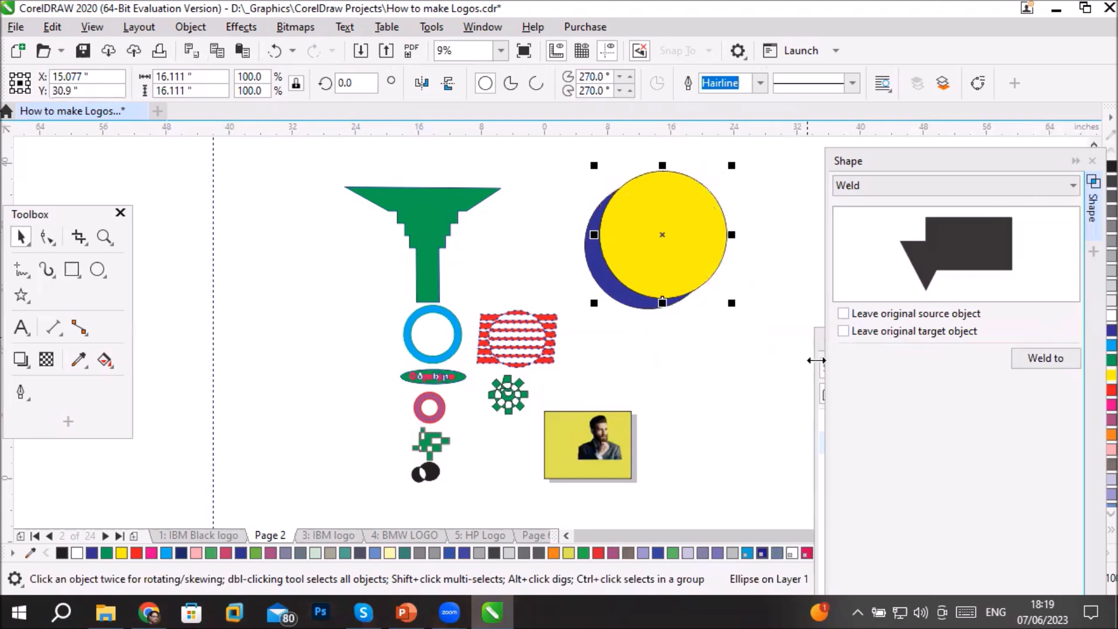
left_click(818, 355)
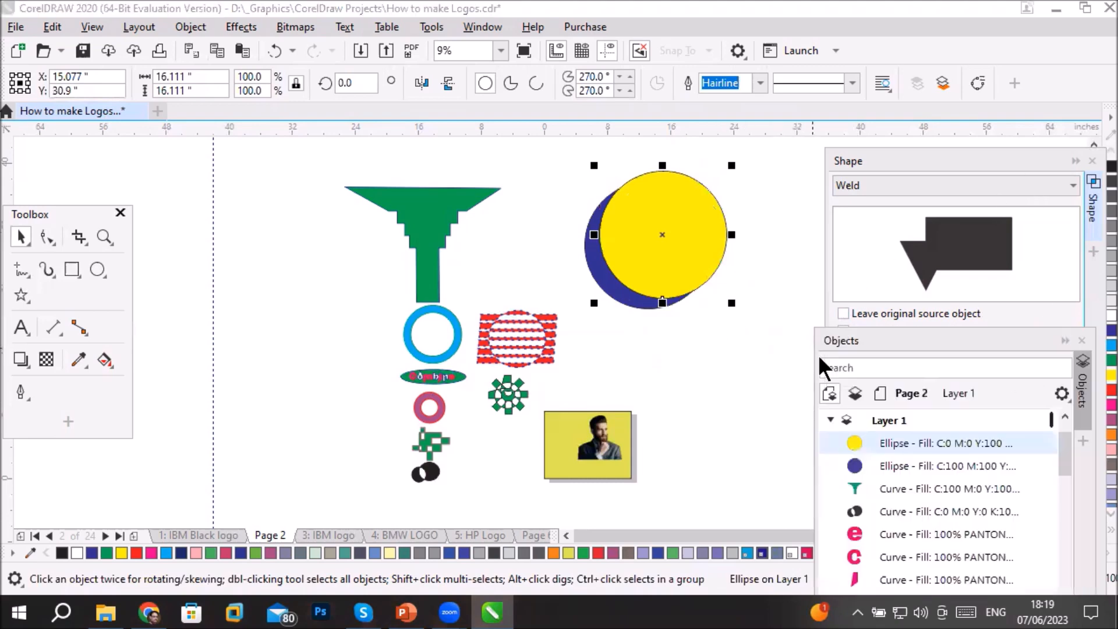
left_click(883, 462, "shift")
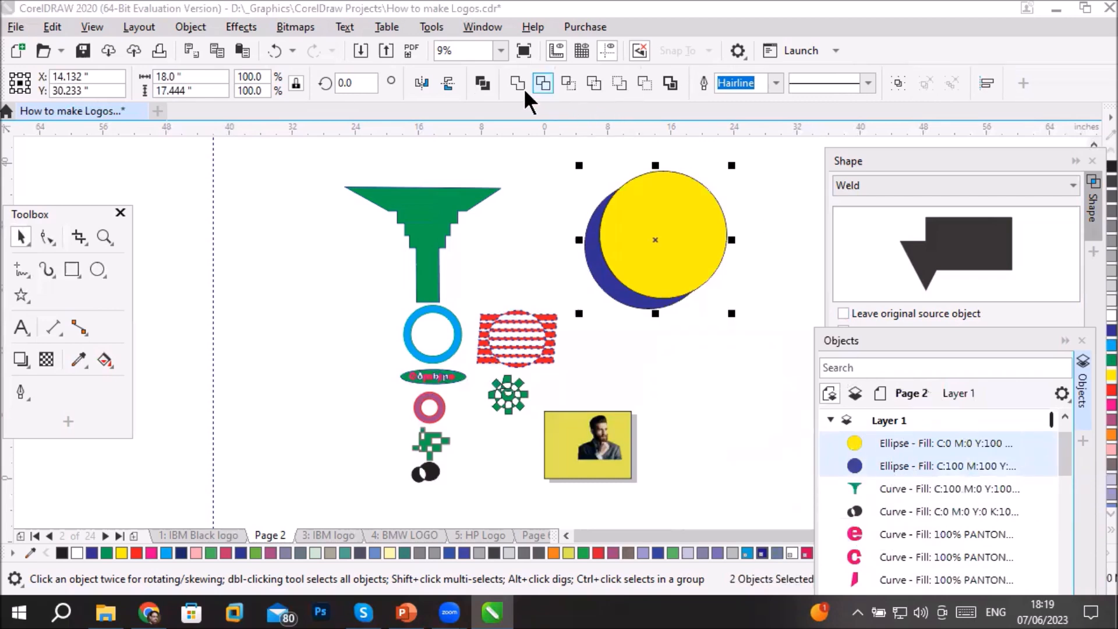
- Switch the shaping operation to Trim with neither the original source nor the original target object kept
left_click(921, 180)
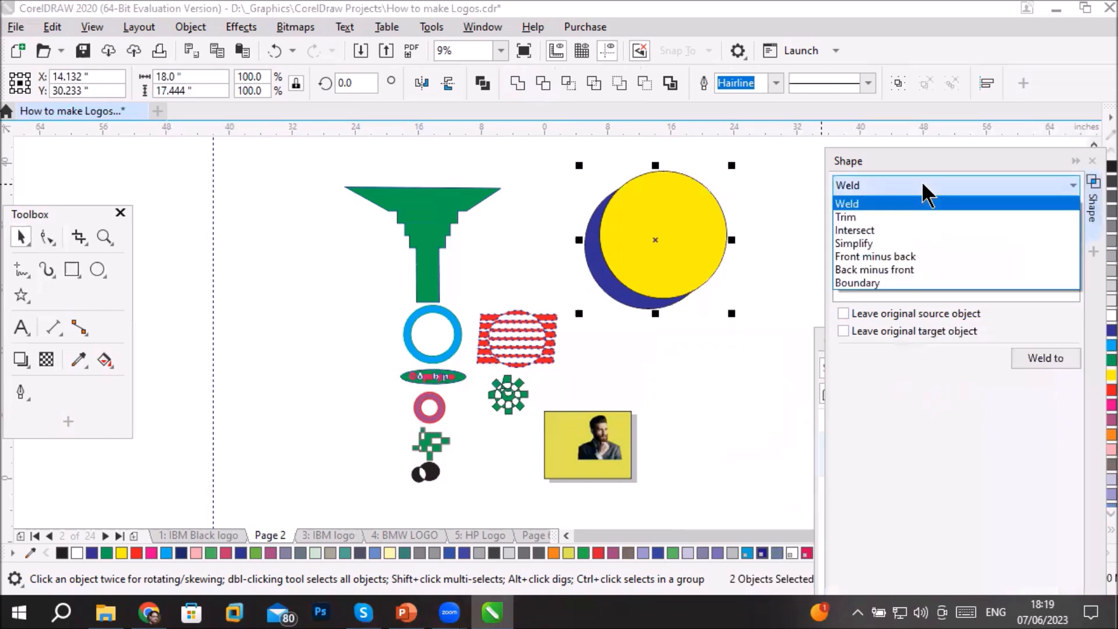
left_click(897, 218)
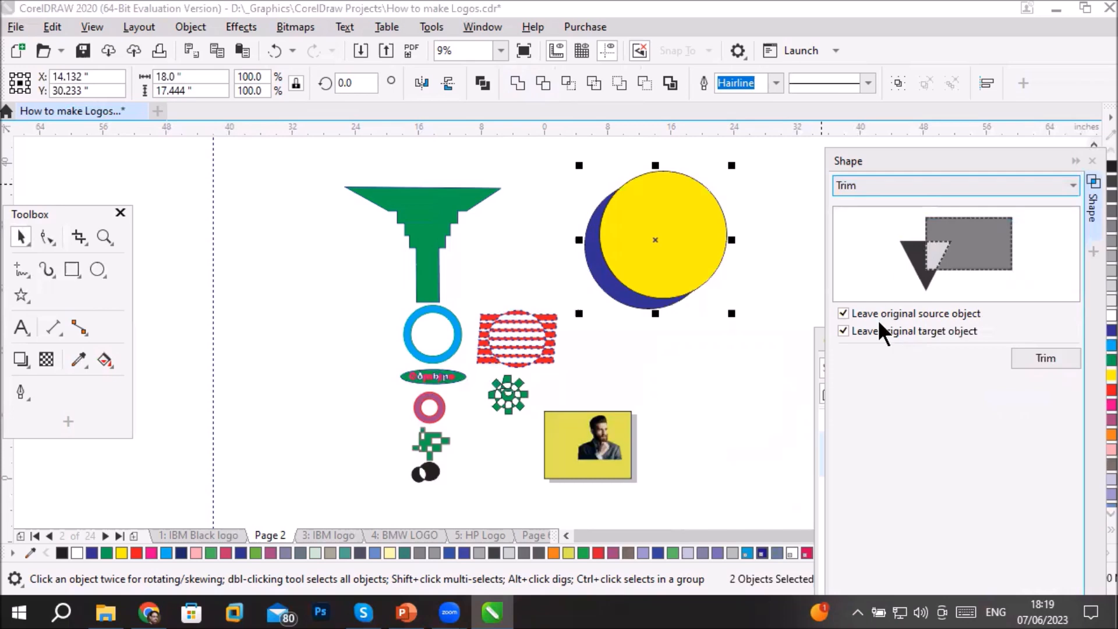
left_click(934, 317)
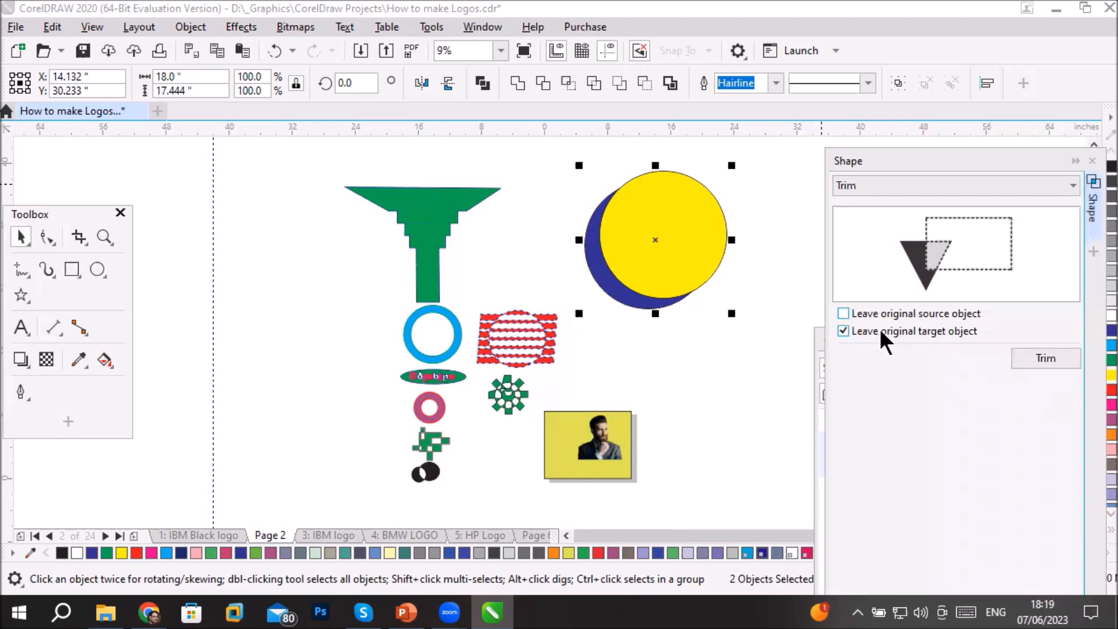
left_click(960, 330)
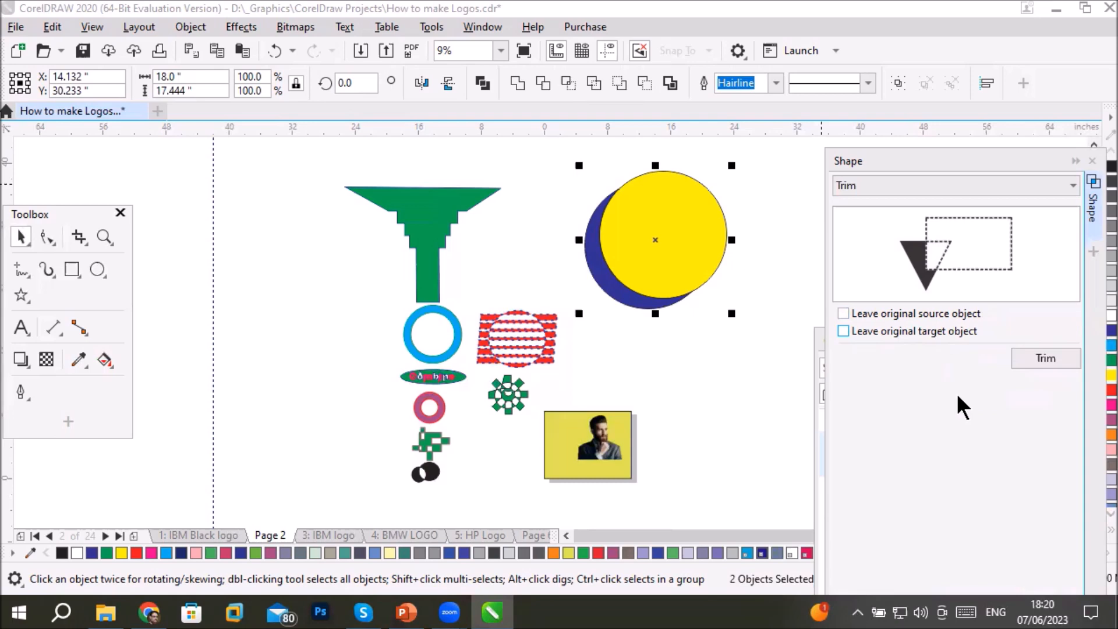
- Try trimming the blue circle with the yellow one without keeping either original, and undo the trim
left_click(1047, 358)
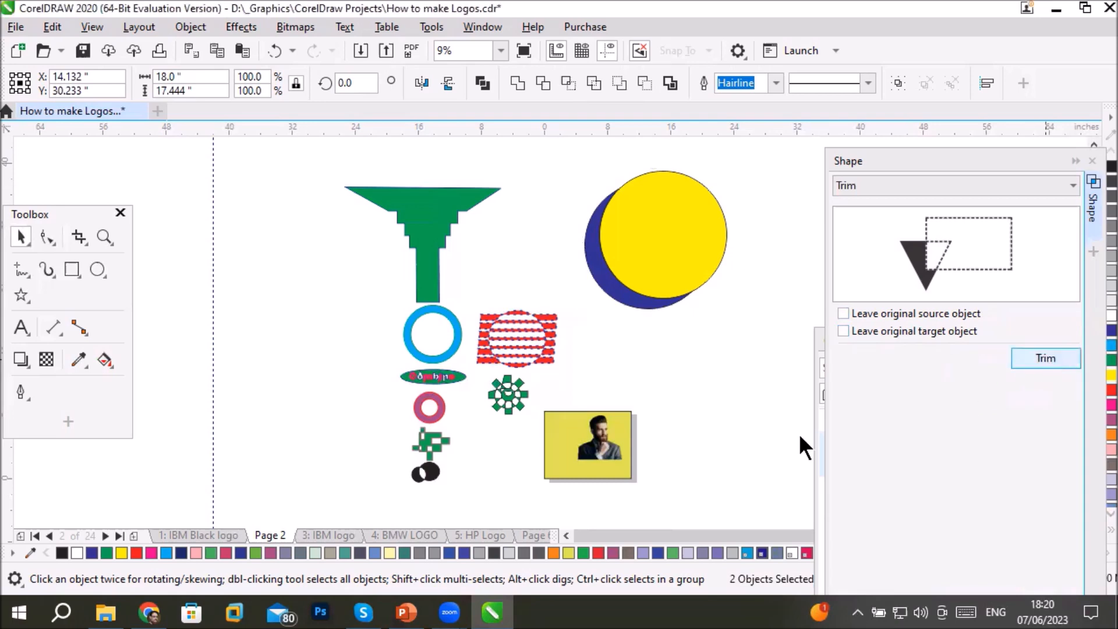
left_click(609, 297)
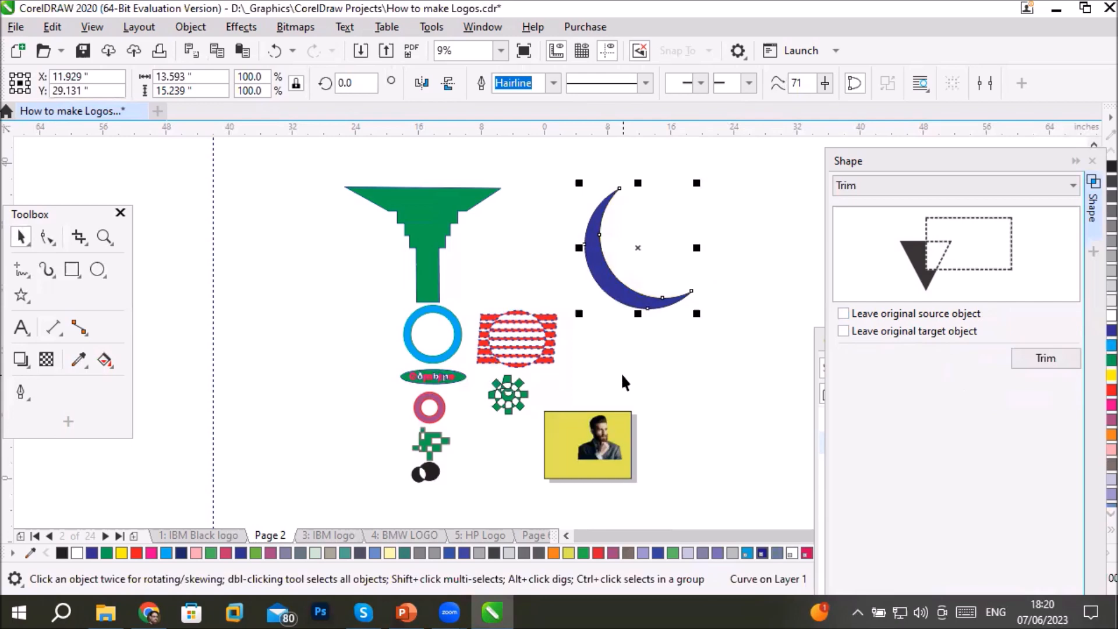
key("ctrl+z")
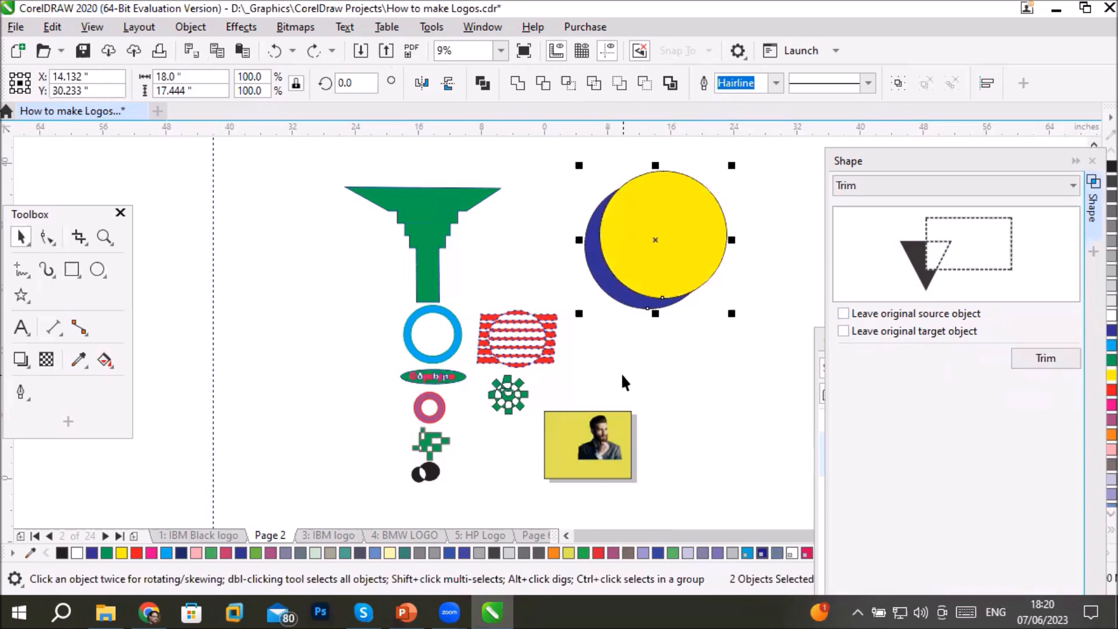
- Trim the blue circle with the yellow one, leaving both the original source and original target objects
left_click(843, 313)
left_click(843, 331)
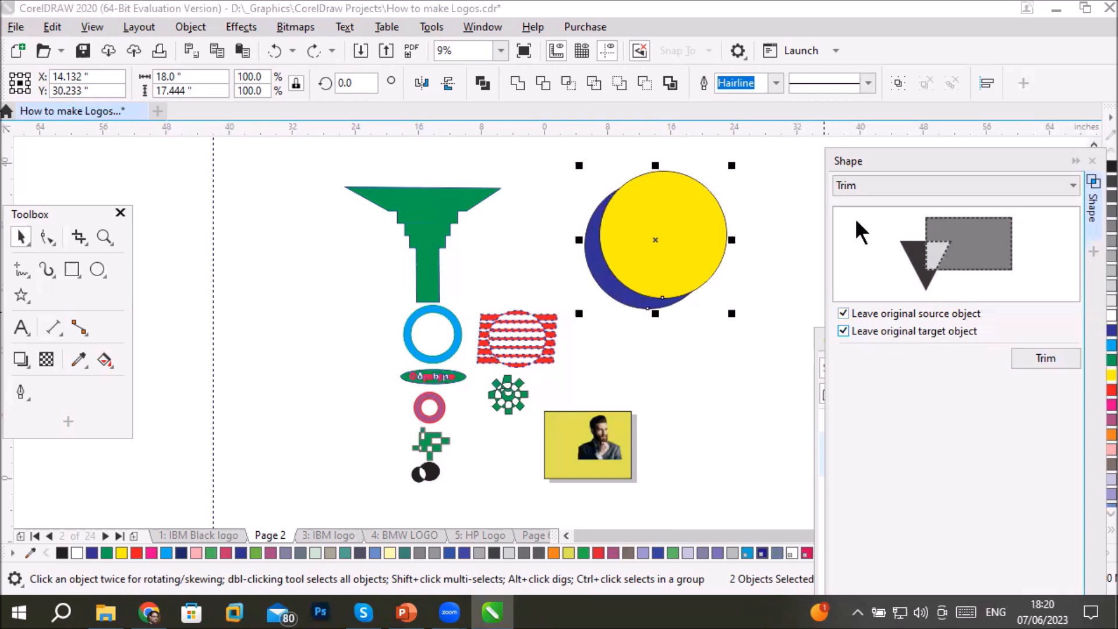
left_click(843, 313)
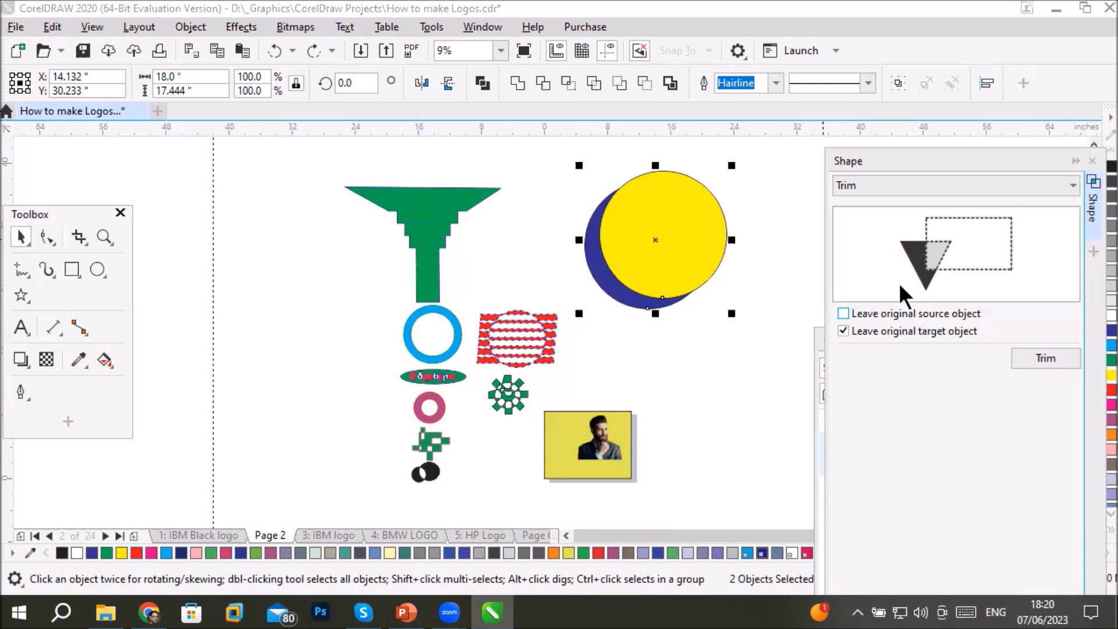
left_click(842, 331)
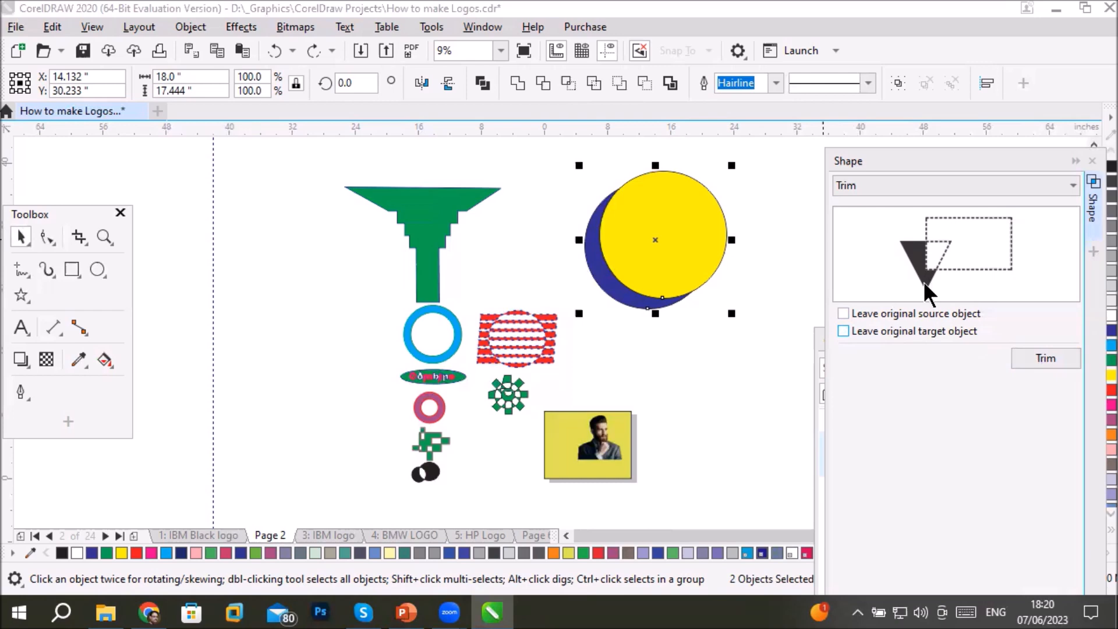
left_click(863, 315)
left_click(1035, 354)
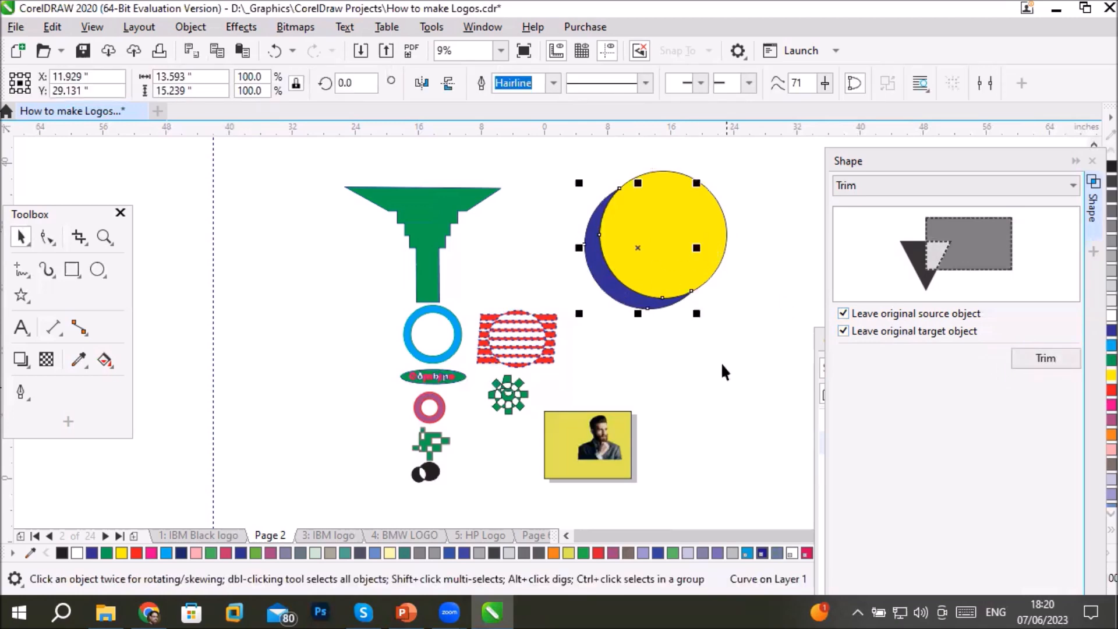
- Separate the yellow circle, the original blue circle and the trimmed crescent so that each piece stands apart
left_click(25, 232)
left_click_drag(708, 220, 817, 180)
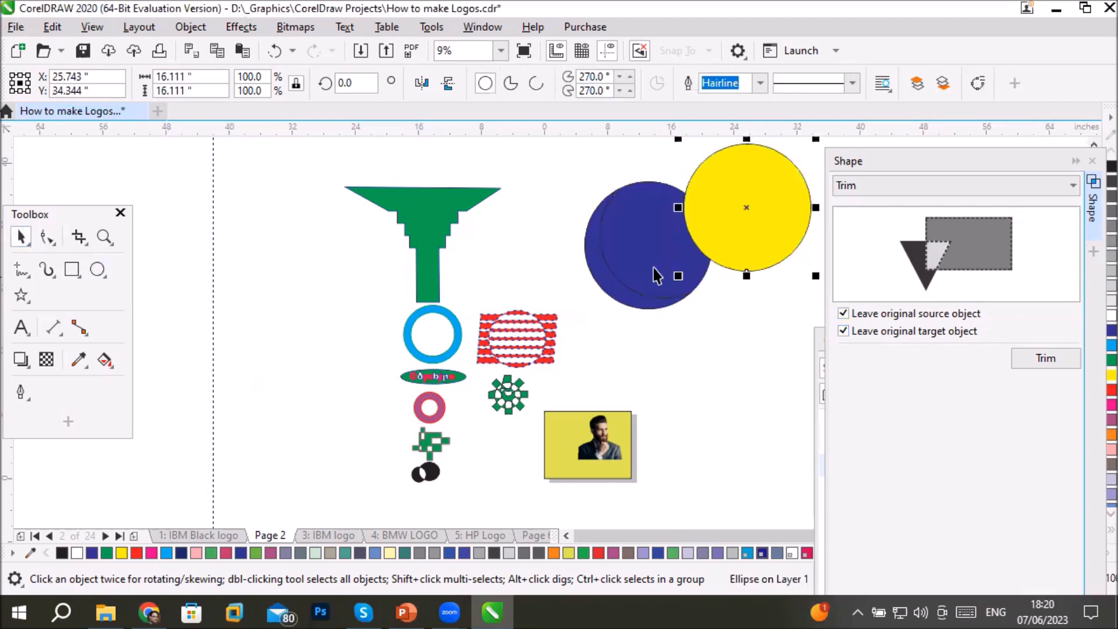
left_click_drag(639, 267, 568, 333)
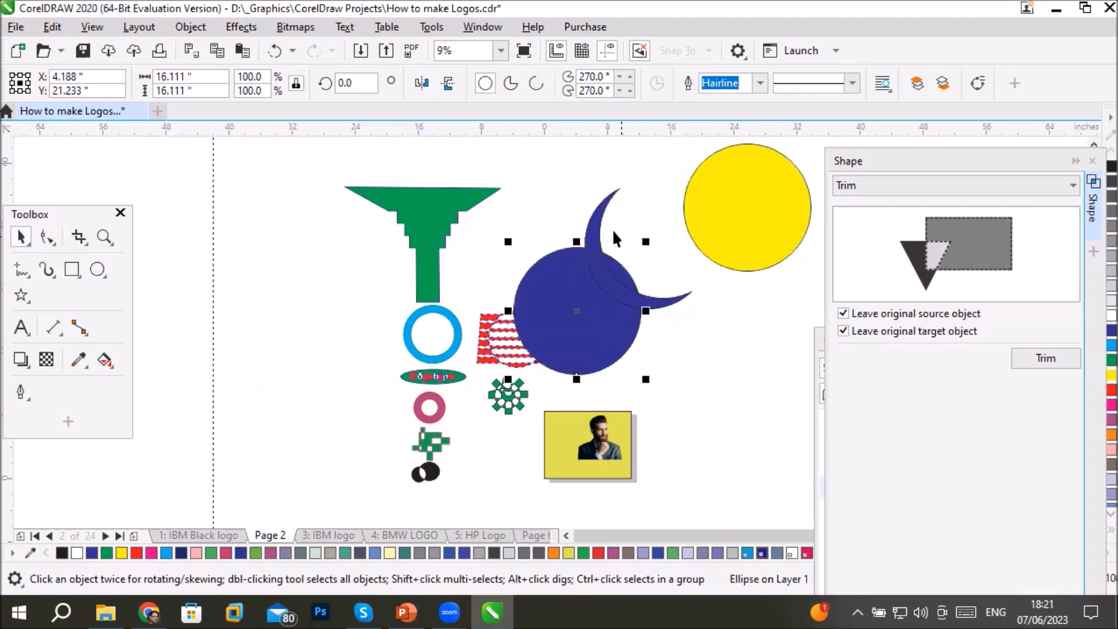
left_click_drag(596, 223, 635, 204)
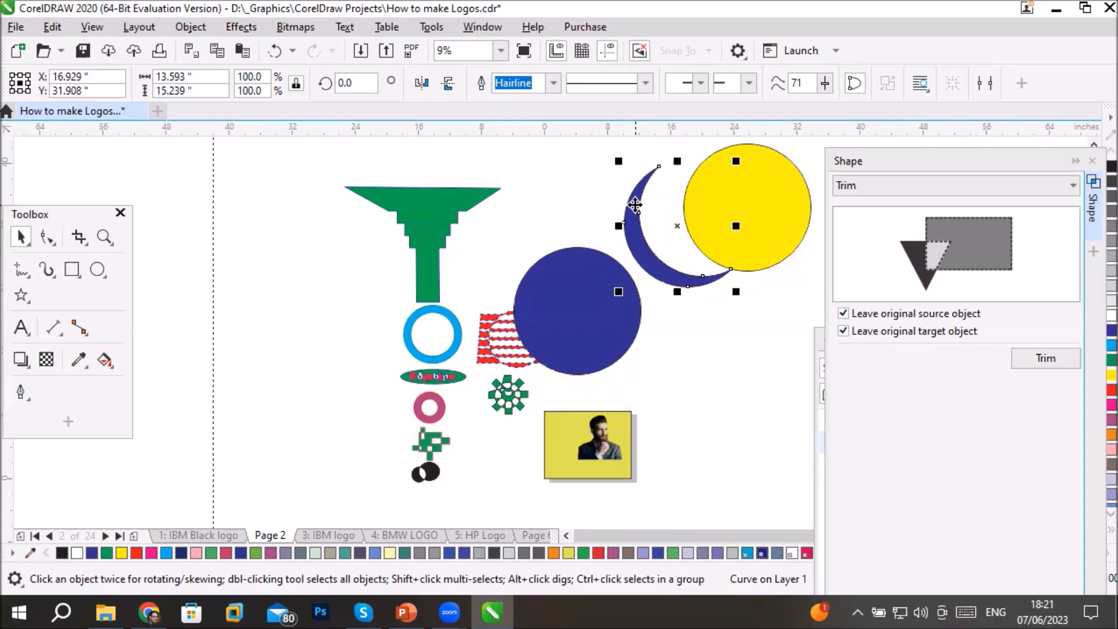
left_click_drag(589, 319, 710, 391)
- Delete the yellow circle and the full blue circle, keeping only the crescent
left_click(751, 243)
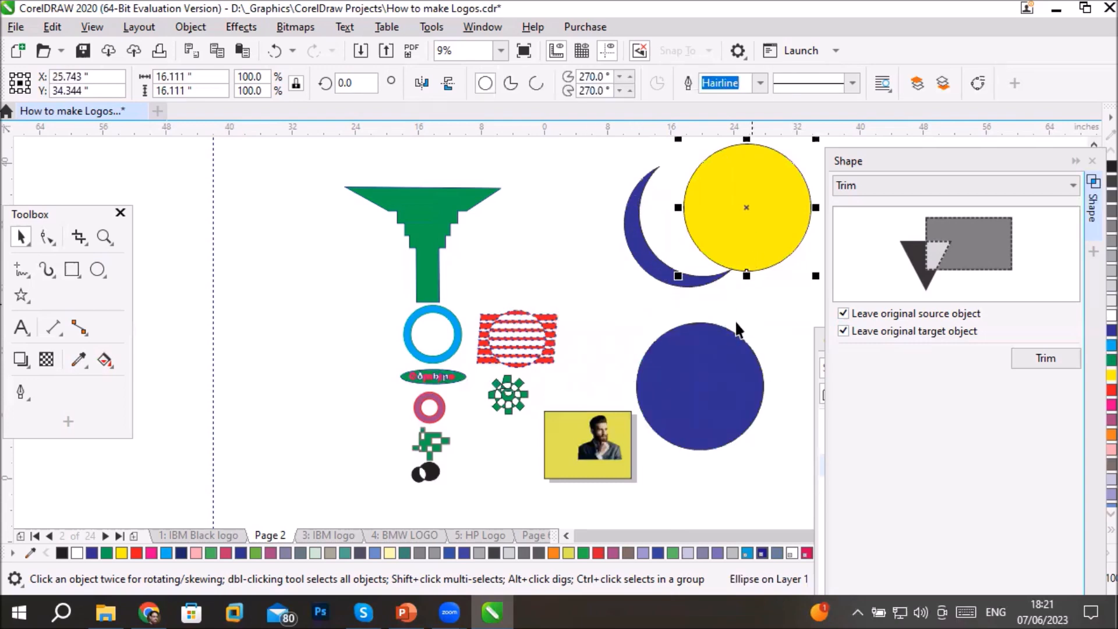
key("Delete")
left_click(679, 402)
key("Delete")
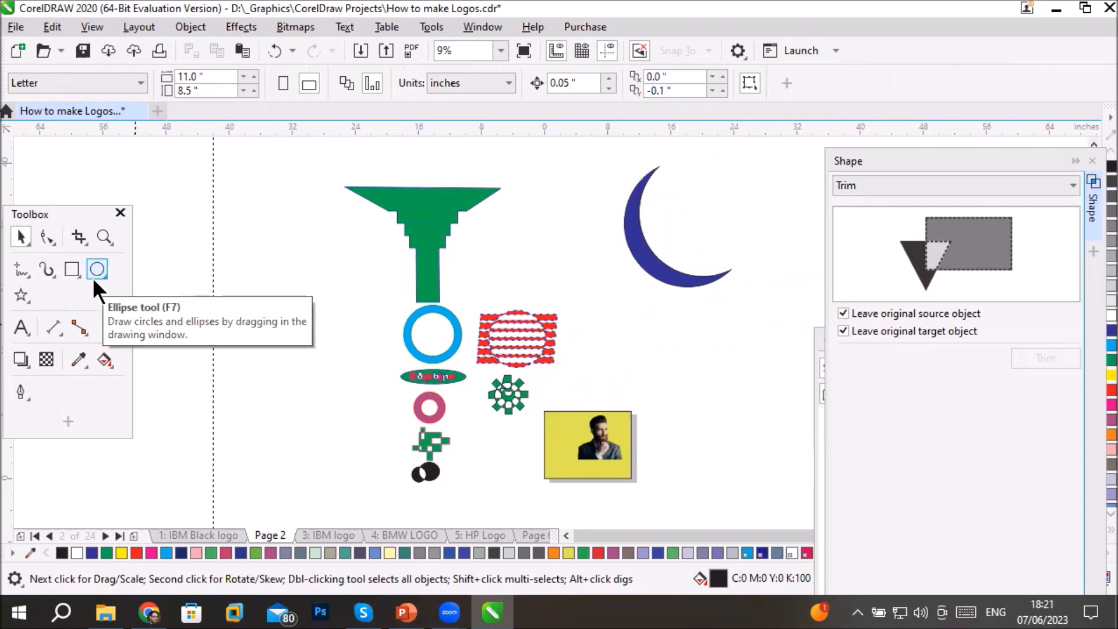
- Draw a circle about 23.3 inches in diameter in the empty area beside the existing artwork
left_click(562, 534)
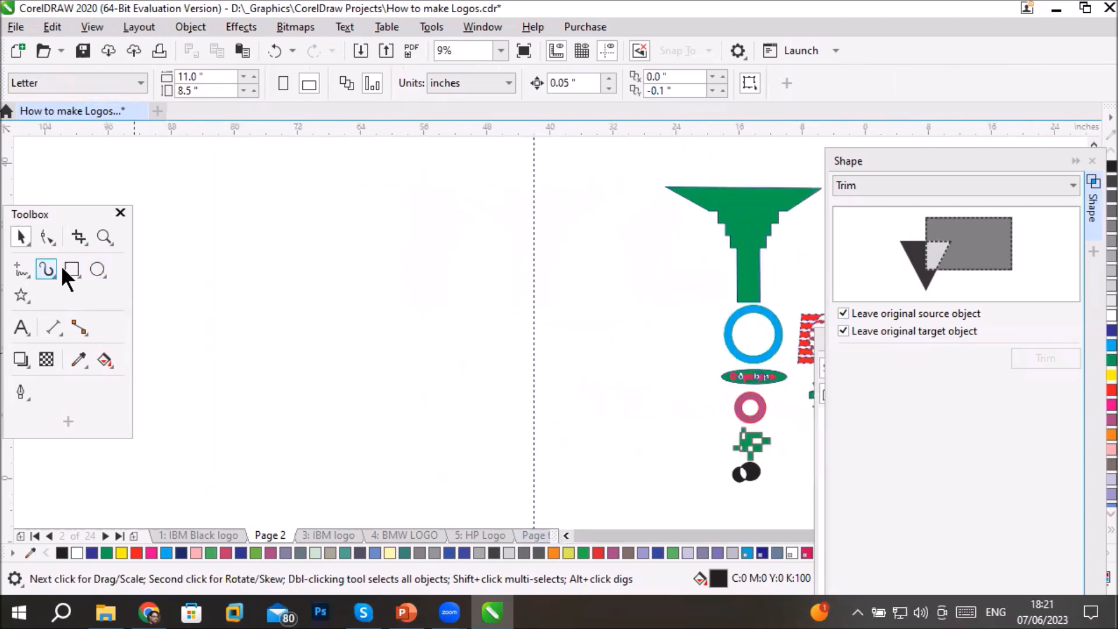
left_click(94, 269)
left_click_drag(251, 268, 436, 437)
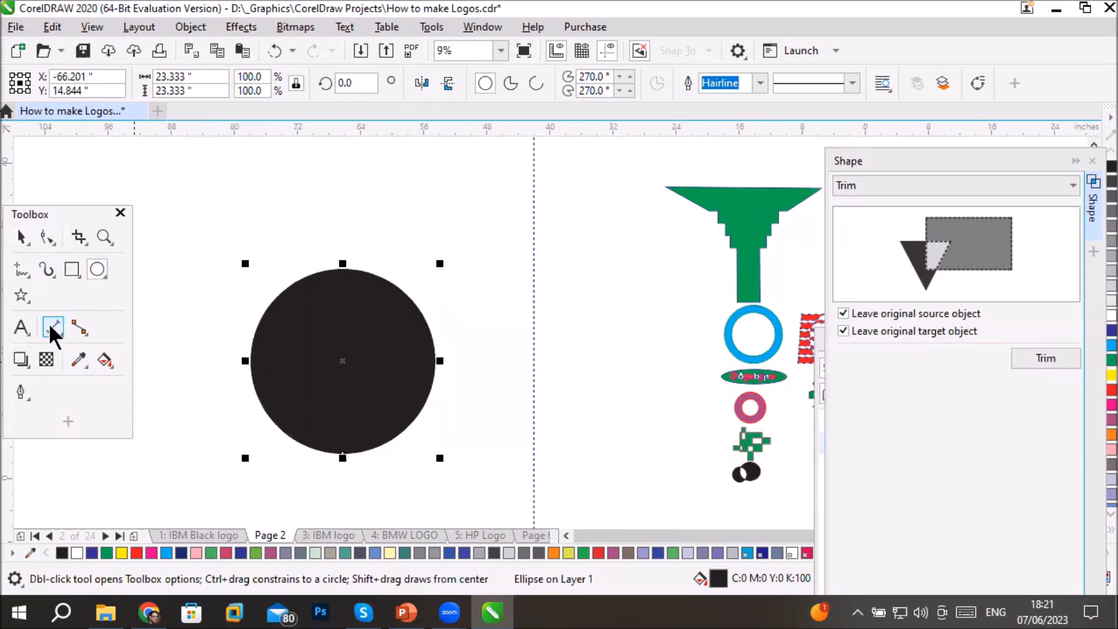
- Draw a freehand wavy line about 38.8 inches wide across the black circle and trim the circle with it, keeping both originals
left_click(20, 269)
mouse_move(222, 325)
left_mouse_down()
mouse_move(259, 369)
mouse_move(528, 369)
left_mouse_up()
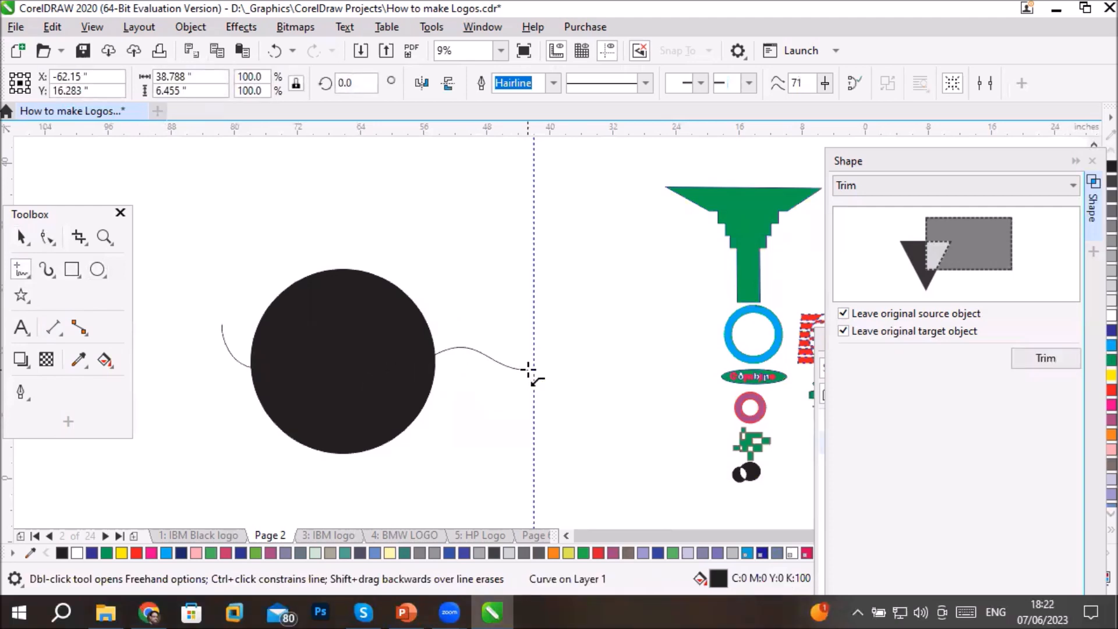
left_click(19, 239)
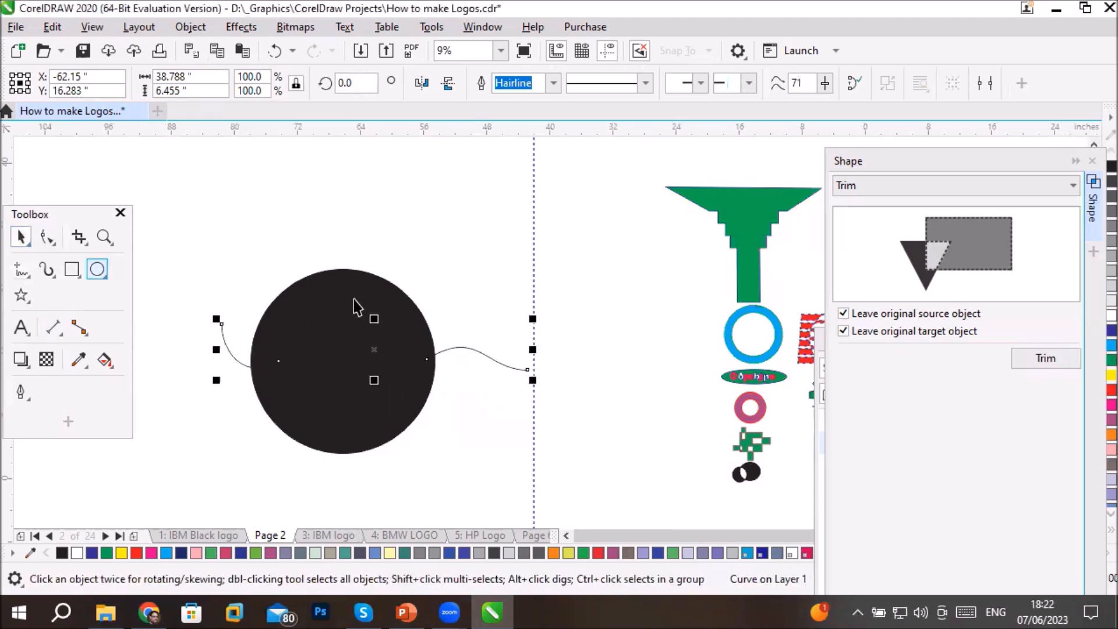
mouse_move(189, 239)
left_mouse_down()
mouse_move(364, 431)
mouse_move(564, 483)
left_mouse_up()
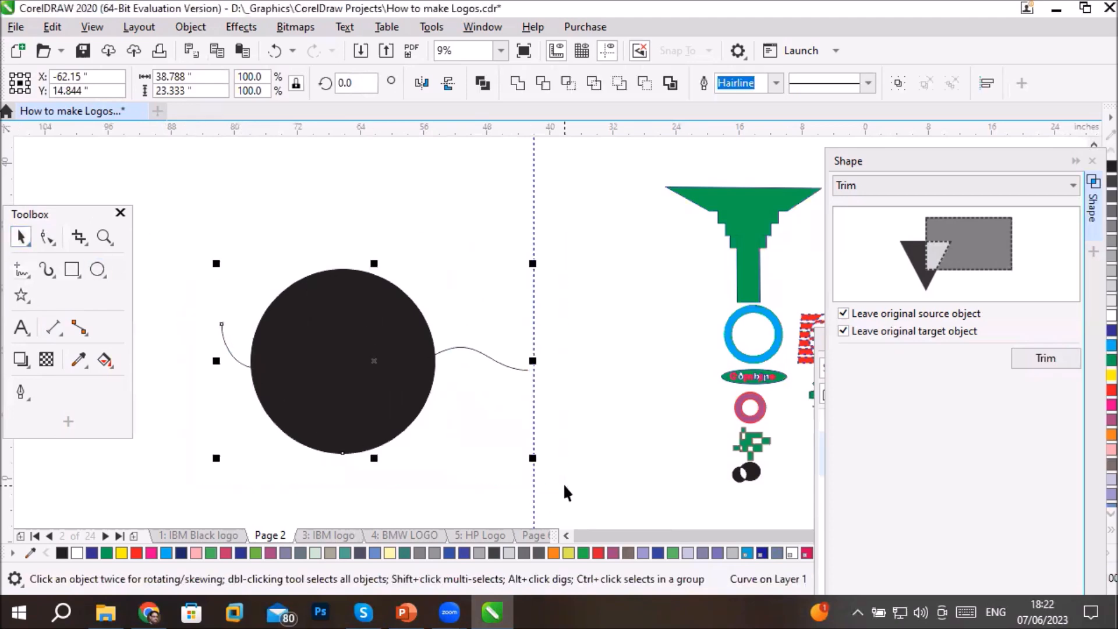
left_click(1033, 353)
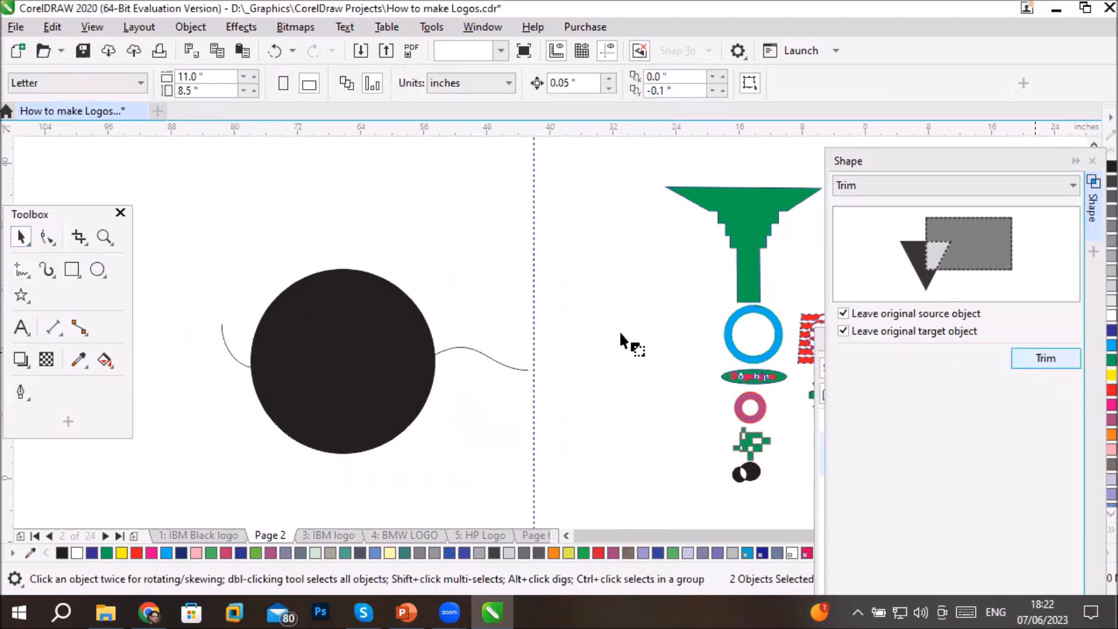
left_click(359, 429)
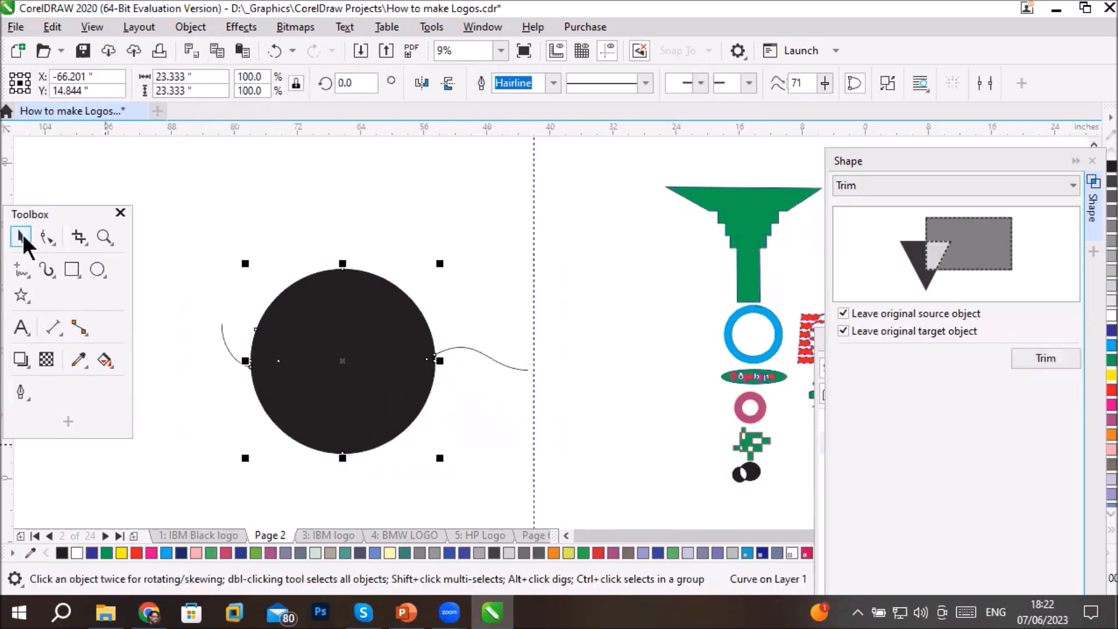
- Move the trimmed circle and the original circle away from the wavy line to inspect the cut
left_click_drag(322, 290, 319, 232)
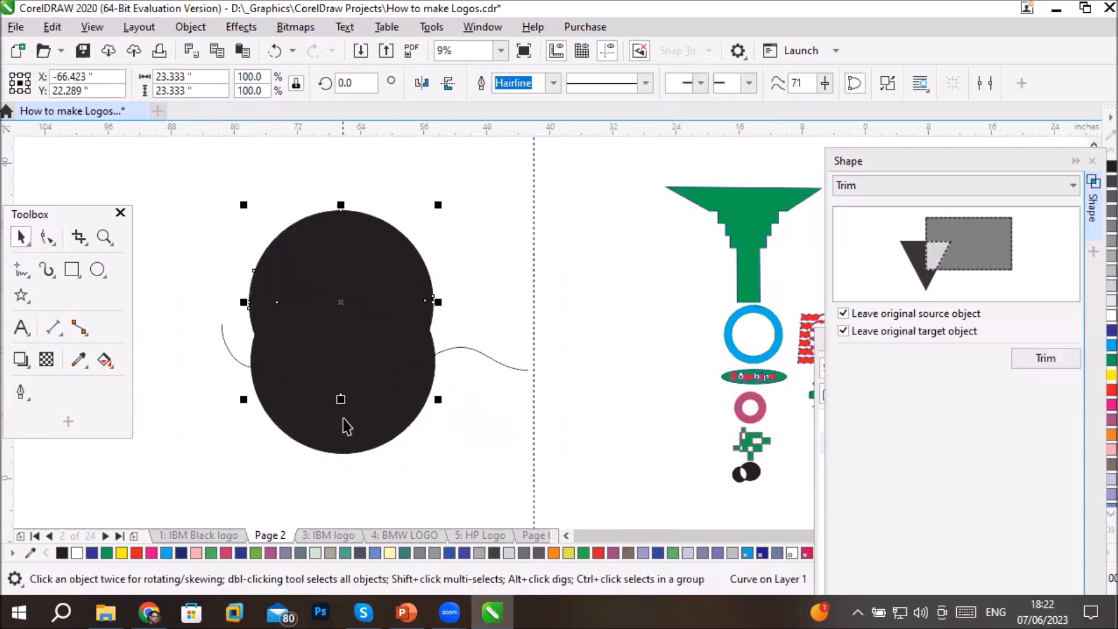
left_click_drag(337, 464, 320, 523)
mouse_move(337, 324)
left_mouse_down()
mouse_move(406, 230)
mouse_move(226, 268)
left_mouse_up()
left_click(512, 404)
left_click(275, 200)
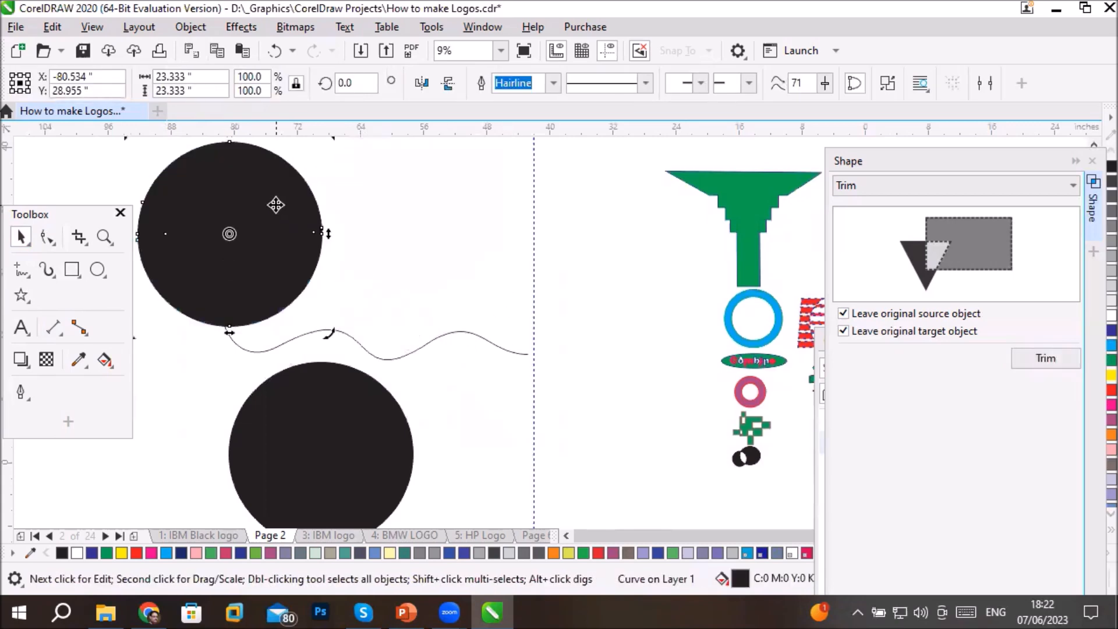
left_click(279, 205)
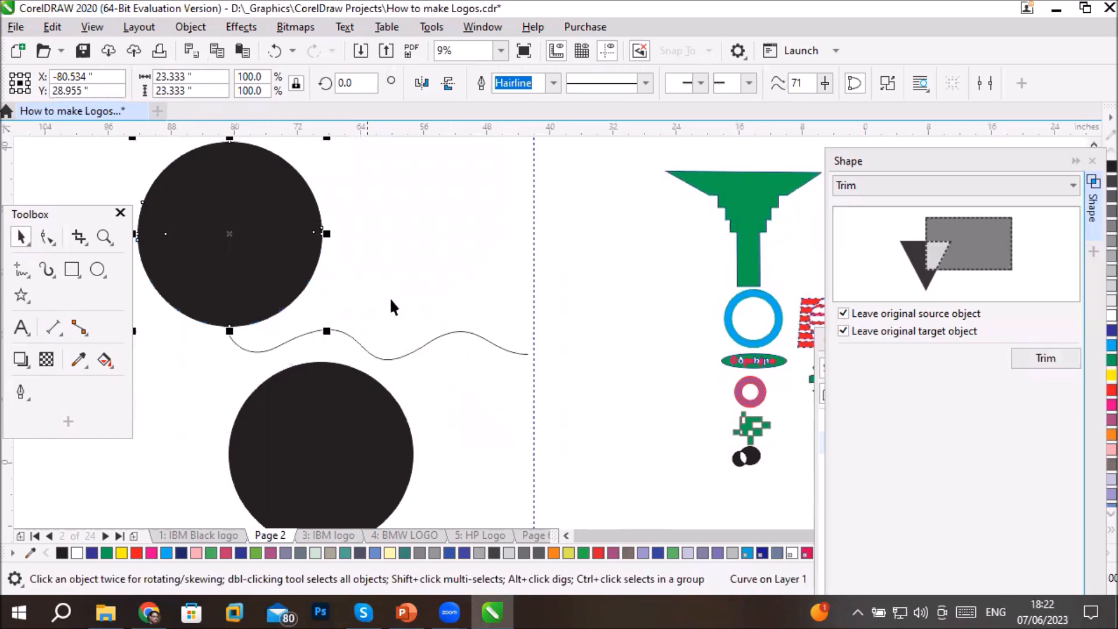
left_click(254, 218)
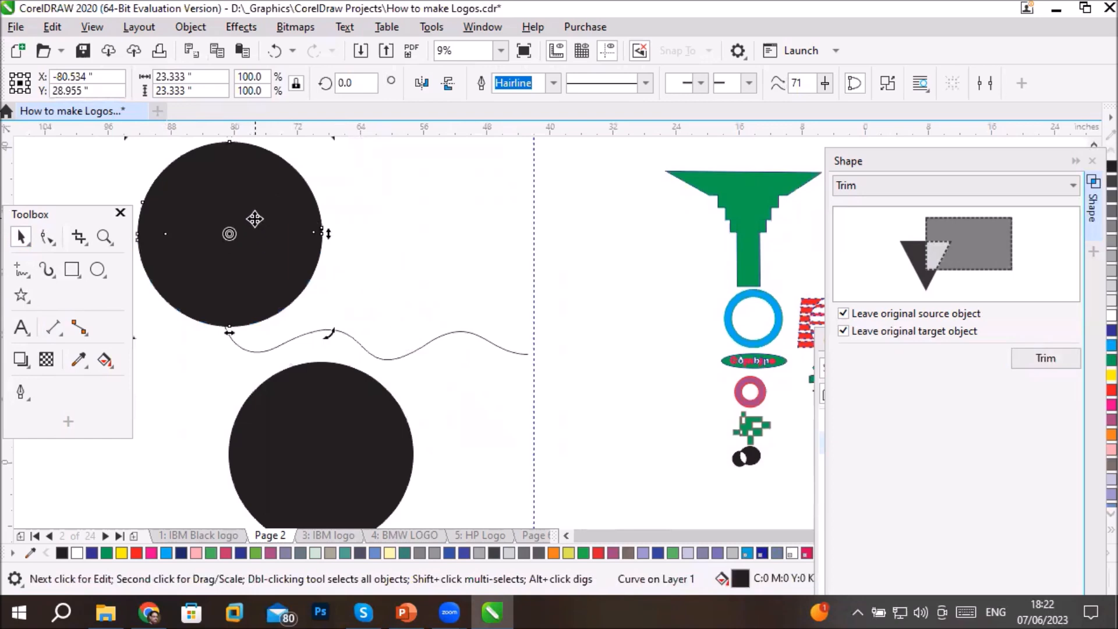
- Undo the circle moves, the trim and the wavy line so only the original black circle is left
key("ctrl+z")
key("ctrl+z")
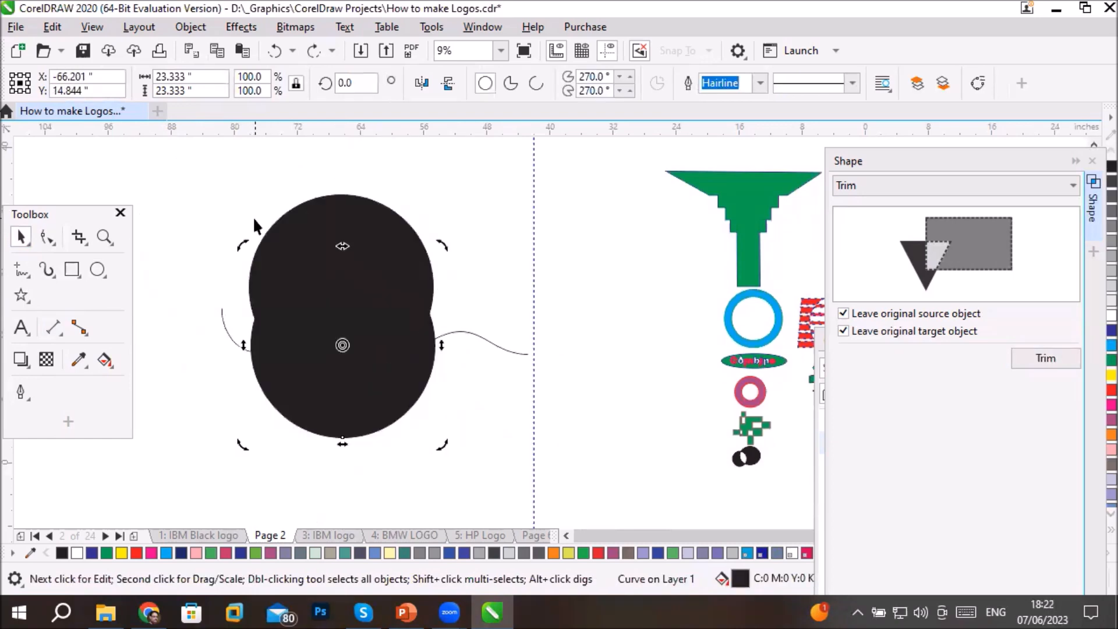
key("ctrl+z")
key("ctrl+z")
key("ctrl+z")
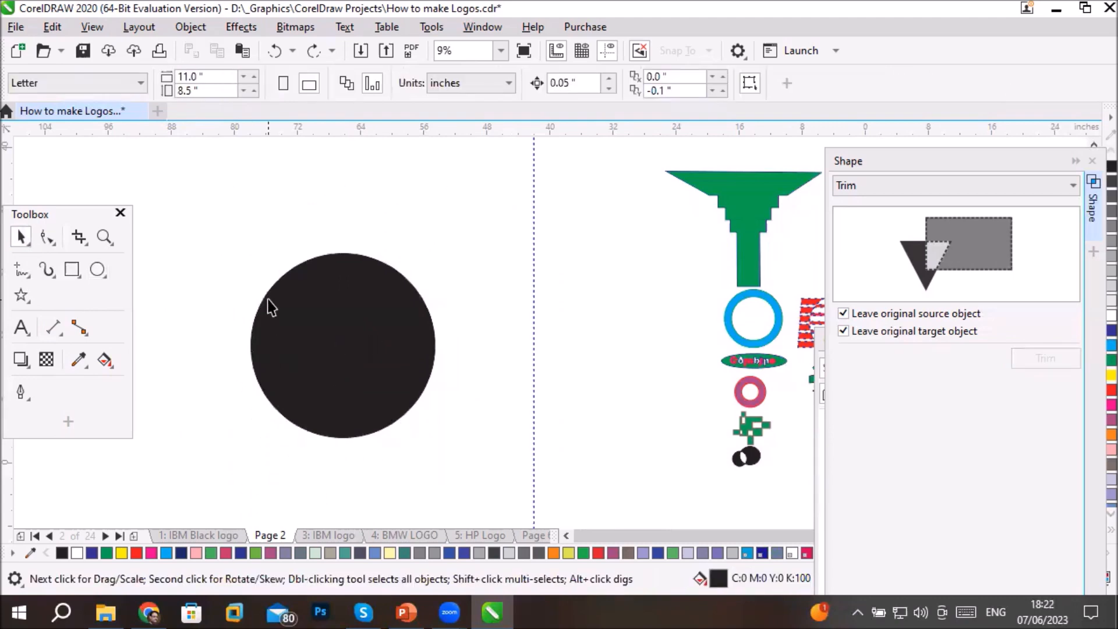
- Draw a rectangle about 4.6 by 12 inches overlapping the black circle's upper edge and fill it red
left_click(71, 268)
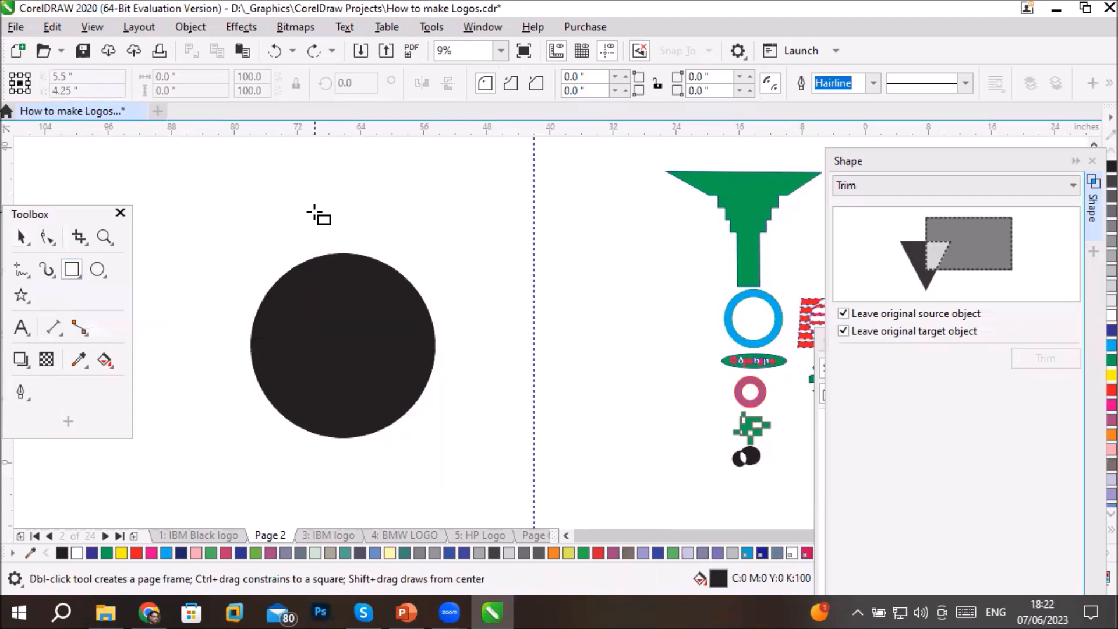
left_click_drag(321, 211, 357, 308)
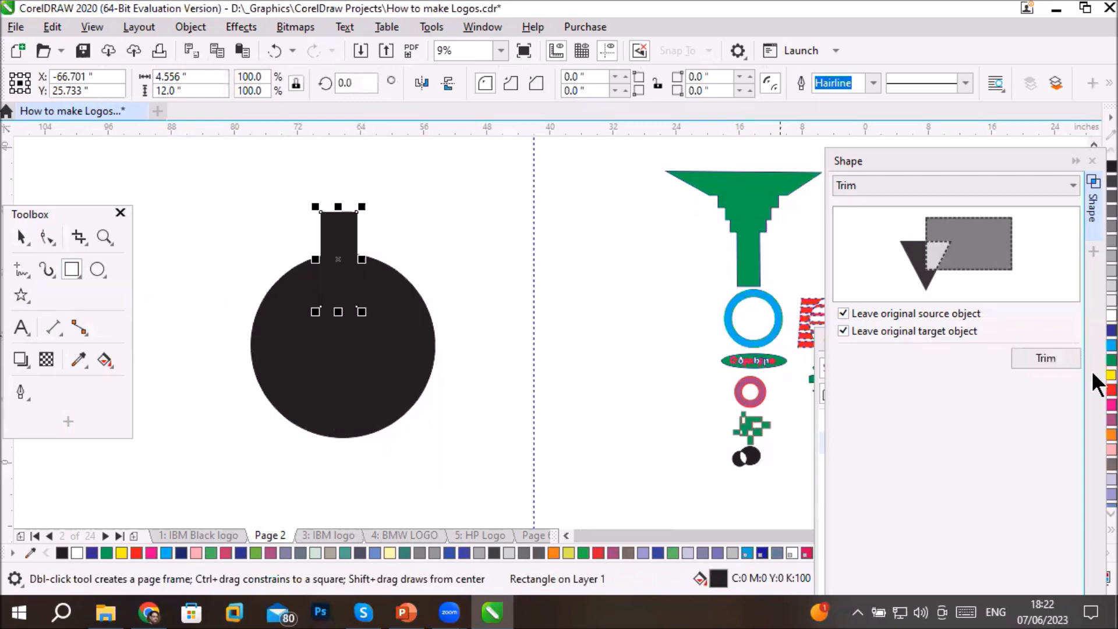
left_click(1109, 389)
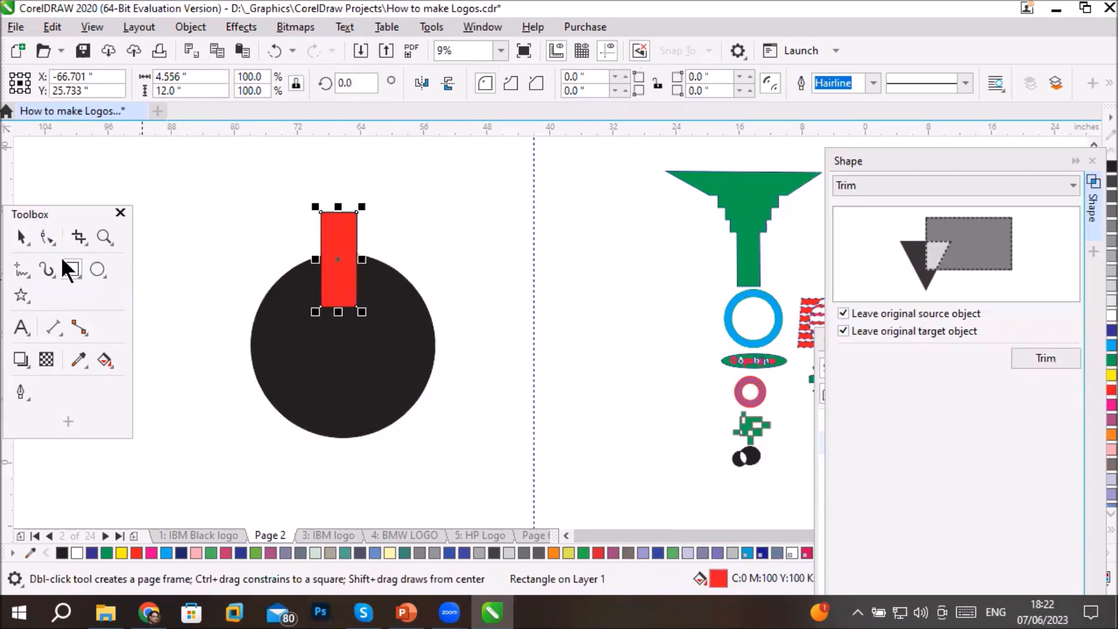
- Widen the red rectangle and lower it over the circle, and align the two objects' centers horizontally
left_click(20, 239)
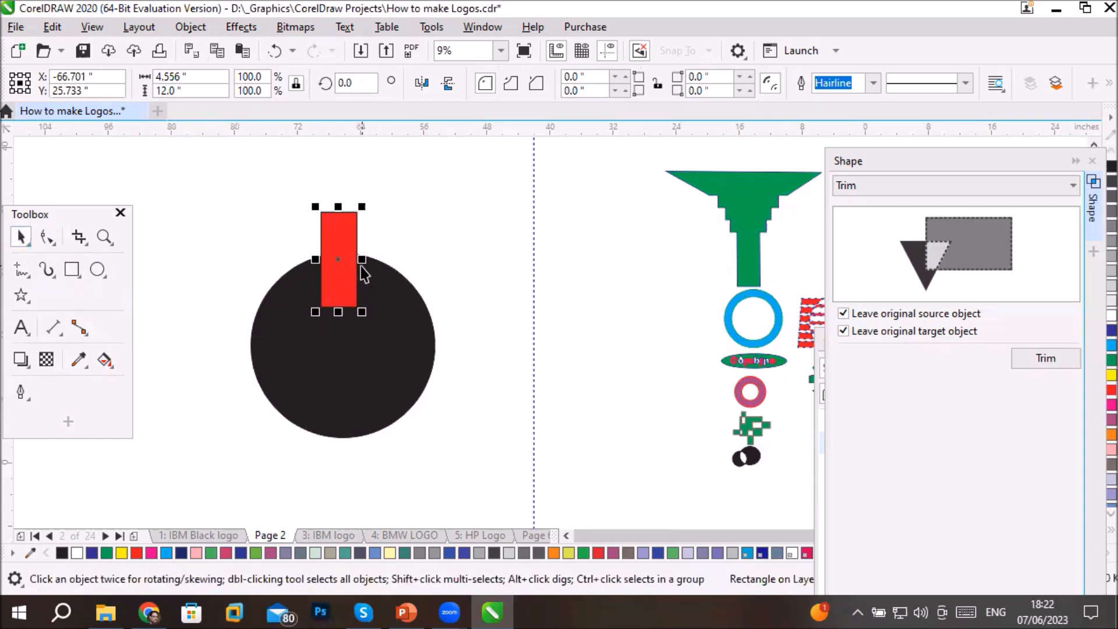
left_click_drag(362, 262, 349, 289)
left_click_drag(224, 207, 561, 444)
left_click(985, 82)
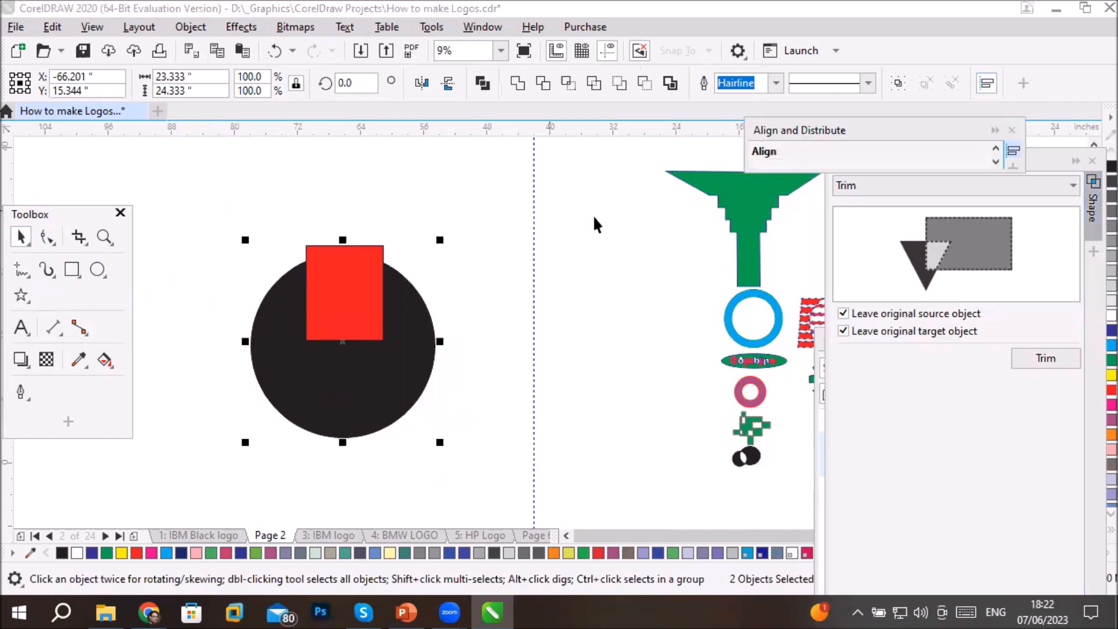
left_click(903, 183)
left_click(809, 130)
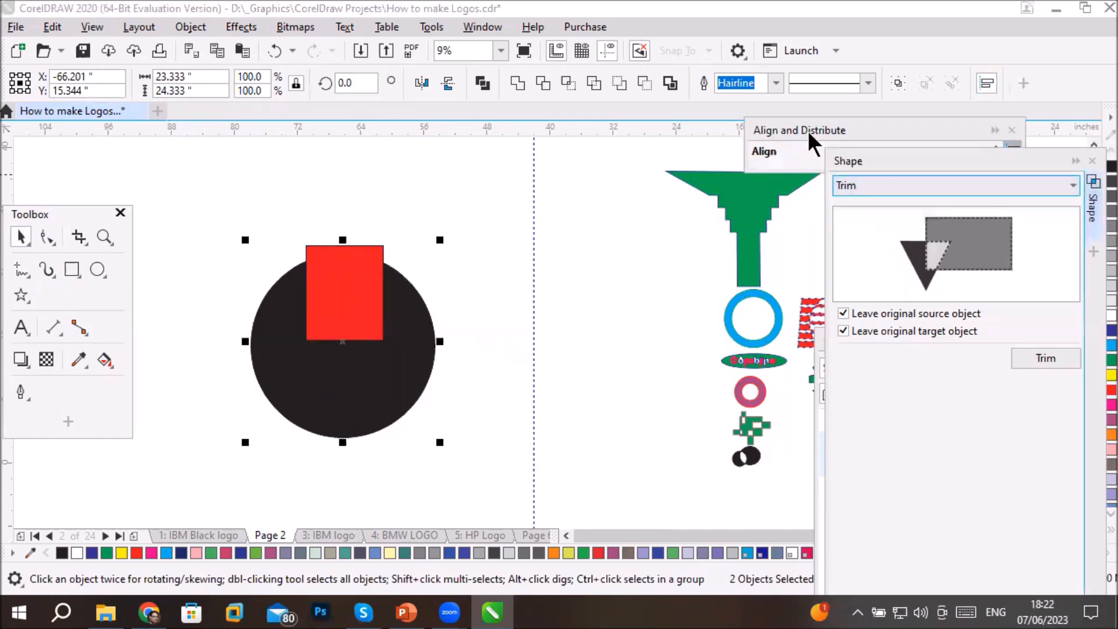
left_click_drag(808, 128, 575, 156)
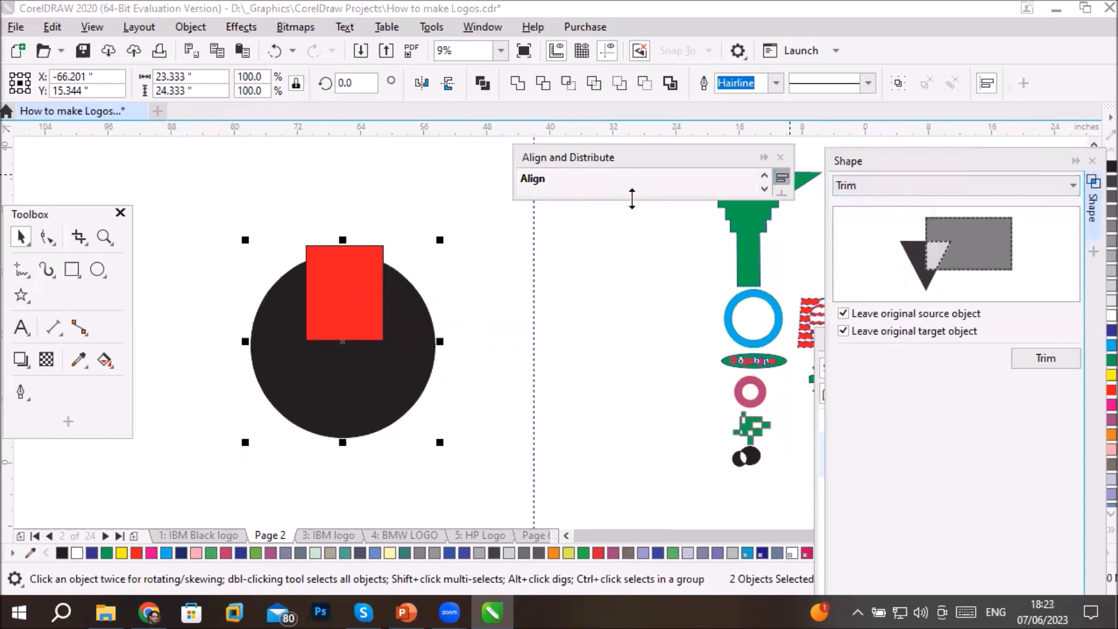
left_click_drag(631, 199, 634, 350)
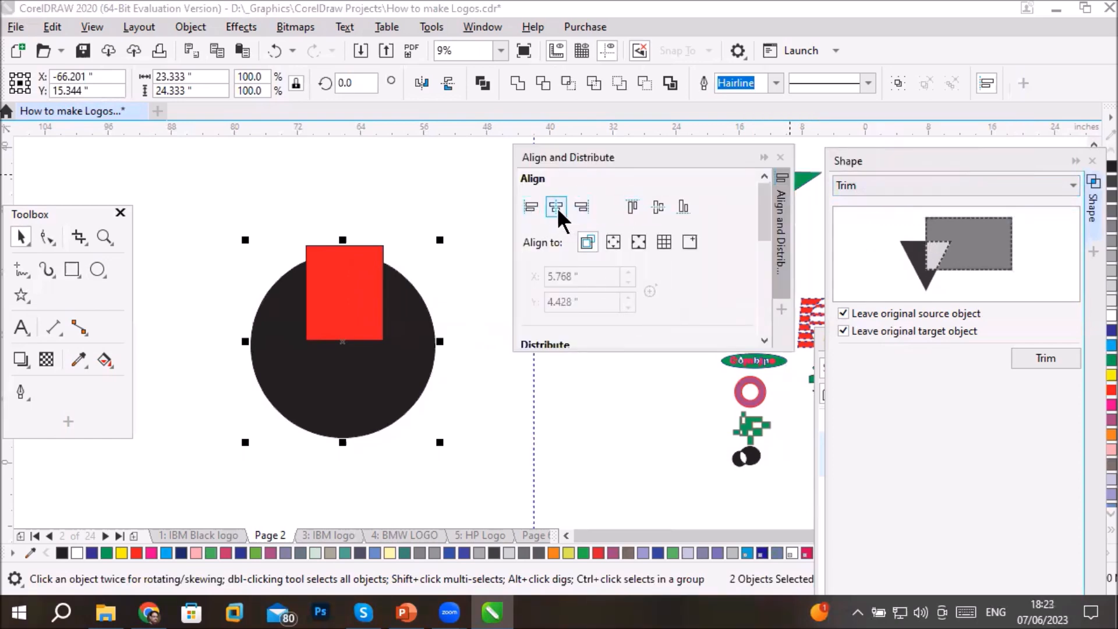
left_click(556, 207)
- Trim the black circle with the red rectangle, keeping both originals, and select the trimmed shape
left_click_drag(208, 178, 473, 488)
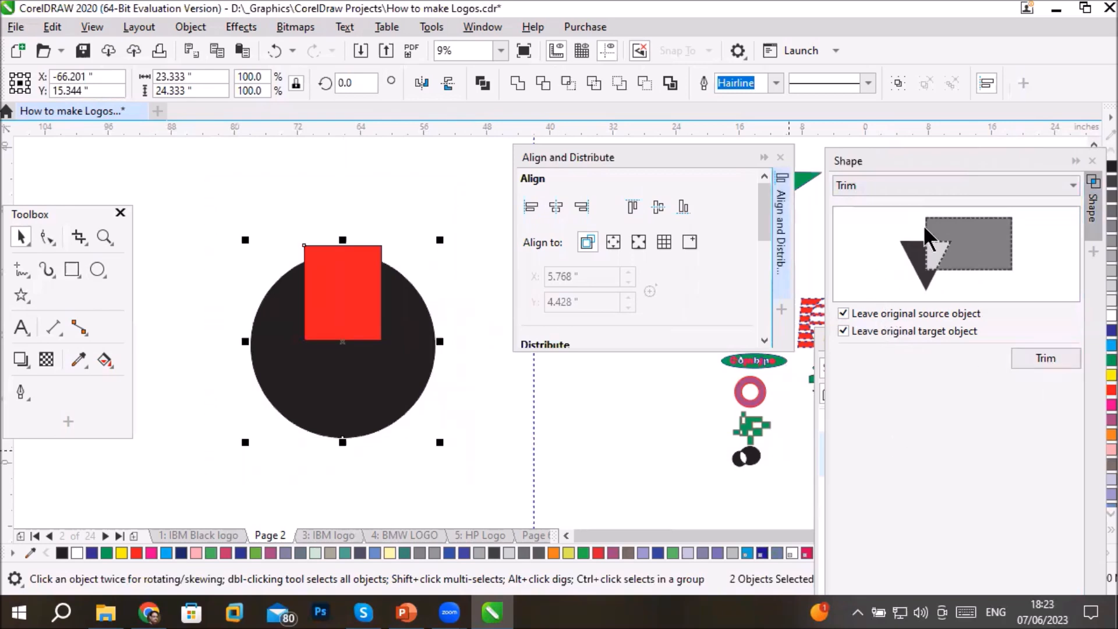
left_click(1042, 361)
left_click(340, 406)
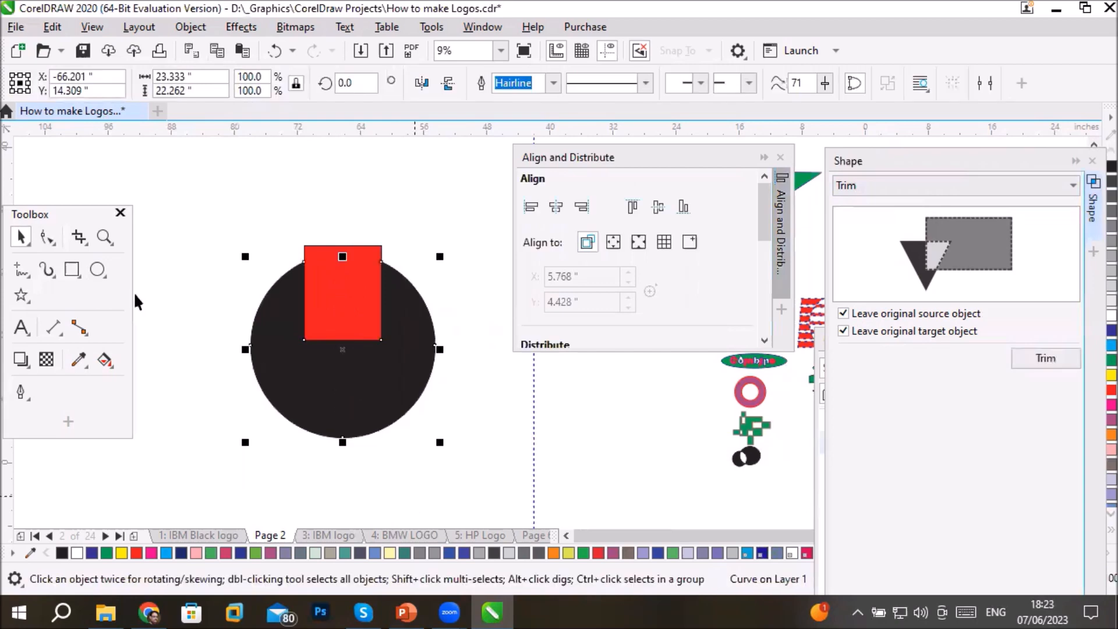
- Move the red rectangle, the intact black circle and the notched circle apart to expose the trimmed shape
left_click(176, 444)
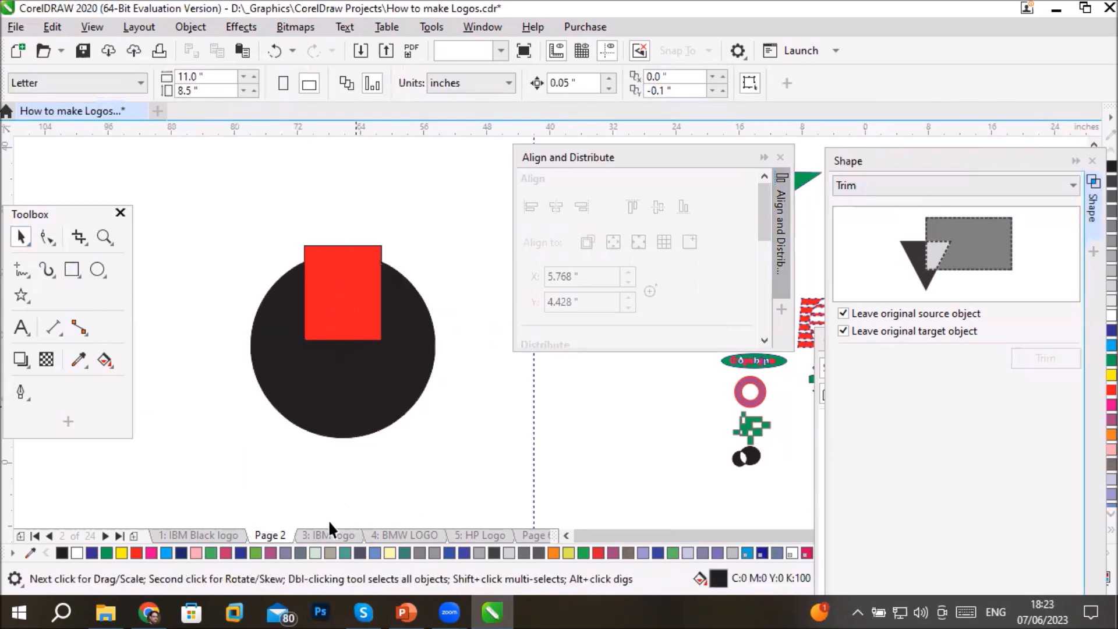
left_click(354, 407)
left_click(342, 262)
left_click_drag(337, 254, 232, 192)
left_click(337, 400)
left_click_drag(329, 428, 282, 513)
left_click_drag(379, 280, 418, 154)
left_click_drag(365, 462, 414, 469)
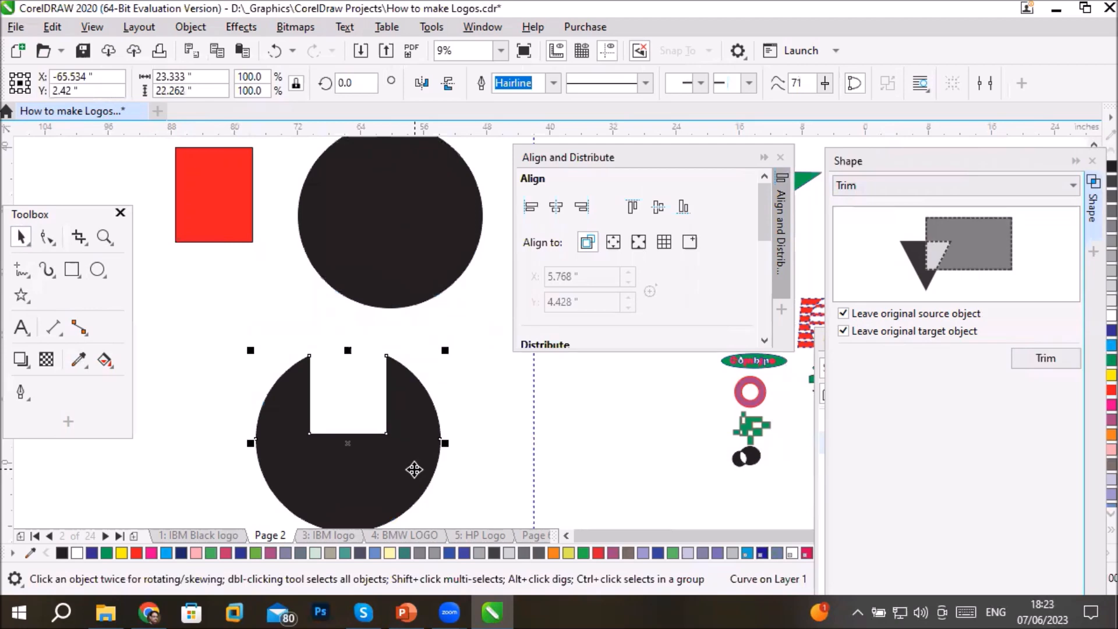
left_click(492, 465)
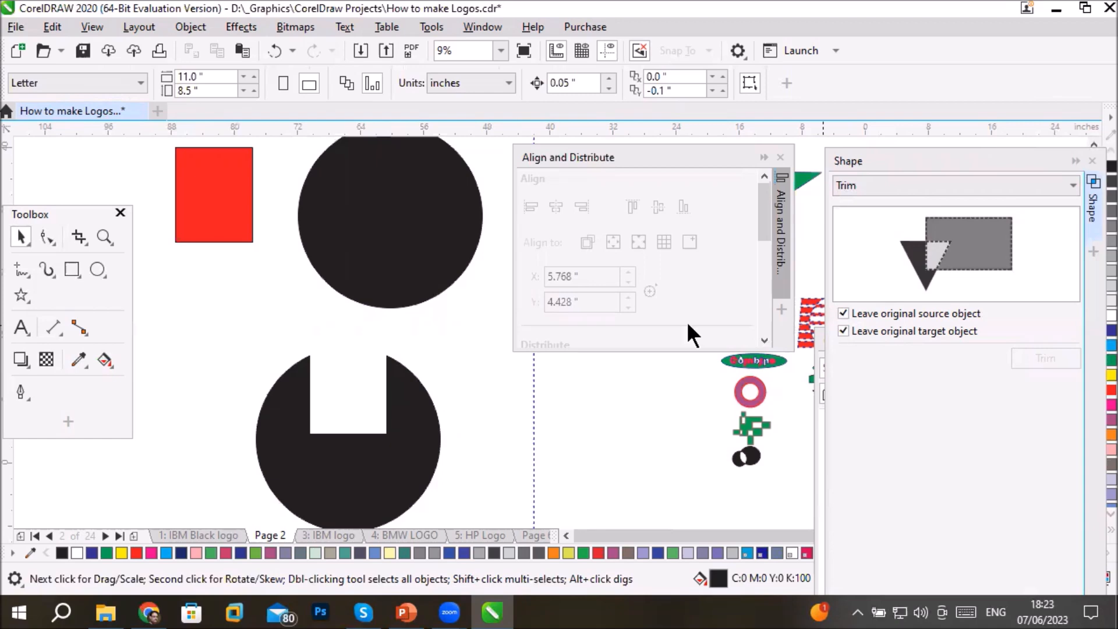
- Undo the moves that separated the red rectangle and the two circles
key("ctrl+z")
key("ctrl+z")
key("ctrl+z")
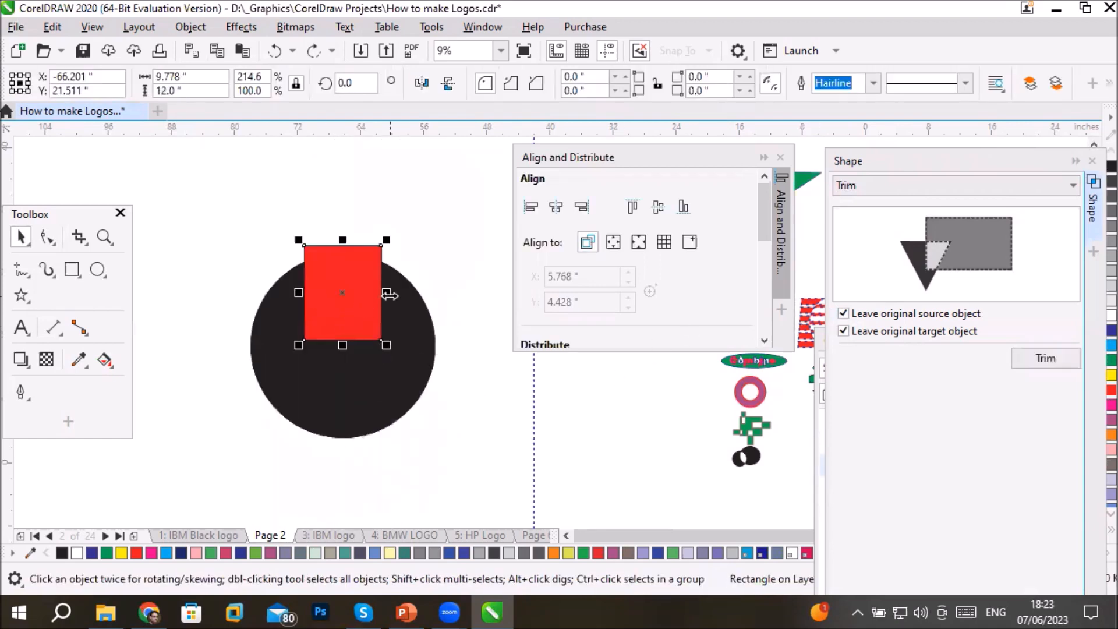
- Narrow the red rectangle to about 4.4 inches, raise it over the circle's upper edge, and align all objects' centers horizontally
left_click_drag(389, 295, 347, 266)
left_click_drag(211, 195, 450, 453)
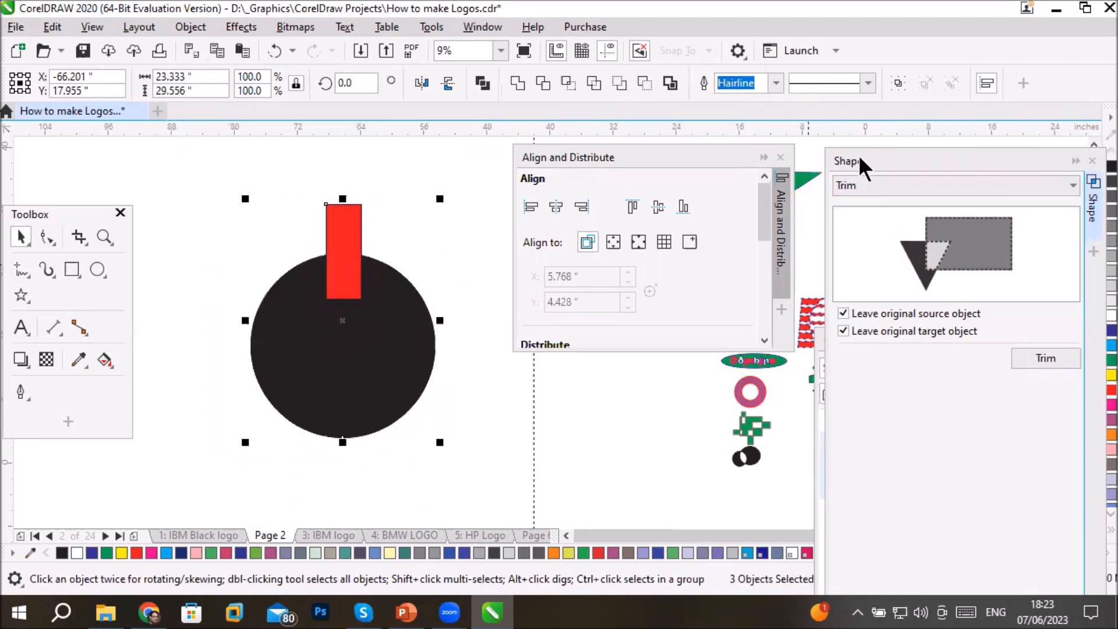
left_click(988, 85)
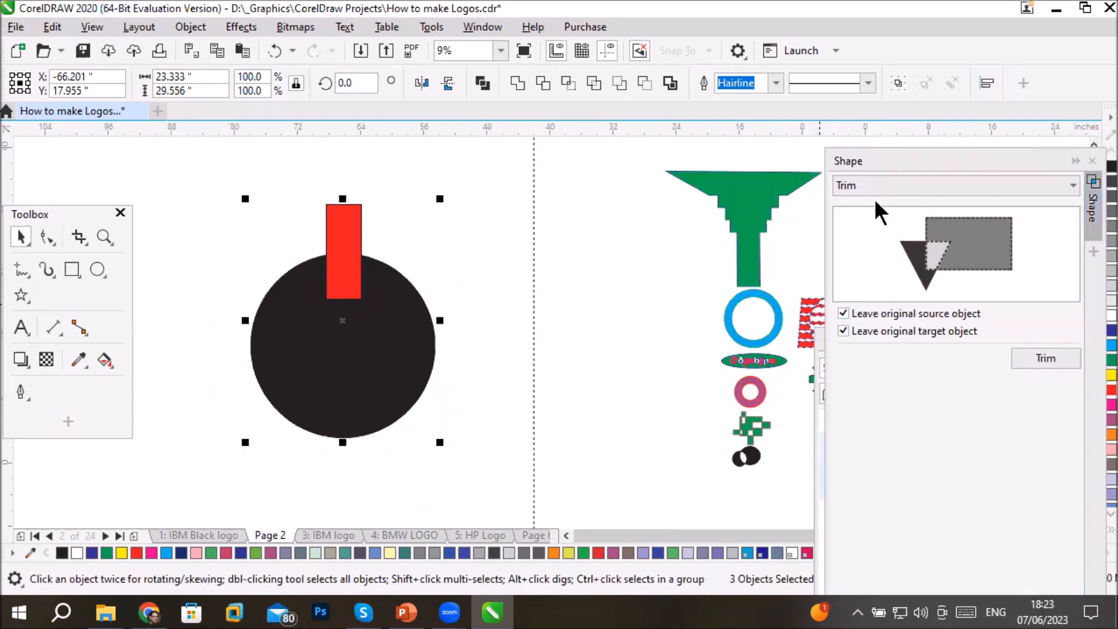
left_click(989, 83)
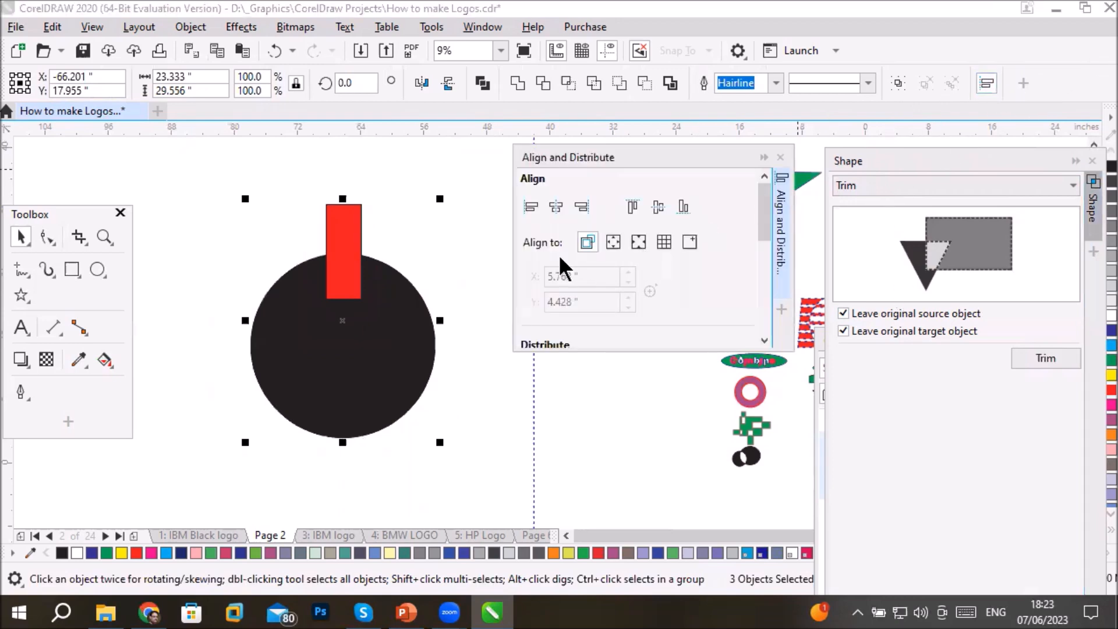
left_click(558, 204)
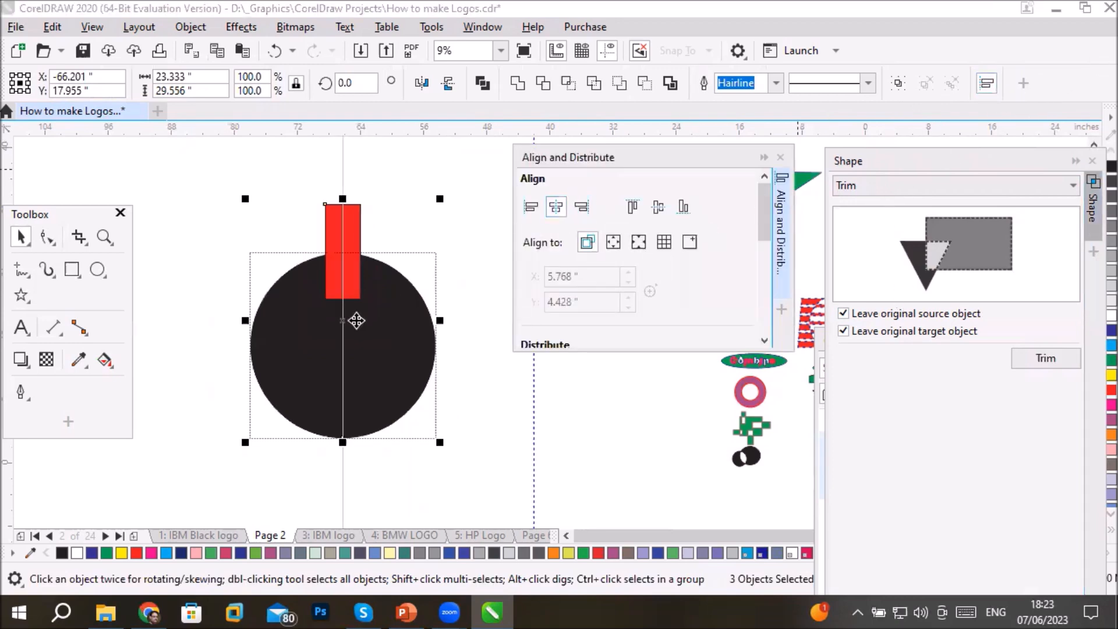
- Try to rotate a copy of the red rectangle 45 degrees clockwise around the black circle's center
left_click(228, 169)
left_click(359, 216)
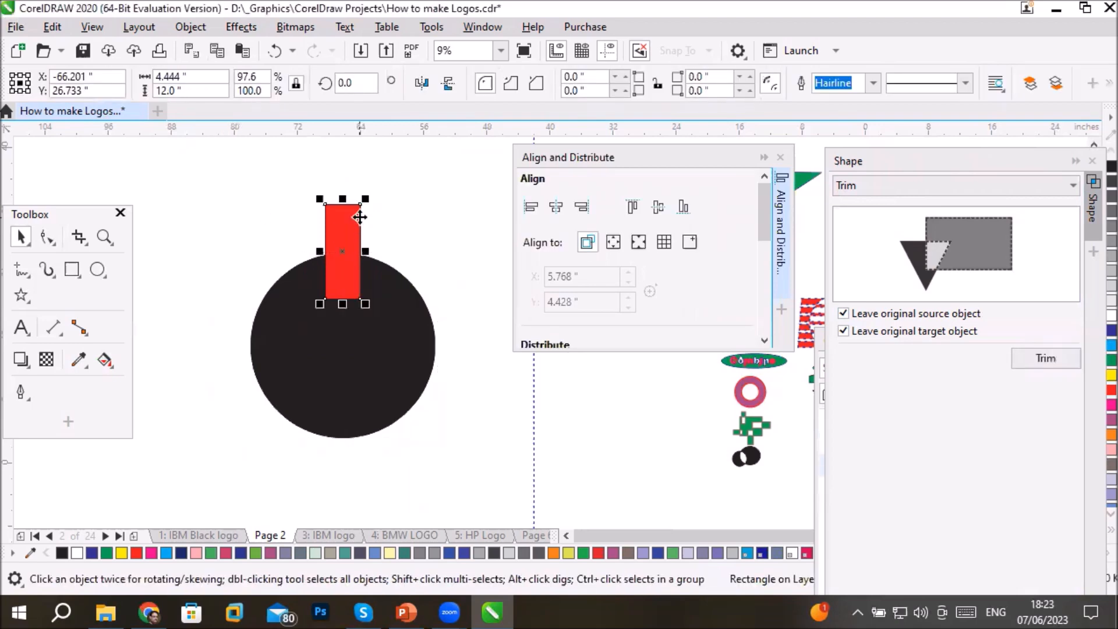
left_click(359, 216)
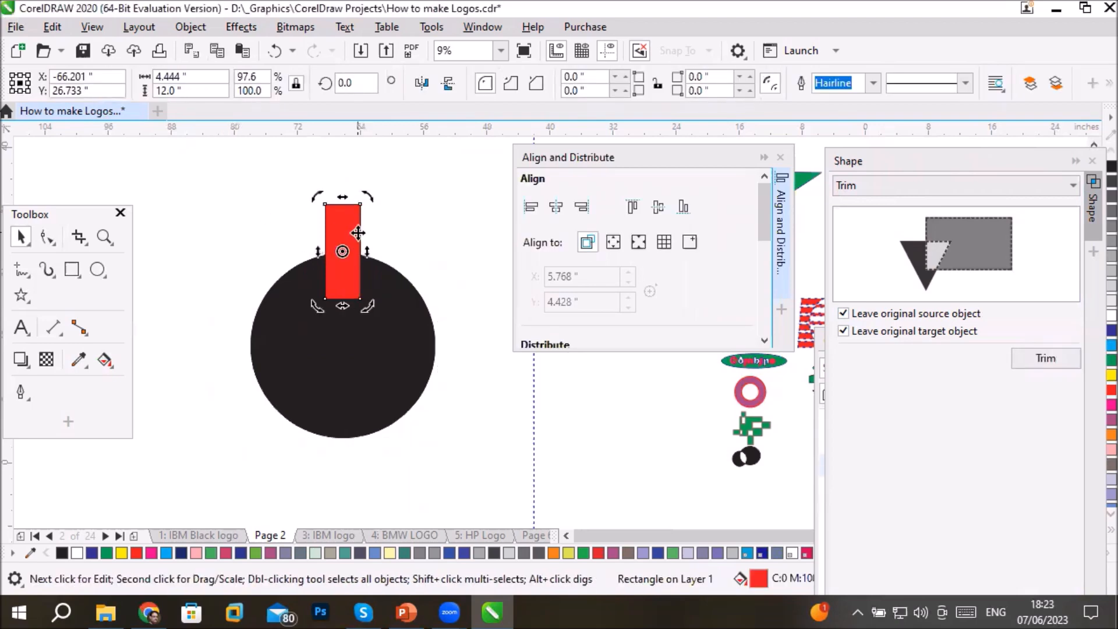
mouse_move(343, 251)
left_mouse_down()
mouse_move(326, 336)
mouse_move(342, 339)
left_mouse_up()
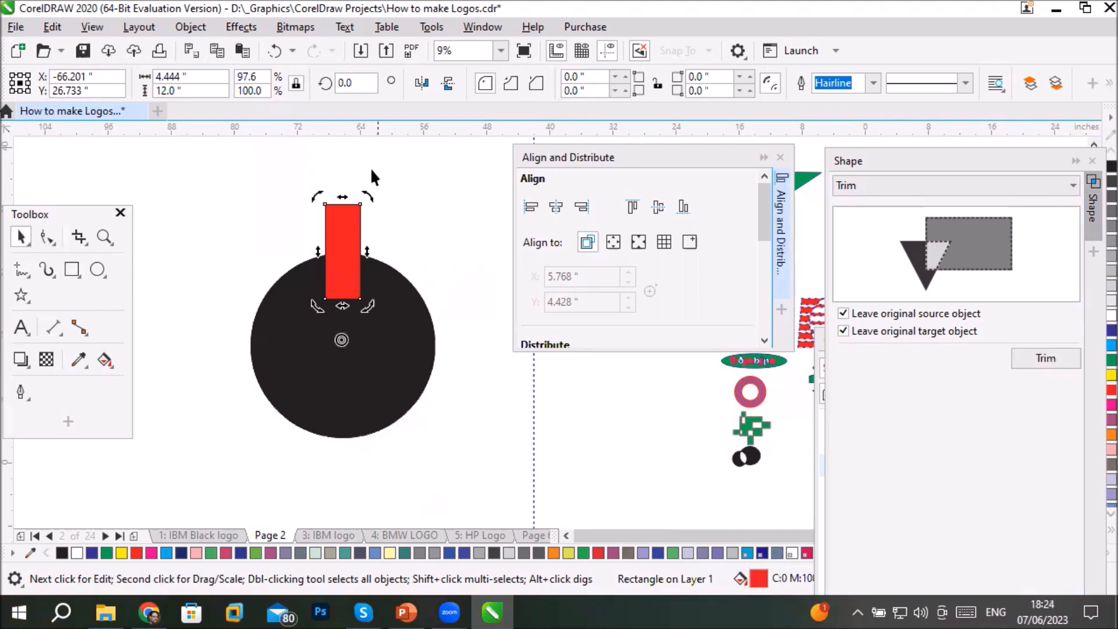
left_click_drag(372, 197, 463, 253)
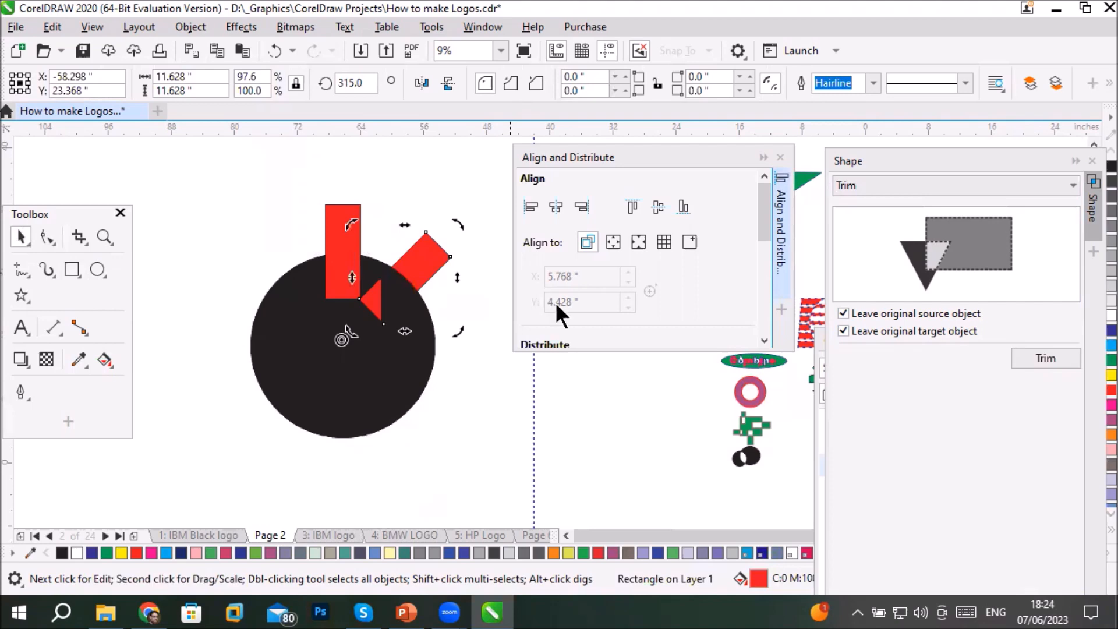
left_click(452, 432)
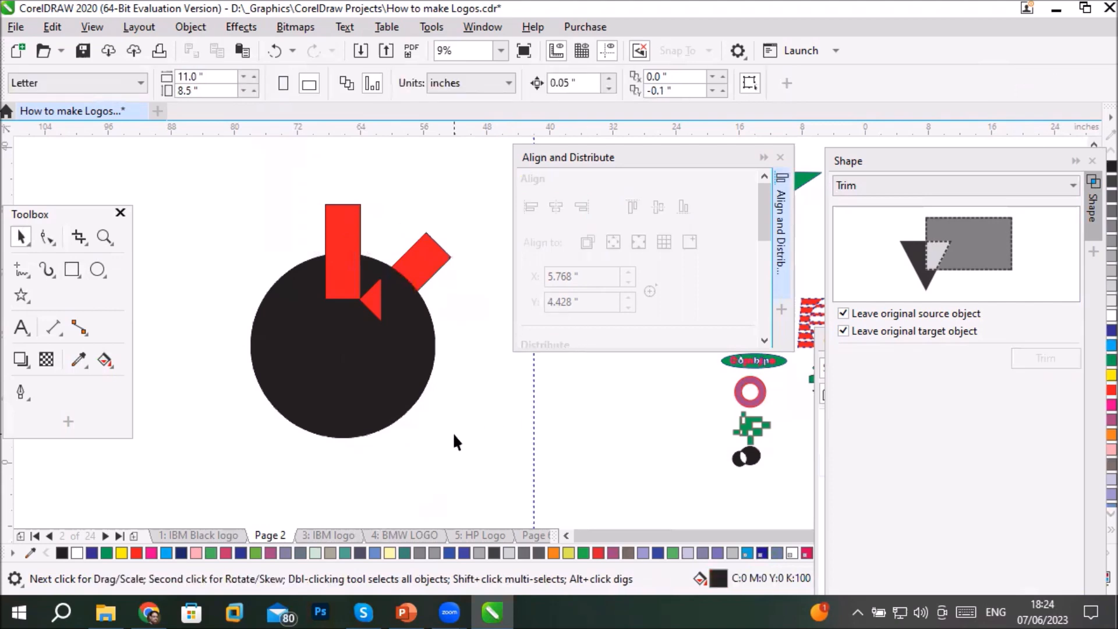
- Undo the rotated copy and delete the leftover notched circle from the stack
key("ctrl+z")
left_click_drag(380, 401, 351, 522)
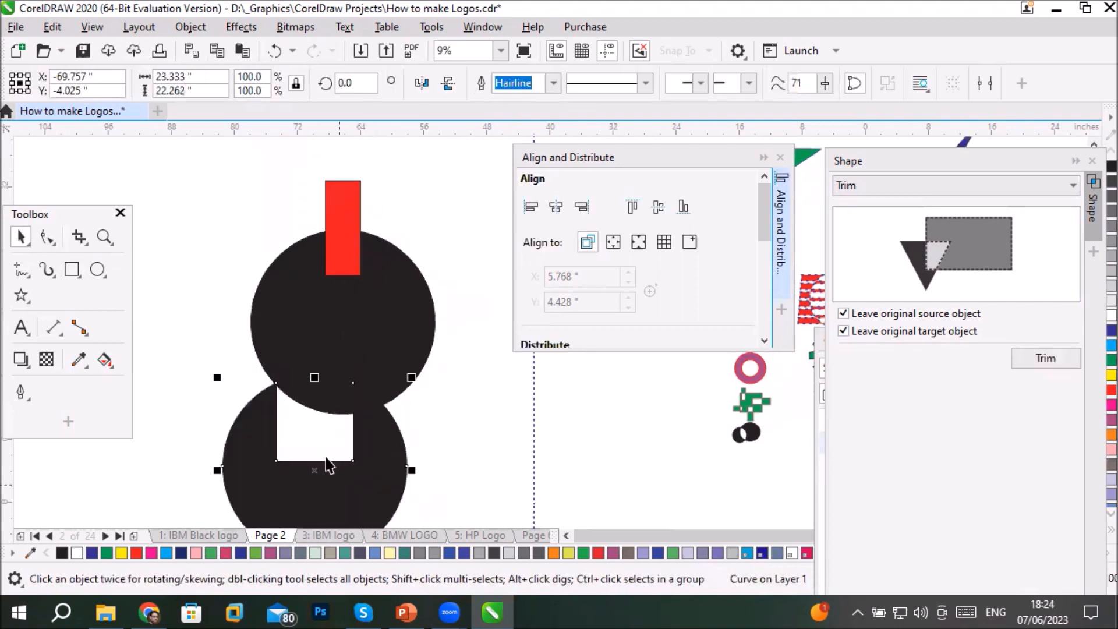
key("Delete")
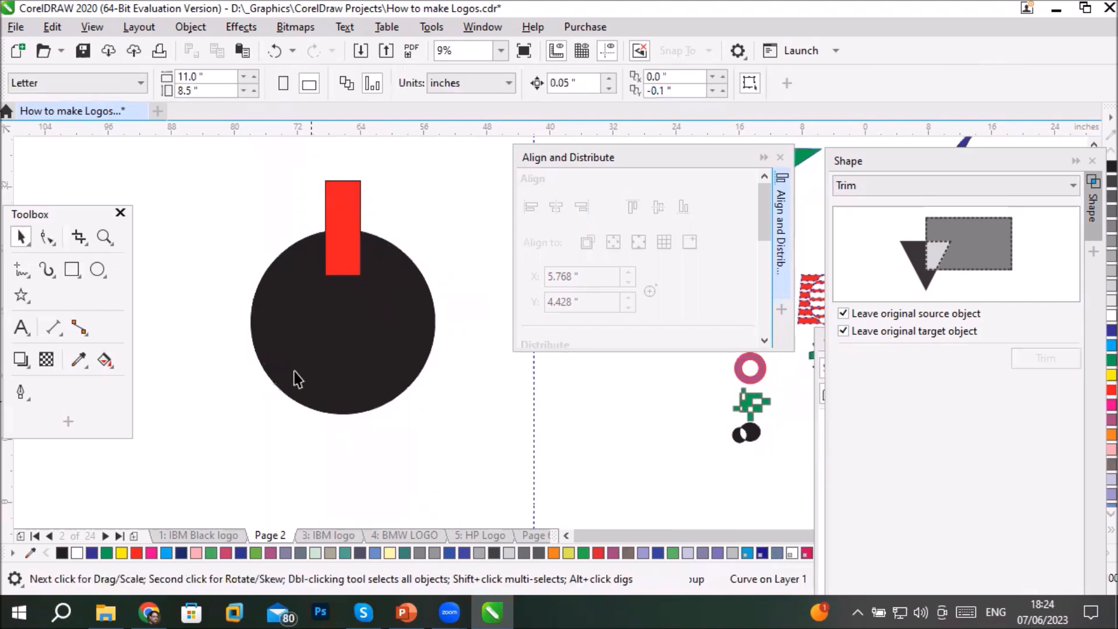
- Set the red rectangle's rotation center at the circle's center and repeat copies every 45 degrees to make eight rectangles around the circle
left_click(345, 233)
left_click(346, 232)
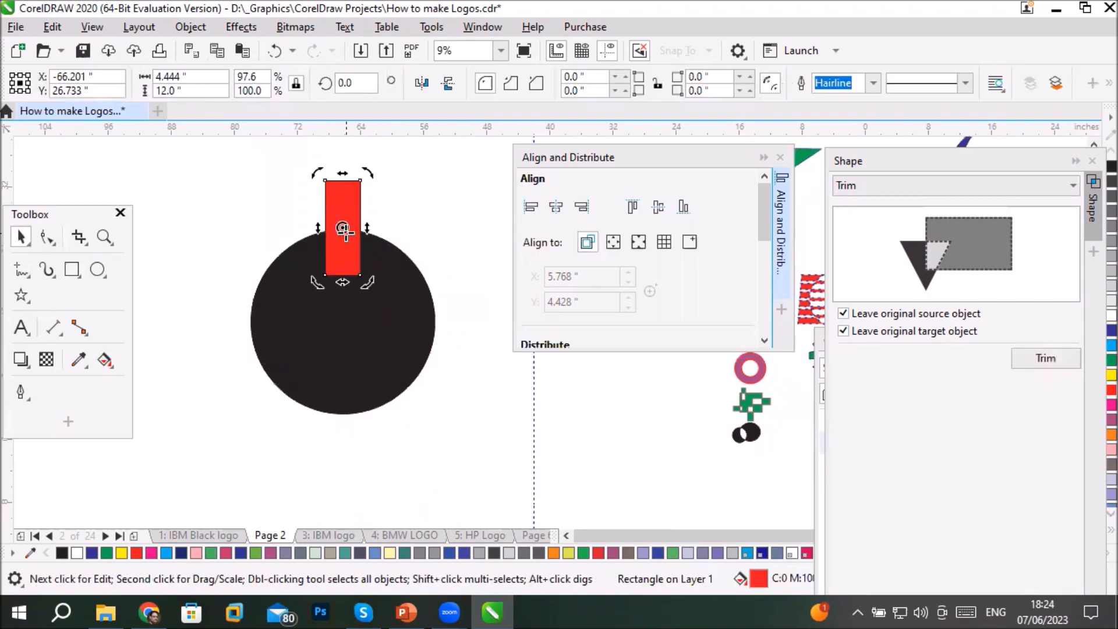
left_click_drag(336, 304, 343, 324)
left_click_drag(371, 169, 458, 258)
key("ctrl+r")
key("ctrl+r")
key("ctrl+r")
key("ctrl+r")
key("ctrl+r")
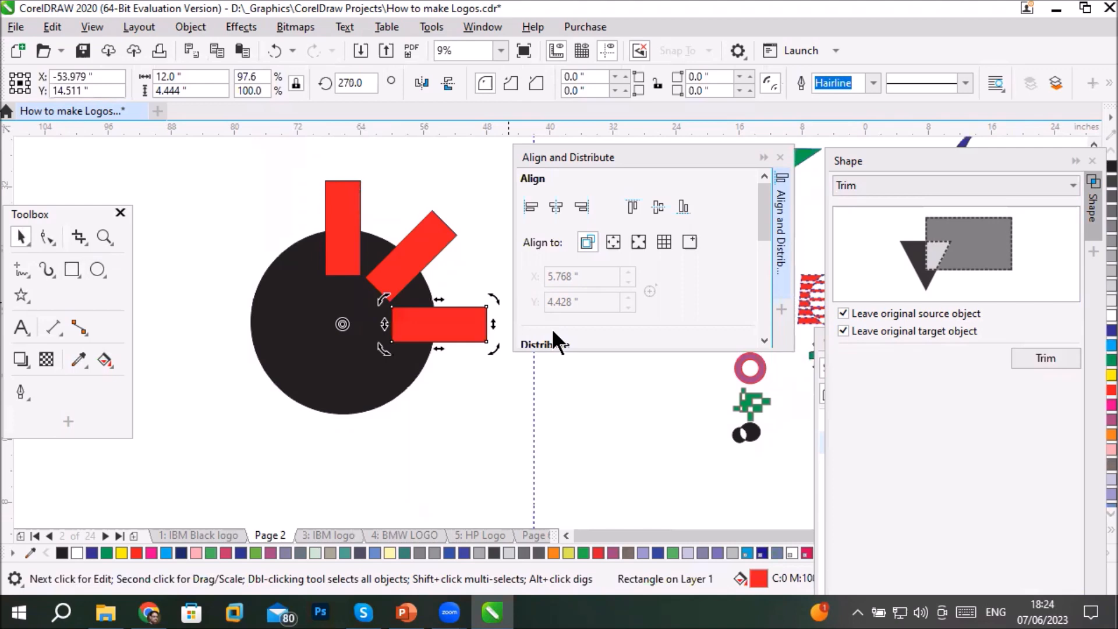
key("ctrl+r")
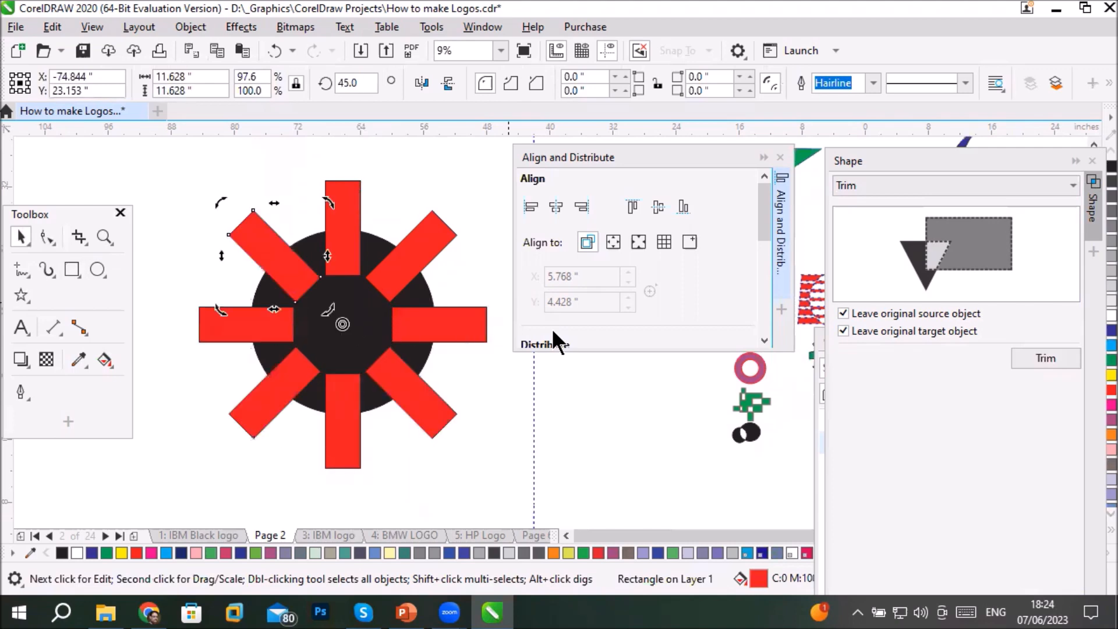
- Select the circle with all eight rectangles, and turn off leaving the original source and target objects for the trim
left_click_drag(153, 138, 492, 453)
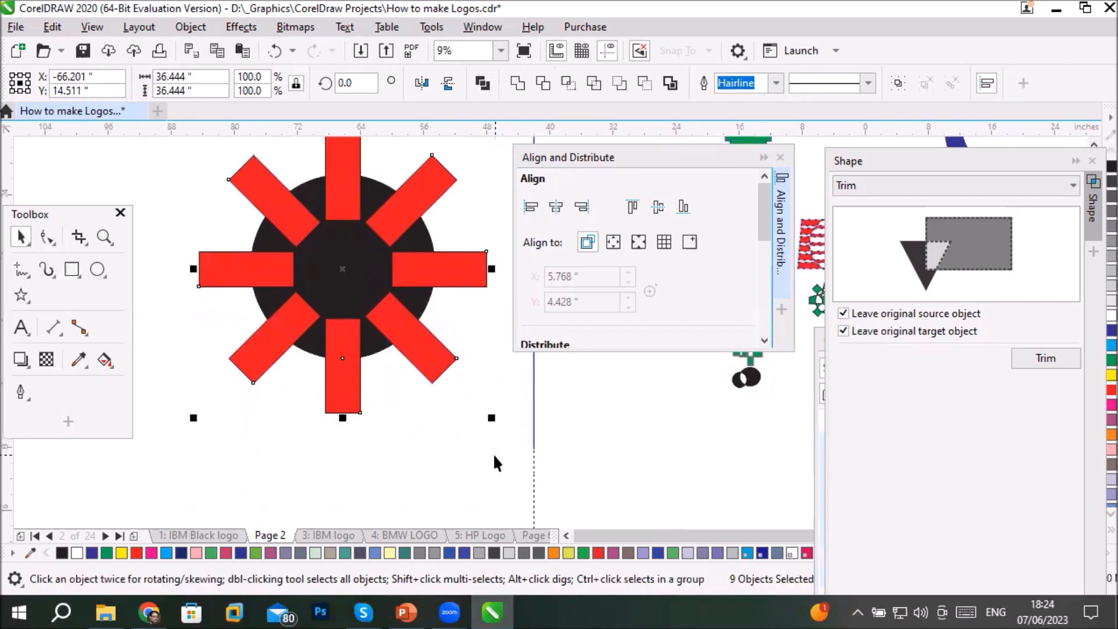
left_click(763, 157)
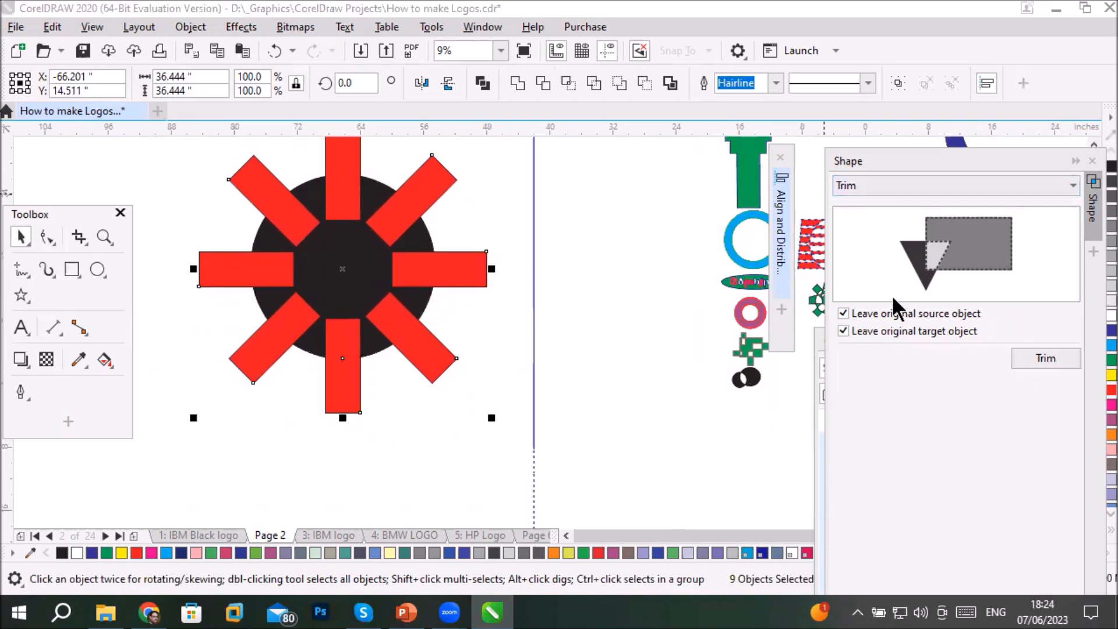
left_click(845, 312)
left_click(843, 330)
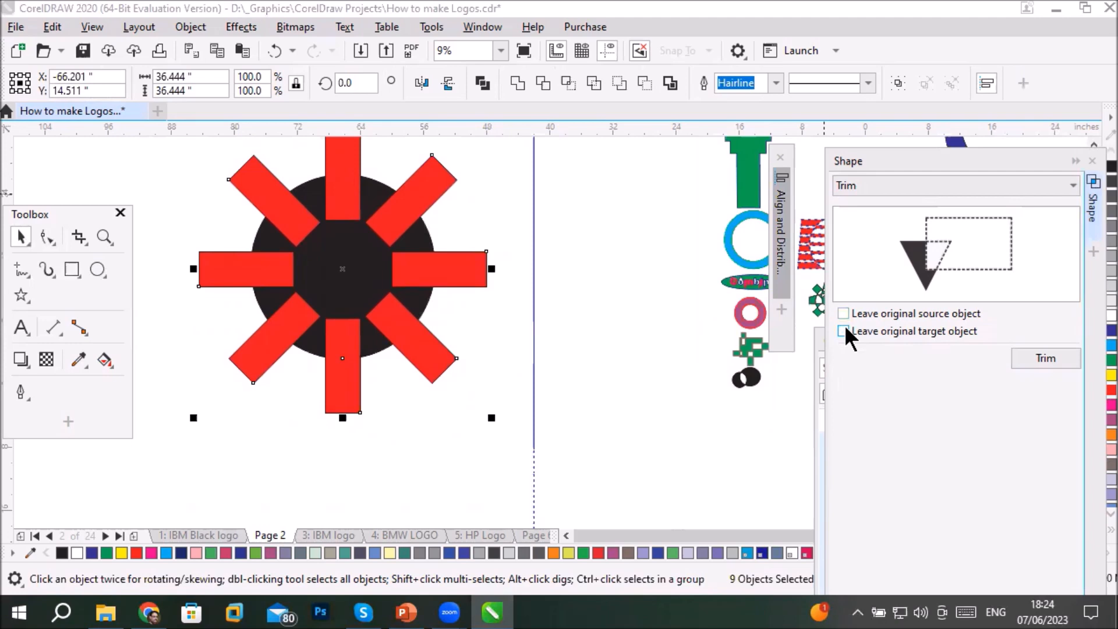
- Try trimming with the diagonal upper-right red rectangle as the target, and undo that trim
left_click(1046, 360)
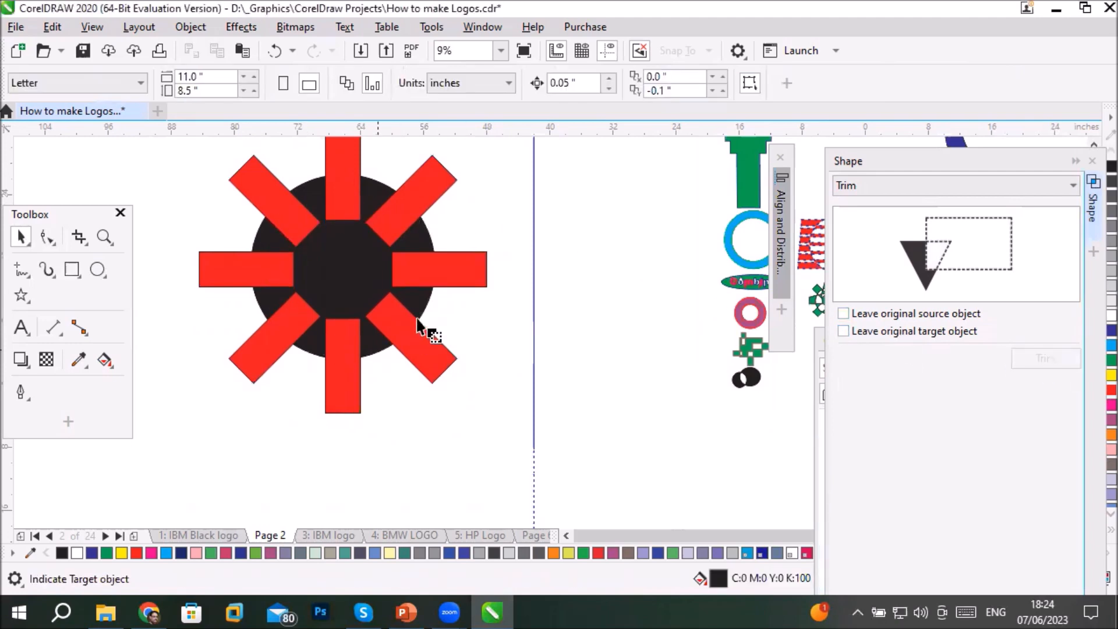
left_click(414, 236)
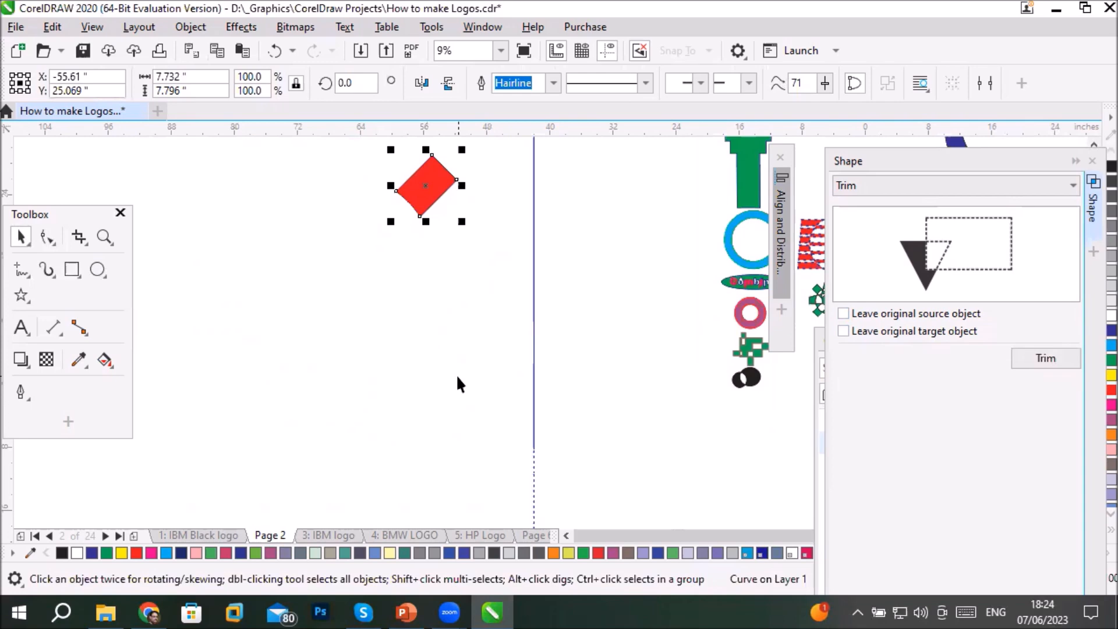
key("ctrl+z")
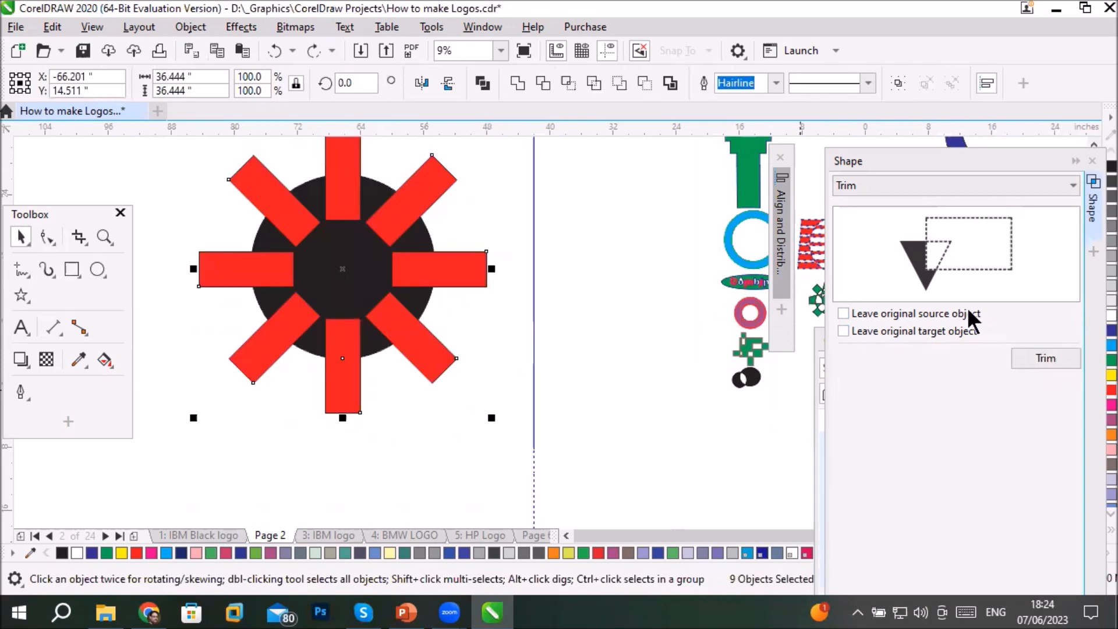
- Toggle the leave-original source and target options, ending with both turned off
left_click(843, 312)
left_click(847, 330)
left_click(846, 329)
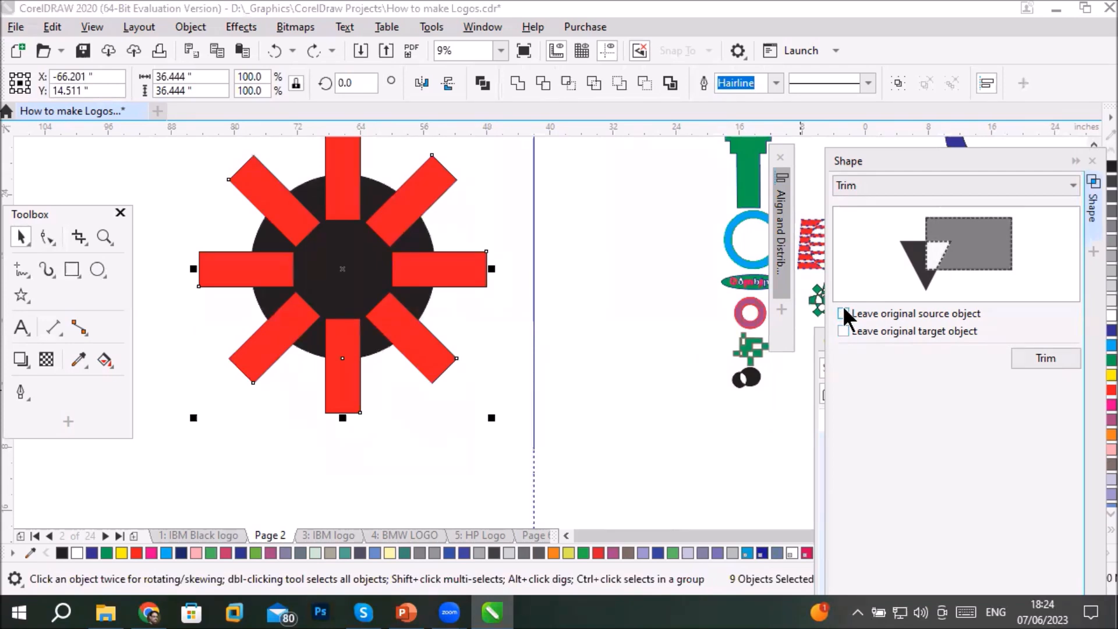
left_click(843, 310)
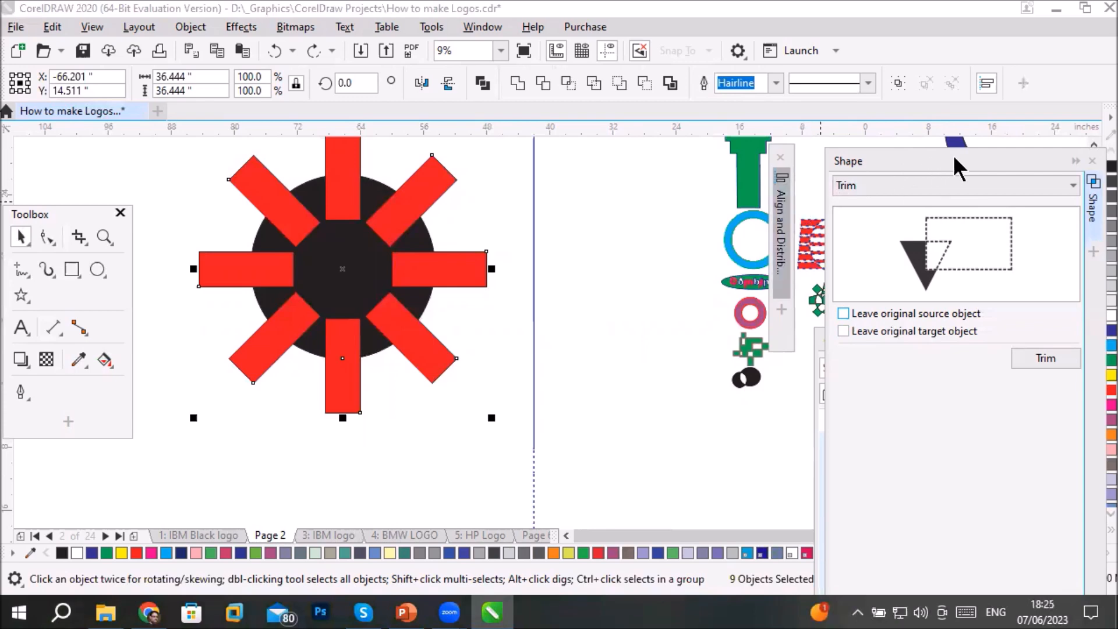
- Bring the page's object list fully into view and make the black ellipse the last object selected after the rectangles
left_click_drag(965, 158, 801, 249)
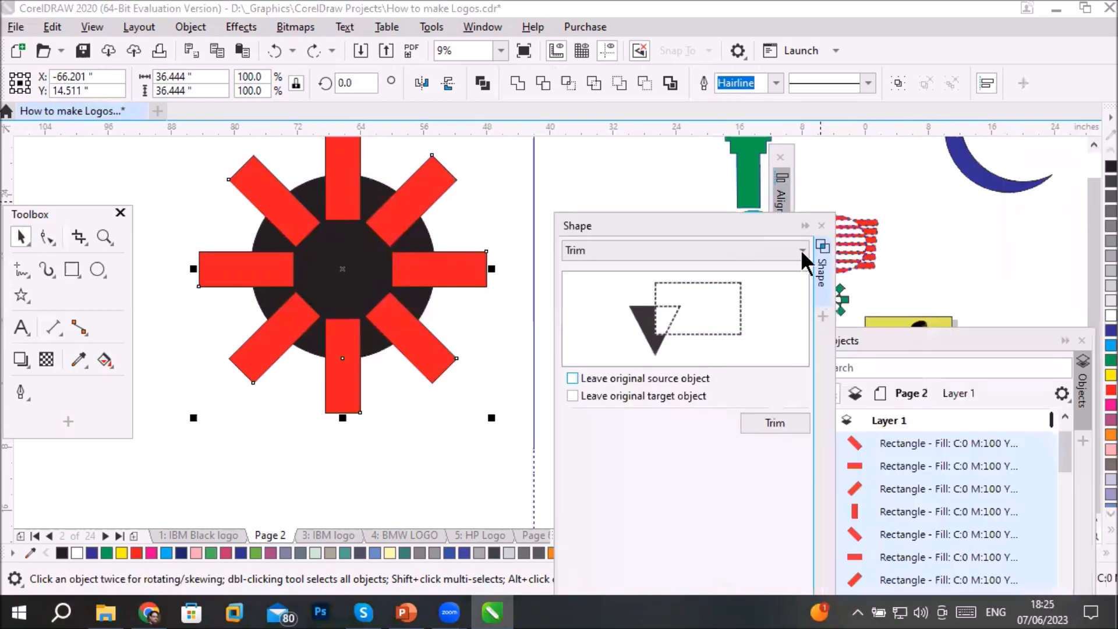
left_click_drag(910, 337, 891, 142)
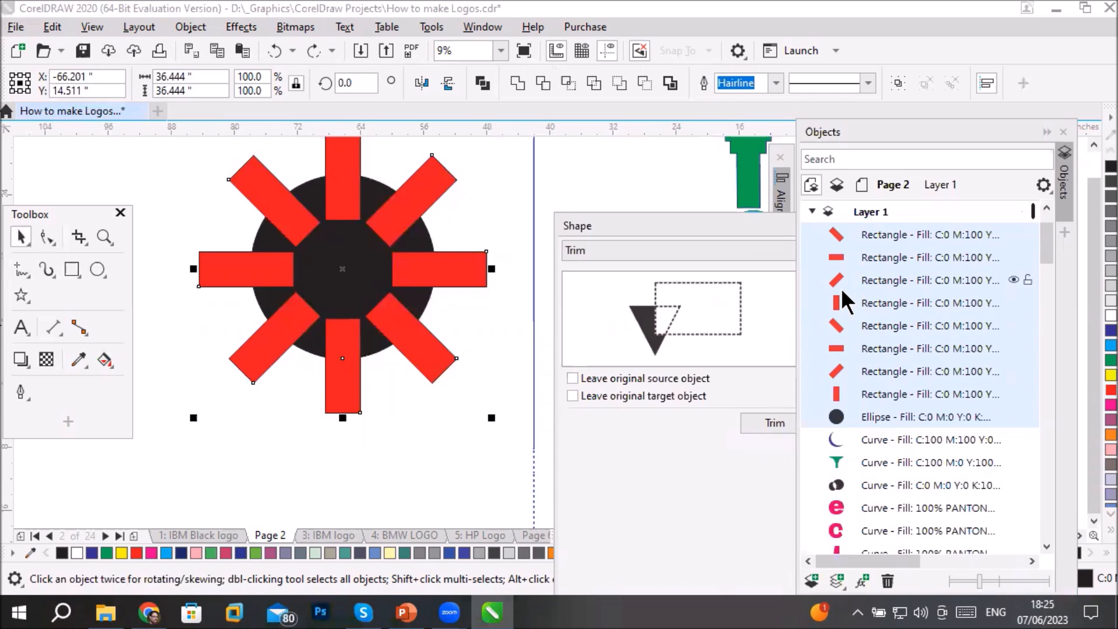
left_click(883, 414, "ctrl")
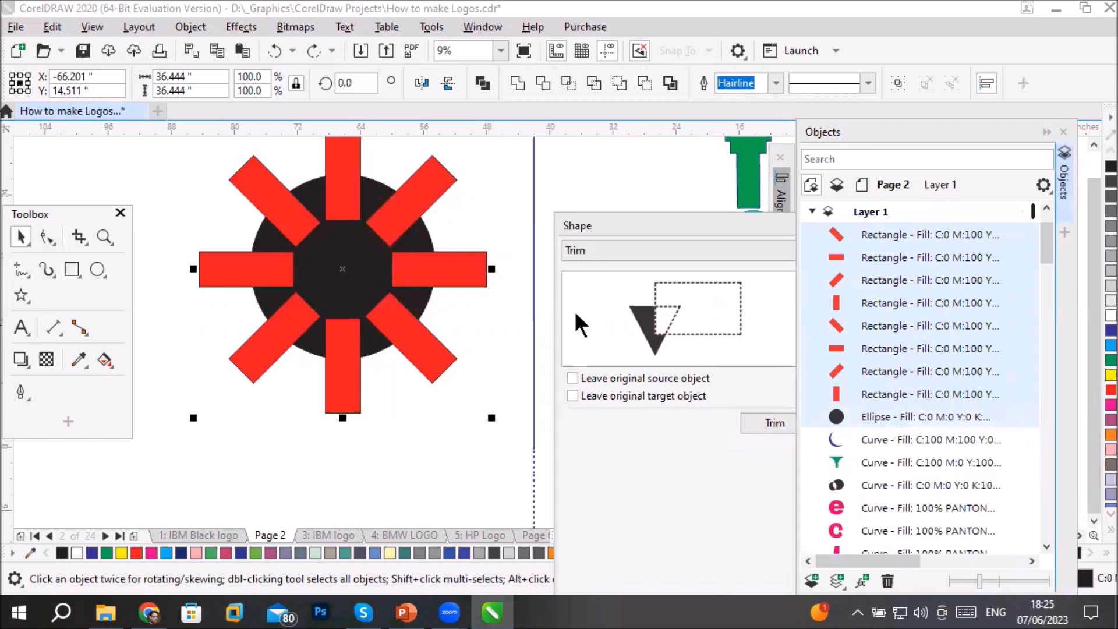
- Trim the black circle with the eight red rectangles and move the cut shape down and left, clear of them
left_click(546, 82)
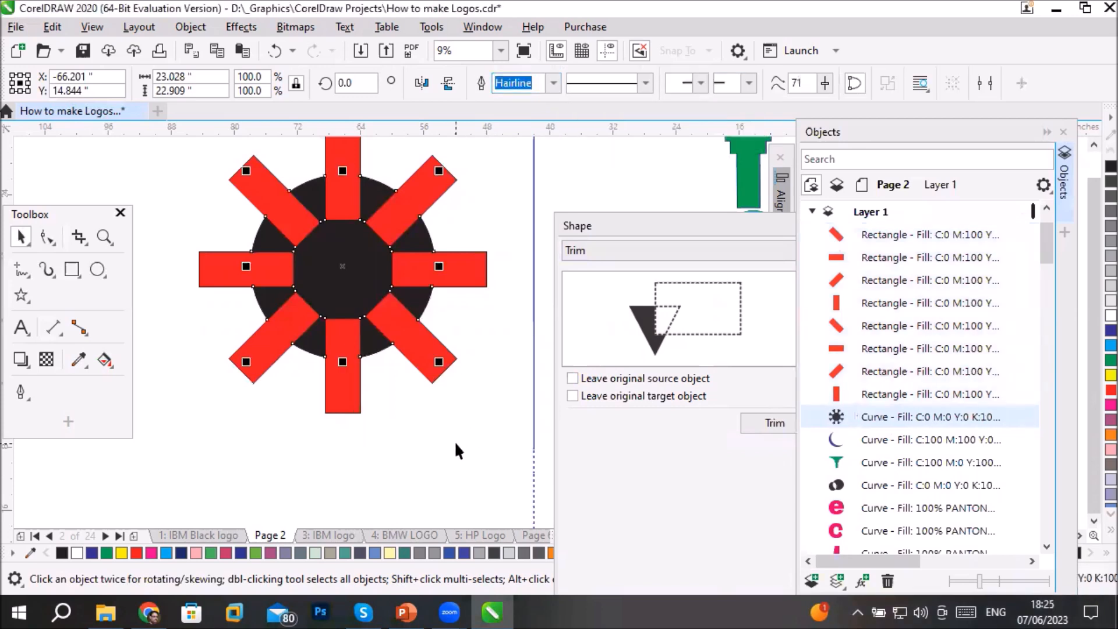
left_click(247, 439)
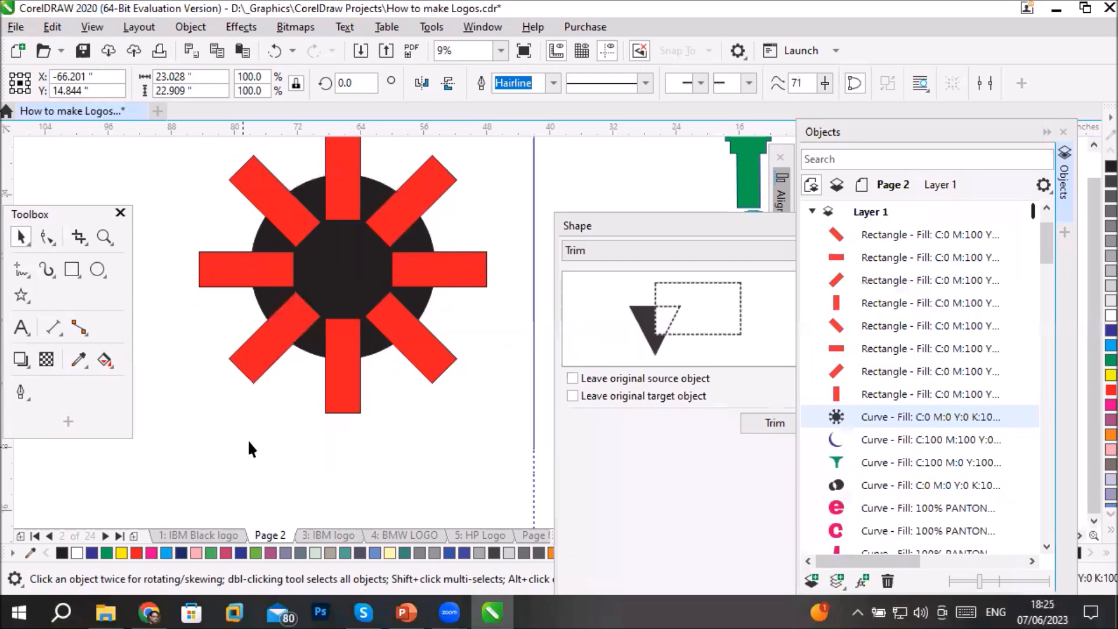
left_click_drag(326, 277, 195, 456)
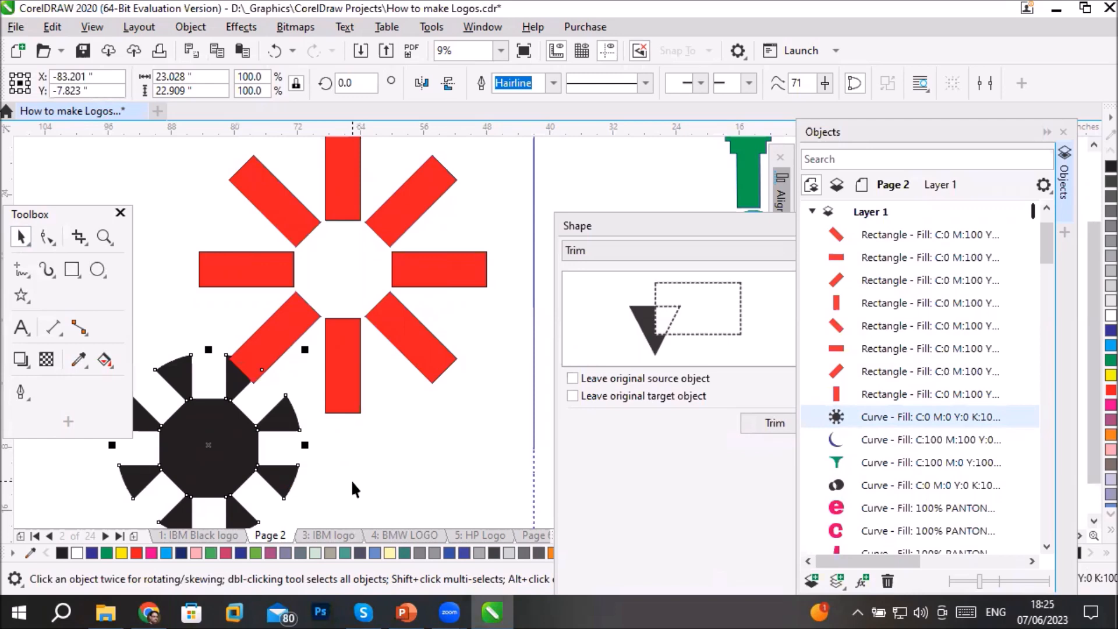
- Undo the cut shape's move and the trim, and reselect the black ellipse last after the eight red rectangles
key("p")
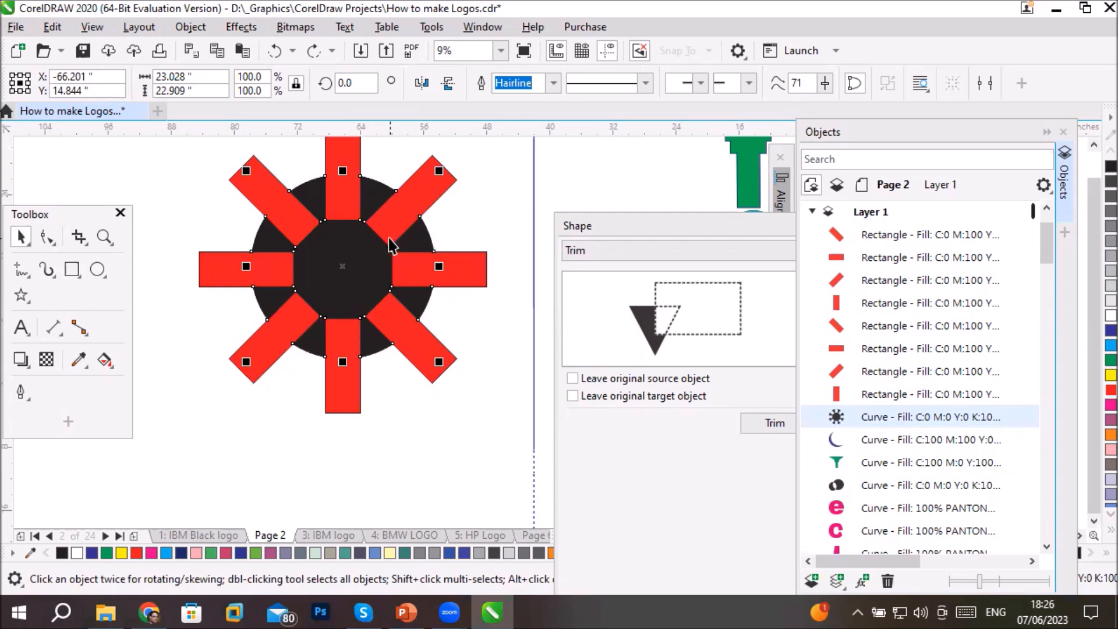
key("ctrl+z")
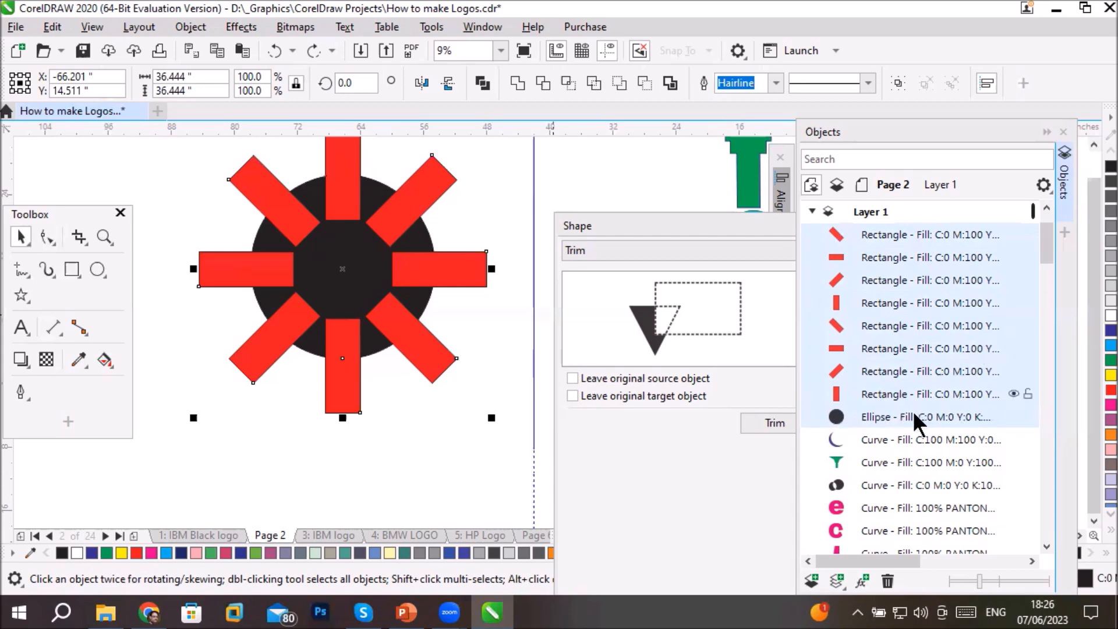
left_click(881, 419, "ctrl")
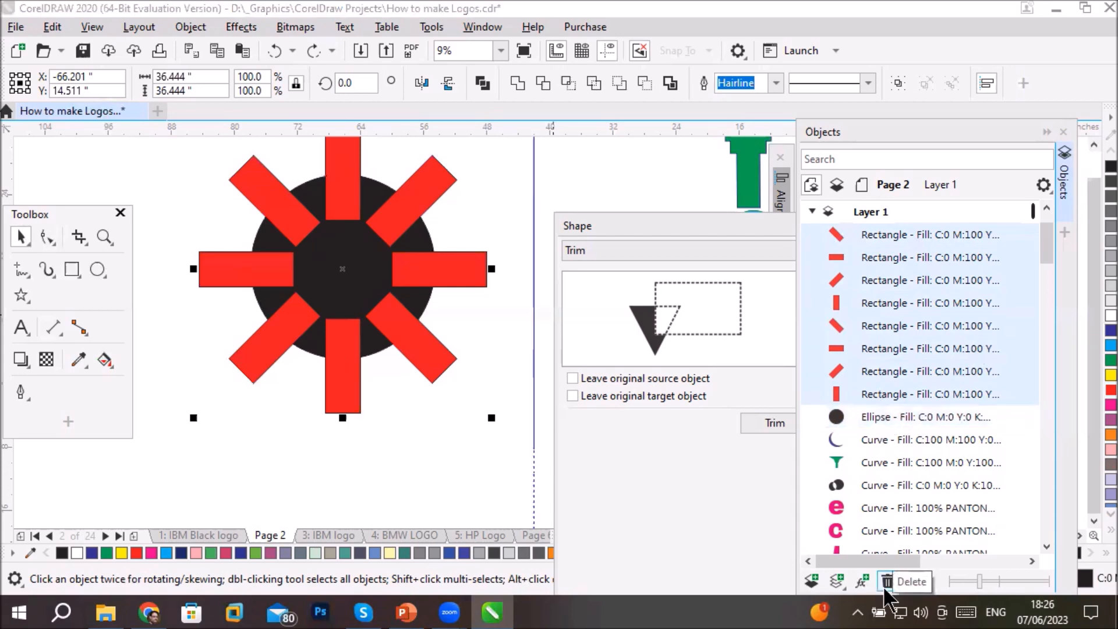
left_click(876, 412, "ctrl")
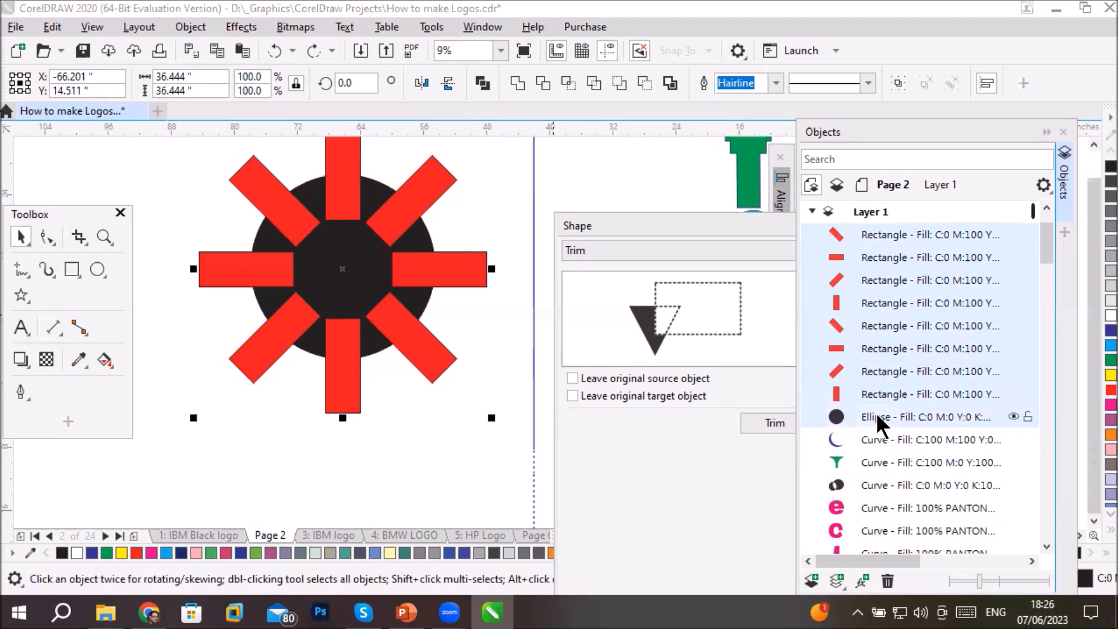
- Turn on leaving the original source and target objects, try trimming with the bottom vertical red rectangle as target, and undo that trim
left_click(588, 378)
left_click(588, 394)
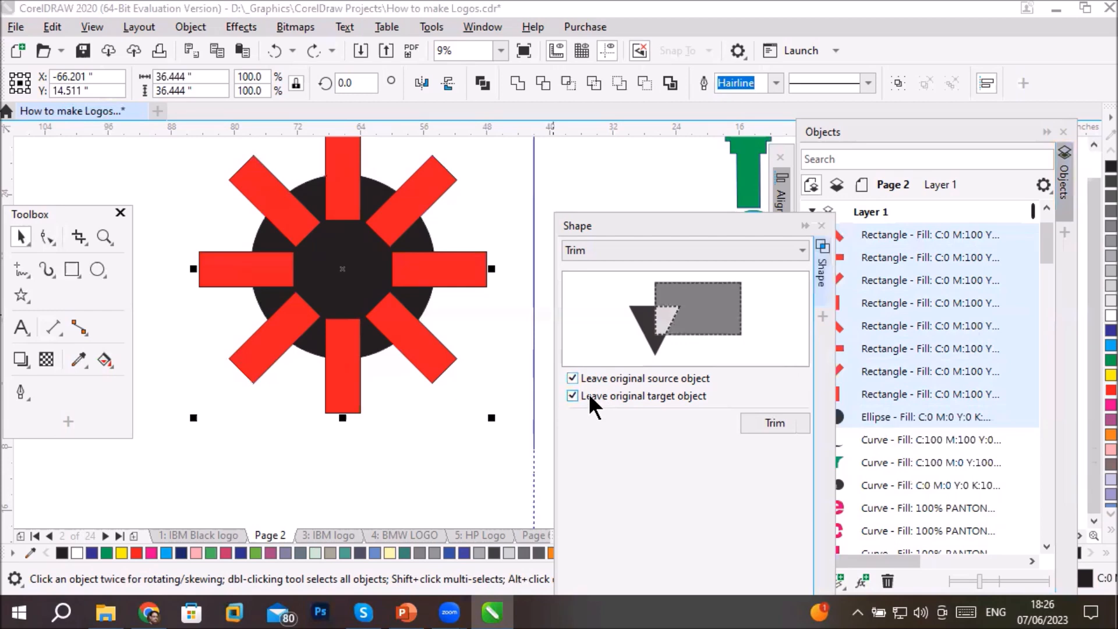
left_click(752, 418)
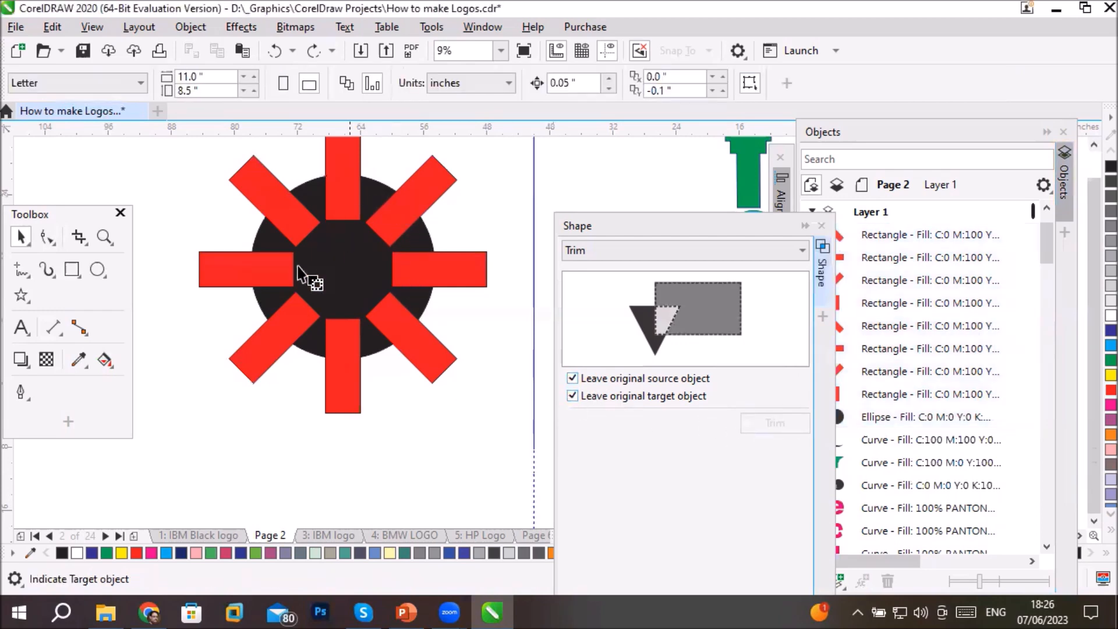
left_click(342, 369)
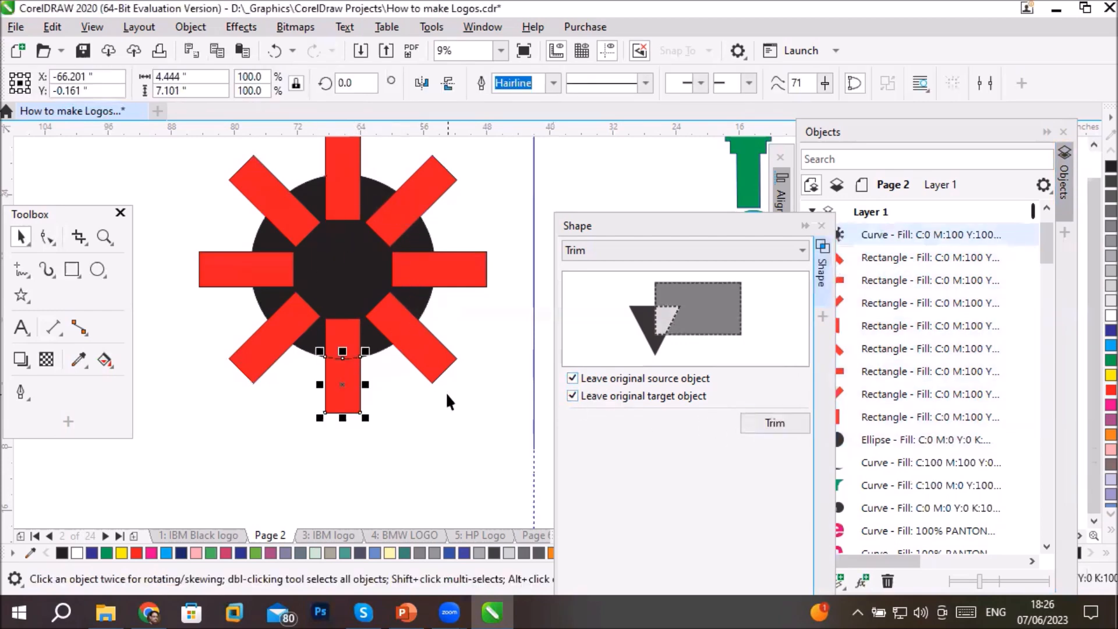
key("ctrl+z")
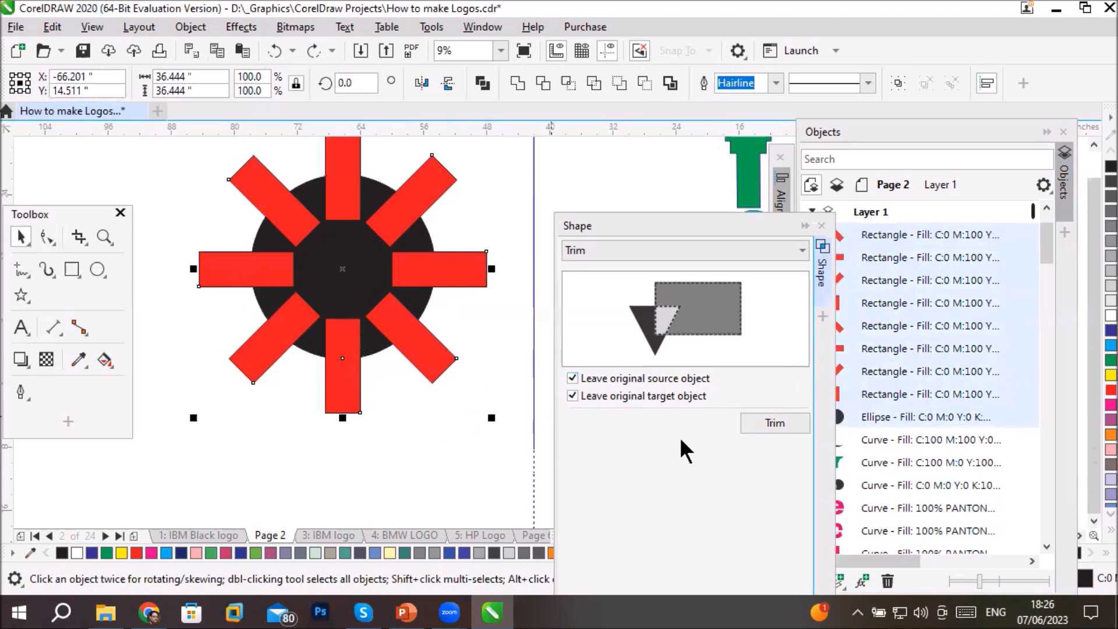
- Trim the black circle directly with the eight red rectangles, relying on it being the last object selected
left_click(544, 81)
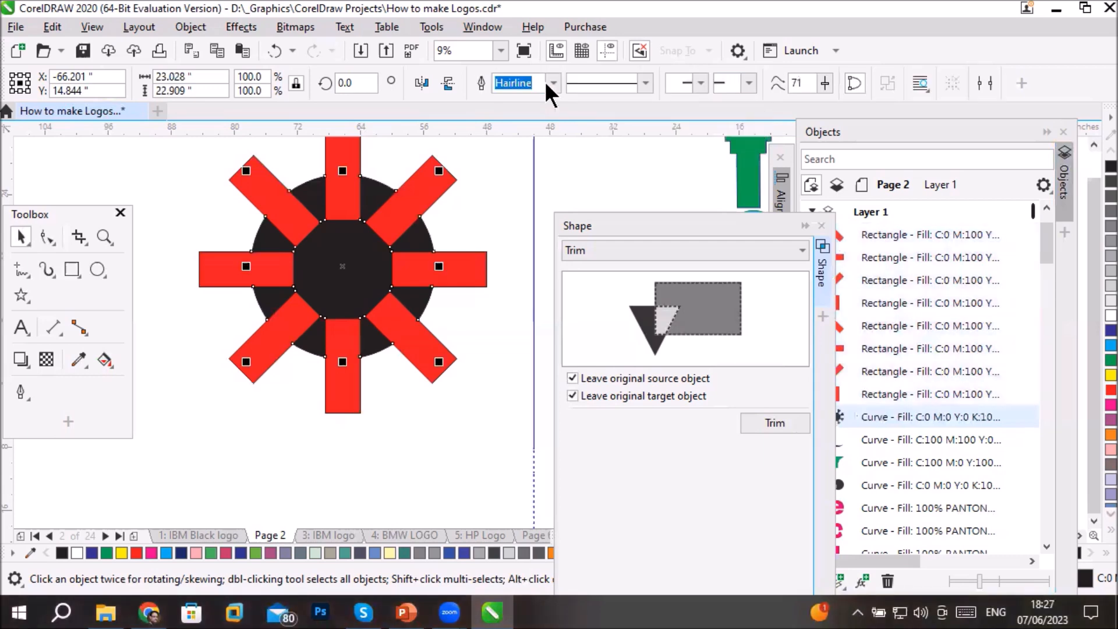
left_click(506, 201)
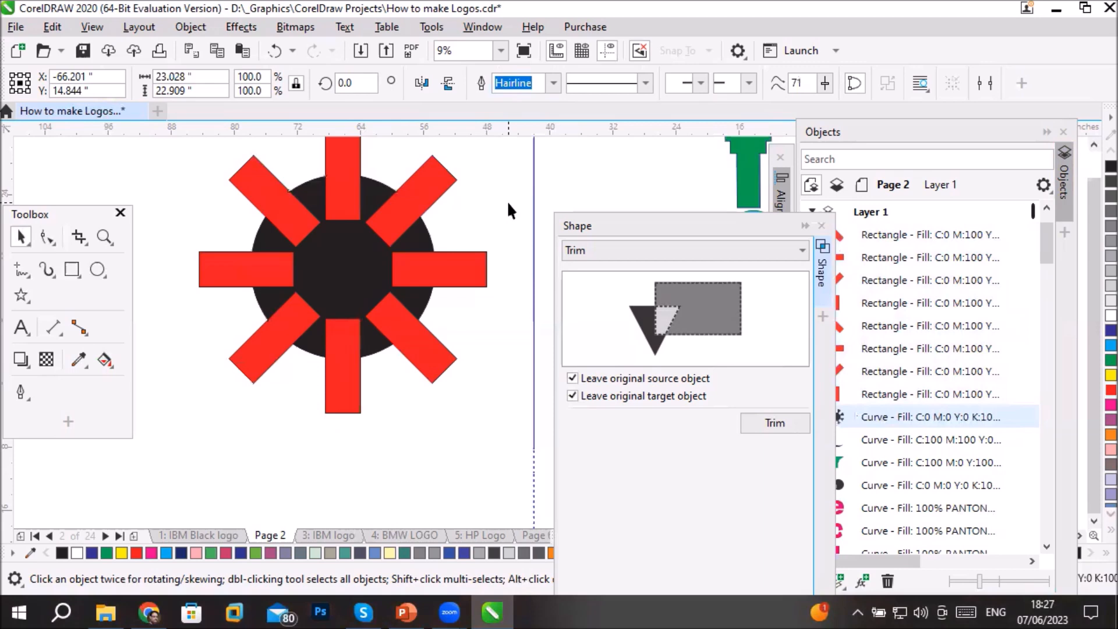
- Move the cut black shape to the empty area up and left of the red rectangles and enlarge it to about 276.5%
left_click_drag(338, 265, 465, 474)
scroll(477, 431, "down", 5)
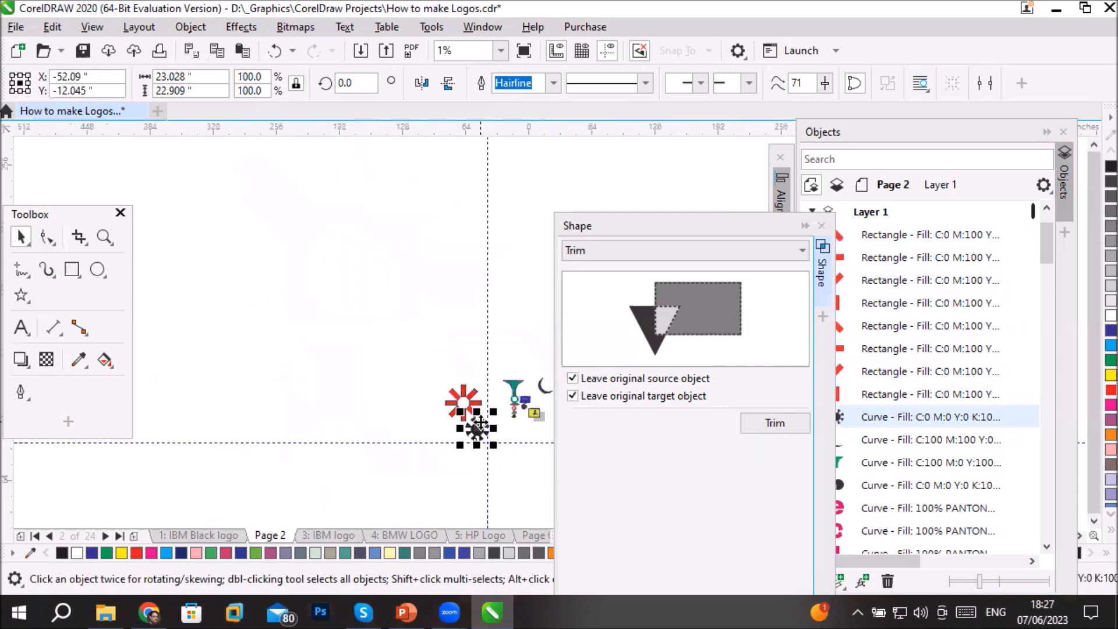
scroll(477, 428, "up", 1)
left_click_drag(477, 428, 398, 305)
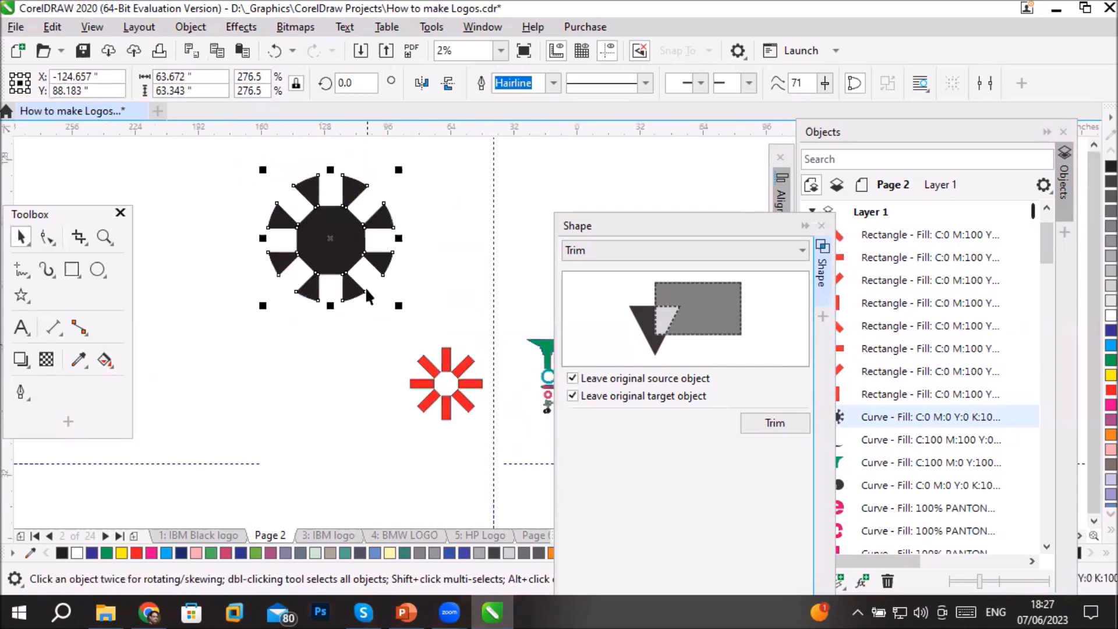
scroll(329, 201, "up", 1)
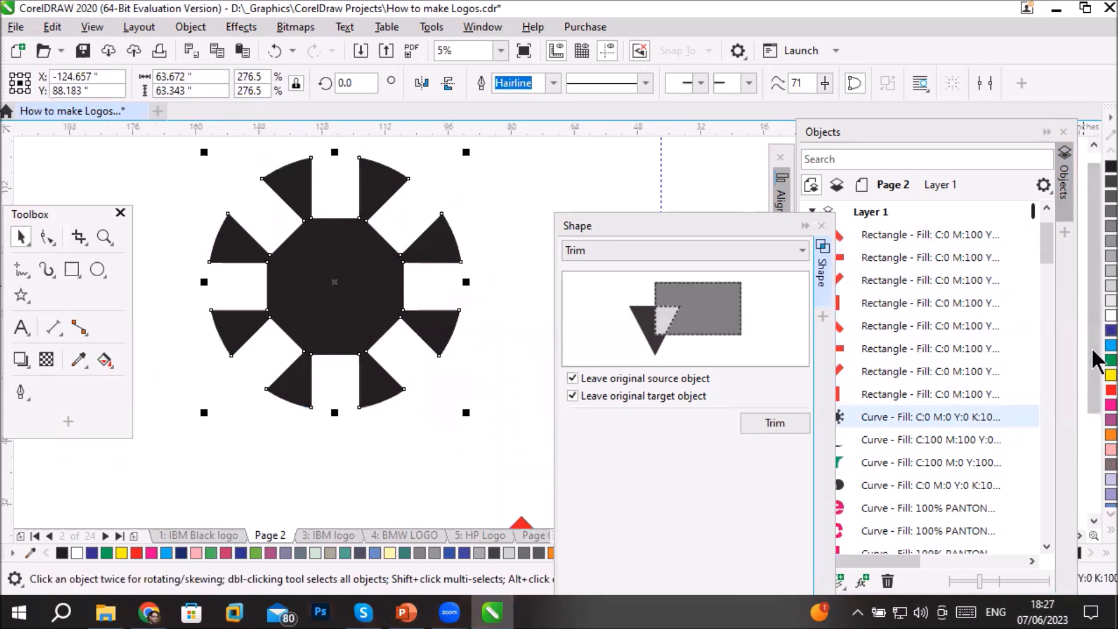
- Fill the enlarged cut shape with cyan and examine its nodes with the Shape tool
left_click(1109, 345)
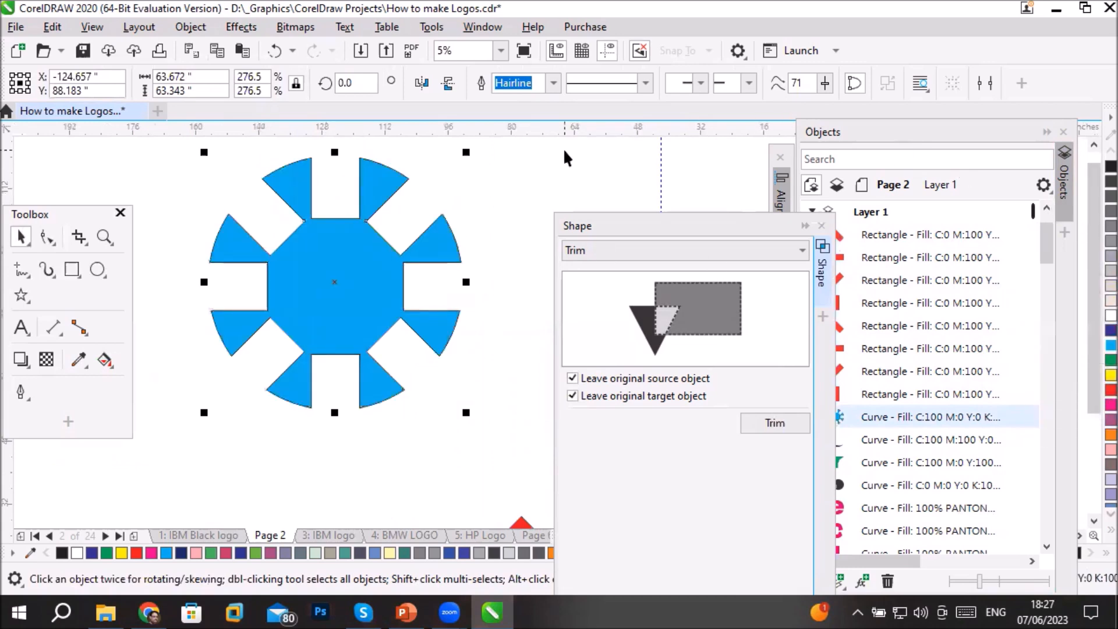
left_click(47, 237)
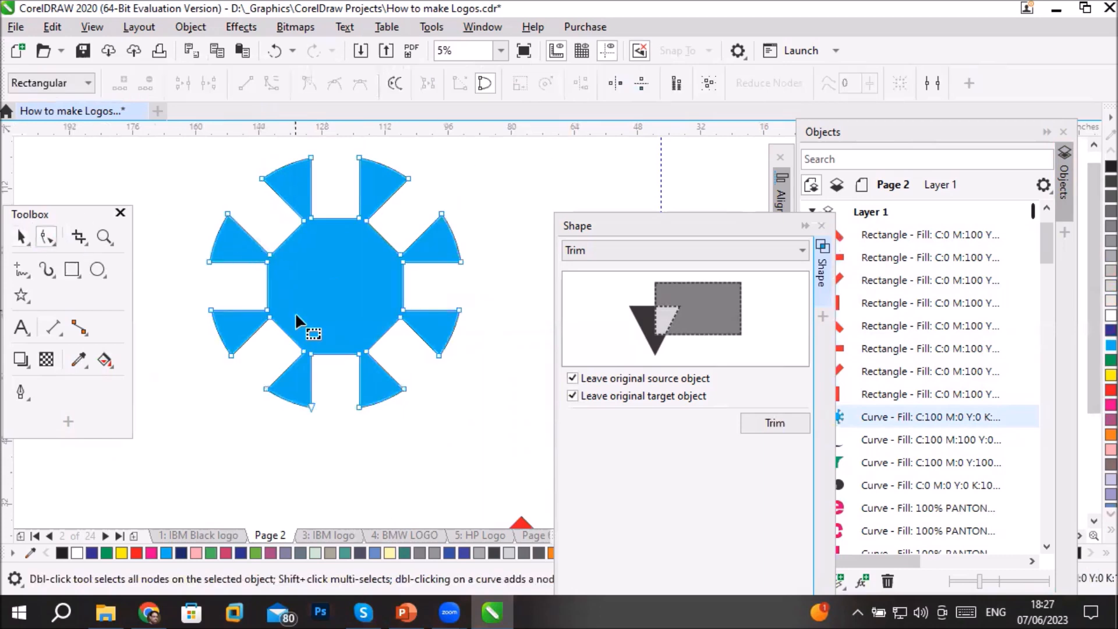
scroll(295, 312, "up", 3)
scroll(295, 312, "down", 3)
left_click(21, 237)
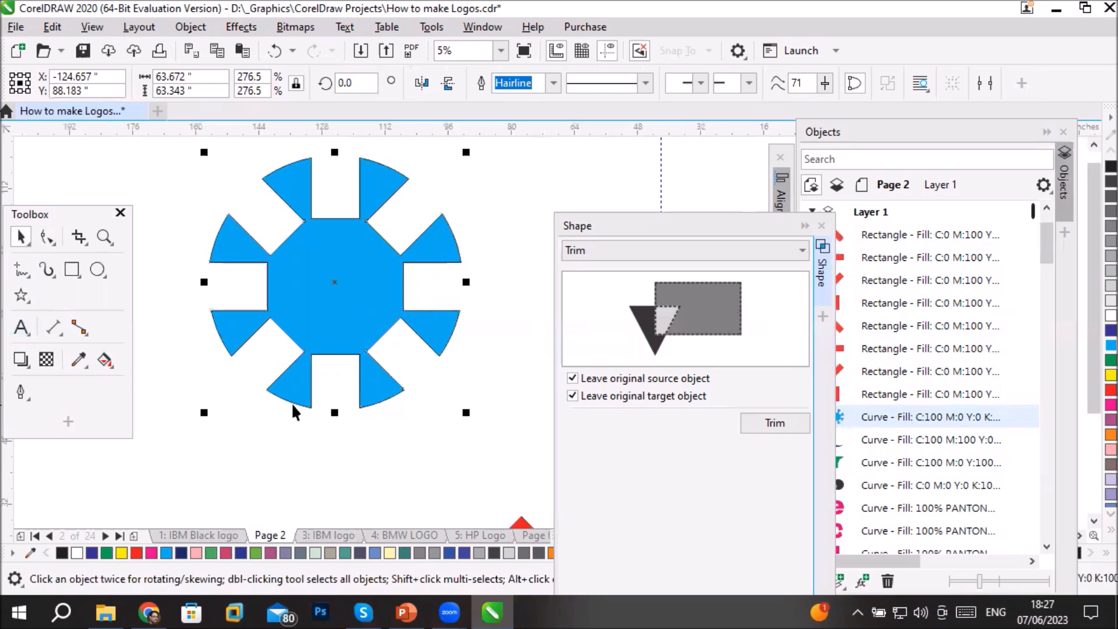
- Undo the cyan fill, the enlargement and the move of the cut shape
key("ctrl+z")
key("ctrl+z")
key("ctrl+z")
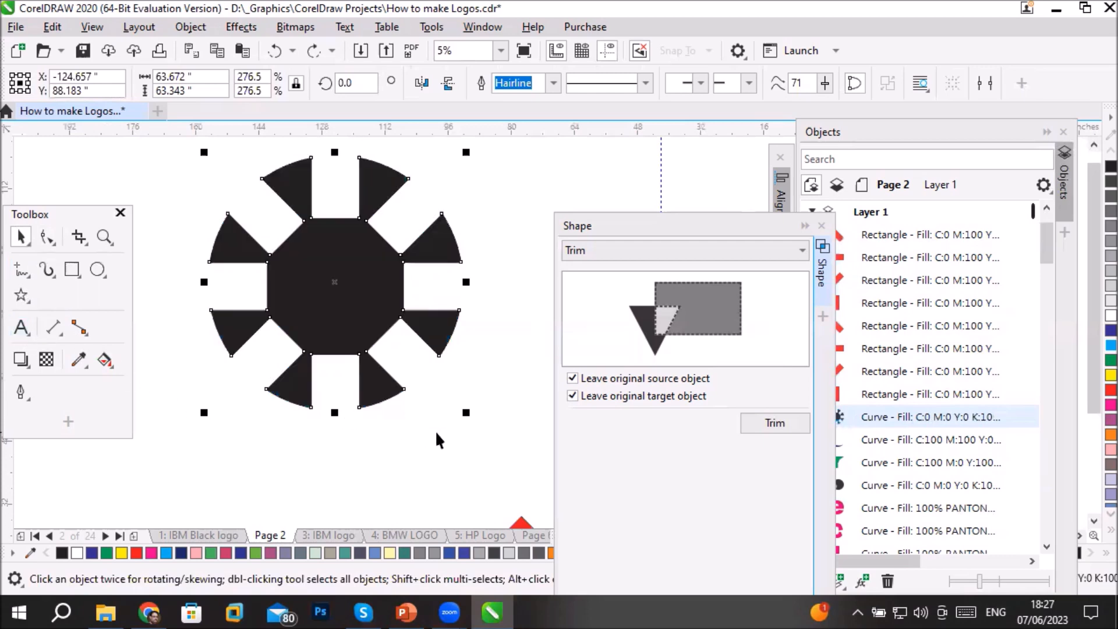
key("ctrl+z")
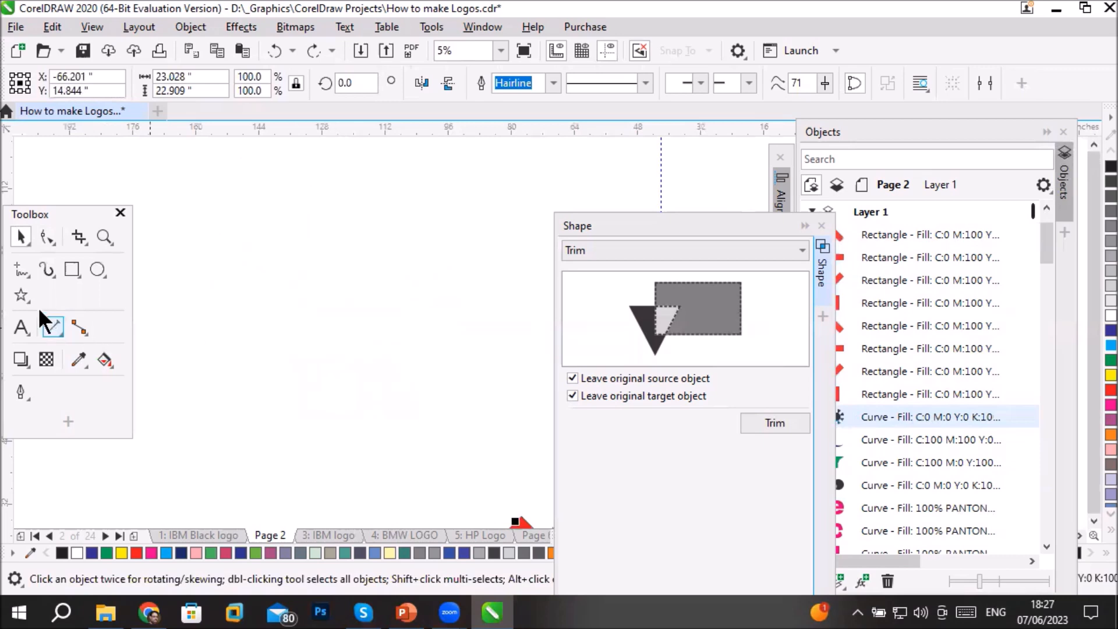
- Draw a circle about 46 inches across and a closed wavy freehand shape about 32 by 41 inches overlapping its top, filled cyan
left_click(96, 264)
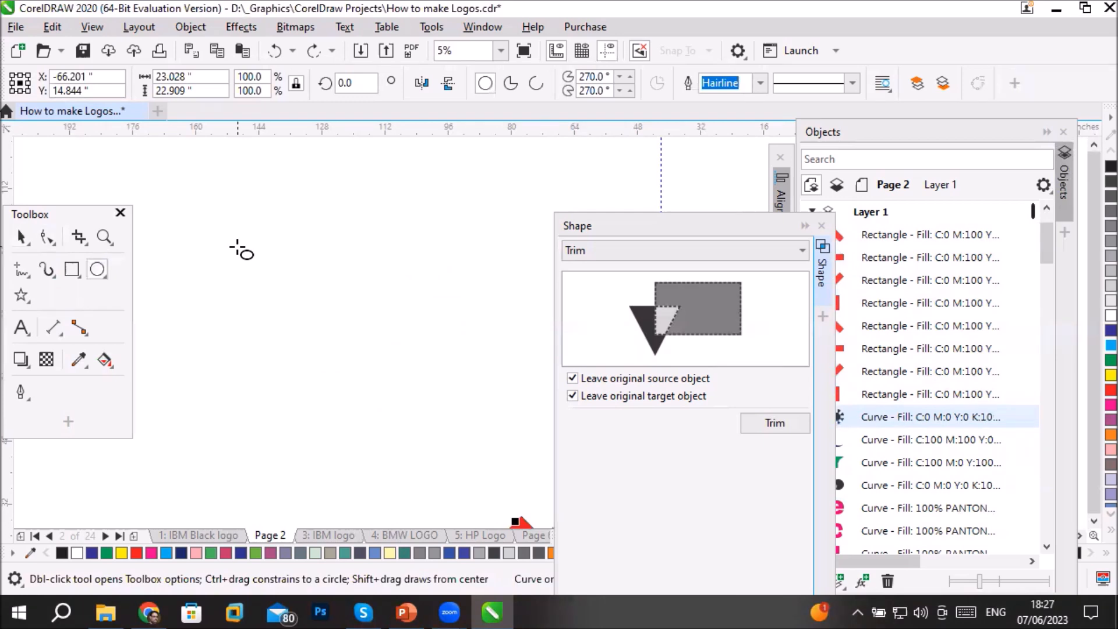
left_click_drag(237, 248, 417, 432)
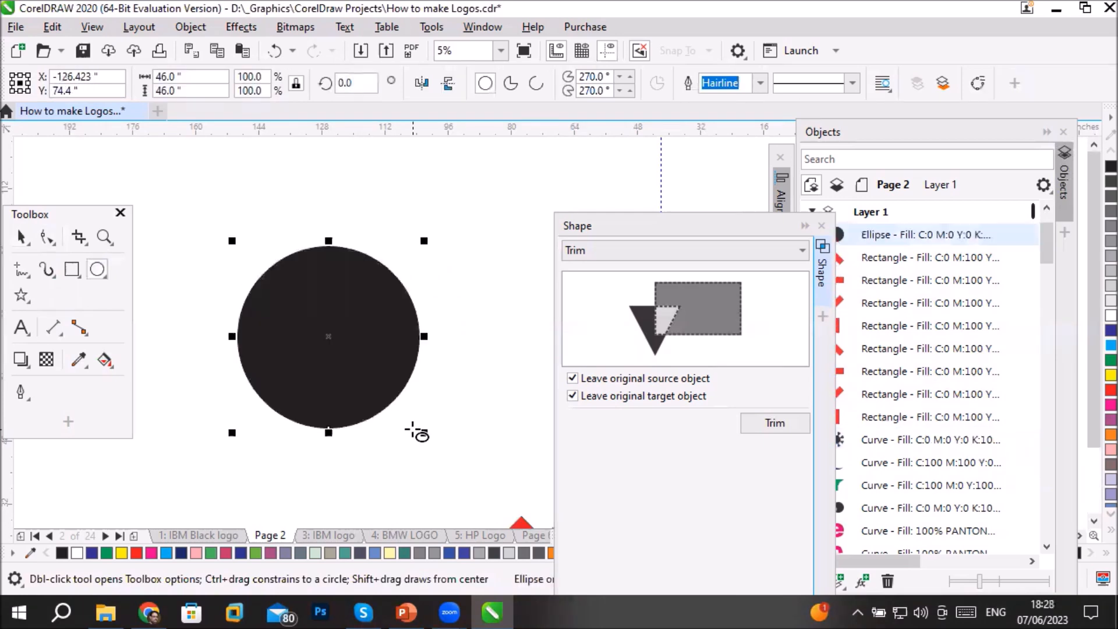
left_click(18, 270)
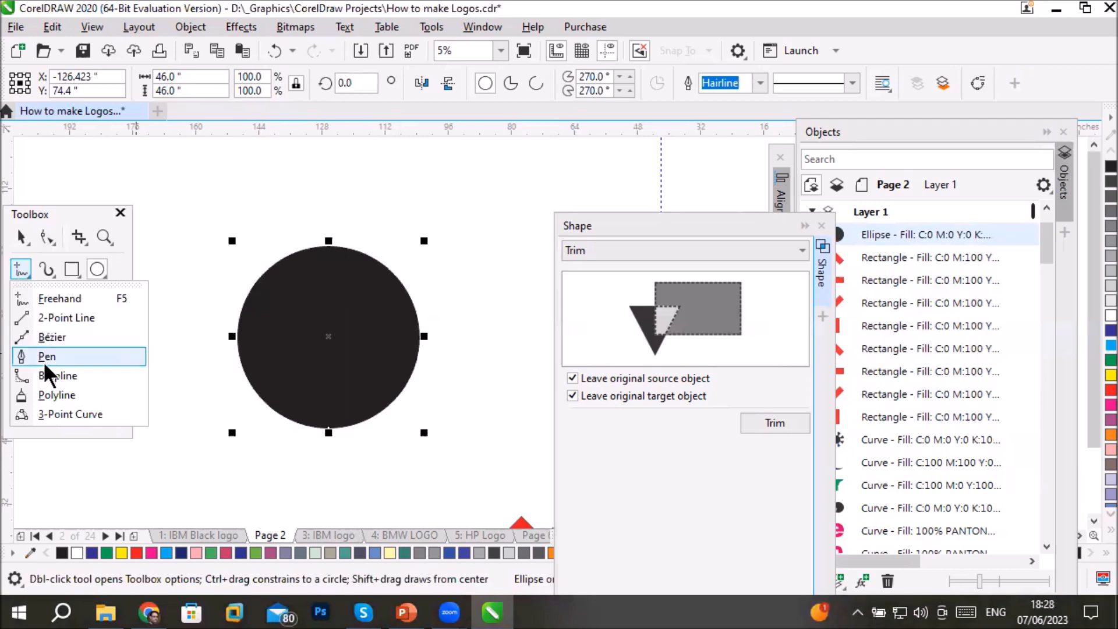
left_click(67, 299)
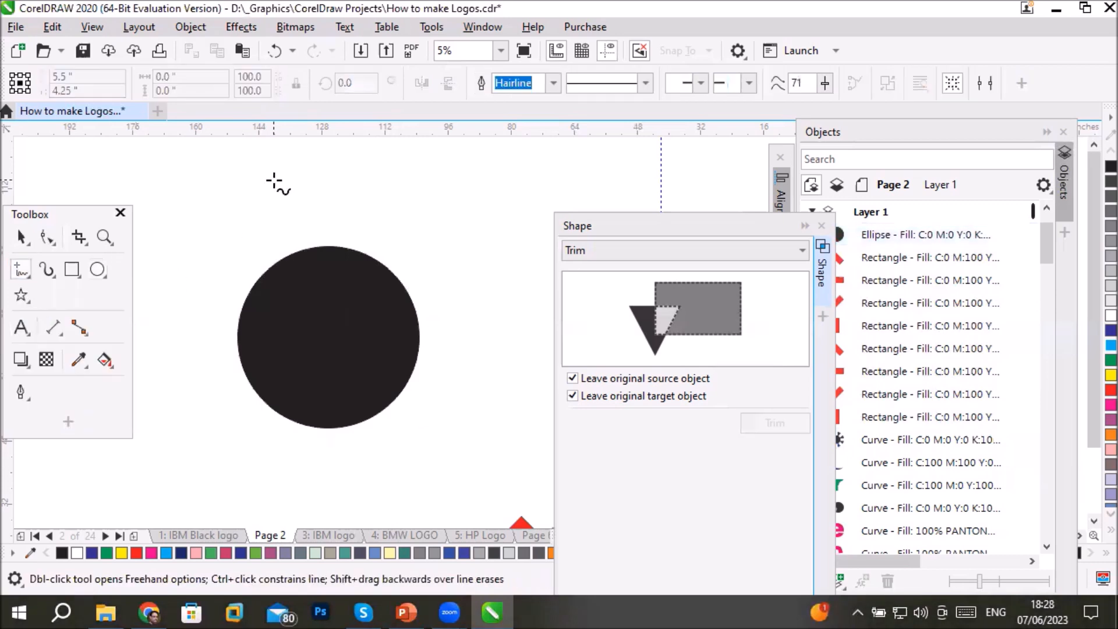
mouse_move(281, 156)
left_mouse_down()
mouse_move(262, 202)
mouse_move(278, 230)
mouse_move(254, 255)
mouse_move(302, 306)
mouse_move(366, 250)
mouse_move(364, 196)
mouse_move(343, 181)
mouse_move(341, 156)
mouse_move(284, 152)
left_mouse_up()
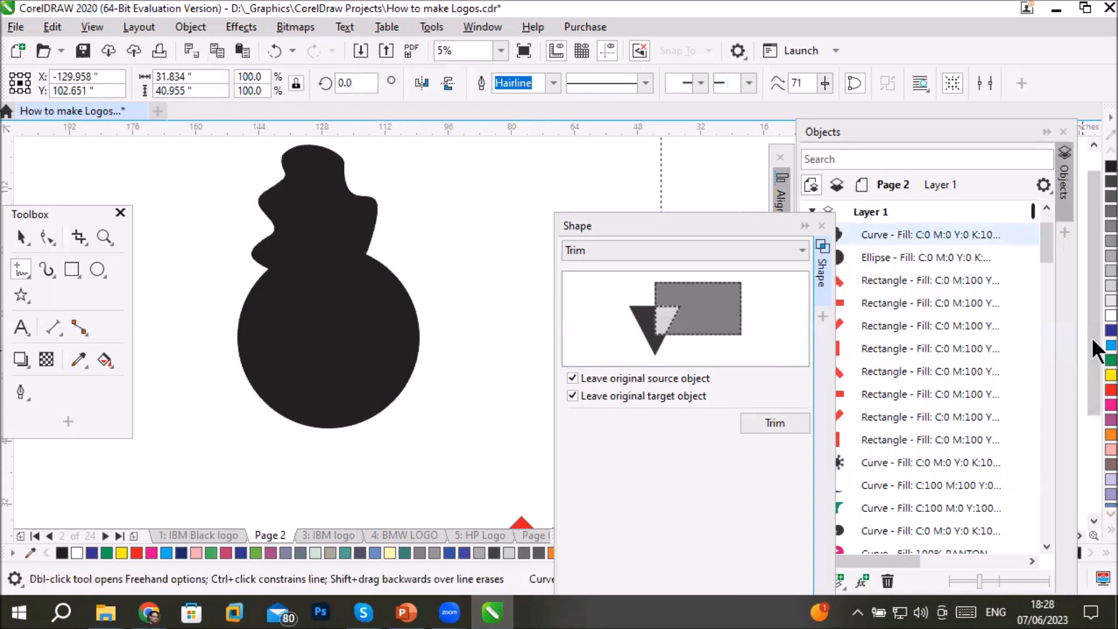
left_click(1111, 345)
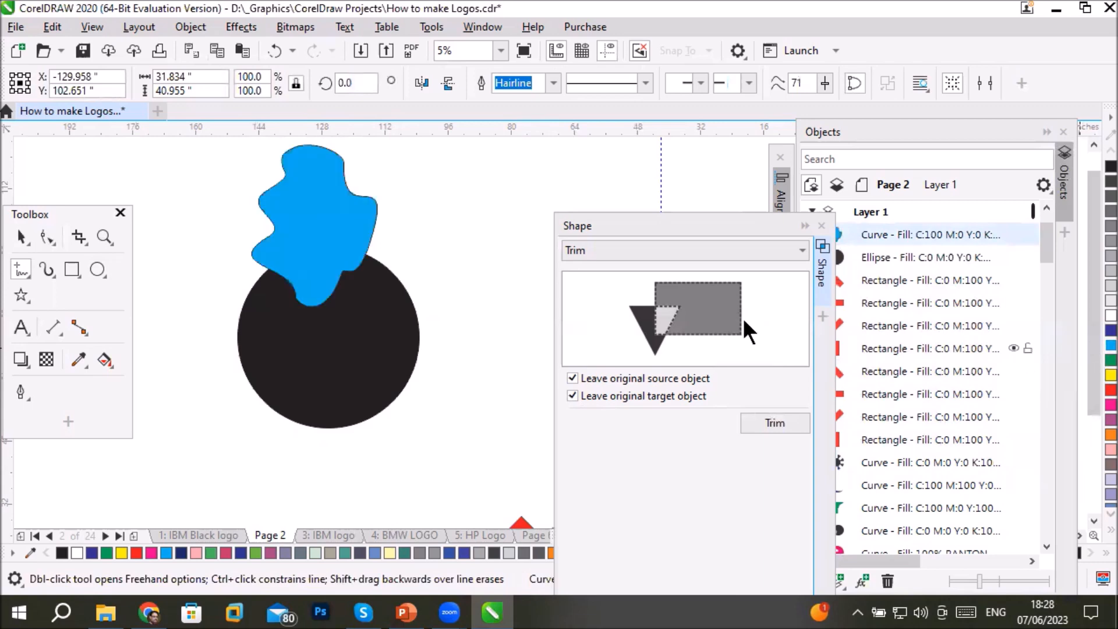
- Move the cyan freehand shape over the black circle's right side and select it first, followed by the circle
left_click(21, 237)
left_click_drag(334, 236, 400, 344)
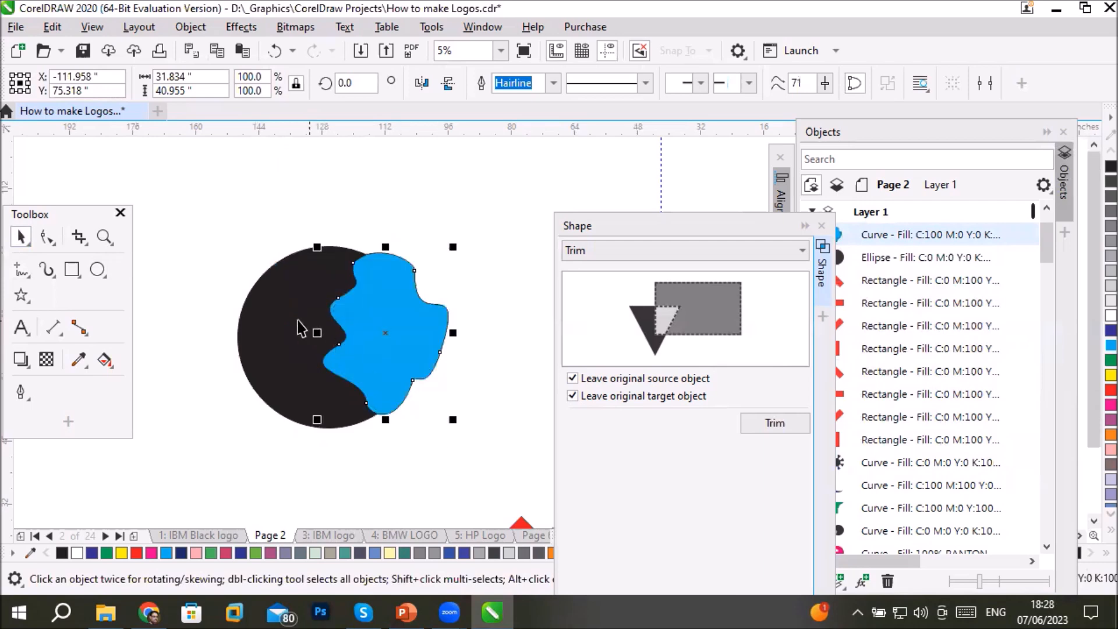
left_click(259, 329)
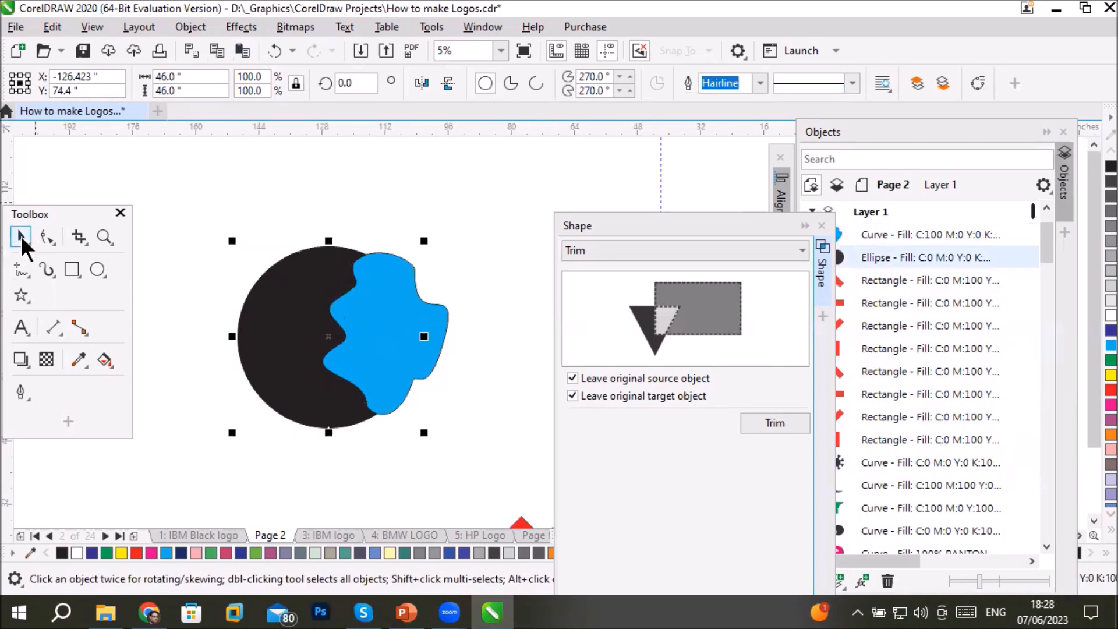
left_click(315, 407)
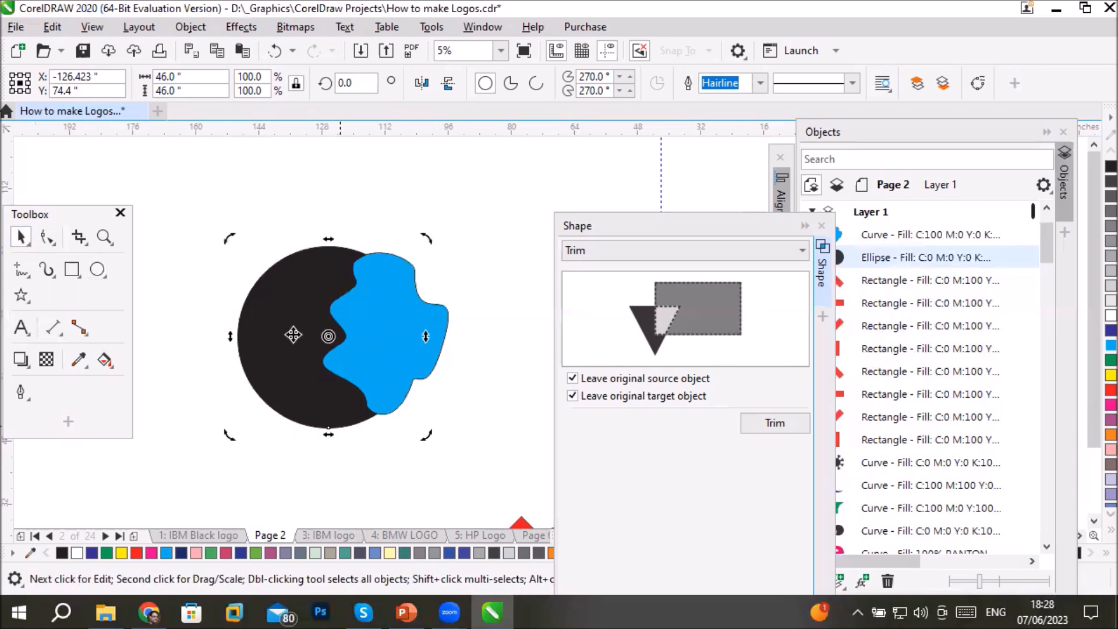
key("Escape")
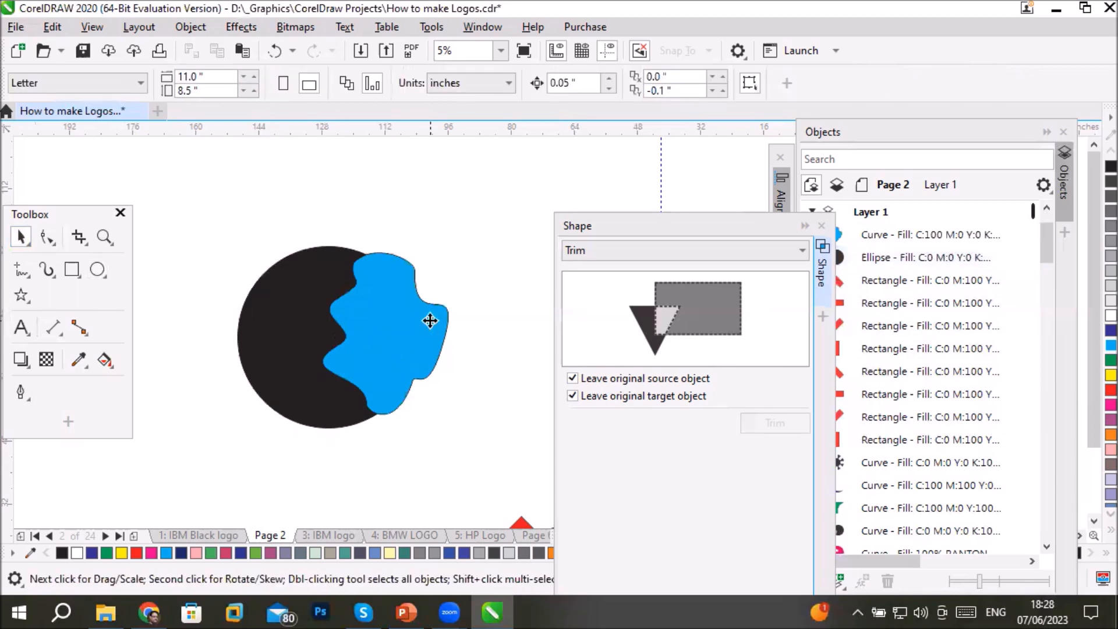
left_click(428, 319)
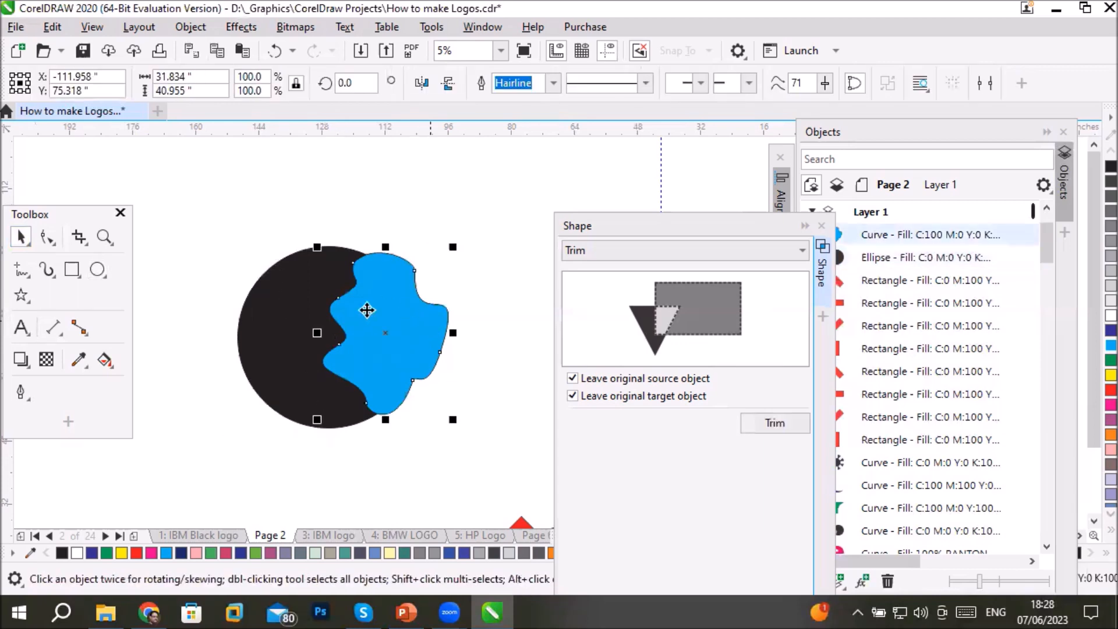
left_click(278, 318, "shift")
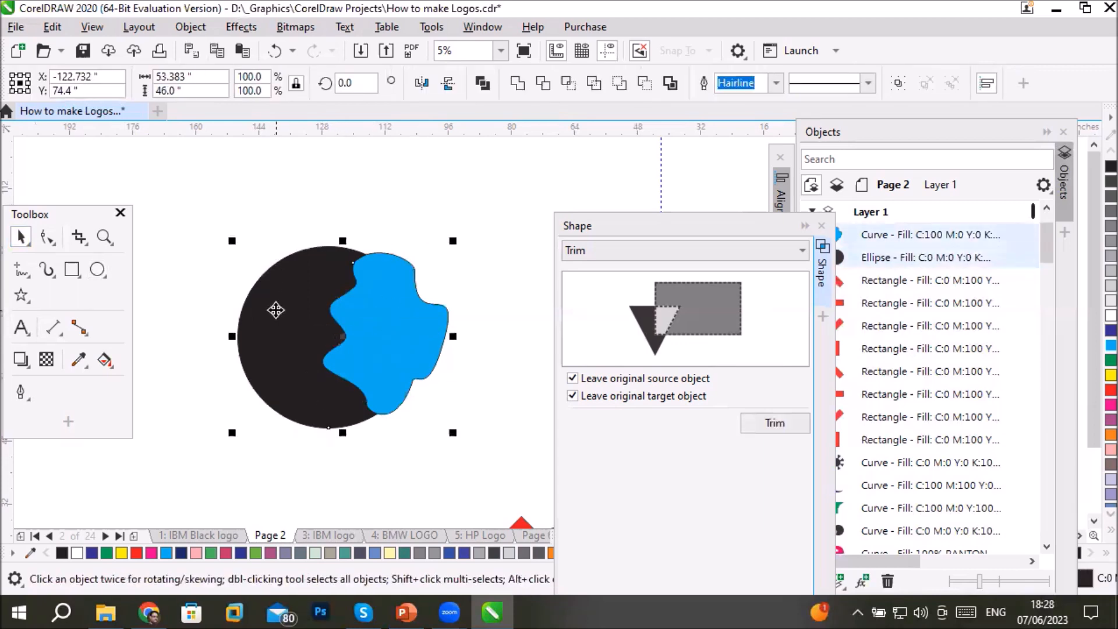
- Trim the black circle with the cyan shape and move the cyan shape up and right, away from the cut
left_click(542, 84)
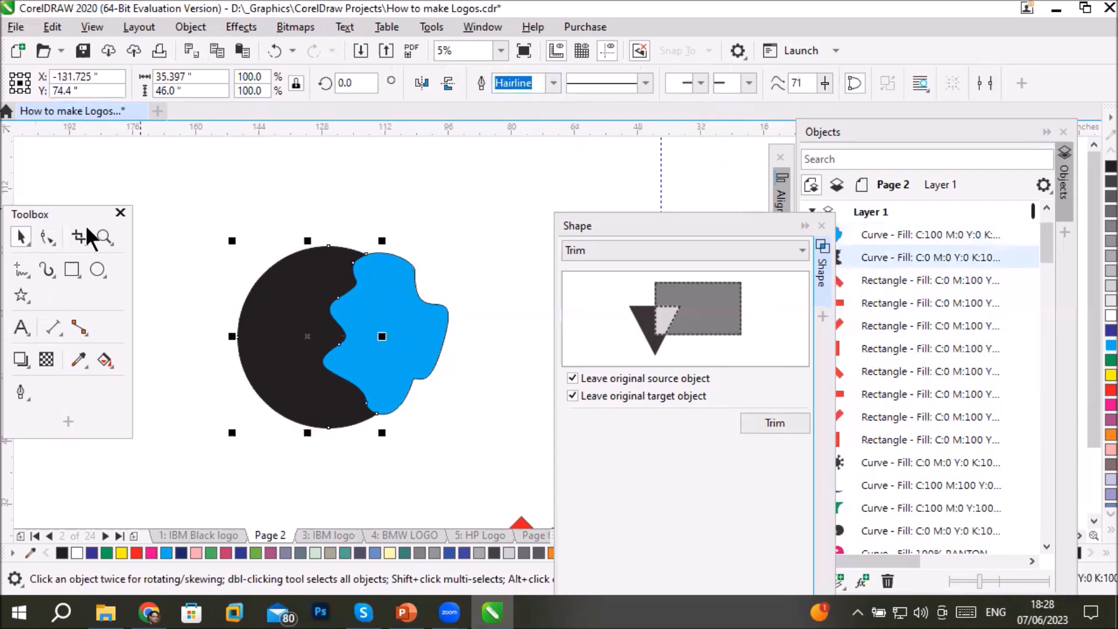
left_click(194, 187)
left_click_drag(408, 303, 487, 234)
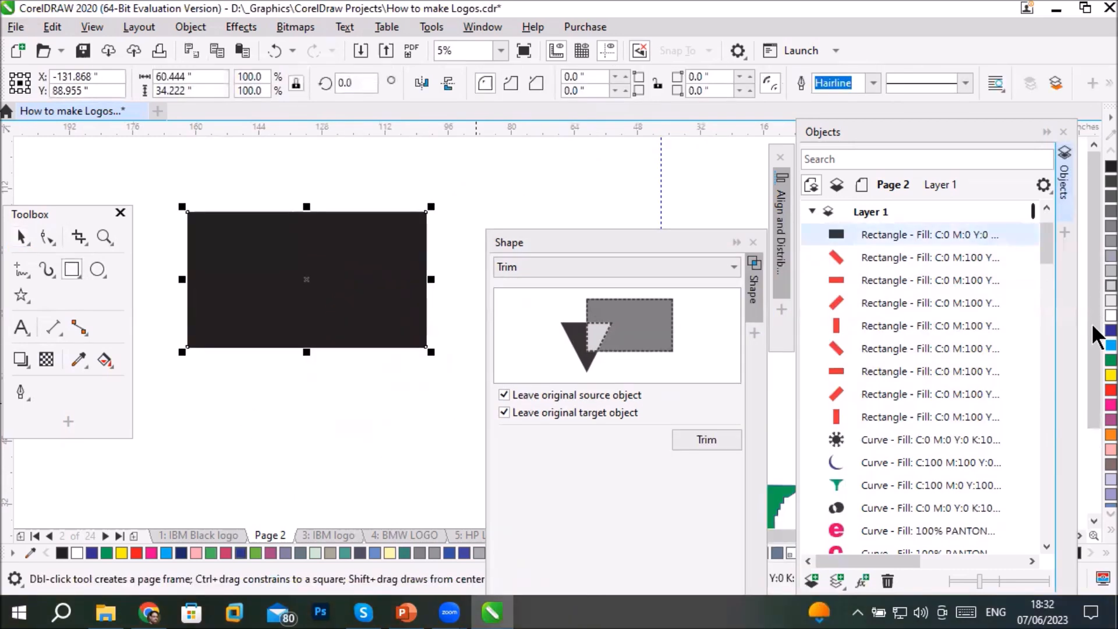
- Fill the large rectangle cyan and place the Arial Black text "Trinmming", enlarged to about 642 pt and coloured orange, across its middle
left_click(1109, 346)
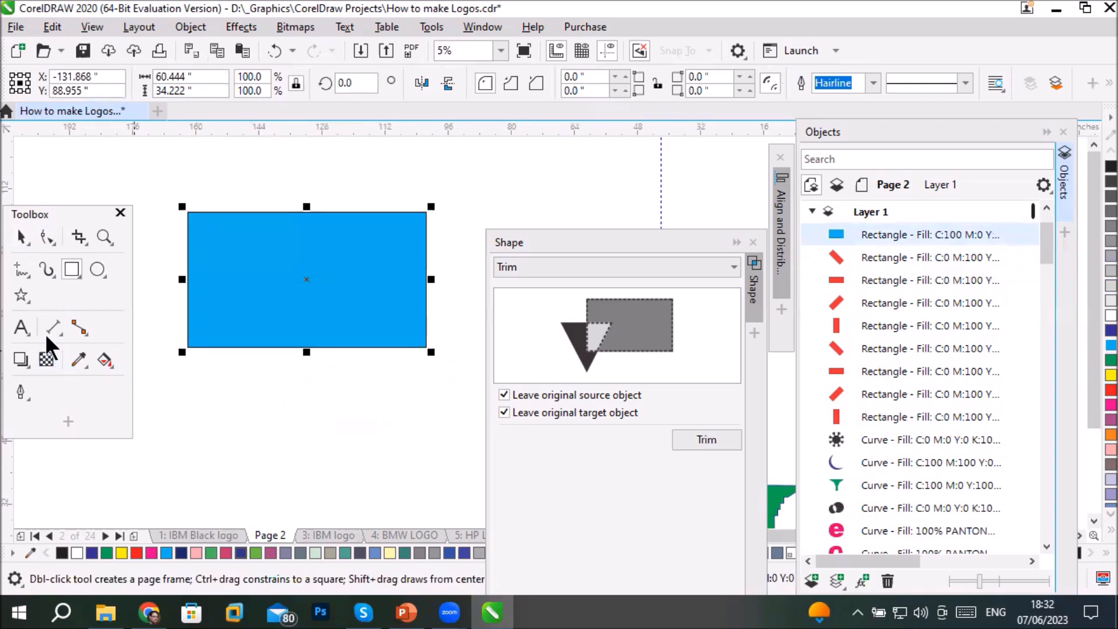
left_click(20, 328)
left_click(221, 424)
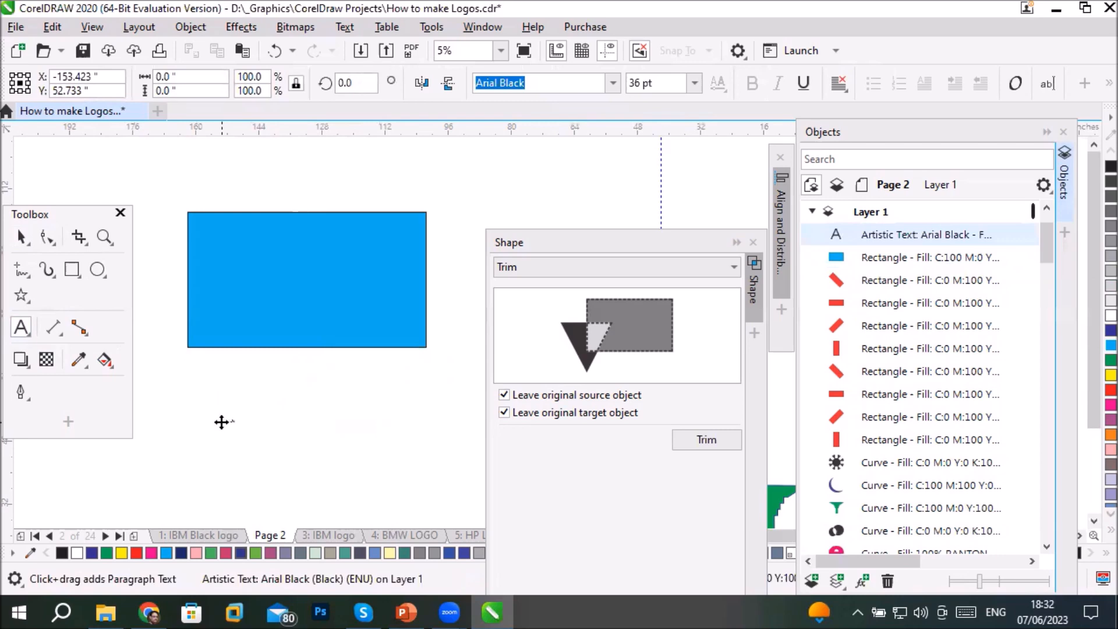
left_click(20, 238)
left_click_drag(241, 430, 332, 442)
left_click_drag(325, 345, 334, 288)
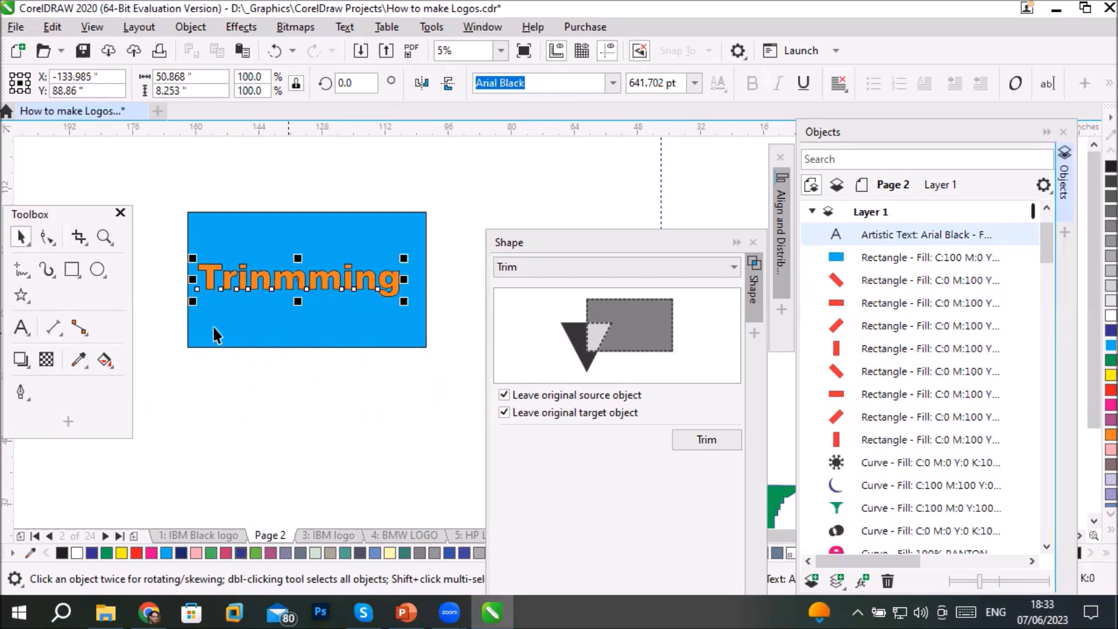
- Try to trim the live "Trinmming" text with the cyan rectangle, selecting the rectangle first and the text second
left_click(217, 231)
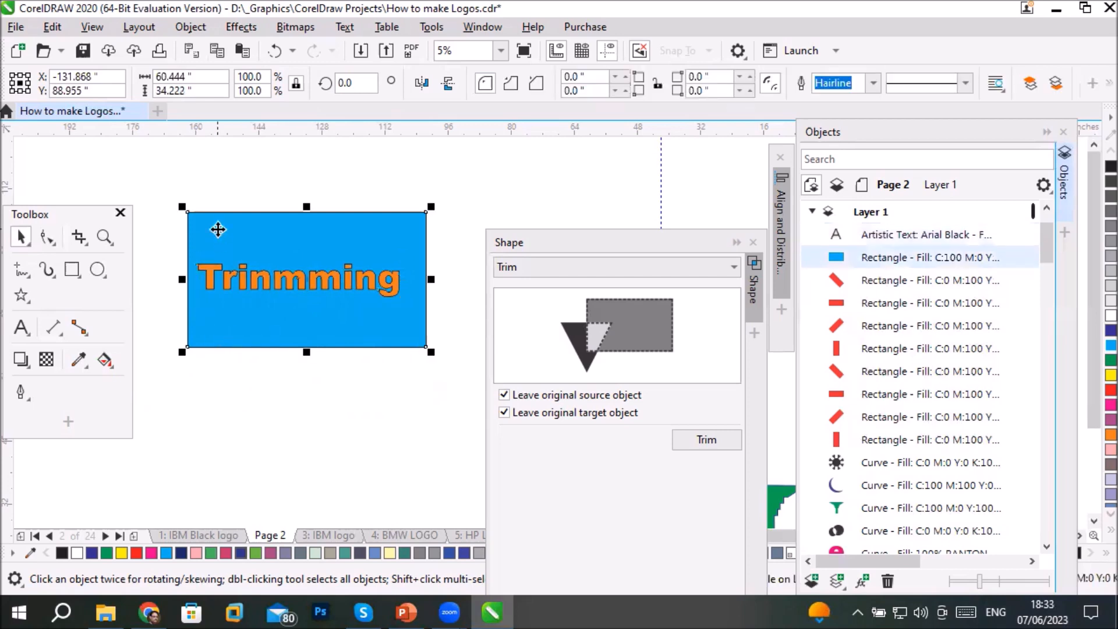
left_click(228, 278, "shift")
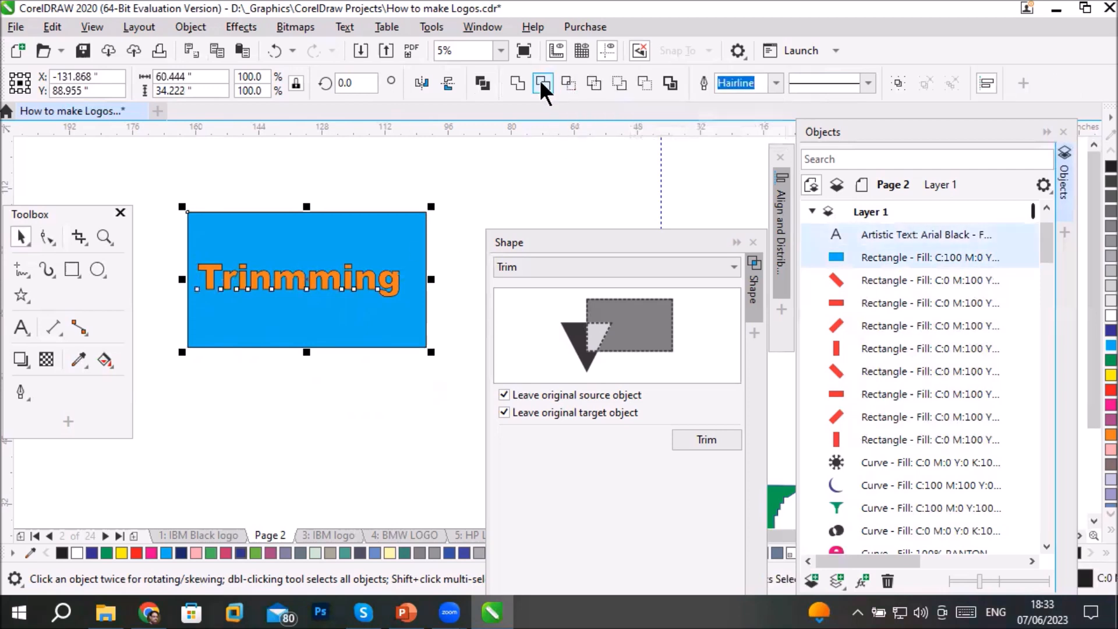
left_click(558, 82)
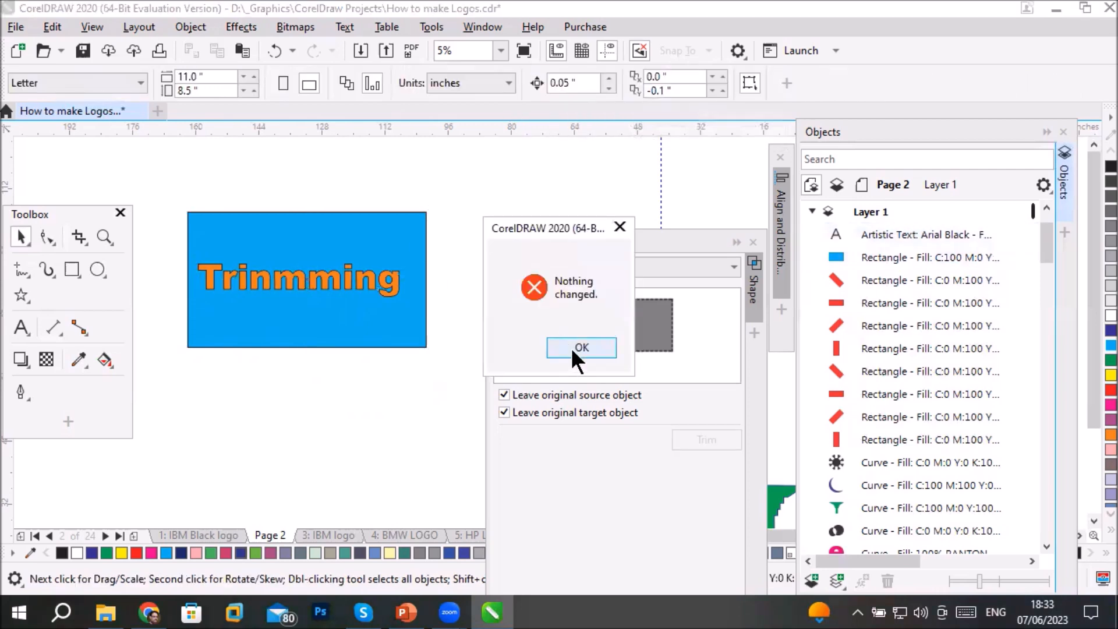
left_click(571, 347)
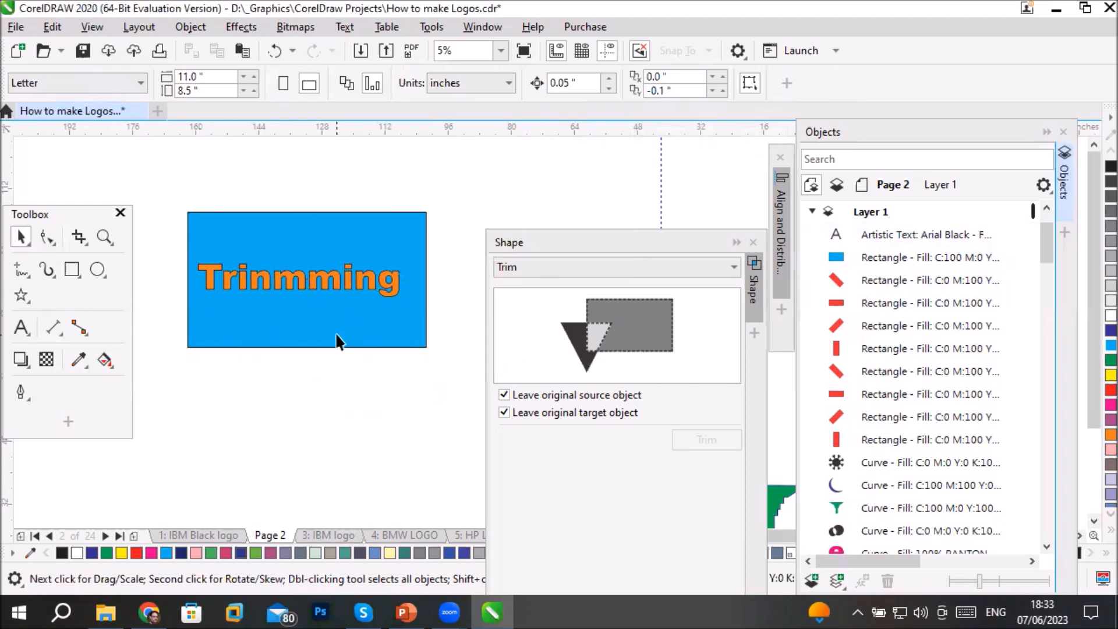
- Select only the orange "Trinmming" text over the cyan rectangle and convert it to curves
left_click(338, 341)
left_click(320, 280)
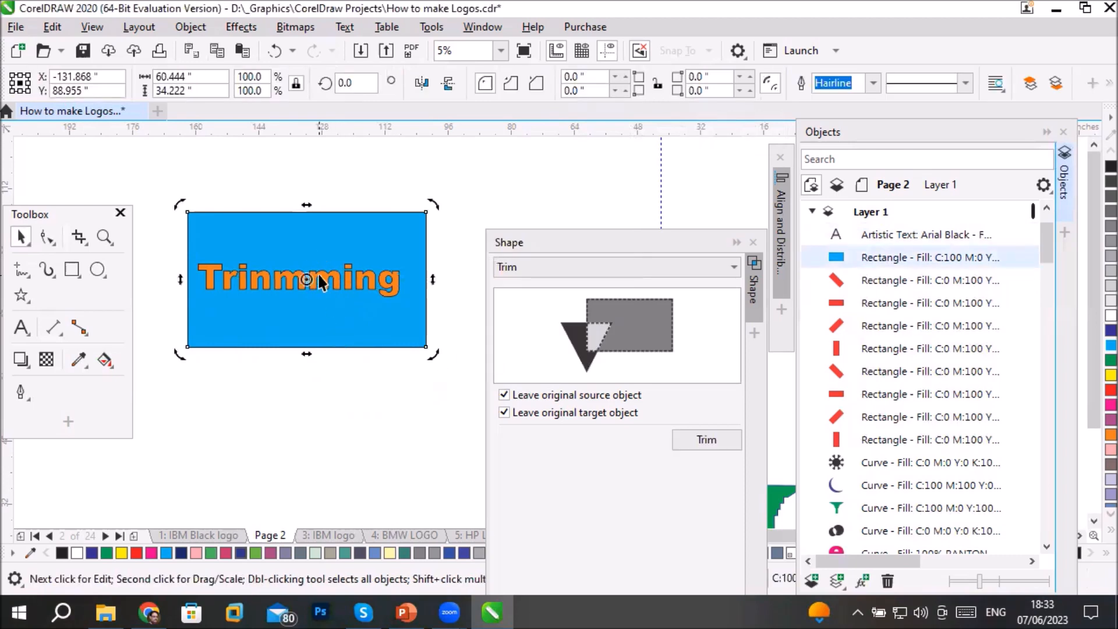
left_click(389, 167)
left_click(361, 278)
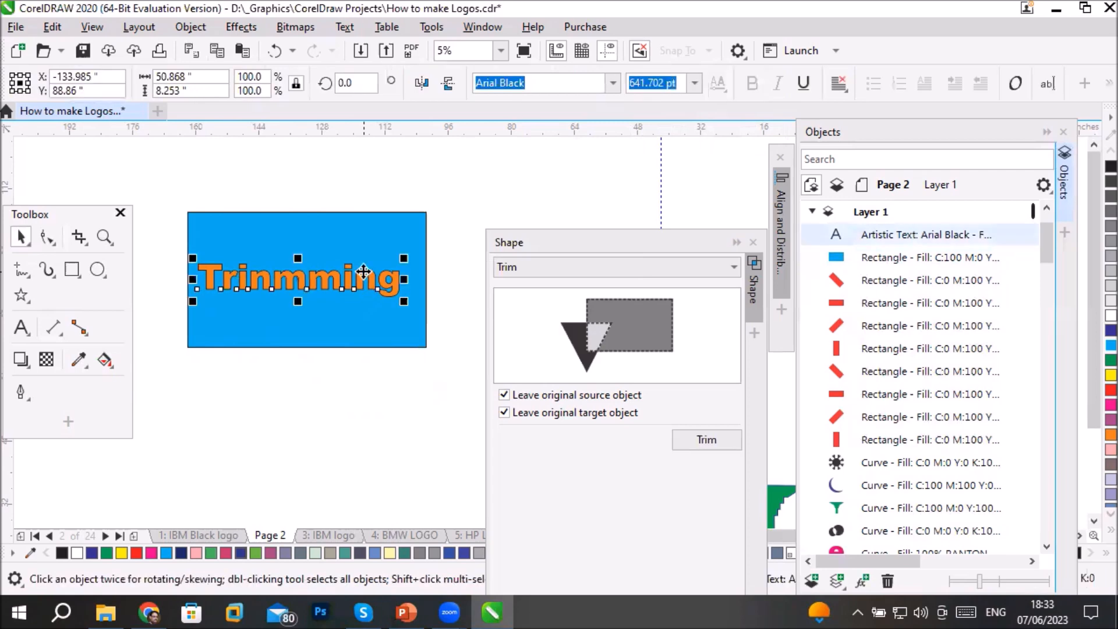
right_click(365, 276)
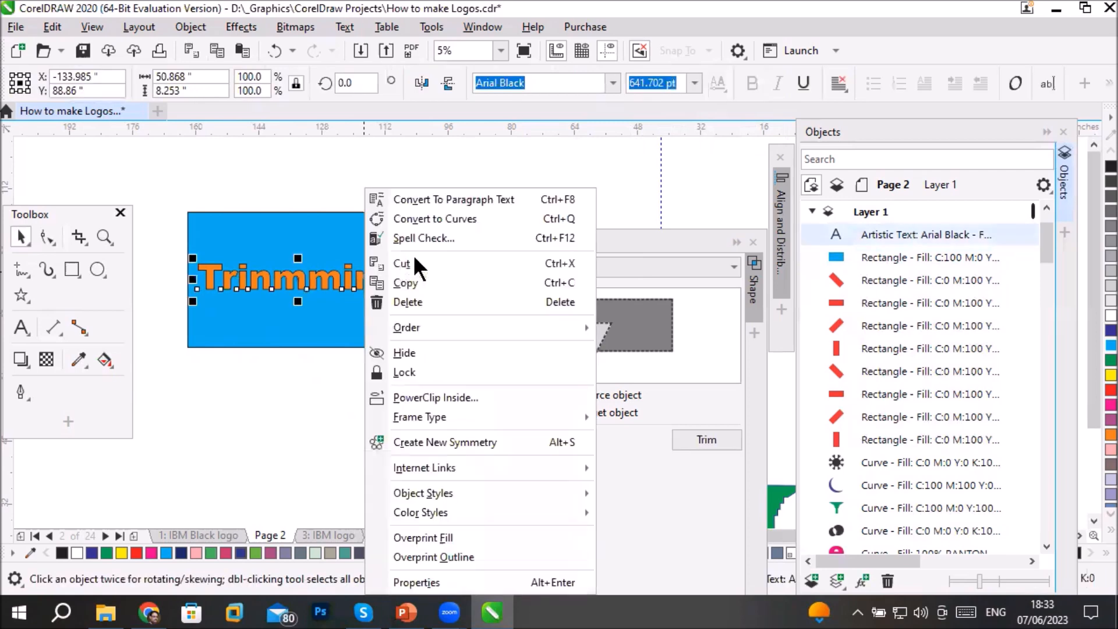
left_click(472, 219)
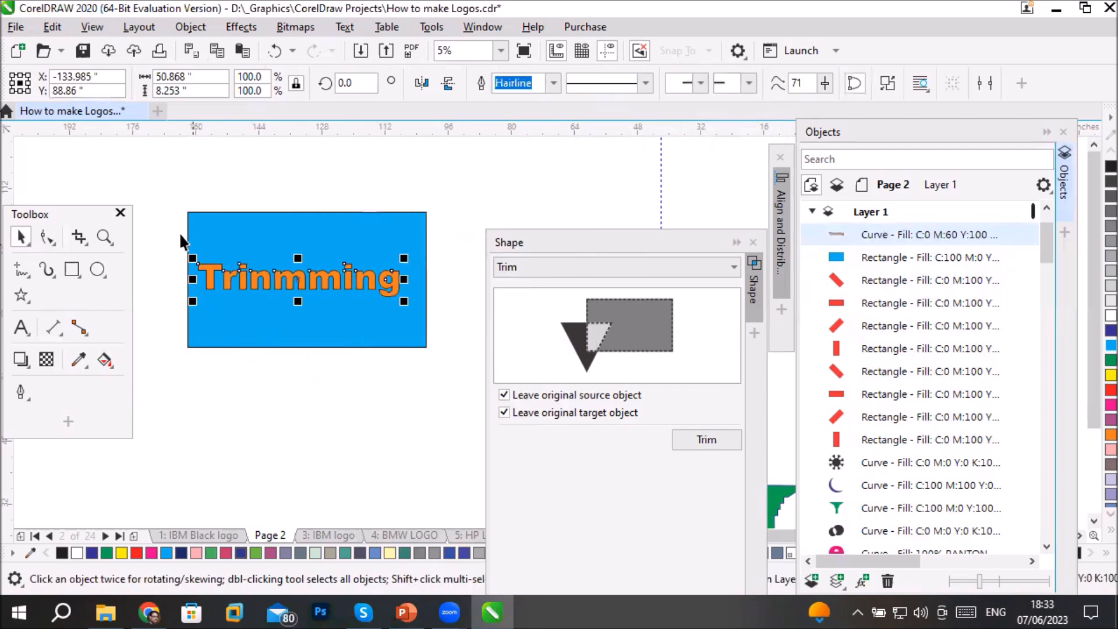
- Trim the cyan rectangle with the text curves and move the cut rectangle about 34 inches down, clear of the orange text
left_click(222, 227, "shift")
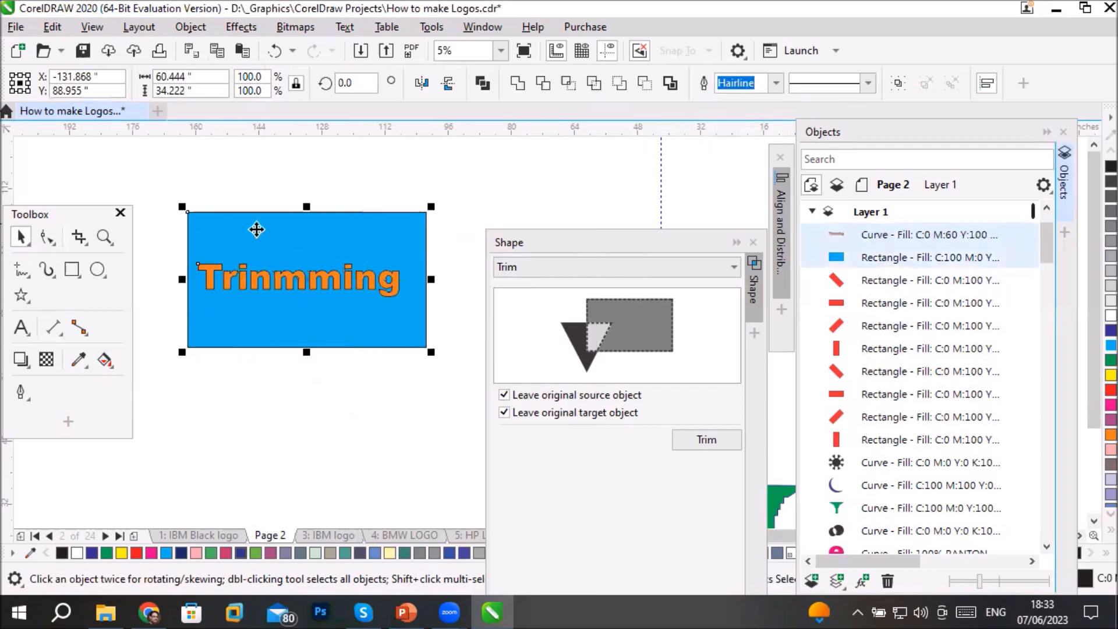
left_click(544, 85)
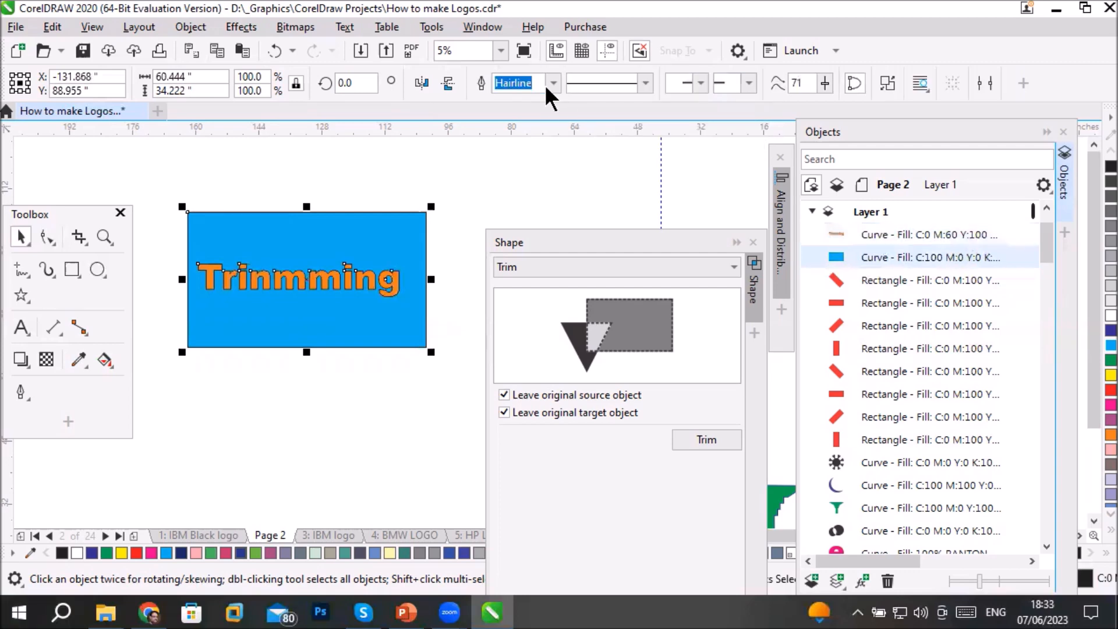
left_click(479, 188)
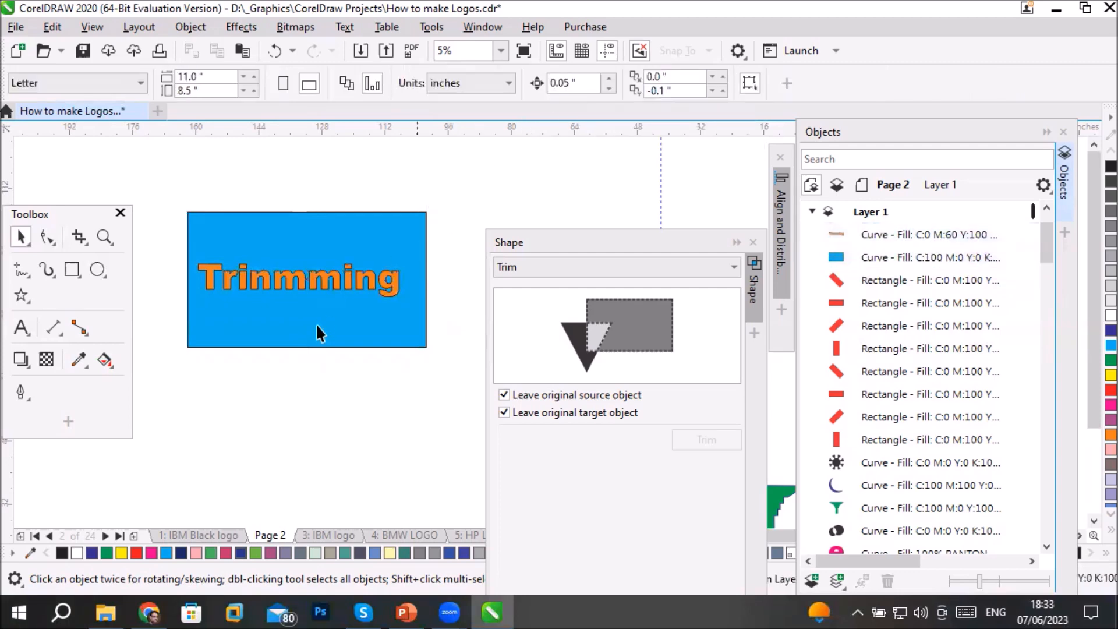
left_click_drag(313, 449, 313, 464)
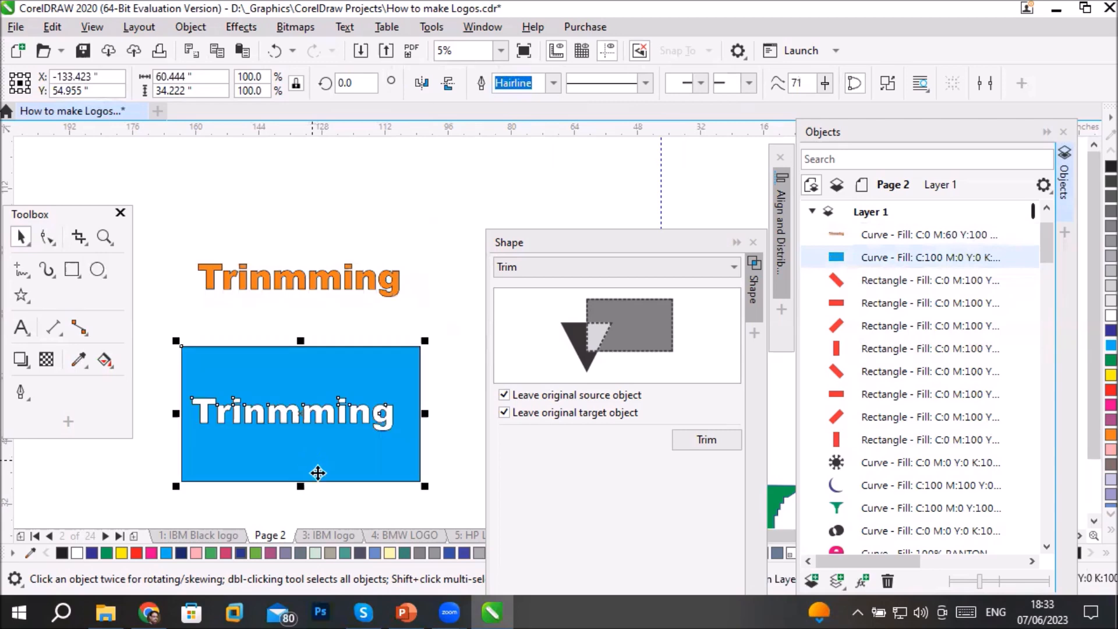
left_click(461, 374)
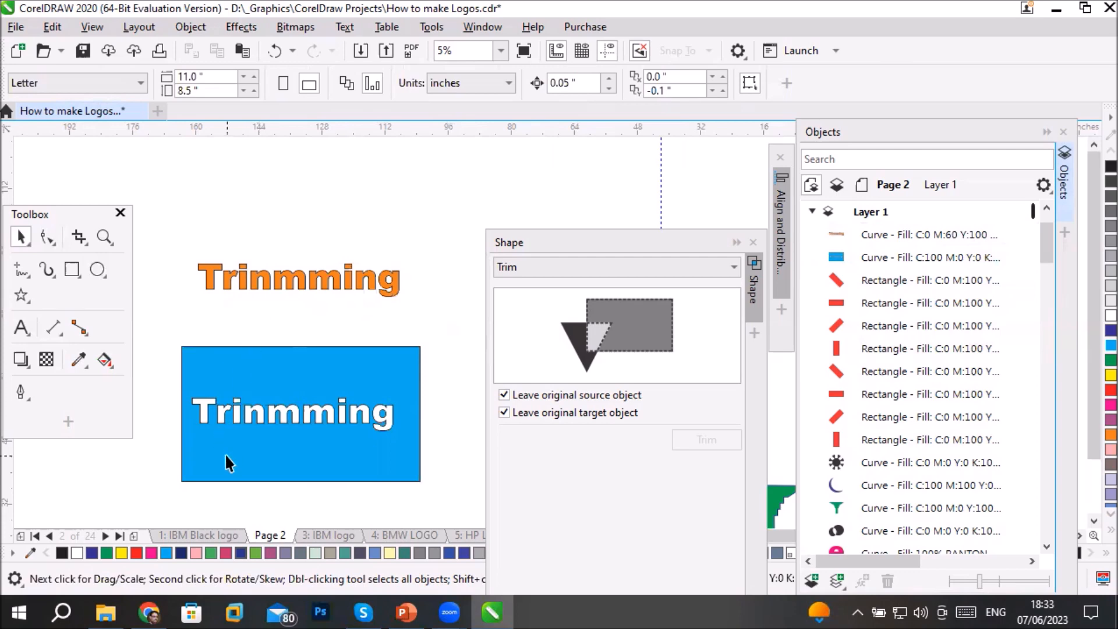
- Compare the orange text curves with the trimmed cyan rectangle, examining the nodes of each with the Shape tool
left_click(239, 482)
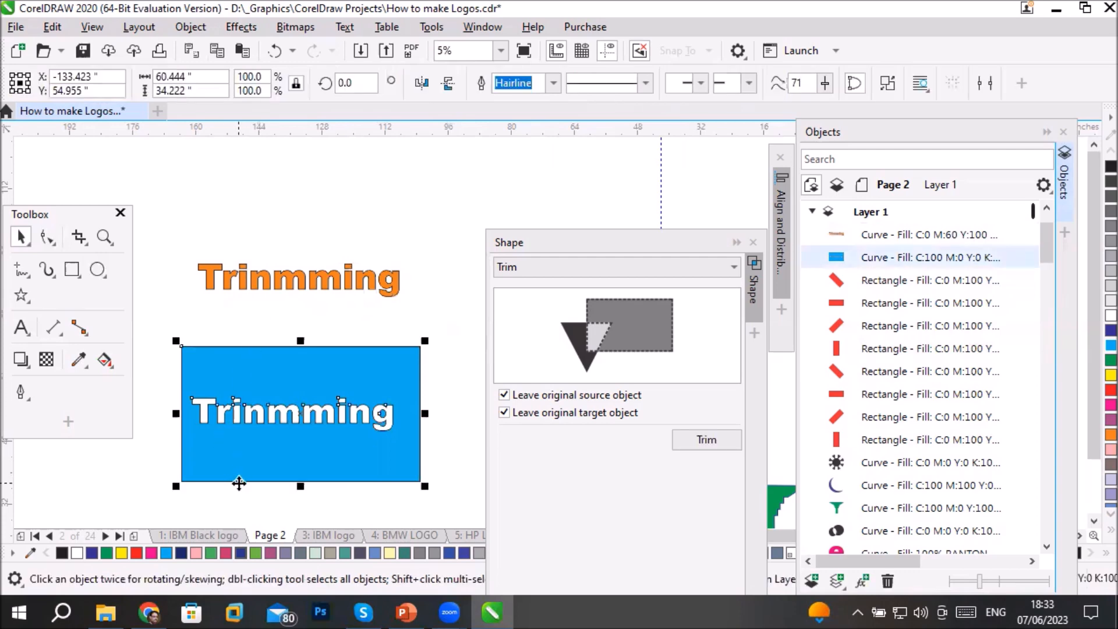
left_click(309, 271)
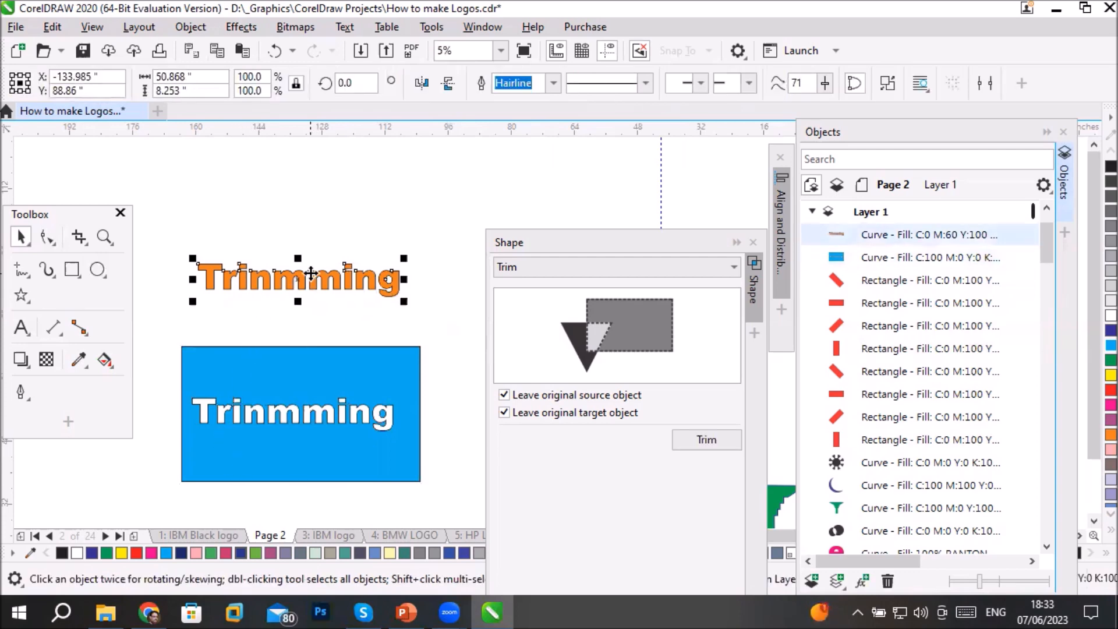
left_click(280, 457)
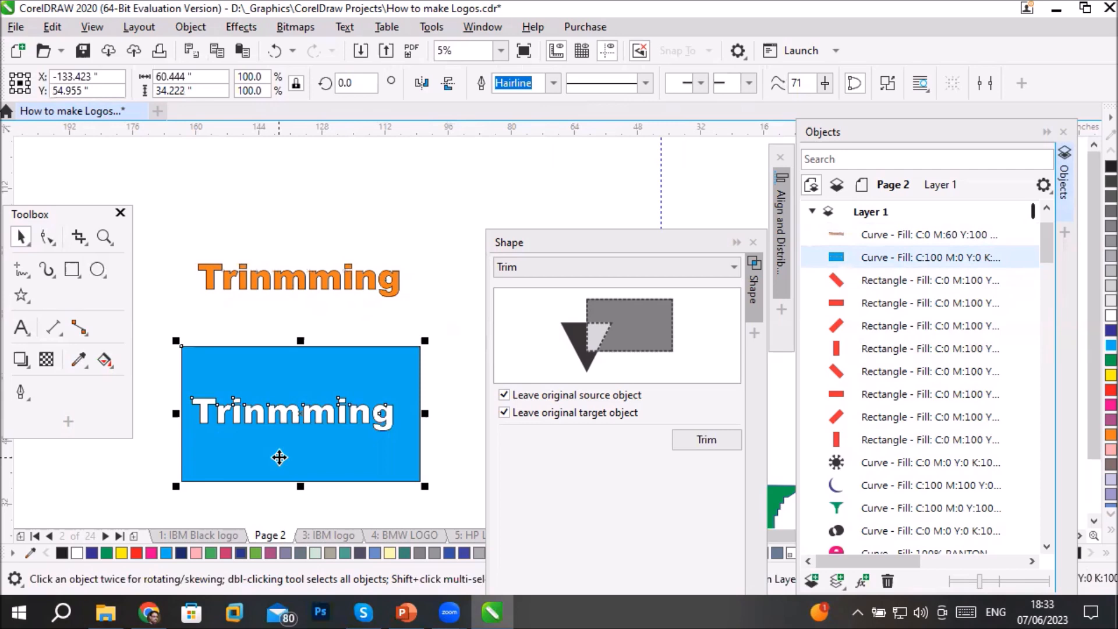
left_click(224, 268)
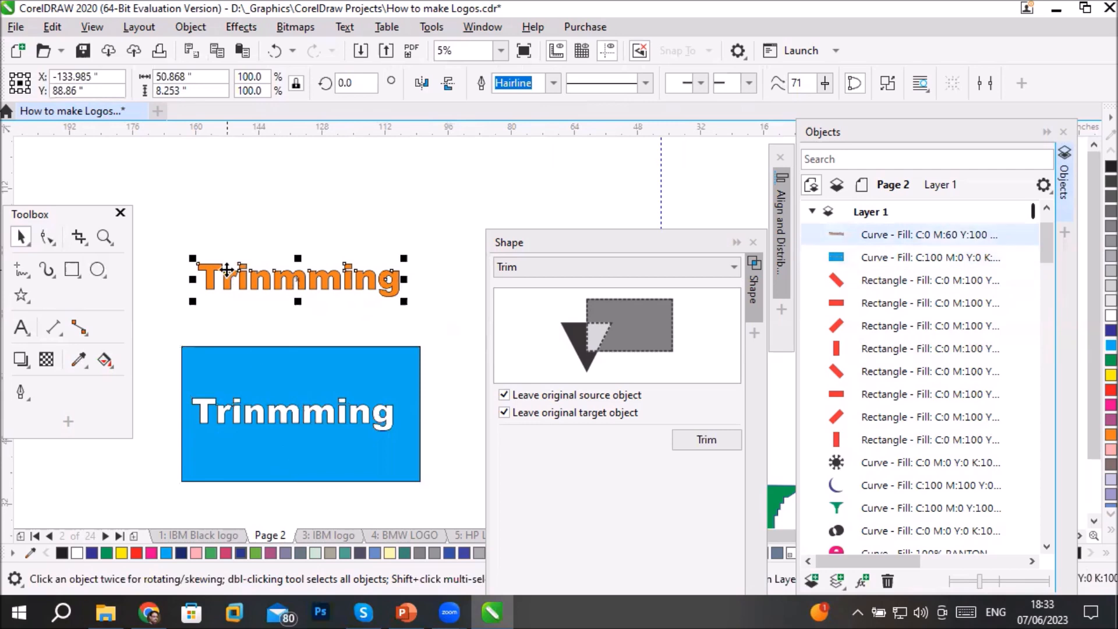
left_click(47, 237)
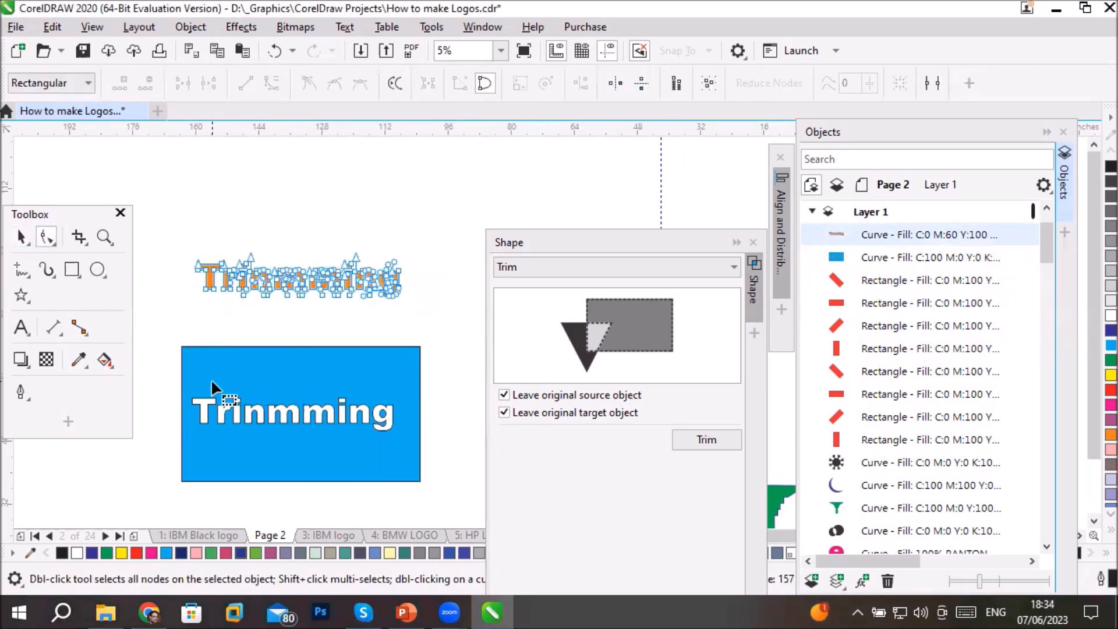
left_click(268, 383)
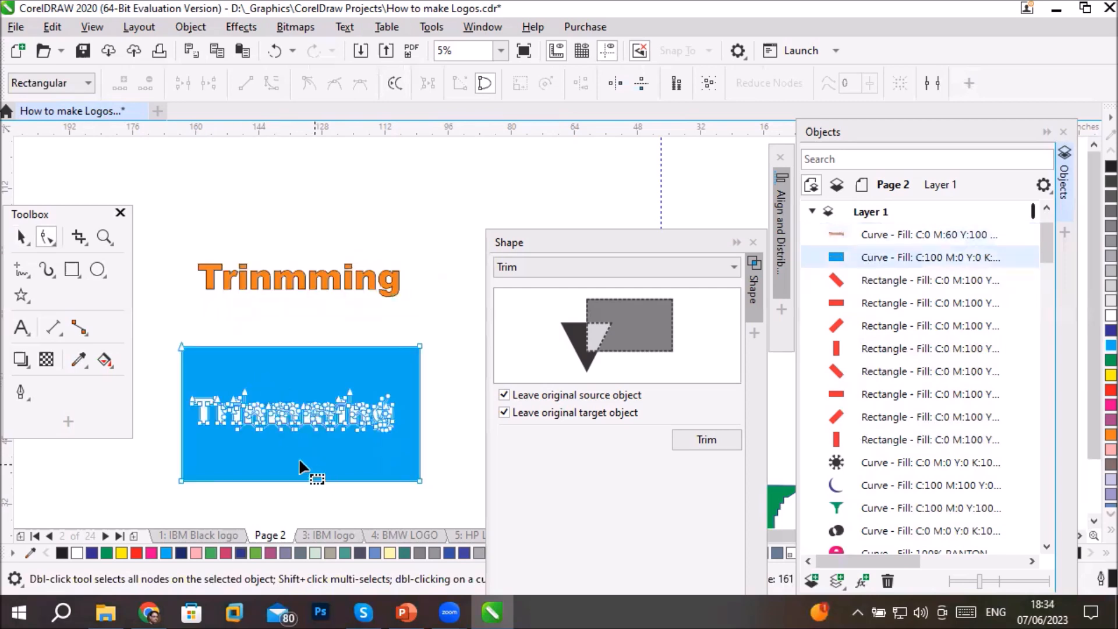
- Fill the trimmed rectangle red and give it a dark blue outline
left_click(21, 237)
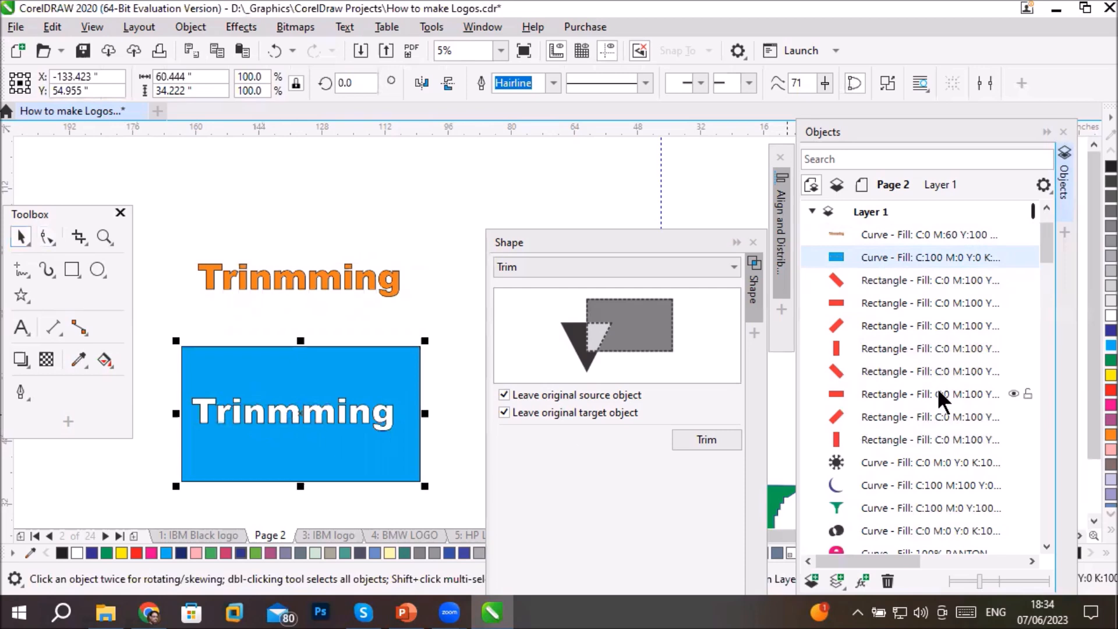
left_click(1110, 391)
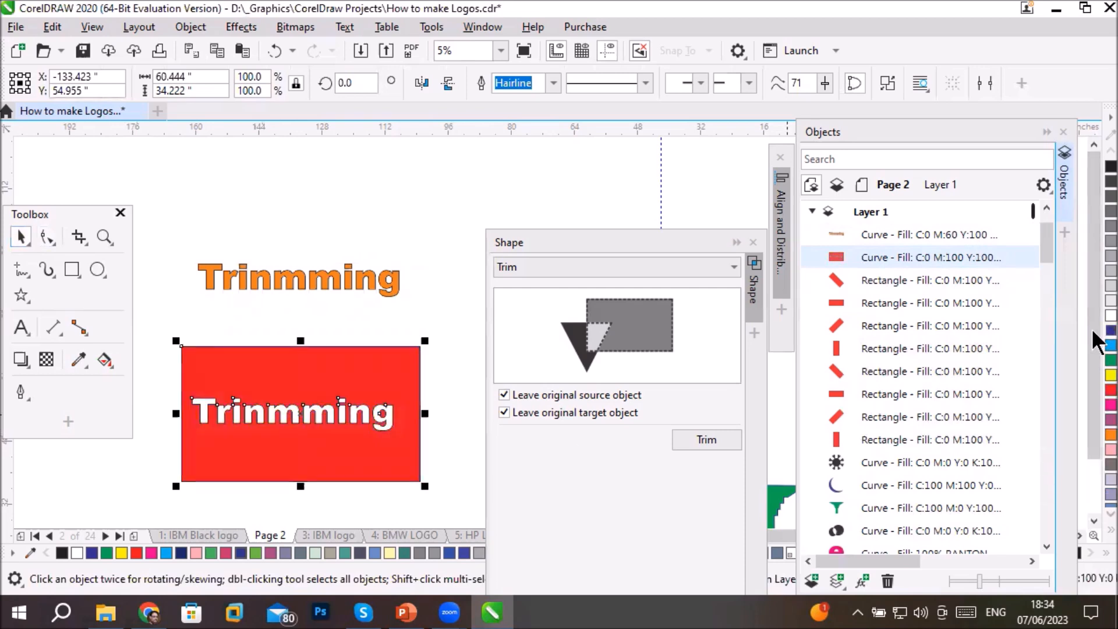
scroll(336, 408, "up", 6)
scroll(281, 416, "down", 5)
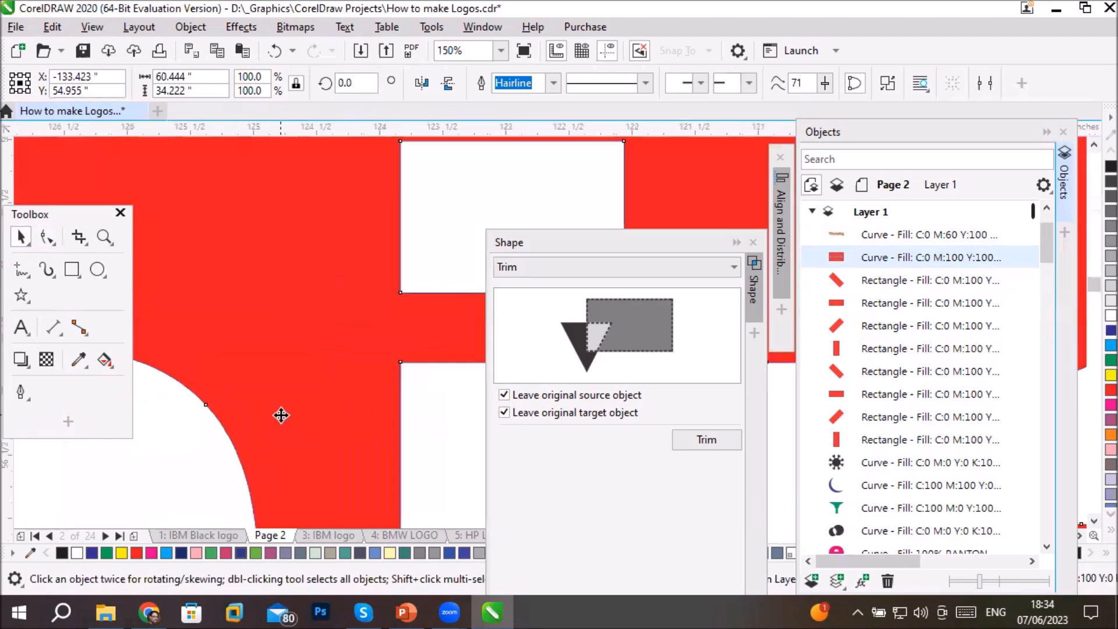
scroll(326, 282, "up", 5)
scroll(336, 171, "down", 6)
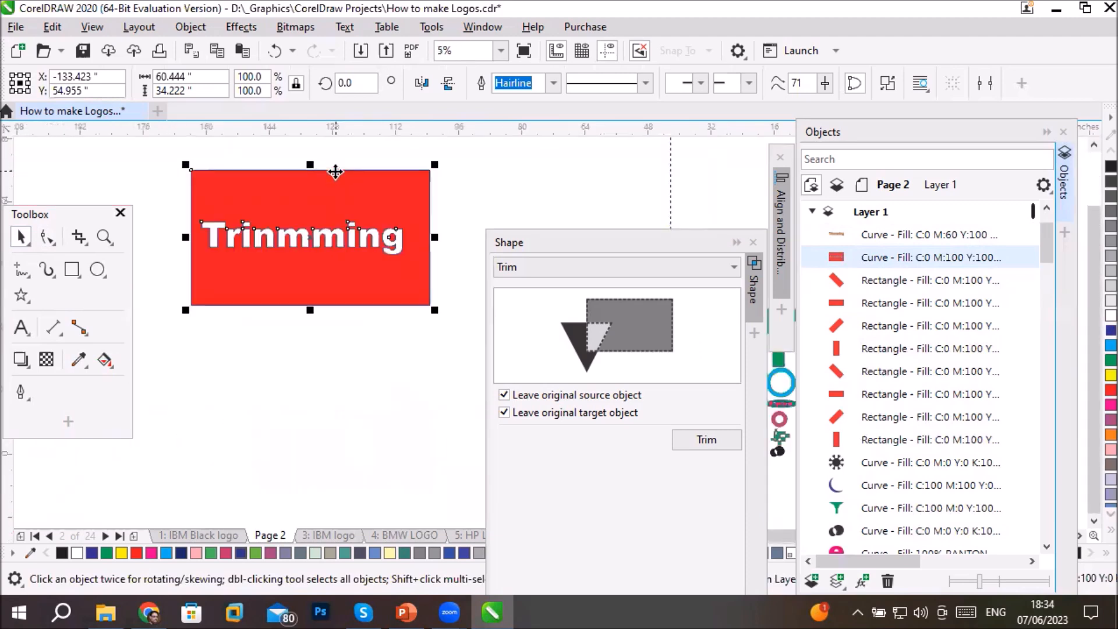
- Try an outline width of 1.0 pt on the red trimmed rectangle and settle on 8.0 pt
left_click(550, 81)
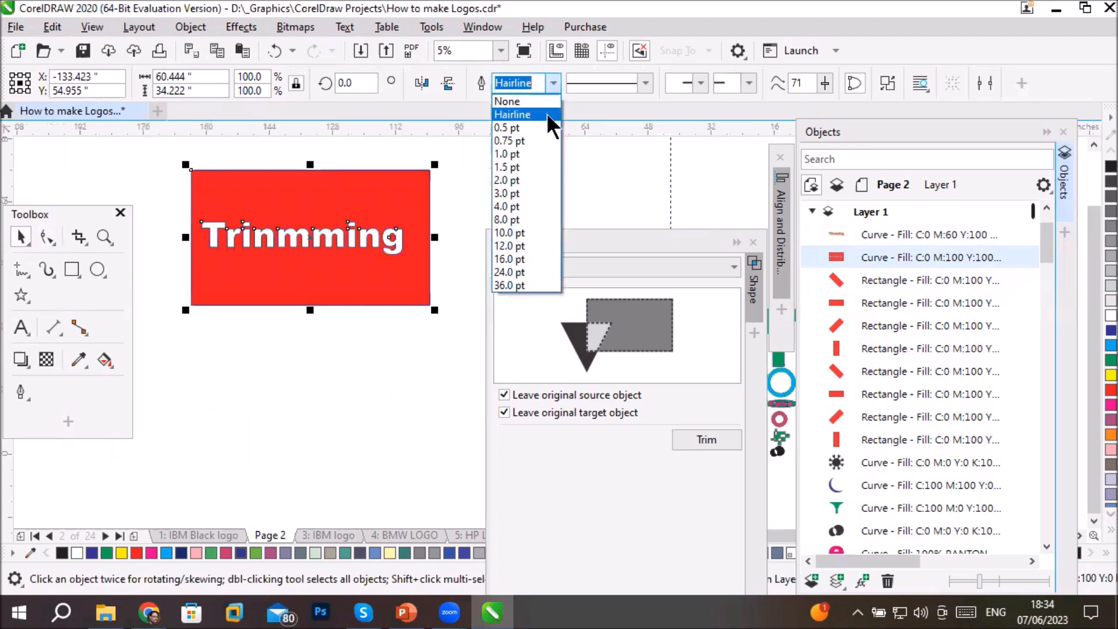
left_click(535, 154)
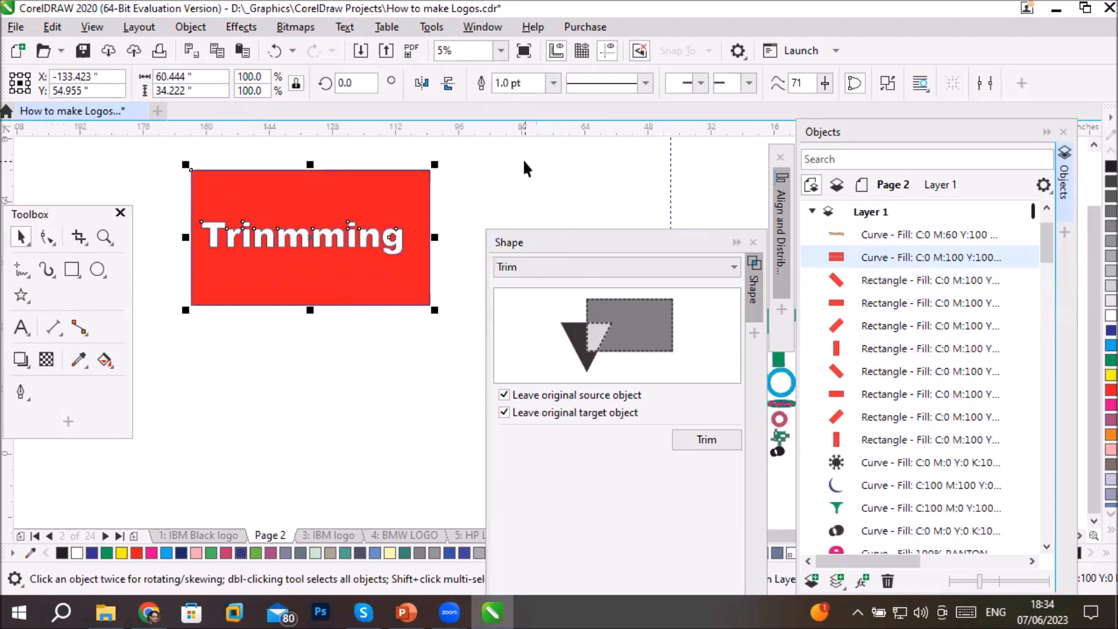
left_click(553, 82)
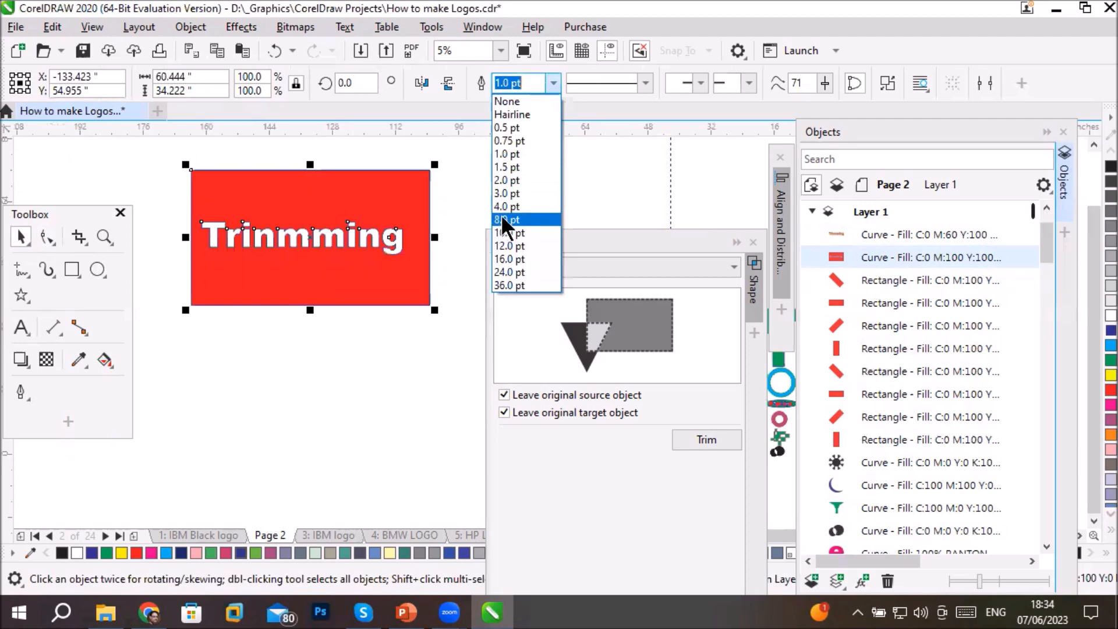
left_click(524, 220)
left_click(313, 354)
left_click(282, 270)
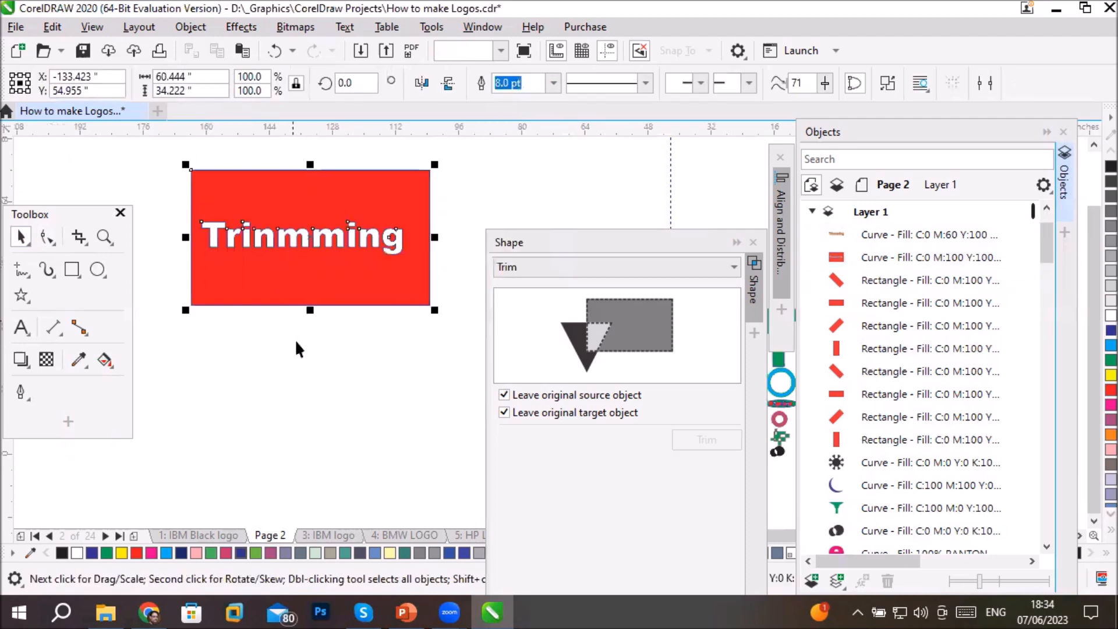
- Examine the blue outline up close along the red rectangle's lower edge and around the cut-out letters
scroll(301, 285, "up", 5)
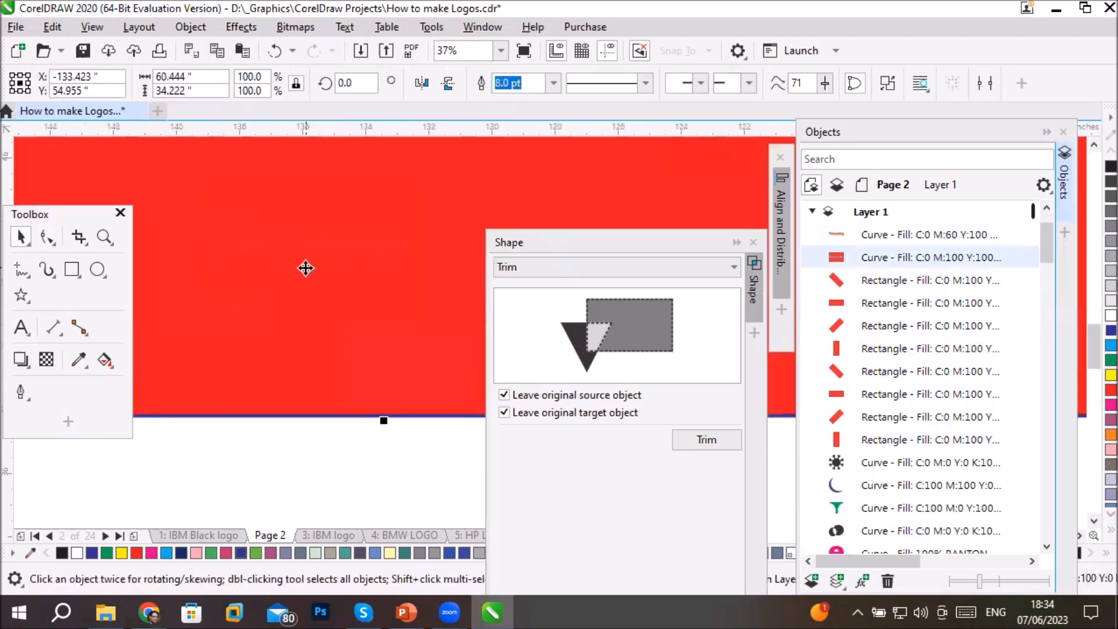
scroll(332, 265, "down", 2)
scroll(212, 325, "down", 1)
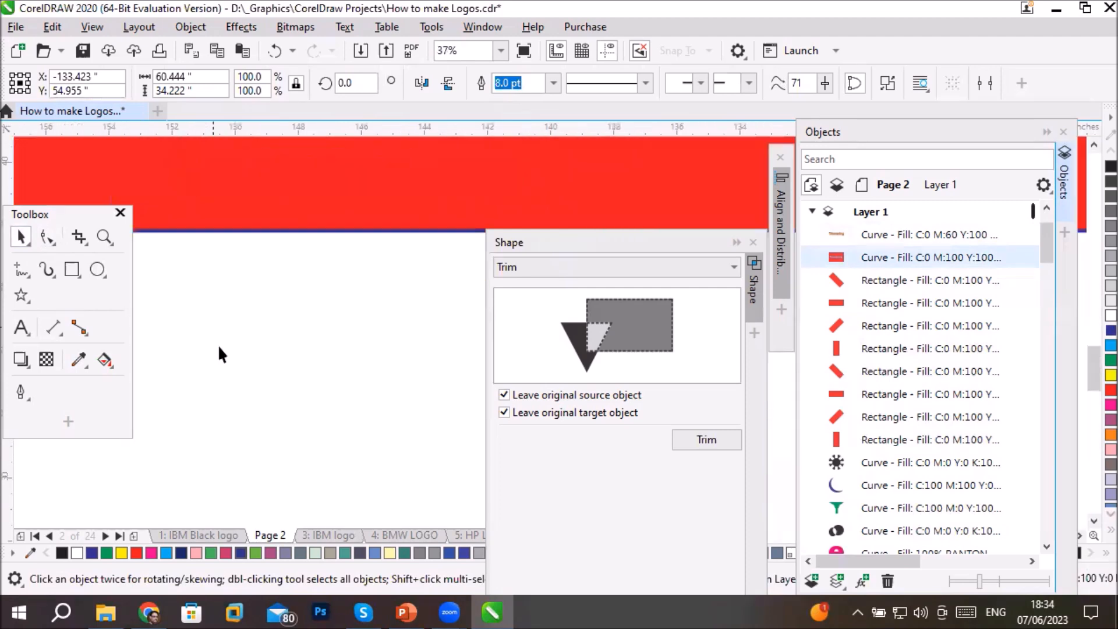
scroll(271, 174, "down", 3)
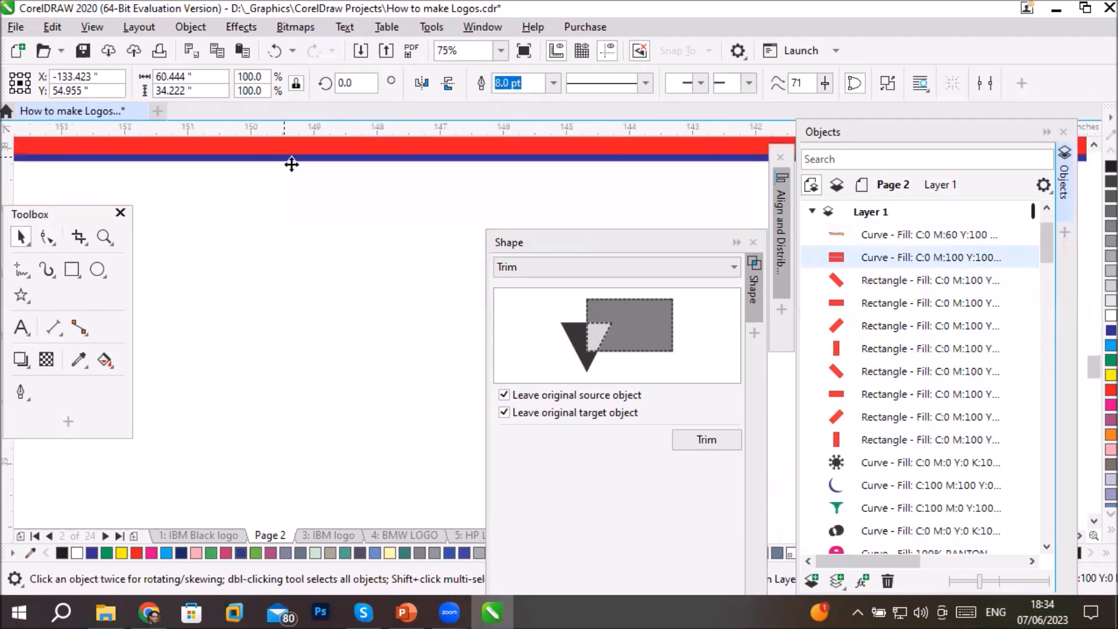
scroll(308, 192, "down", 2)
scroll(323, 192, "up", 4)
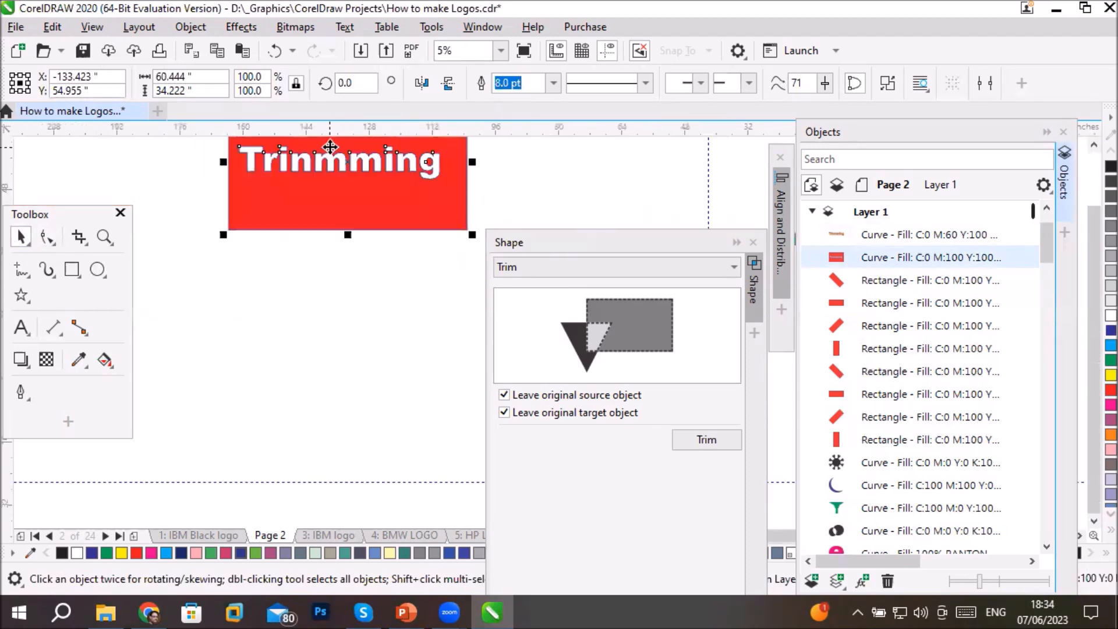
scroll(323, 189, "up", 4)
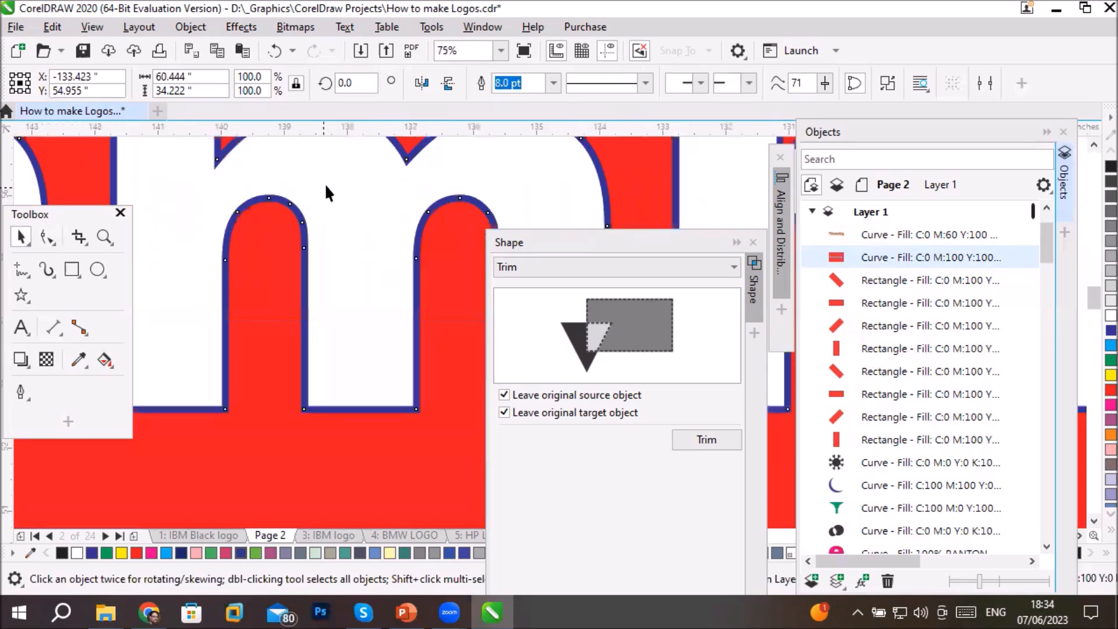
scroll(332, 186, "down", 5)
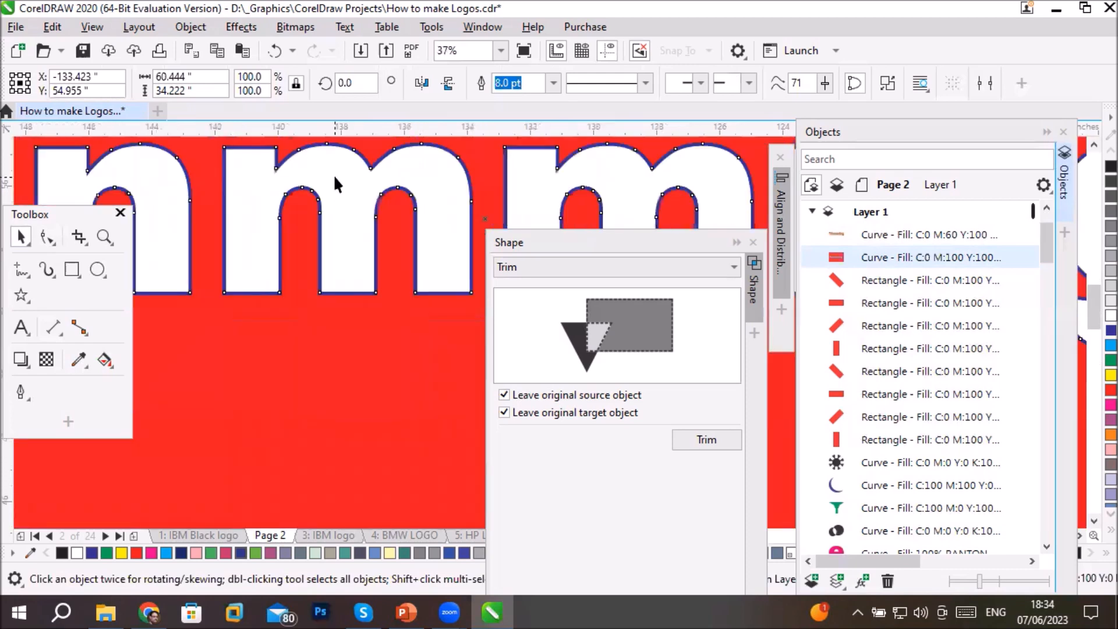
- Draw a circle about 34.4 inches in diameter in the empty area below the black circle with red rays
scroll(334, 176, "down", 3)
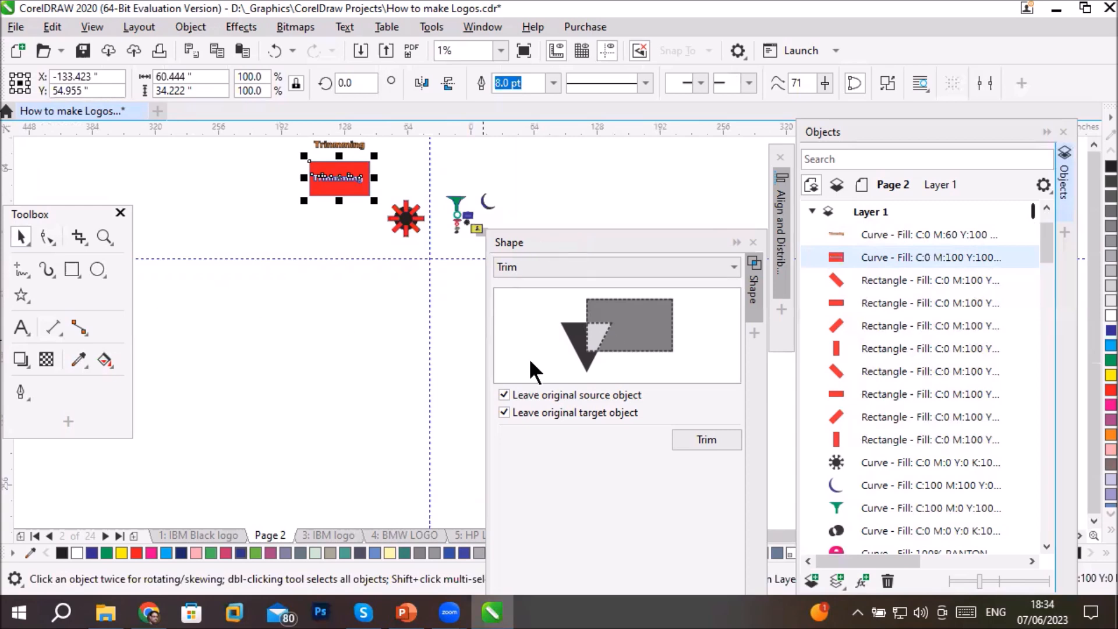
left_click(568, 274)
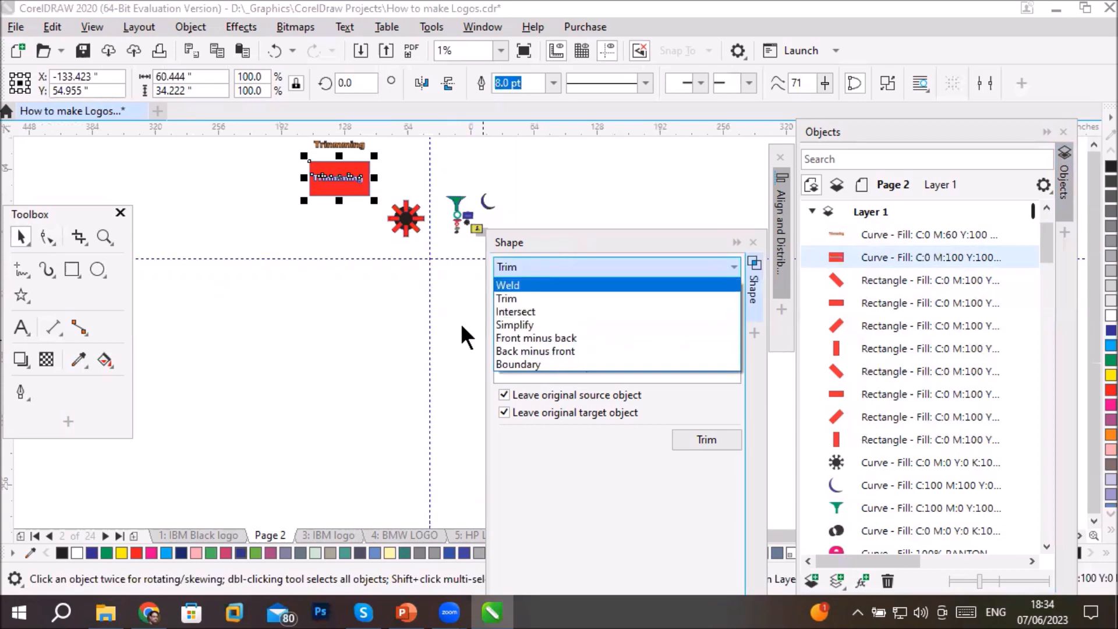
scroll(432, 225, "up", 1)
scroll(432, 225, "up", 1)
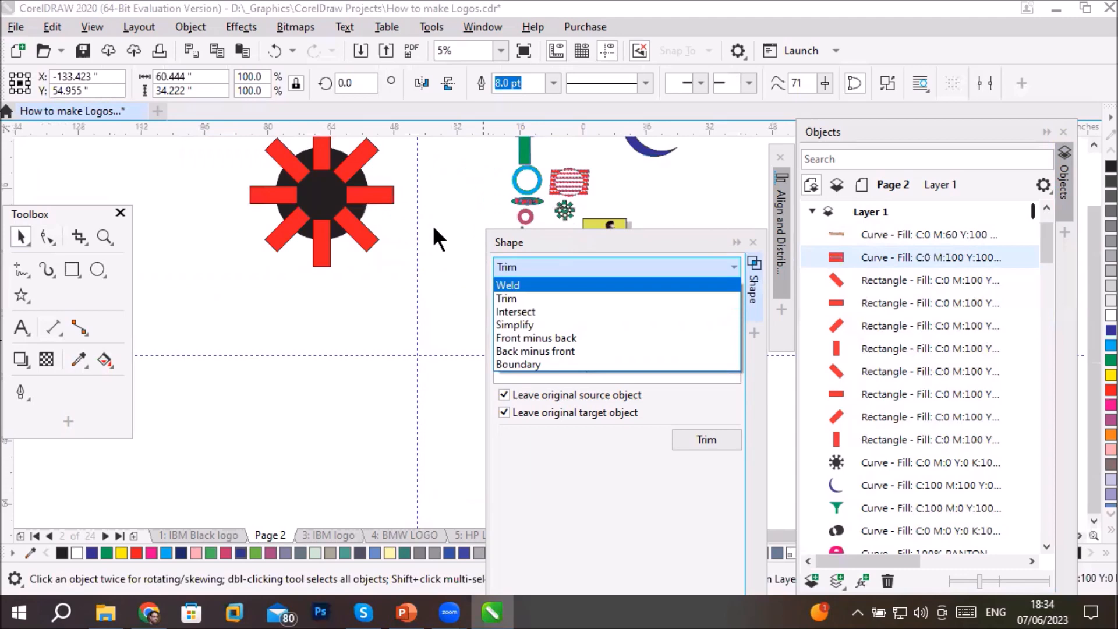
left_click(96, 269)
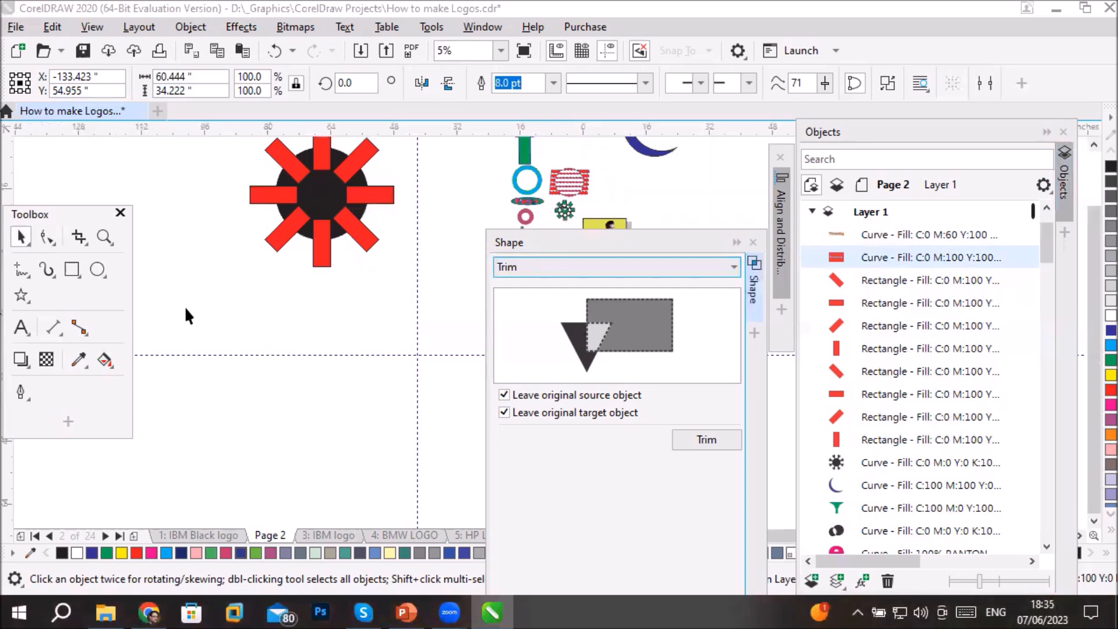
left_click(96, 269)
left_click_drag(216, 302, 351, 438)
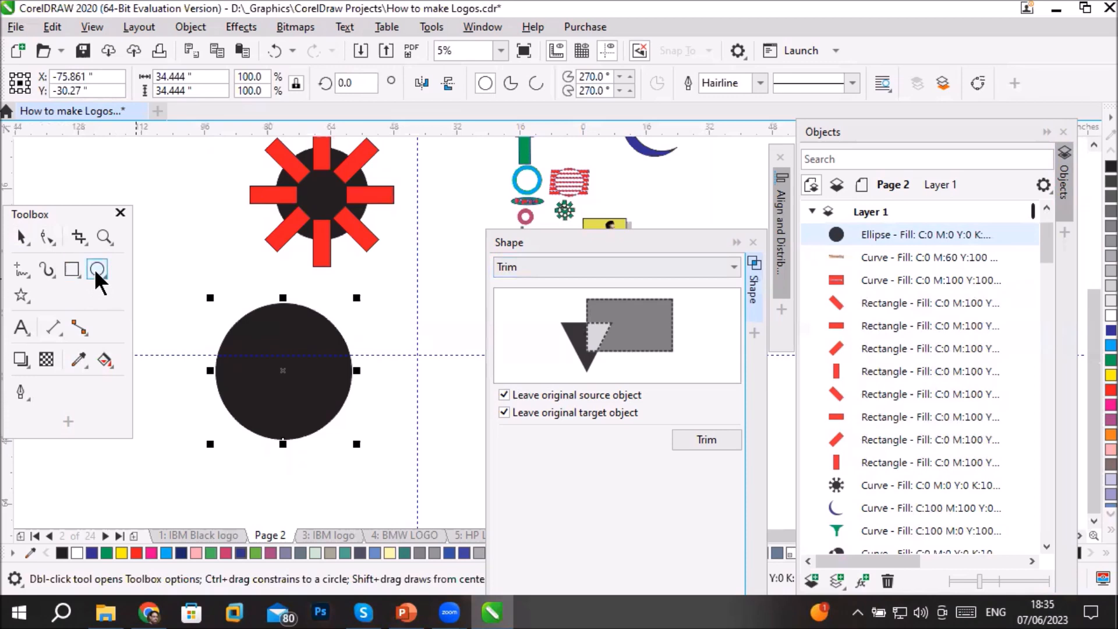
- Fill the new circle cyan and place a copy about 25.8 inches to its right, overlapping the original
left_click(1109, 344)
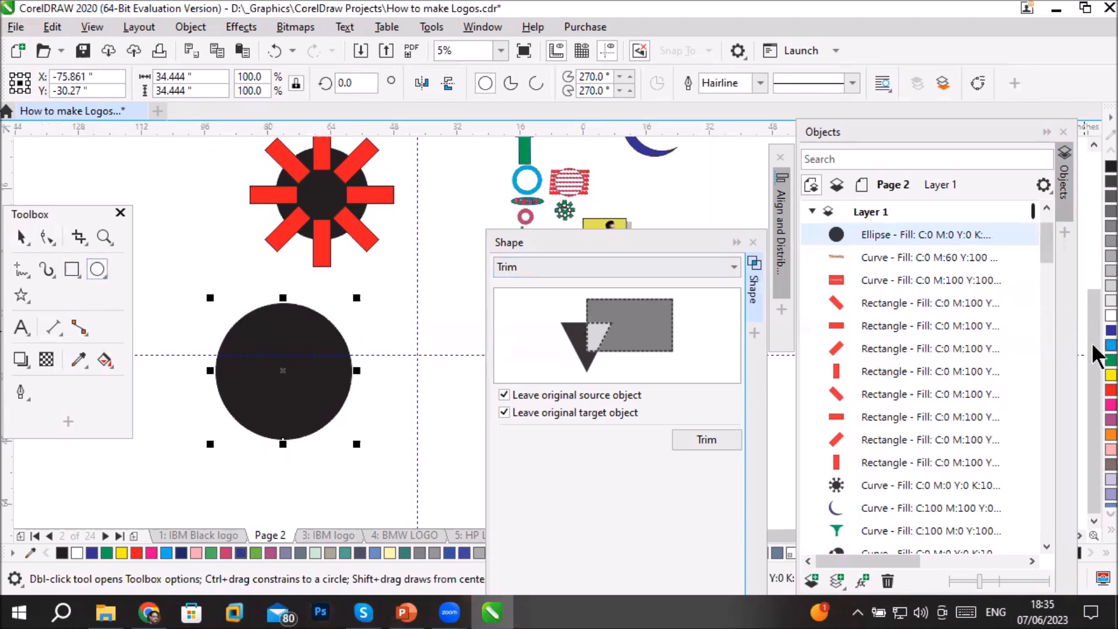
left_click(21, 237)
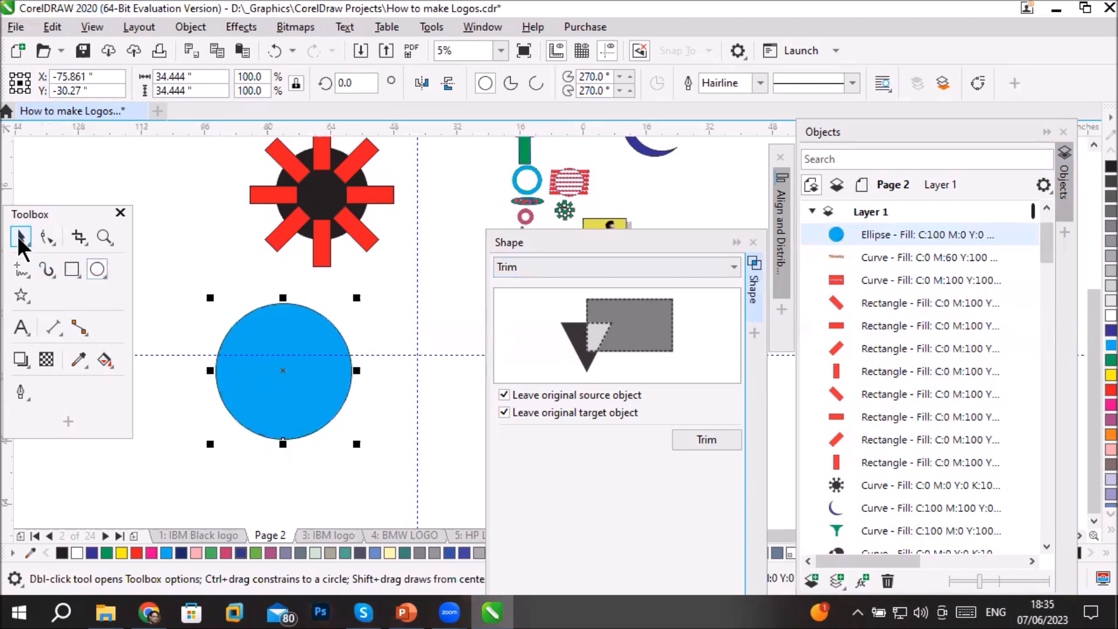
left_click_drag(320, 400, 419, 403)
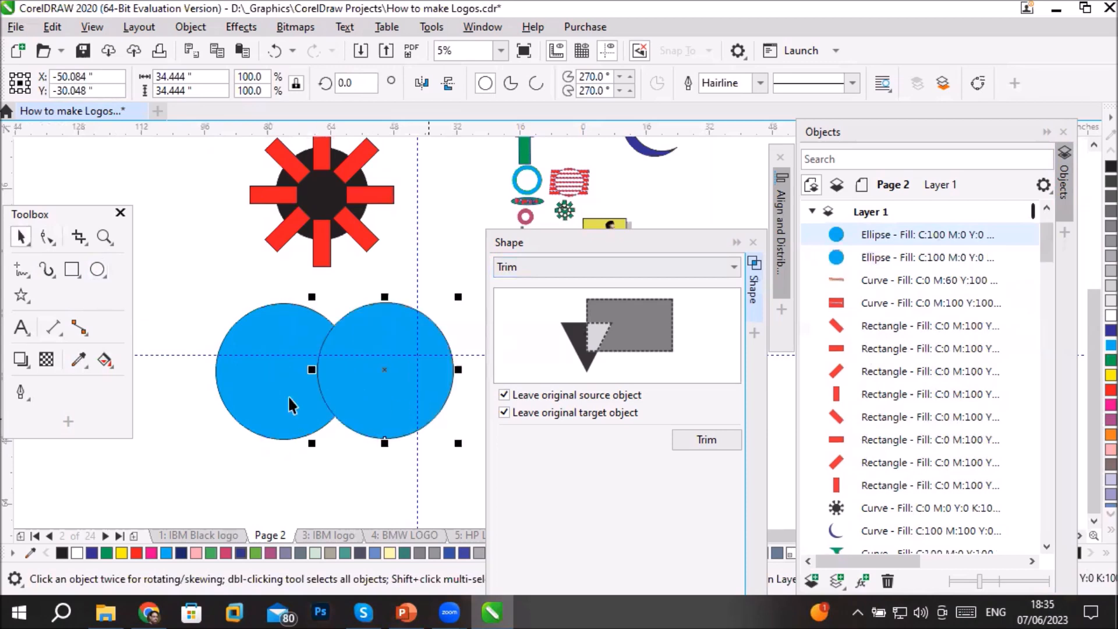
- Intersect the two overlapping cyan circles without leaving the original source or target object
left_click(274, 324, "shift")
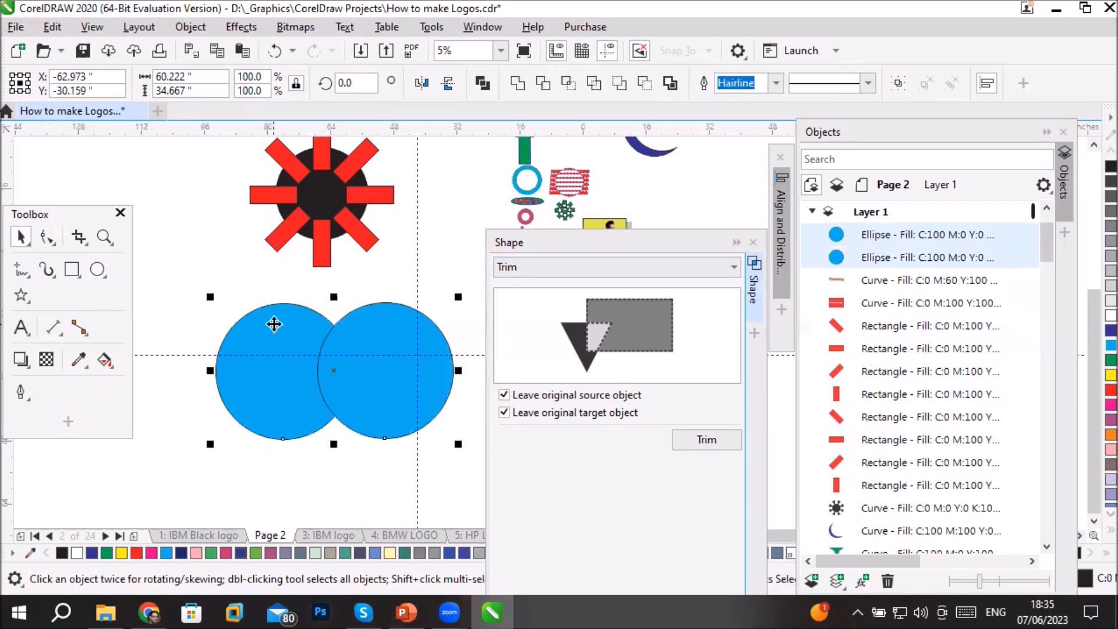
left_click(682, 267)
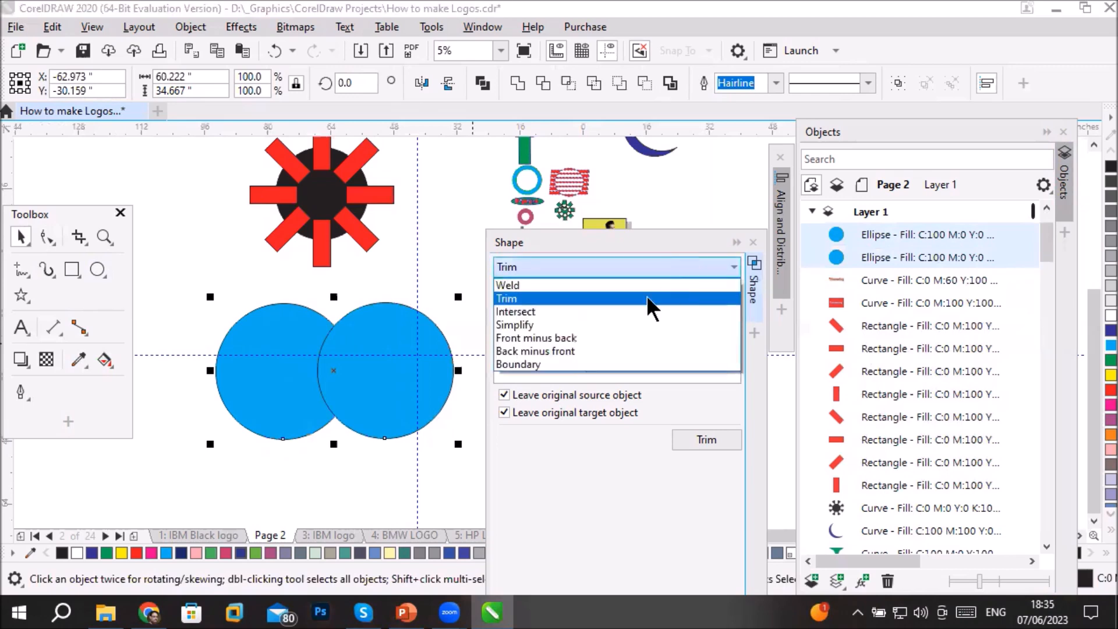
left_click(606, 312)
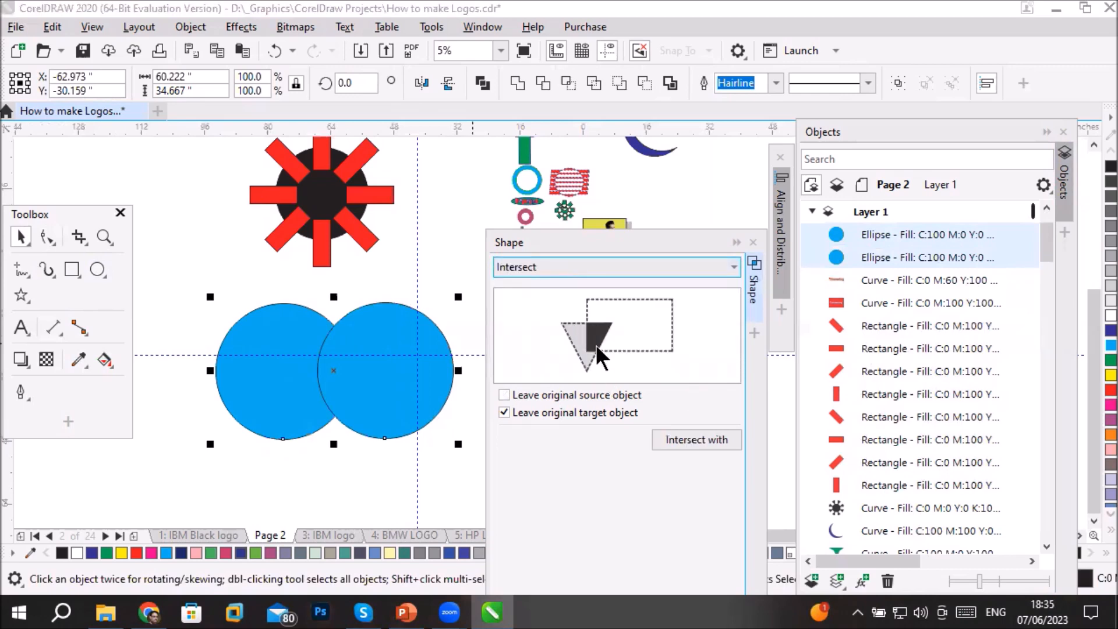
left_click(520, 412)
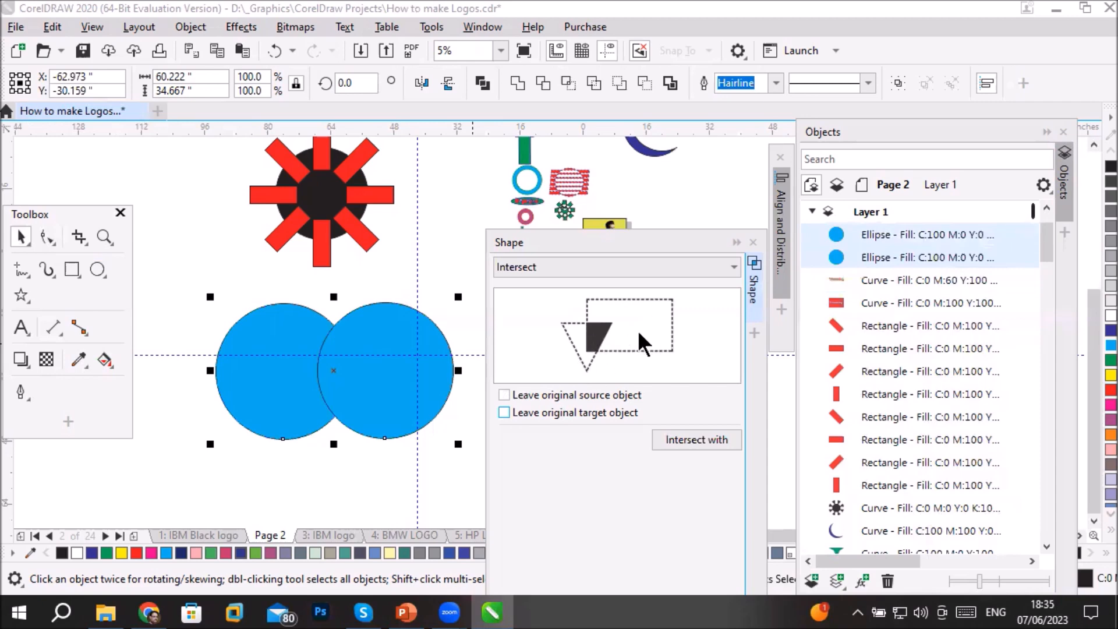
left_click(688, 440)
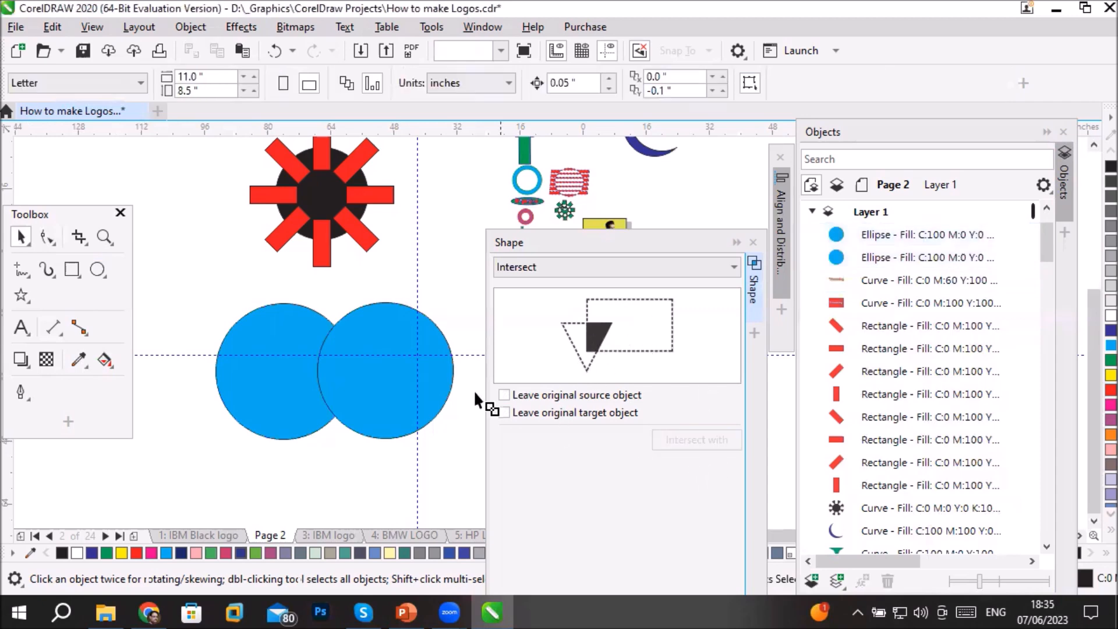
left_click(271, 374)
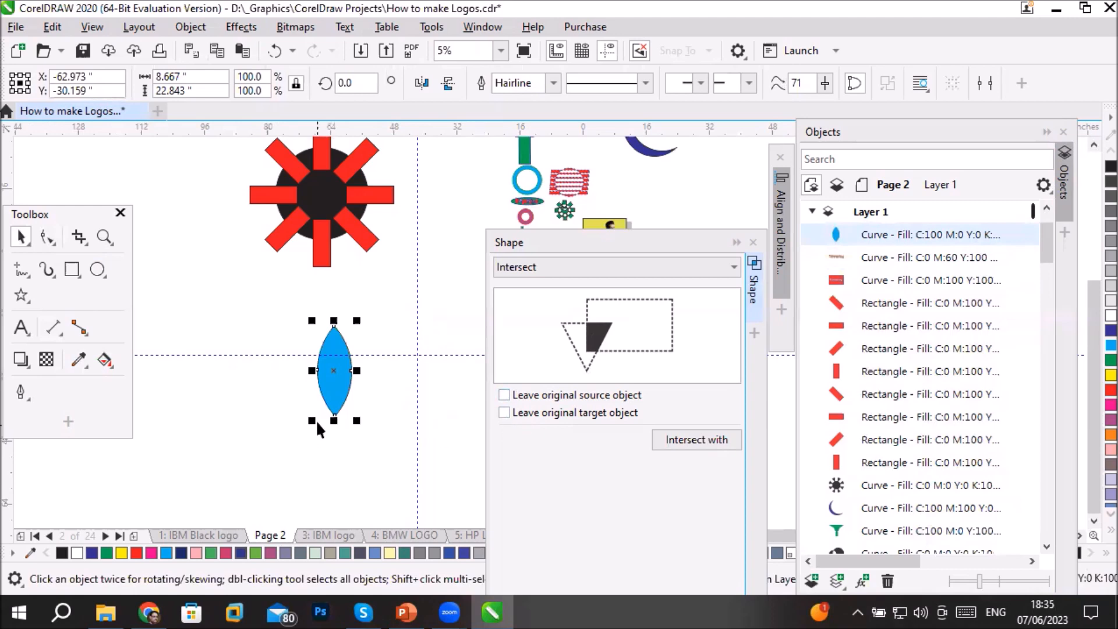
- Move the cyan petal's rotation centre just below its lower tip and create a copy rotated 45° clockwise around it
scroll(315, 420, "down", 2)
scroll(315, 421, "up", 2)
left_click(337, 387)
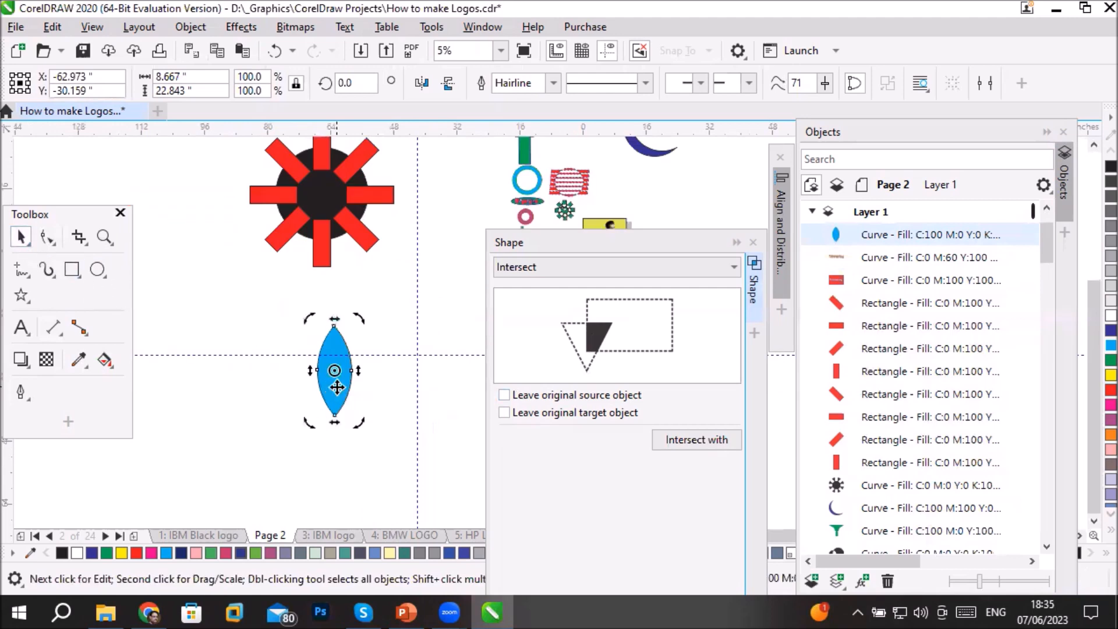
left_click_drag(334, 371, 334, 421)
left_click_drag(361, 319, 399, 379)
right_click(398, 379)
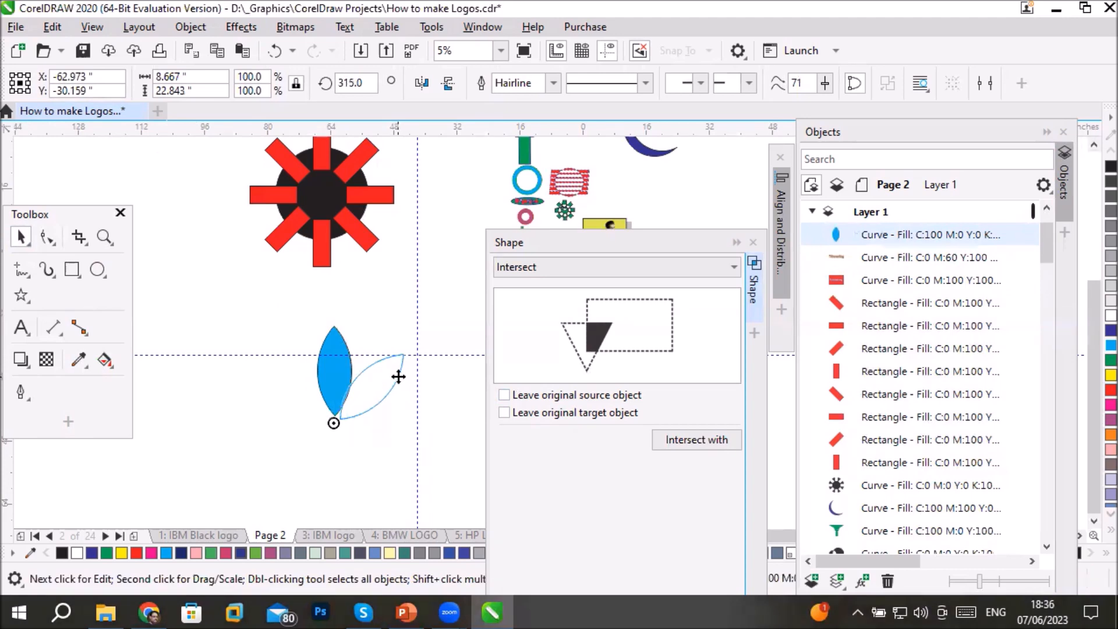
- Repeat the rotated petal copy around the same centre to complete an eight-petal flower
key("ctrl+r")
key("ctrl+r")
key("ctrl+r")
key("ctrl+r")
key("ctrl+r")
key("ctrl+r")
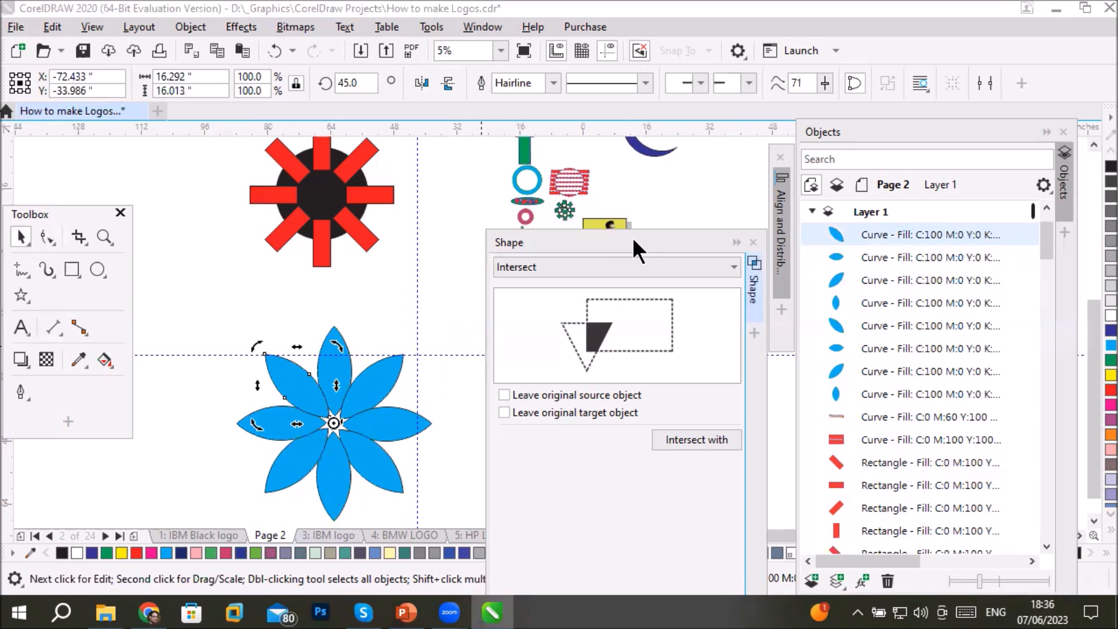
- Move the Shape docker farther from the flower and display the available shaping operations
left_click_drag(632, 236, 716, 188)
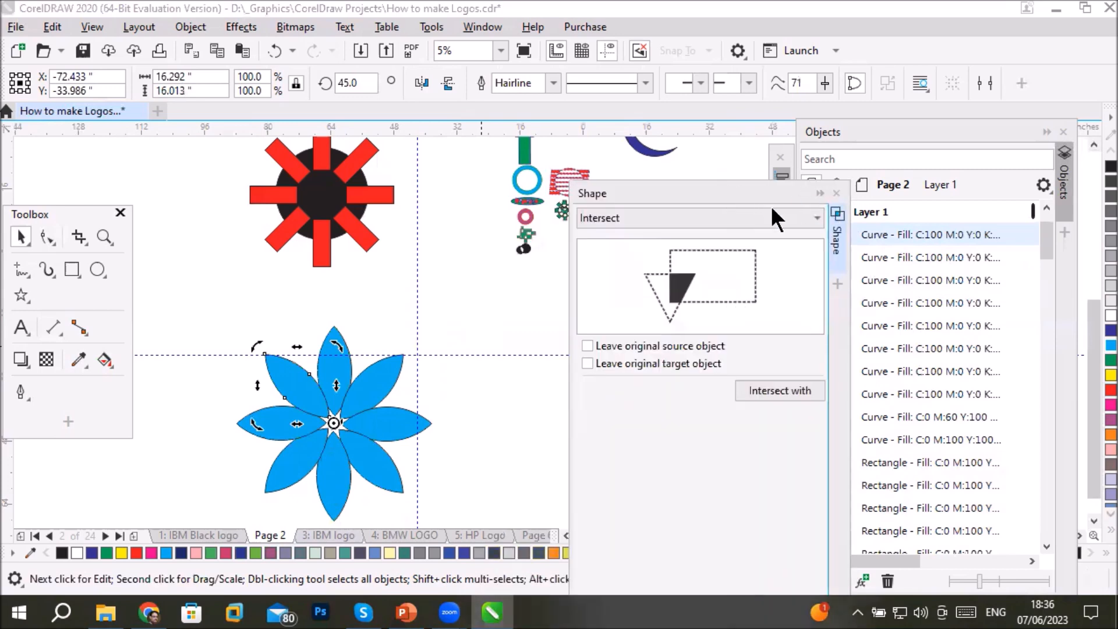
left_click(748, 217)
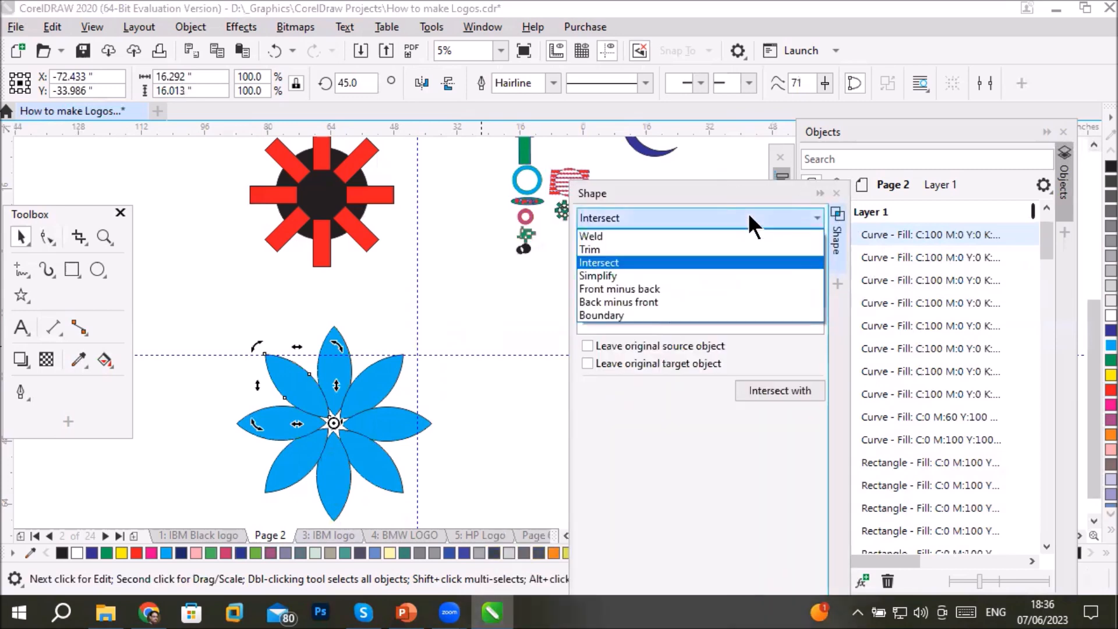
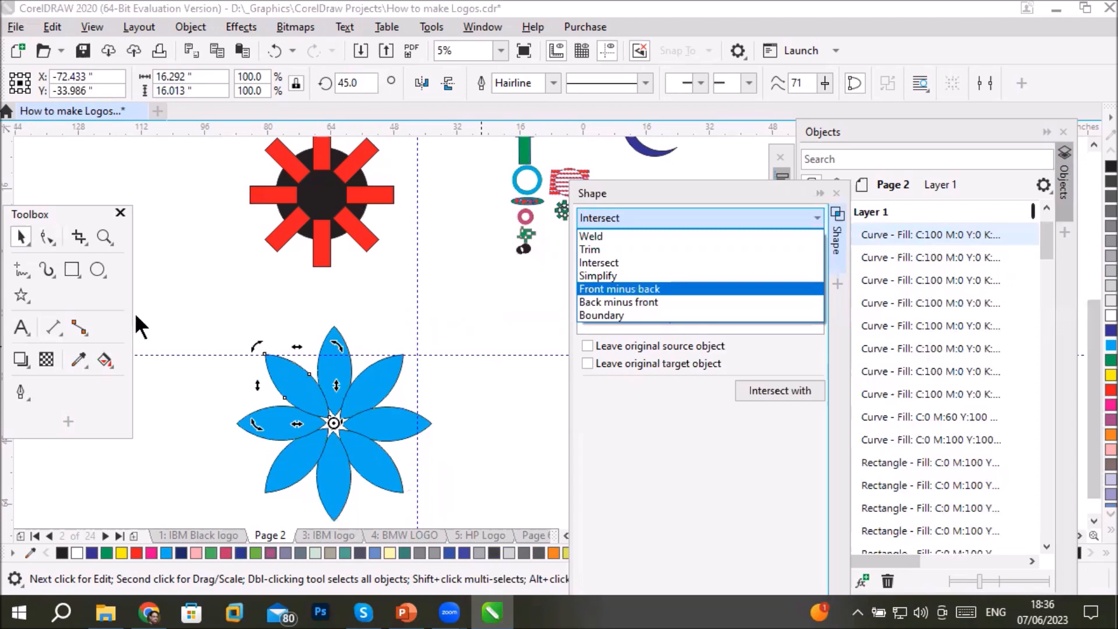
- Draw a black circle about 23.8 in wide above the flower, add a slightly offset cyan copy over it, and select both
left_click(109, 270)
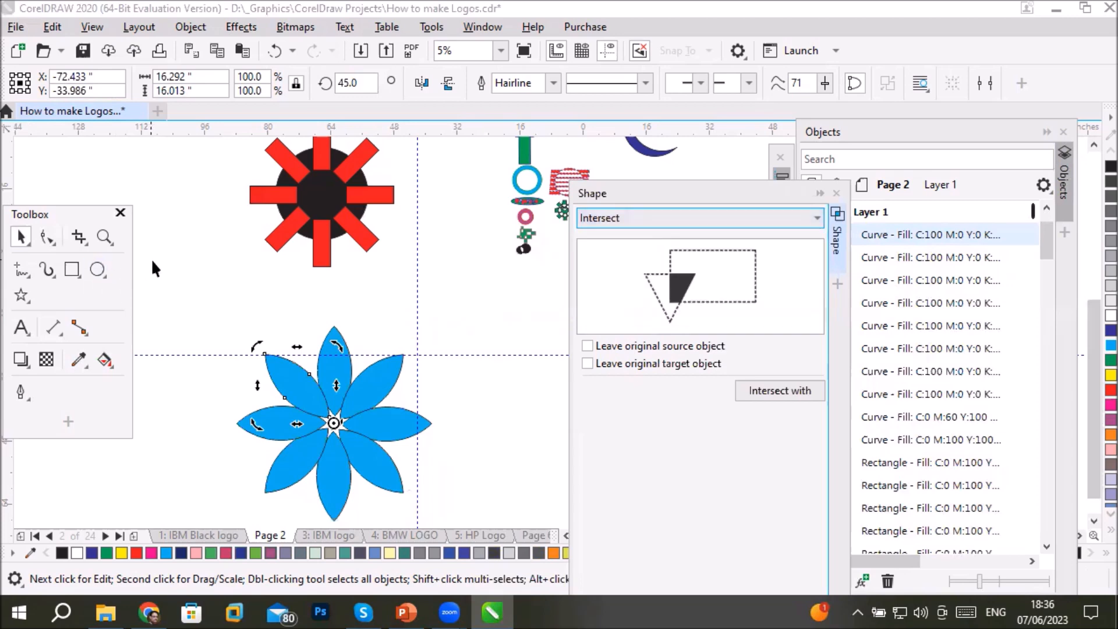
left_click(97, 270)
left_click_drag(165, 254, 259, 348)
left_click(22, 234)
left_click_drag(209, 283, 214, 278)
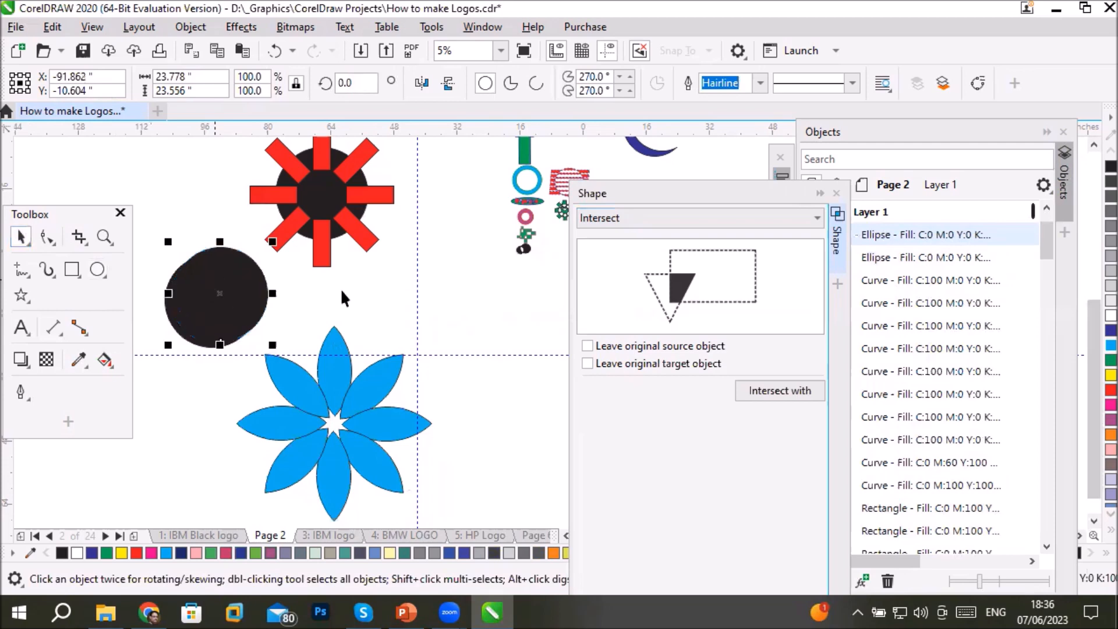
left_click(1109, 345)
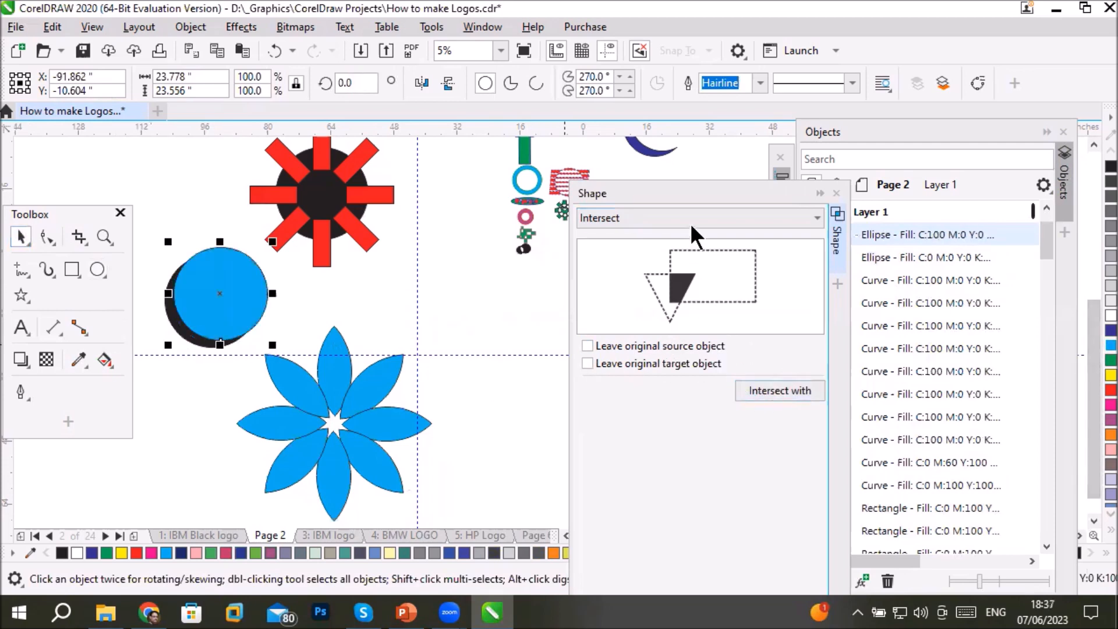
left_click_drag(141, 224, 273, 358)
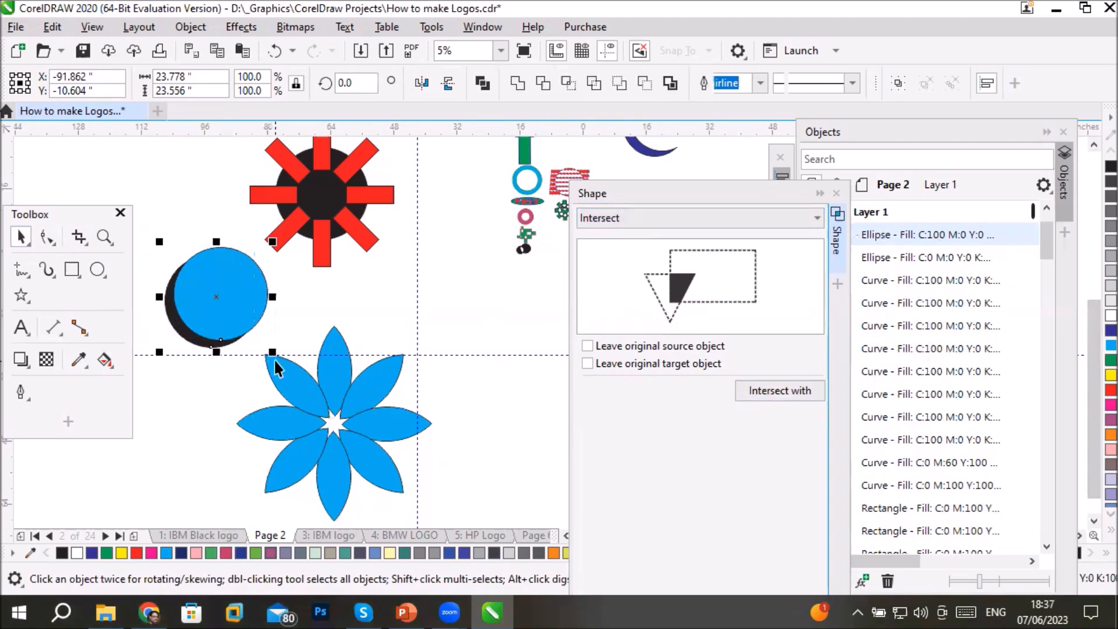
- Try Front minus back on the overlapping cyan and black circles and undo the result, twice over
left_click(687, 225)
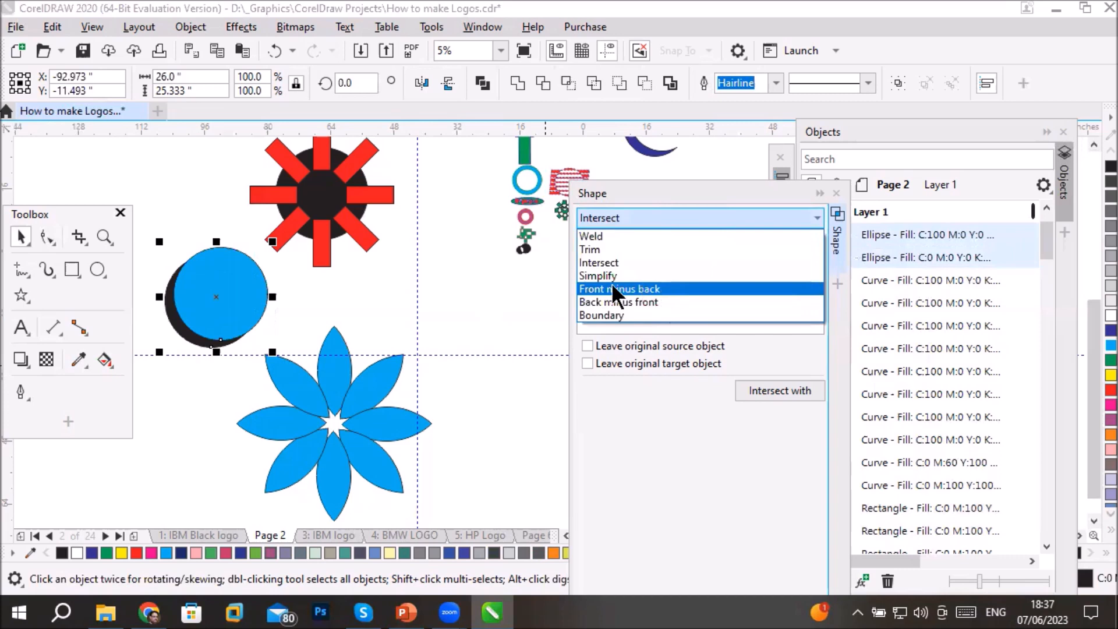
left_click(651, 290)
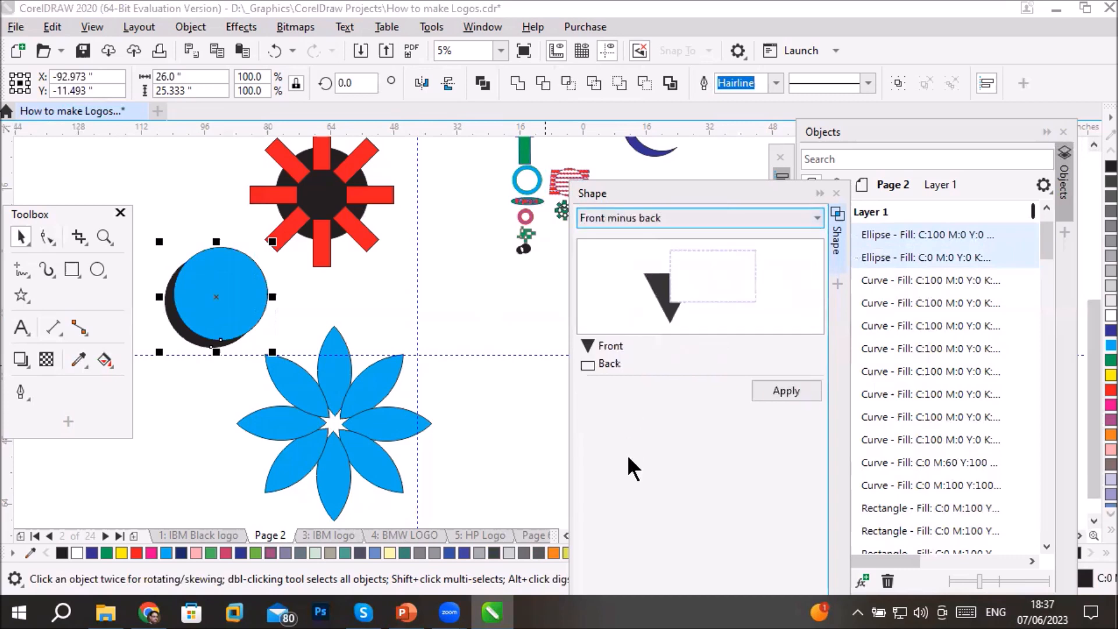
left_click(785, 392)
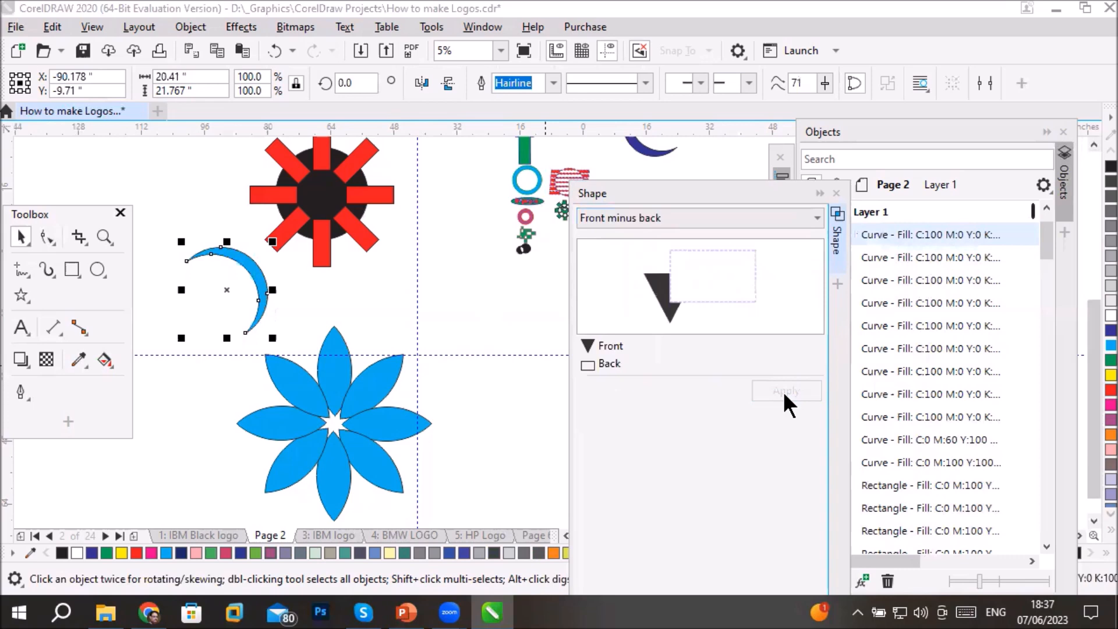
key("ctrl+z")
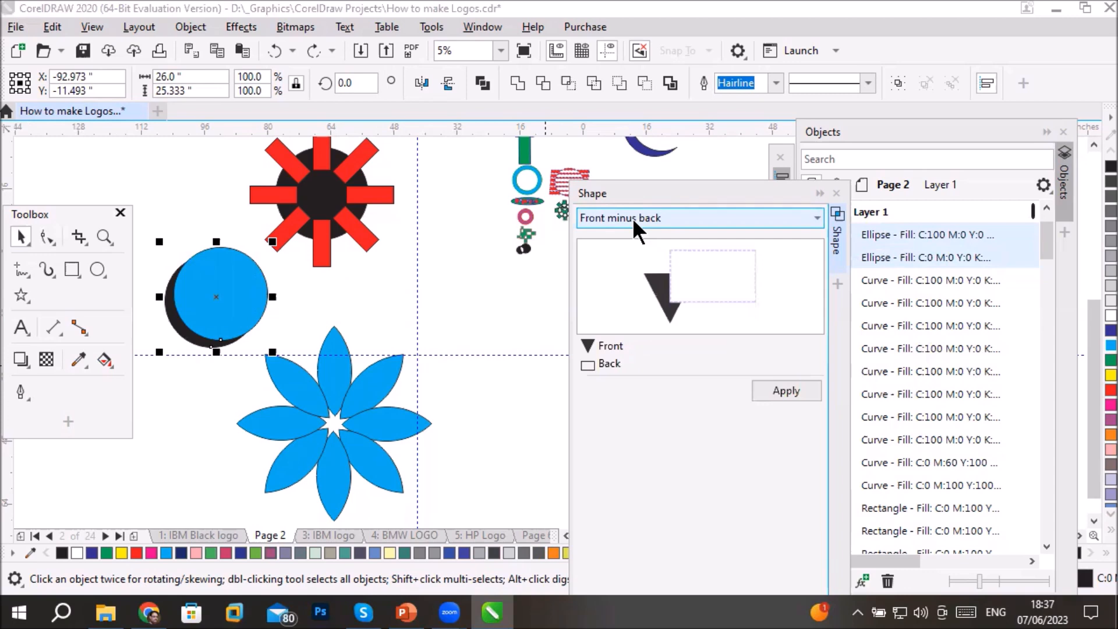
left_click(784, 387)
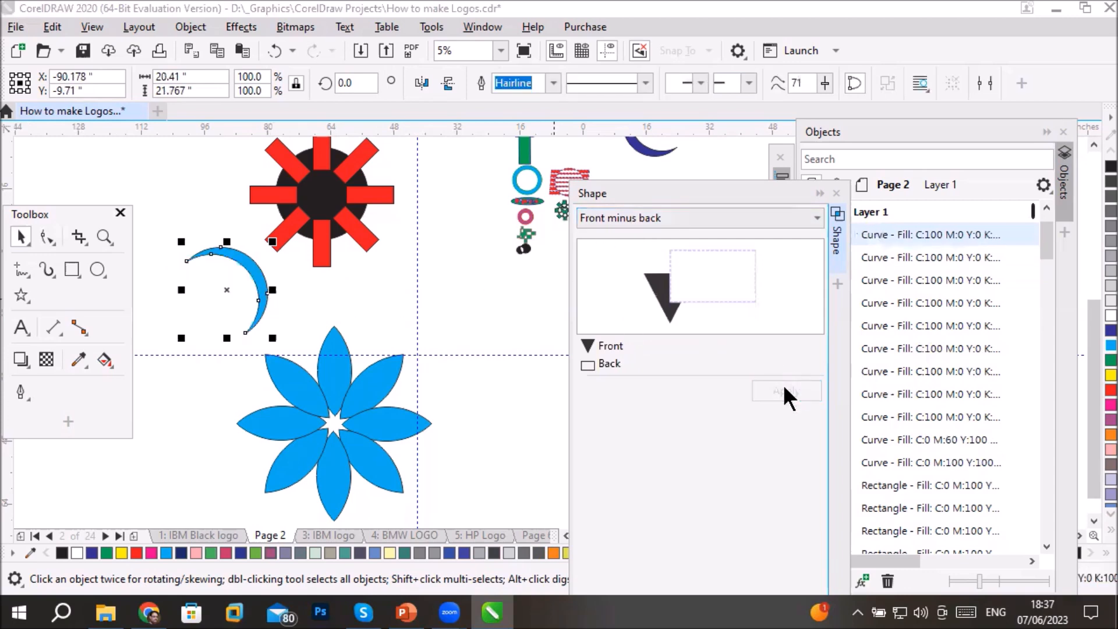
key("ctrl+z")
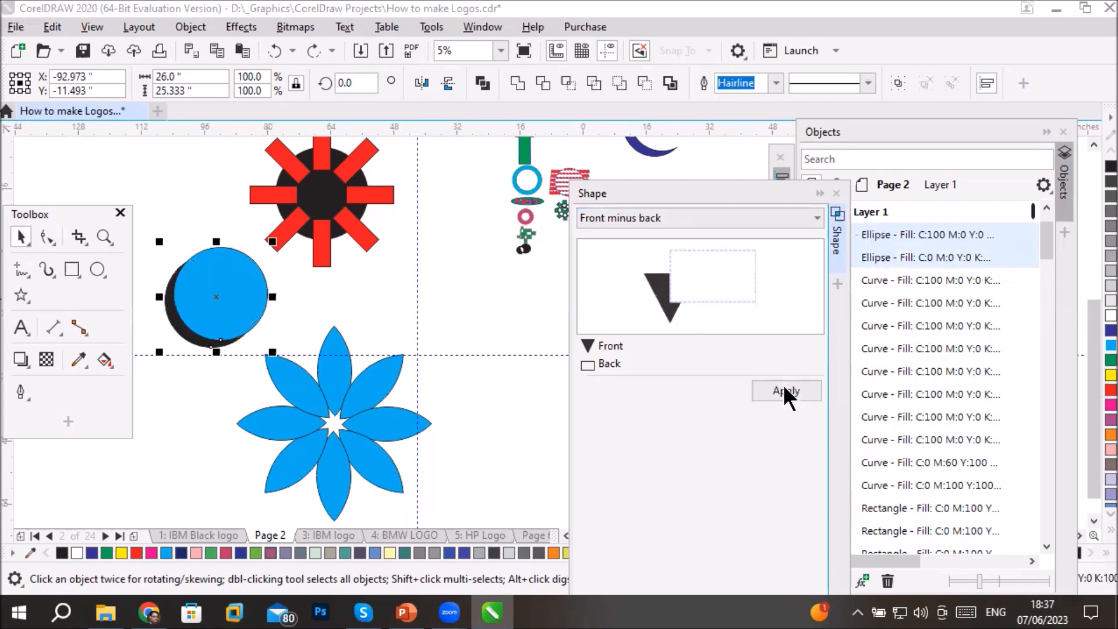
- Apply Back minus front to the two overlapping circles to cut a black crescent
left_click(744, 217)
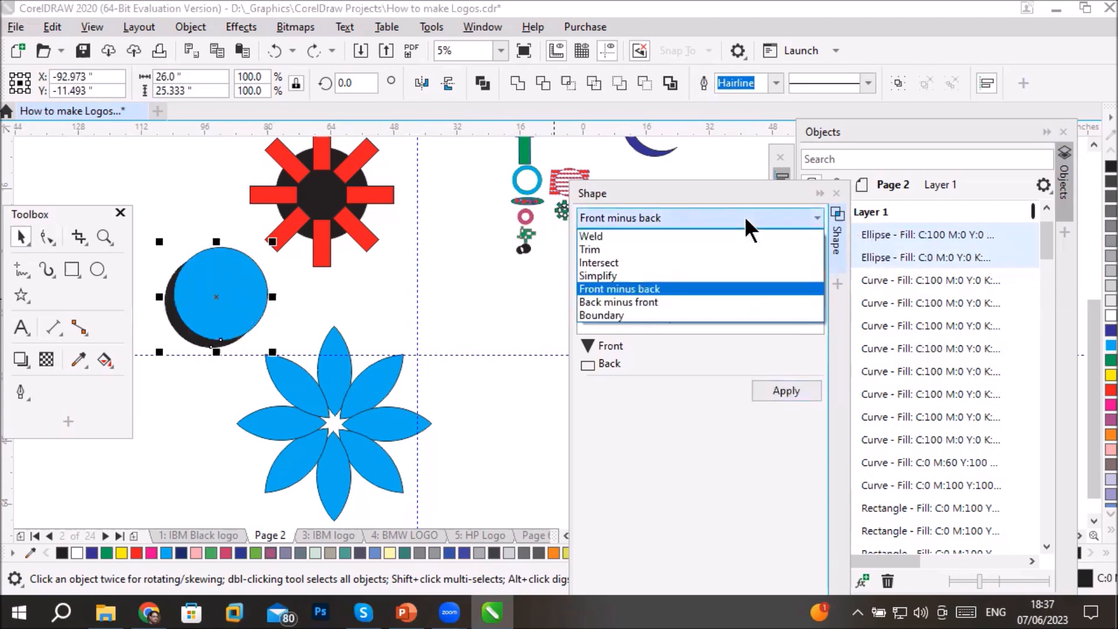
left_click(655, 300)
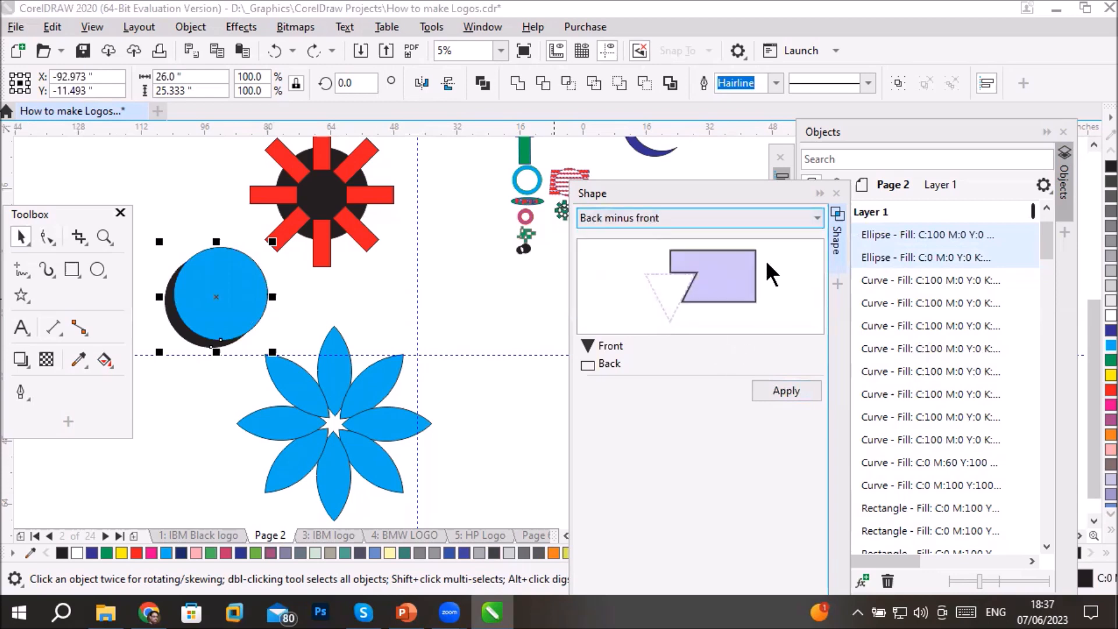
left_click(784, 389)
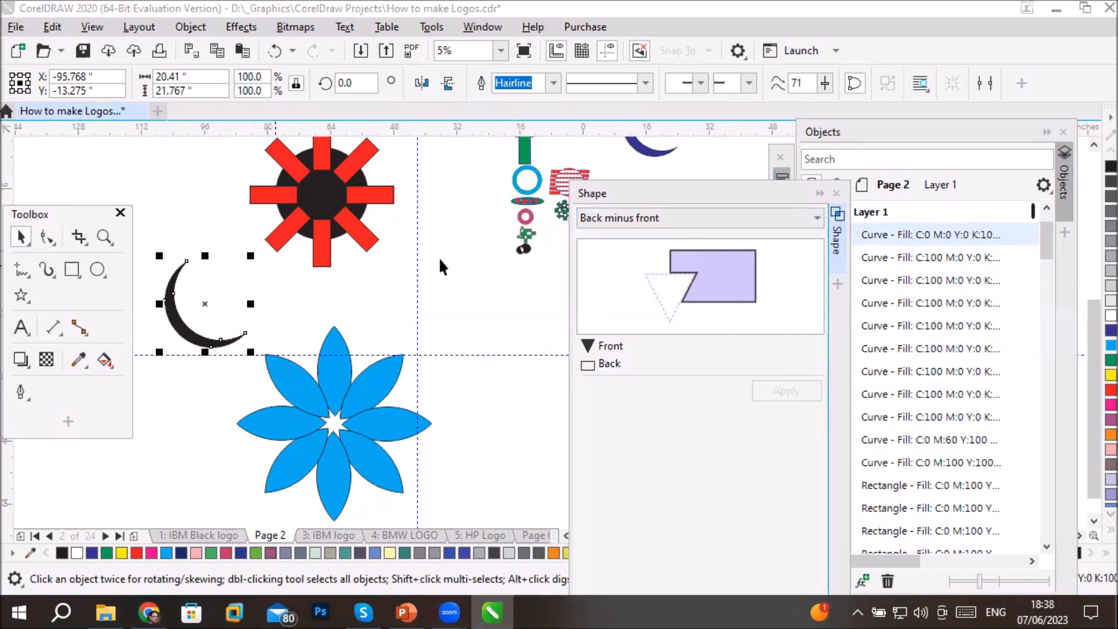
- Use Back minus front to cut the cyan circle beside the flower into a central disc ringed by separate wedges
left_click(648, 219)
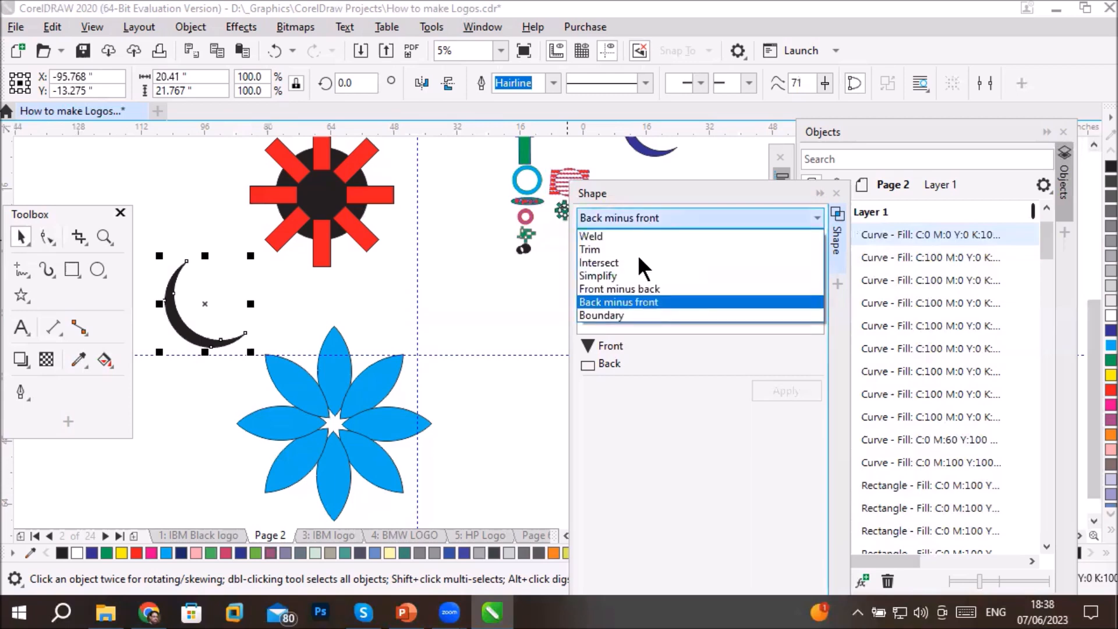
left_click(638, 288)
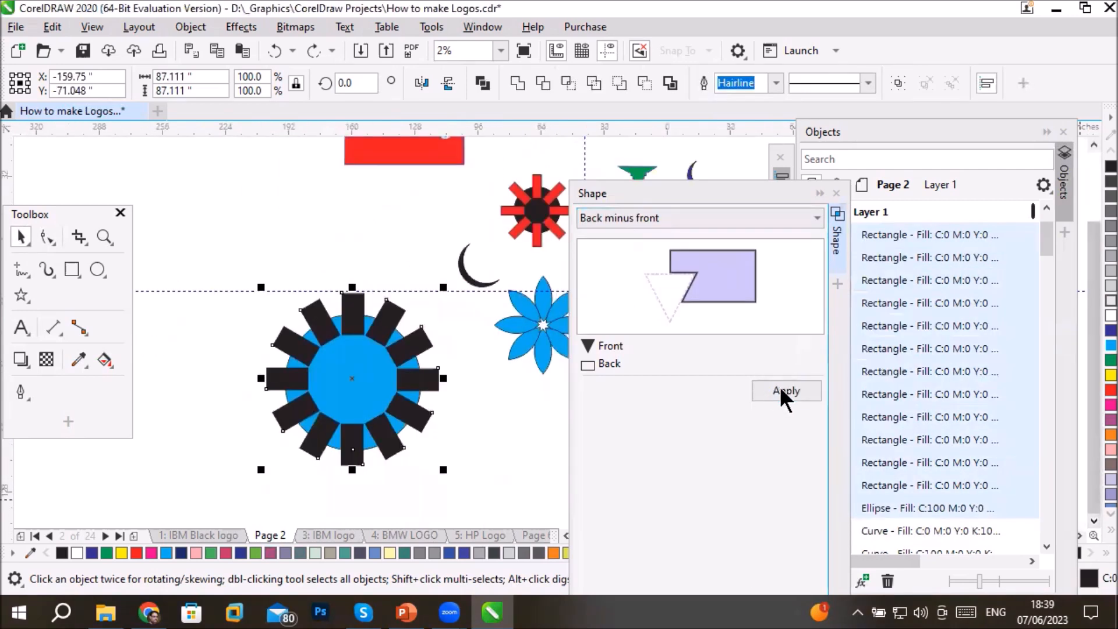
left_click(781, 389)
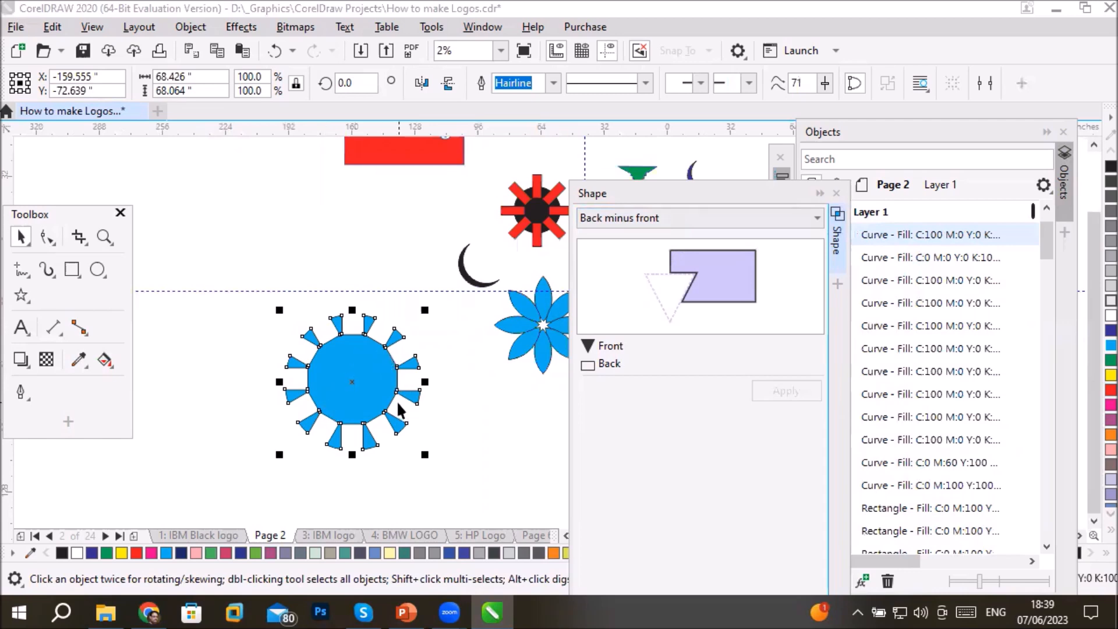
- Draw a black circle about 62.7 in wide in the empty area left of the existing artwork
left_click(624, 216)
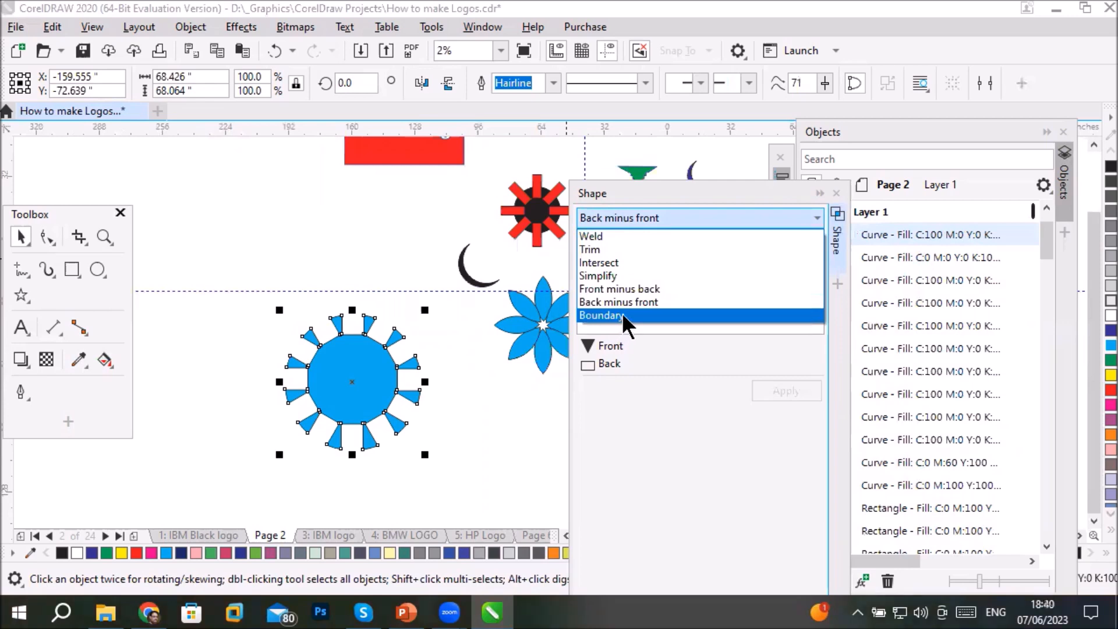
left_click(564, 536)
left_click(564, 536)
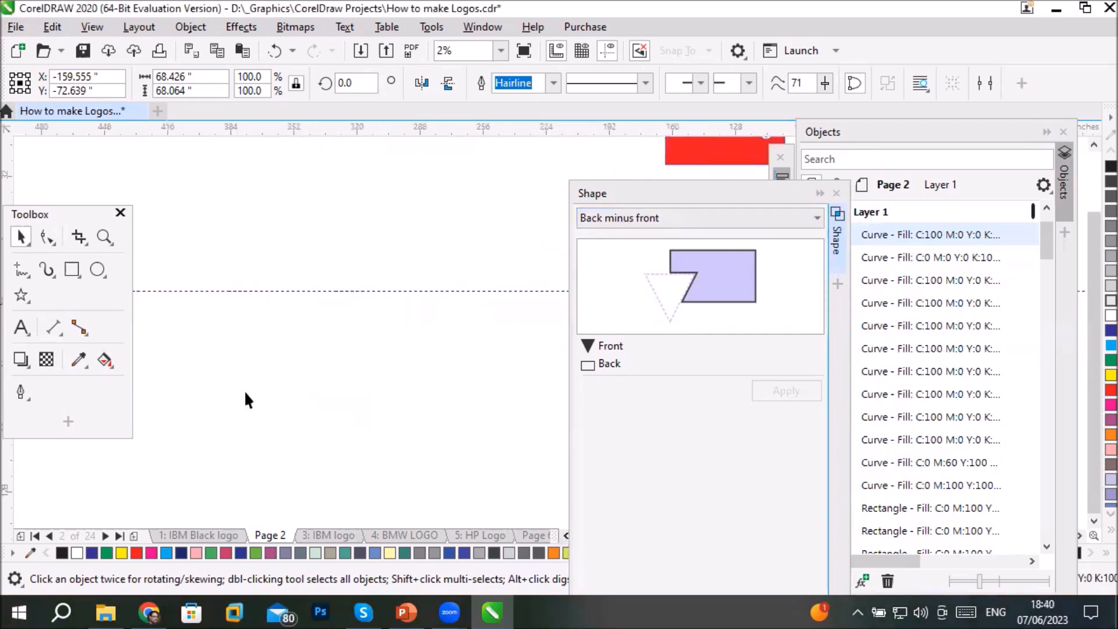
left_click(97, 269)
mouse_move(226, 205)
left_mouse_down()
mouse_move(314, 314)
mouse_move(350, 328)
left_mouse_up()
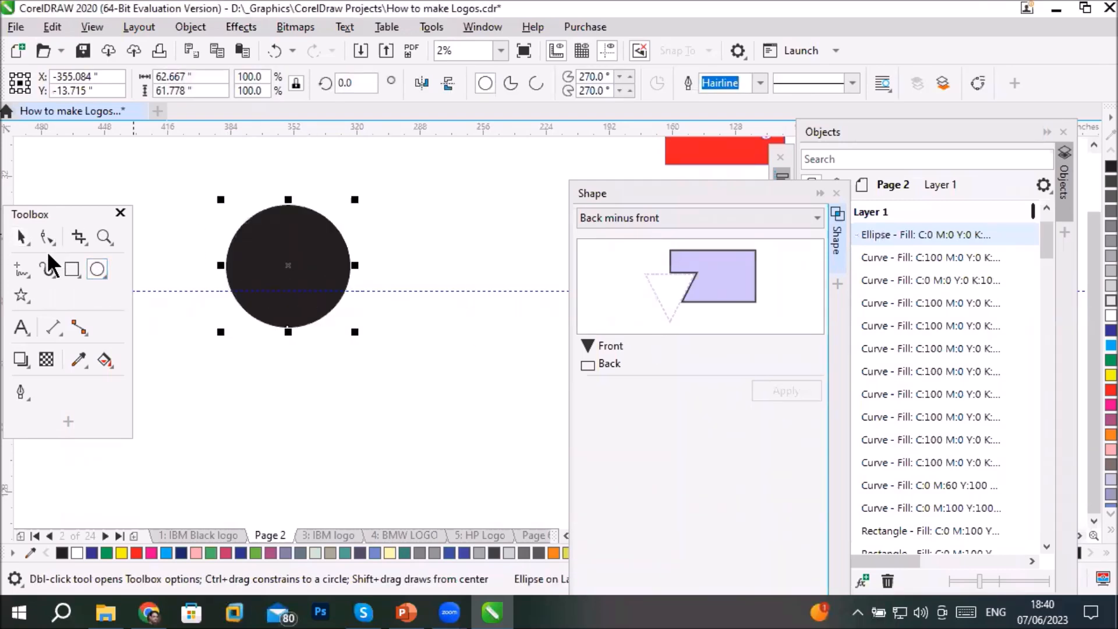
left_click(22, 236)
- Delete the horizontal guideline that crosses the black circle
left_click_drag(342, 291, 437, 106)
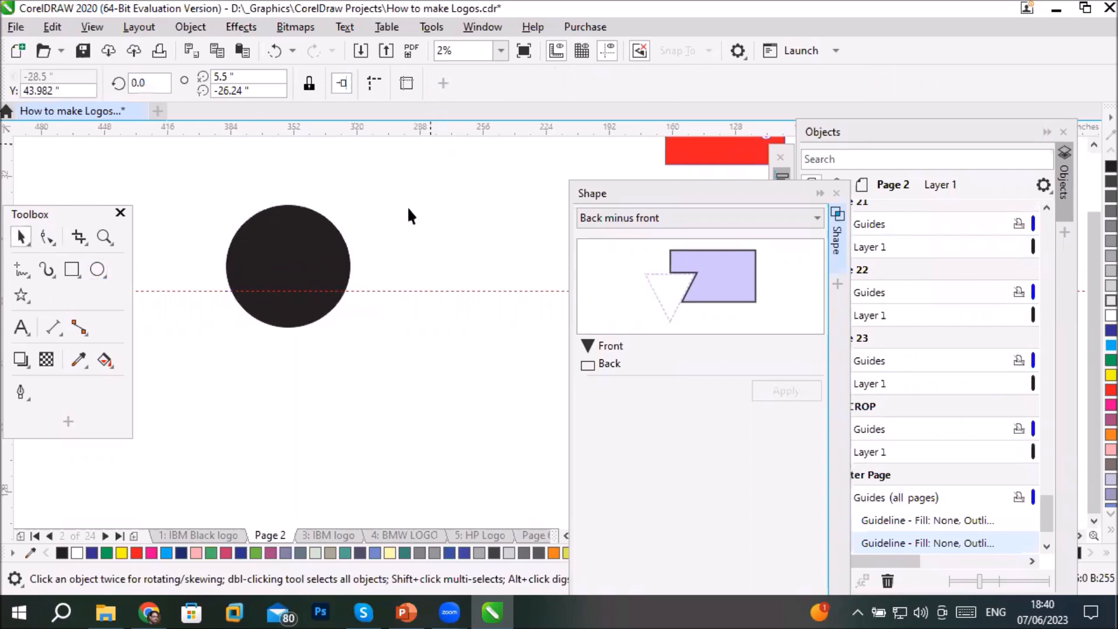
left_click(418, 291)
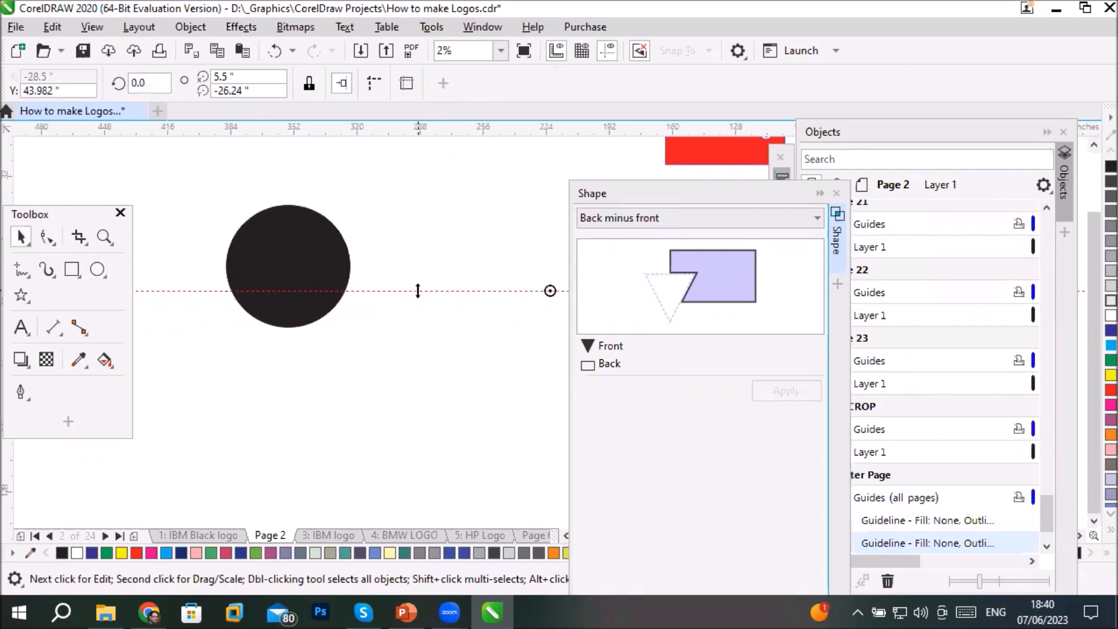
key("Delete")
- Create a copy of the black circle offset up and to the right, with its rotation centre near its lower-left area
mouse_move(276, 255)
left_mouse_down()
mouse_move(336, 288)
mouse_move(344, 242)
mouse_move(313, 229)
mouse_move(297, 256)
left_mouse_up()
right_click(338, 279)
left_click(314, 229)
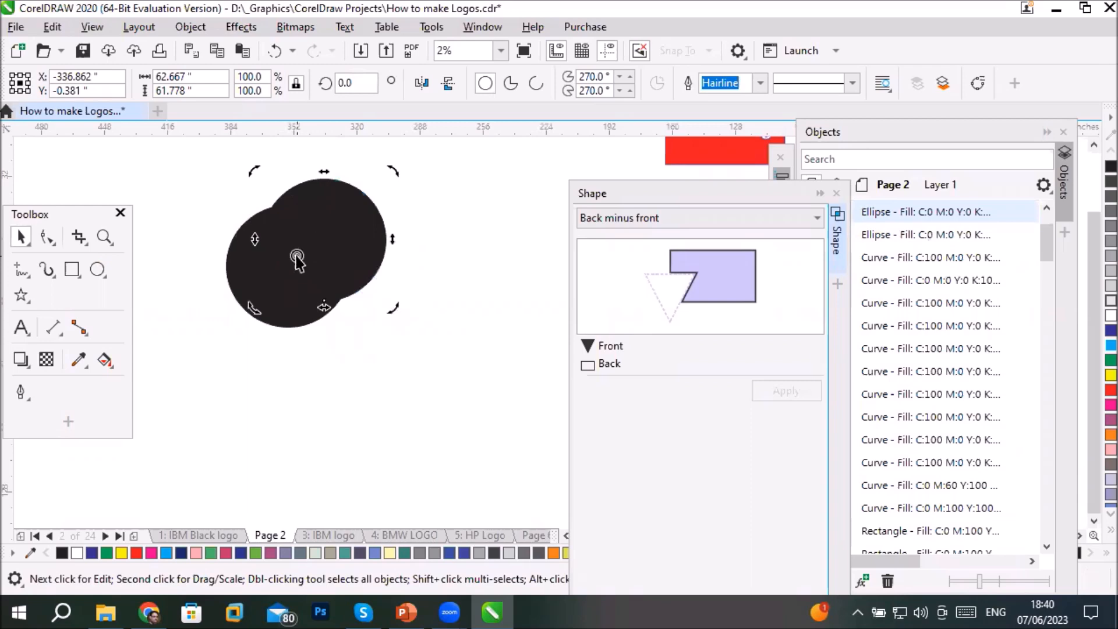
- Create a copy of the offset circle rotated 30° clockwise around its moved centre and repeat it to form a scalloped ring
left_click_drag(397, 168, 407, 233)
key("ctrl+r")
key("ctrl+r")
key("ctrl+r")
key("ctrl+r")
key("ctrl+r")
key("ctrl+r")
key("ctrl+r")
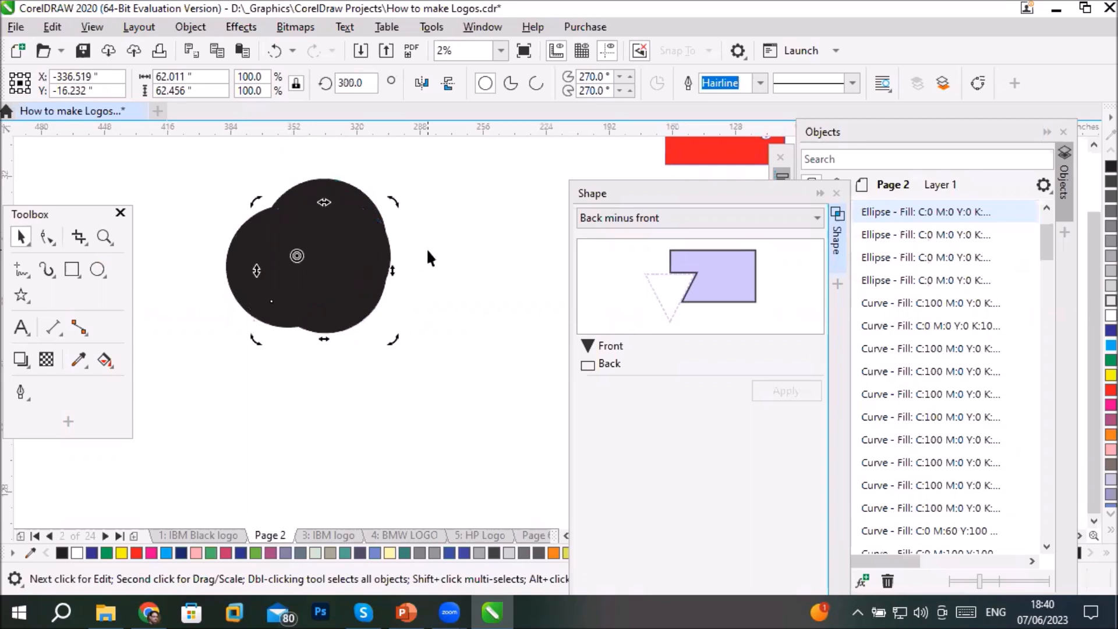
key("ctrl+r")
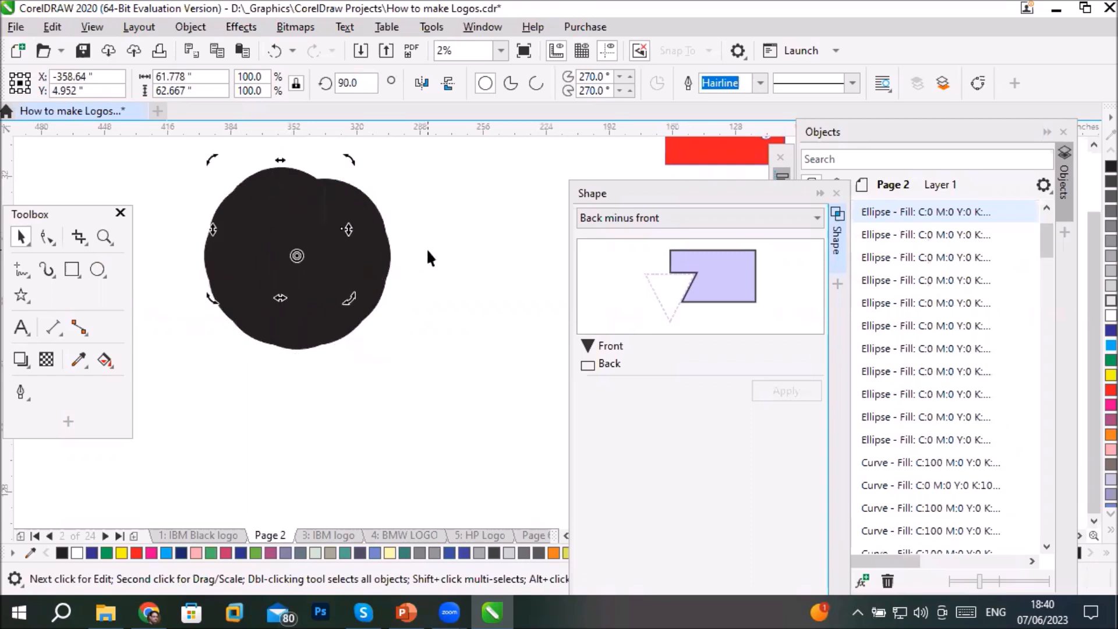
key("ctrl+r")
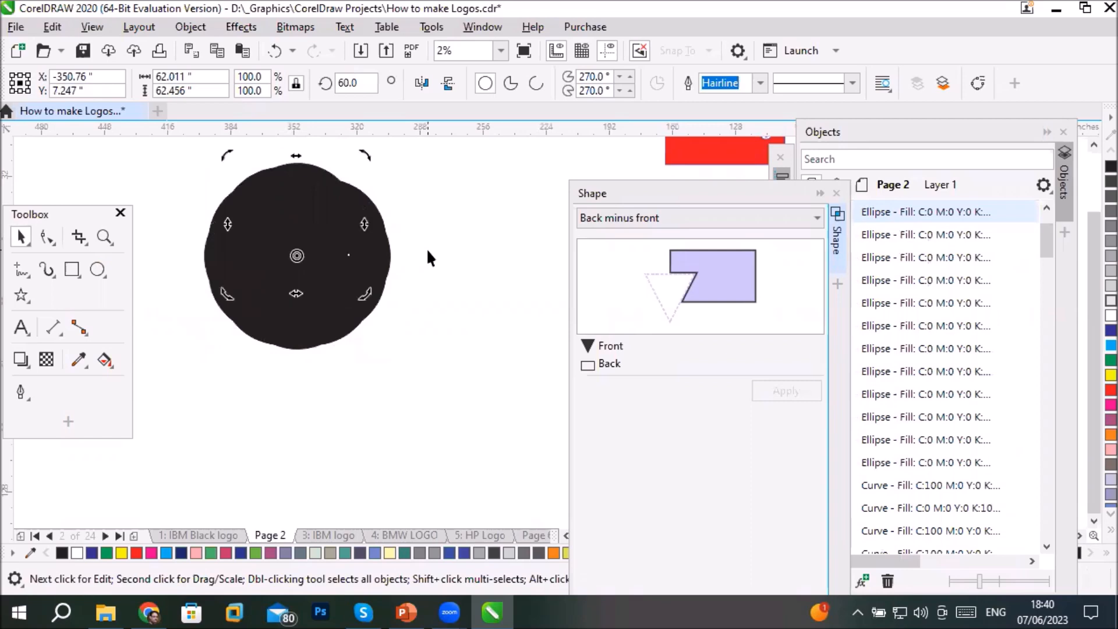
- Create a Boundary around all the overlapping black circles while leaving the original objects
left_click(410, 394)
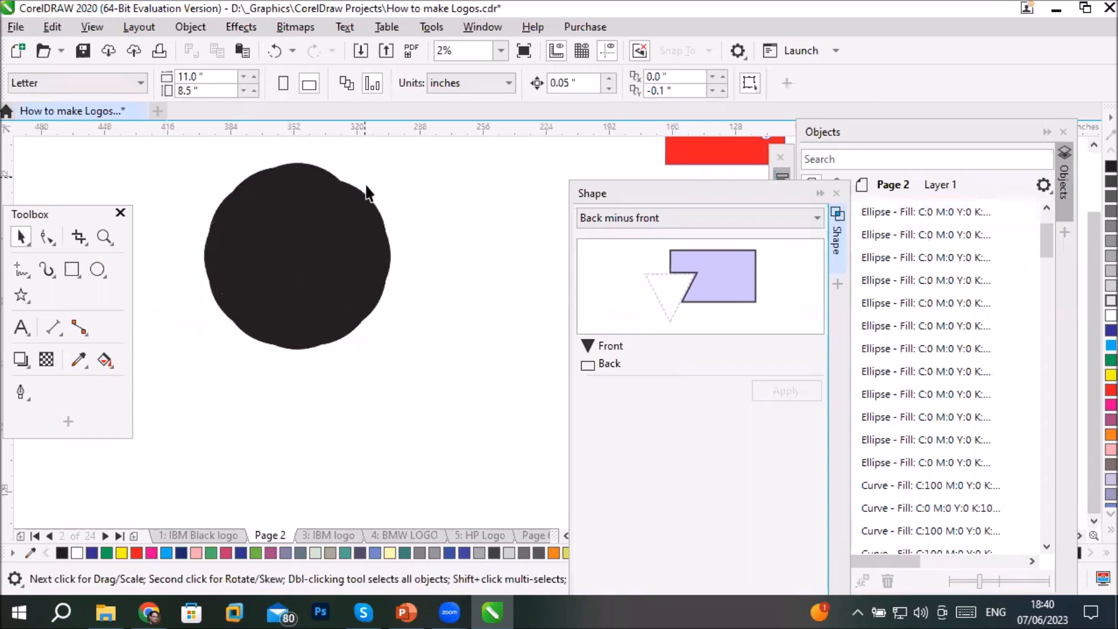
left_click_drag(161, 144, 417, 404)
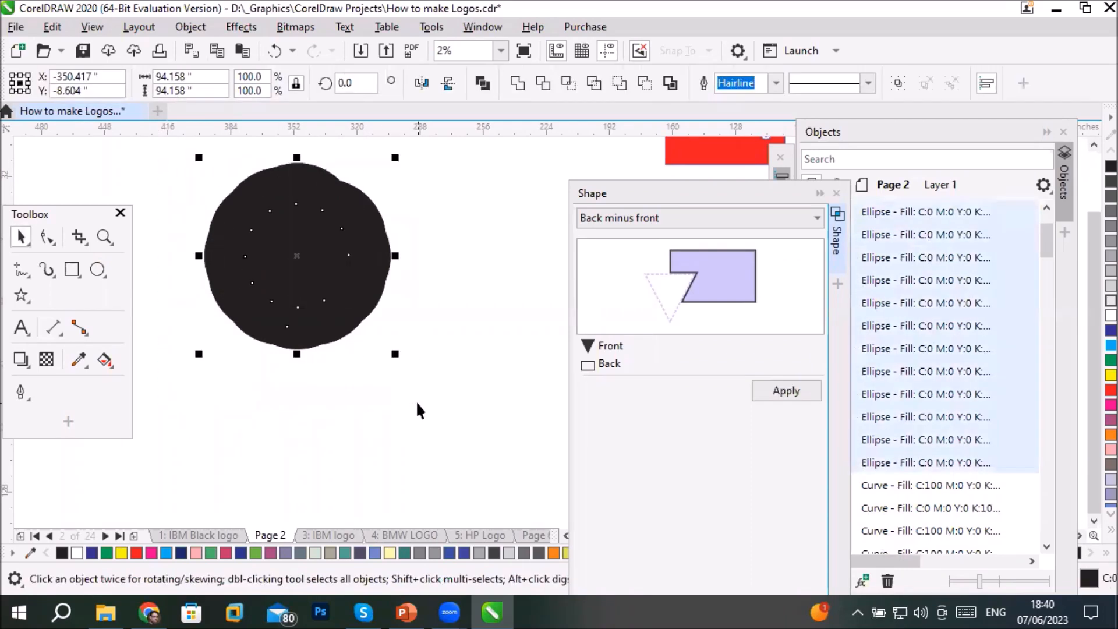
left_click(729, 214)
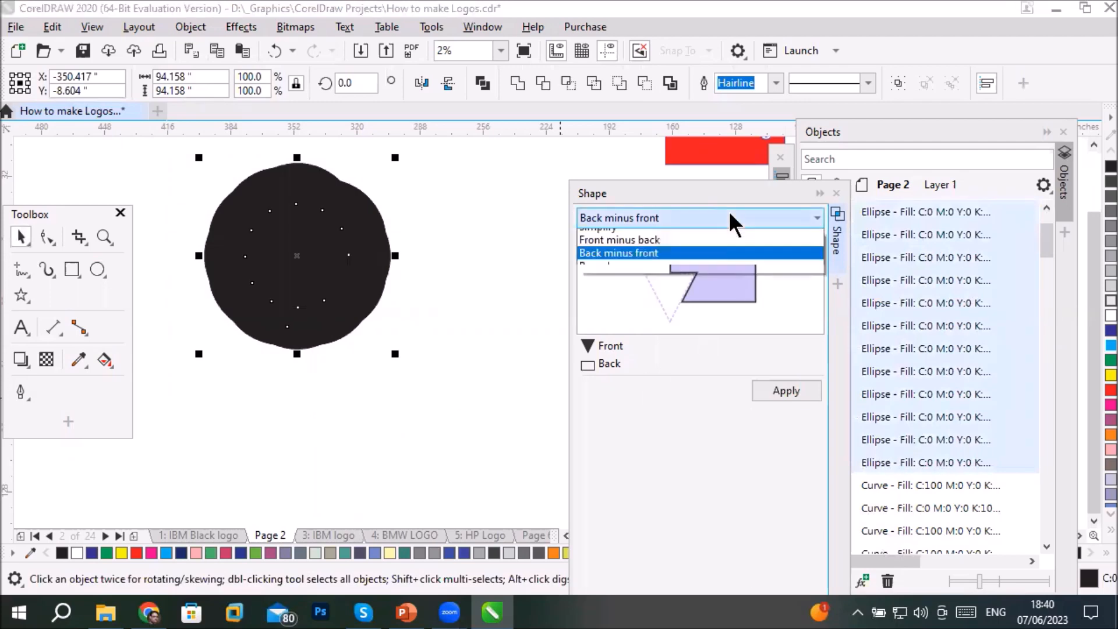
left_click(603, 312)
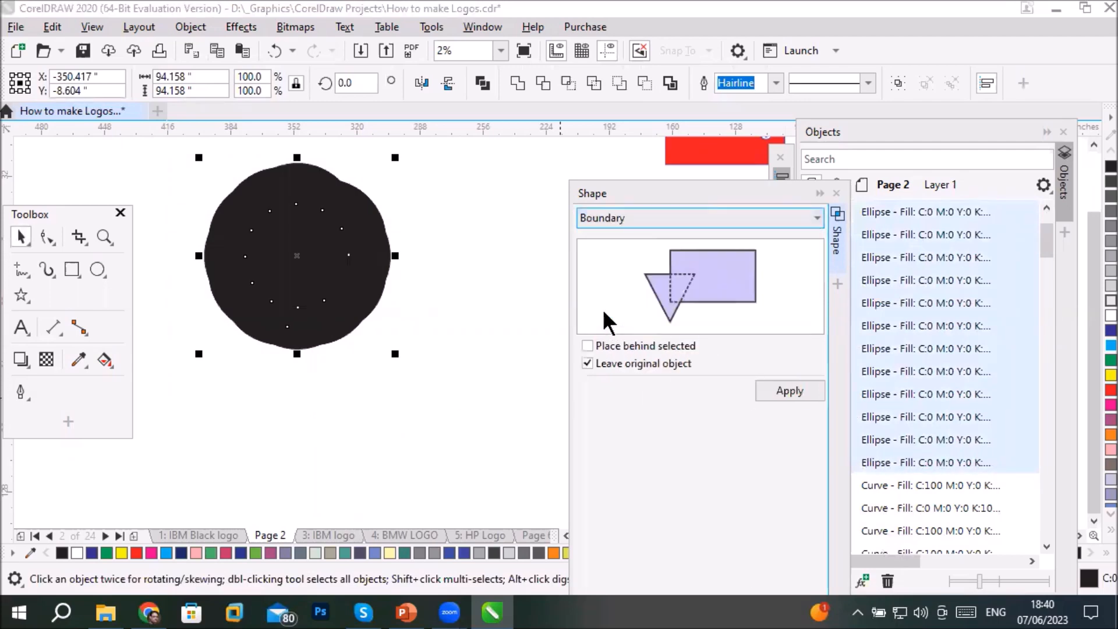
left_click(784, 389)
- Move the boundary shape and two of the original circles out of the cluster, and undo all three moves
left_click_drag(352, 259, 485, 404)
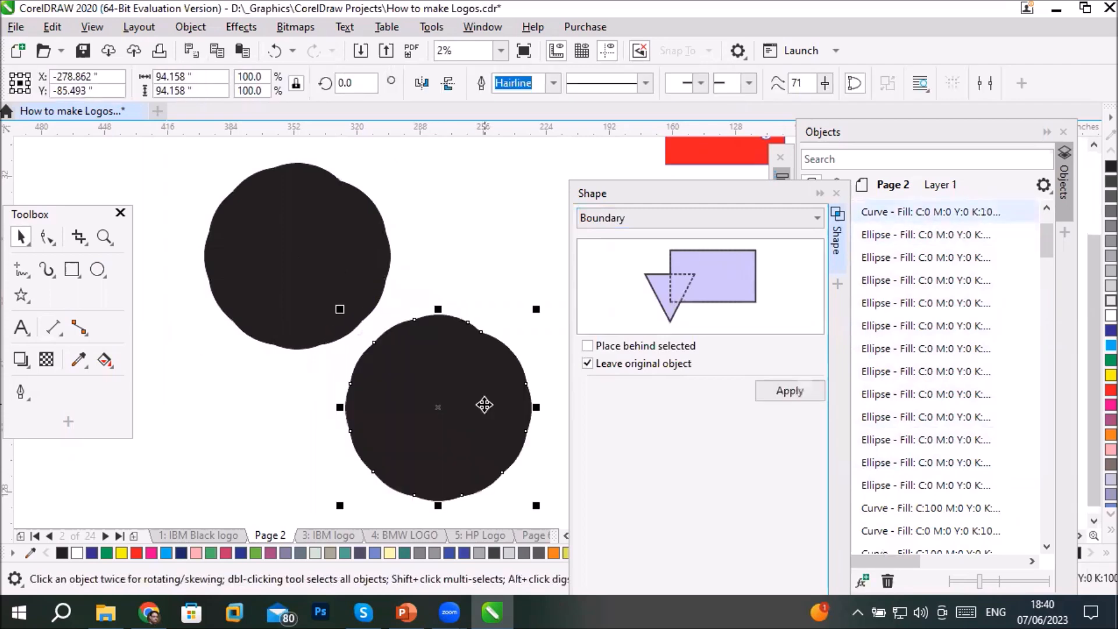
left_click_drag(360, 238, 233, 365)
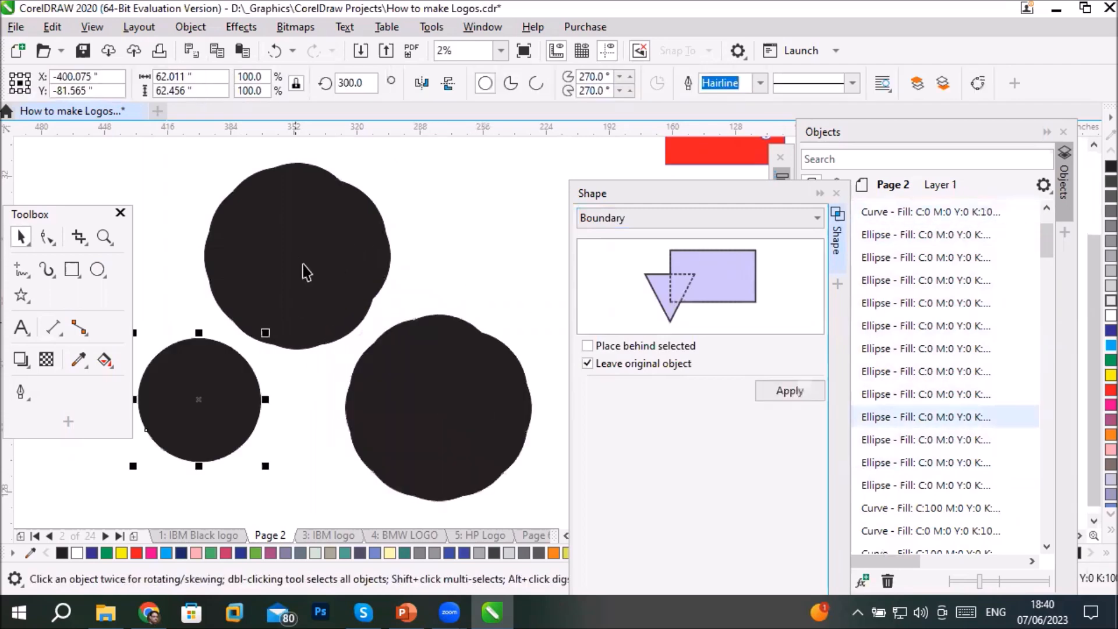
left_click_drag(313, 252, 433, 262)
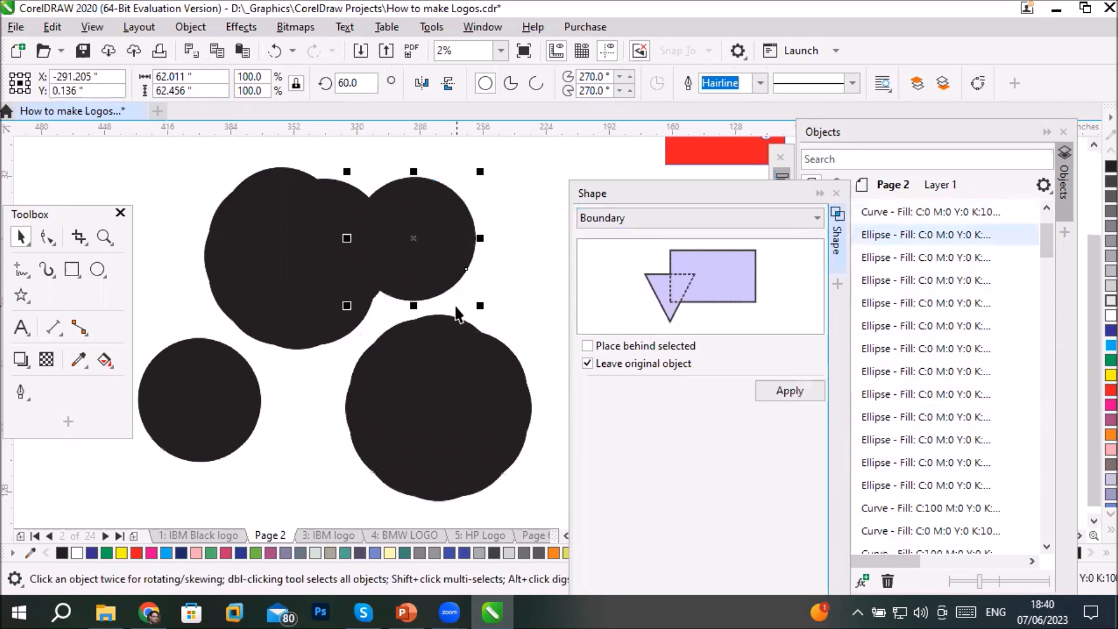
key("ctrl+z")
key("ctrl+z")
key("ctrl+z")
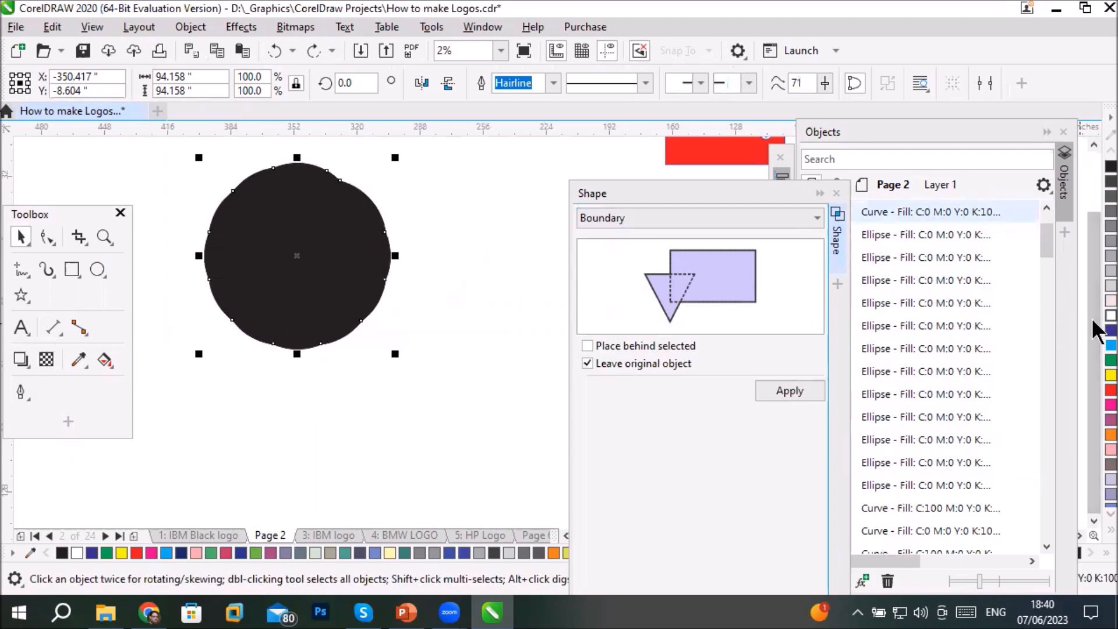
- Fill the boundary shape with cyan and move it below and to the right of the black circles
left_click(1110, 345)
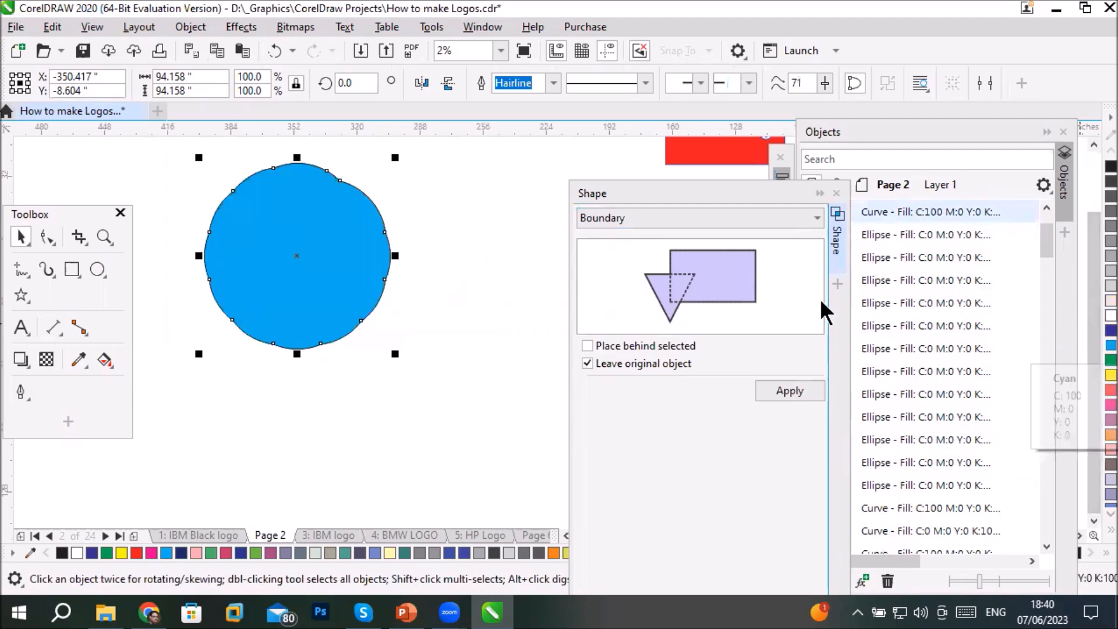
left_click_drag(386, 275, 549, 436)
left_click(466, 319)
left_click(448, 402)
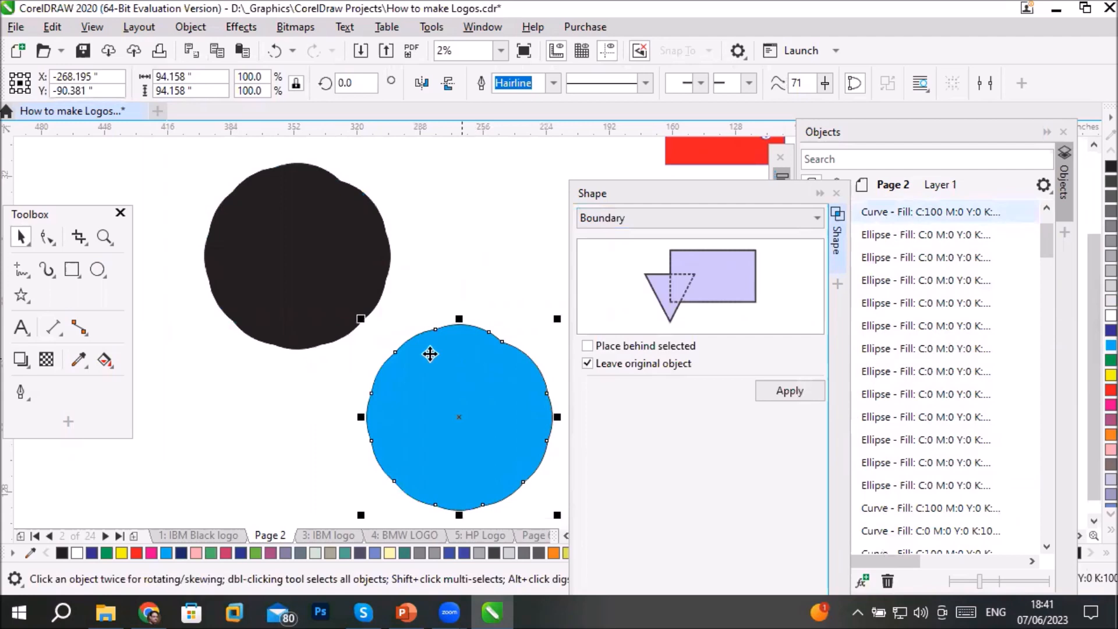
- Remove the fill from the cyan boundary shape beside the black circles and compare its outline with the original circles
left_click(104, 361)
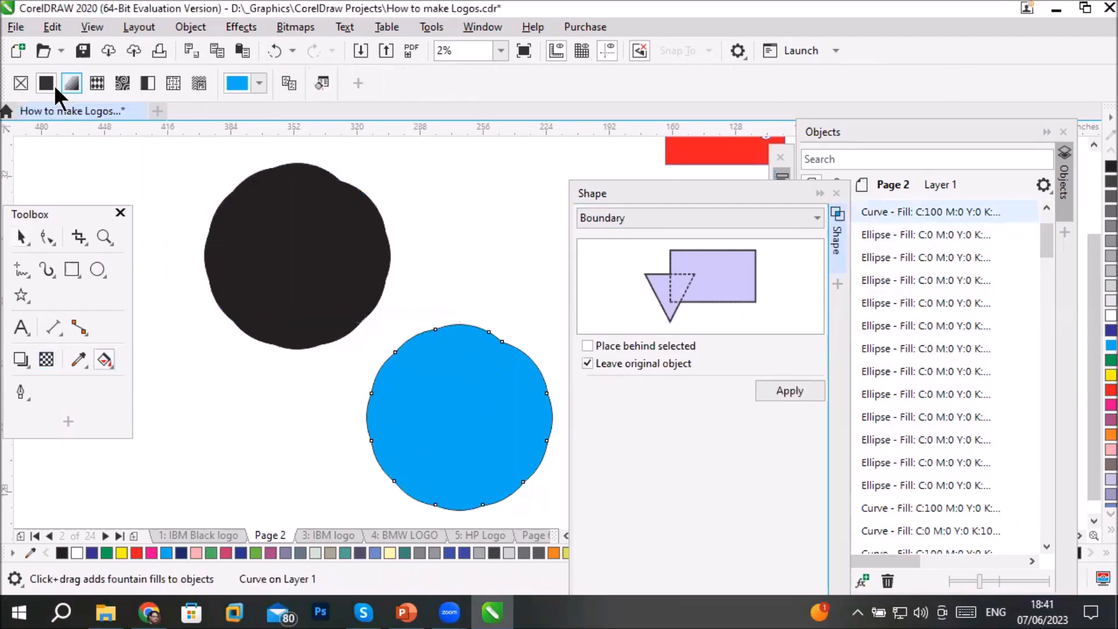
left_click(21, 83)
left_click(279, 459)
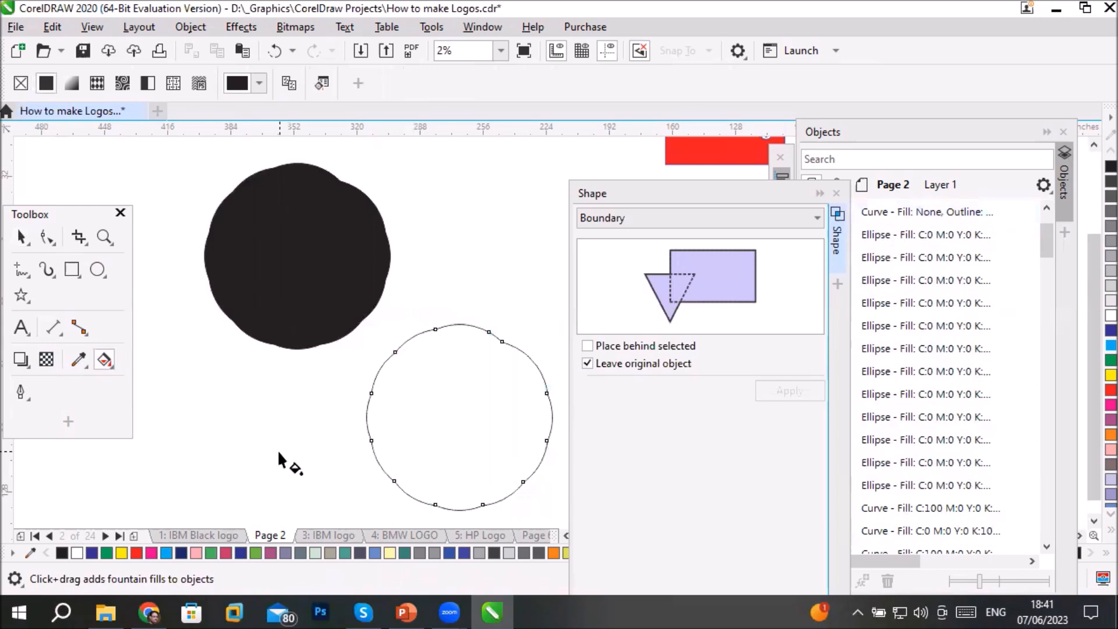
left_click(295, 289)
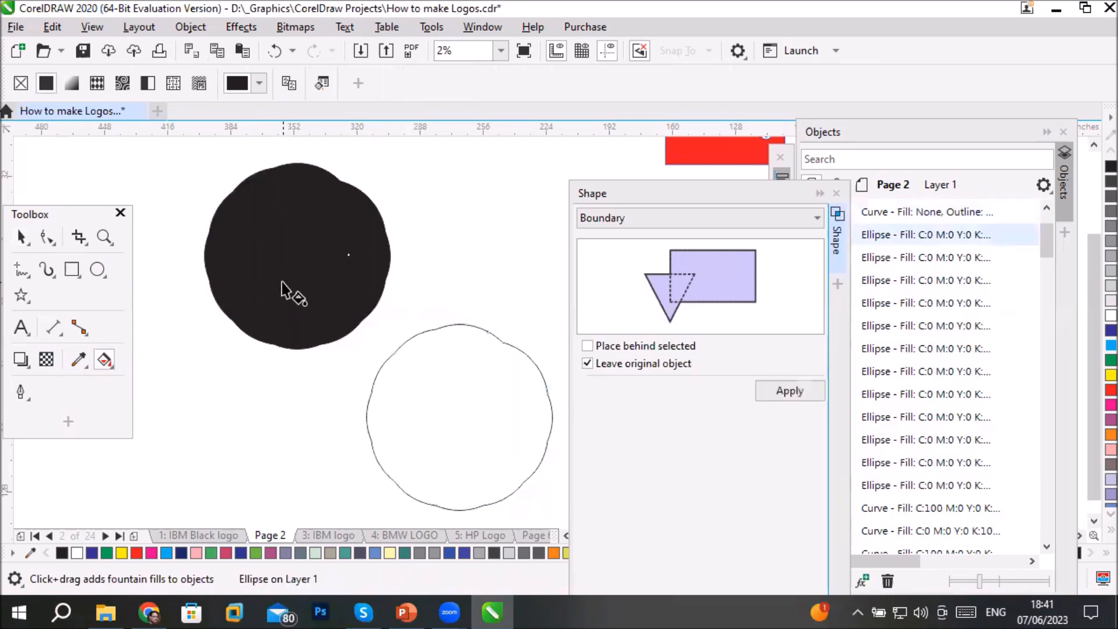
left_click(476, 416)
left_click(341, 299)
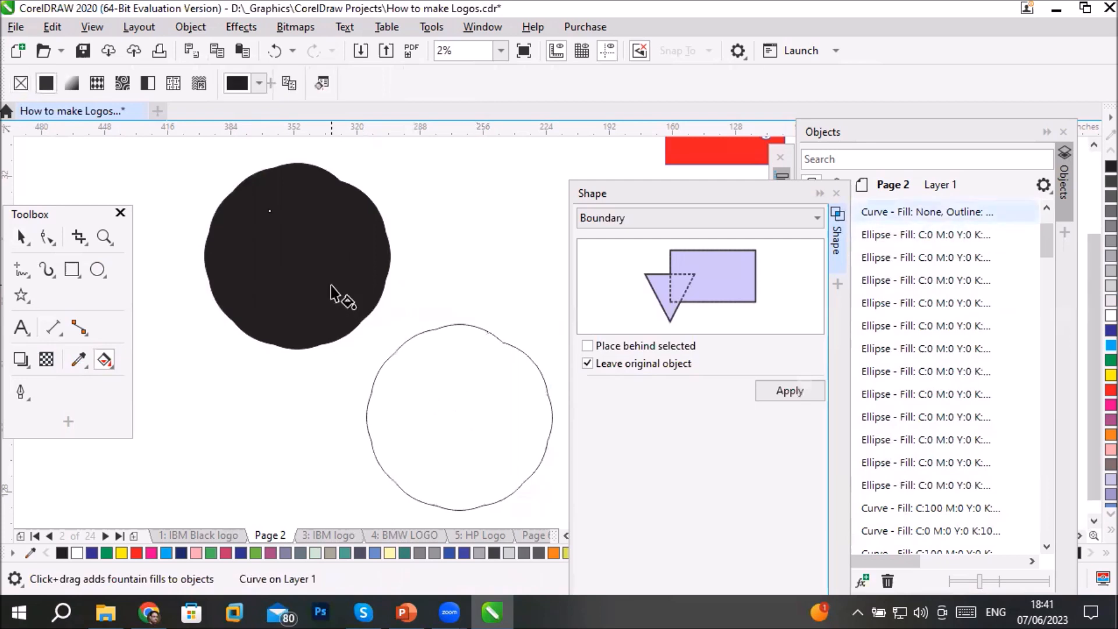
- Delete the overlapping black circles together with the unfilled boundary outline
left_click(22, 238)
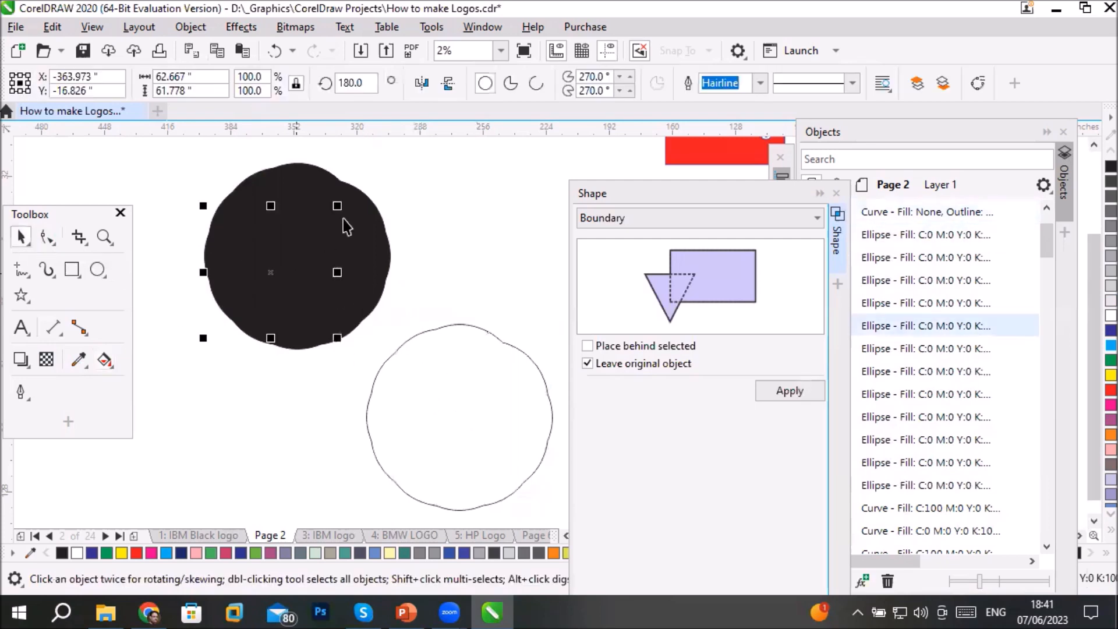
left_click_drag(279, 364, 557, 490)
left_click(557, 490)
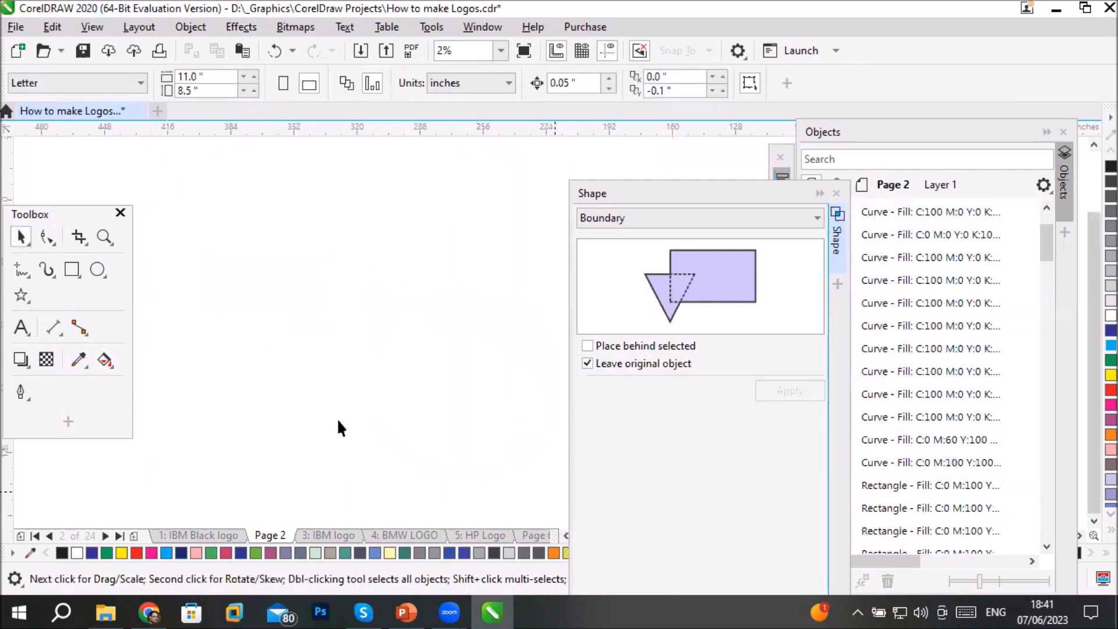
- Draw a tall, narrow ellipse about 16 inches wide and 57 inches high and show its rotation handles
left_click(98, 269)
left_click_drag(231, 204, 274, 327)
left_click(20, 239)
left_click(252, 266)
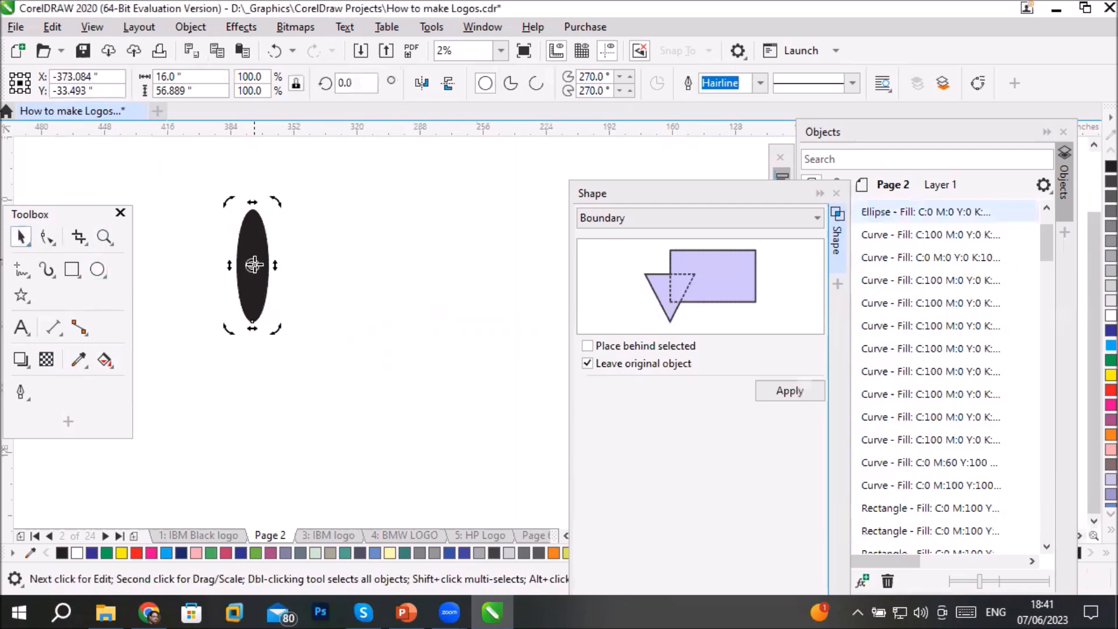
- Move the ellipse's rotation centre near its lower end, create a copy rotated 30° clockwise and repeat it to form a twelve-petal flower
left_click_drag(251, 265, 254, 312)
left_click_drag(275, 203, 313, 256)
key("ctrl+r")
key("ctrl+r")
key("ctrl+r")
key("ctrl+r")
key("ctrl+r")
key("ctrl+r")
key("ctrl+r")
key("ctrl+r")
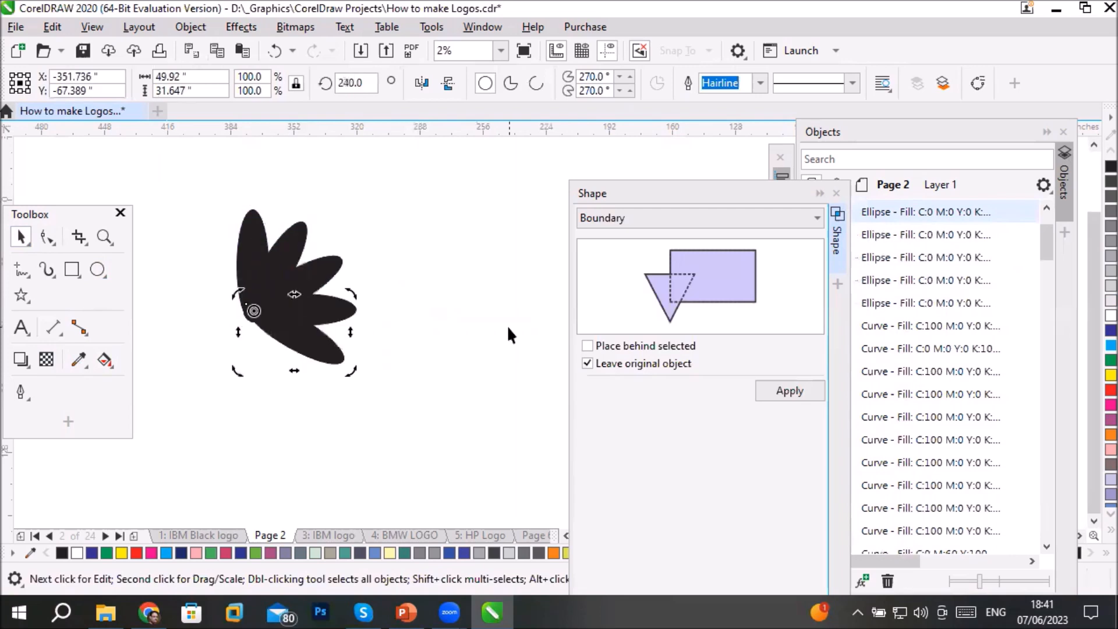
key("ctrl+r")
key("ctrl+r")
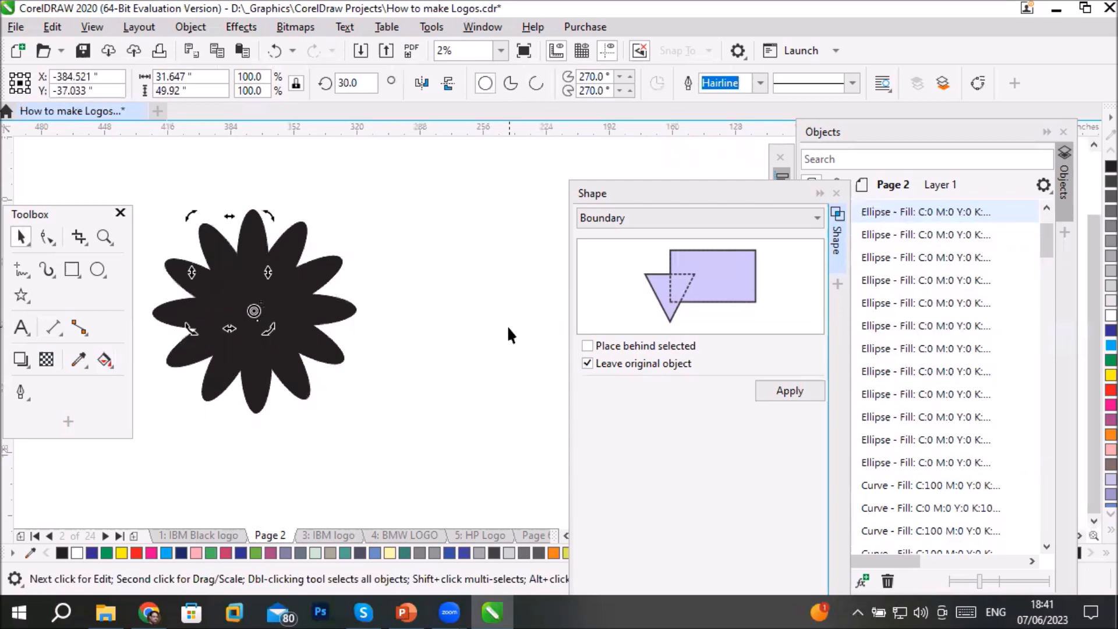
- Create a Boundary around all the flower's ellipses without leaving the original objects
left_click_drag(143, 177, 375, 470)
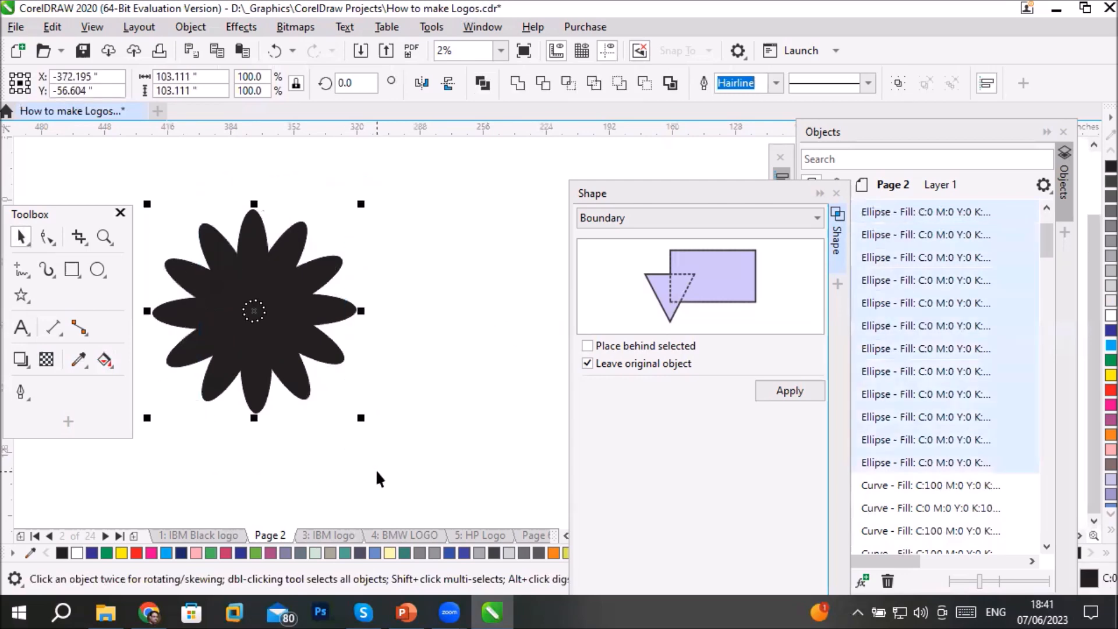
left_click(631, 360)
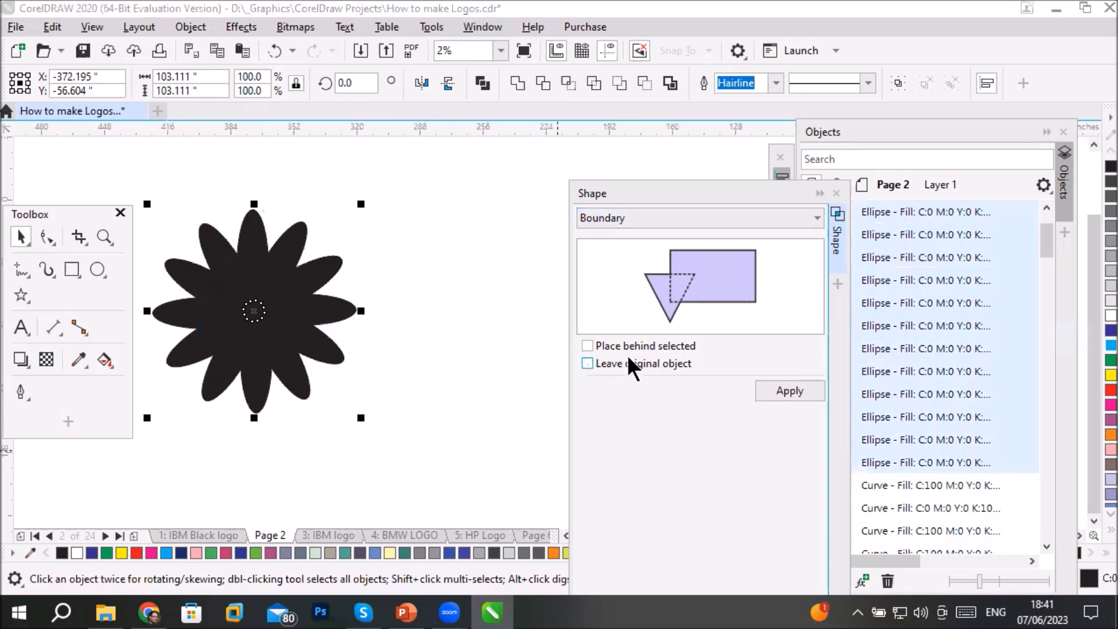
left_click(797, 389)
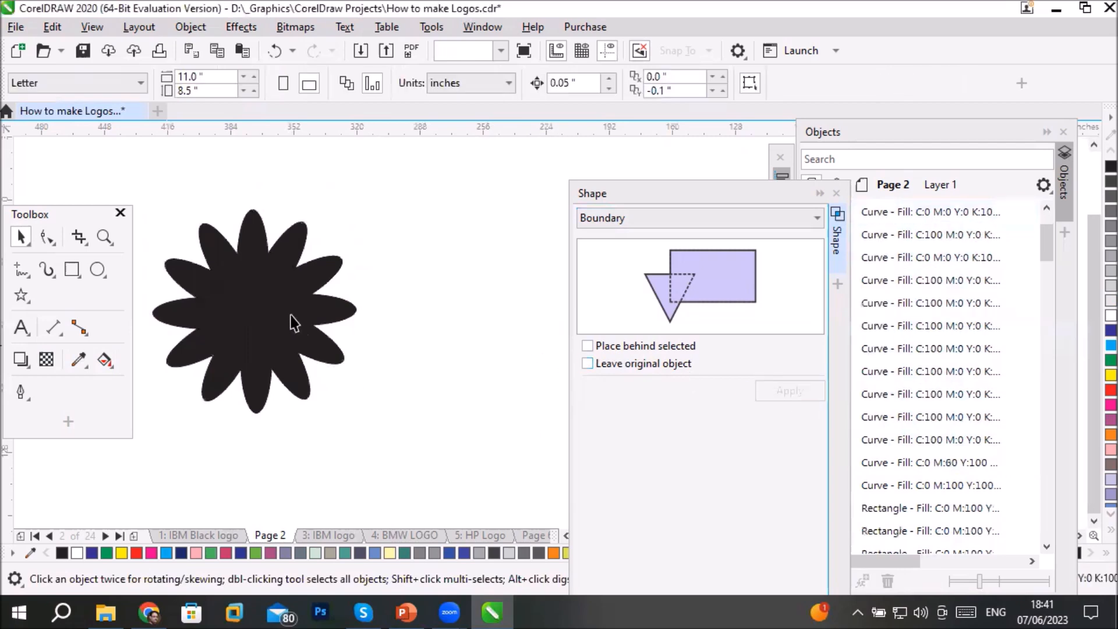
- Move the flower boundary shape to the right of its original position and remove its fill
left_click_drag(282, 309, 496, 294)
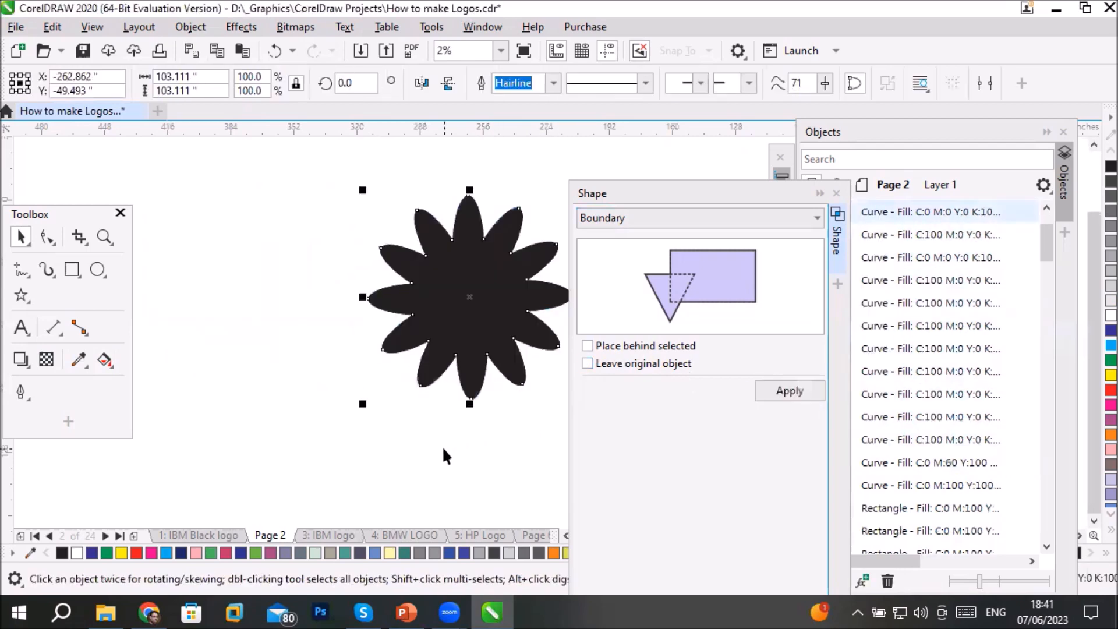
left_click(374, 368)
left_click_drag(490, 328, 365, 341)
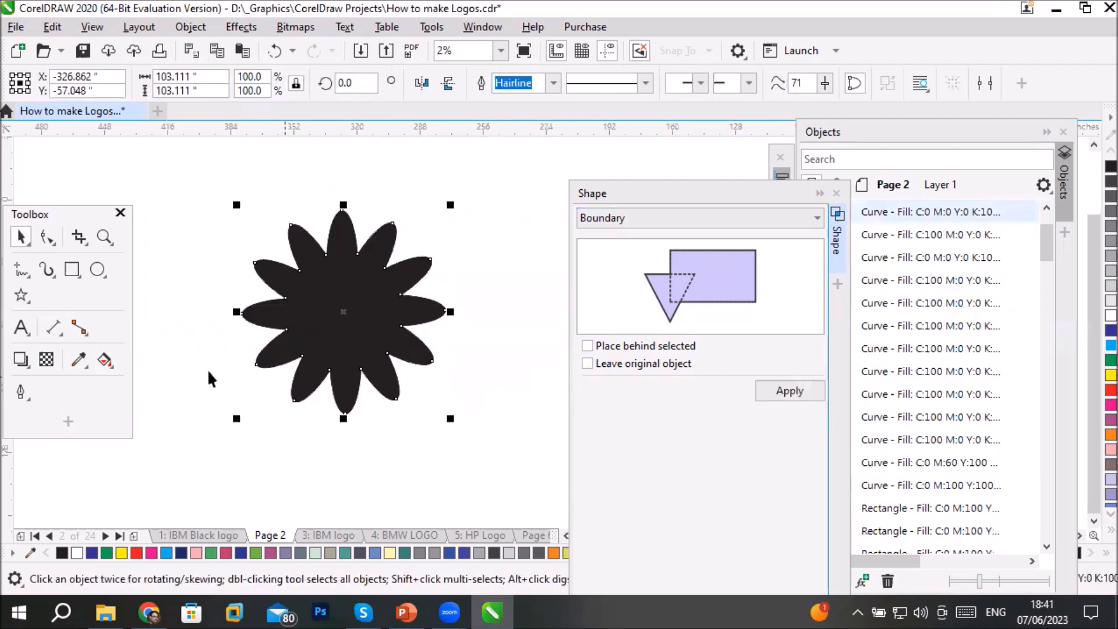
left_click(105, 359)
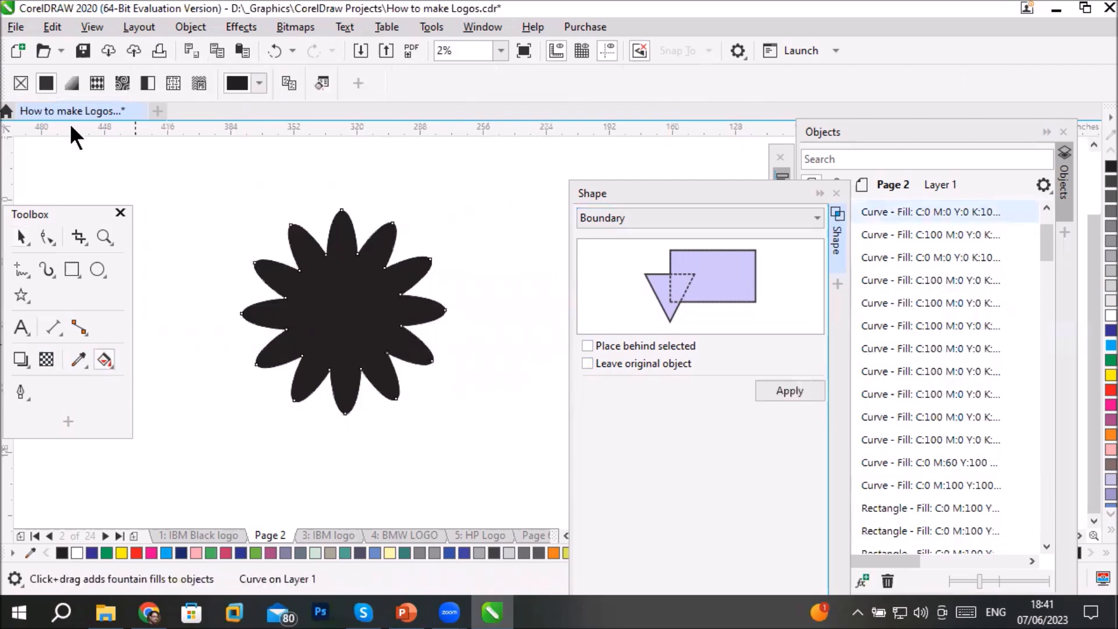
left_click(20, 84)
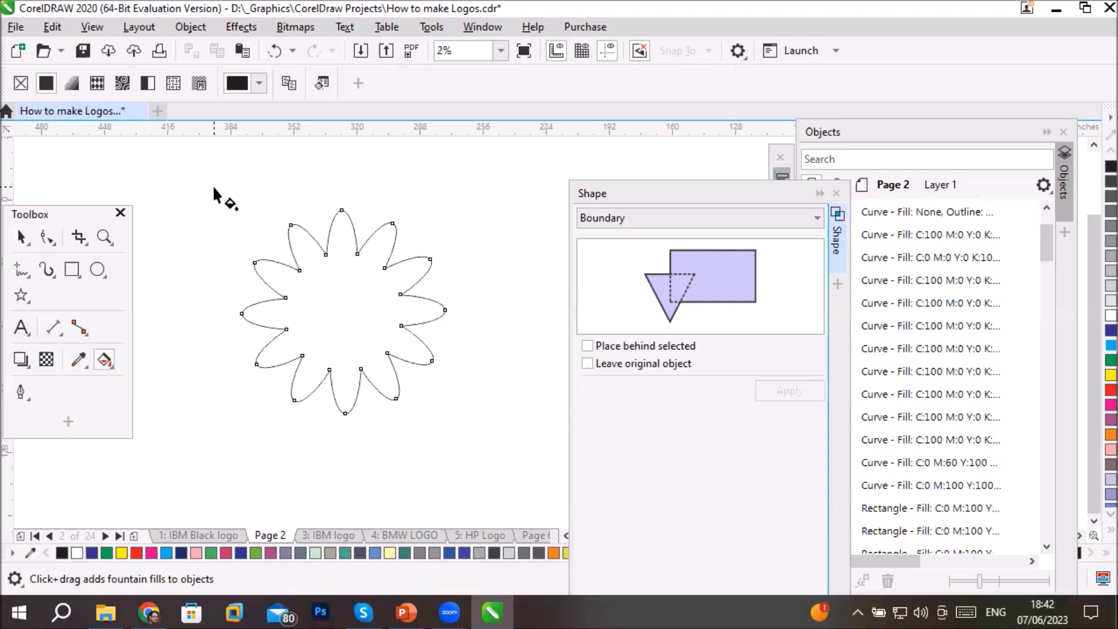
- Draw a rectangle about 213 inches wide and 87 inches high below the flower outline
scroll(297, 244, "down", 2)
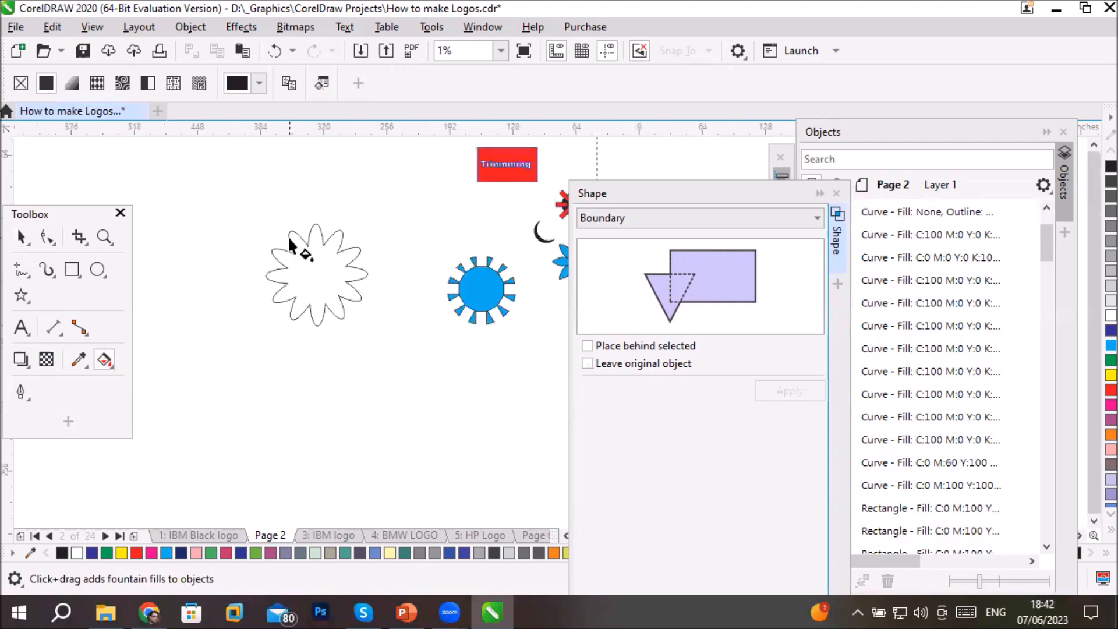
left_click(72, 269)
left_click_drag(213, 368, 423, 454)
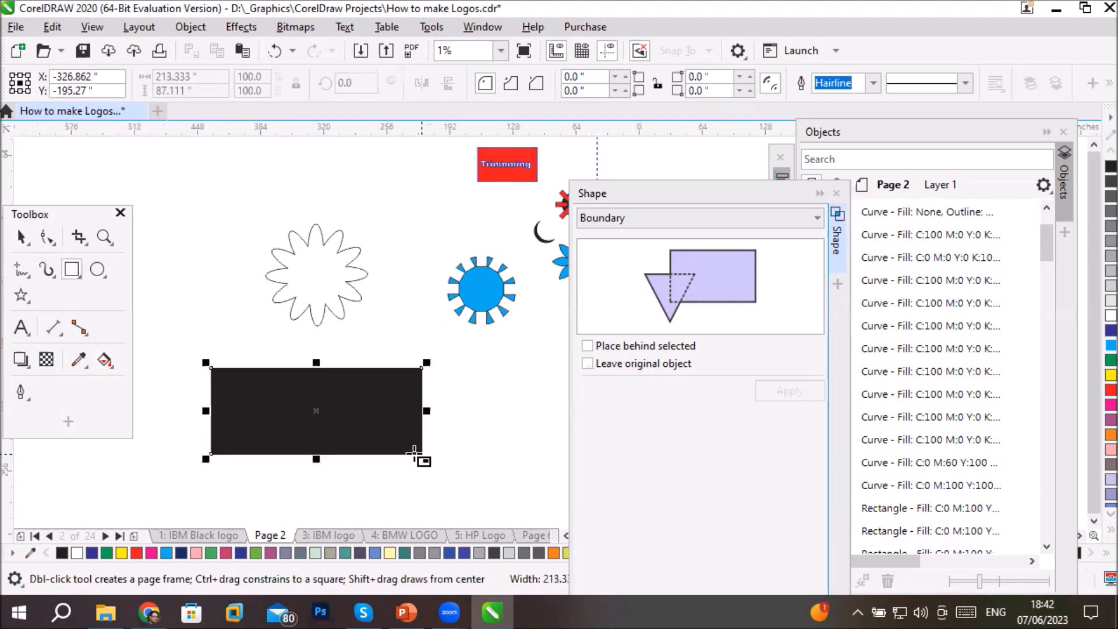
- Draw an upright ellipse about 63 by 150 inches across the rectangle's left part and fill it with yellow
left_click(98, 269)
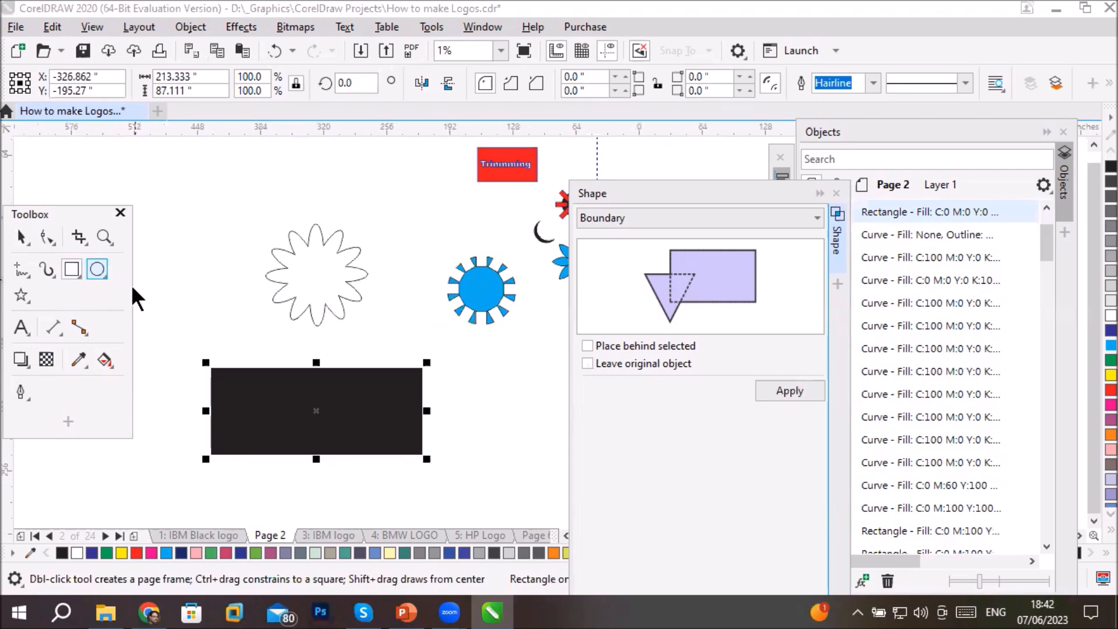
left_click_drag(228, 341, 290, 489)
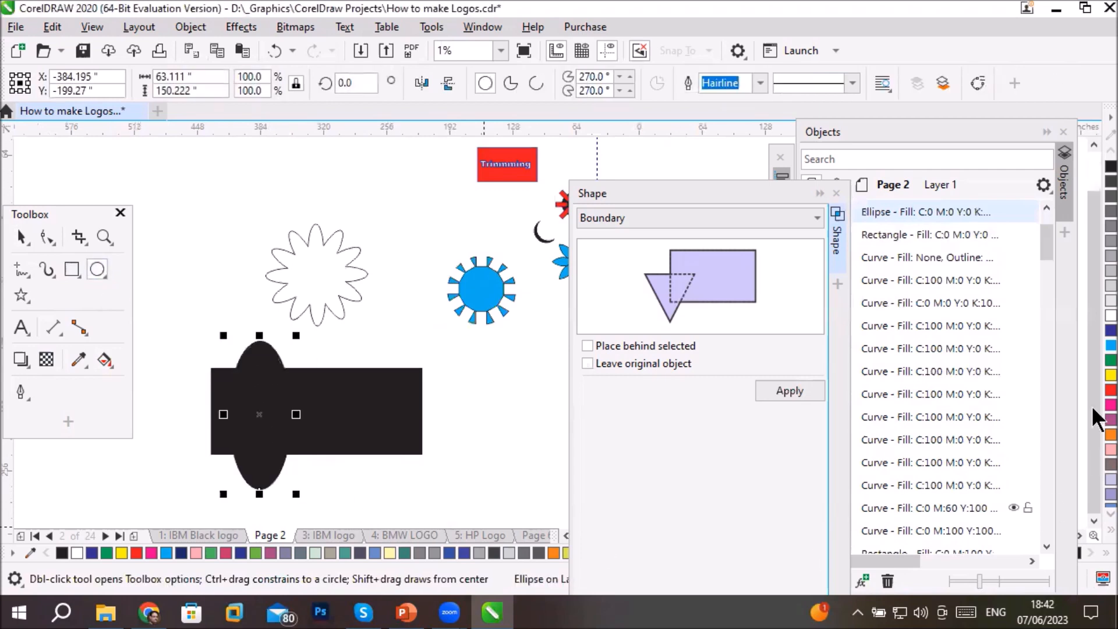
left_click(1109, 376)
left_click(21, 239)
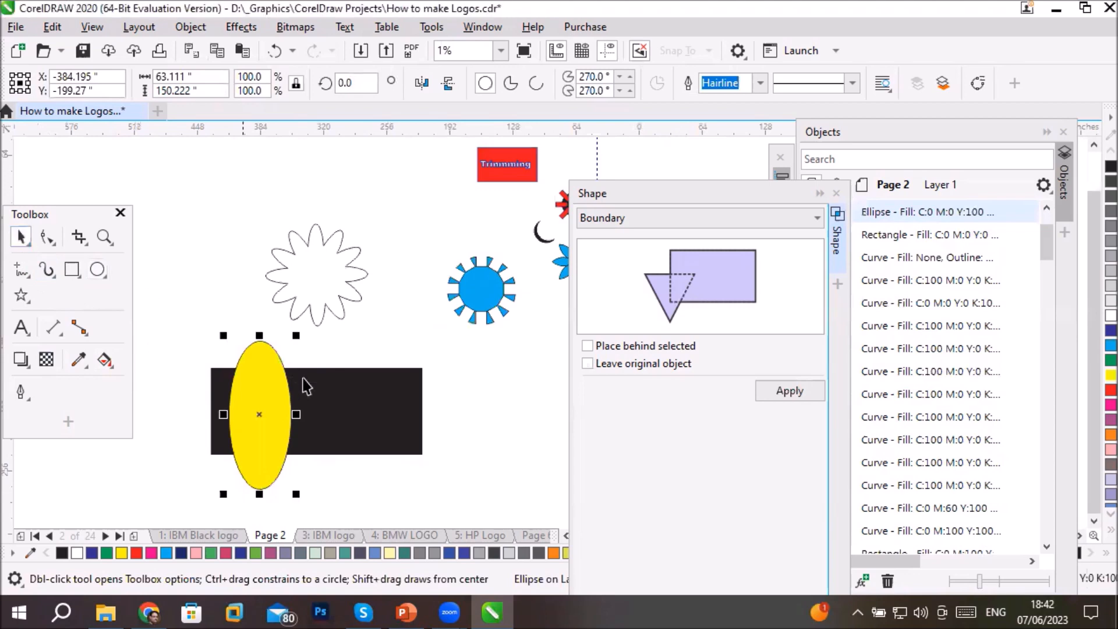
- Copy the yellow ellipse to the right and repeat the copy to make a row of four overlapping ellipses
left_click_drag(277, 380, 323, 383)
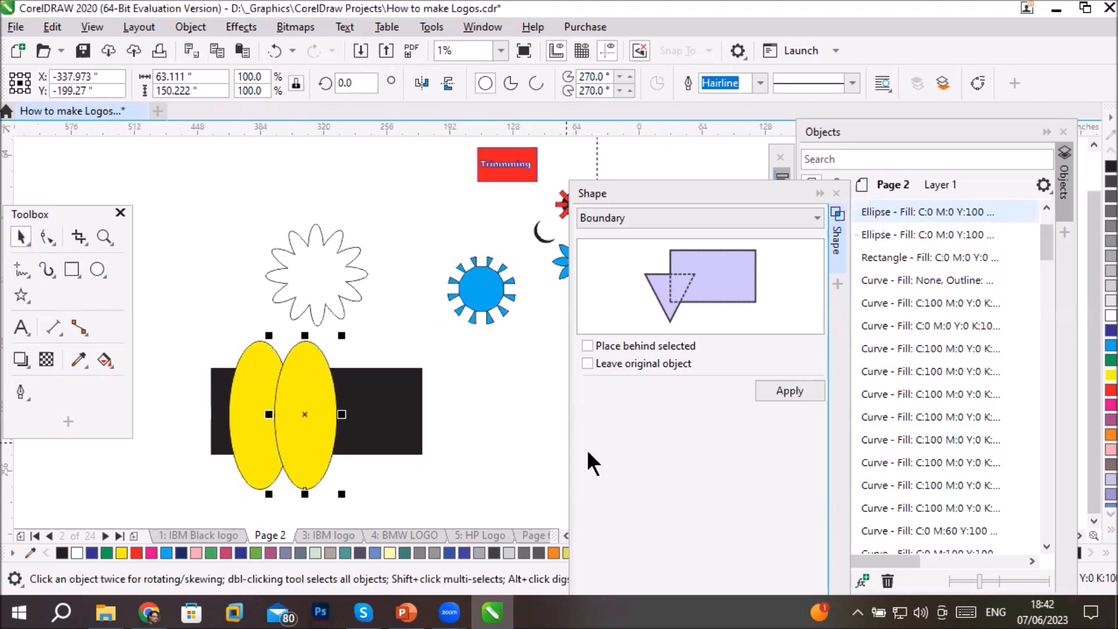
key("ctrl+d")
key("ctrl+d")
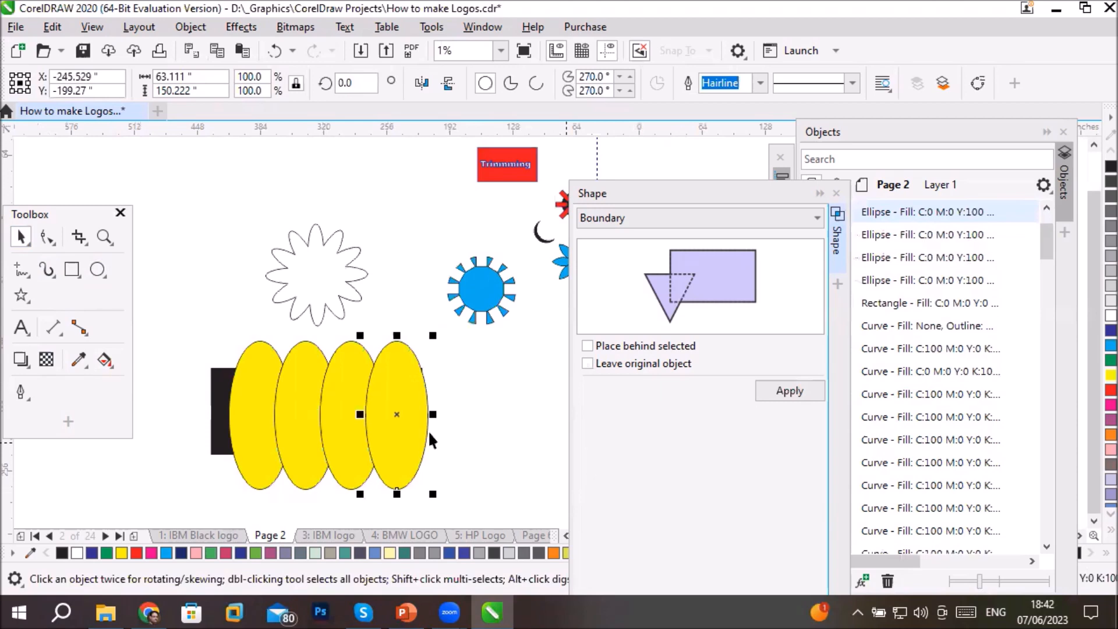
- Narrow the row of four yellow ellipses and centre it so the rectangle extends past both sides
left_click_drag(225, 317, 460, 491)
left_click_drag(433, 367, 358, 358)
left_click(442, 520)
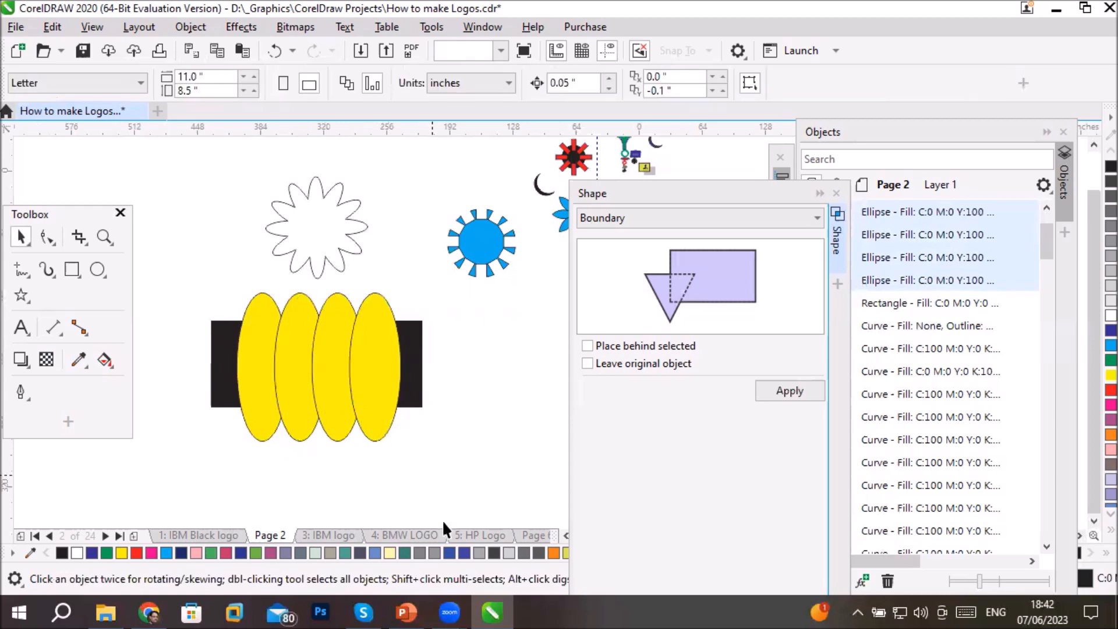
- Create a Boundary around the rectangle and yellow ellipses without leaving the originals, and move the resulting shape down and to the left
left_click_drag(182, 274, 468, 474)
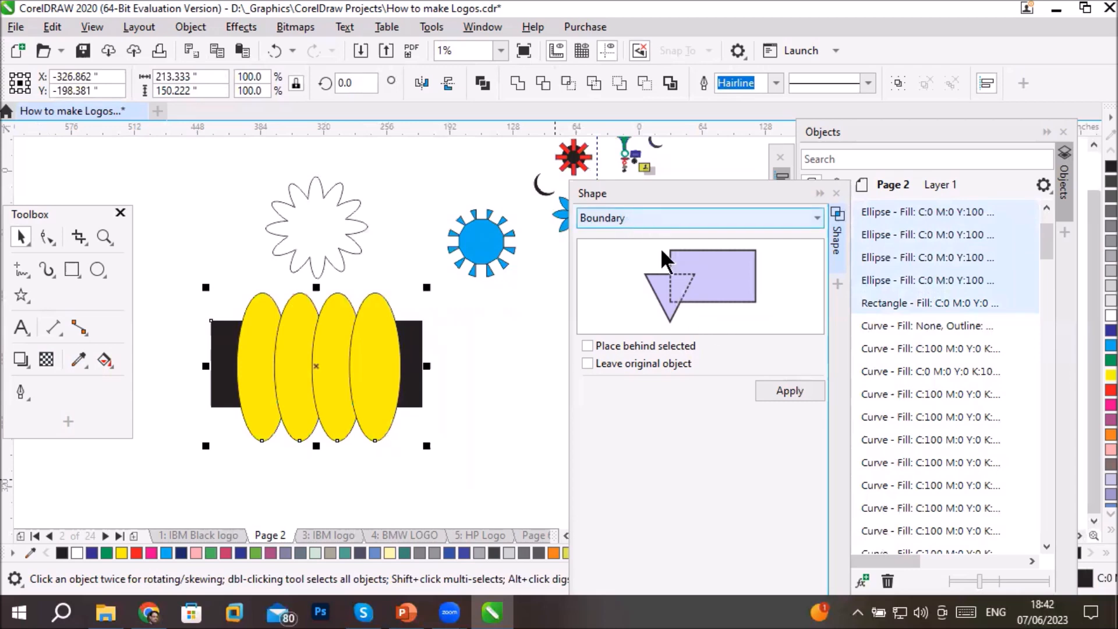
left_click(772, 390)
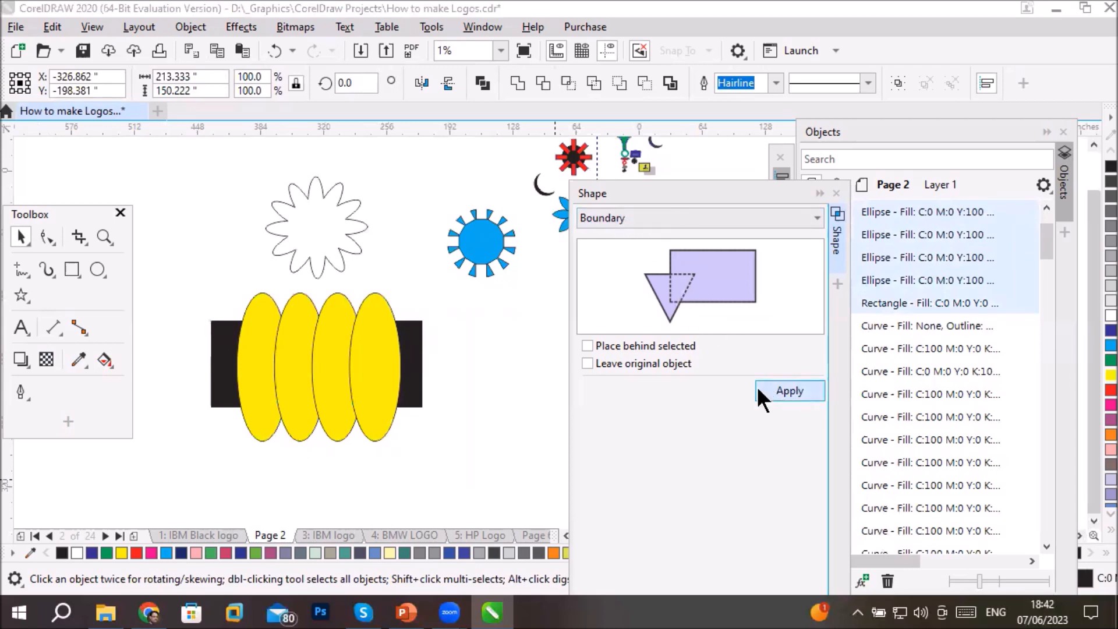
left_click(411, 502)
left_click_drag(371, 378, 258, 475)
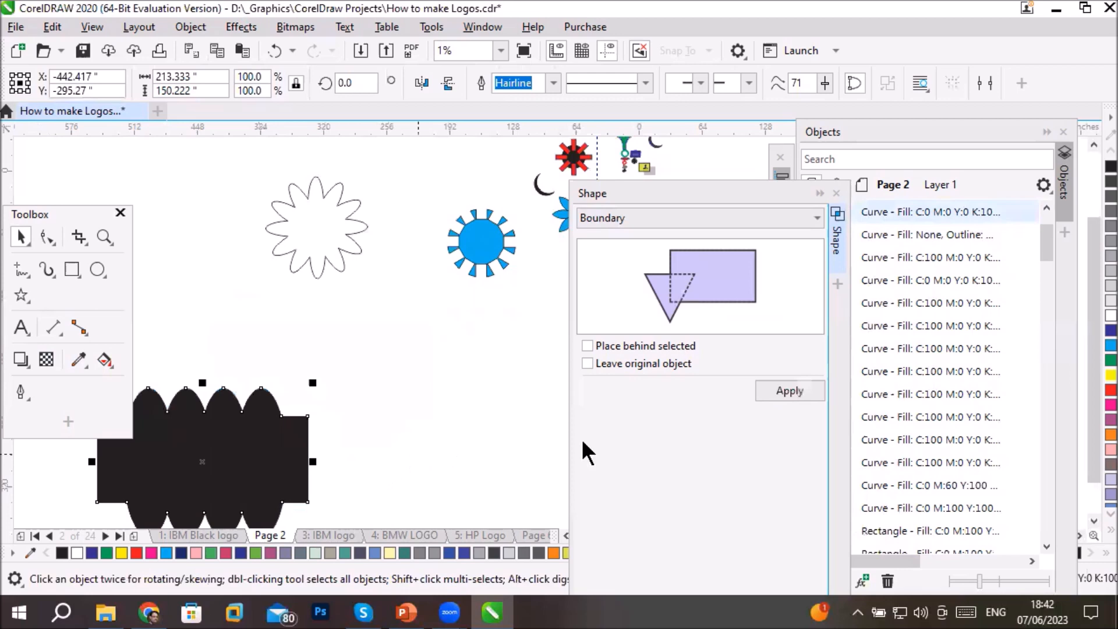
- Remove the fill from the scalloped rectangle shape and undo the stray fountain fill applied to it
left_click(103, 358)
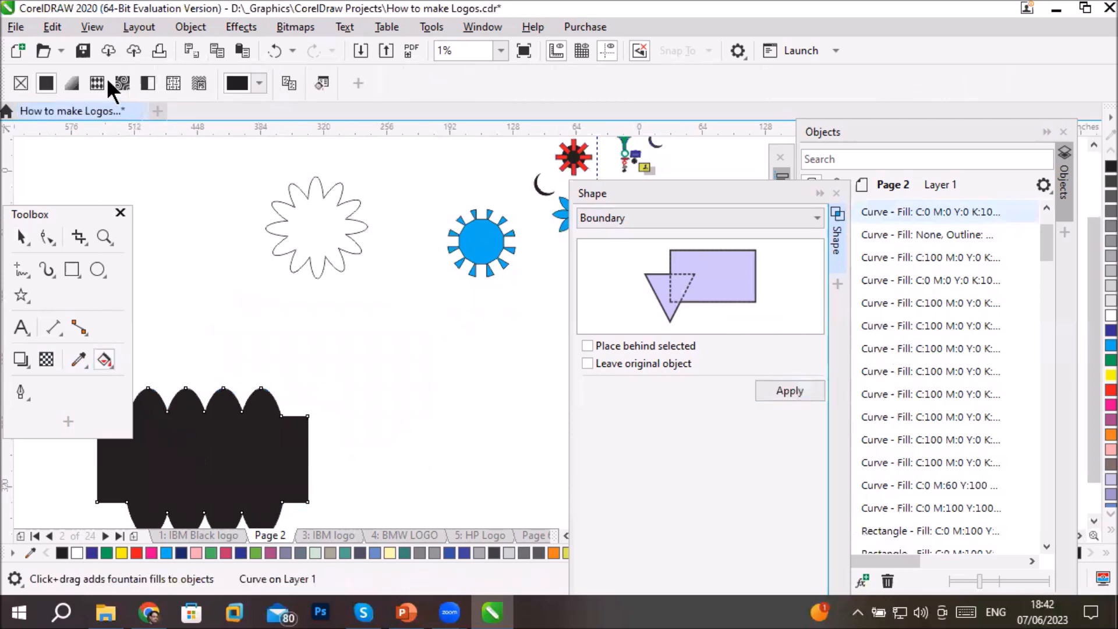
left_click(21, 82)
left_click_drag(203, 400, 289, 336)
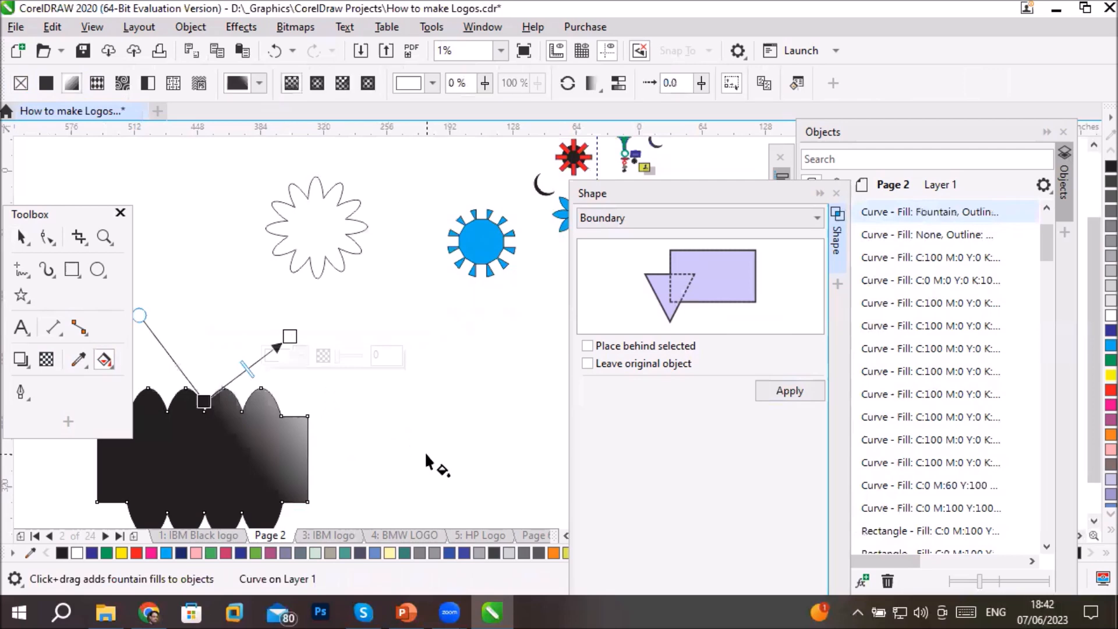
key("ctrl+z")
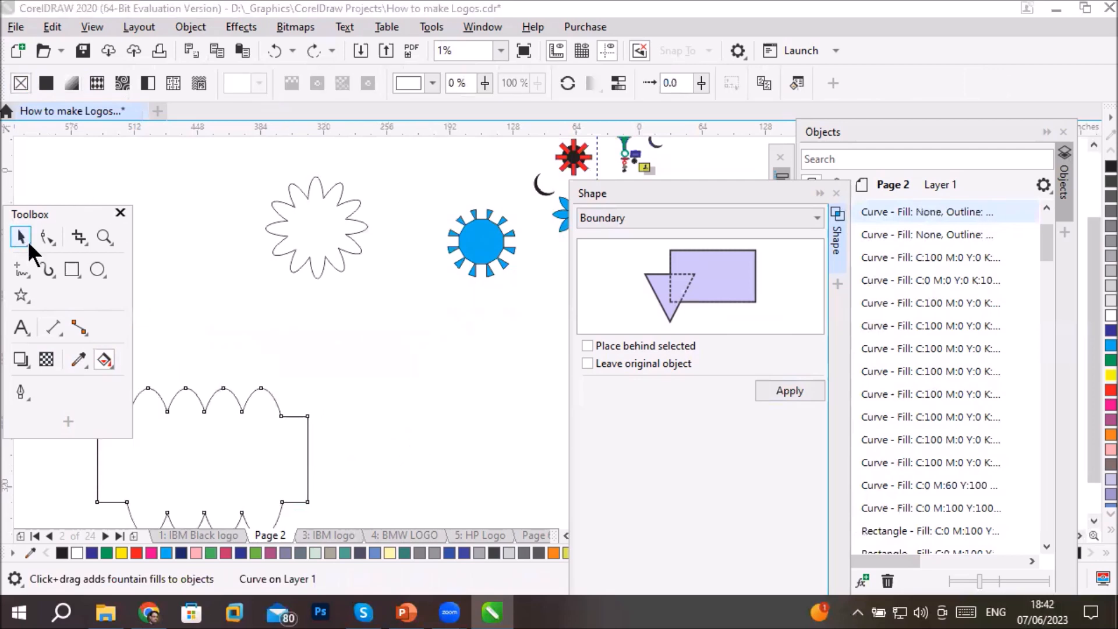
- Move the scalloped rectangle outline to the right, below the flower outline, and deselect it
left_click(26, 240)
left_click_drag(221, 394, 370, 365)
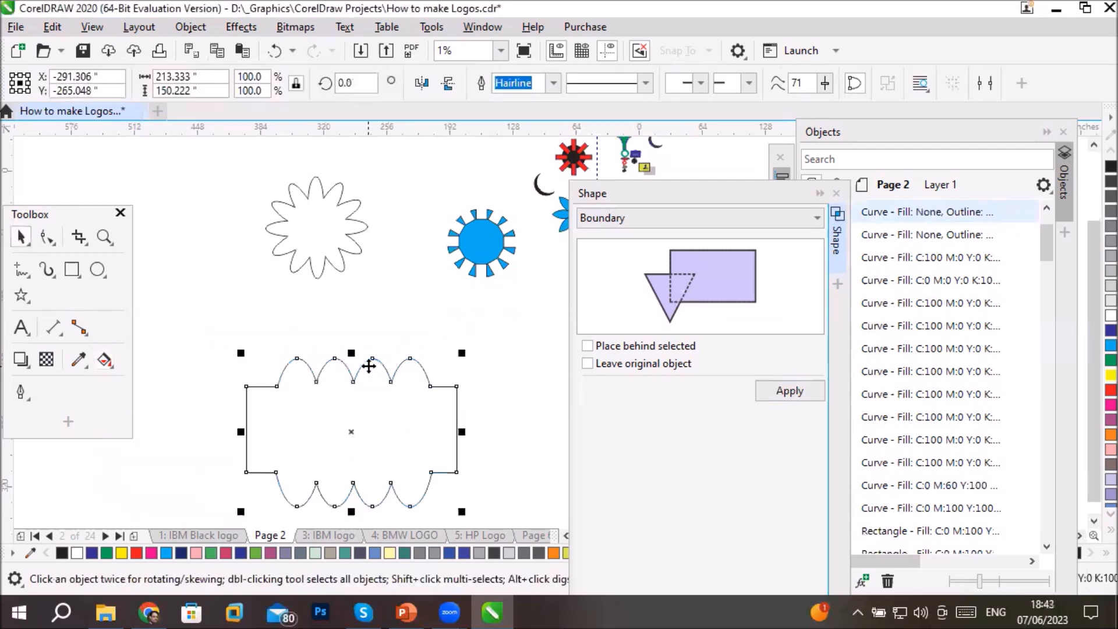
left_click(506, 389)
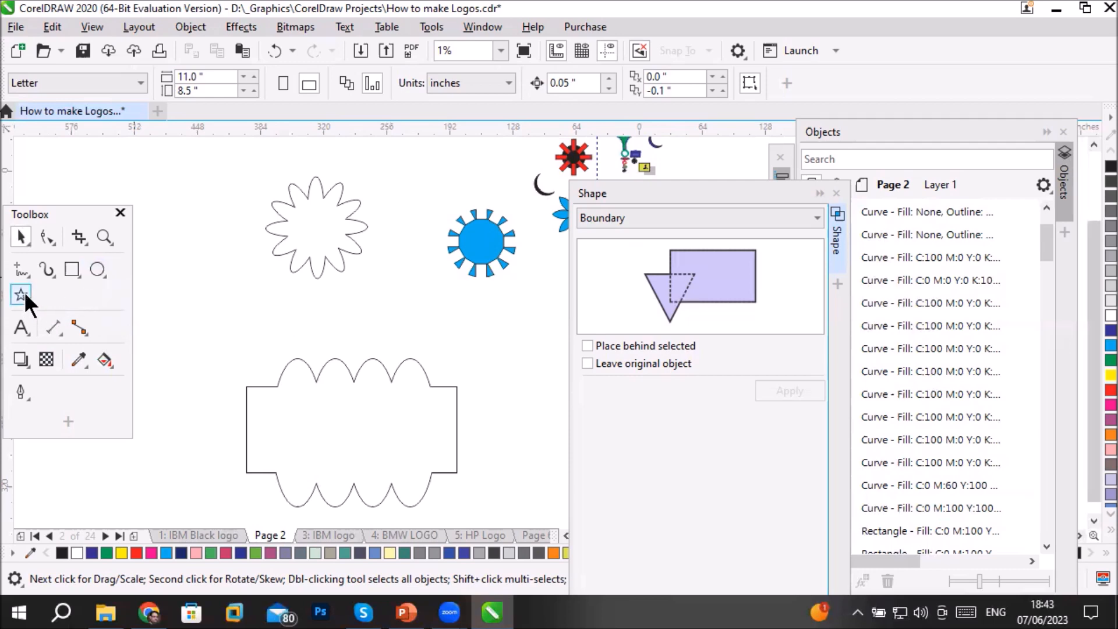
- Draw a circle left of the outlines and a five-pointed star about 58 by 30 inches overlapping the circle's upper edge
left_click(96, 269)
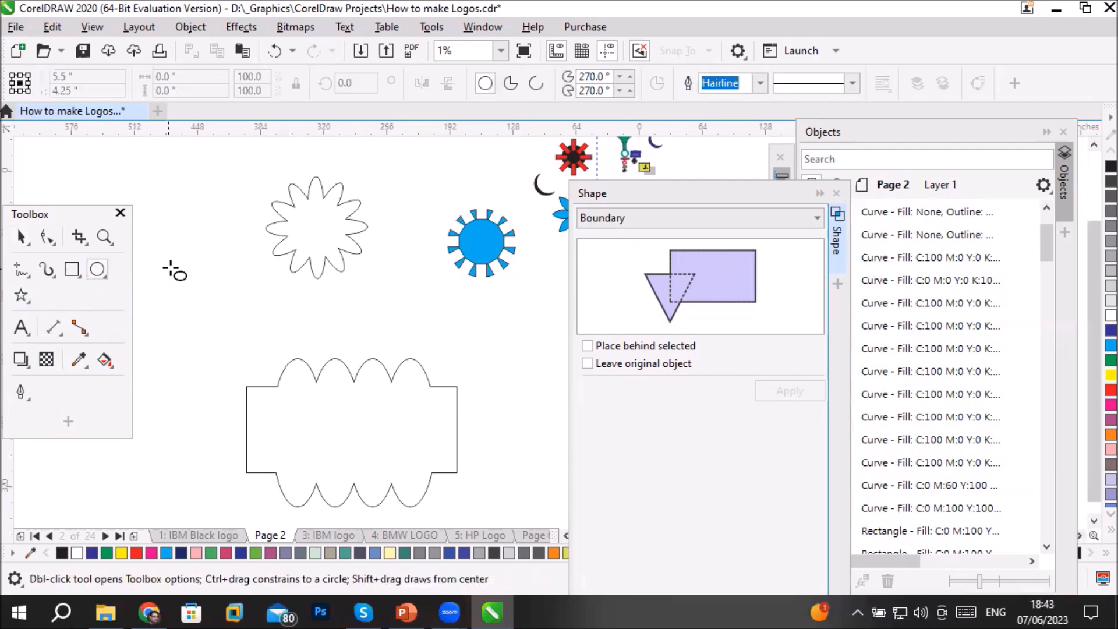
left_click_drag(167, 254, 269, 359)
left_click(21, 295)
left_click_drag(190, 238, 251, 271)
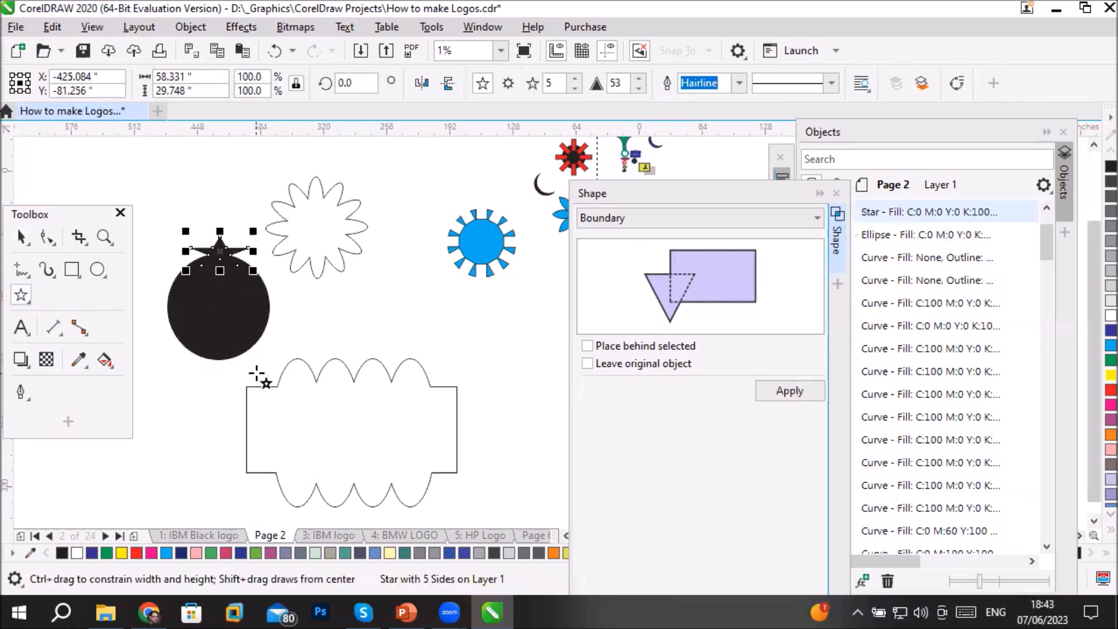
left_click(178, 399)
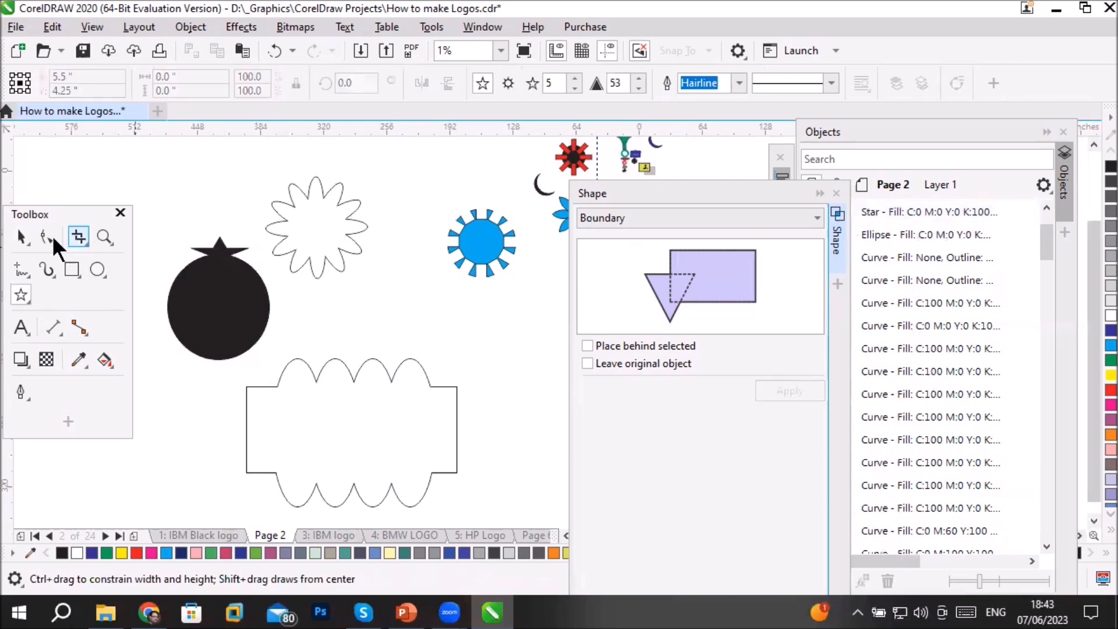
- Create a Boundary around the black circle and star without leaving the originals, and move the result right of the scalloped rectangle
left_click(21, 235)
left_click_drag(157, 225, 274, 367)
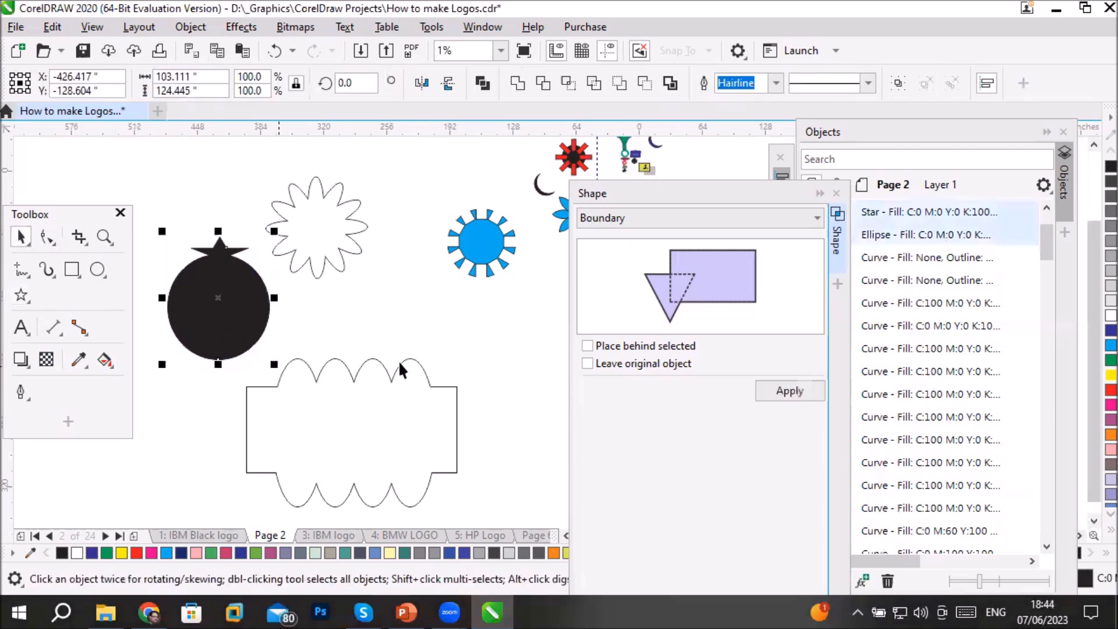
left_click(774, 386)
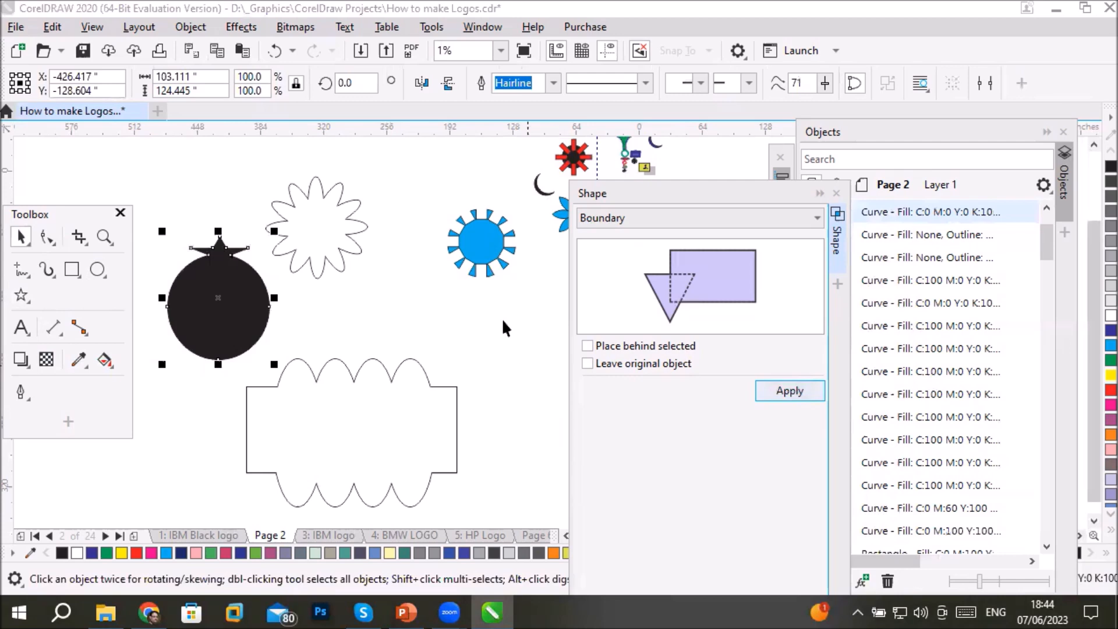
left_click(374, 326)
left_click_drag(220, 307, 520, 375)
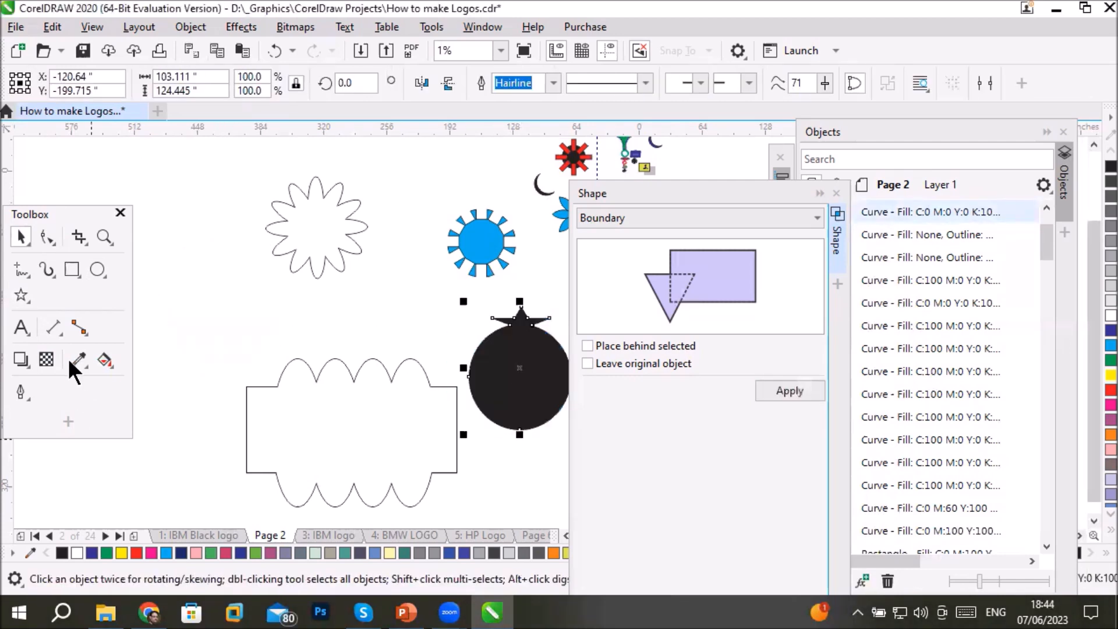
- Remove the fill from the circle-and-star shape, move it back left of the flower outline, and deselect it
left_click(104, 361)
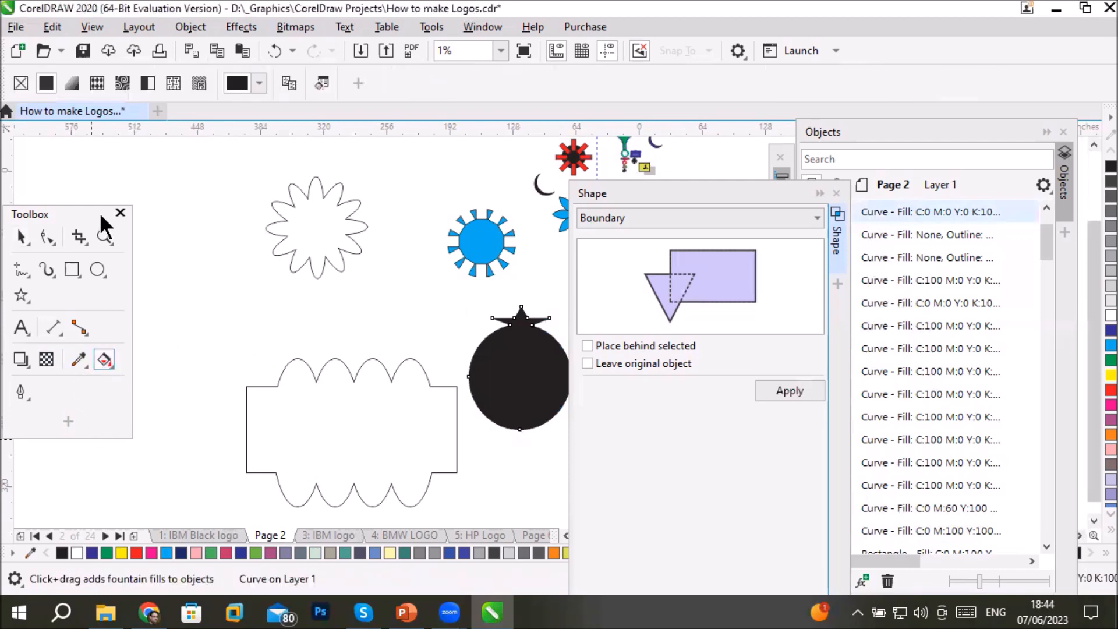
left_click(21, 83)
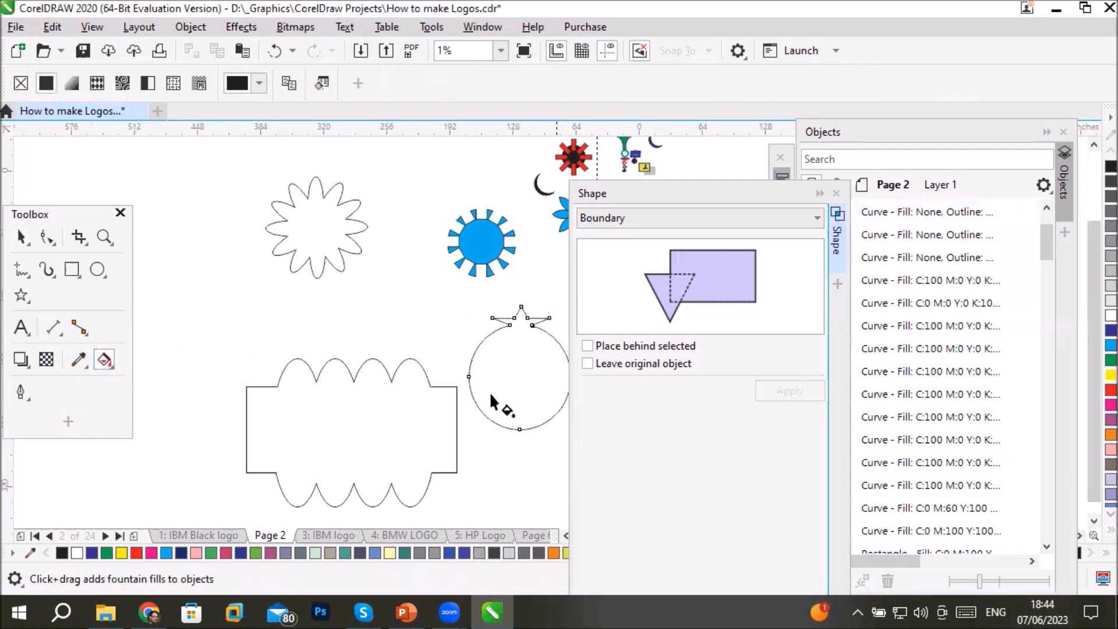
left_click(21, 237)
left_click(478, 346)
left_click_drag(479, 346, 166, 273)
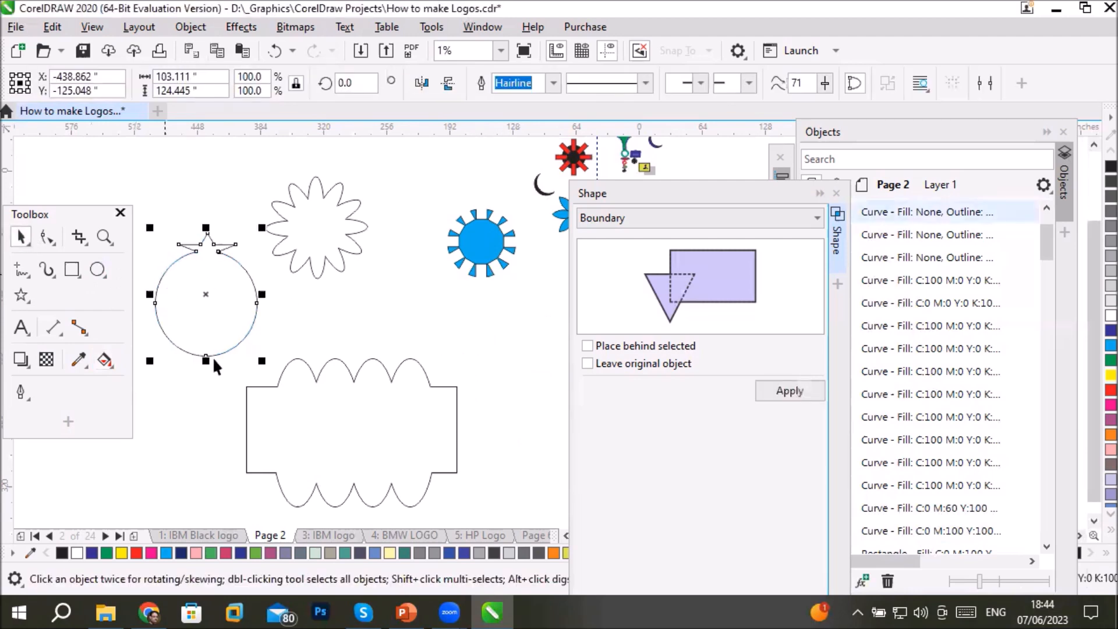
left_click(181, 436)
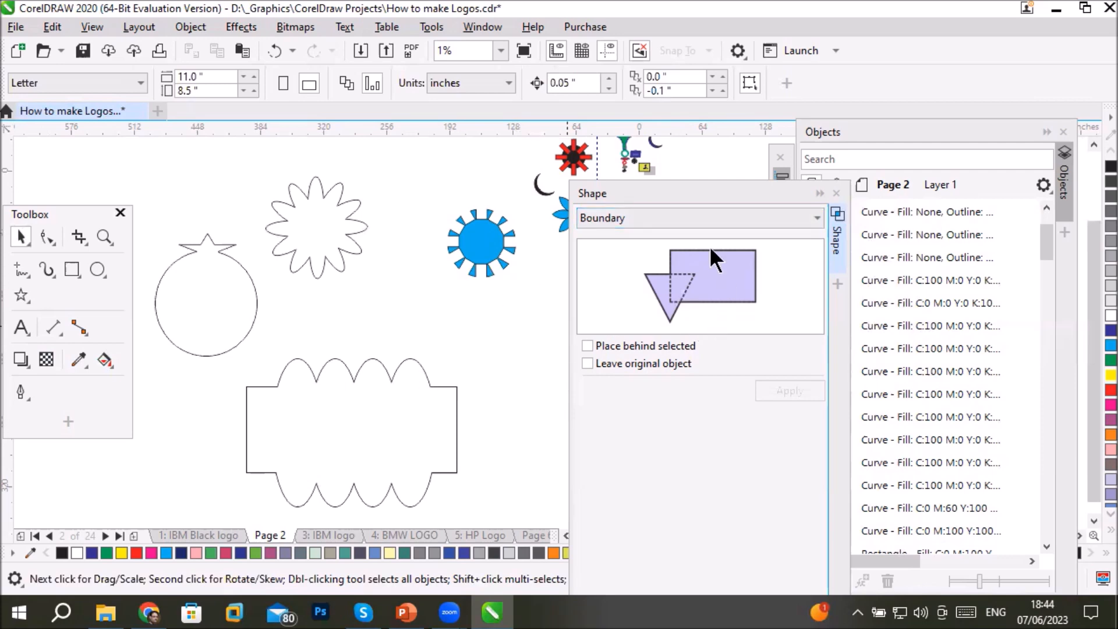
left_click(679, 217)
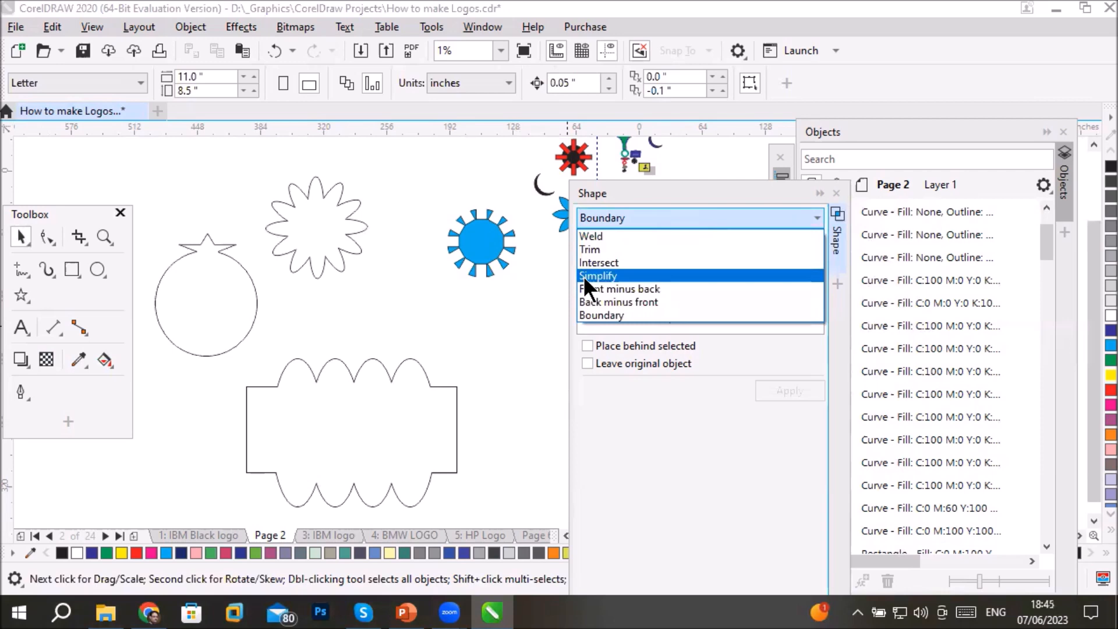
left_click(334, 309)
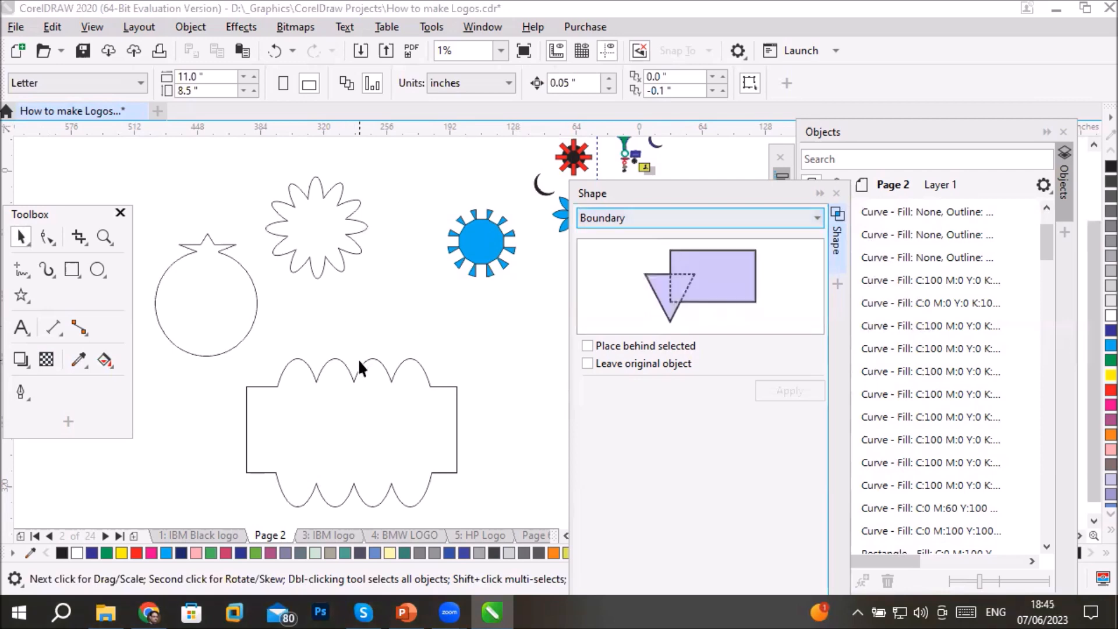
- Move the scalloped rectangle outline above the flower outline, and delete all objects on Page 2
left_click_drag(343, 365, 282, 157)
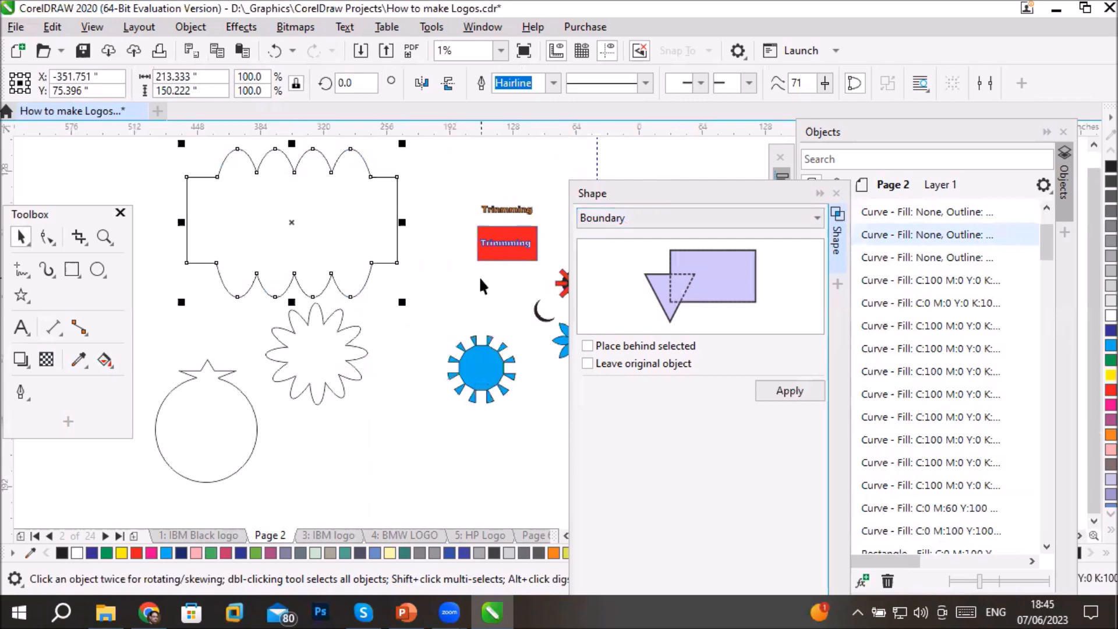
scroll(481, 280, "down", 2)
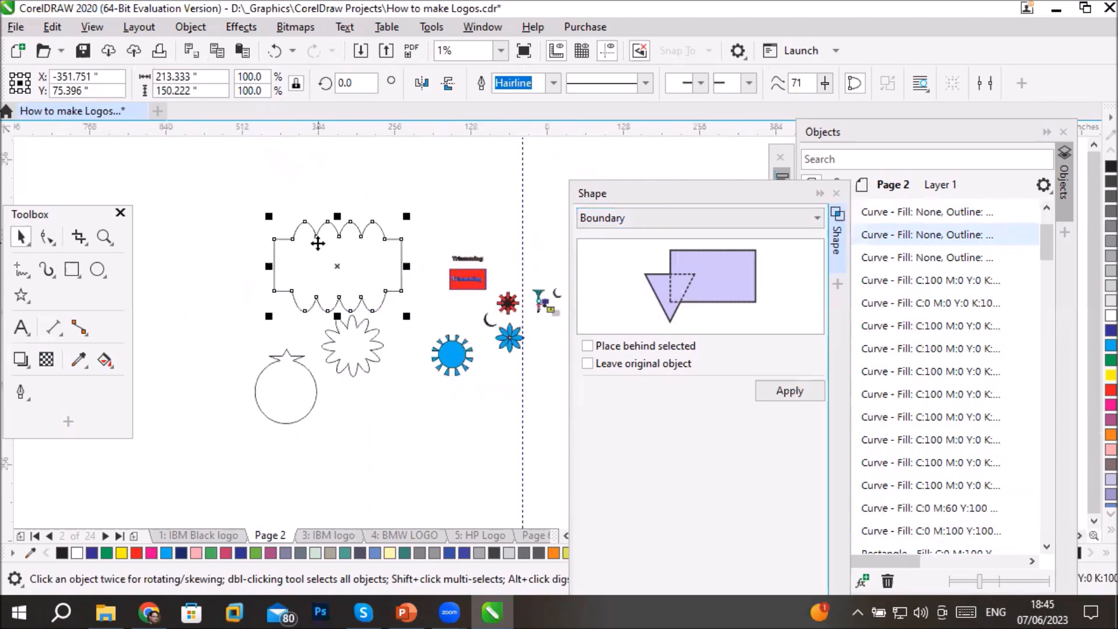
key("ctrl+a")
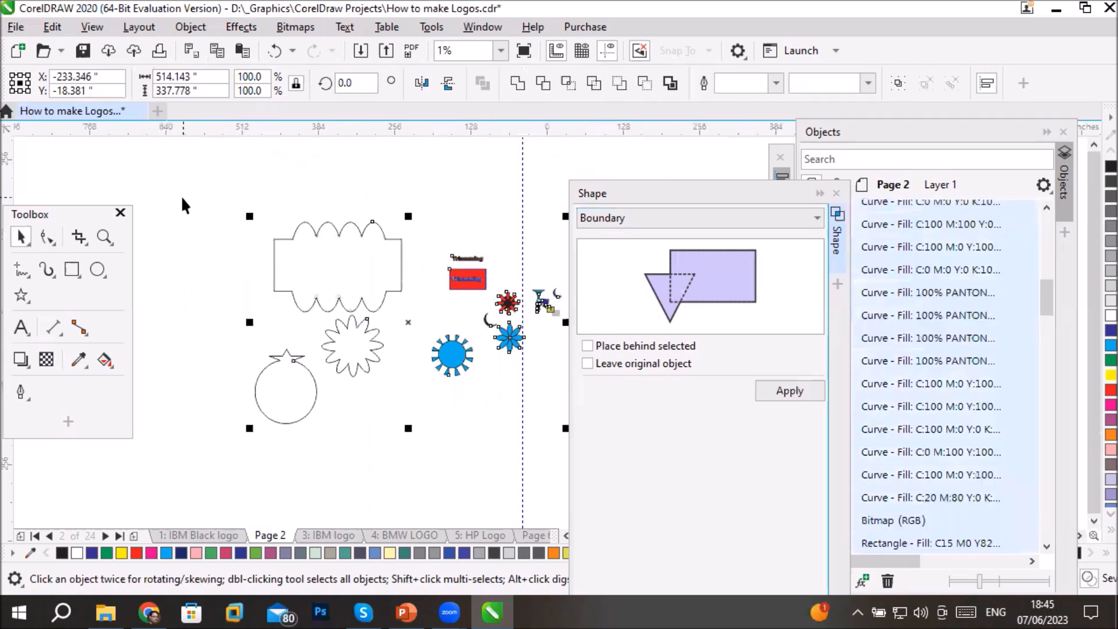
key("Delete")
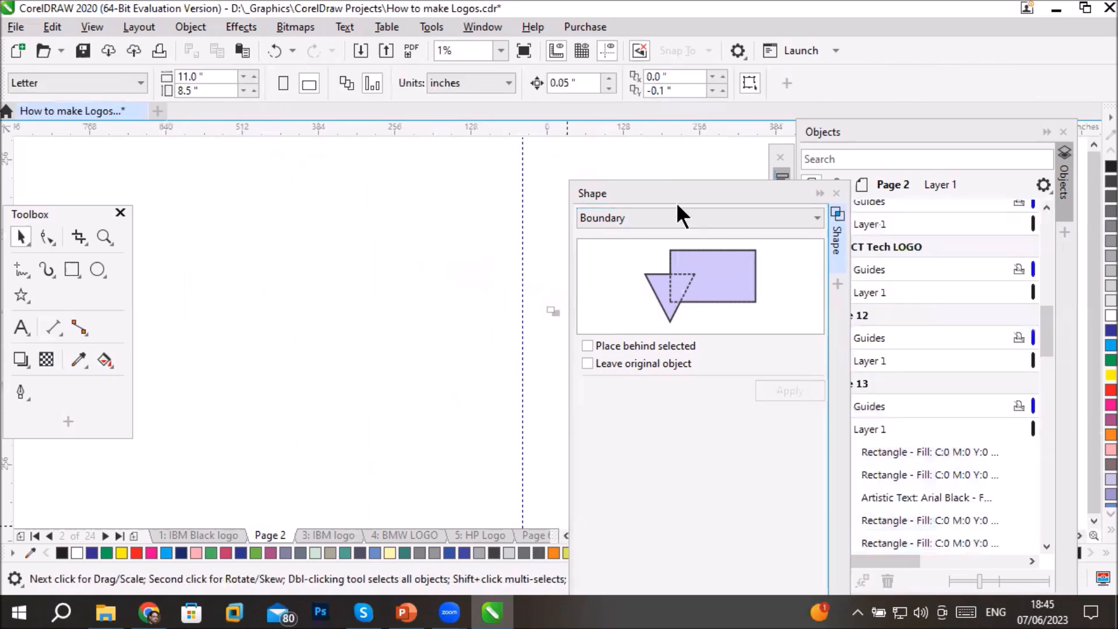
- Fit the page in view and move the Shape docker aside to clear the drawing area
left_click(105, 234)
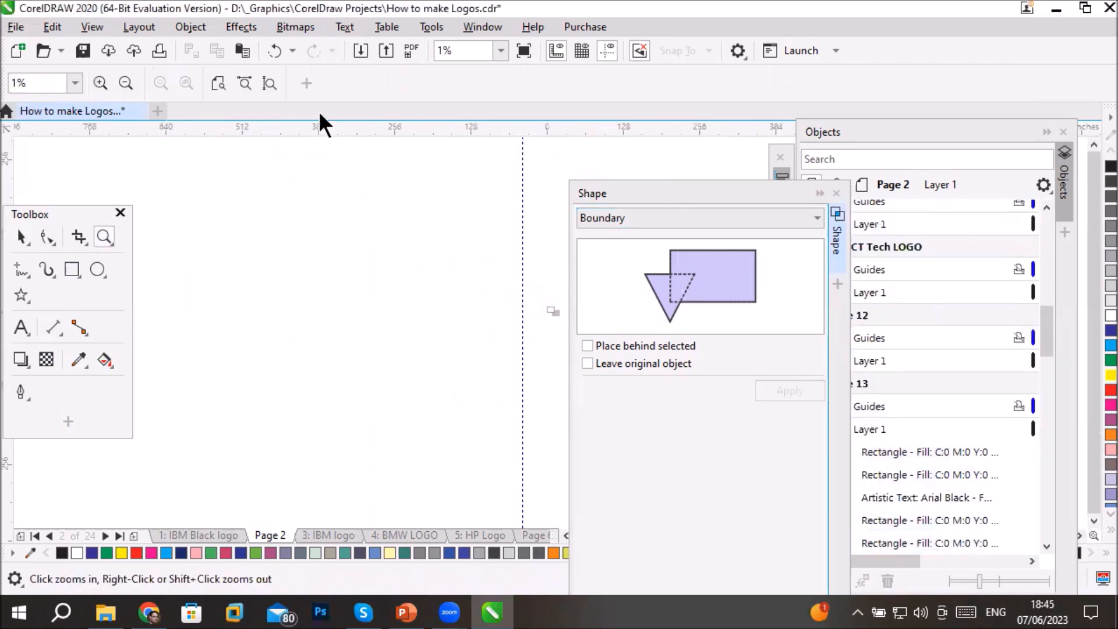
left_click(265, 77)
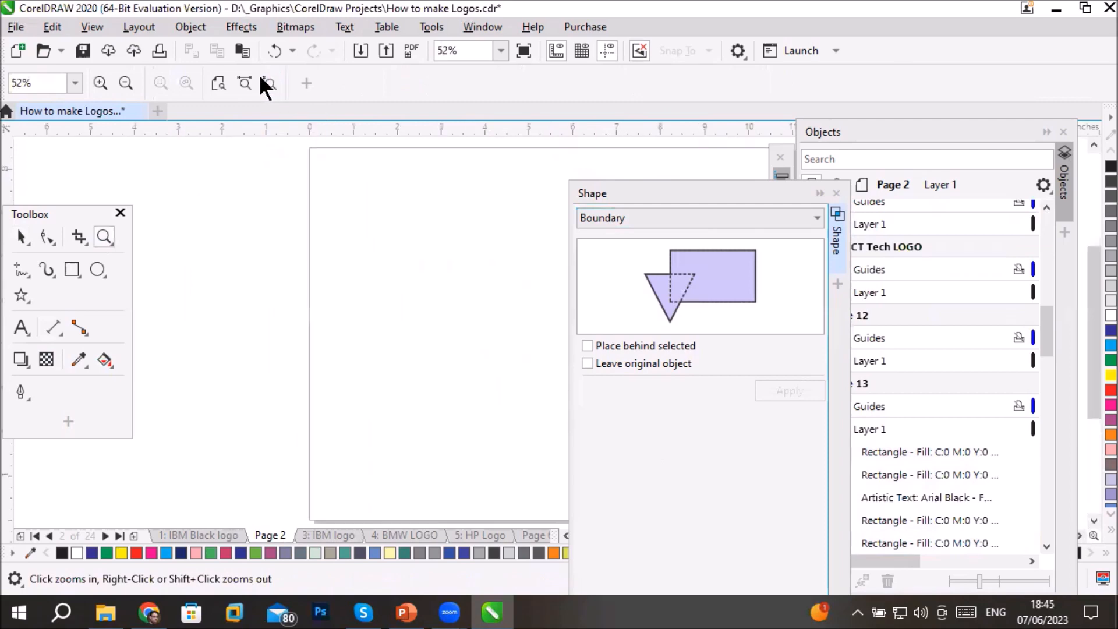
left_click(244, 83)
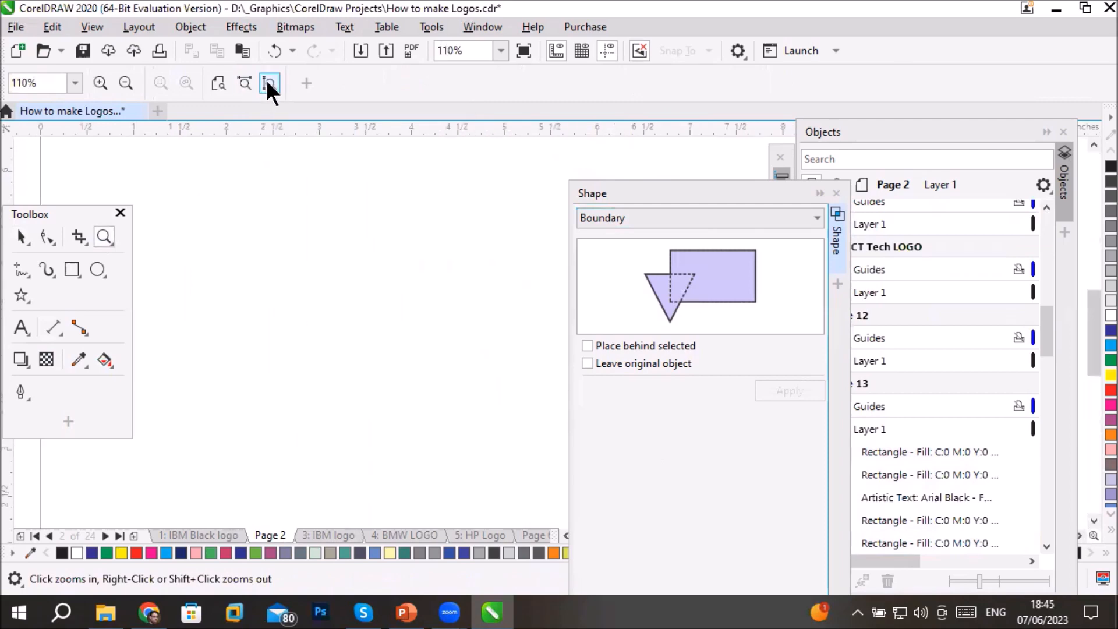
left_click(267, 81)
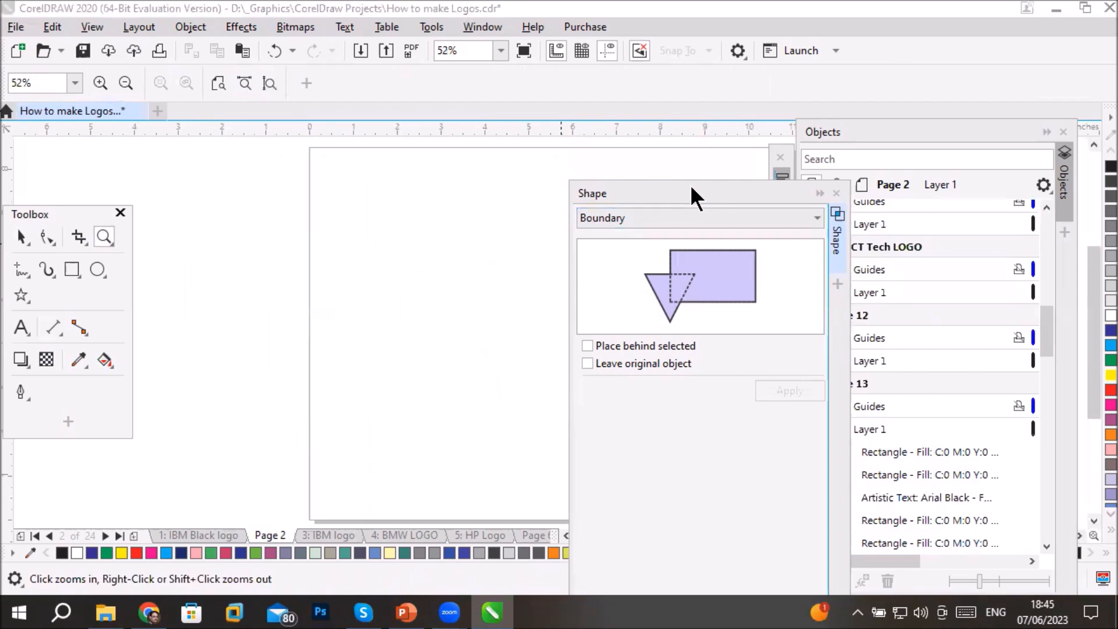
left_click_drag(692, 188, 270, 205)
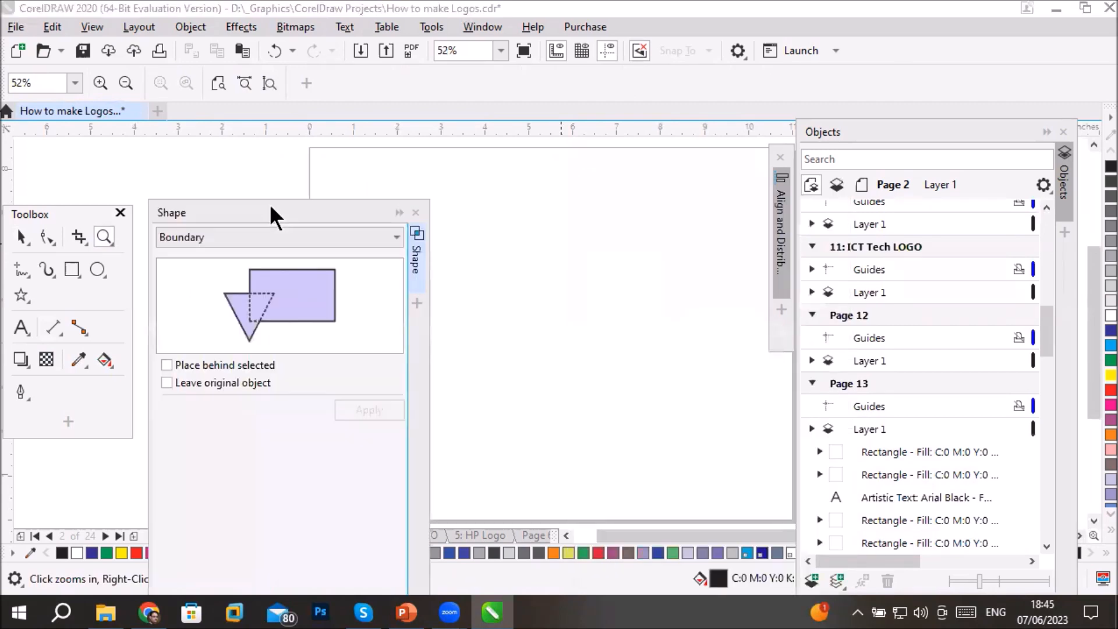
- Draw a circle about 3.86 inches in diameter near the middle of the page and fill it with light blue
left_click(93, 267)
left_click_drag(478, 206, 504, 249)
mouse_move(543, 296)
left_mouse_down()
mouse_move(624, 377)
mouse_move(640, 376)
left_mouse_up()
key("ctrl")
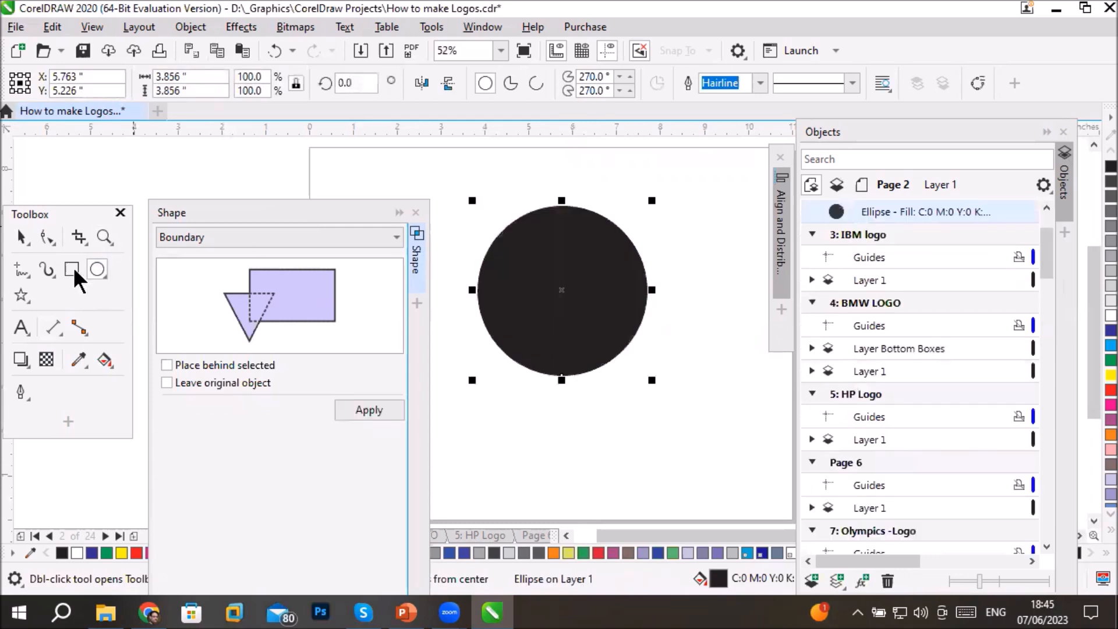
left_click(1107, 346)
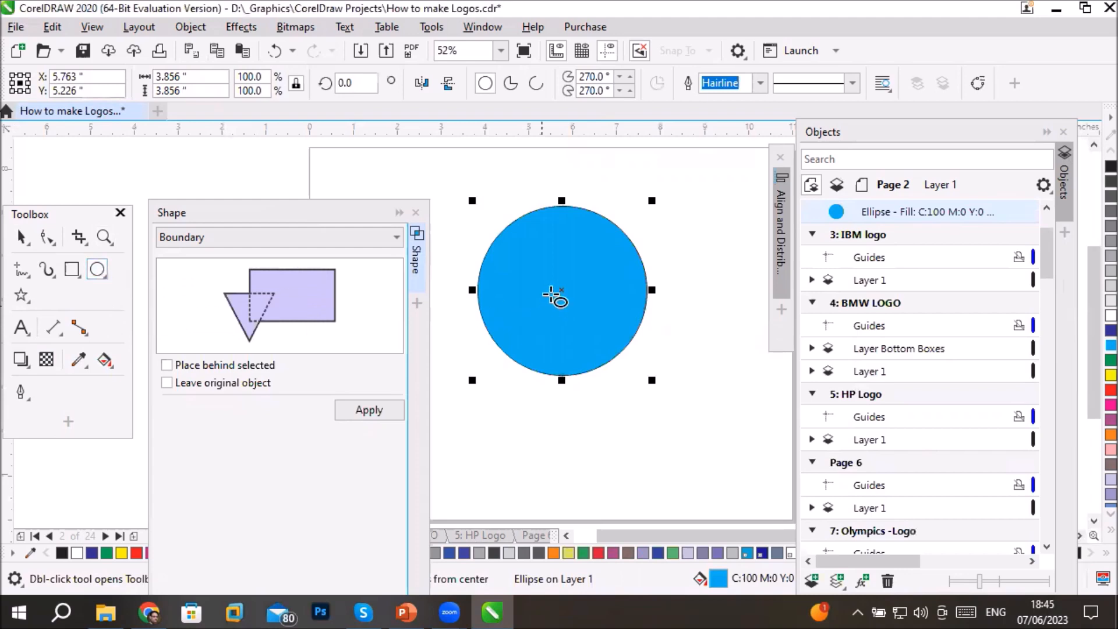
- Draw an ellipse about 0.96 by 2.06 inches over the circle's upper edge and move its rotation centre near the circle's centre
left_click_drag(543, 160, 587, 252)
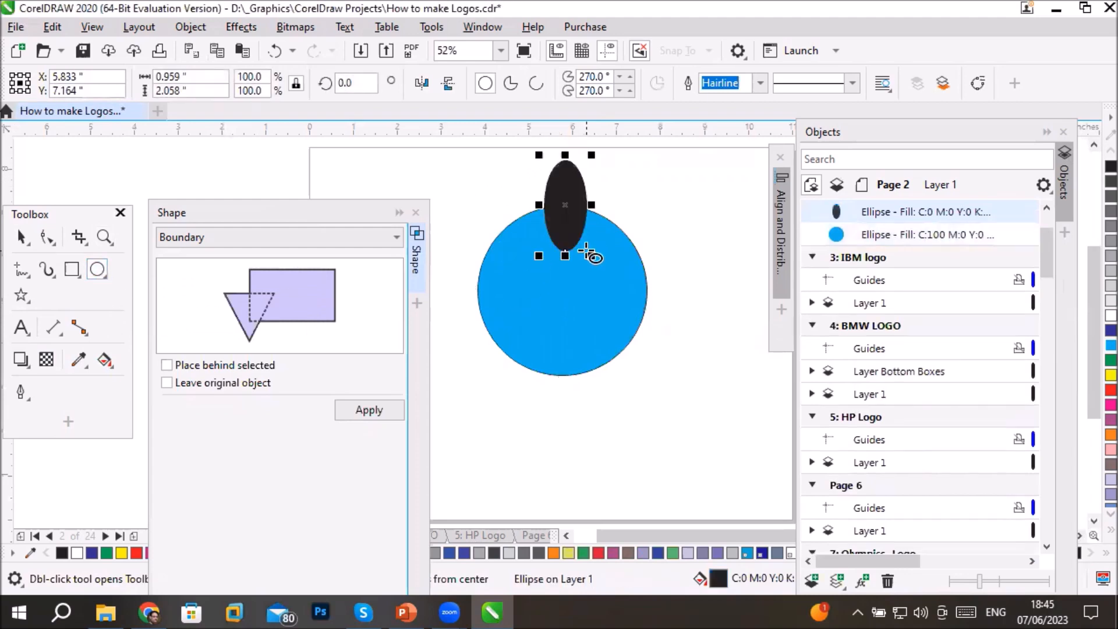
left_click(22, 238)
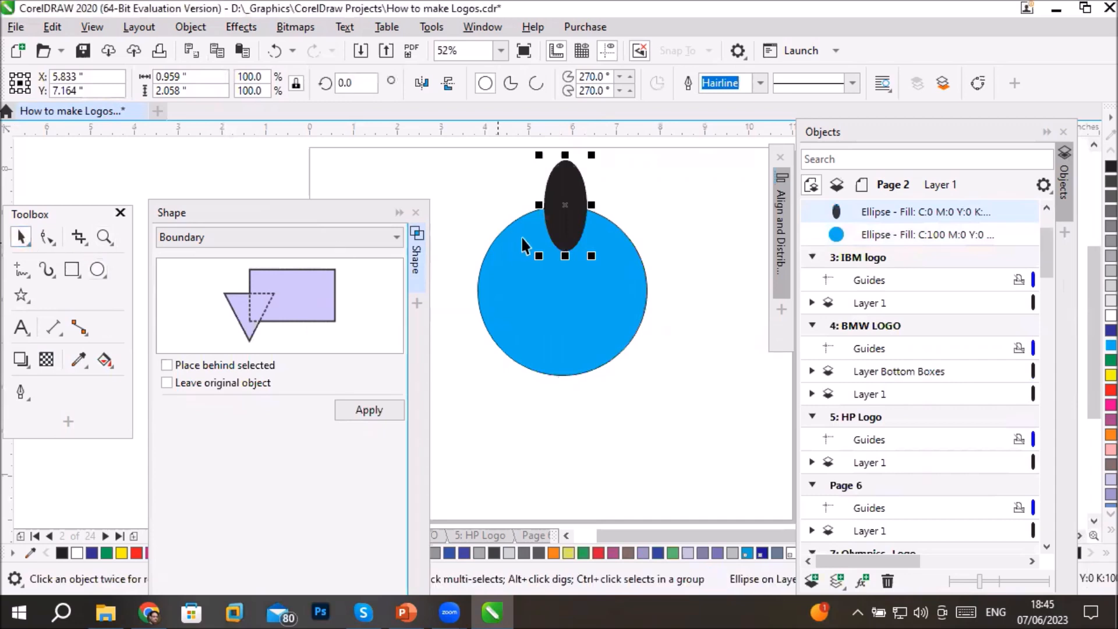
left_click(566, 210)
left_click_drag(565, 205, 568, 287)
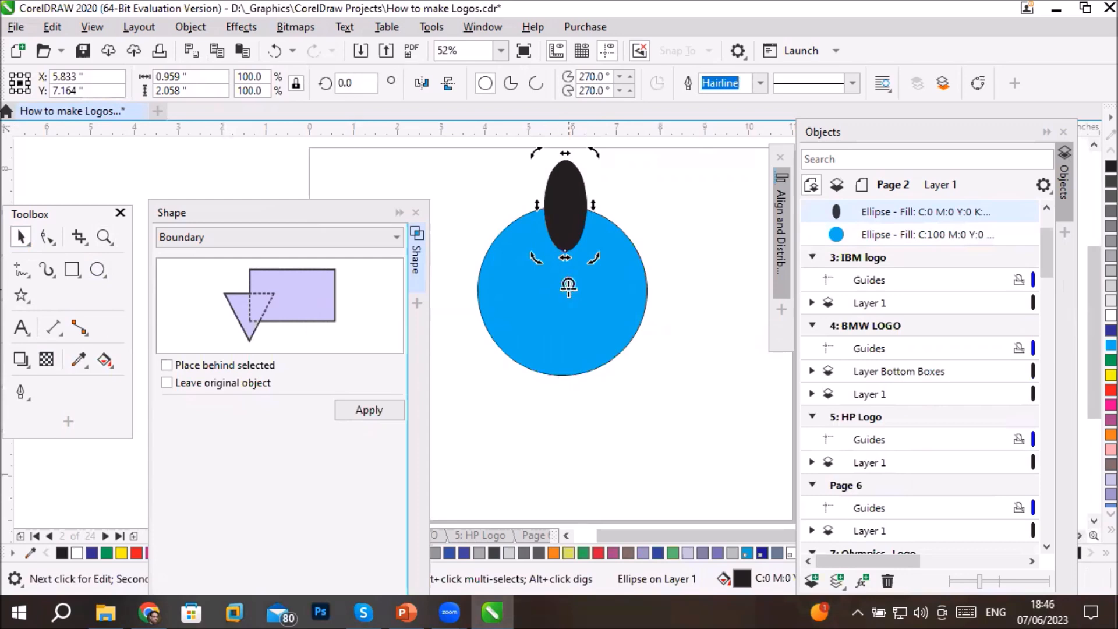
- Rotate a copy of the ellipse 45 degrees clockwise and repeat the duplication until eight ellipses surround the circle
left_click_drag(610, 172, 644, 237)
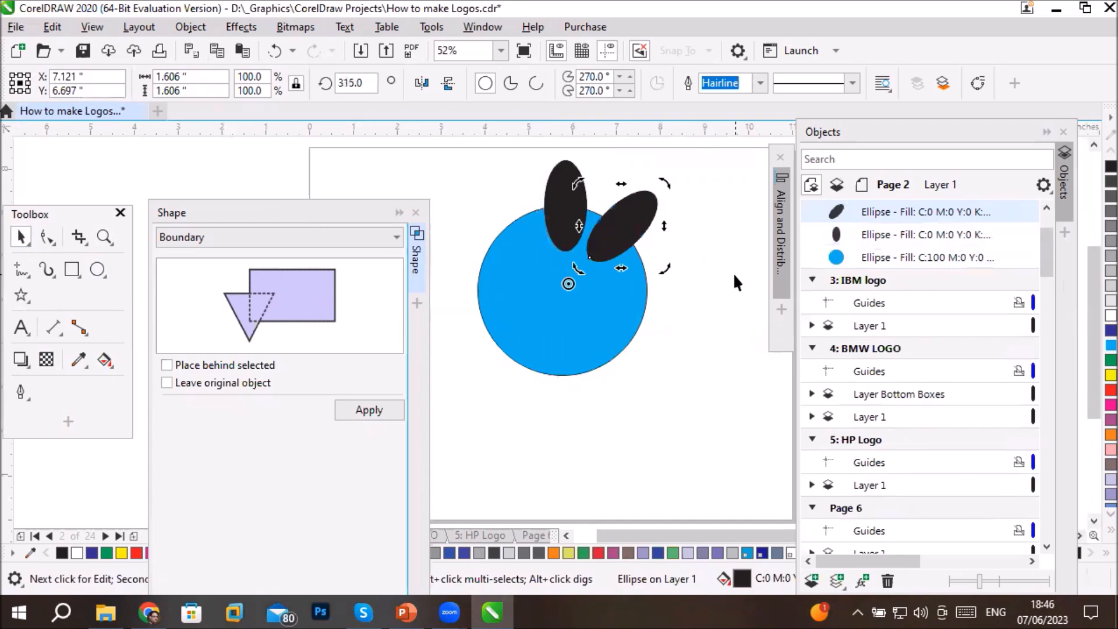
key("ctrl+r")
key("ctrl+r")
key("ctrl+r")
key("ctrl+r")
key("ctrl+r")
key("ctrl+r")
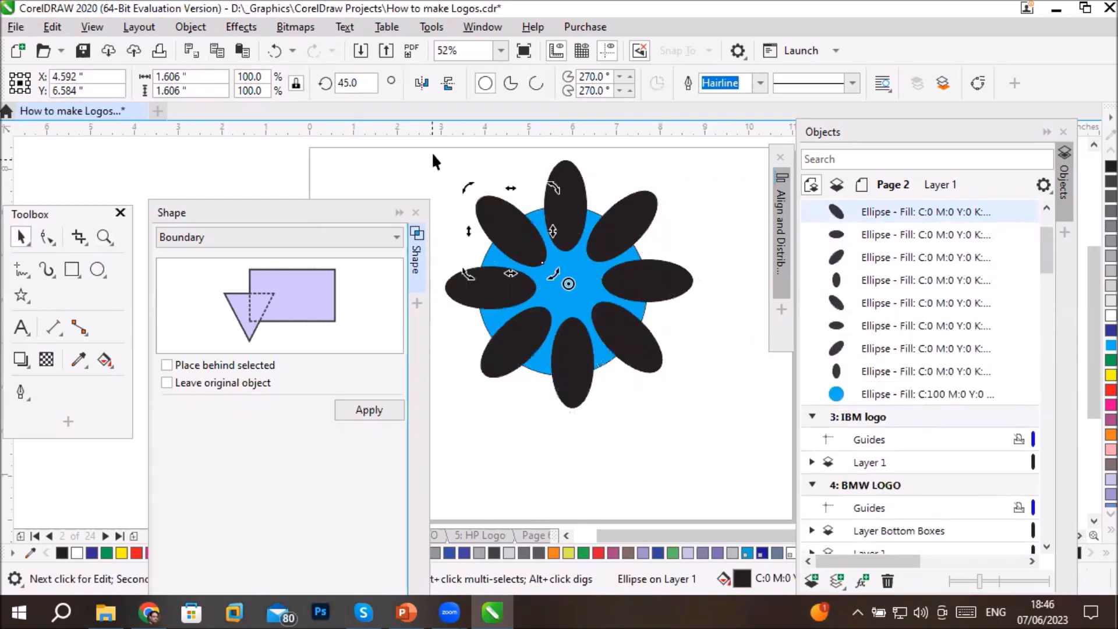
- Apply Simplify to the blue circle and all eight black ellipses, and deselect them
left_click_drag(433, 155, 725, 446)
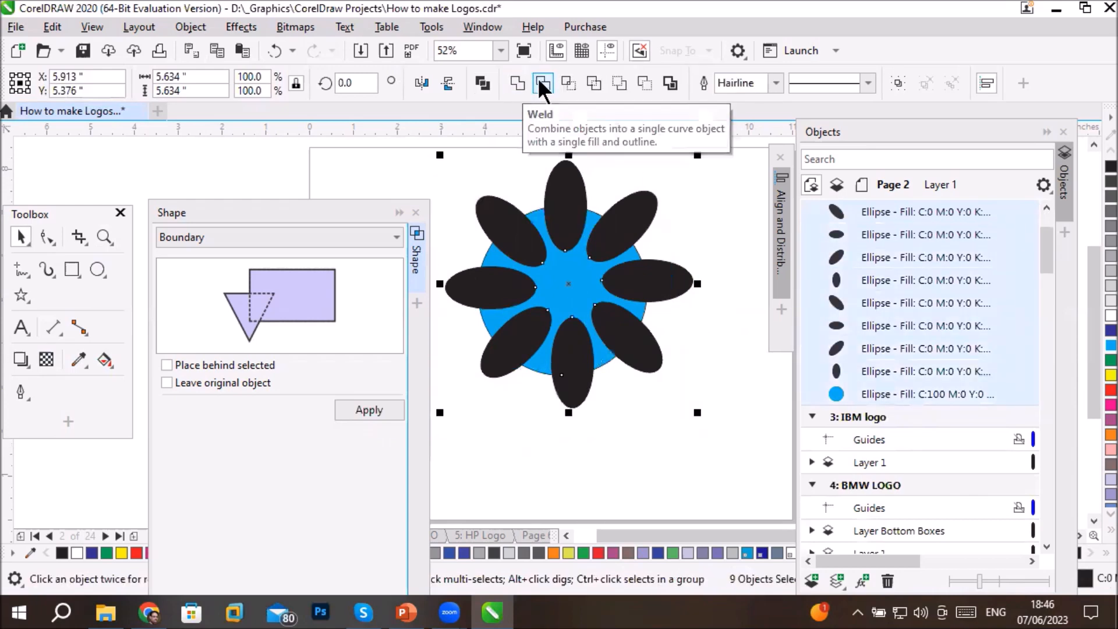
left_click(594, 84)
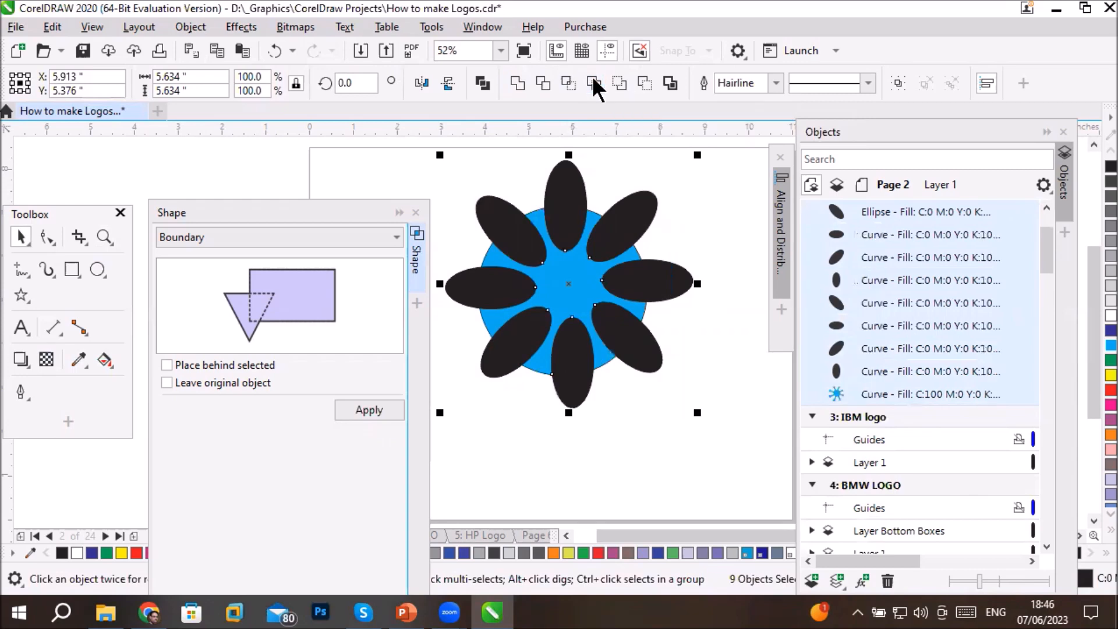
left_click(637, 429)
- Move the eight black ellipses outward off the blue shape, shifting the Shape docker aside to make room
left_click_drag(626, 341, 601, 452)
left_click_drag(573, 378, 517, 457)
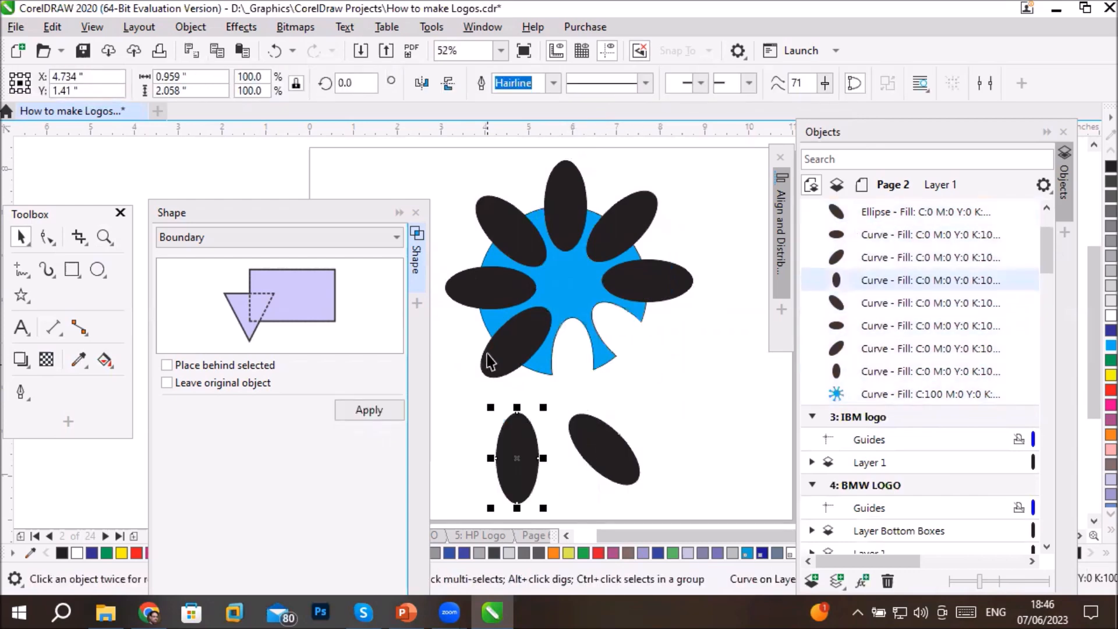
left_click(499, 358)
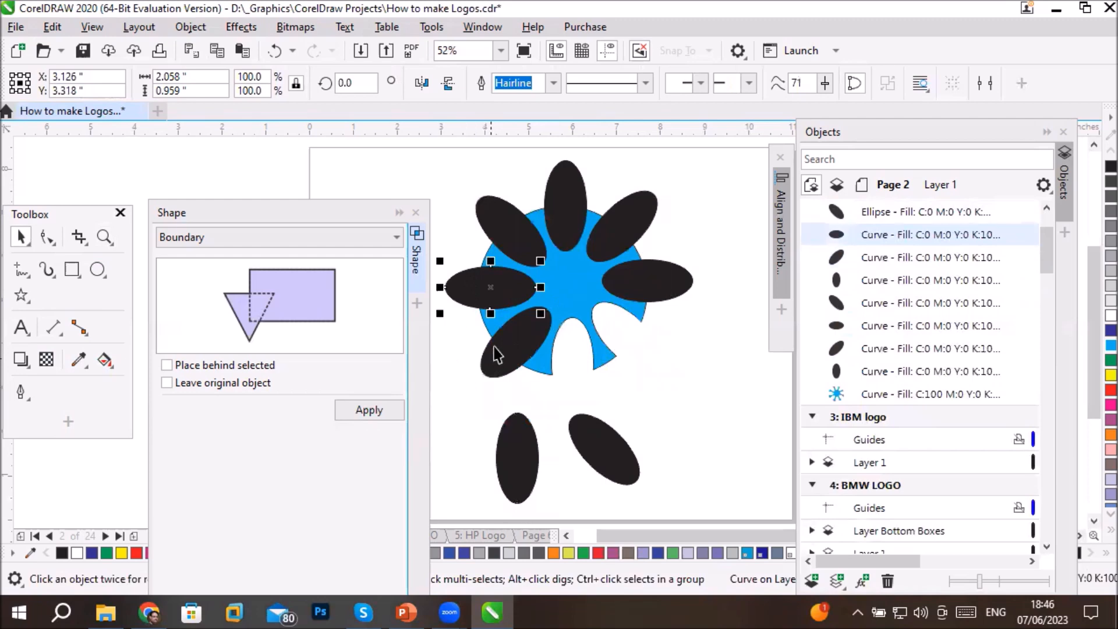
left_click_drag(491, 349, 432, 460)
left_click_drag(644, 292, 733, 357)
left_click_drag(629, 229, 716, 167)
left_click_drag(564, 200, 574, 137)
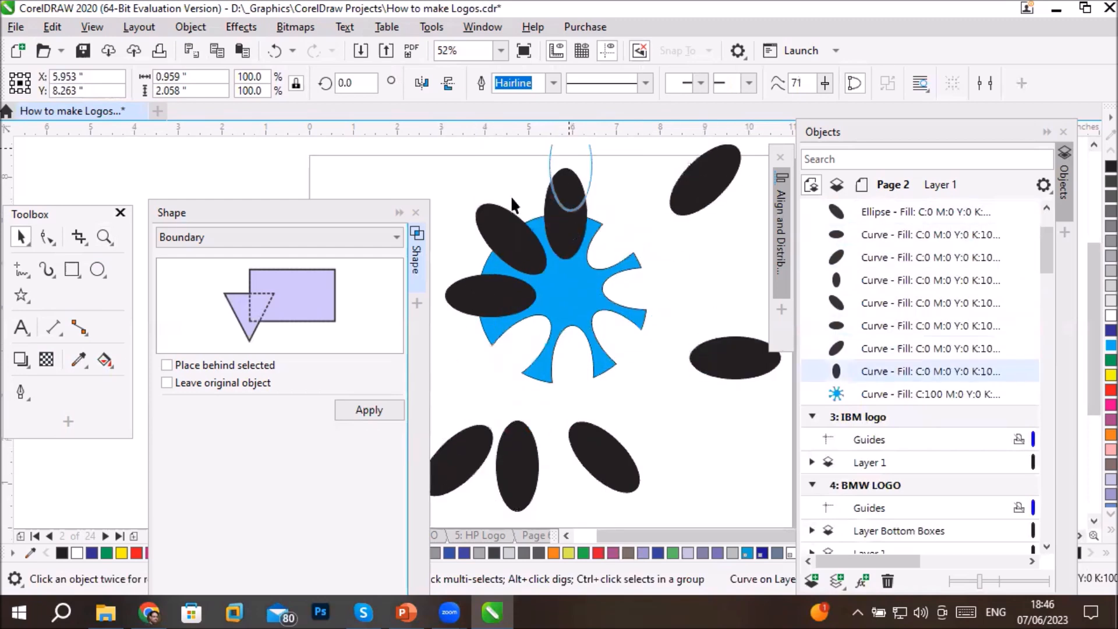
left_click_drag(499, 231, 448, 153)
left_click(474, 299)
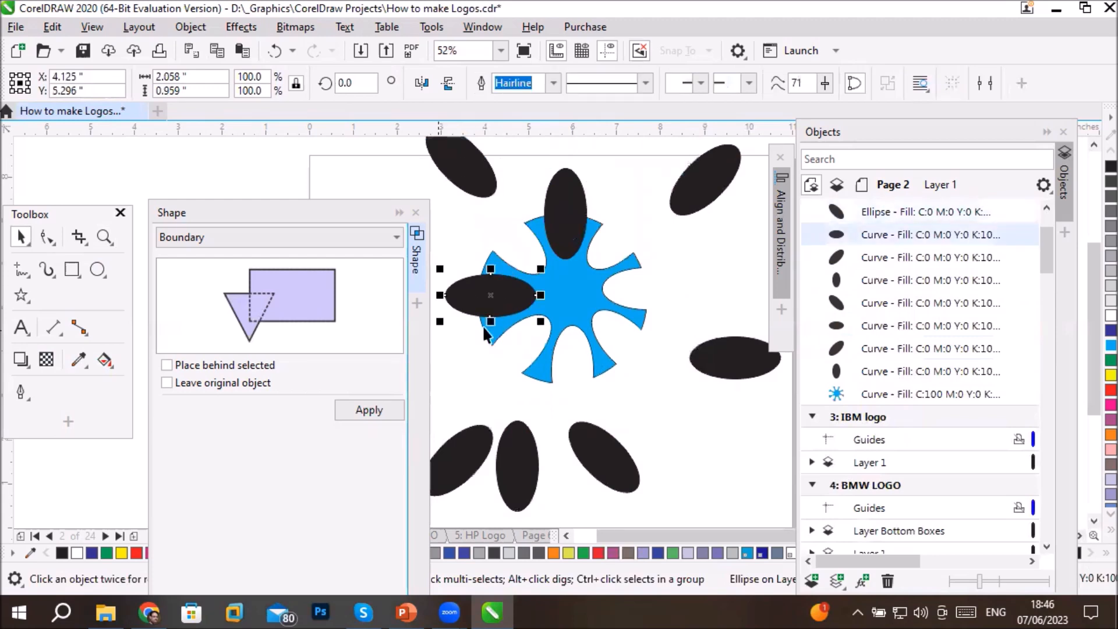
left_click_drag(499, 294, 391, 336)
left_click_drag(563, 213, 580, 163)
left_click(489, 311)
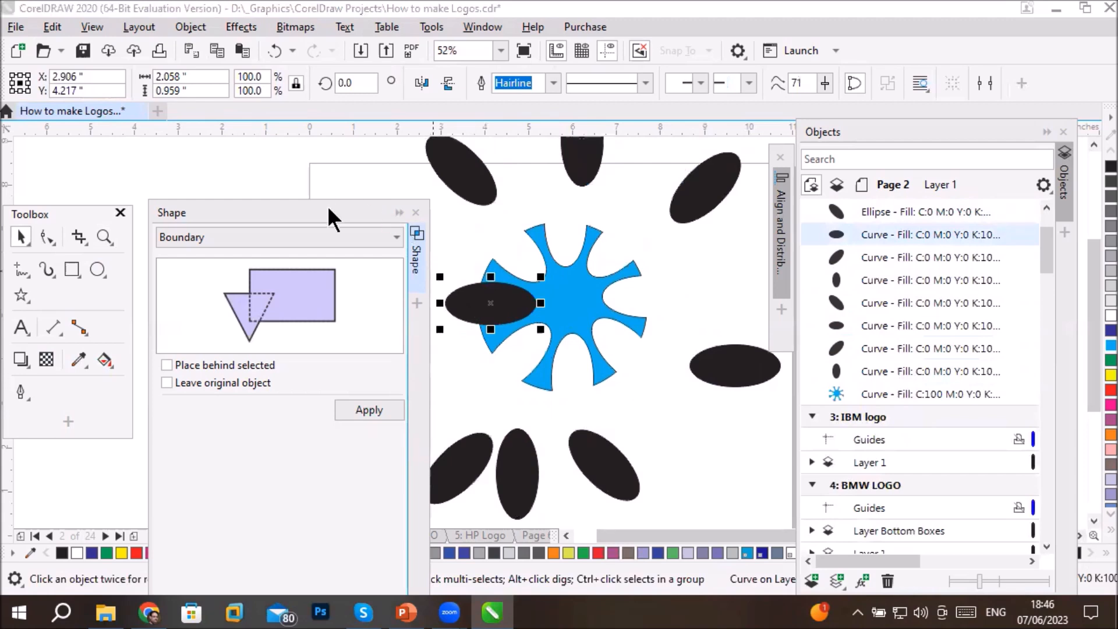
left_click_drag(327, 205, 282, 155)
left_click_drag(495, 303, 429, 362)
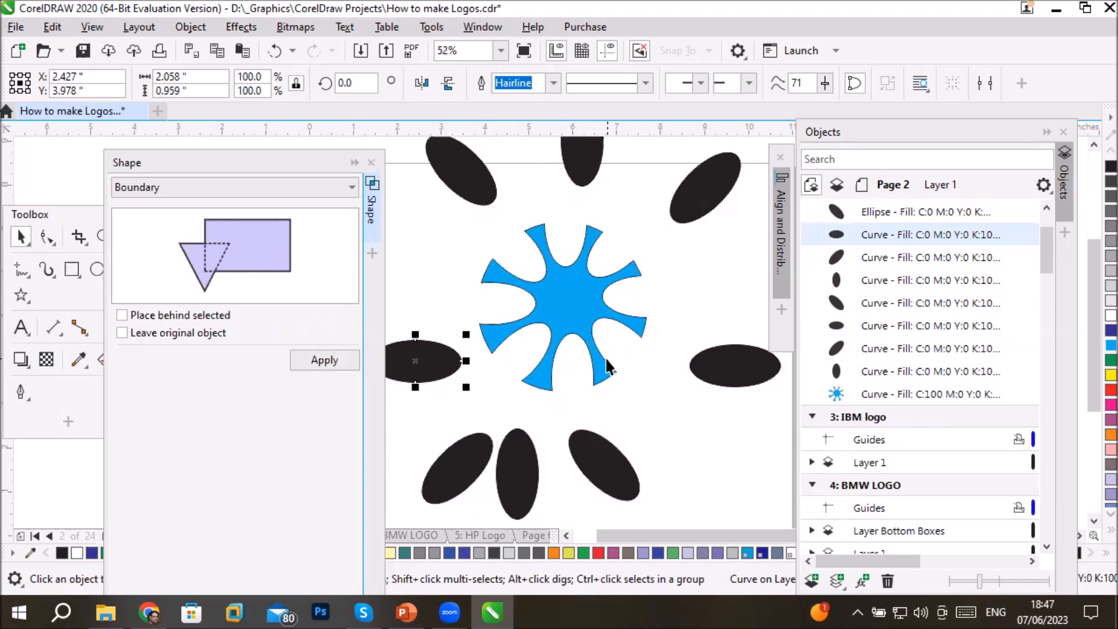
- Undo the ellipse moves and the Simplify operation, restoring the original blue circle with its eight overlapping ellipses
key("ctrl+z")
key("ctrl+z")
key("ctrl+z")
key("ctrl+z")
key("ctrl+z")
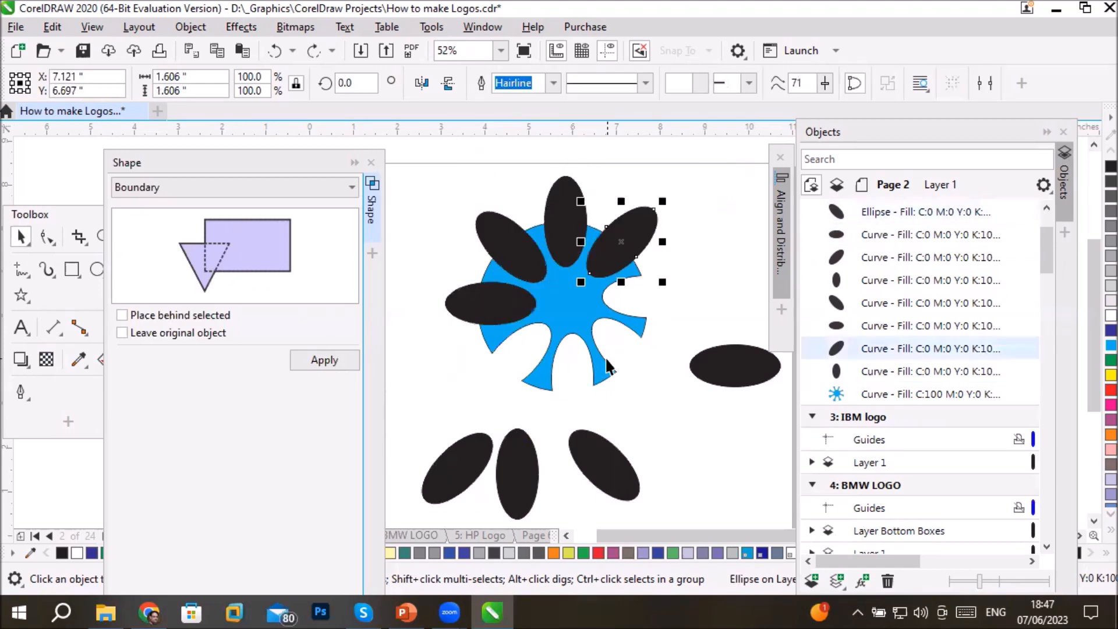
key("ctrl+z")
key("ctrl+z")
key("ctrl+z")
key("ctrl+z")
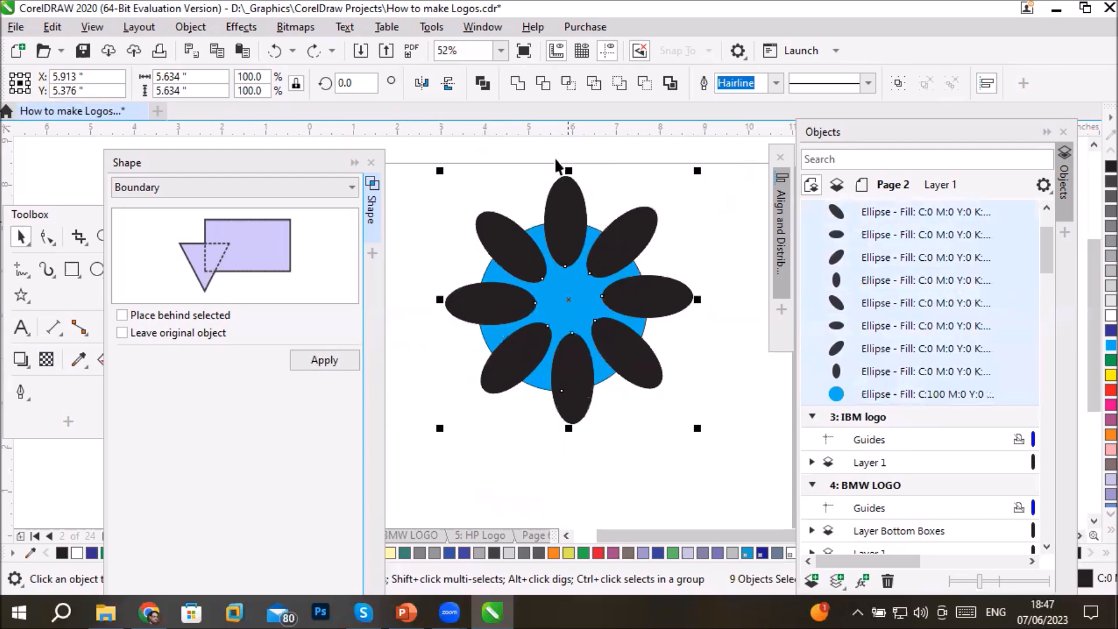
- Trim the blue circle with the eight black ellipses and move the cut-out blue shape below the ring of ellipses
left_click(542, 82)
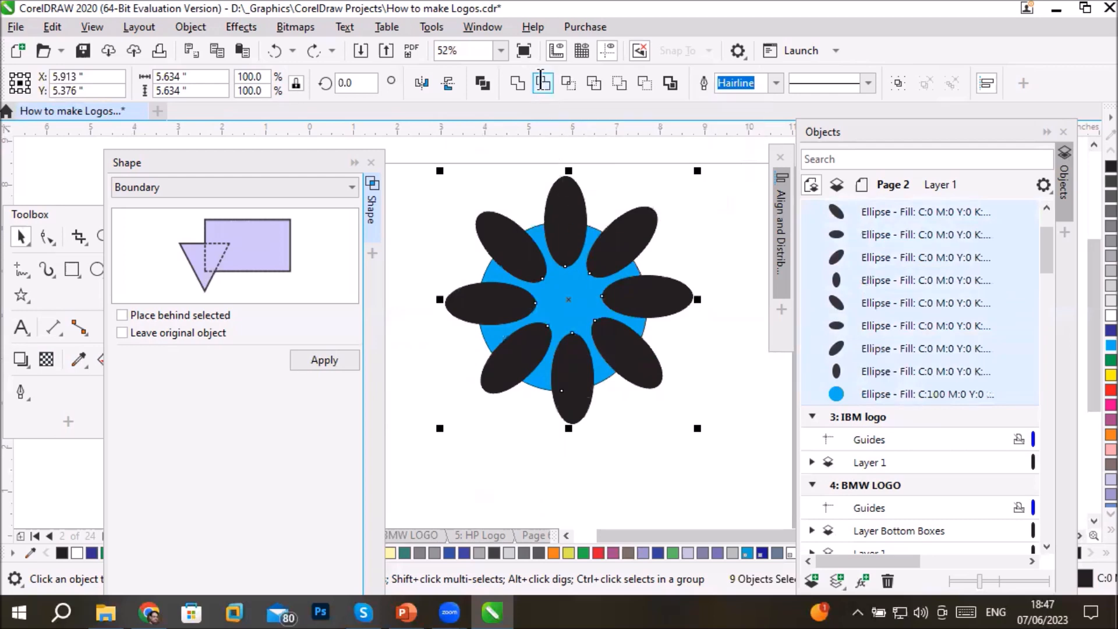
left_click(629, 466)
left_click_drag(554, 304, 504, 483)
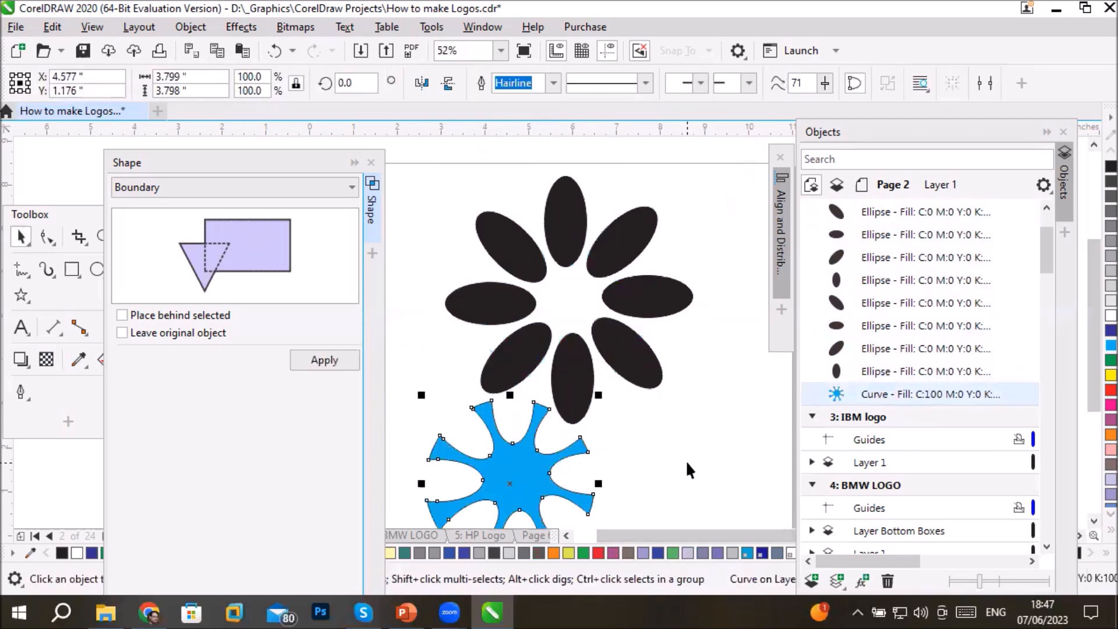
scroll(686, 460, "down", 2)
scroll(684, 485, "up", 2)
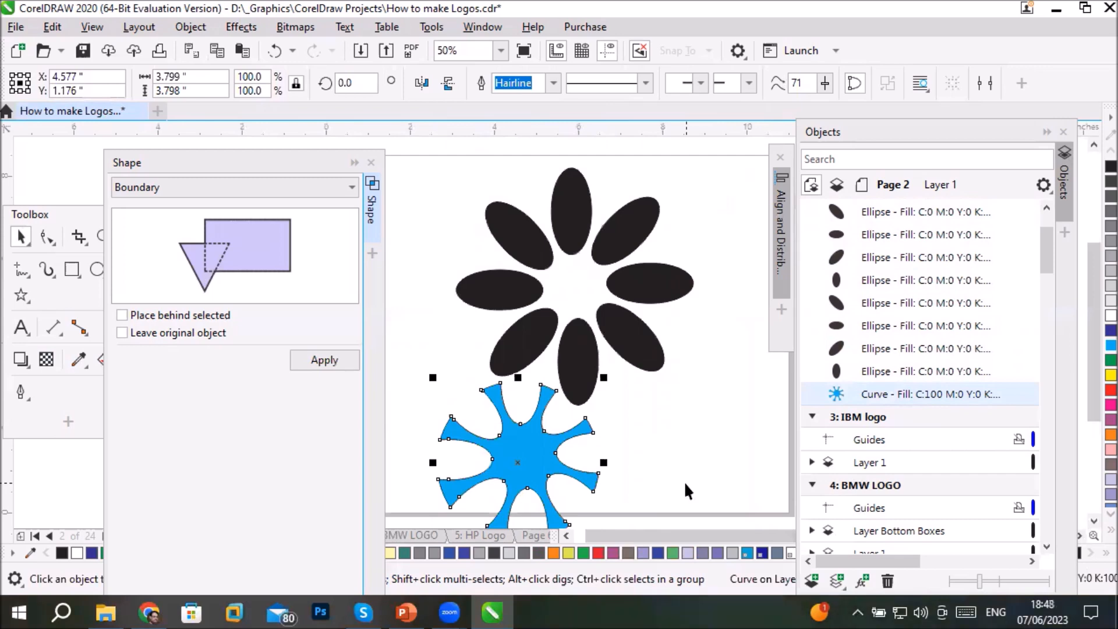
- Undo the blue shape's move and the Trim, restoring the full circle, and clear the selection
key("ctrl+z")
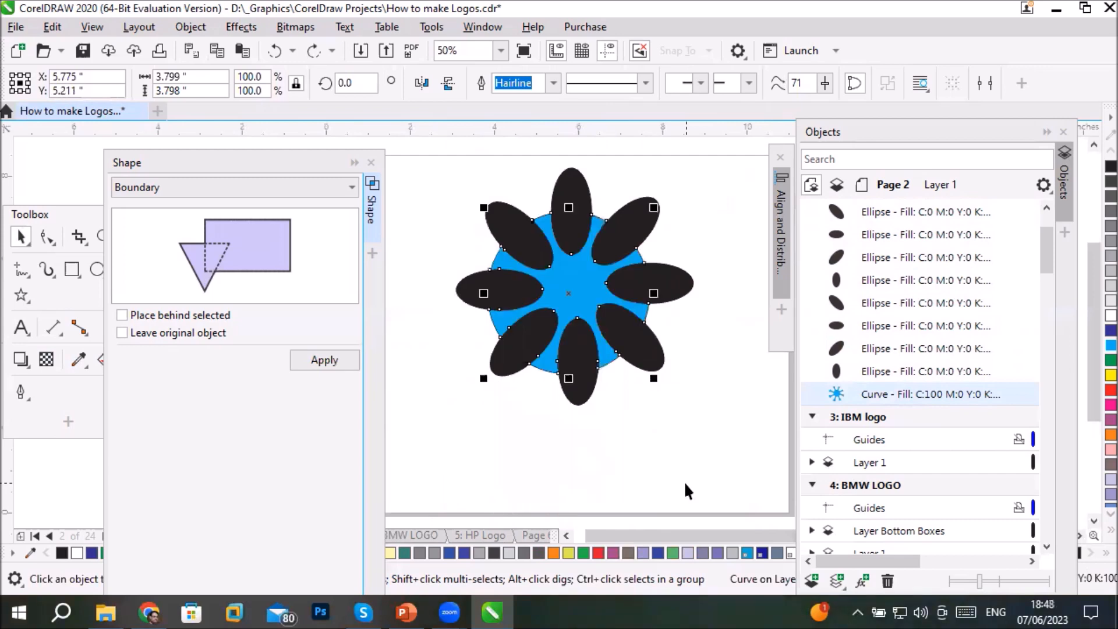
key("ctrl+a")
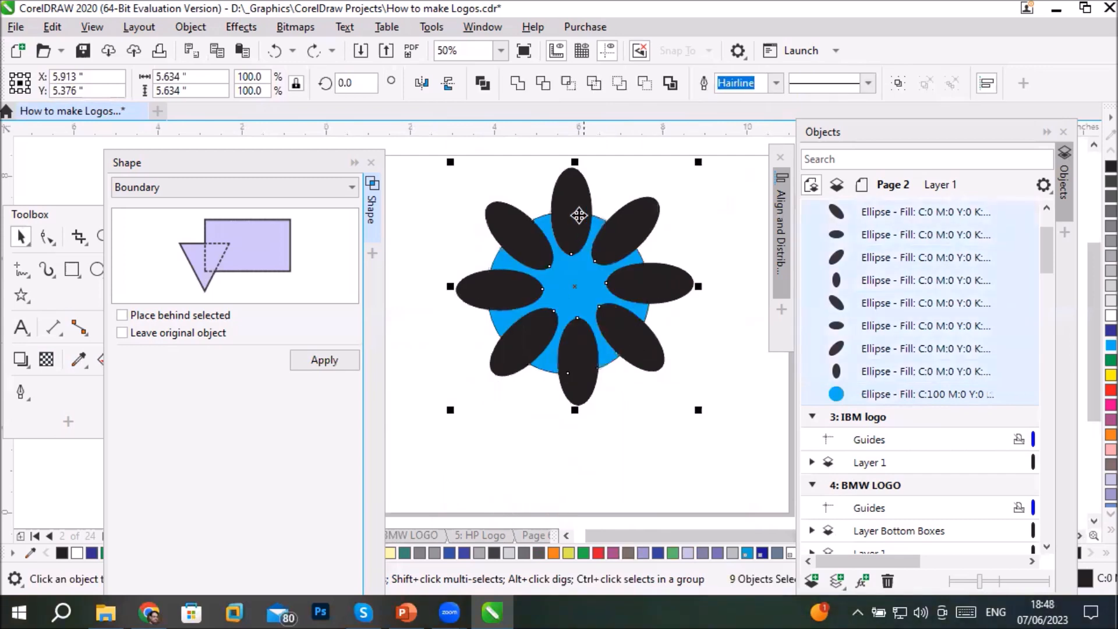
left_click(569, 237)
left_click(441, 194)
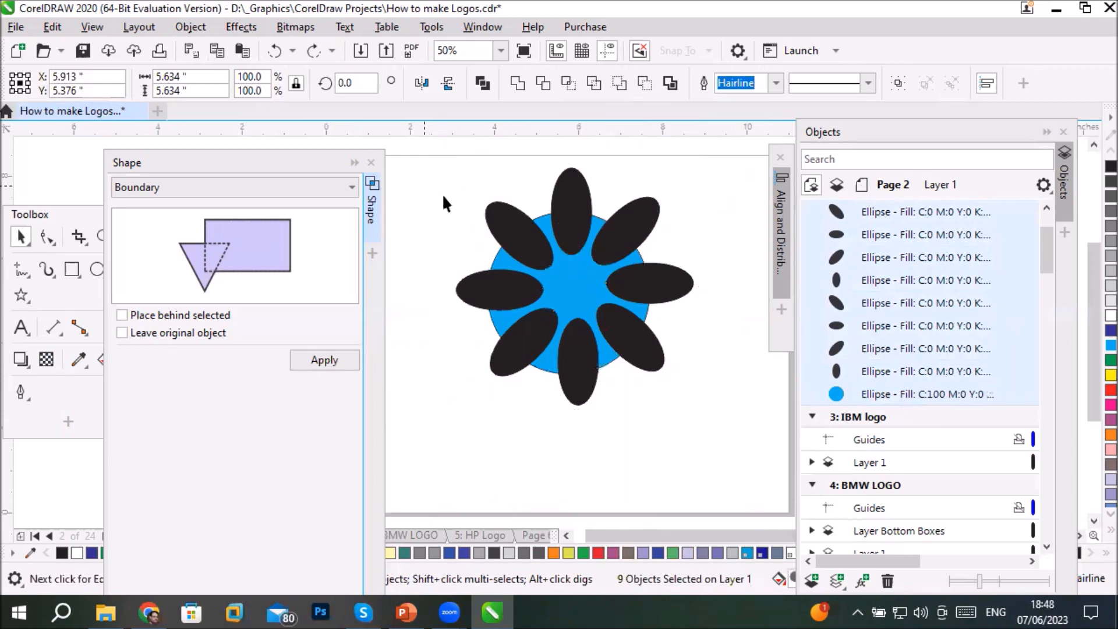
- Scale the upper-left ellipse to about 202% and the lower-right ellipse to about 226% so they overlap their neighbours
left_click(540, 252)
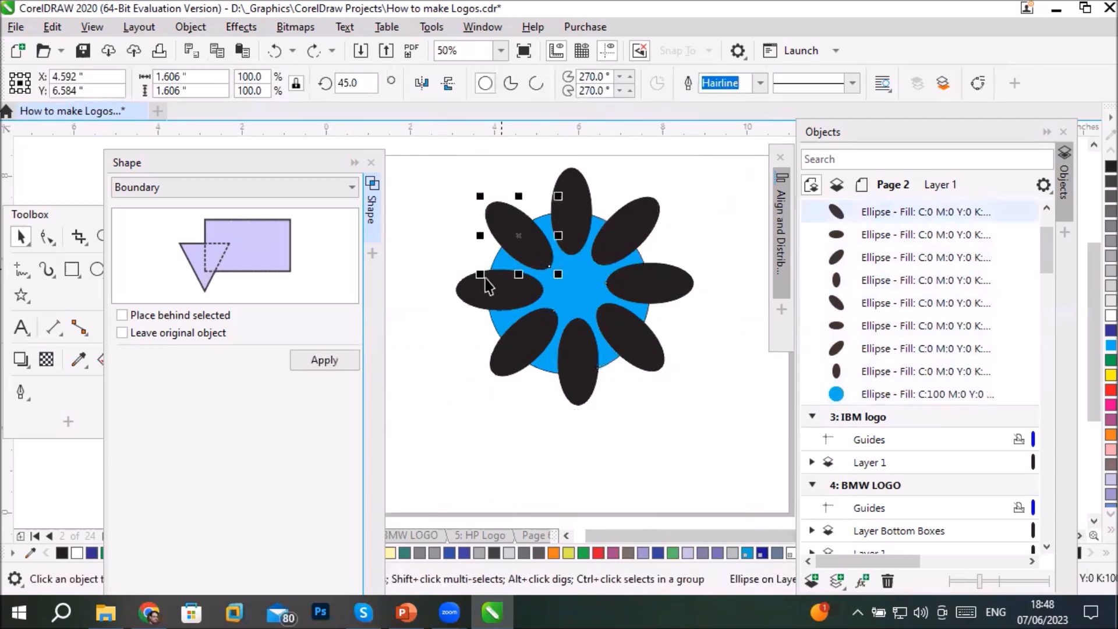
left_click_drag(473, 290, 624, 157)
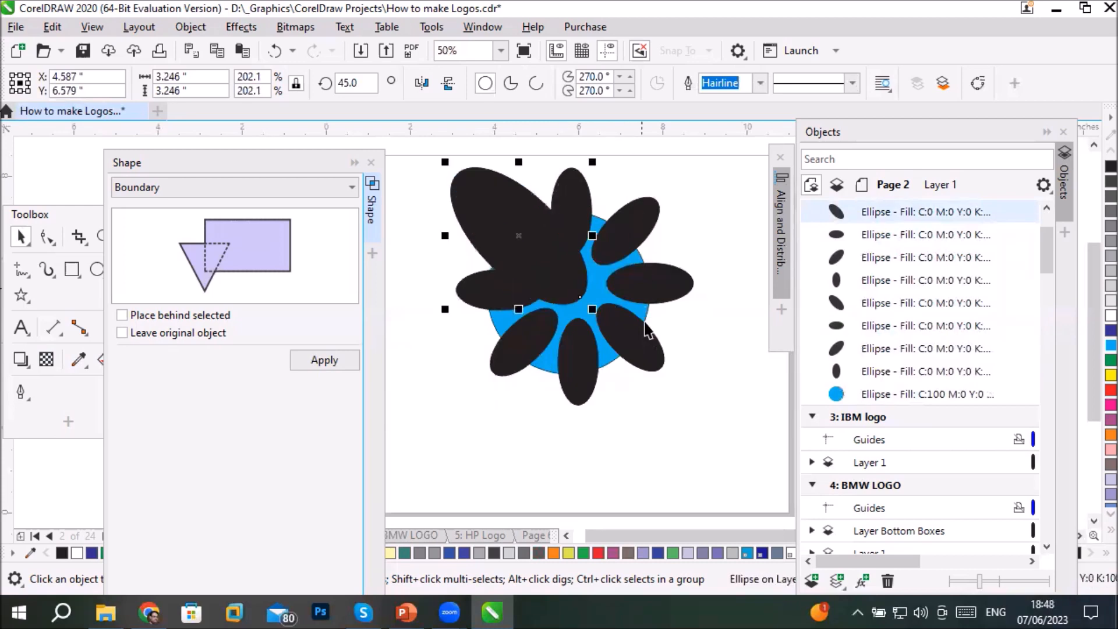
left_click(640, 350)
left_click_drag(590, 376, 545, 422)
left_click_drag(668, 297, 707, 237)
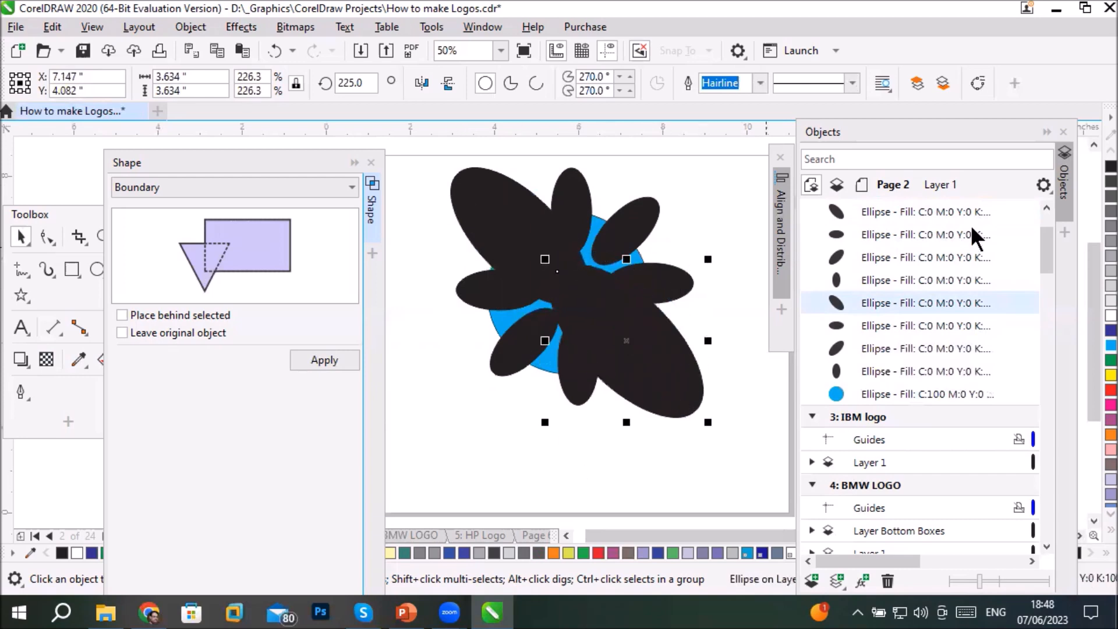
- Trim the blue circle with all eight ellipses, including the enlarged ones, and move the leftover blue pieces down and left
left_click_drag(1095, 270, 1096, 255)
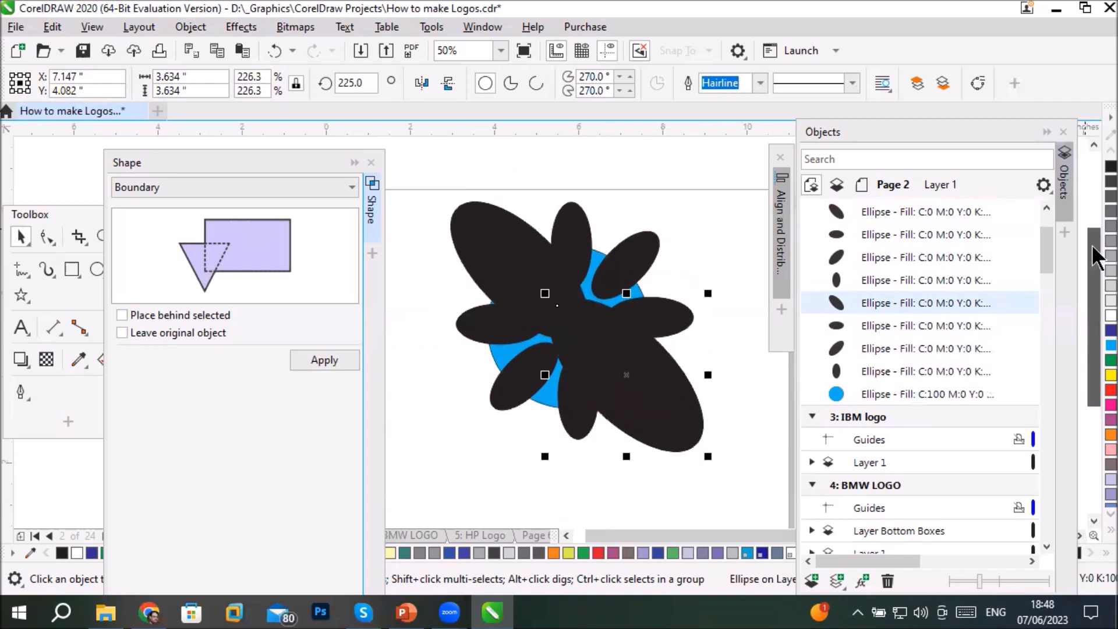
left_click_drag(424, 162, 742, 509)
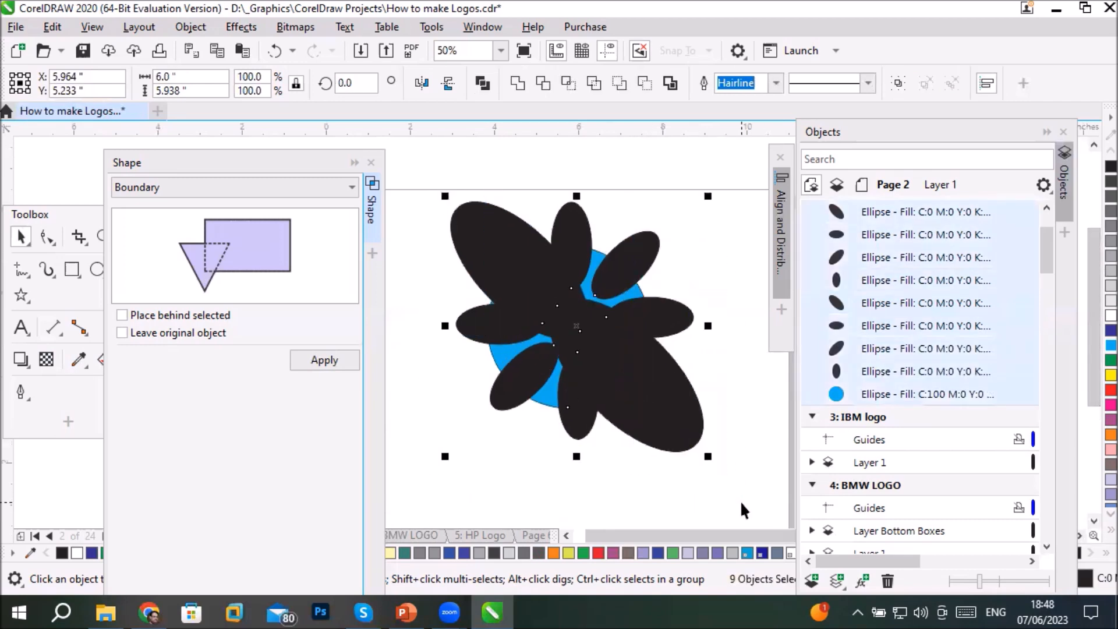
left_click(540, 83)
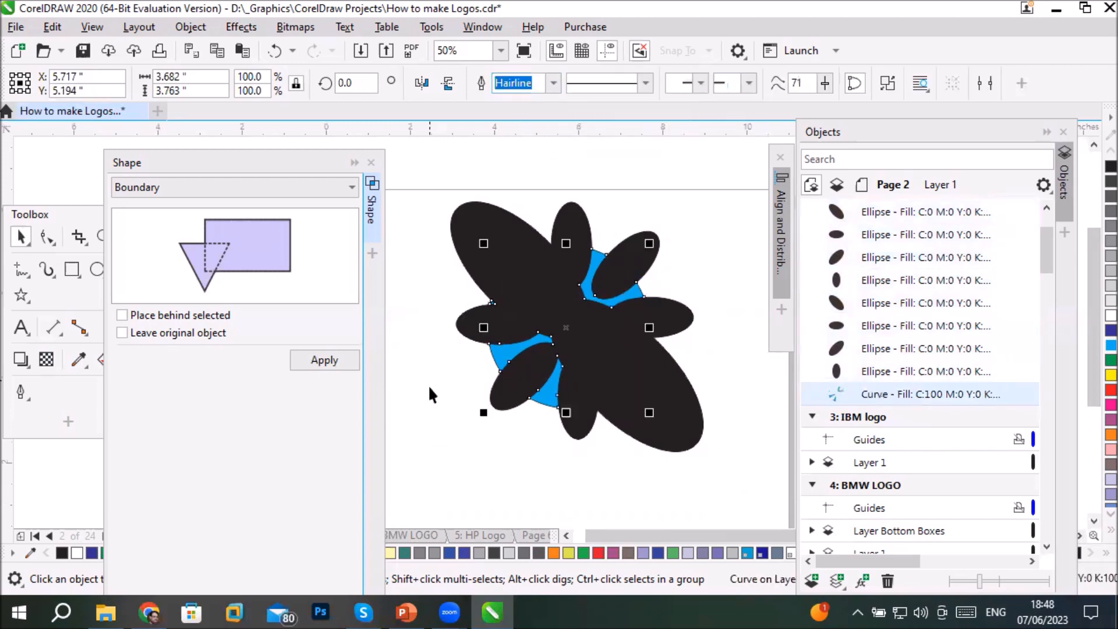
left_click(451, 379)
left_click_drag(473, 376, 516, 487)
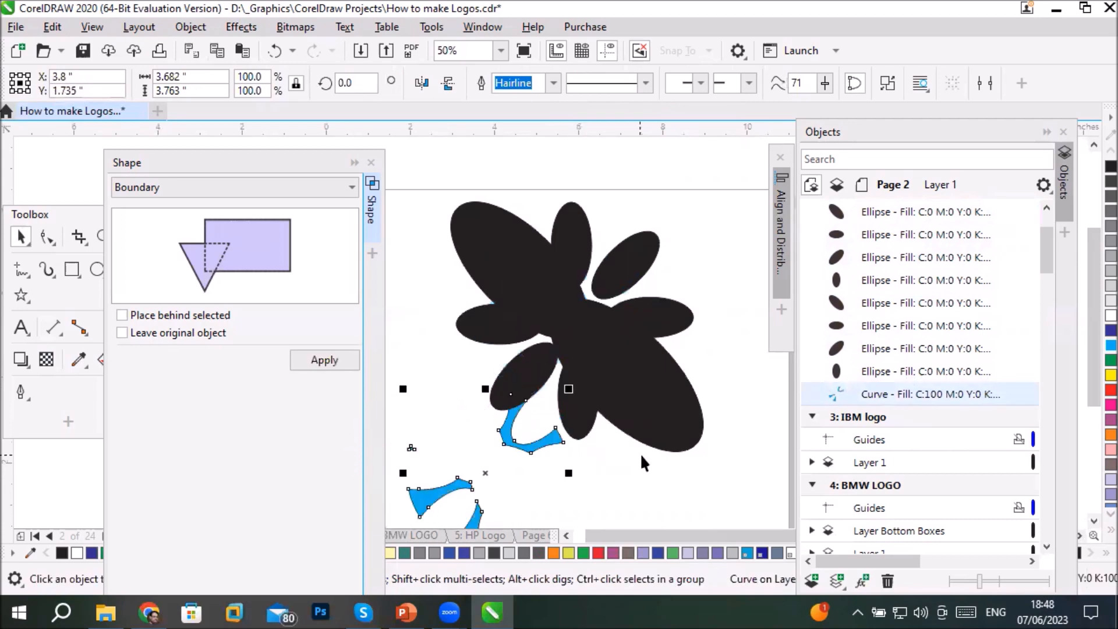
scroll(641, 455, "down", 2)
scroll(640, 491, "up", 2)
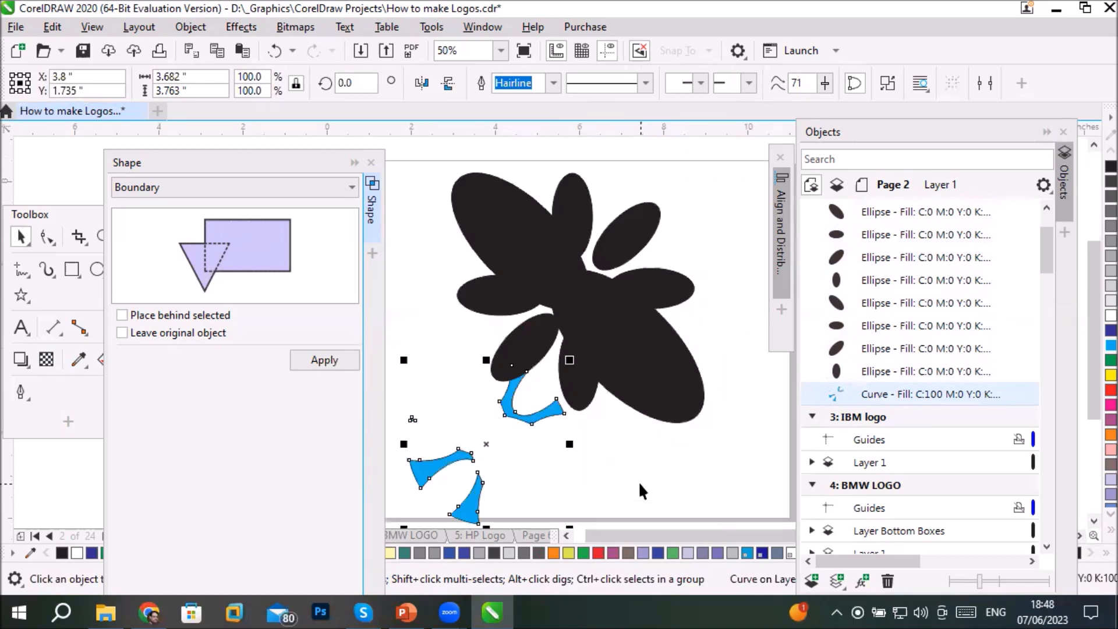
- Undo the move and Trim, and apply Simplify to all nine objects, moving the leftover blue pieces below the ellipses
key("ctrl+z")
key("ctrl+z")
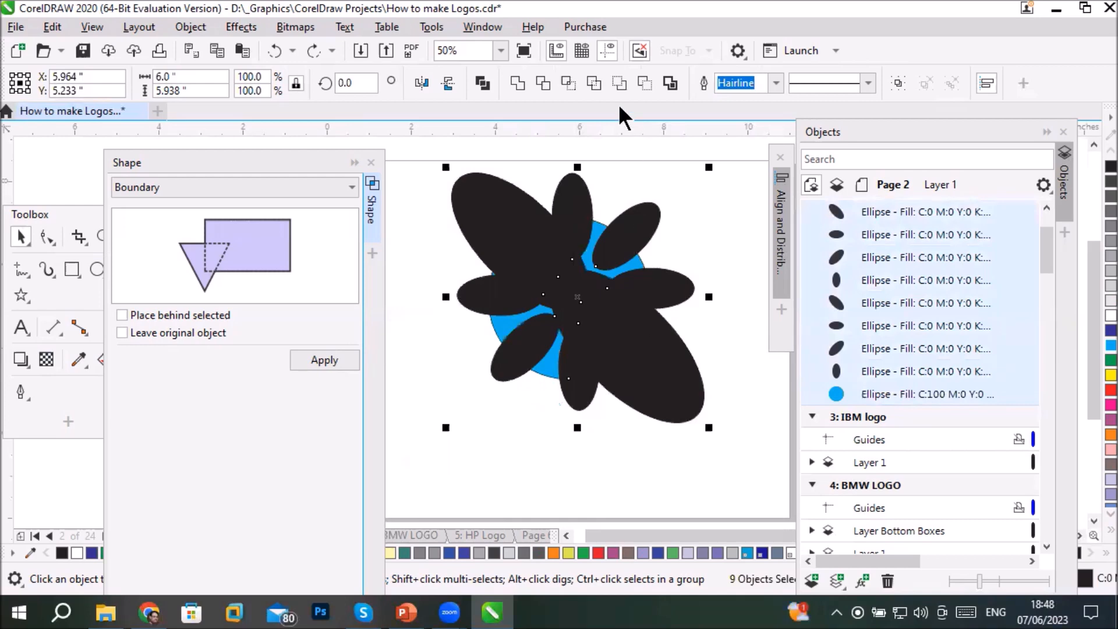
left_click(592, 85)
left_click(513, 396)
left_click_drag(499, 332, 480, 467)
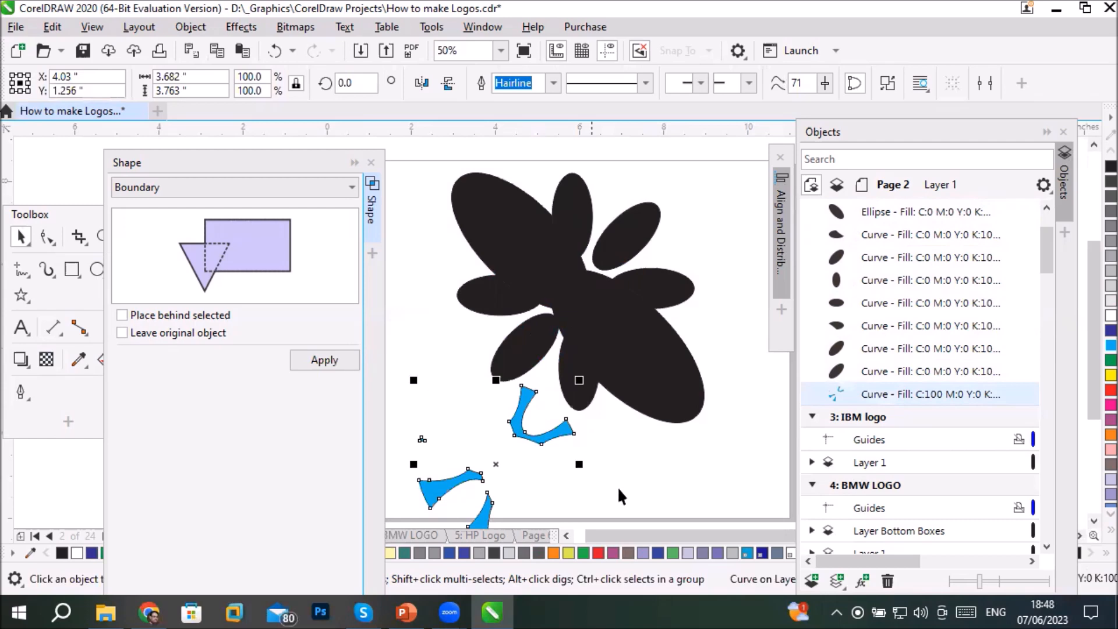
- Select the large lower-right black shape, undo the move and Simplify, and toggle the blue circle out of and back into the selection
left_click(585, 305)
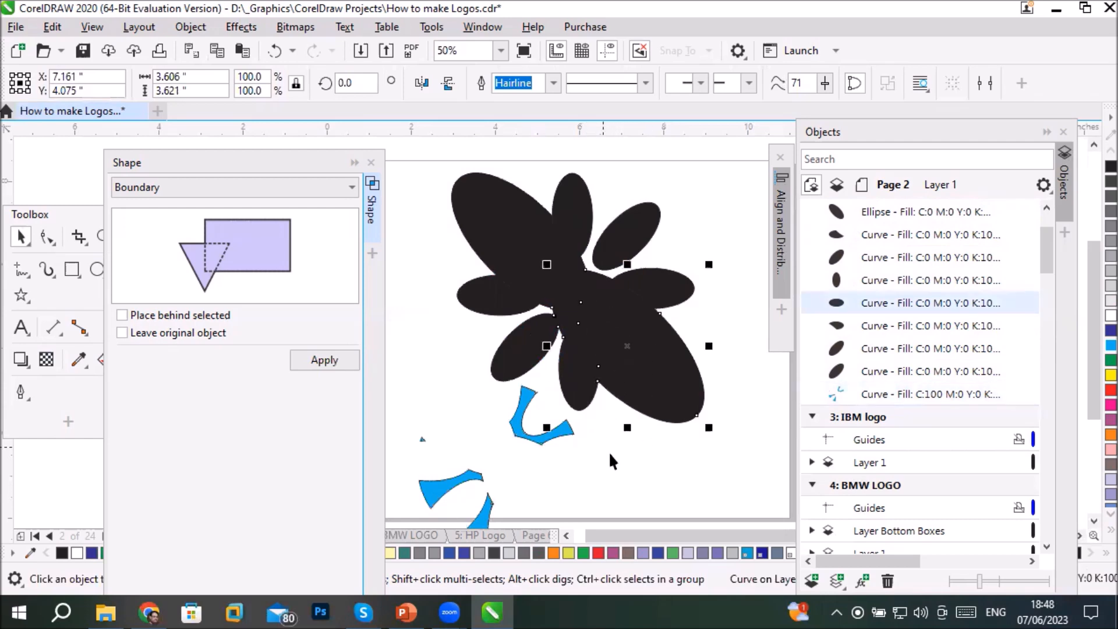
key("ctrl+z")
key("ctrl+z")
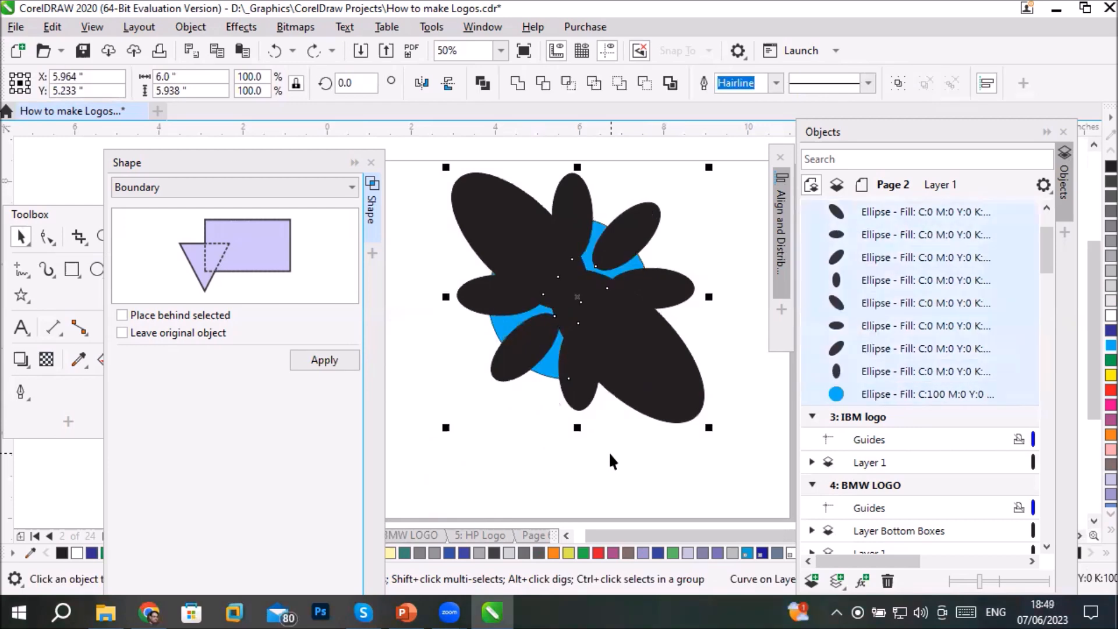
left_click(908, 403)
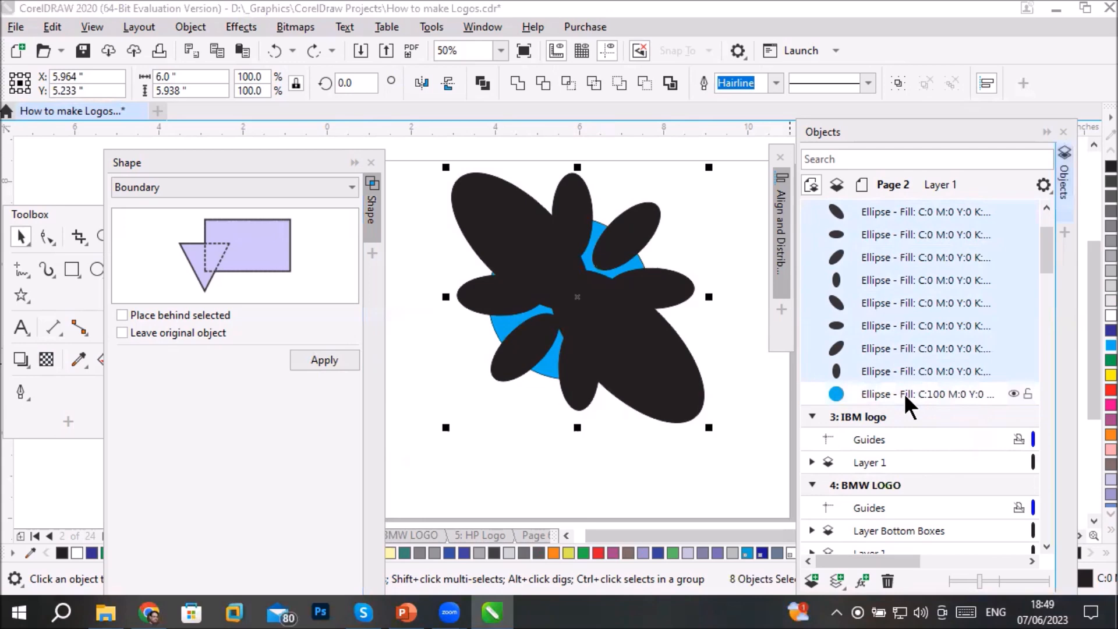
left_click(908, 404)
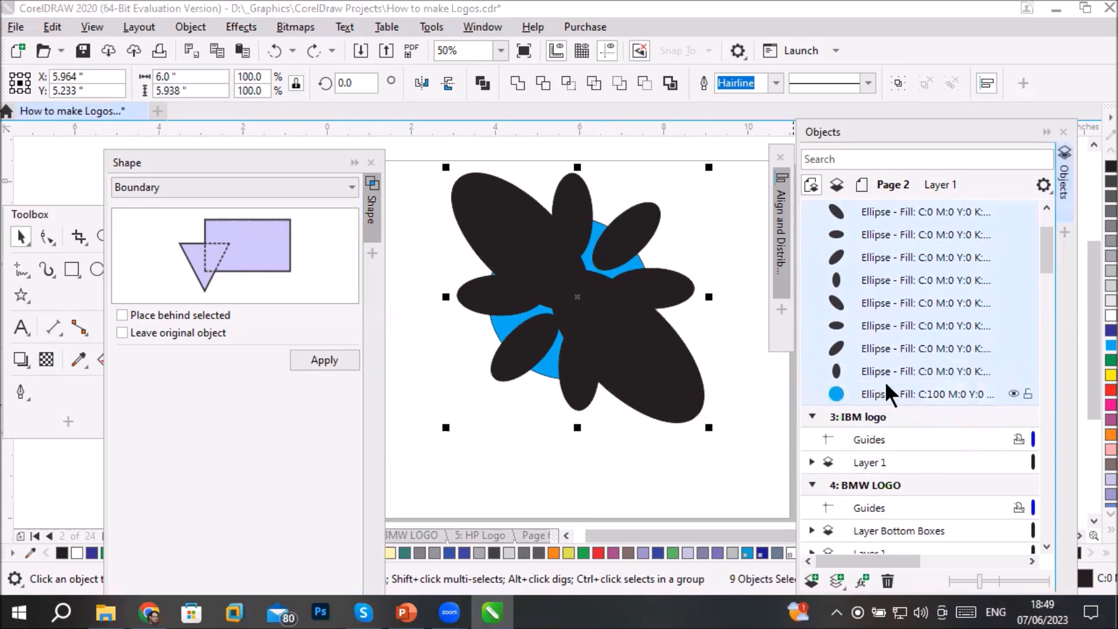
- Trim the circle with the ellipses, move the leftover blue pieces up and right, and undo both changes
left_click(540, 83)
left_click_drag(590, 257, 687, 166)
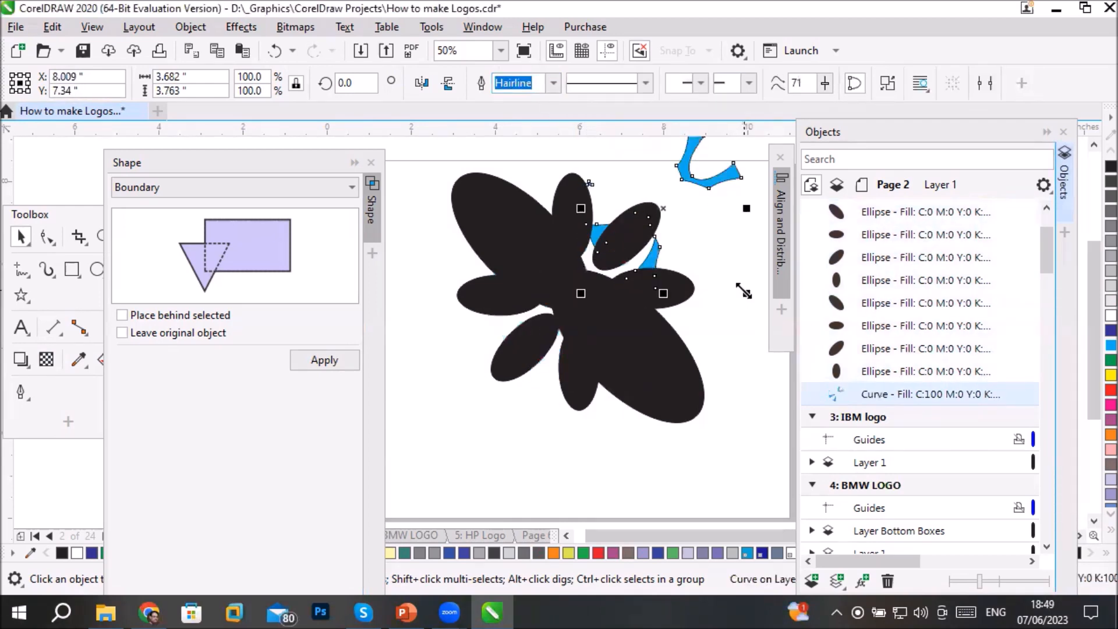
key("ctrl+z")
key("ctrl+z")
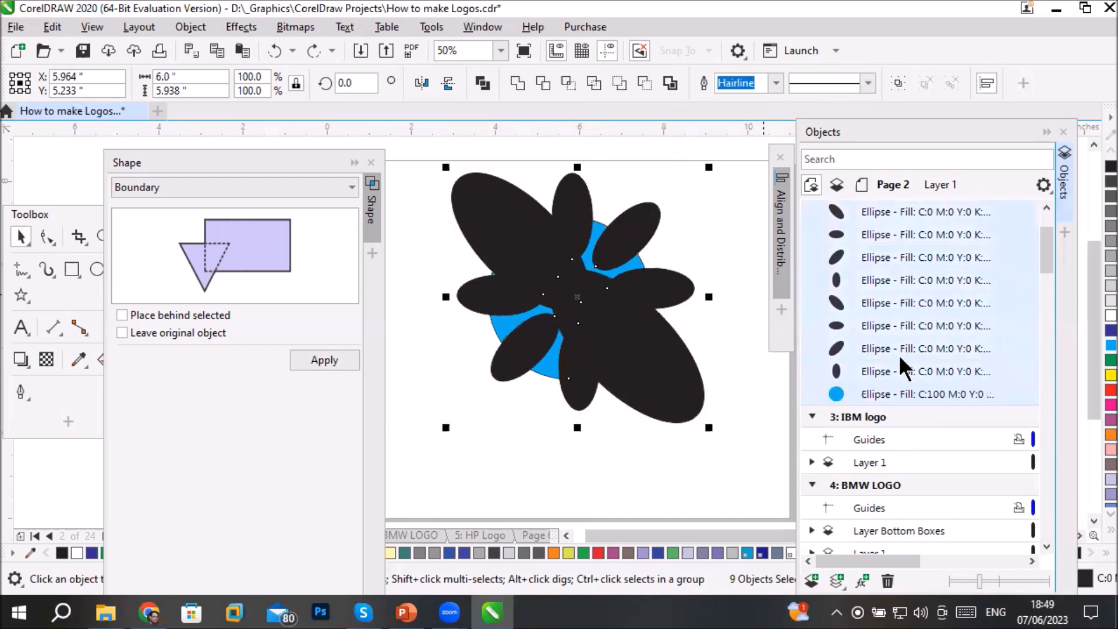
- Apply Simplify to the circle and all eight ellipses, and move the large lower-right black shape down away from the others
left_click(897, 396, "ctrl")
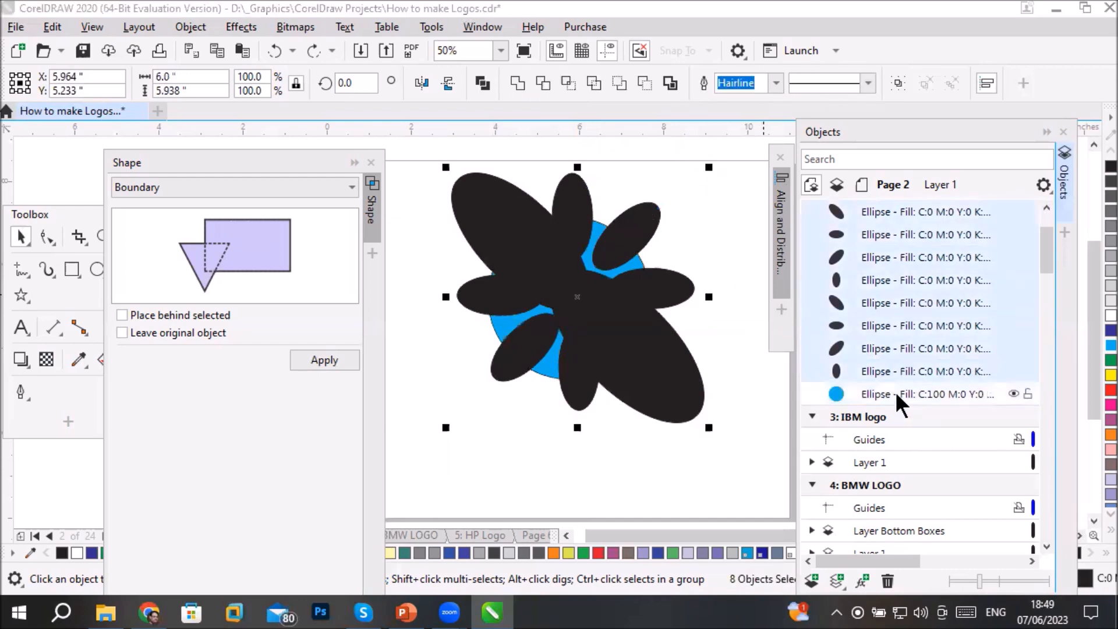
left_click(897, 396, "ctrl")
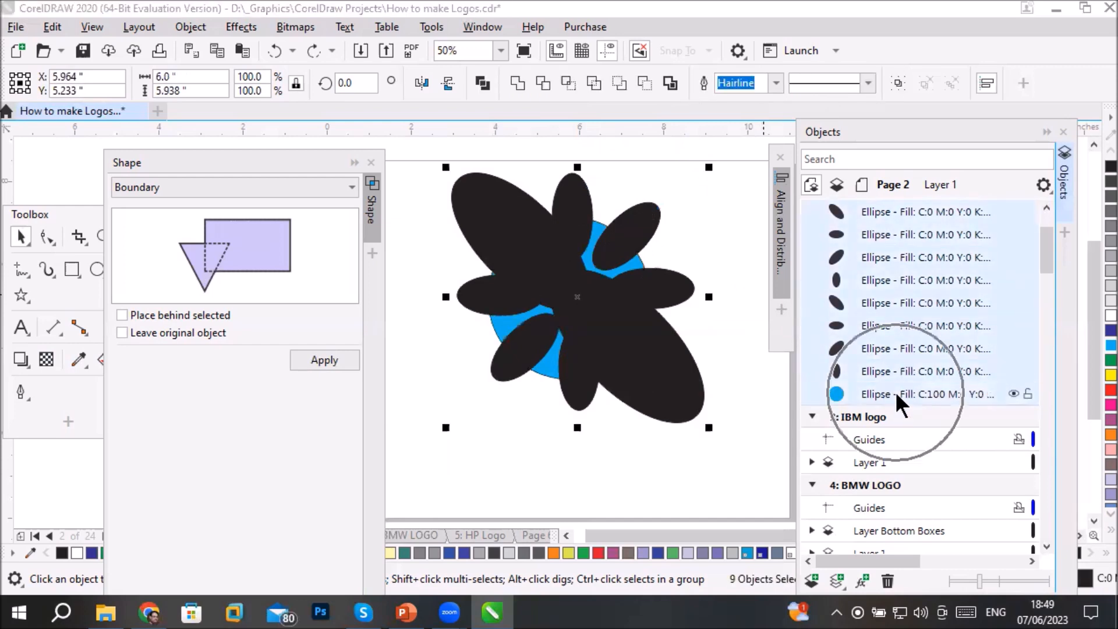
left_click(594, 83)
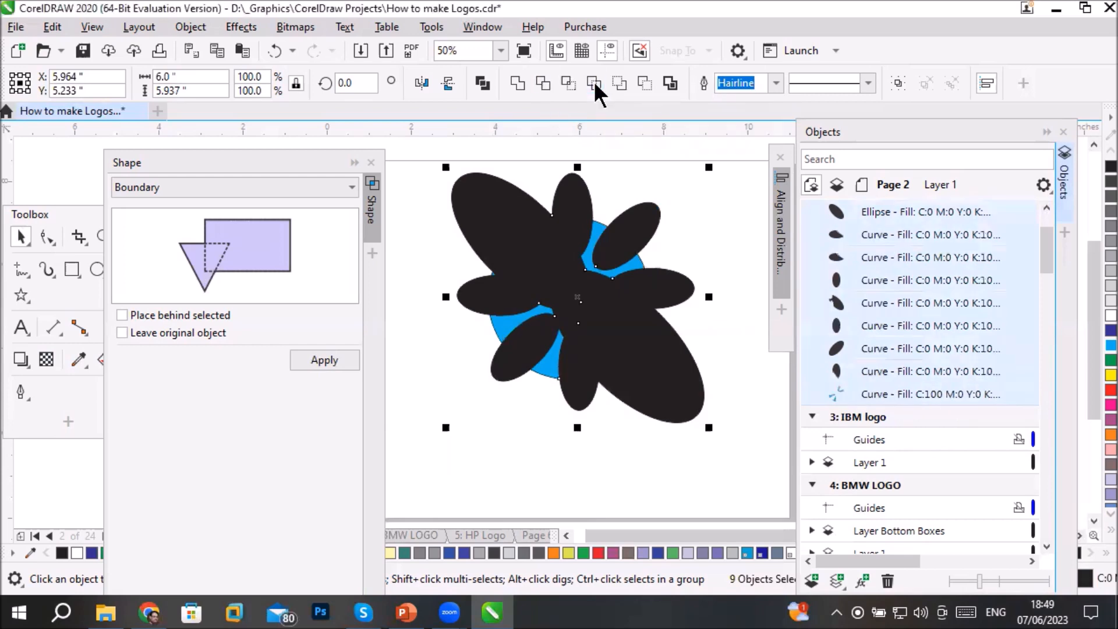
left_click_drag(550, 332, 464, 419)
left_click_drag(582, 260, 558, 406)
left_click(616, 403)
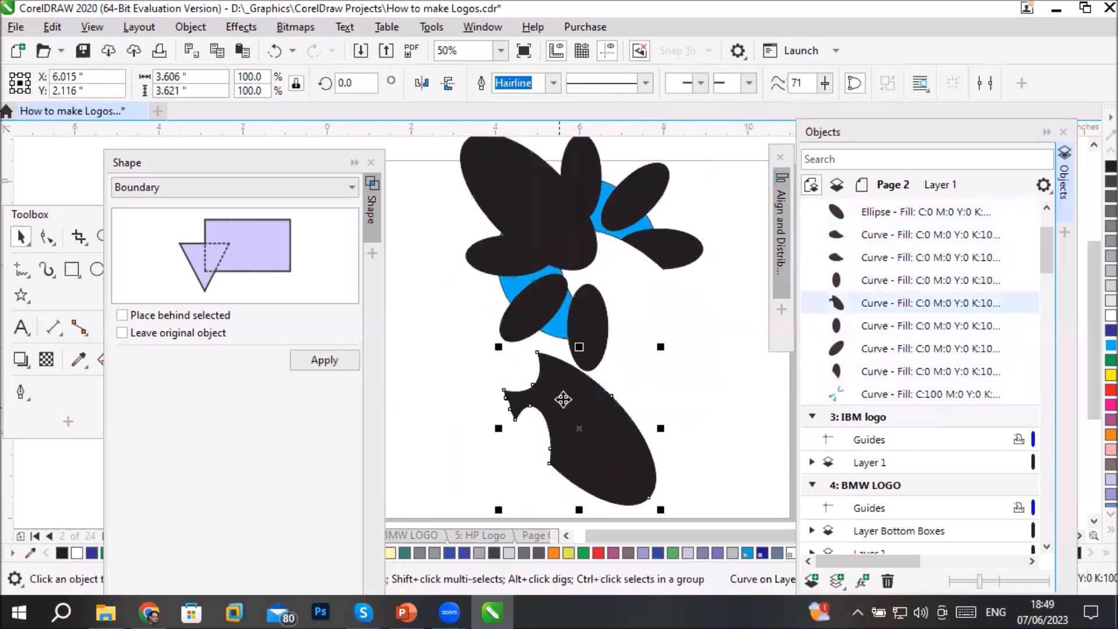
- Move the lower, right, upper-right and left black shapes and the large upper-left ellipse outward off the blue pieces
left_click_drag(509, 328, 414, 406)
left_click_drag(600, 323, 681, 383)
left_click_drag(697, 256, 775, 283)
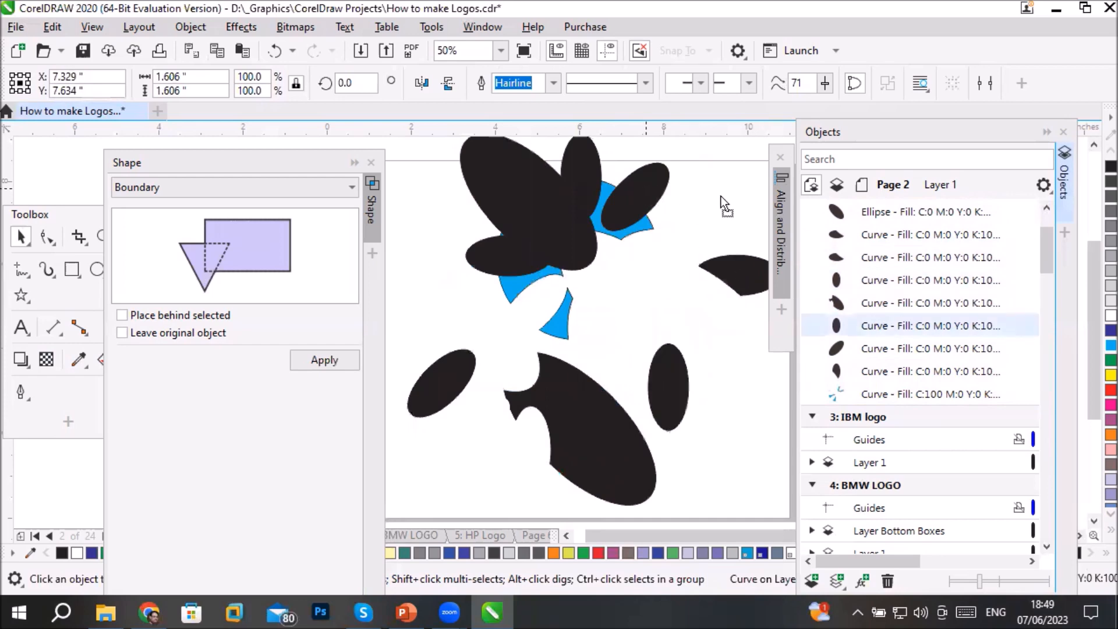
left_click_drag(667, 191, 753, 195)
left_click_drag(499, 249, 457, 281)
left_click_drag(512, 219, 410, 210)
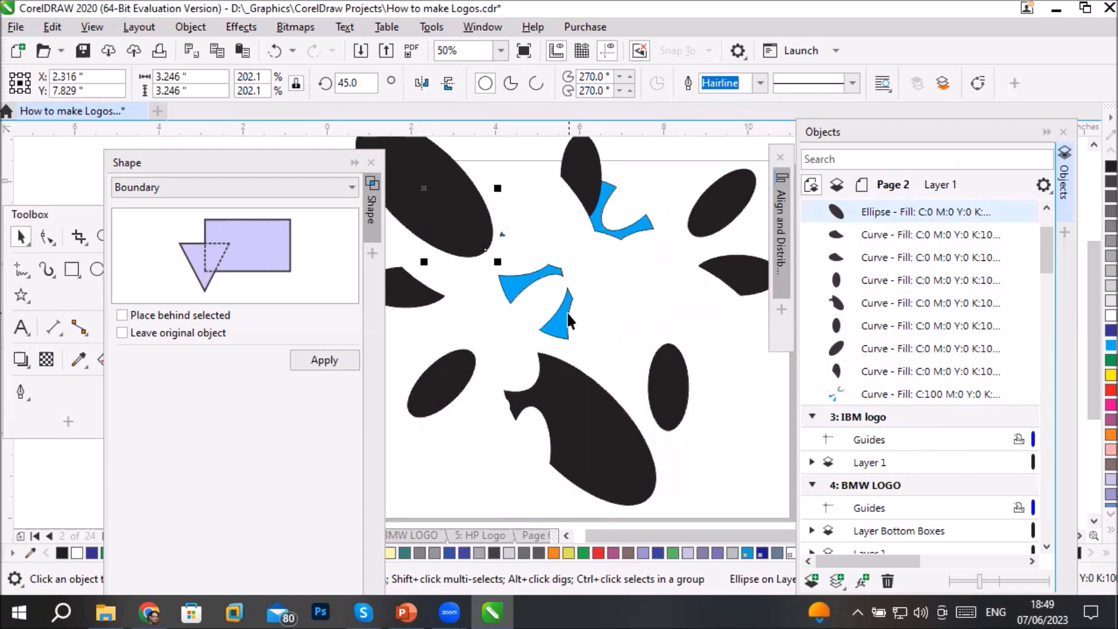
- Undo all the black shapes' moves and the Simplify operation, restoring the nine original overlapping ellipses
key("ctrl+z")
key("ctrl+z")
key("ctrl+z")
key("ctrl+z")
key("ctrl+z")
key("ctrl+z")
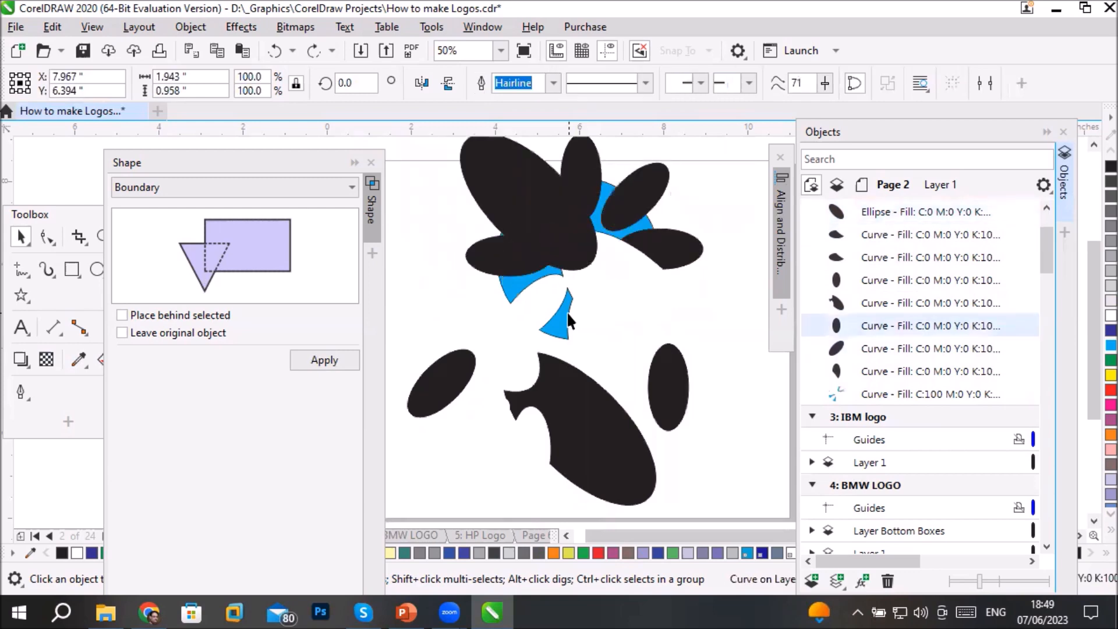
key("ctrl+z")
key("ctrl+z")
key("ctrl+z")
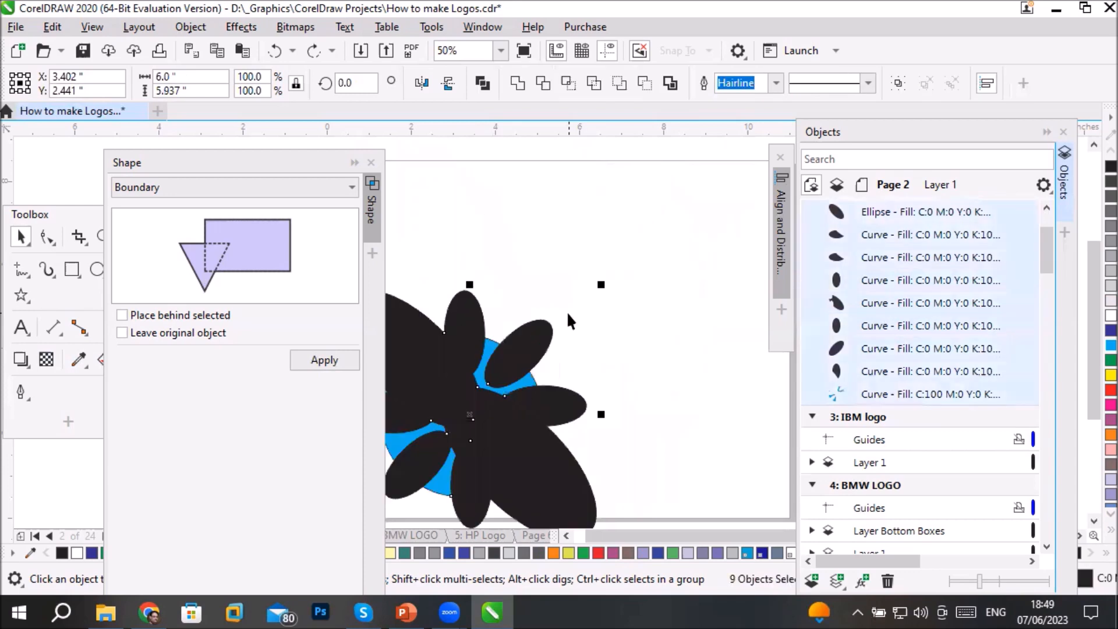
key("ctrl+z")
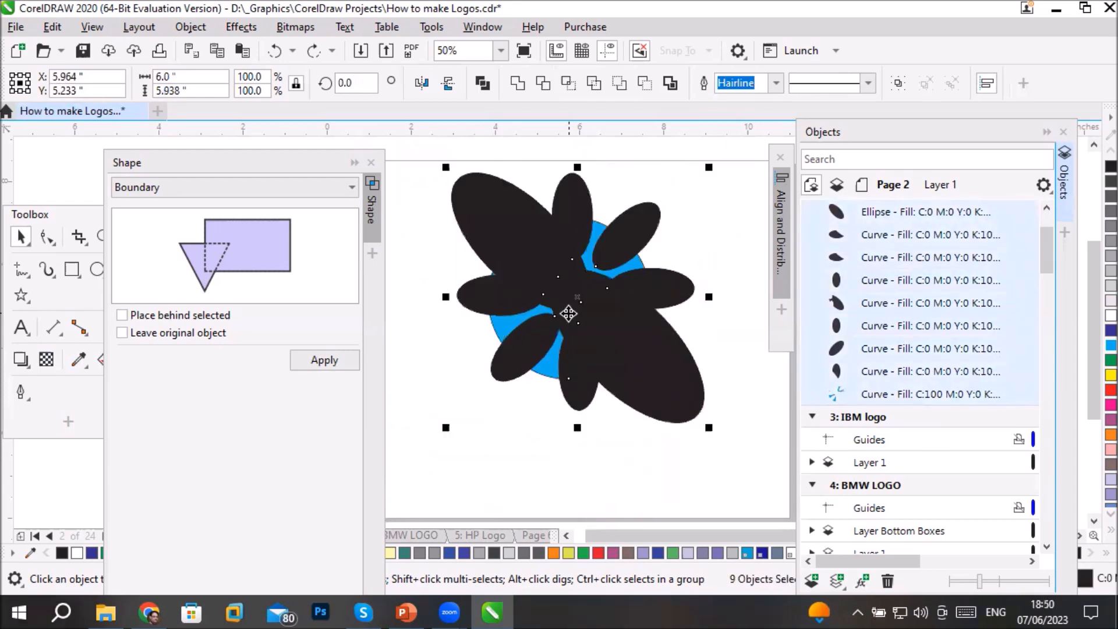
key("ctrl+z")
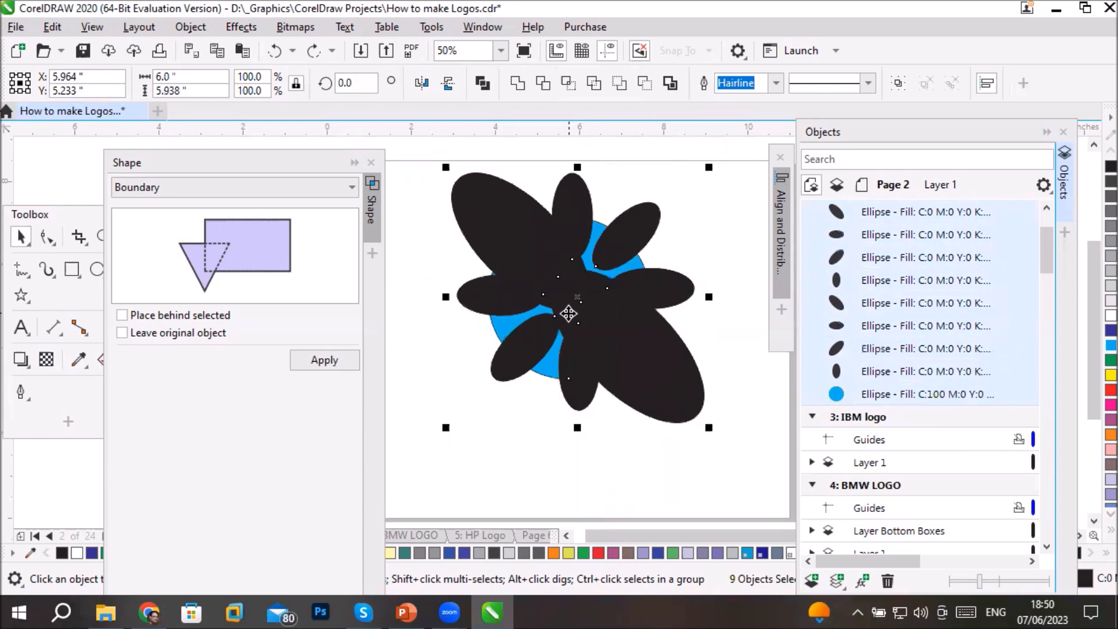
- Reselect the blue circle with all eight black ellipses and trim the circle with them
left_click(578, 475)
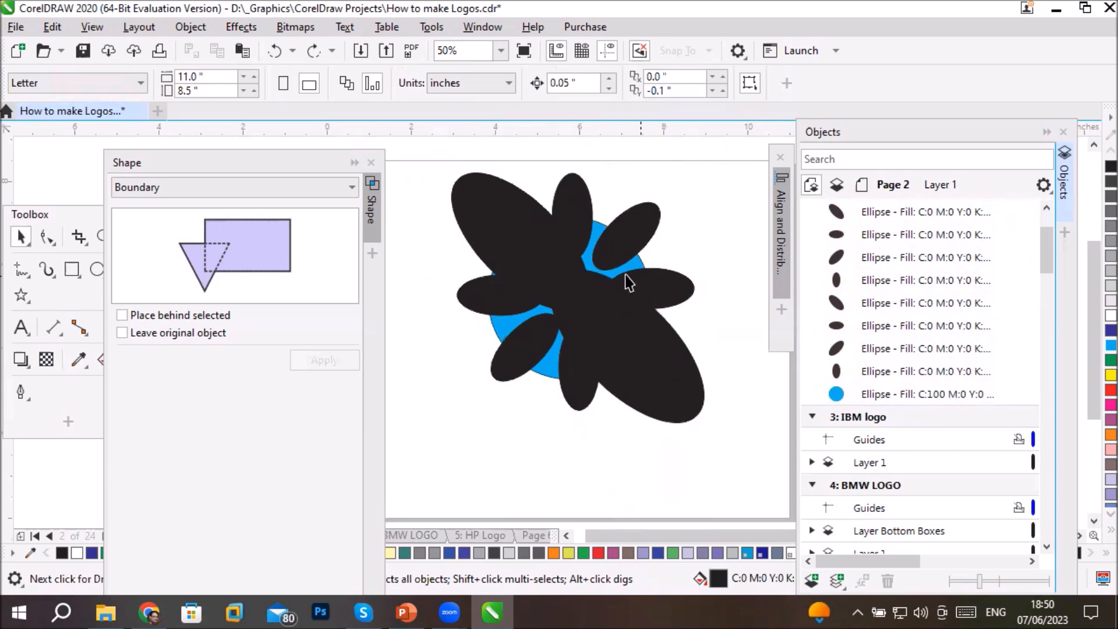
left_click_drag(414, 146, 738, 508)
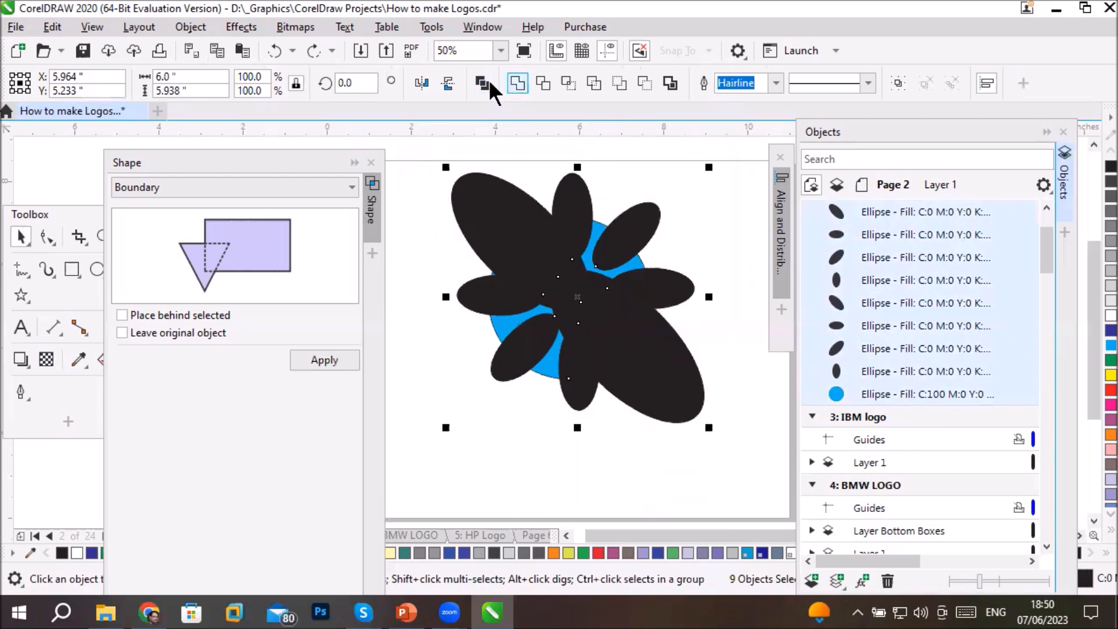
left_click(538, 82)
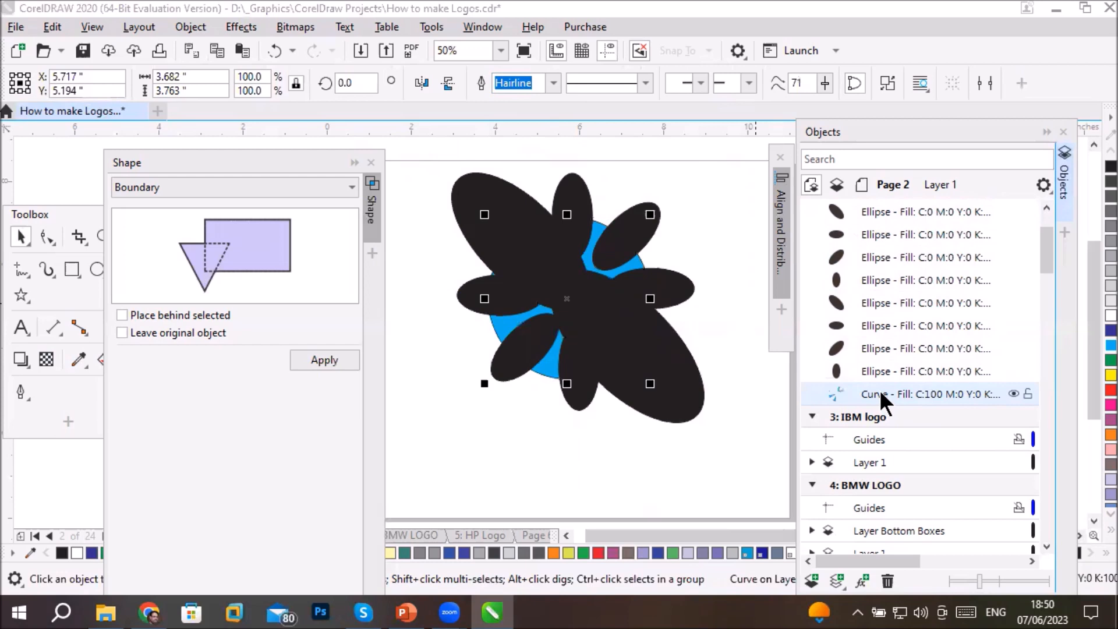
- Move the trimmed blue curve down and left off the ellipses, and move the two large black ellipses outward
left_click_drag(591, 250, 477, 402)
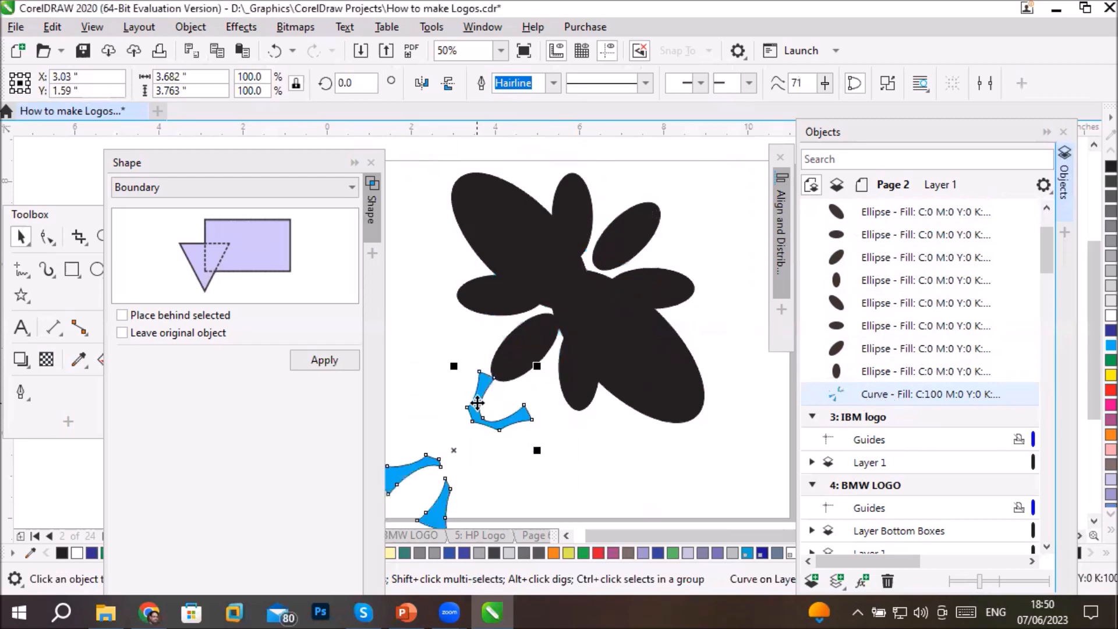
left_click(651, 385)
left_click_drag(651, 381, 694, 473)
left_click(476, 173)
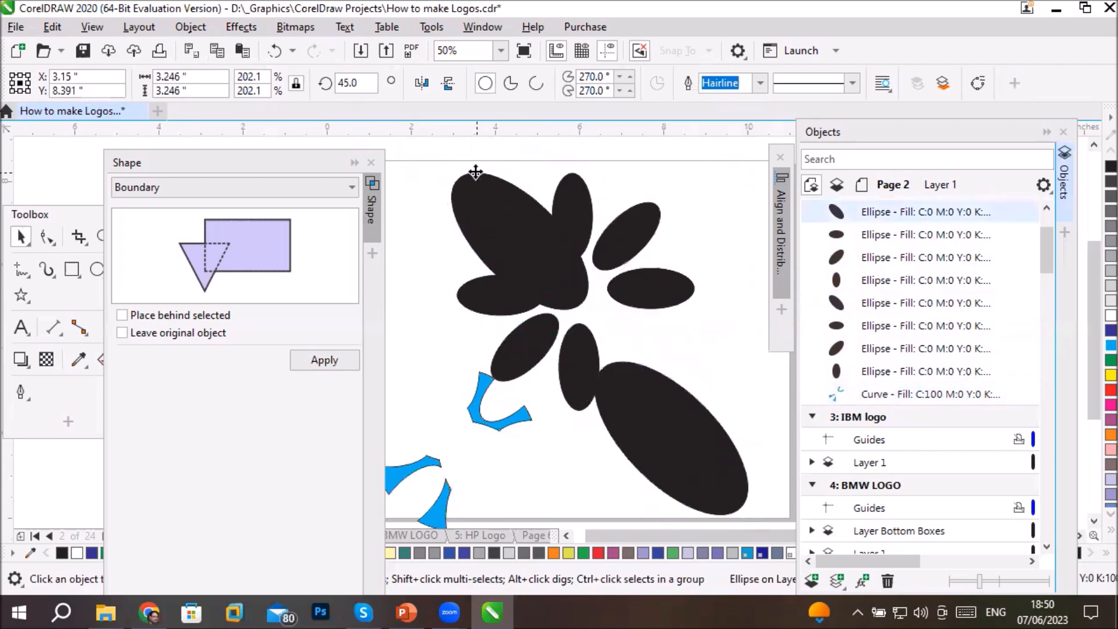
left_click_drag(475, 172, 433, 123)
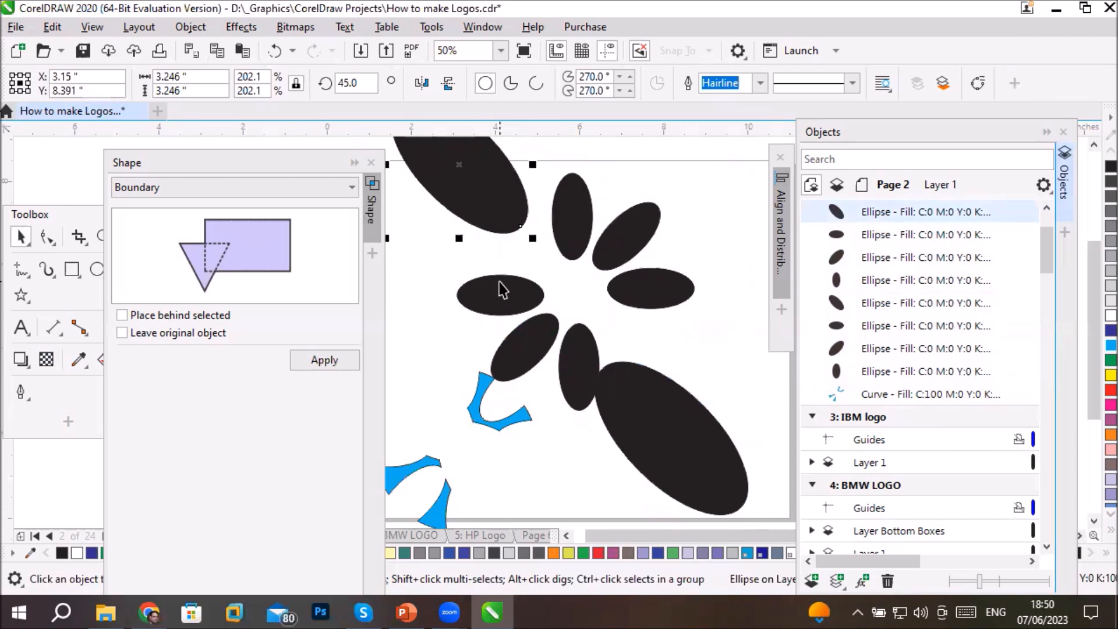
- Undo the moves of the curve and ellipses as well as the Trim operation
key("ctrl+z")
key("ctrl+z")
key("ctrl+z")
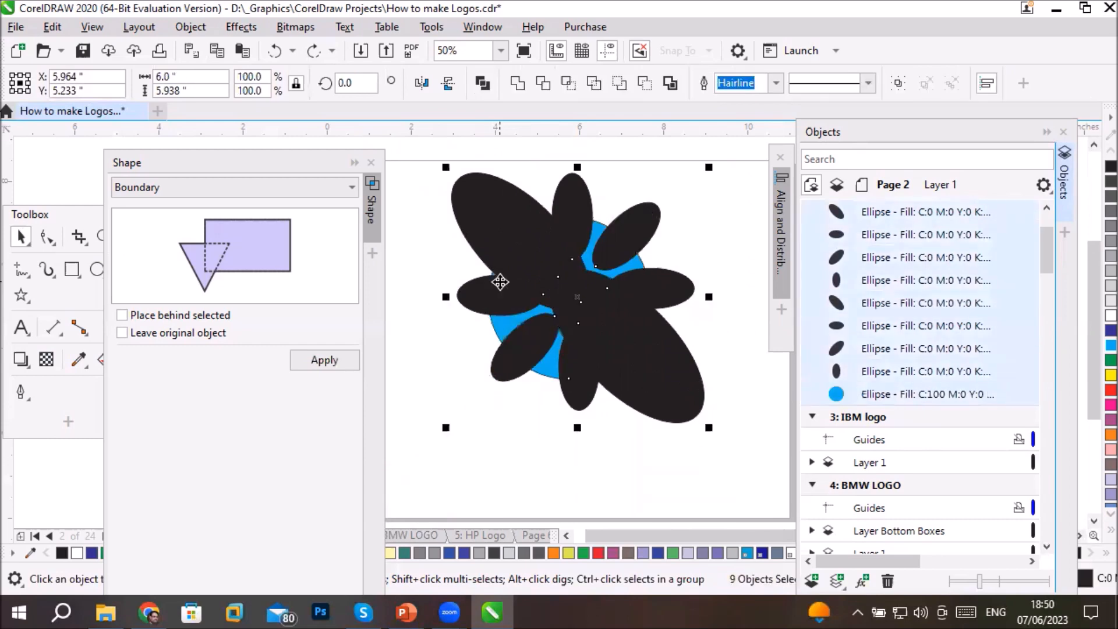
- Apply Simplify to the blue circle and all eight black ellipses, and clear the selection
left_click(907, 392, "ctrl")
left_click(906, 392, "ctrl")
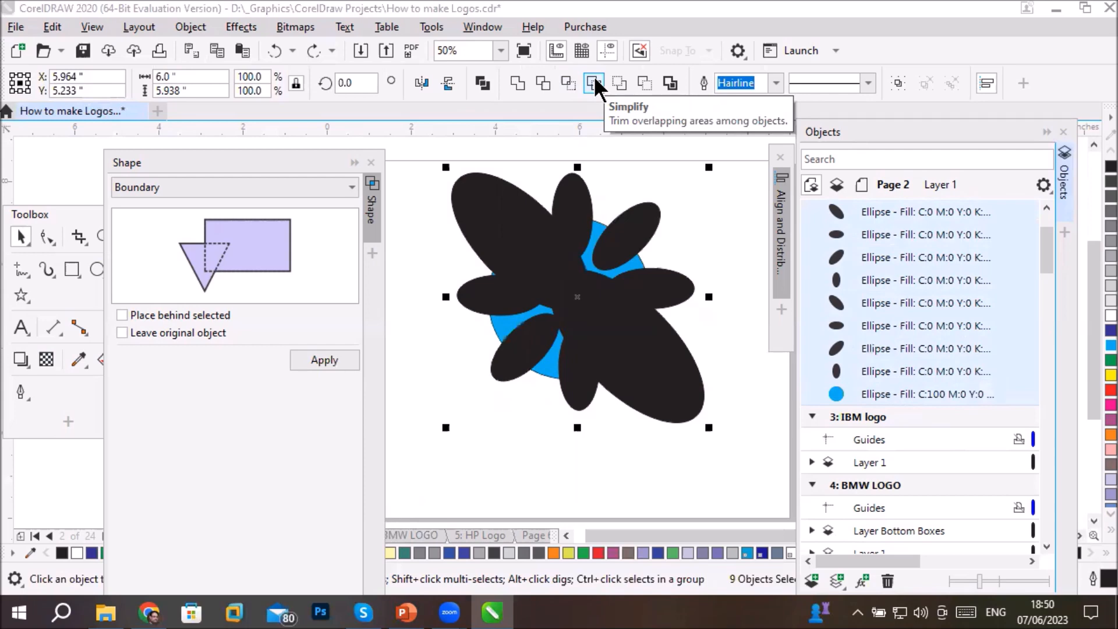
left_click(594, 84)
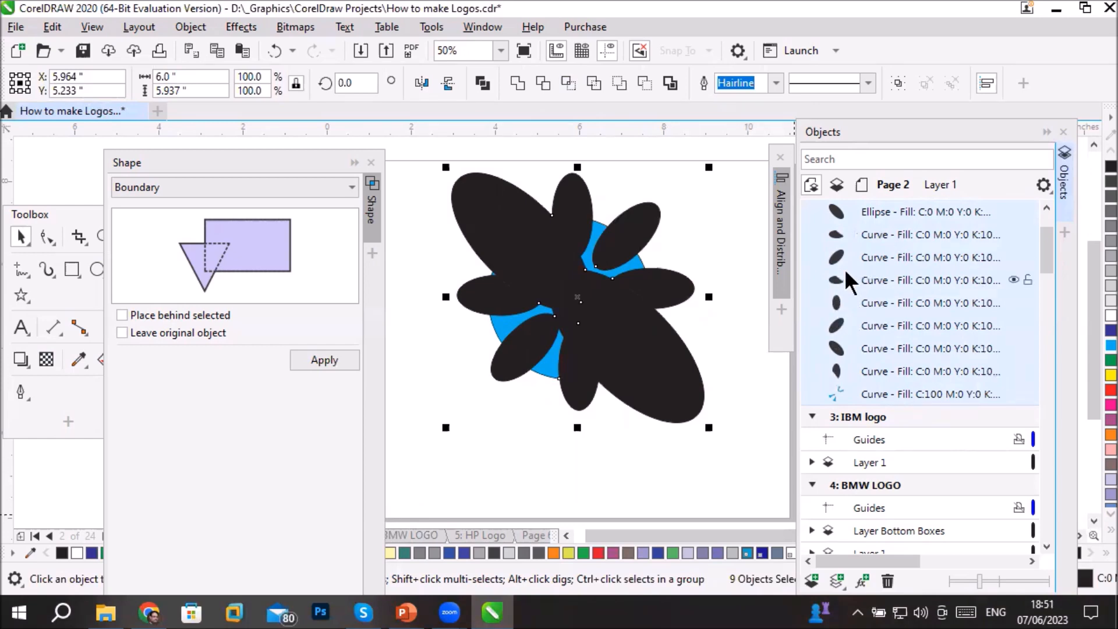
left_click(581, 492)
- Move the large lower-right, lower, lower-left, left, large upper-left and upper black shapes outward away from the blue pieces
left_click_drag(659, 402, 718, 494)
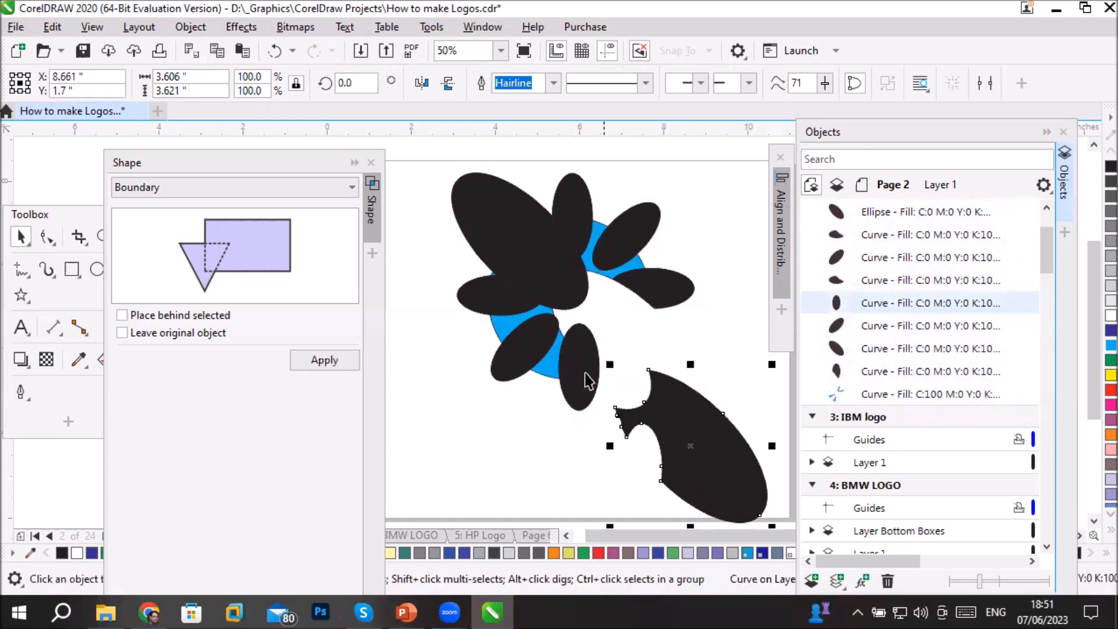
left_click_drag(581, 378, 552, 439)
left_click_drag(530, 320, 453, 389)
left_click_drag(506, 294, 429, 309)
left_click_drag(488, 236, 421, 201)
left_click_drag(564, 208, 531, 187)
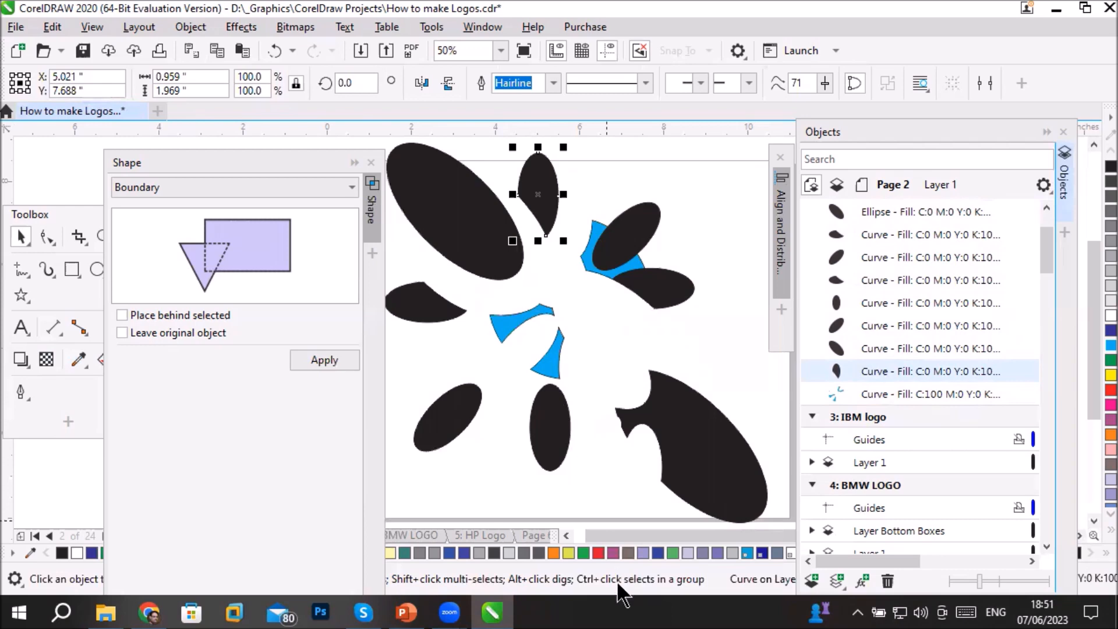
- Close the Shape docker, draw a circle about 1.98 inches wide left of the page, and place an overlapping duplicate to its right
left_click(370, 163)
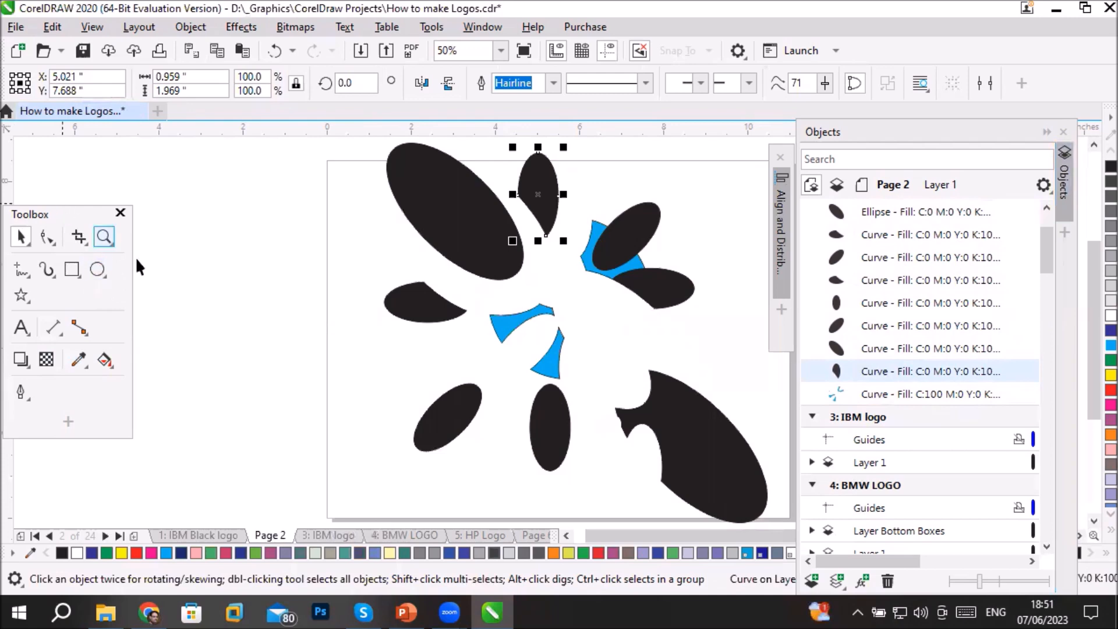
left_click(97, 268)
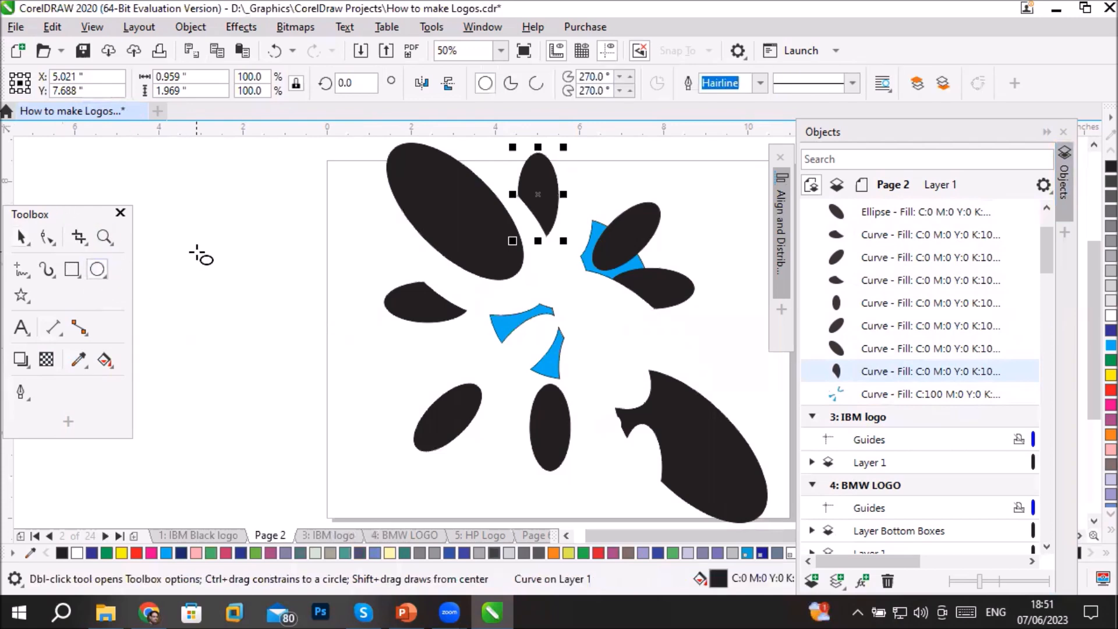
left_click_drag(196, 252, 279, 334)
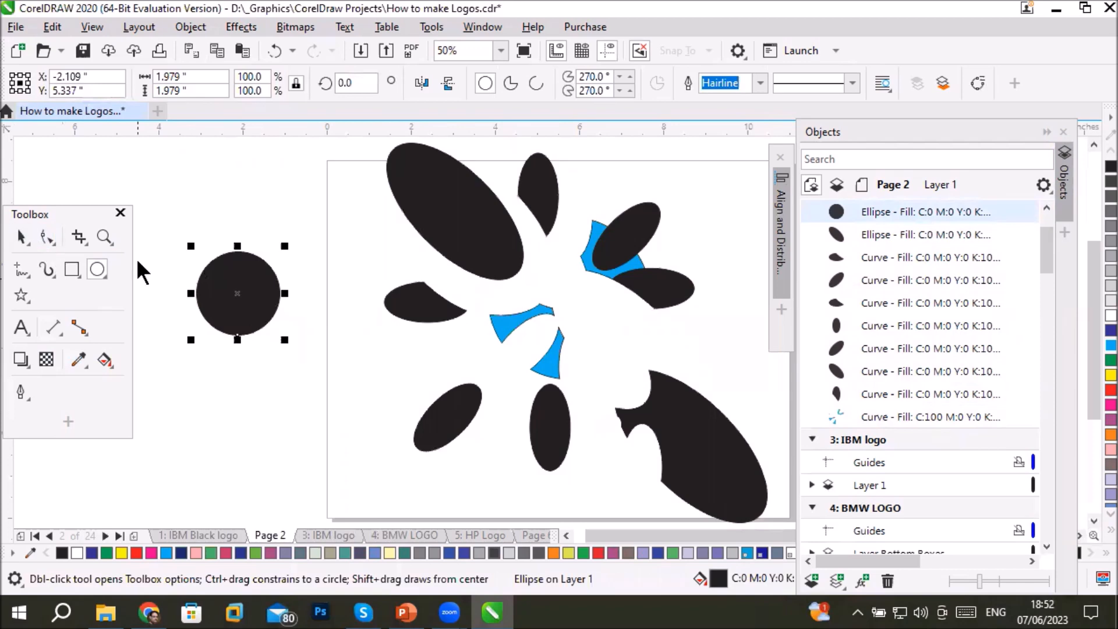
key("space")
left_click_drag(251, 286, 303, 292)
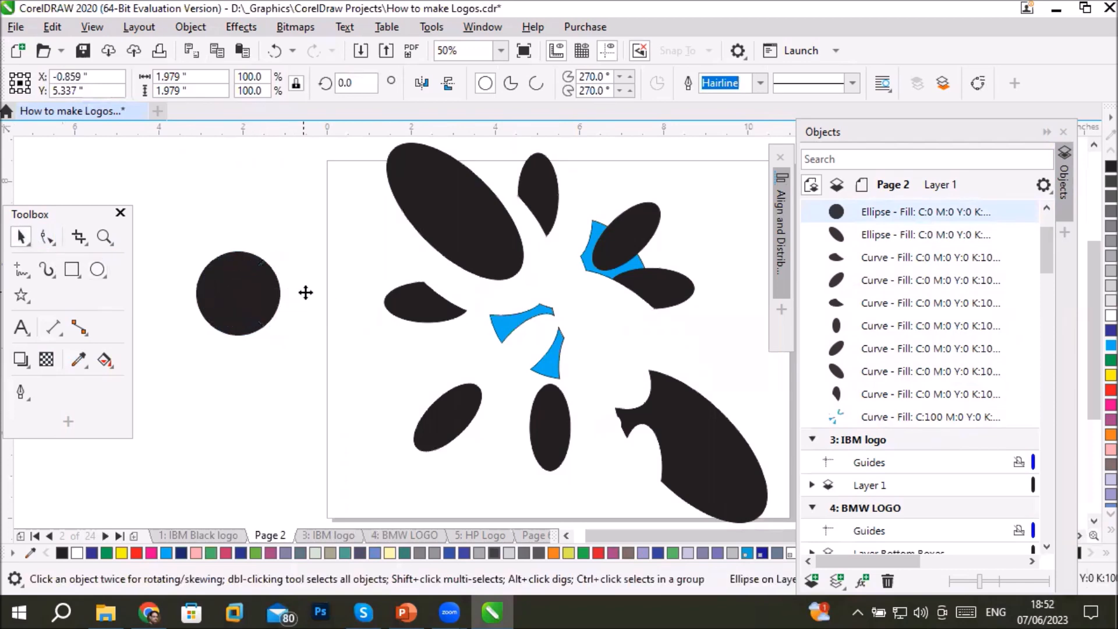
- Intersect the two overlapping circles and move both circles away from the leaf-shaped intersection
left_click_drag(176, 214, 354, 360)
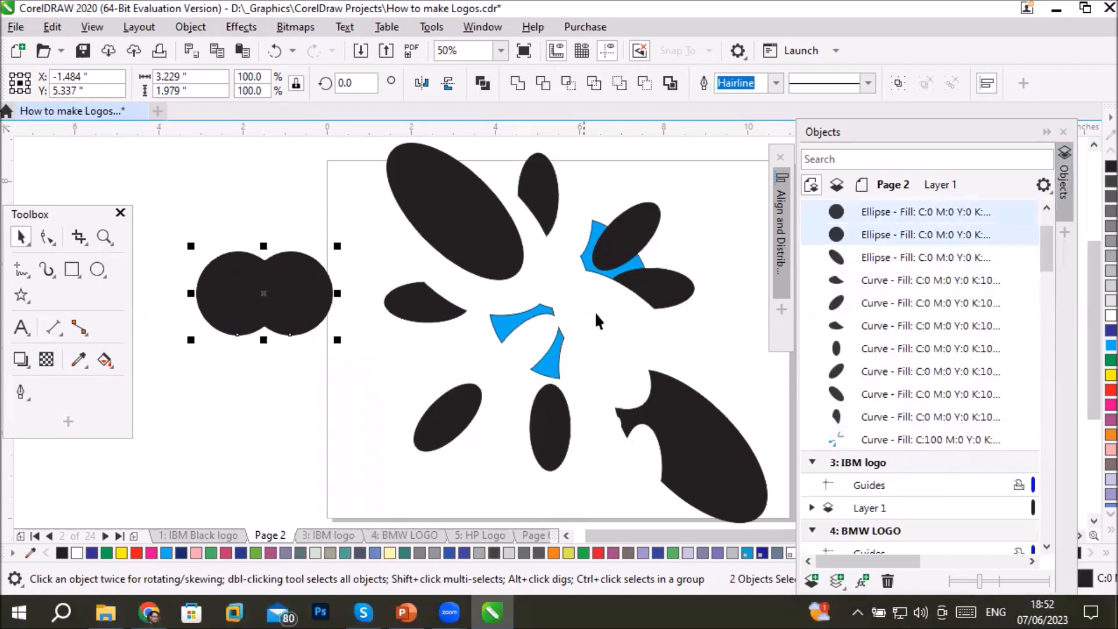
left_click(570, 82)
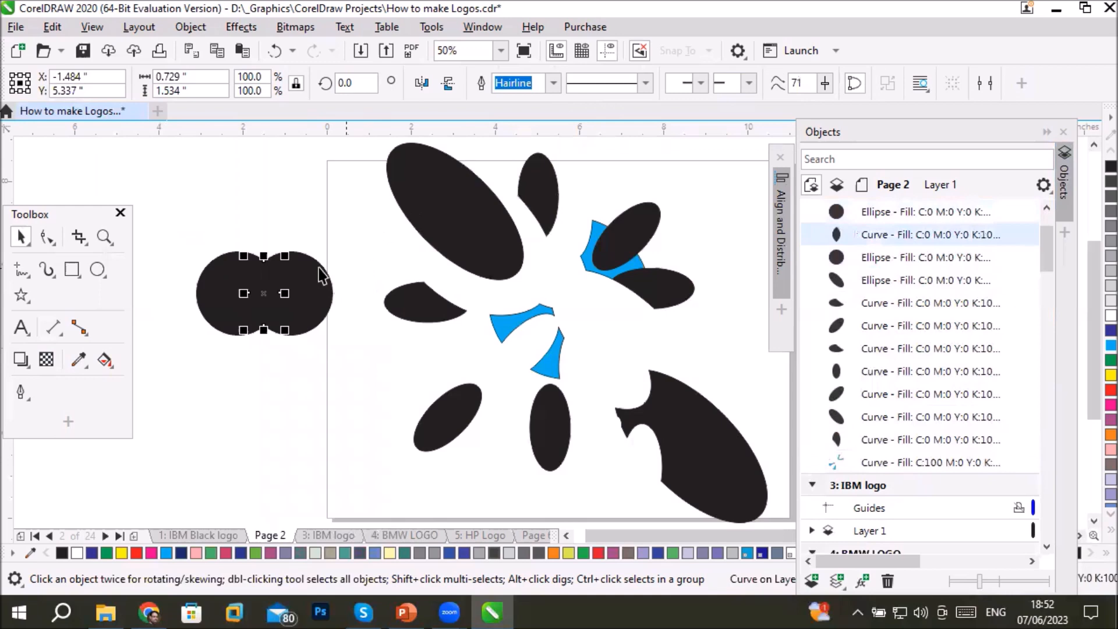
left_click_drag(262, 278, 244, 379)
left_click_drag(235, 293, 152, 326)
- Copy the leaf-shaped intersection and add a new page after Page 2
left_click(263, 299)
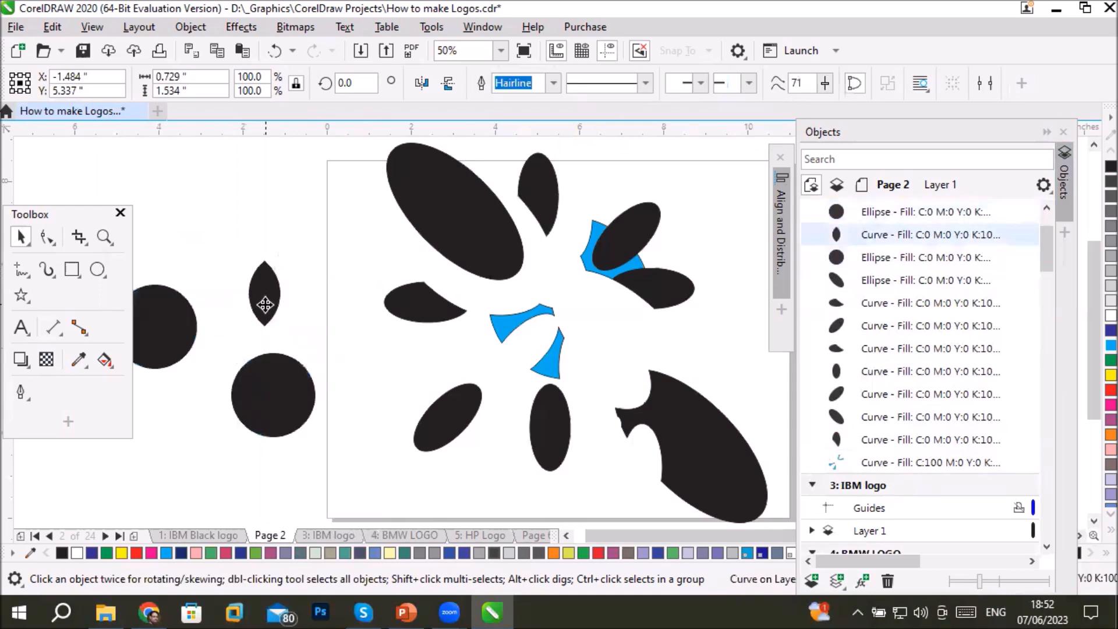
left_click(264, 304)
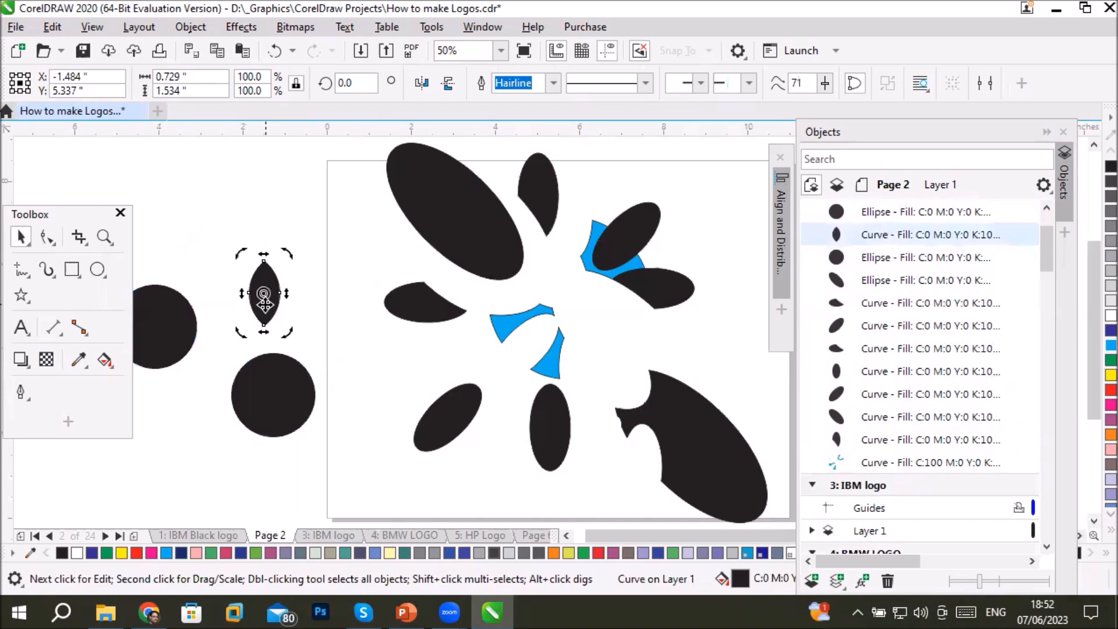
right_click(264, 302)
left_click(330, 176)
left_click(135, 533)
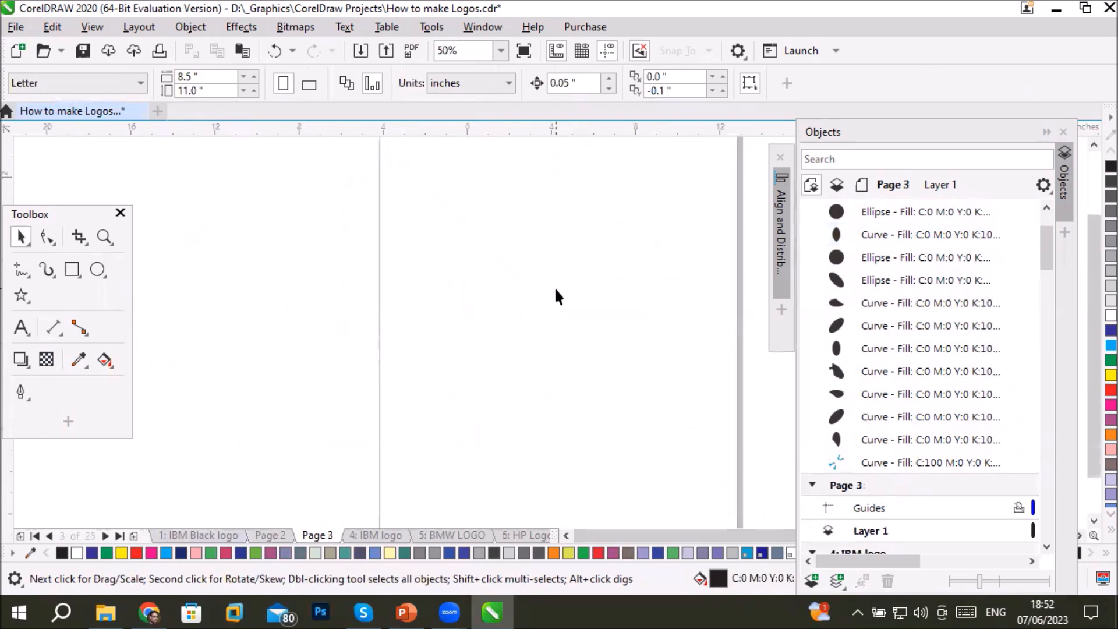
- Draw a circle about 7.17 inches in diameter on Page 3 and remove its fill
scroll(554, 287, "down", 1)
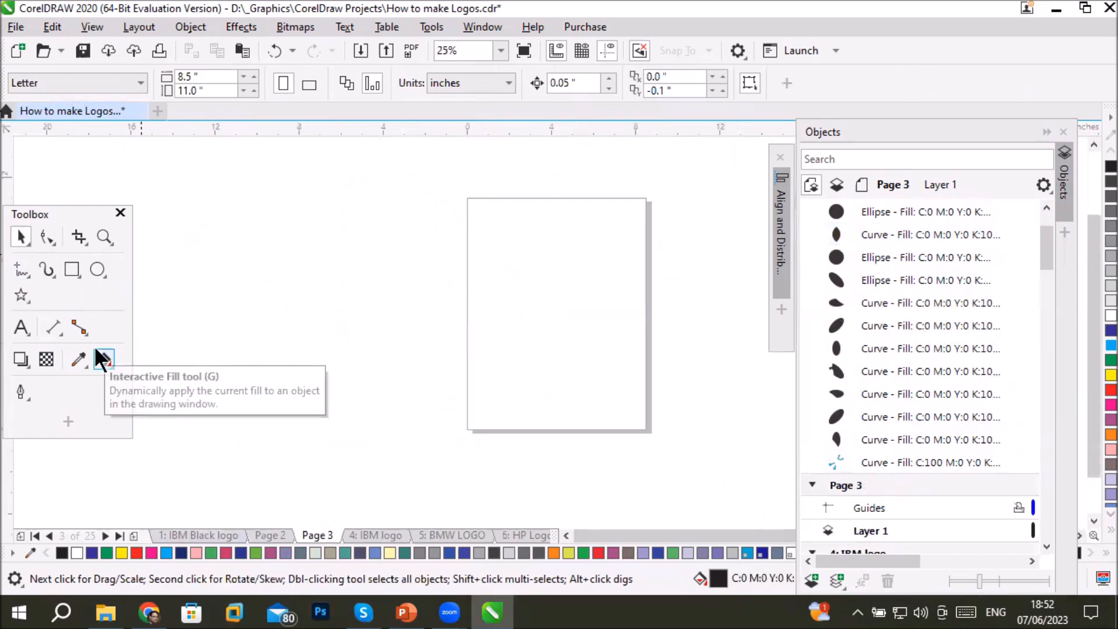
left_click(98, 269)
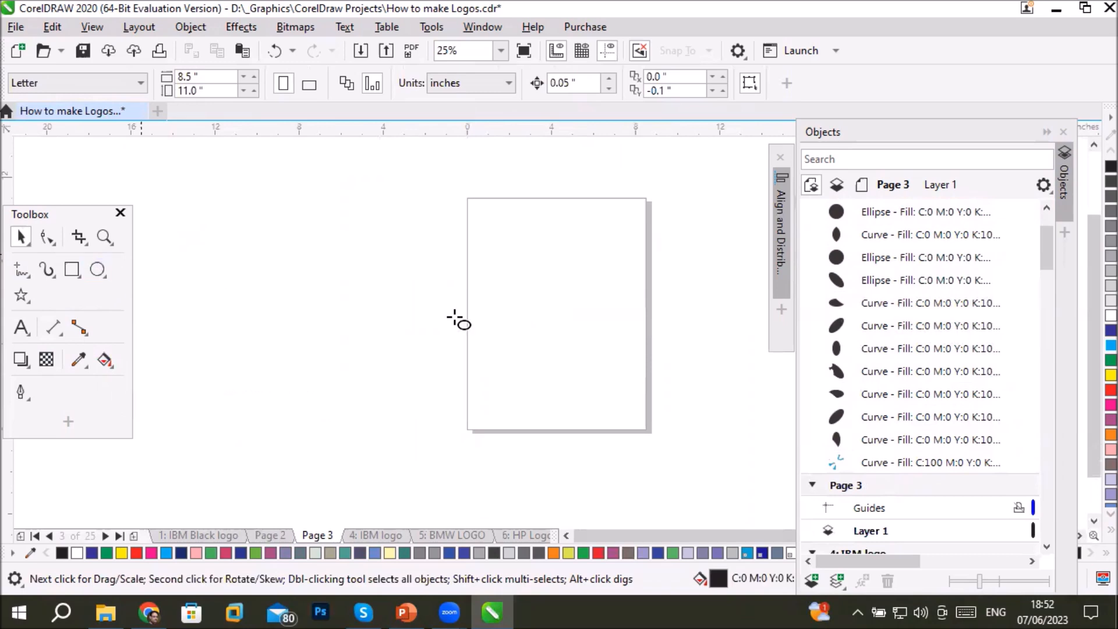
left_click_drag(482, 225, 592, 382)
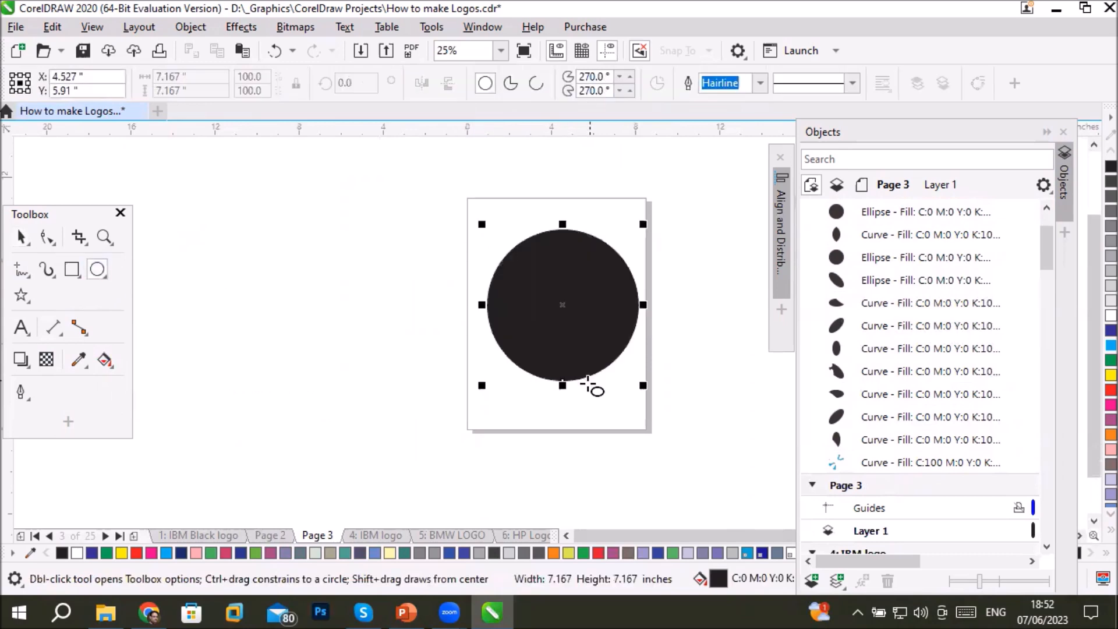
left_click(105, 359)
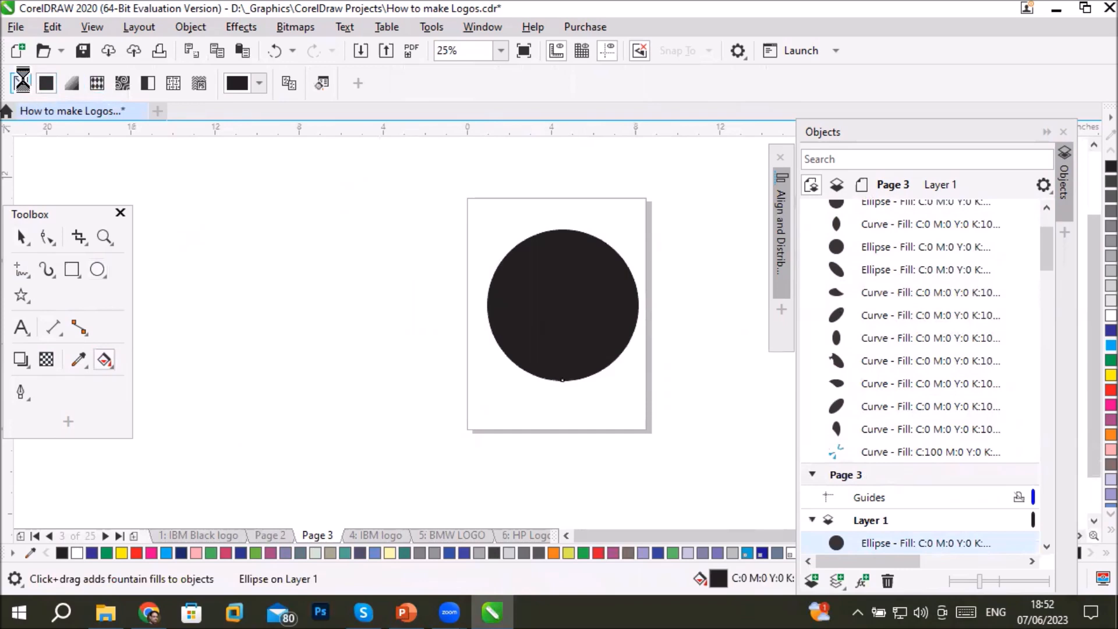
left_click(21, 83)
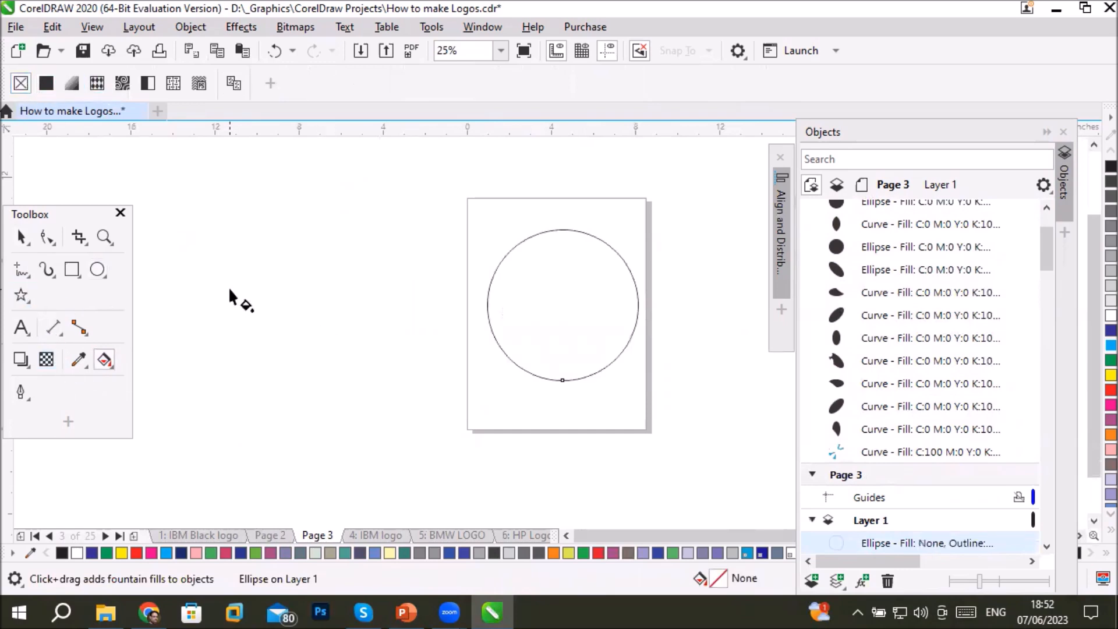
- Paste the copied leaf shape onto Page 3 and select it
left_click(51, 26)
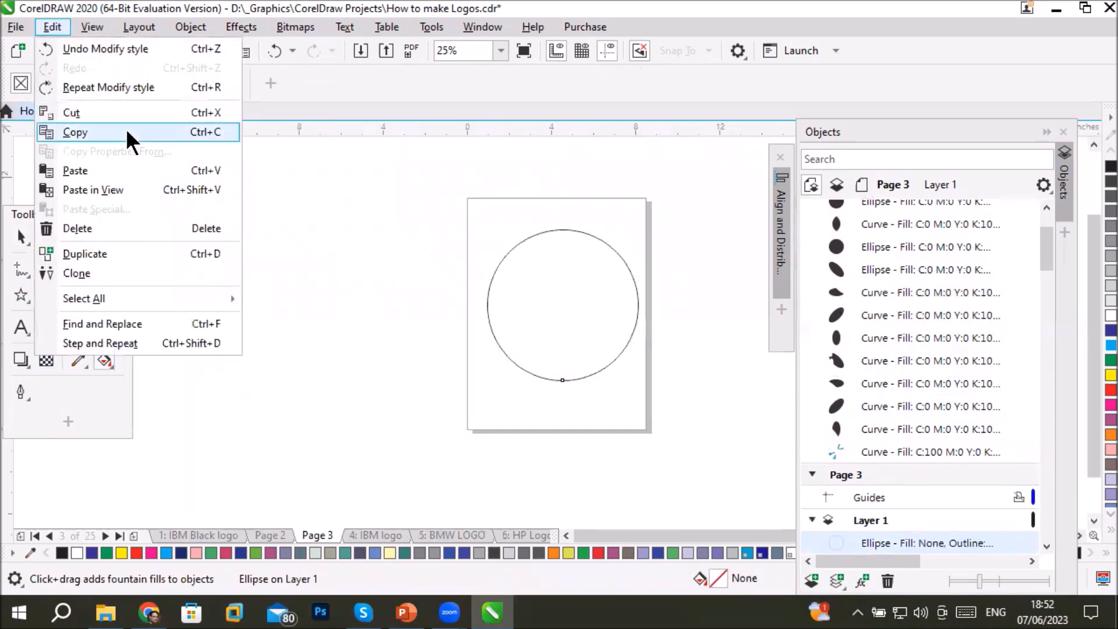
left_click(103, 170)
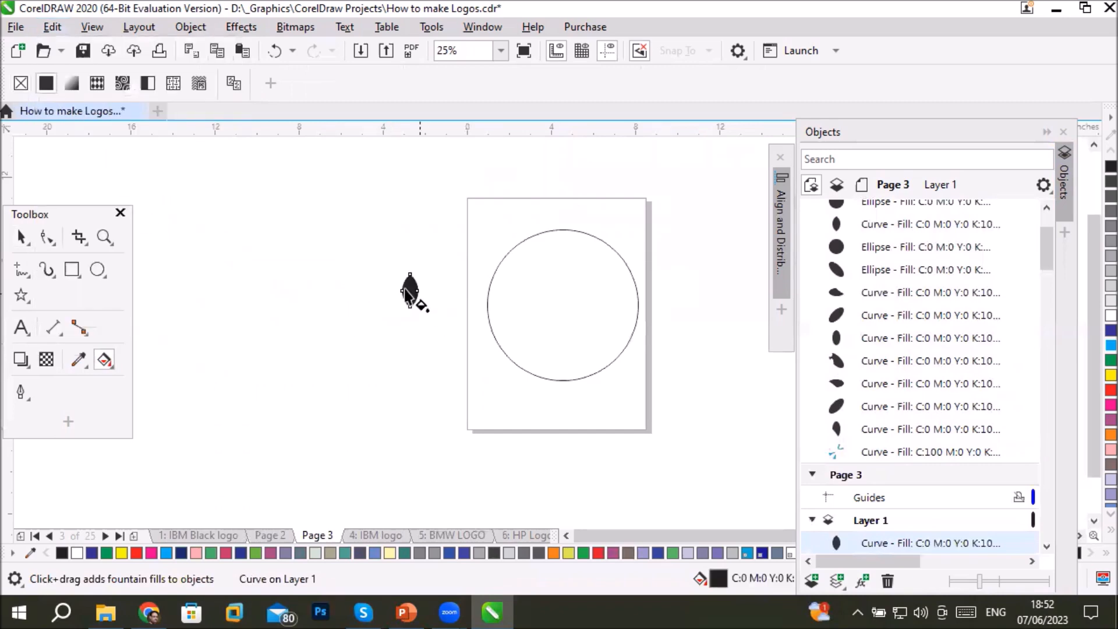
left_click(410, 290)
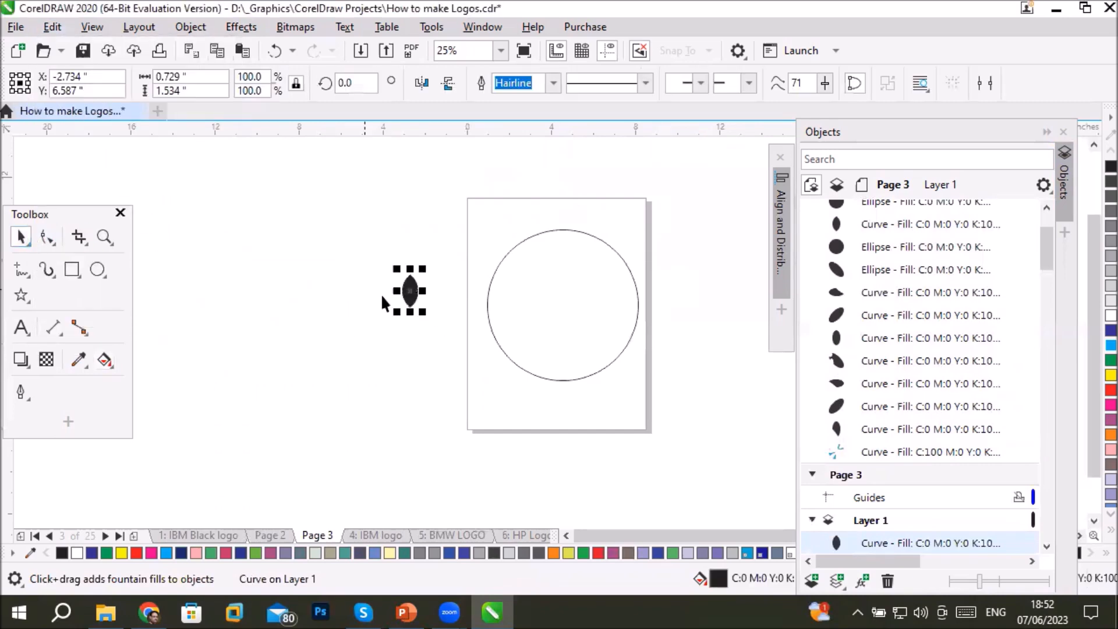
left_click(410, 291)
left_click_drag(429, 269, 431, 270)
key("ctrl+z")
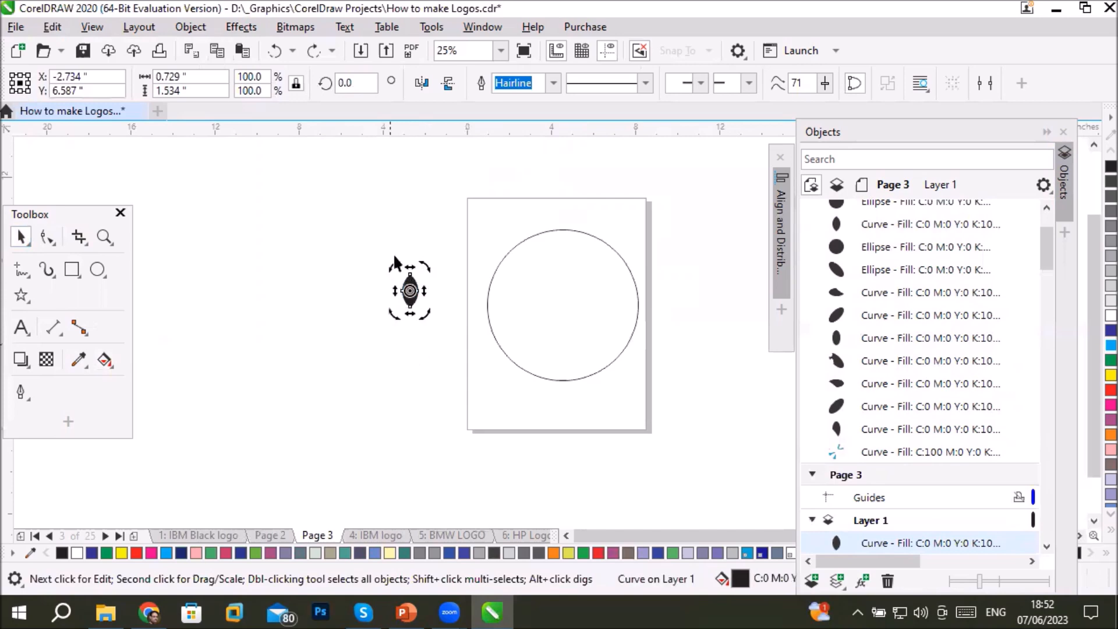
- Set the leaf's rotation center at its lower tip and create a copy rotated to 270 degrees around it
scroll(394, 263, "up", 1)
left_click_drag(423, 325, 426, 360)
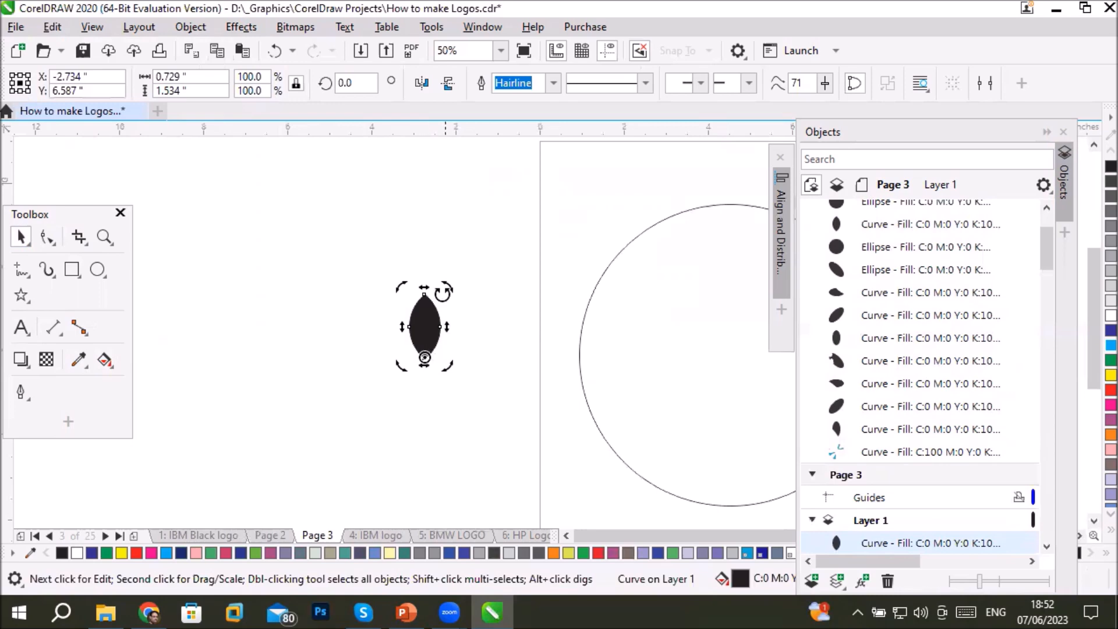
left_click_drag(446, 287, 501, 387)
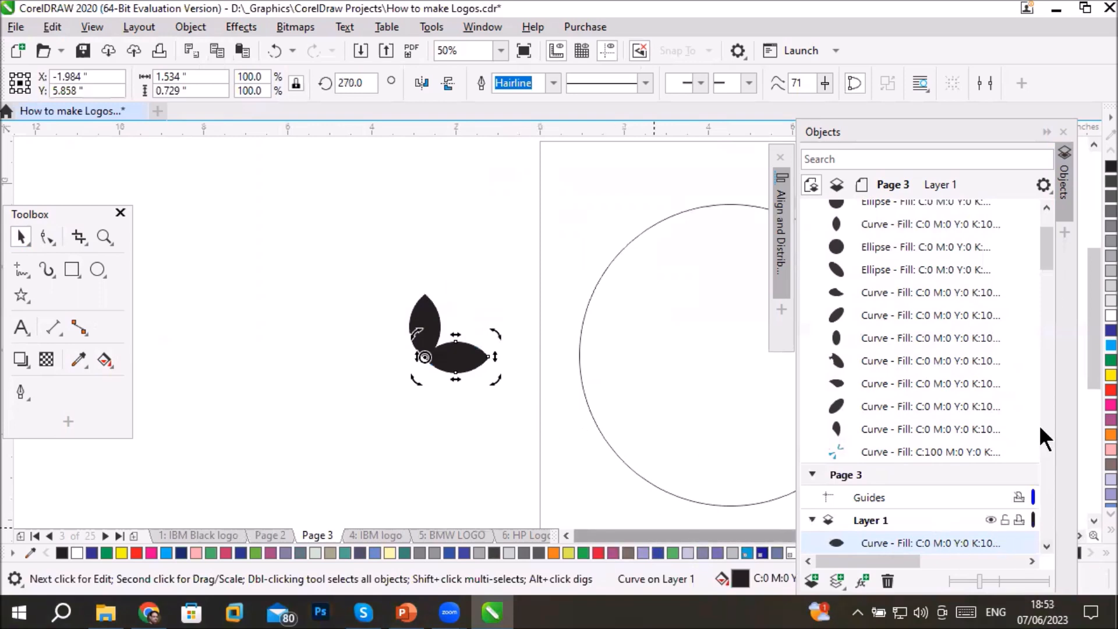
- Collapse the Objects docker and tint the horizontal leaf's black fill with white in increments to a K 73 grey
left_click(1047, 133)
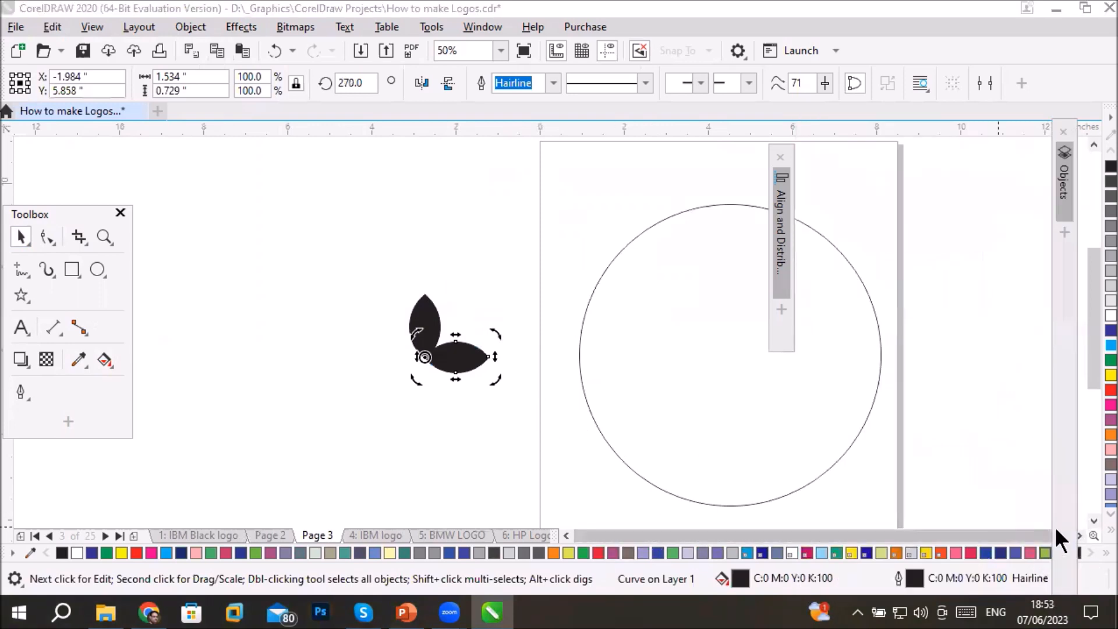
left_click(1080, 535)
left_click_drag(281, 275, 402, 399)
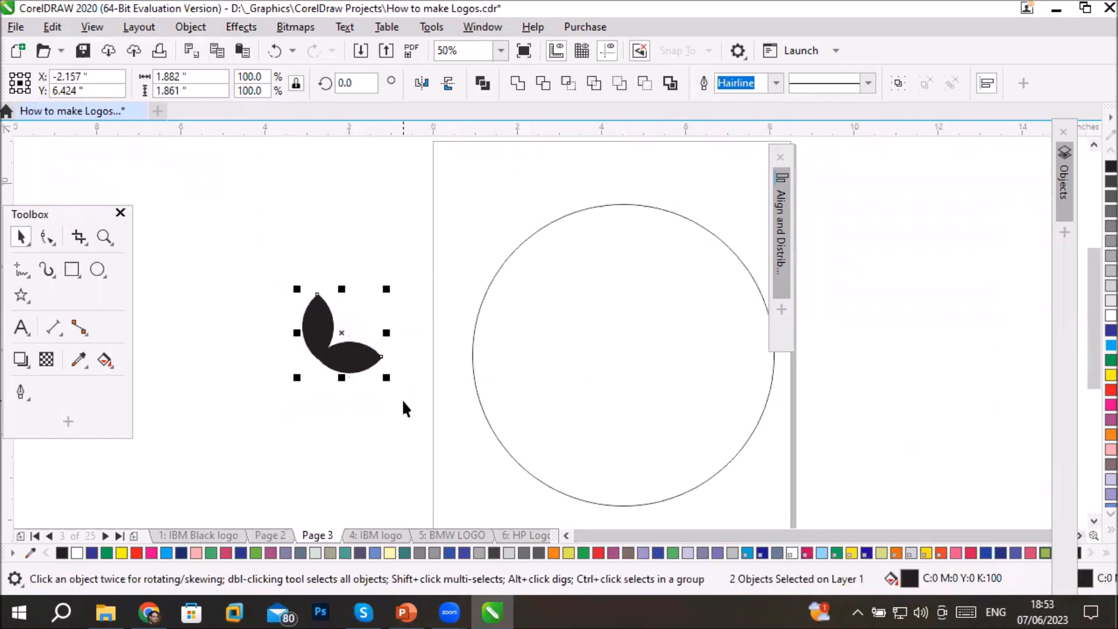
left_click(314, 322)
left_click(364, 384)
left_click(359, 360)
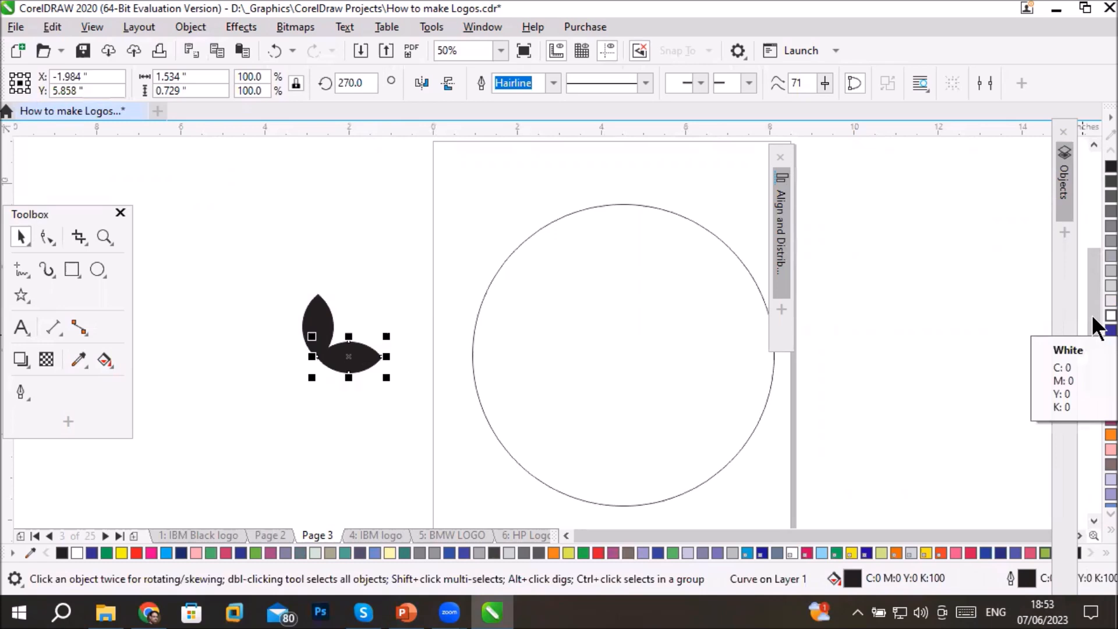
left_click(1110, 315, "ctrl")
left_click(1110, 315, "ctrl")
left_click(1110, 316, "ctrl")
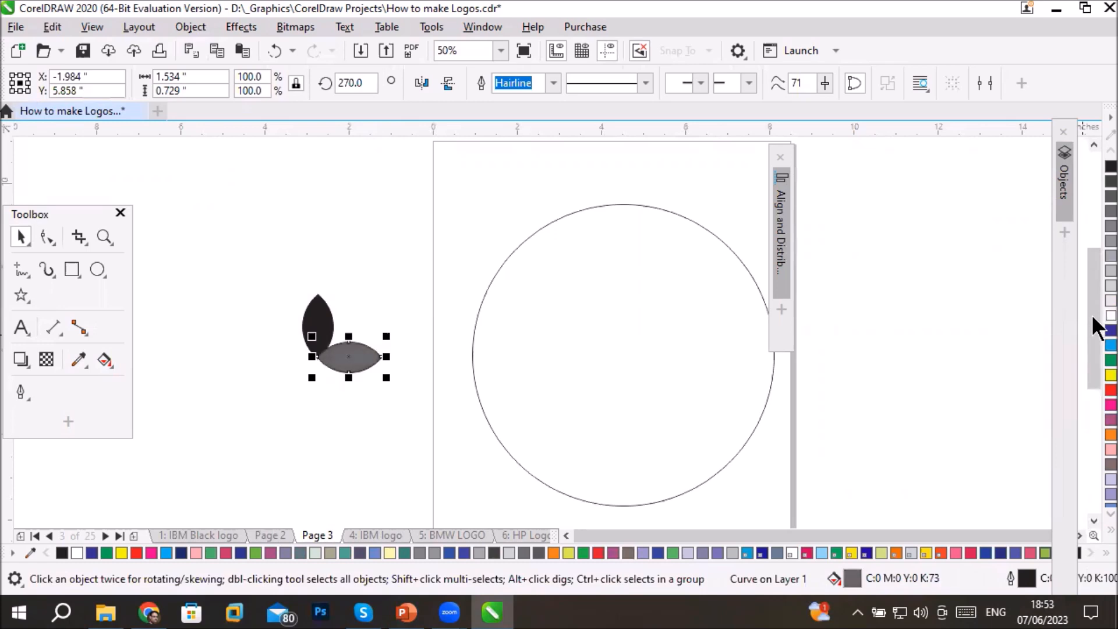
- Move both leaves together onto the upper-left edge of the large circle and group them
left_click(445, 234)
left_click_drag(273, 268, 390, 404)
left_click_drag(327, 354, 588, 208)
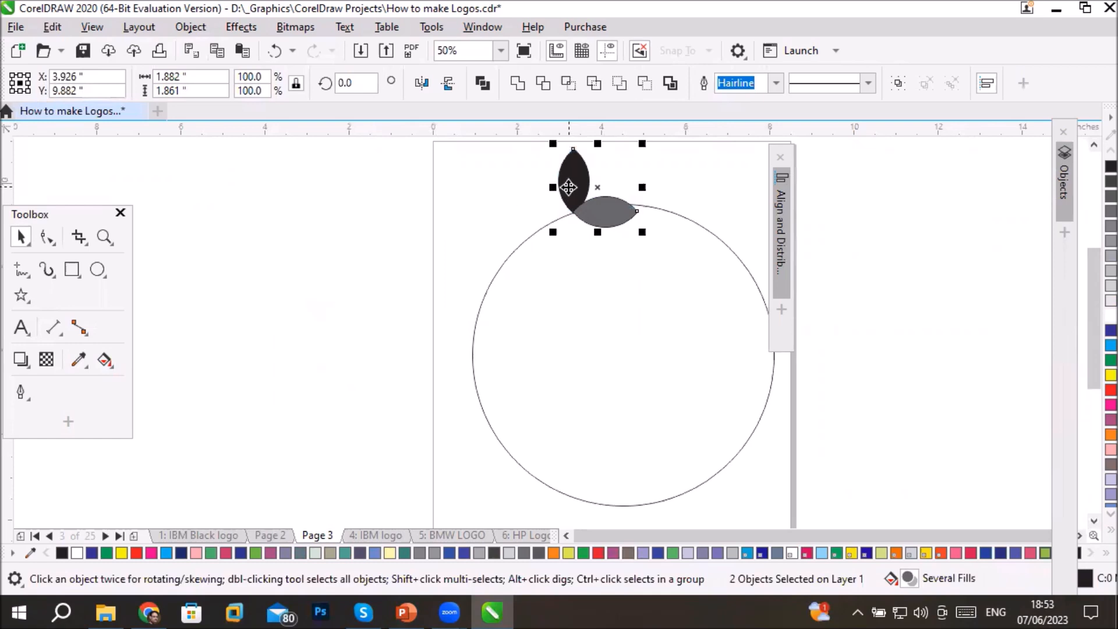
right_click(570, 186)
left_click(612, 176)
- Rotate the leaf group slightly clockwise to about 351.2 degrees
left_click(609, 210)
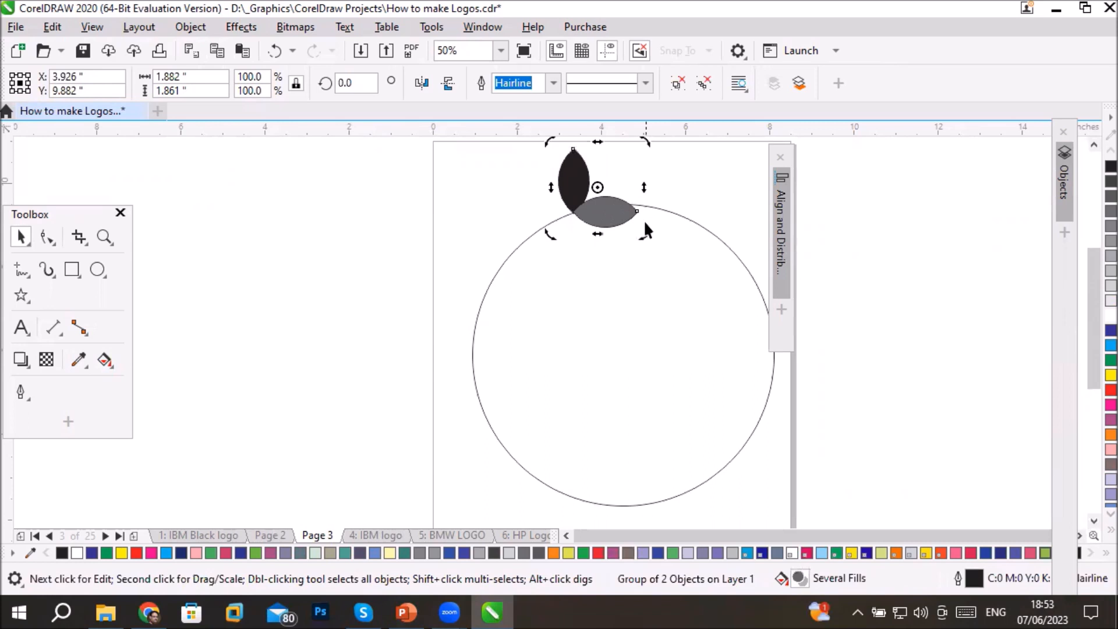
left_click_drag(643, 233, 616, 220)
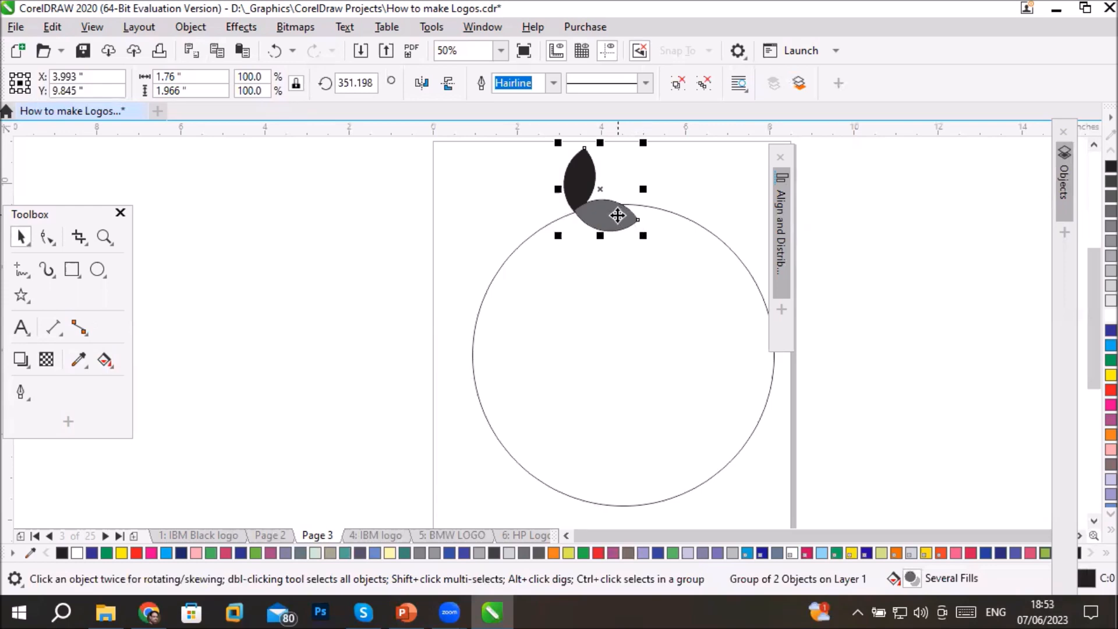
- Rotate the two-leaf group to about 343.6 degrees and move its rotation center to the middle of the large circle
left_click(619, 217)
left_click_drag(641, 240, 607, 230)
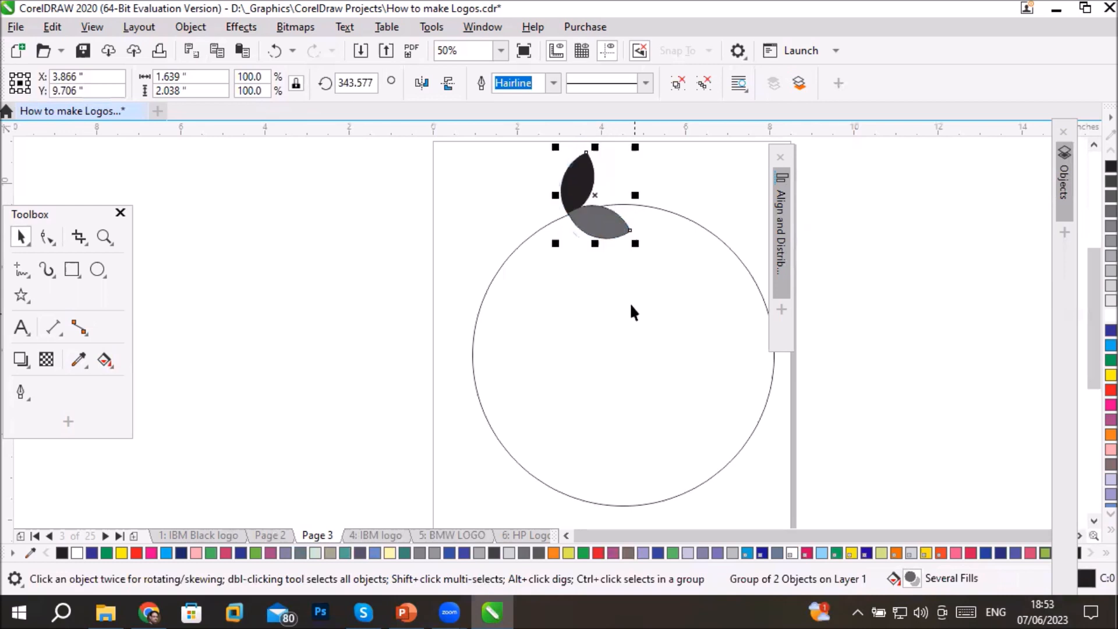
left_click(596, 227)
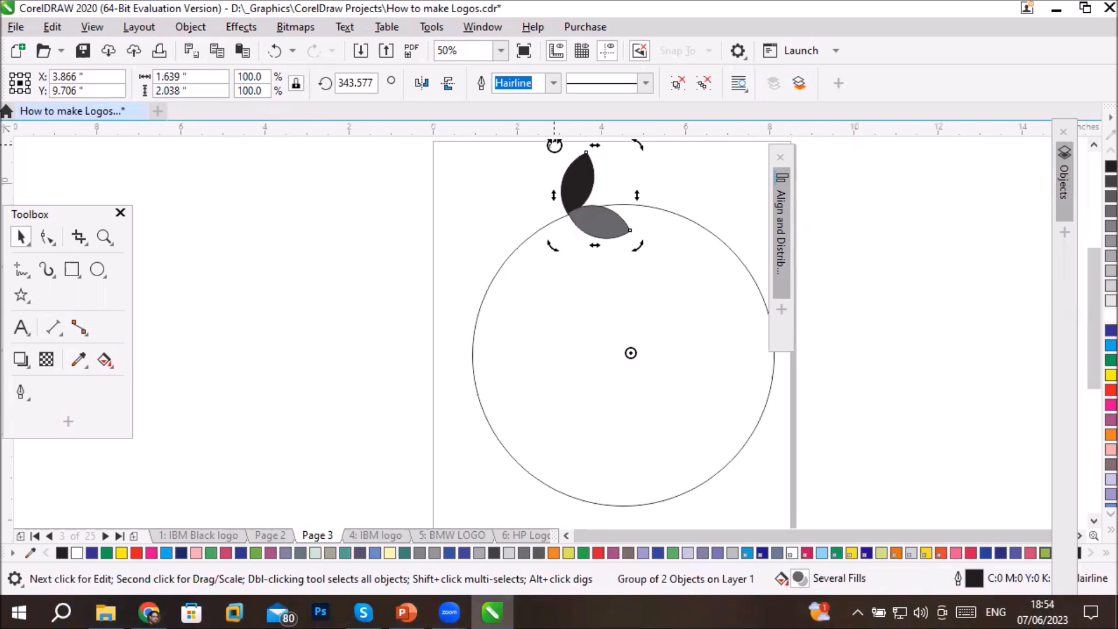
- Create a copy of the leaf group rotated 30 degrees counterclockwise about the circle's center and repeat the duplication four more times
mouse_move(553, 145)
left_mouse_down()
mouse_move(511, 169)
mouse_move(484, 226)
left_mouse_up()
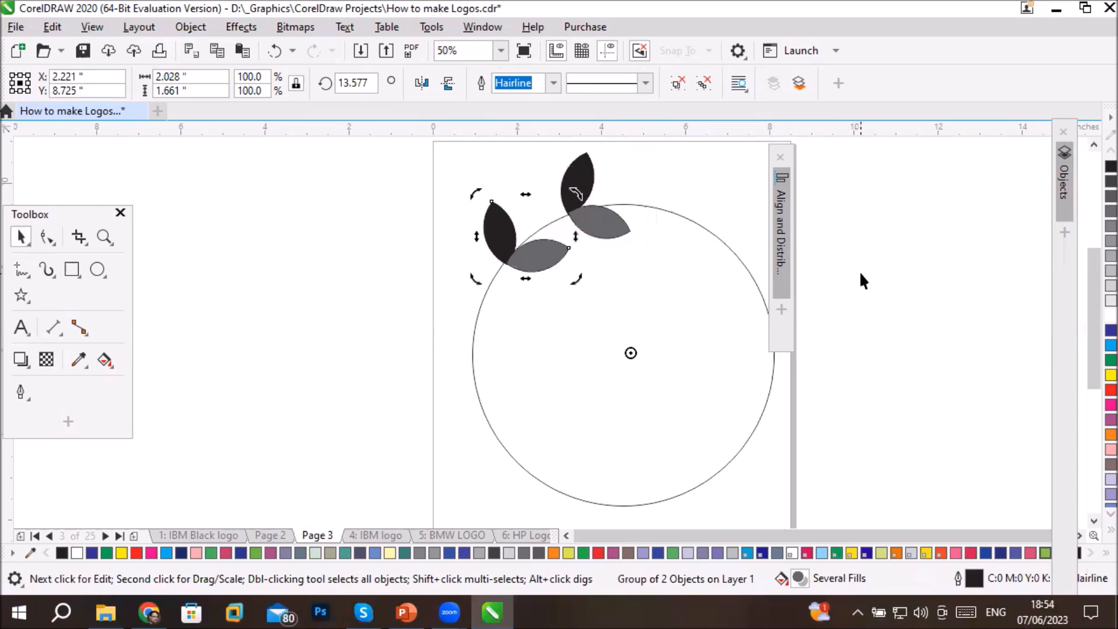
key("ctrl+r")
key("ctrl+r")
key("ctrl+r")
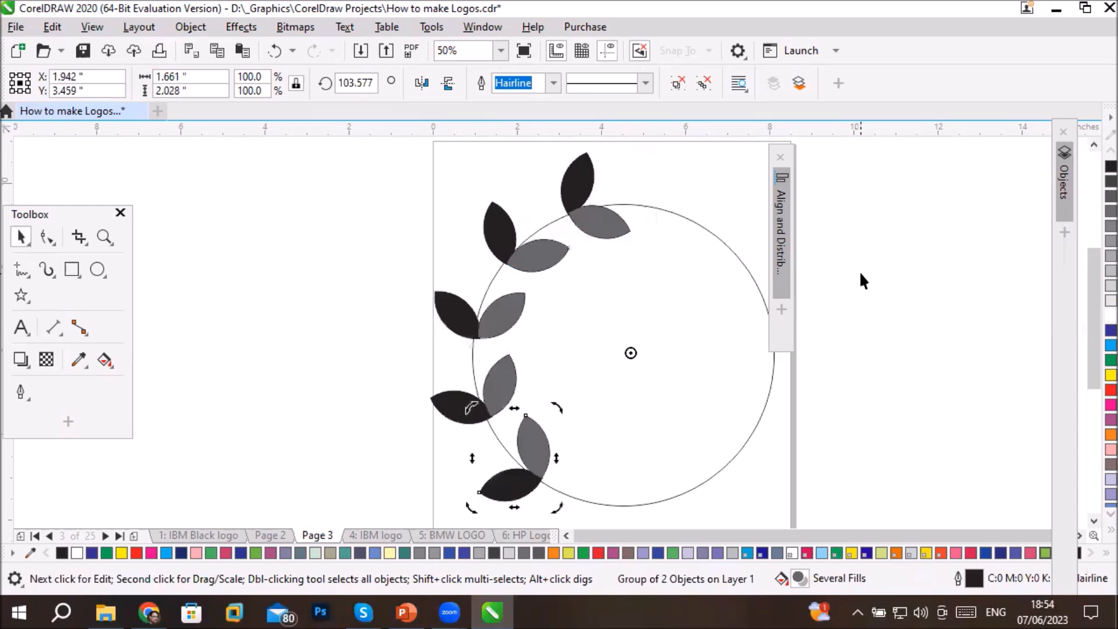
key("ctrl+r")
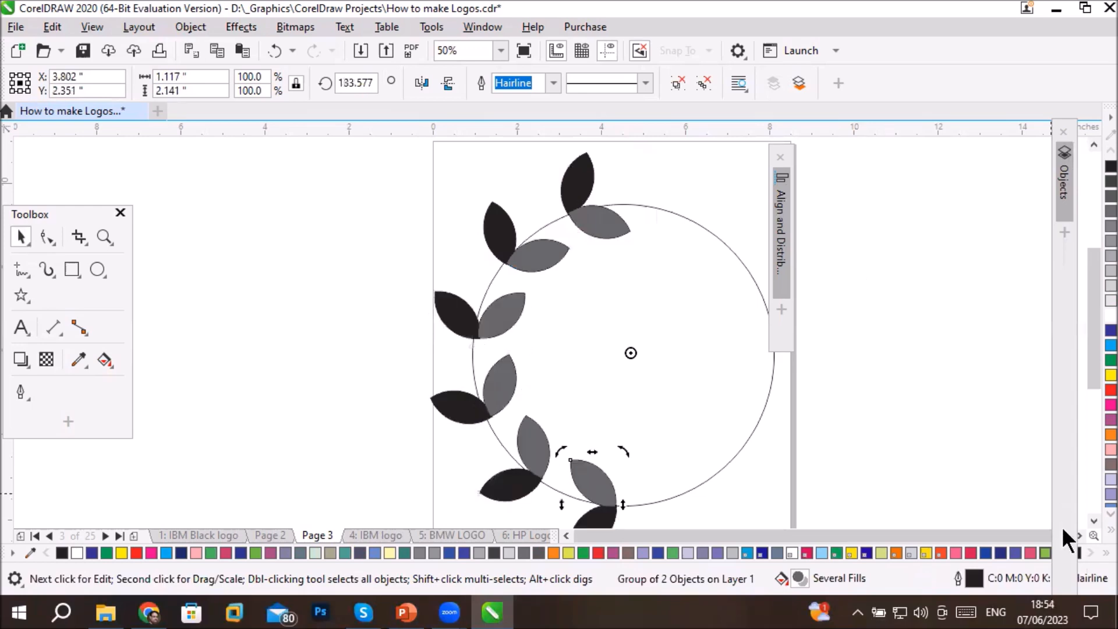
- Copy all six leaf groups to the right of the circle, mirror the copies horizontally and move them closer to it
scroll(1079, 532, "right", 2)
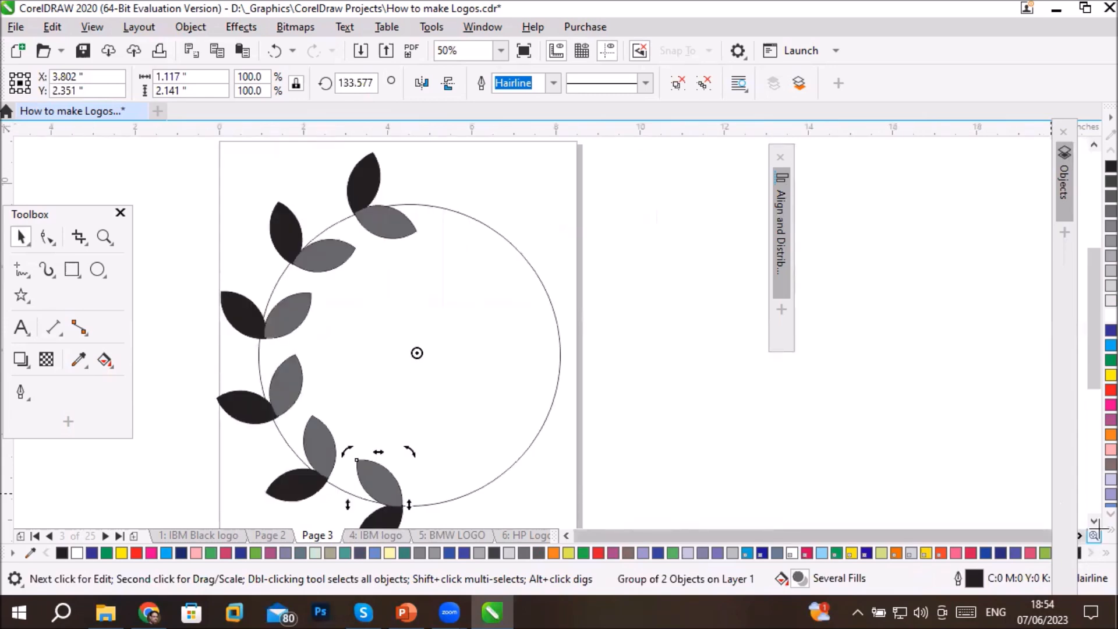
left_click(1093, 521)
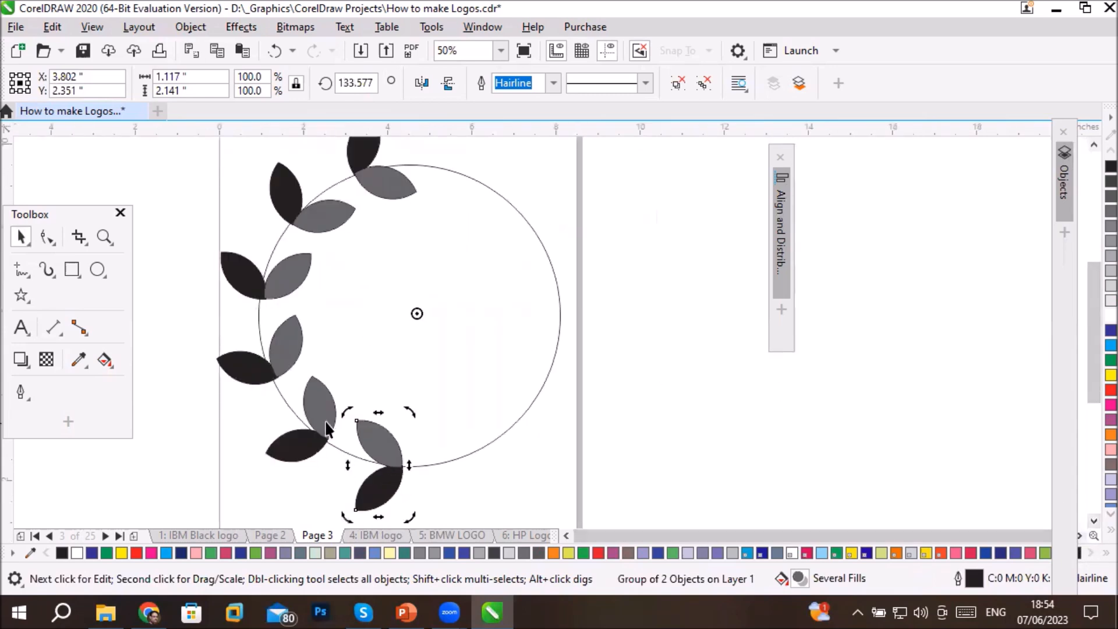
left_click(304, 448, "shift")
left_click(251, 371, "shift")
left_click(256, 294, "shift")
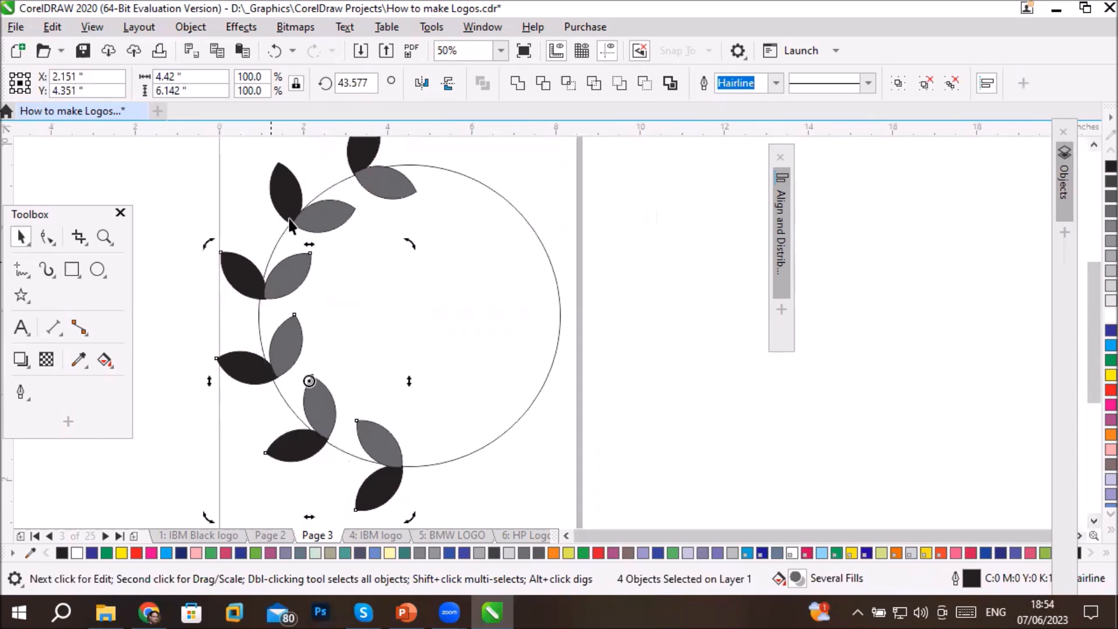
left_click(310, 190, "shift")
left_click(365, 160, "shift")
left_click_drag(364, 161, 681, 153)
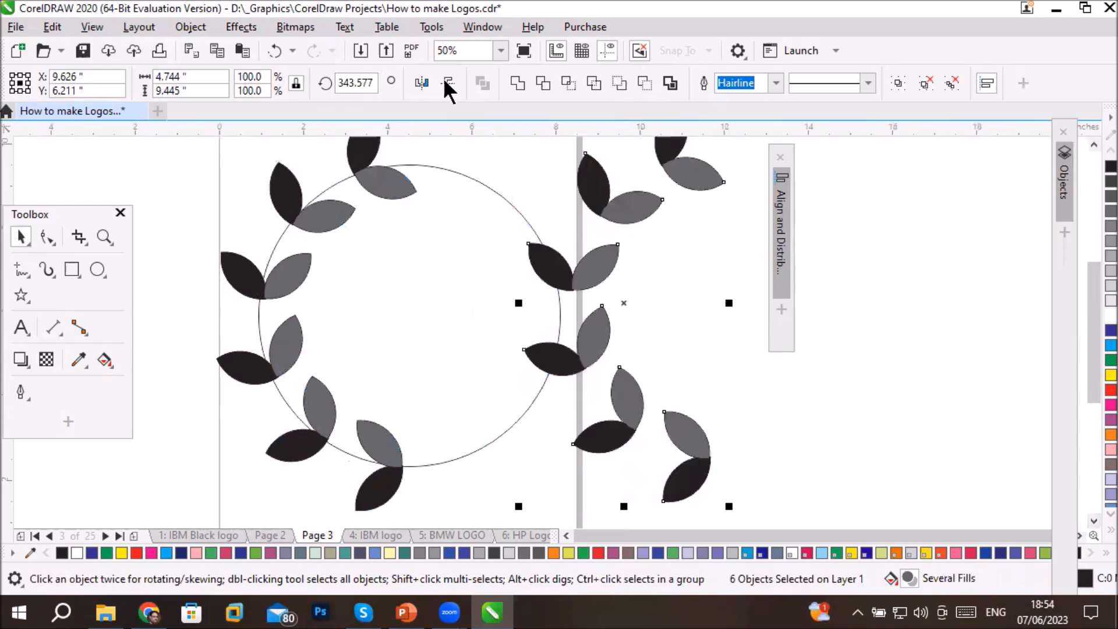
left_click(421, 81)
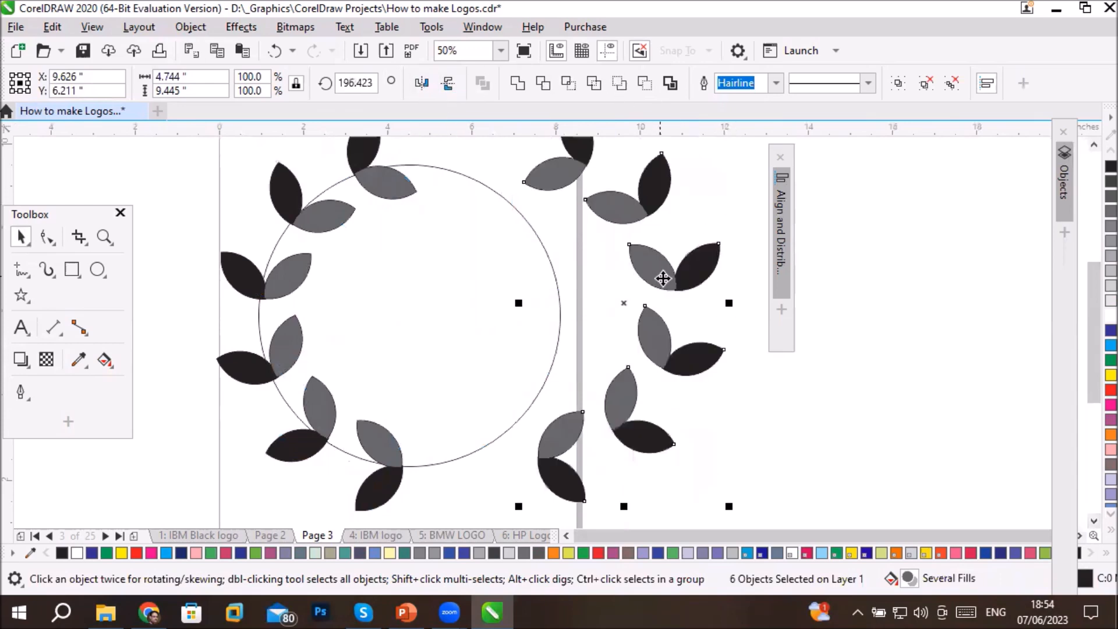
left_click_drag(669, 282, 647, 294)
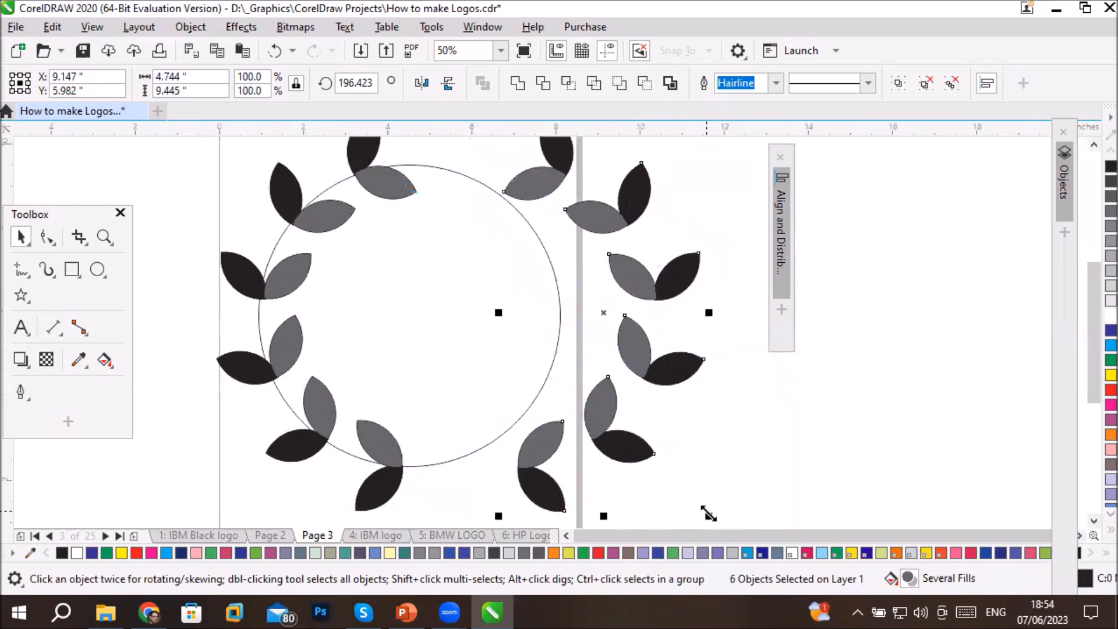
- Try to scale down the mirrored leaves to fit the circle's right edge, and undo the resizing
left_click_drag(709, 516, 667, 476)
left_click_drag(606, 393, 549, 382)
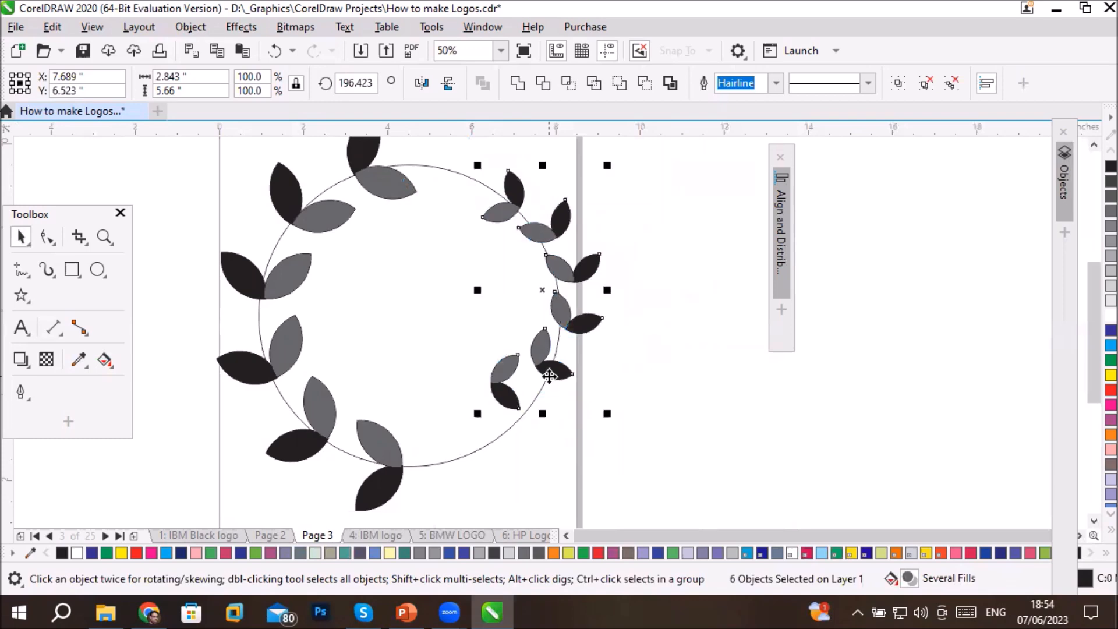
left_click_drag(478, 413, 428, 483)
key("ctrl+z")
key("ctrl+z")
- Move the mirrored leaves onto the circle's right edge, level with the original leaves, and deselect them
left_click_drag(607, 413, 520, 415)
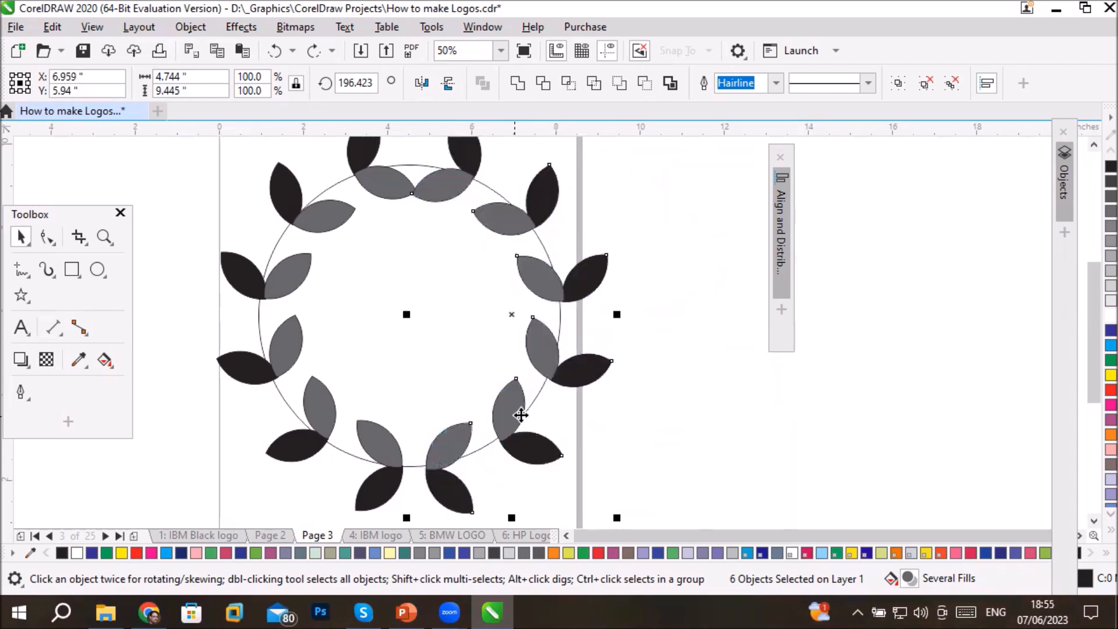
left_click(747, 470)
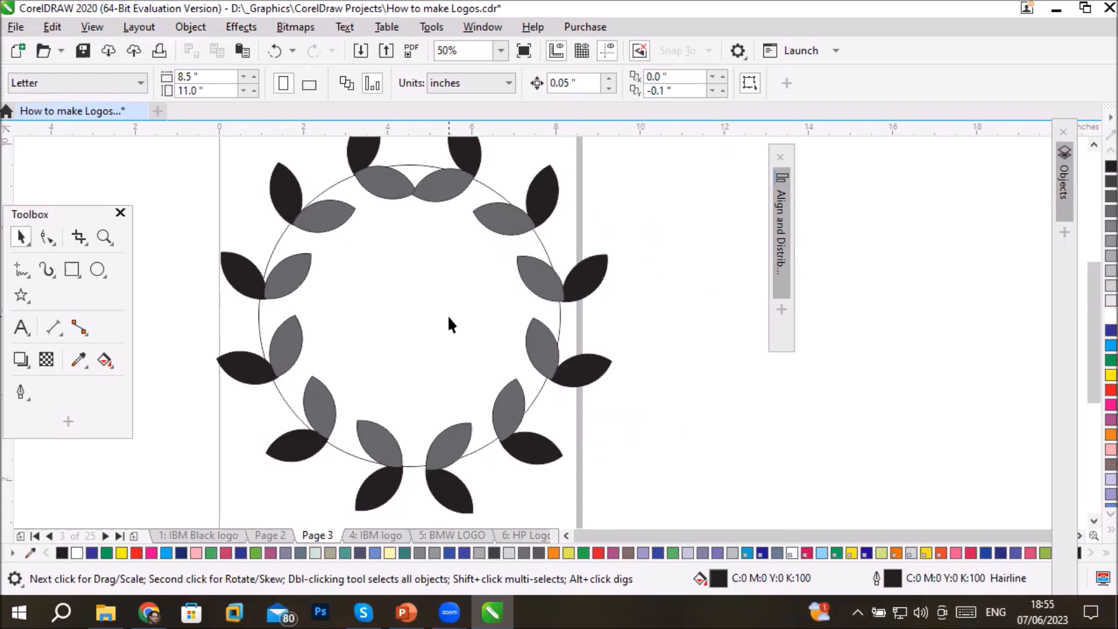
- Draw a black circle about 3.23 inches in diameter inside the wreath and position it in the middle
left_click(98, 269)
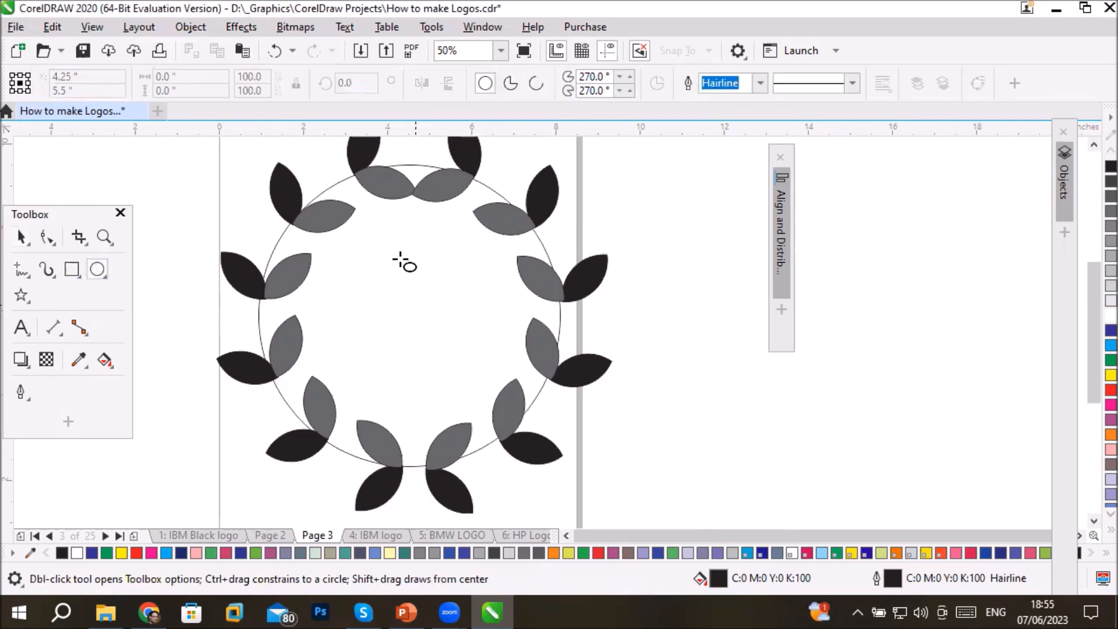
left_click_drag(371, 247, 469, 384)
left_click(20, 237)
left_click_drag(383, 326, 361, 331)
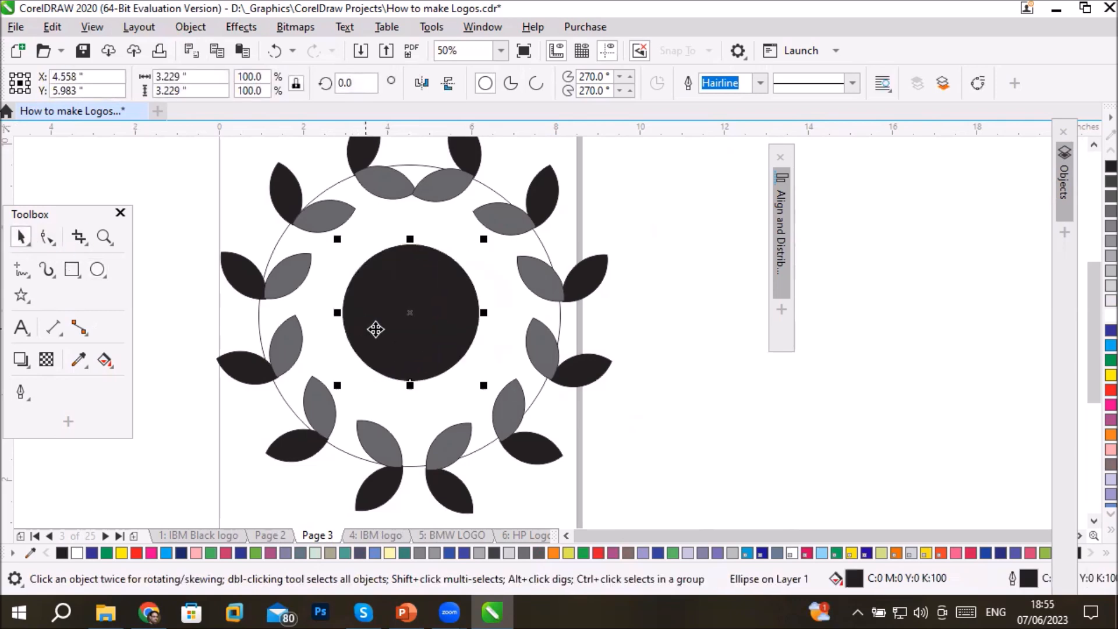
left_click(395, 333)
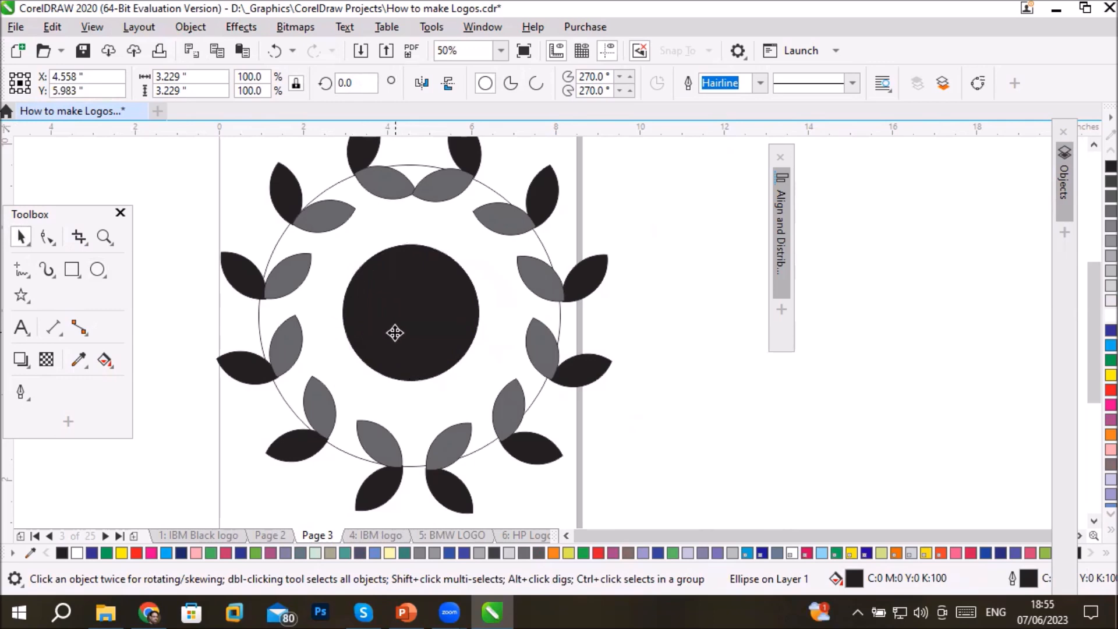
mouse_move(403, 331)
left_mouse_down()
mouse_move(400, 319)
mouse_move(395, 333)
mouse_move(400, 310)
left_mouse_up()
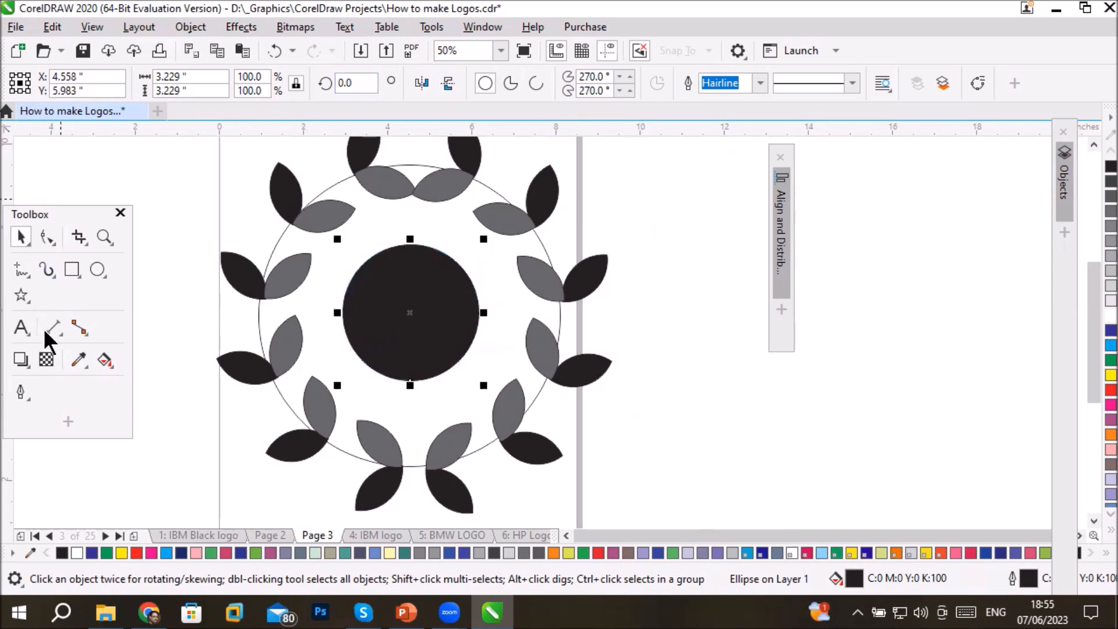
- Draw a ribbon banner from the Common Shapes, about 8.27 by 1.83 inches, below the wreath
left_click(24, 299)
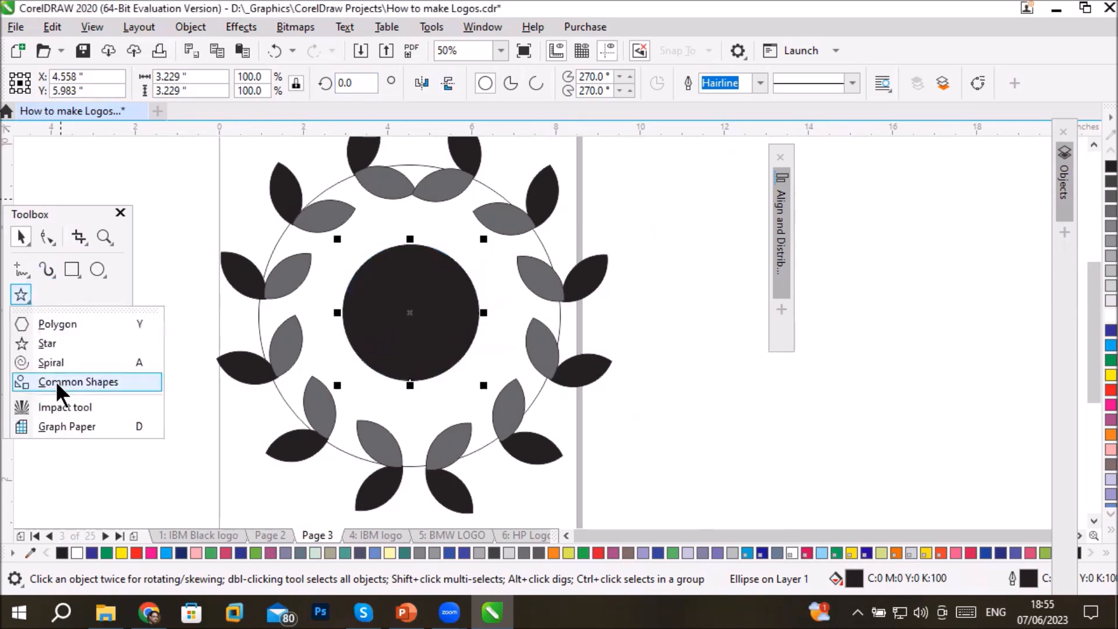
left_click(70, 382)
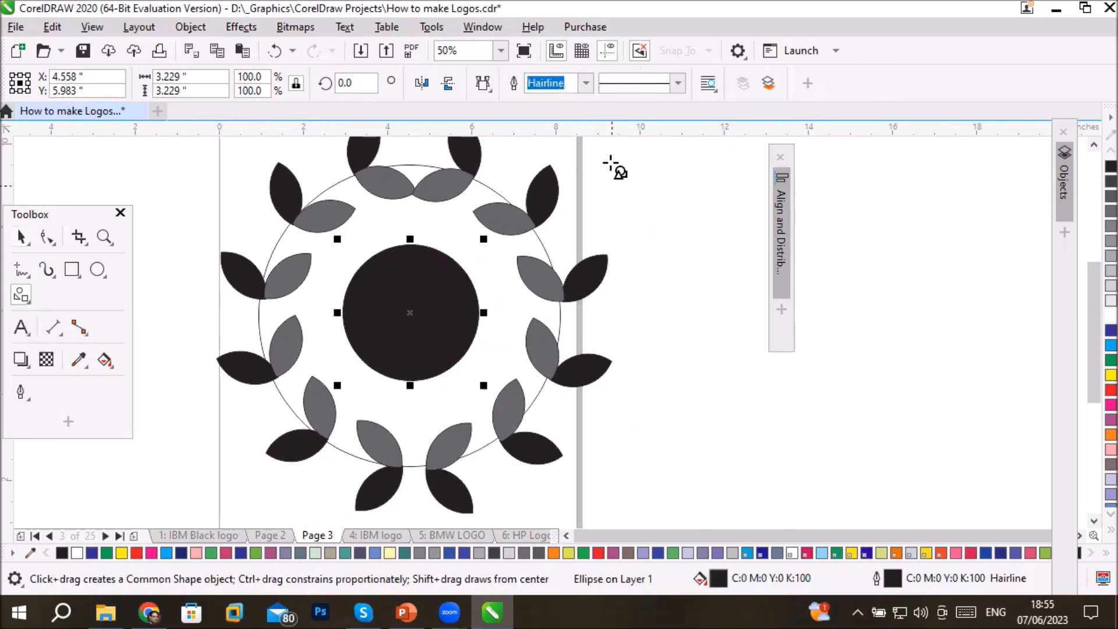
left_click(484, 84)
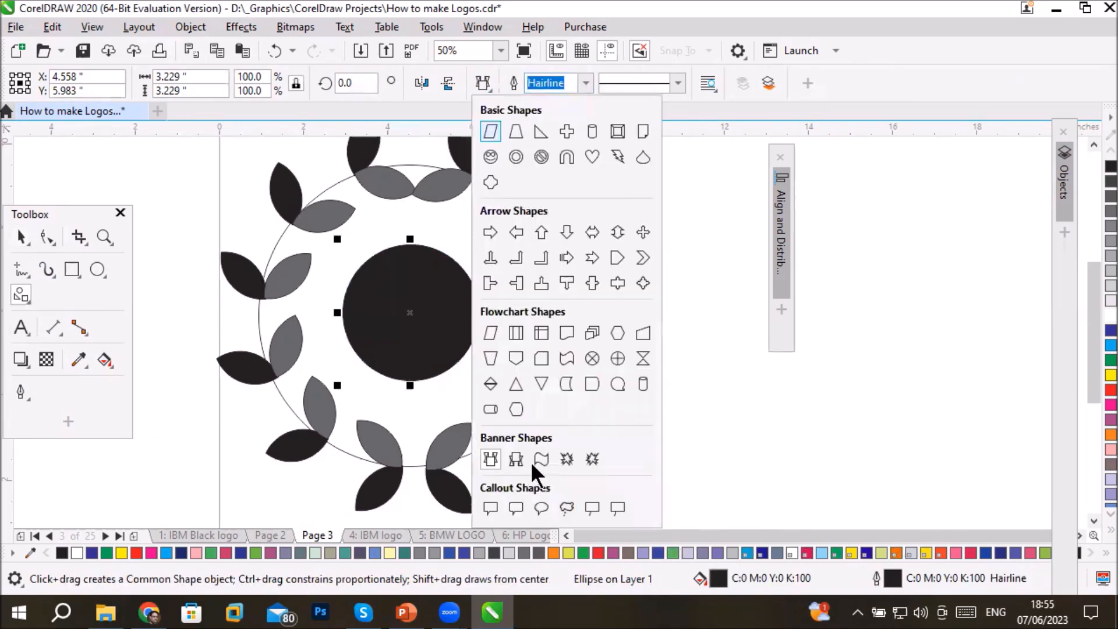
left_click(1088, 525)
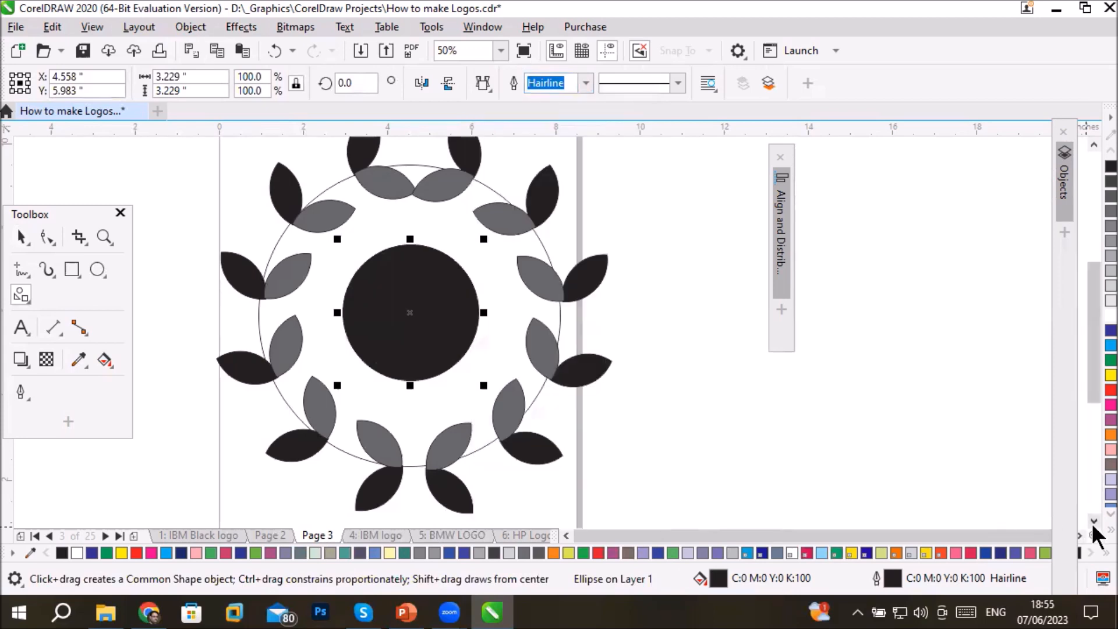
left_click(1085, 517)
scroll(1095, 527, "down", 4)
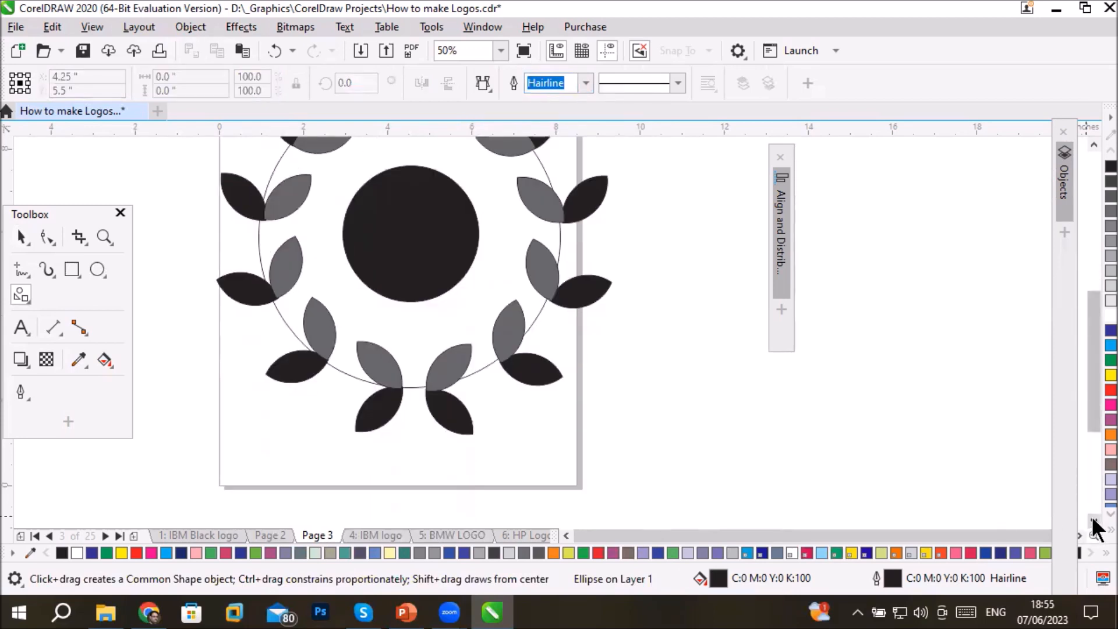
left_click_drag(262, 348, 609, 424)
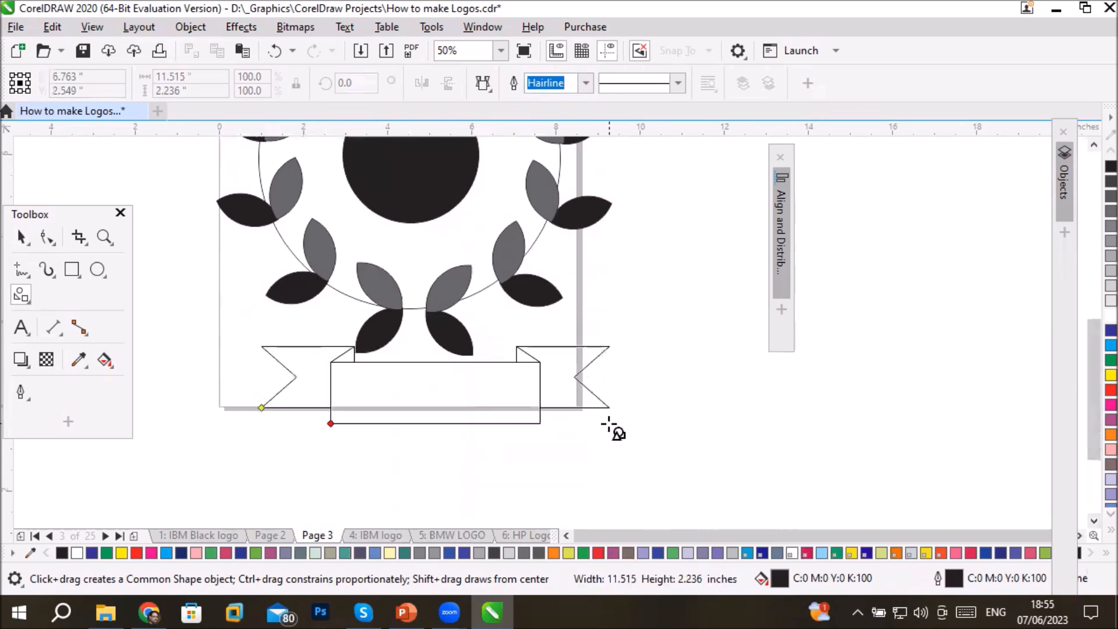
- Move the banner so it is centered beneath the wreath and fill it with cyan
left_click(22, 237)
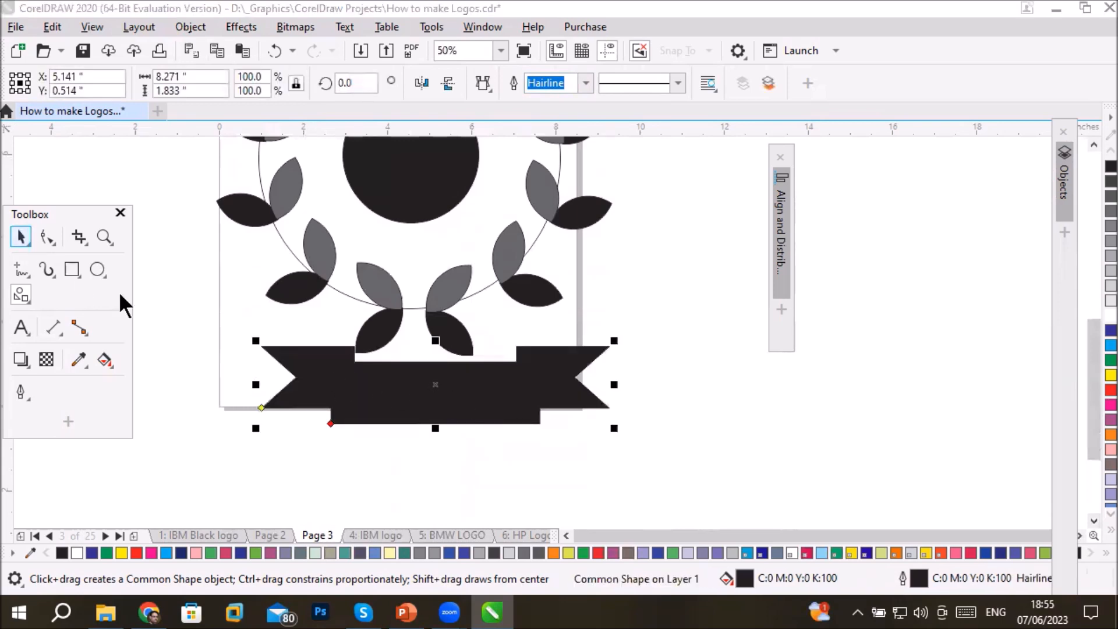
left_click_drag(381, 406, 359, 413)
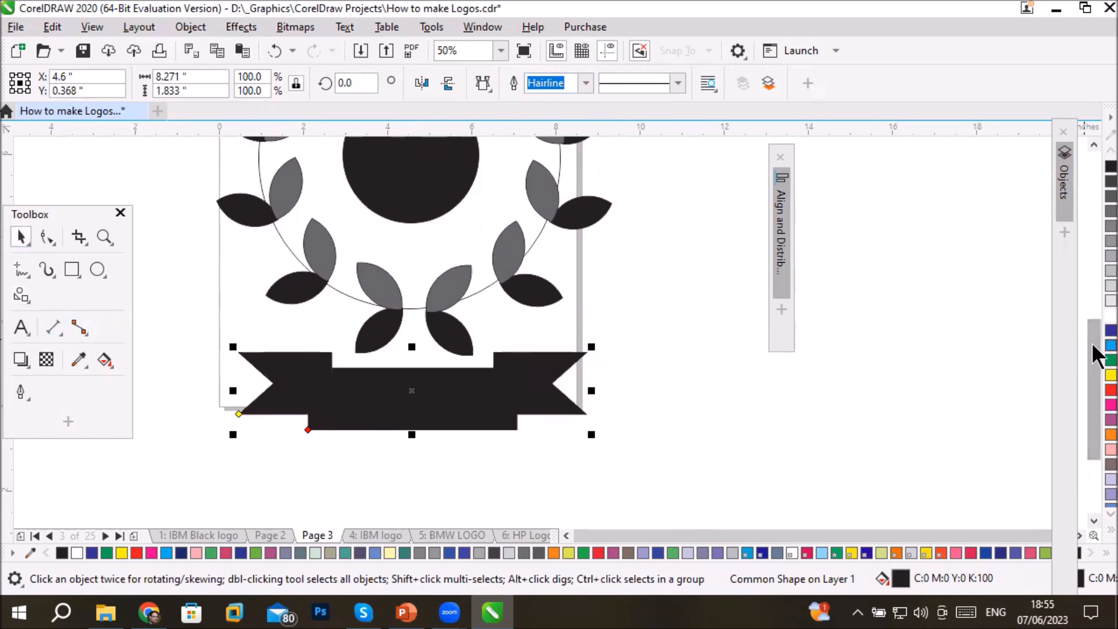
left_click(1110, 346)
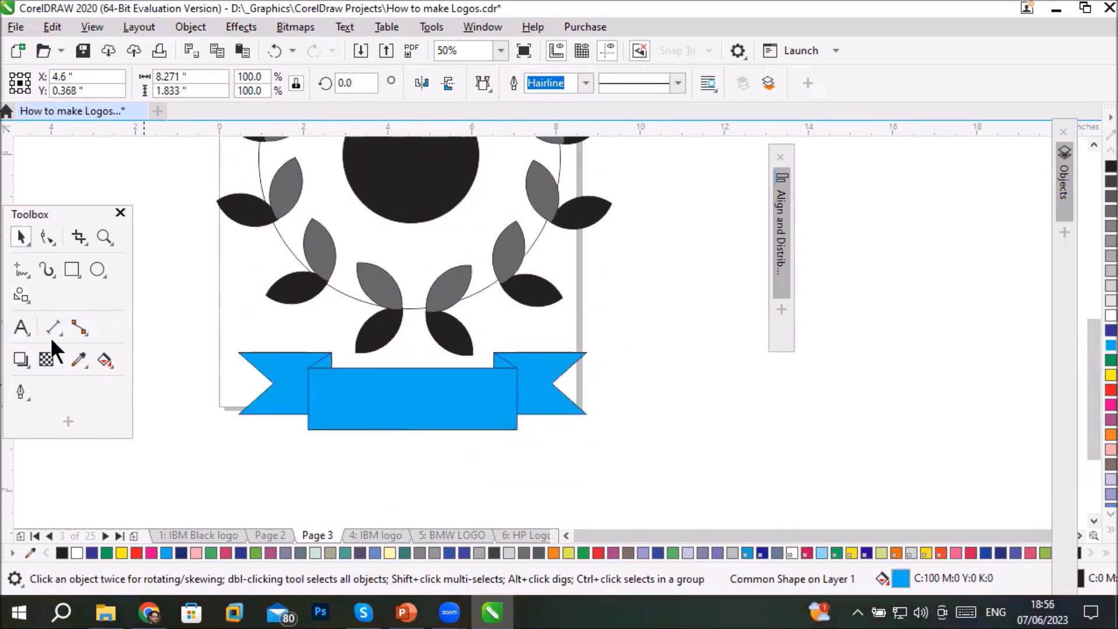
- Add the artistic text "AWARD 2023" on the middle panel of the banner
left_click(21, 327)
left_click(360, 411)
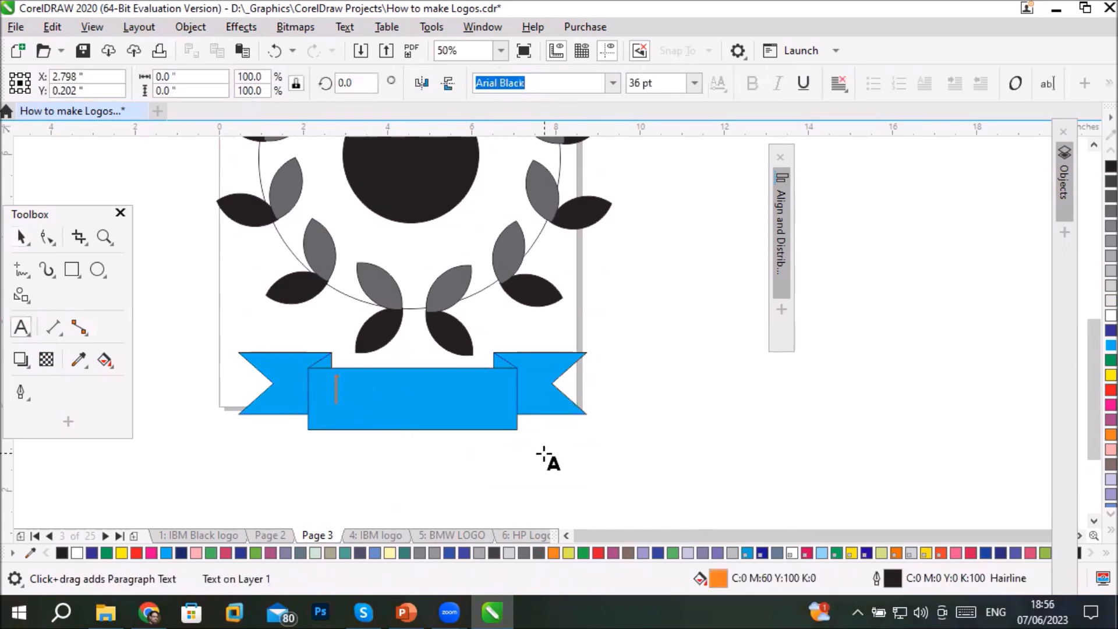
type("AWARD ")
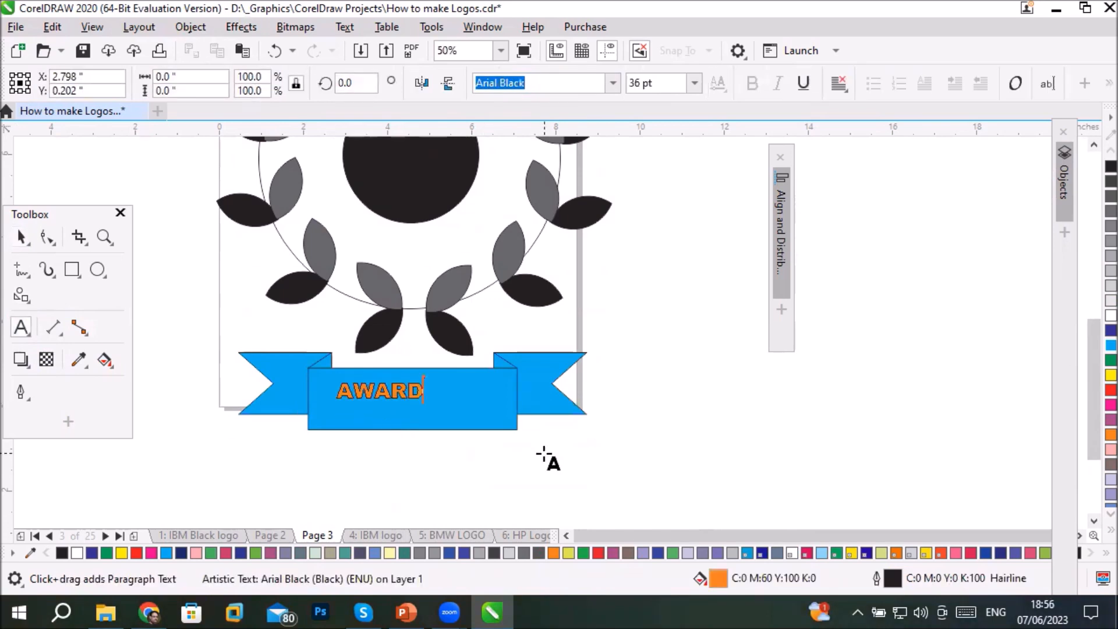
type("202")
type("3")
- Import the player image pngegg (5).png from the Images > Players folder in File Explorer into the drawing, beside the wreath
left_click_drag(1085, 383, 1092, 349)
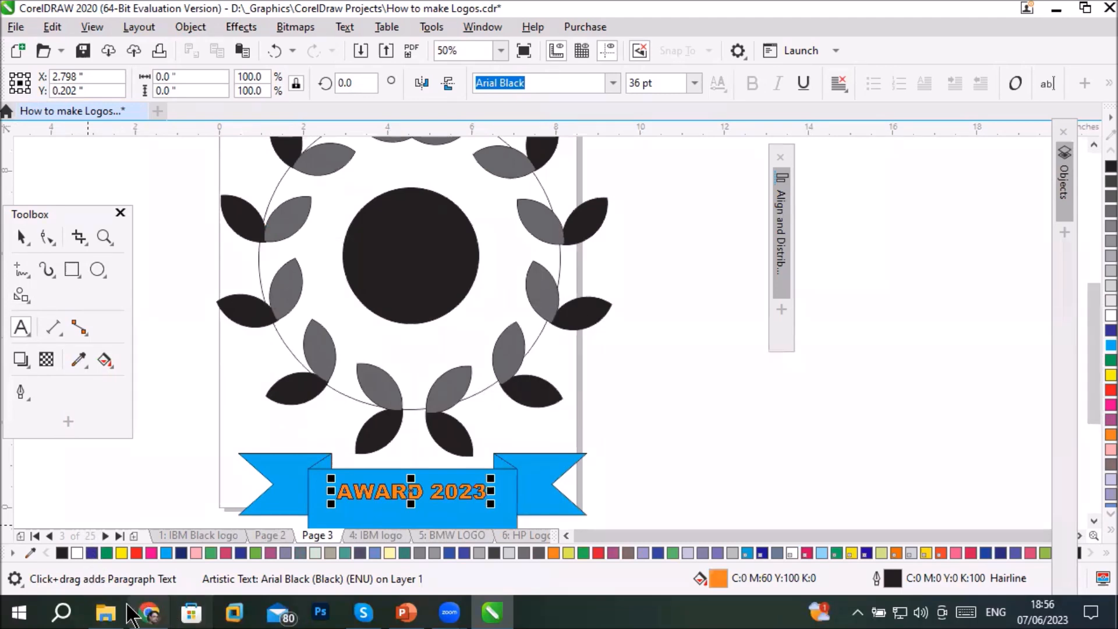
left_click(106, 611)
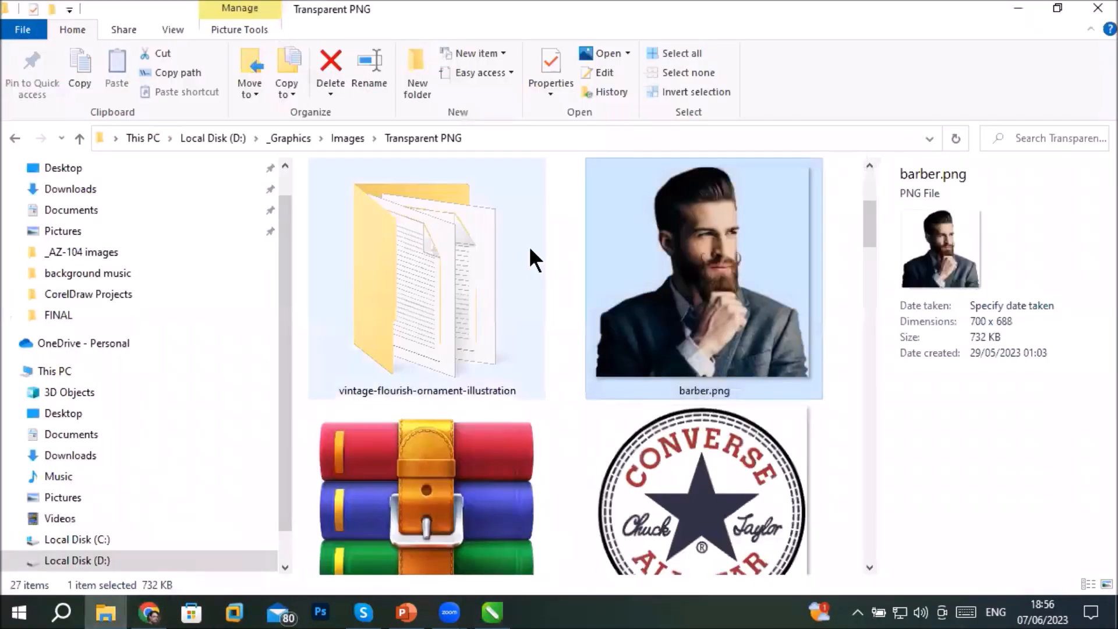
left_click(342, 138)
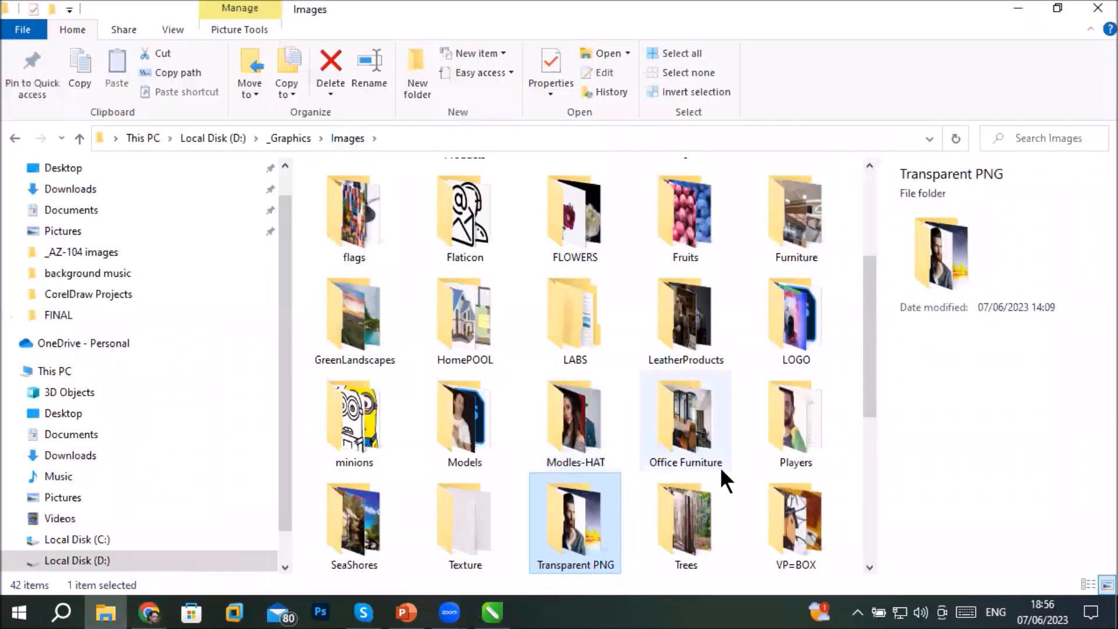
double_click(808, 451)
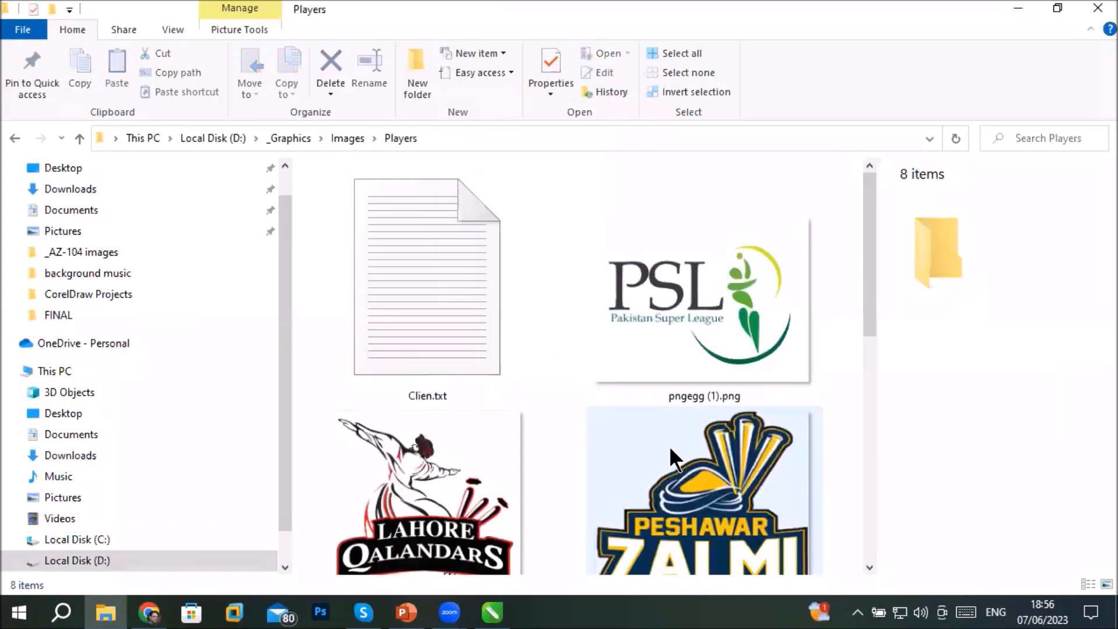
scroll(669, 445, "down", 5)
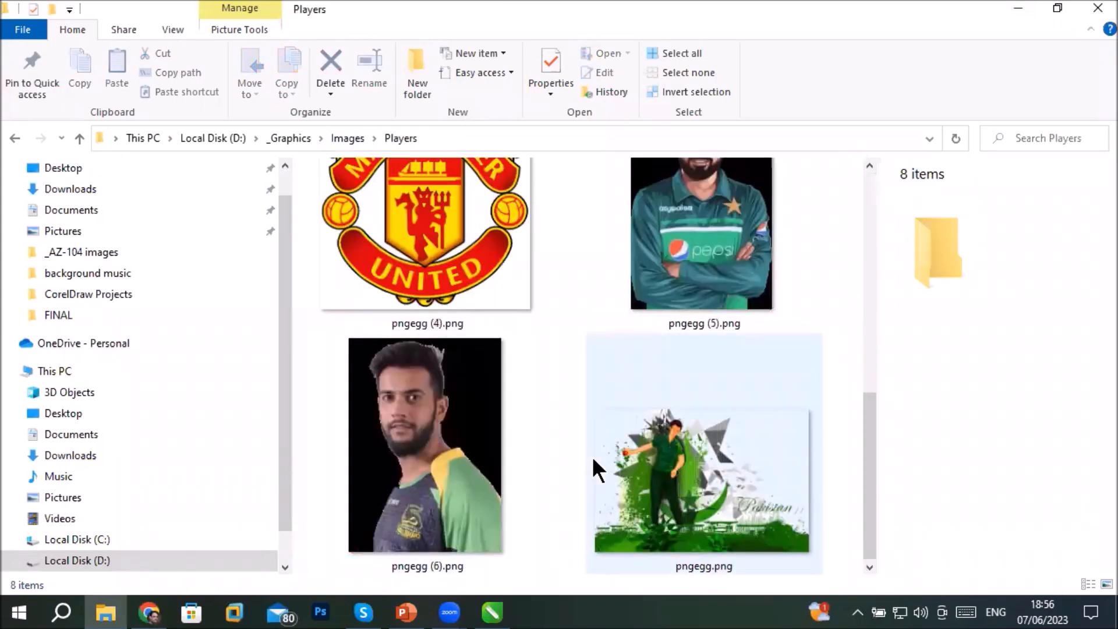
left_click_drag(716, 265, 619, 383)
left_click_drag(714, 341, 715, 342)
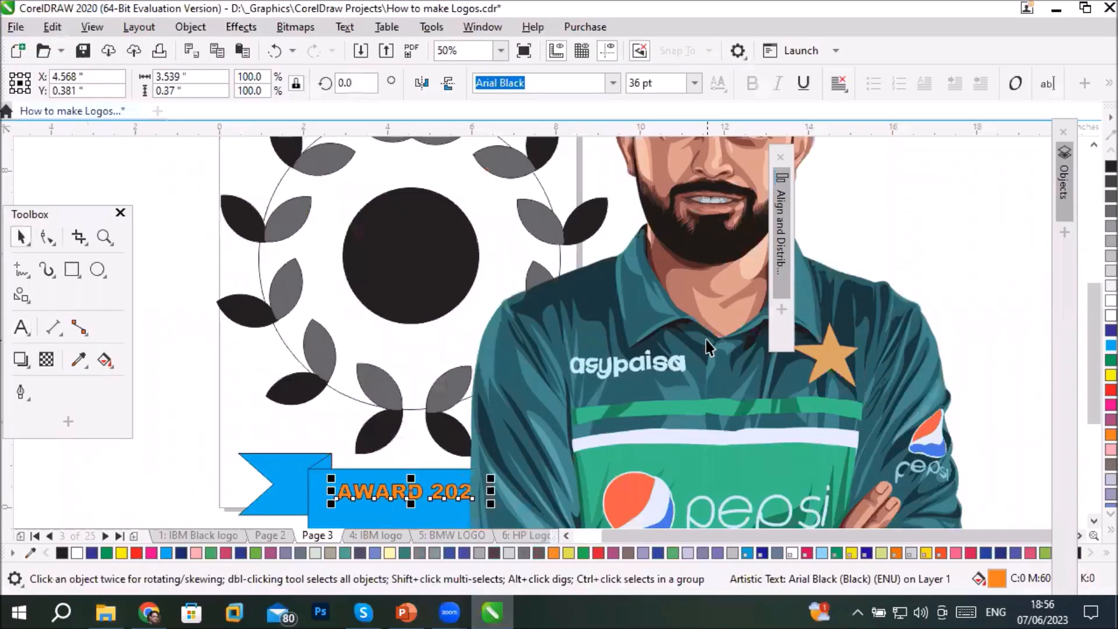
- Scale the imported player image down to about 4.25 by 6.45 inches, keeping it beside the wreath
scroll(706, 340, "down", 4)
left_click(735, 292)
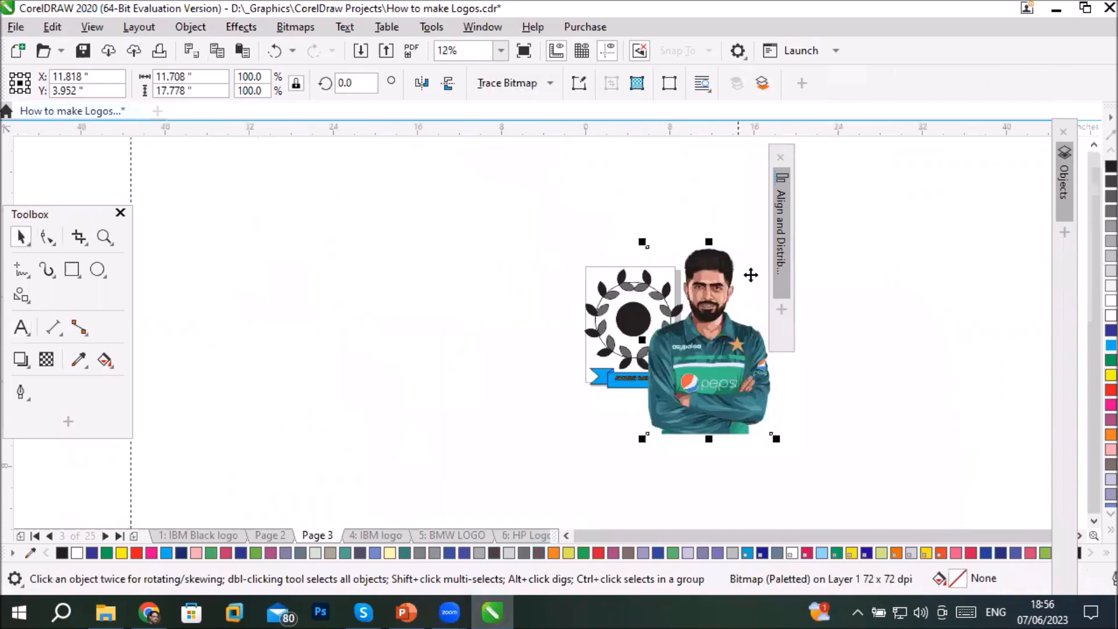
left_click_drag(639, 243, 682, 281)
left_click_drag(698, 323, 697, 322)
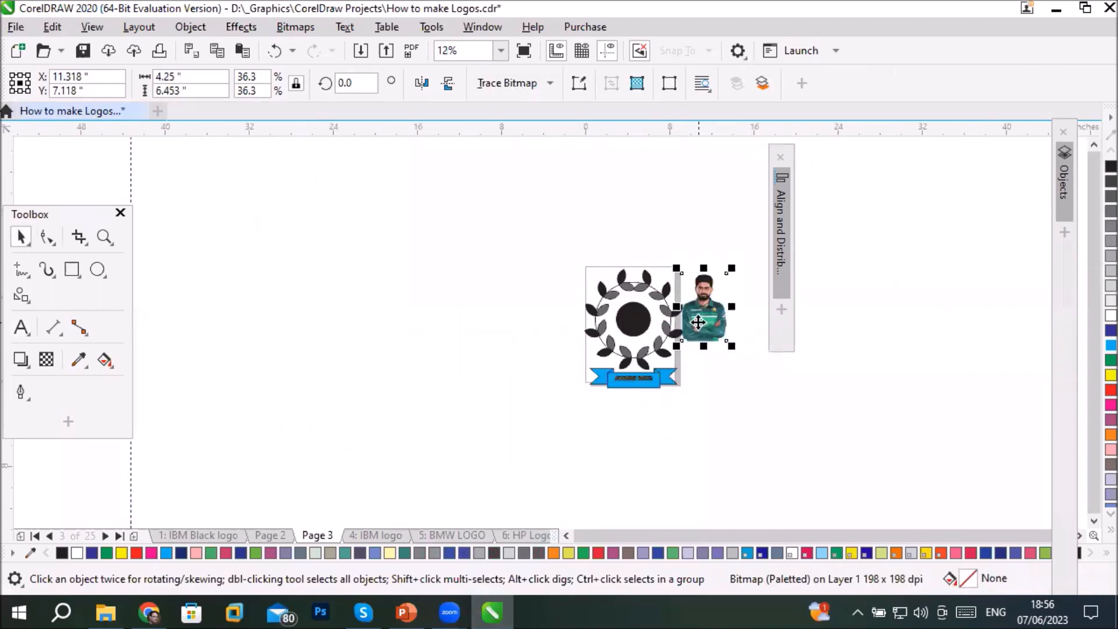
- PowerClip the player image inside the black circle at the wreath's center and fit the contents to the circle
right_click(700, 318)
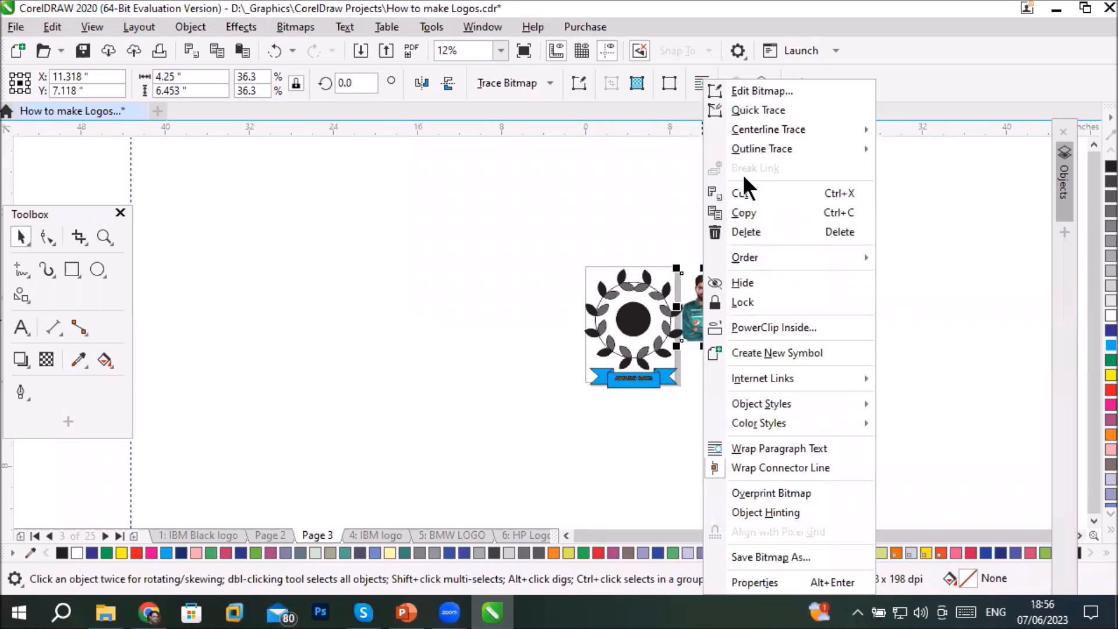
left_click(767, 327)
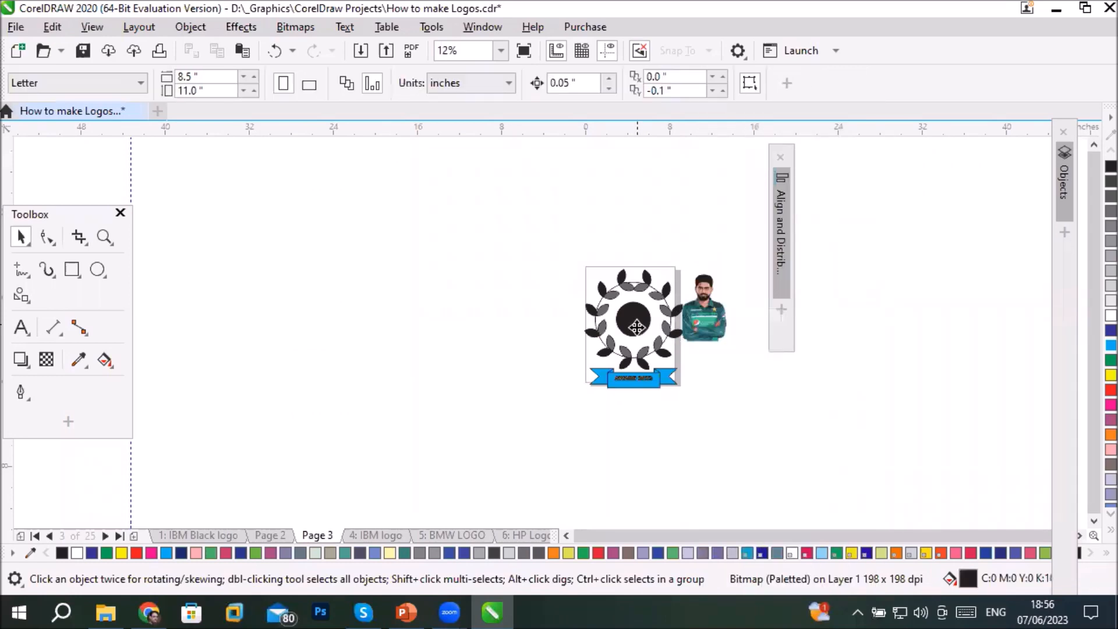
left_click(635, 323)
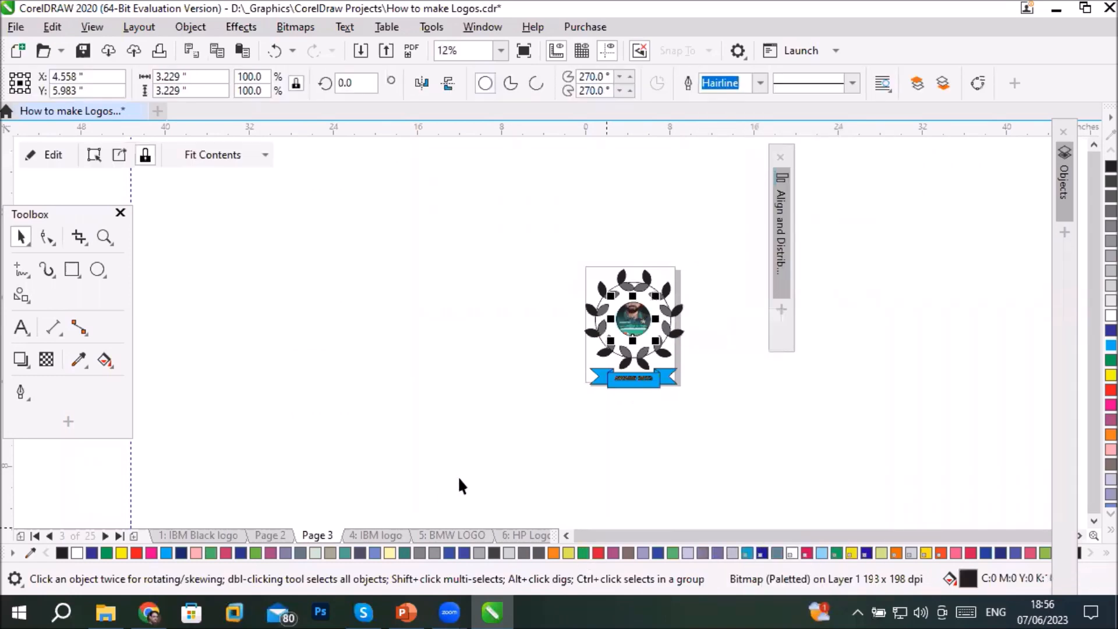
left_click(208, 154)
left_click(274, 244)
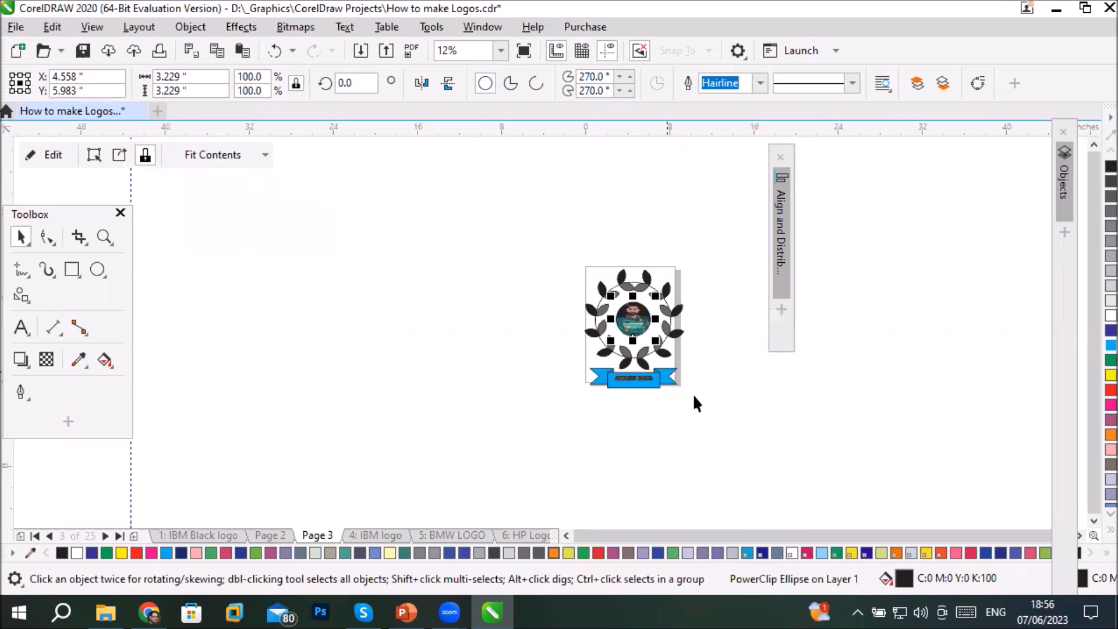
left_click(670, 273)
scroll(670, 272, "up", 4)
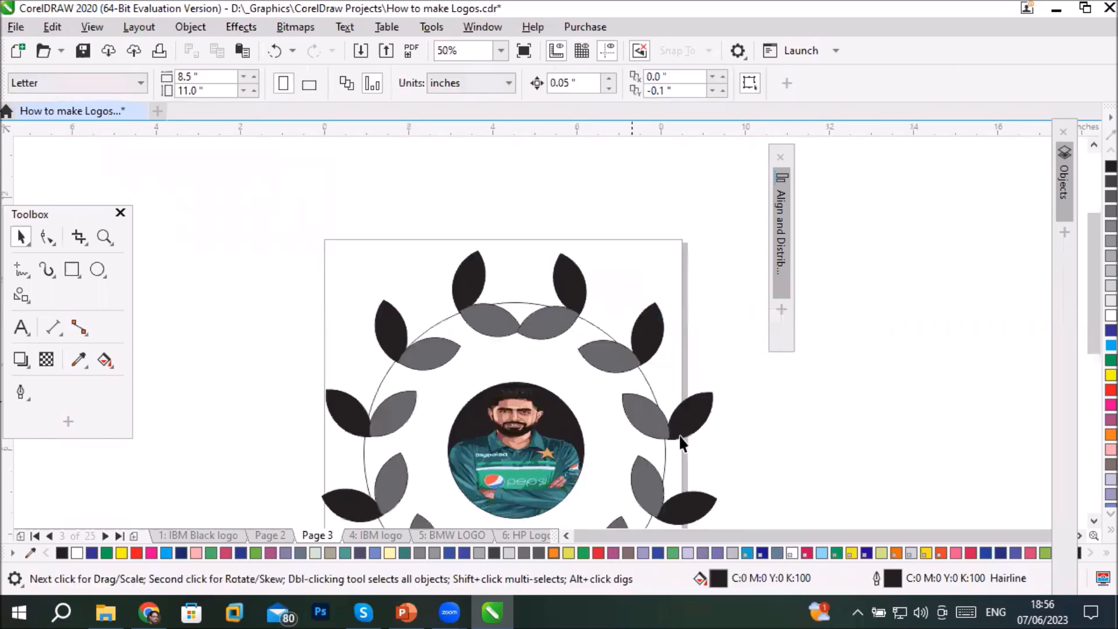
- Fill the large unfilled circle behind the wreath's leaves with dark blue (C100 M100 Y0 K0)
scroll(659, 431, "down", 4)
left_click(1093, 521)
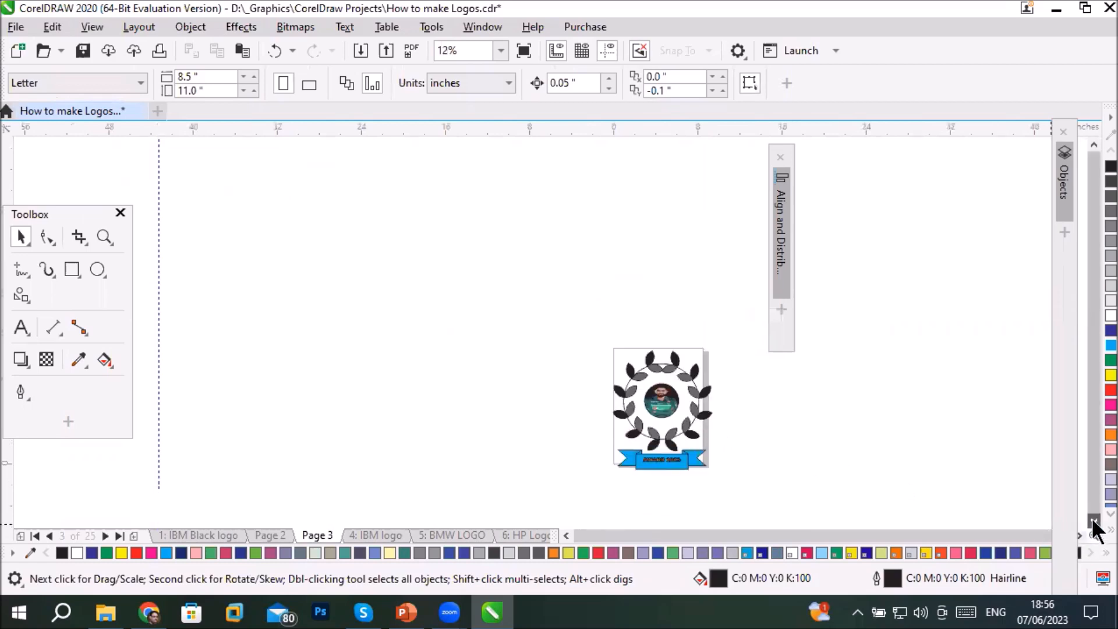
left_click(1093, 521)
scroll(736, 441, "up", 1)
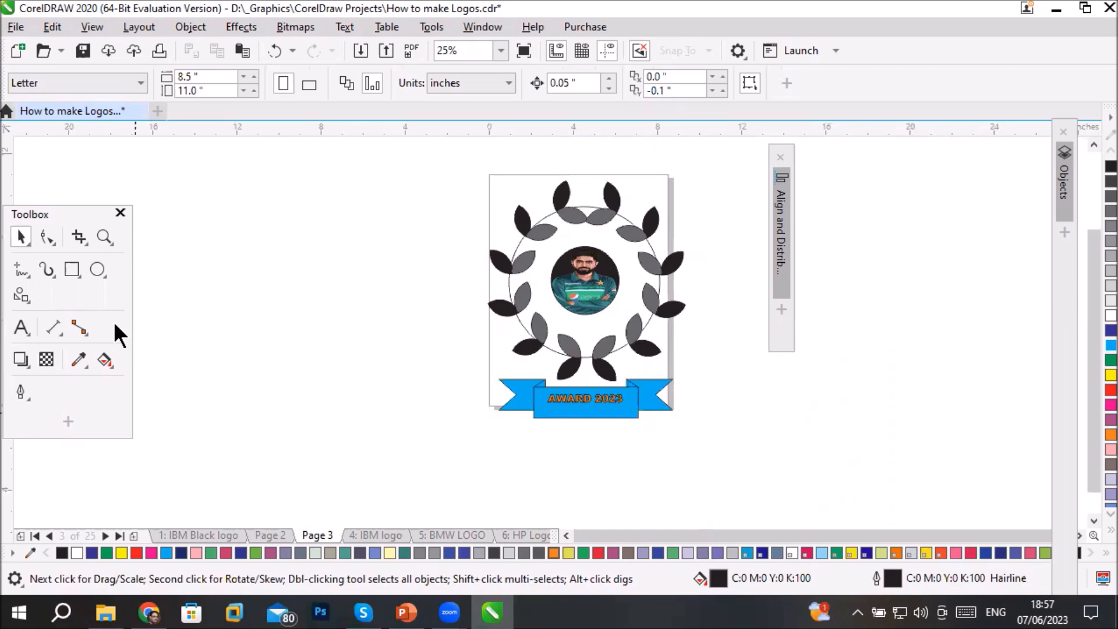
left_click(657, 256)
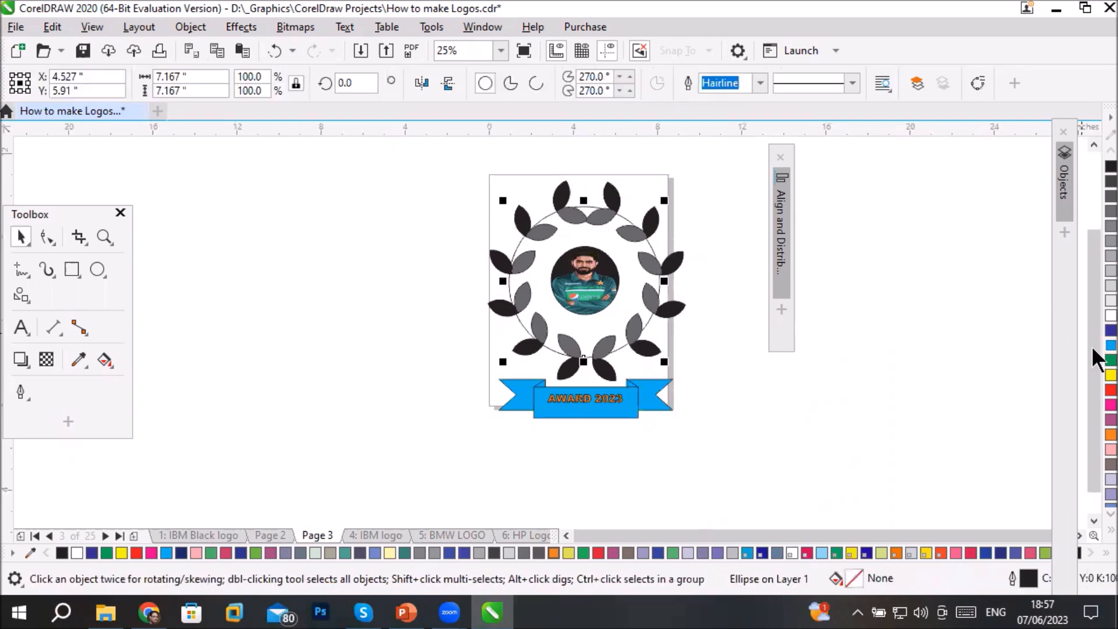
left_click(1109, 329)
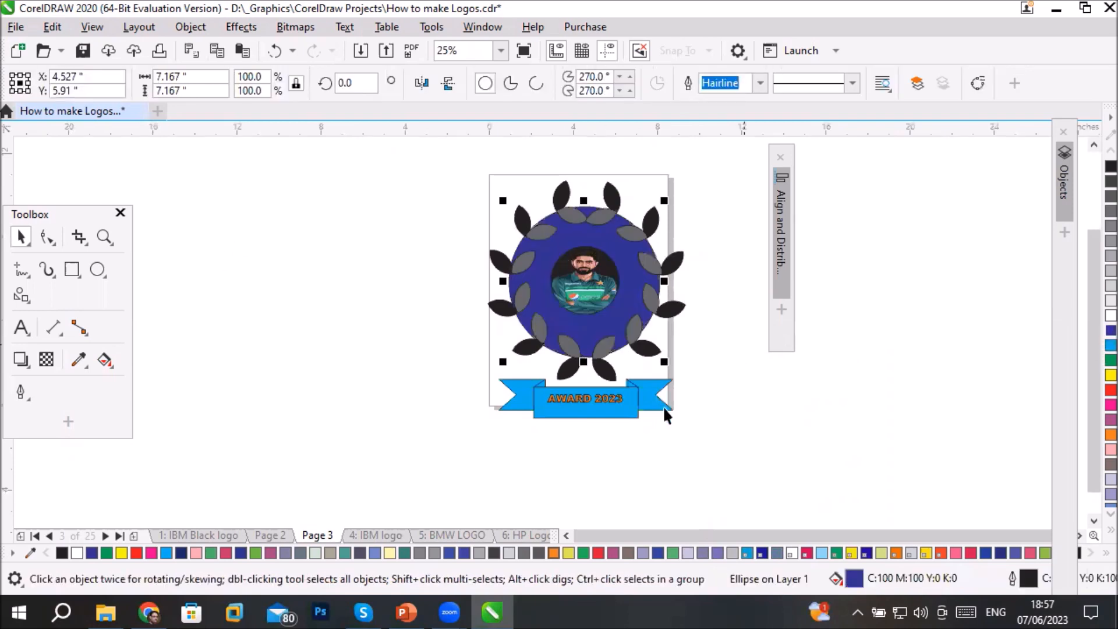
left_click(603, 469)
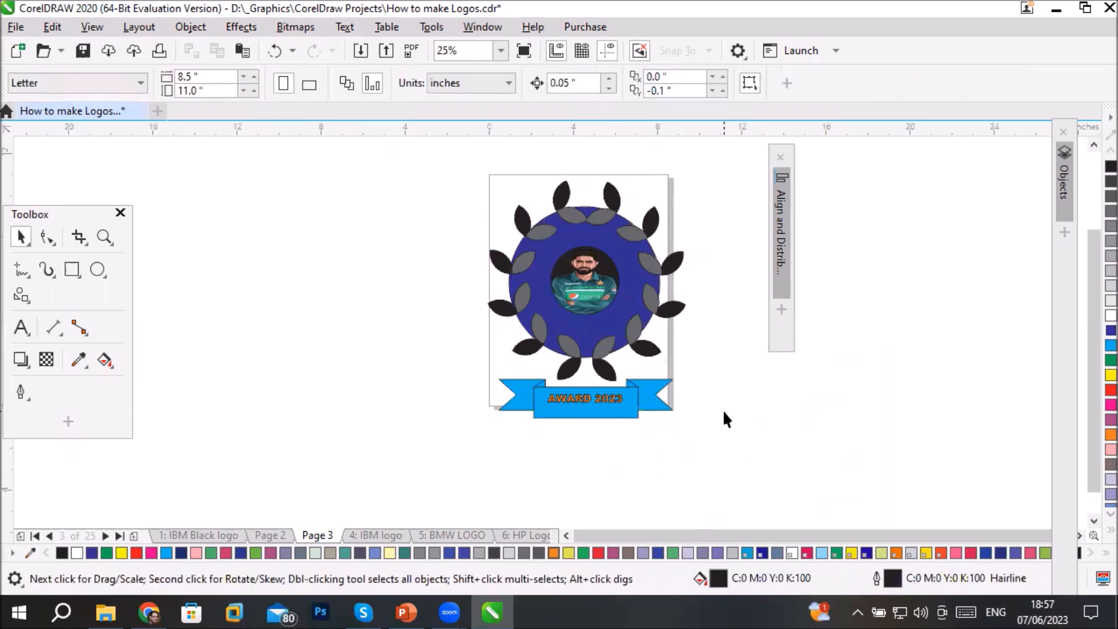
- Create a page-sized background rectangle behind the emblem and fill it with yellow
double_click(70, 270)
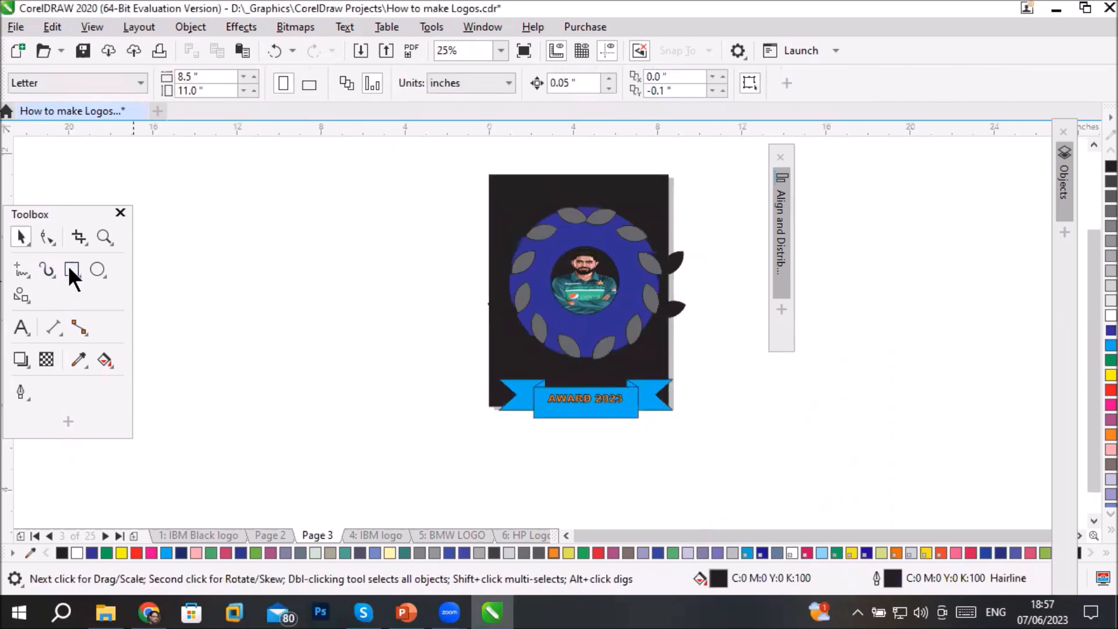
left_click(121, 552)
left_click(173, 397)
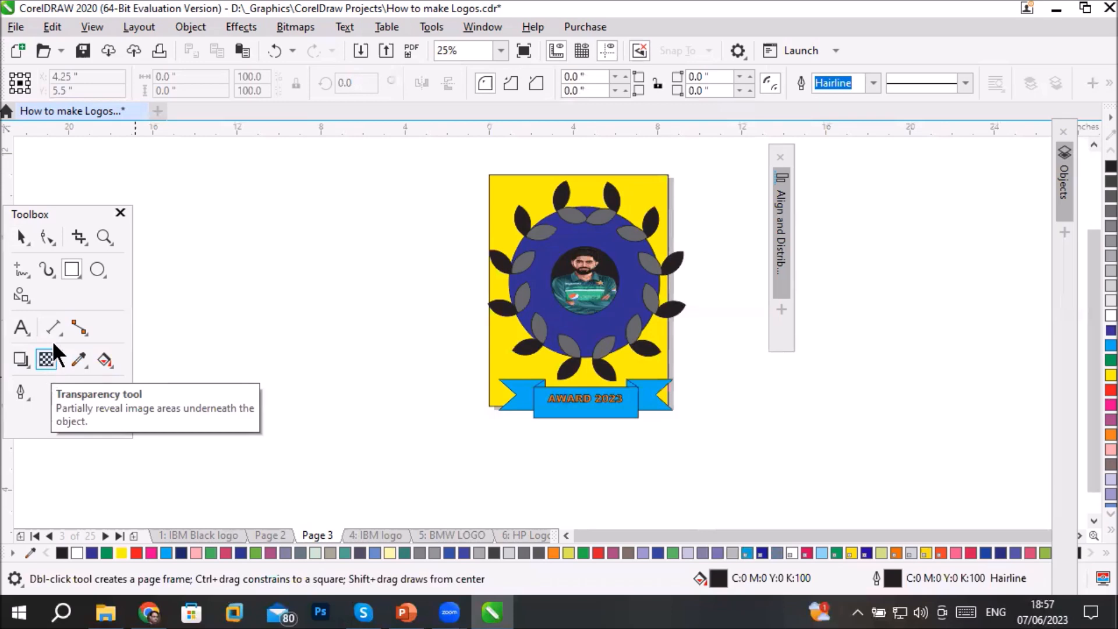
- Review the interactive effect tools from Shadow to Block Shadow and the program's full list of effects
left_click(26, 357)
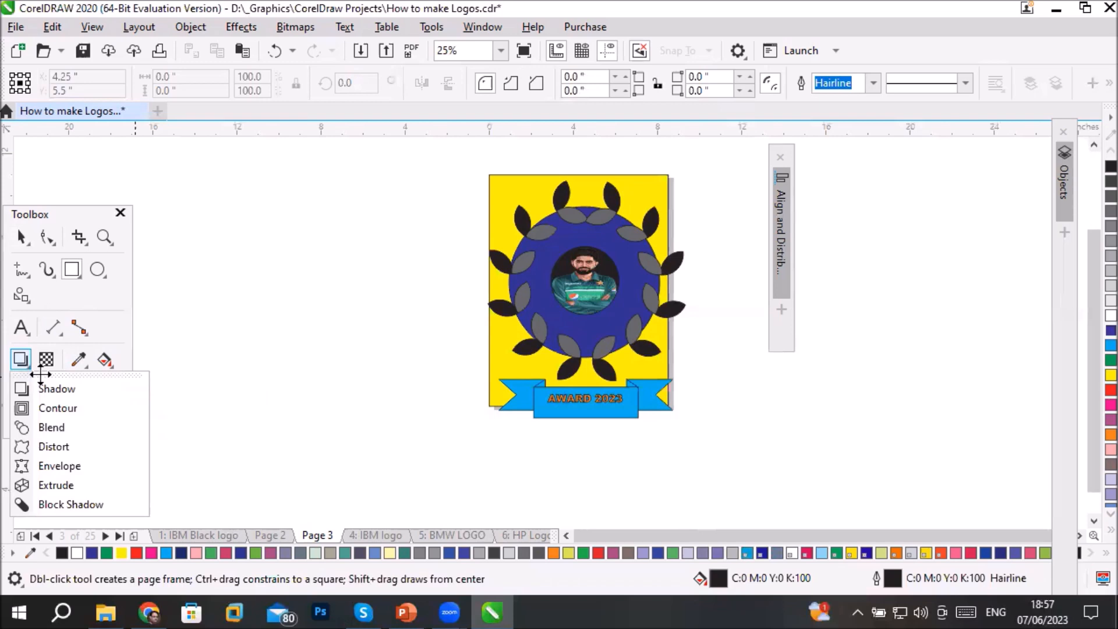
left_click(289, 79)
left_click(181, 27)
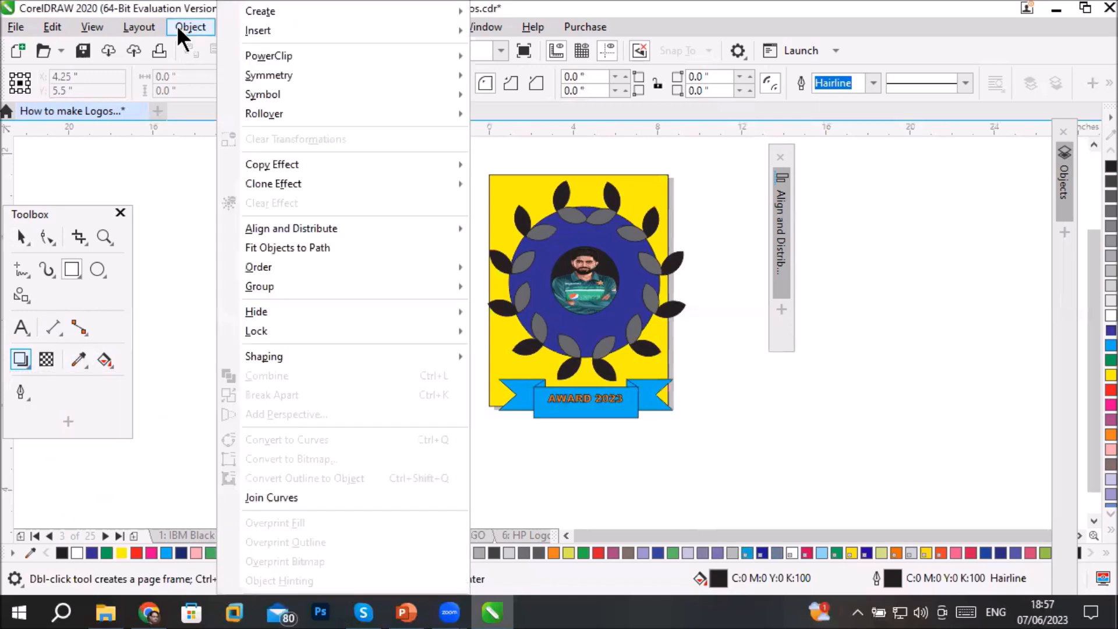
left_click(211, 24)
left_click(234, 27)
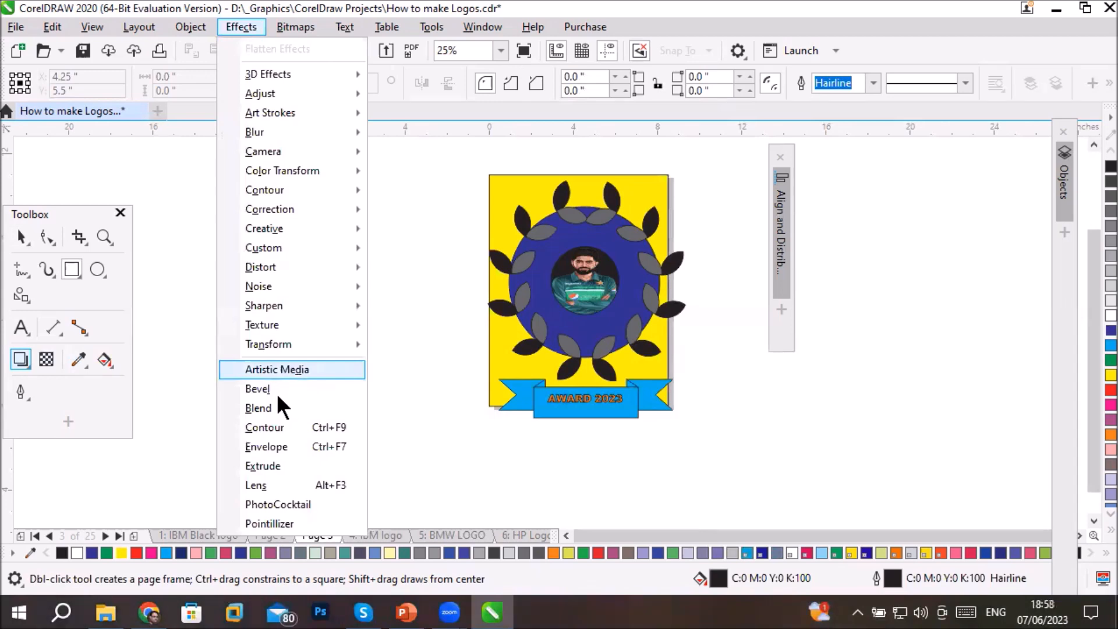
mouse_move(257, 267)
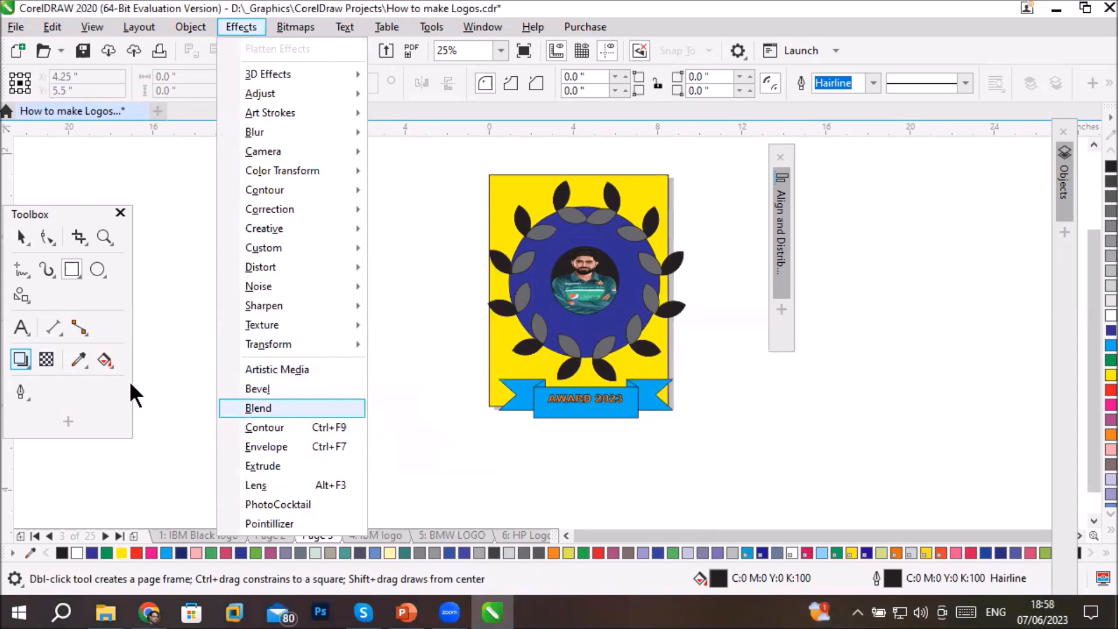
left_click(18, 365)
left_click(16, 361)
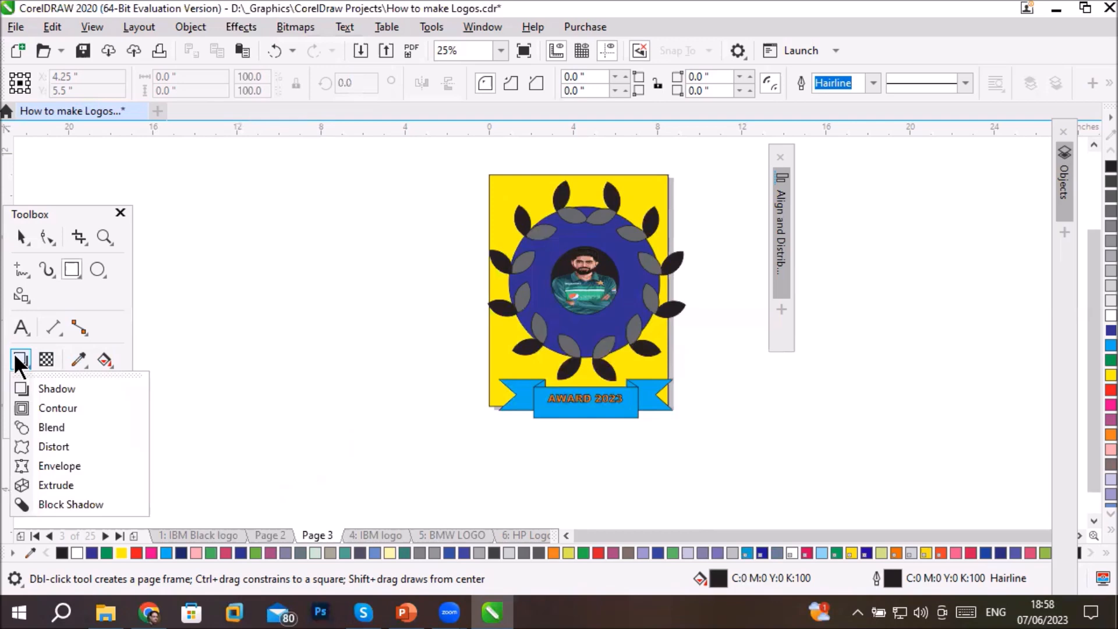
left_click(16, 358)
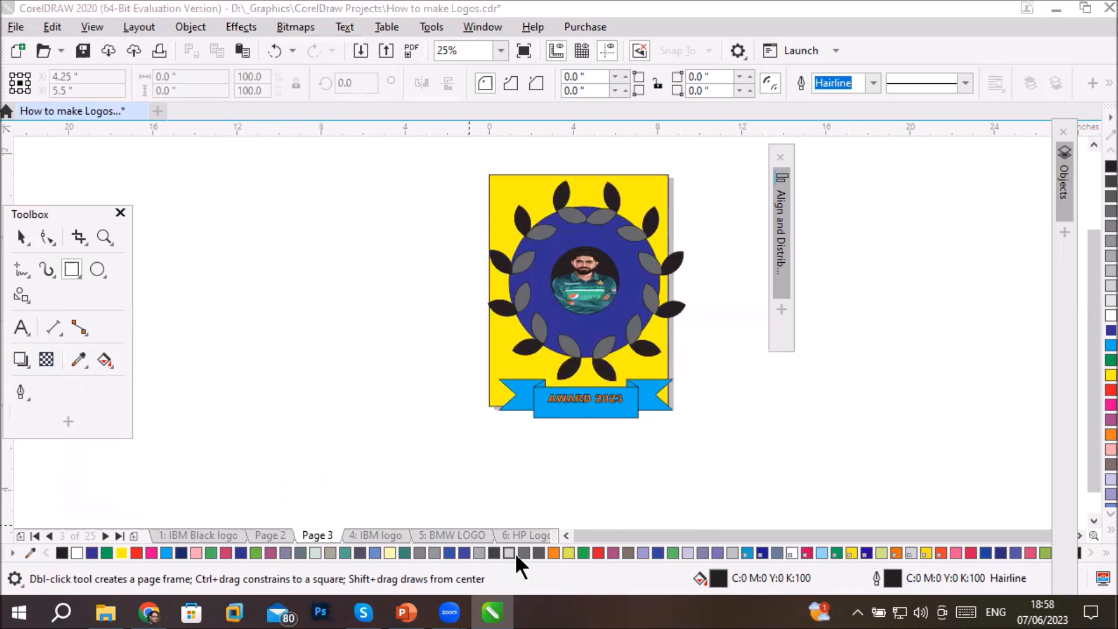
mouse_move(499, 612)
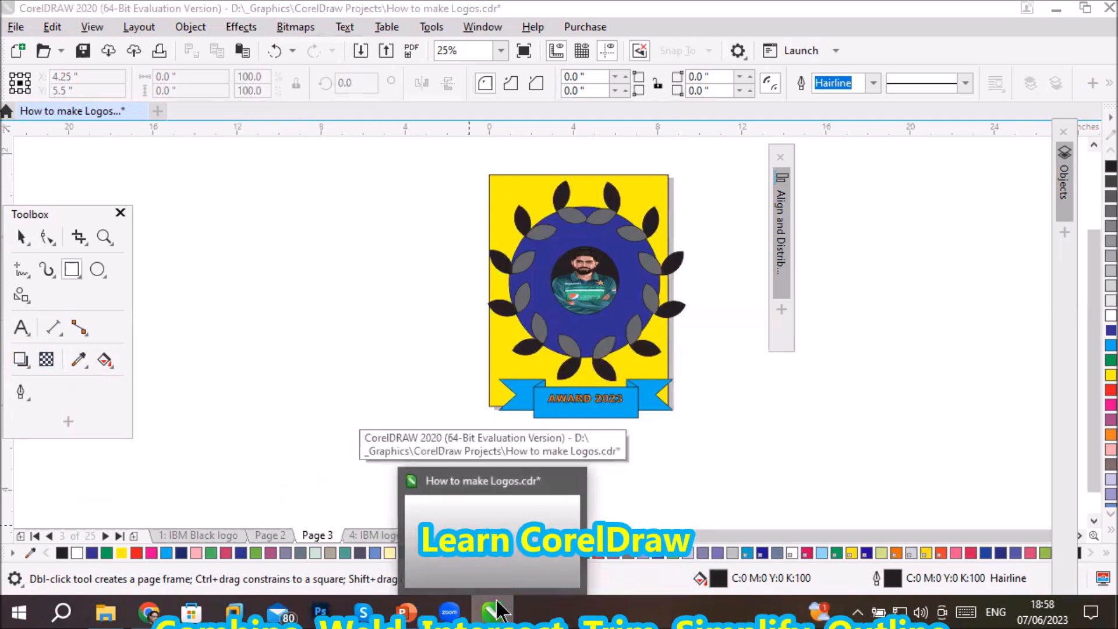